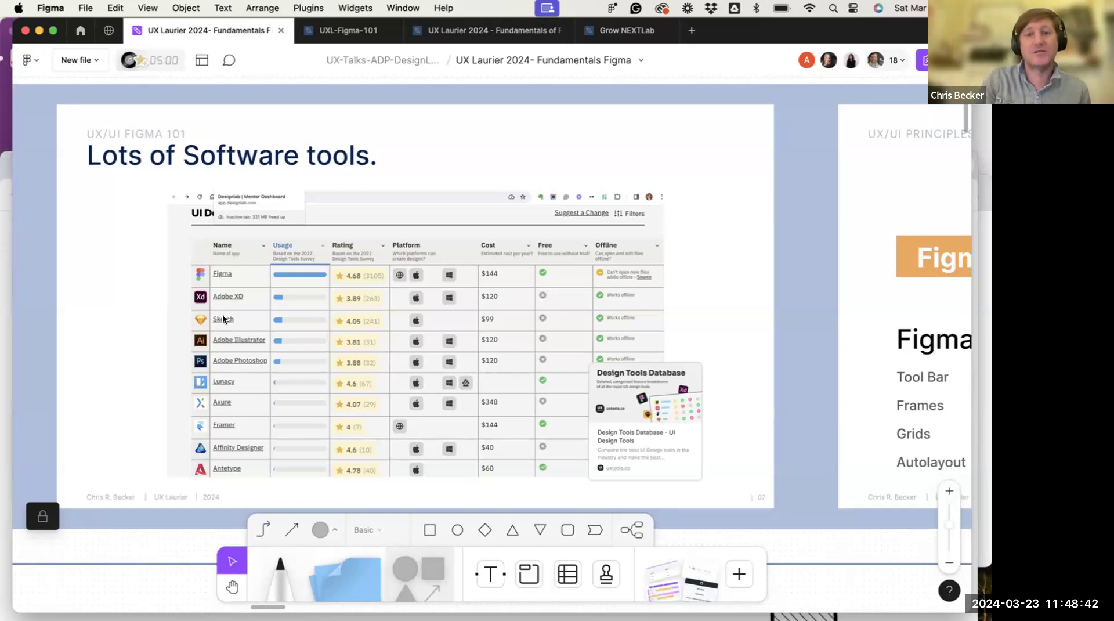
Review the "Lots of Software tools" slide and advance to the Figma 101 overview slide
scroll(221, 315, "down", 3)
scroll(221, 314, "right", 5)
scroll(269, 297, "up", 3)
key("shift+n")
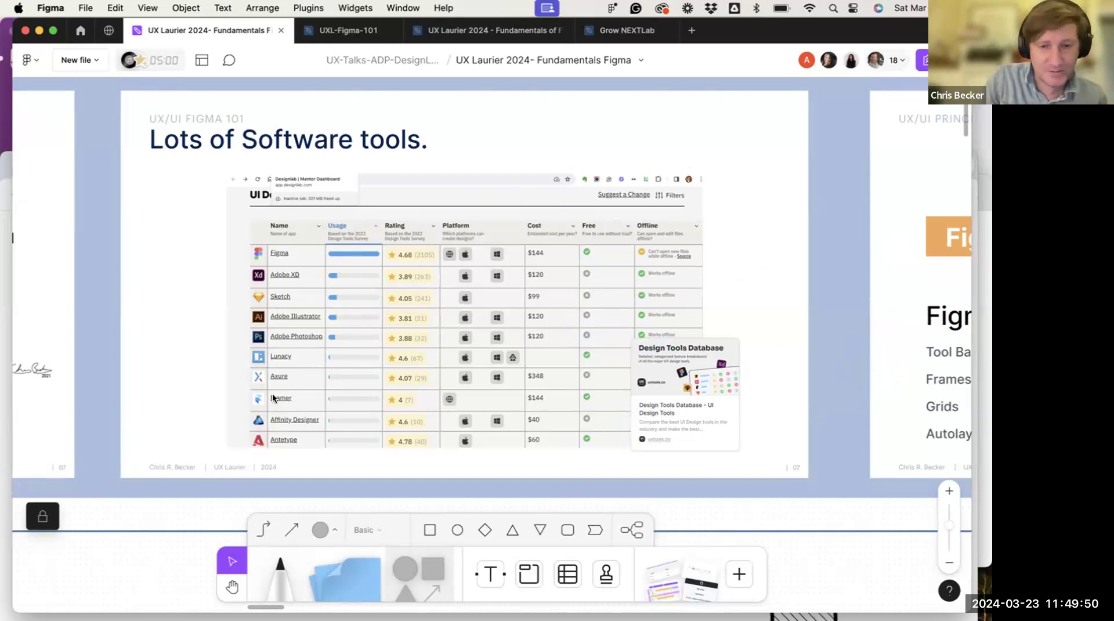
scroll(273, 398, "down", 5)
scroll(120, 386, "right", 3)
scroll(120, 386, "up", 5)
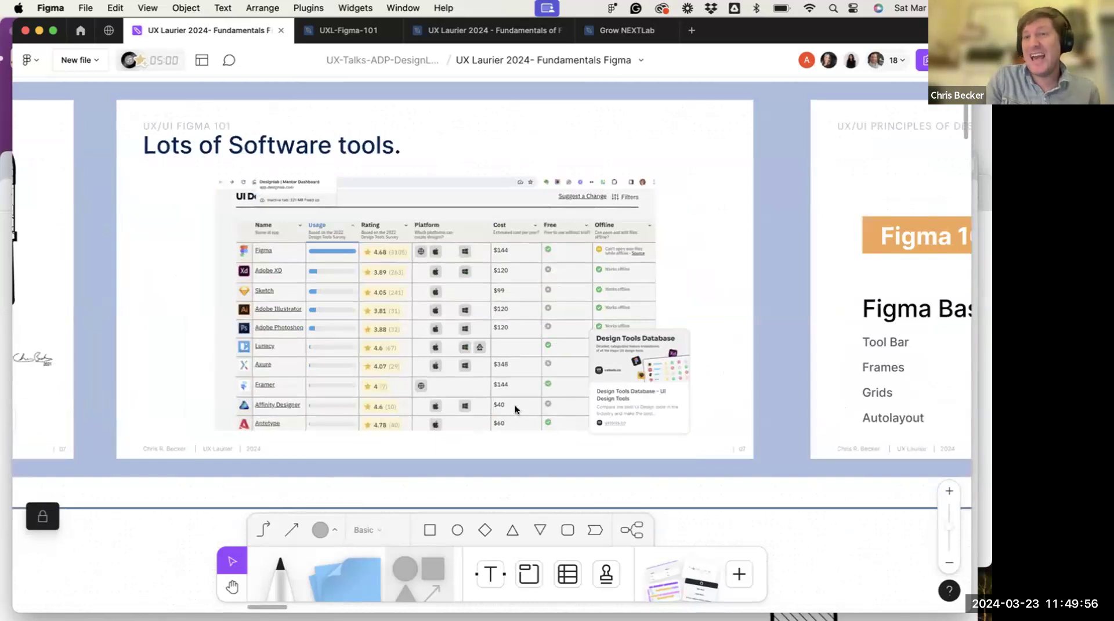
key("n")
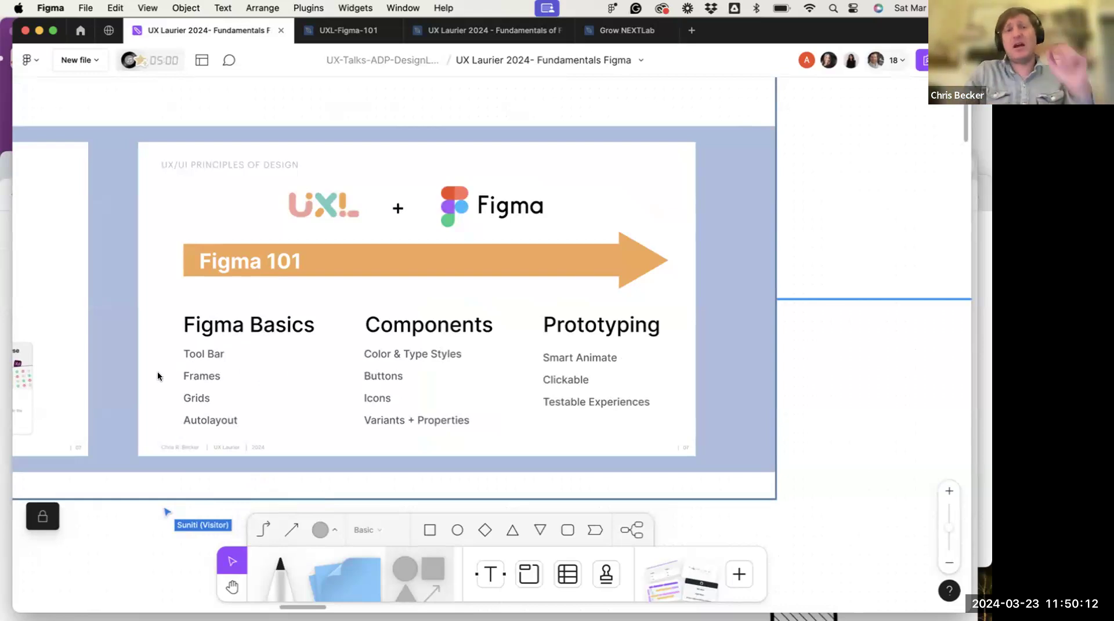
Go to the Part 2: Activity board and examine its experience funnel and sticky-note instructions
scroll(158, 370, "right", 5)
scroll(158, 371, "down", 10)
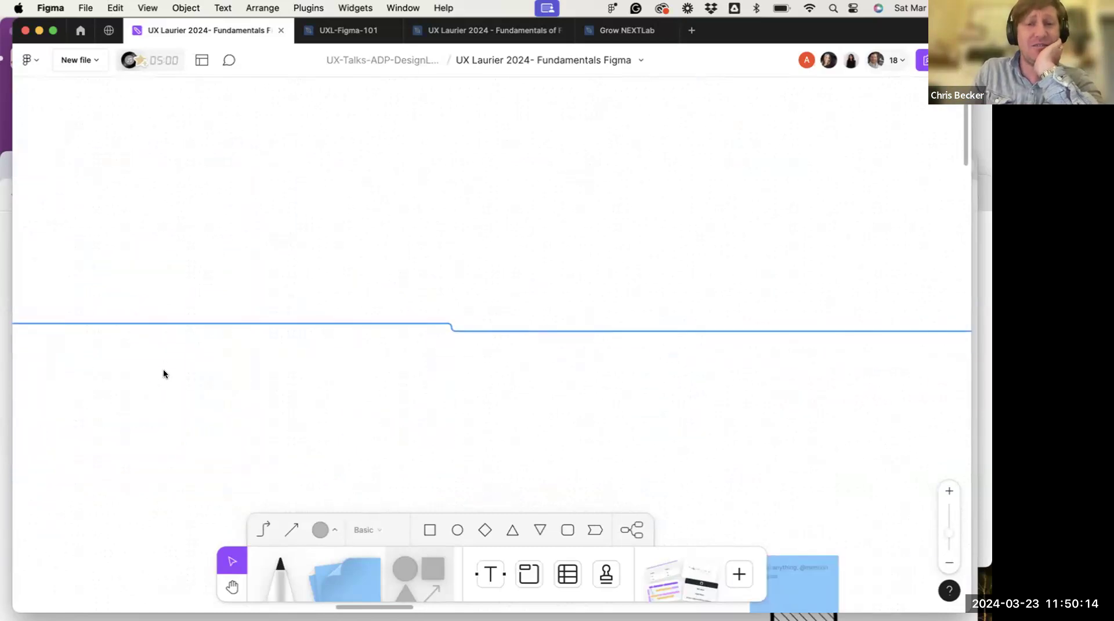
scroll(163, 374, "right", 10)
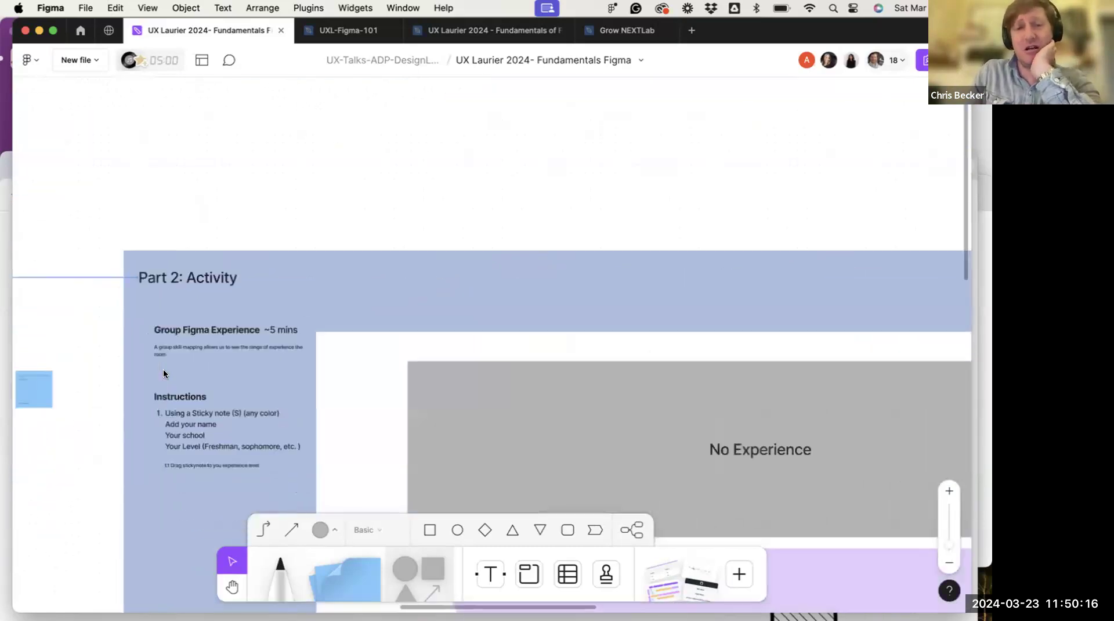
scroll(163, 374, "down", 5)
scroll(163, 374, "right", 8)
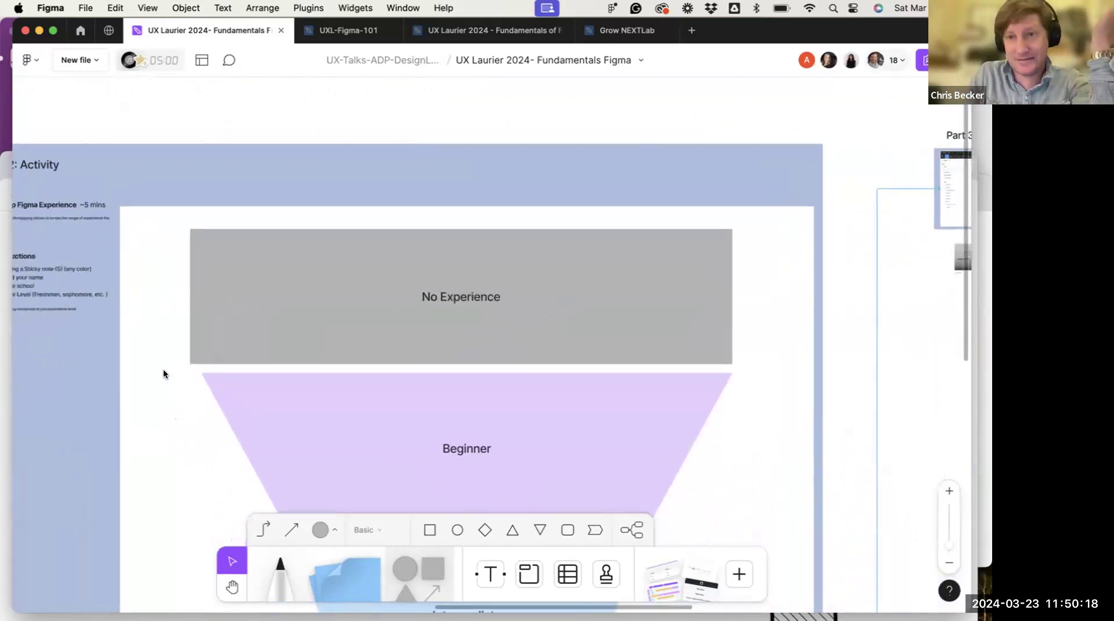
scroll(163, 374, "left", 5)
scroll(161, 370, "right", 2)
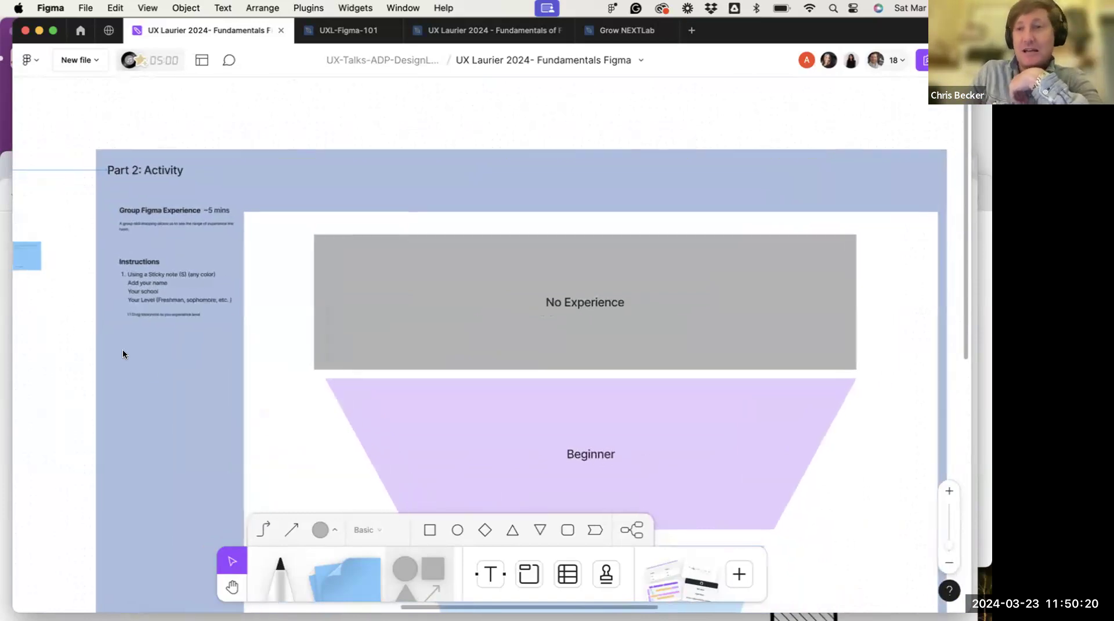
scroll(123, 351, "up", 1)
scroll(123, 351, "left", 1)
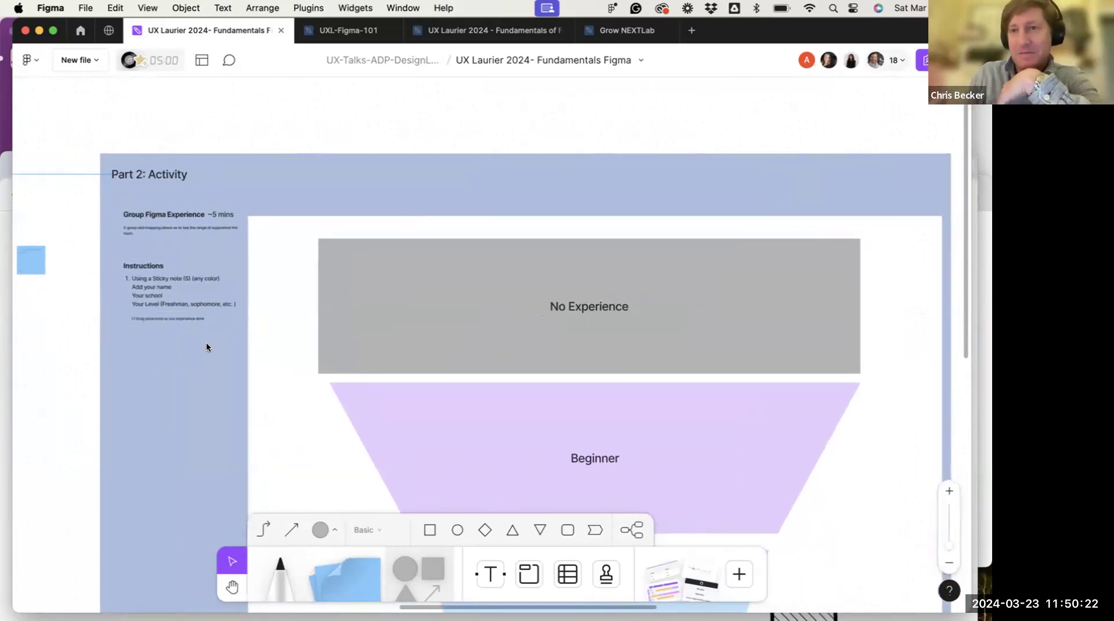
scroll(134, 325, "left", 5)
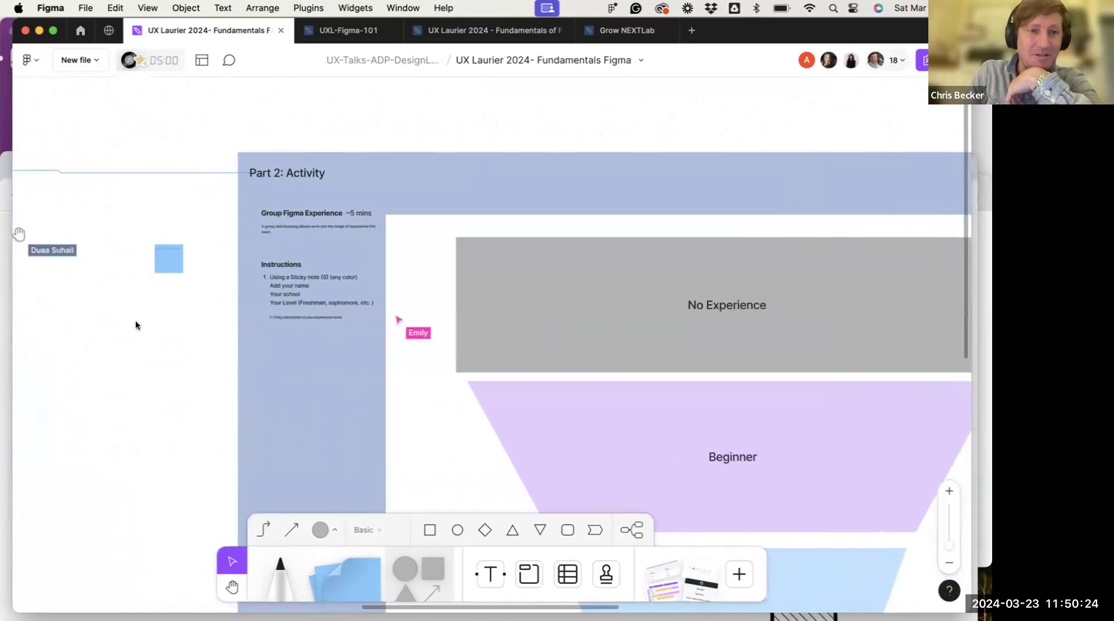
scroll(135, 322, "up", 5)
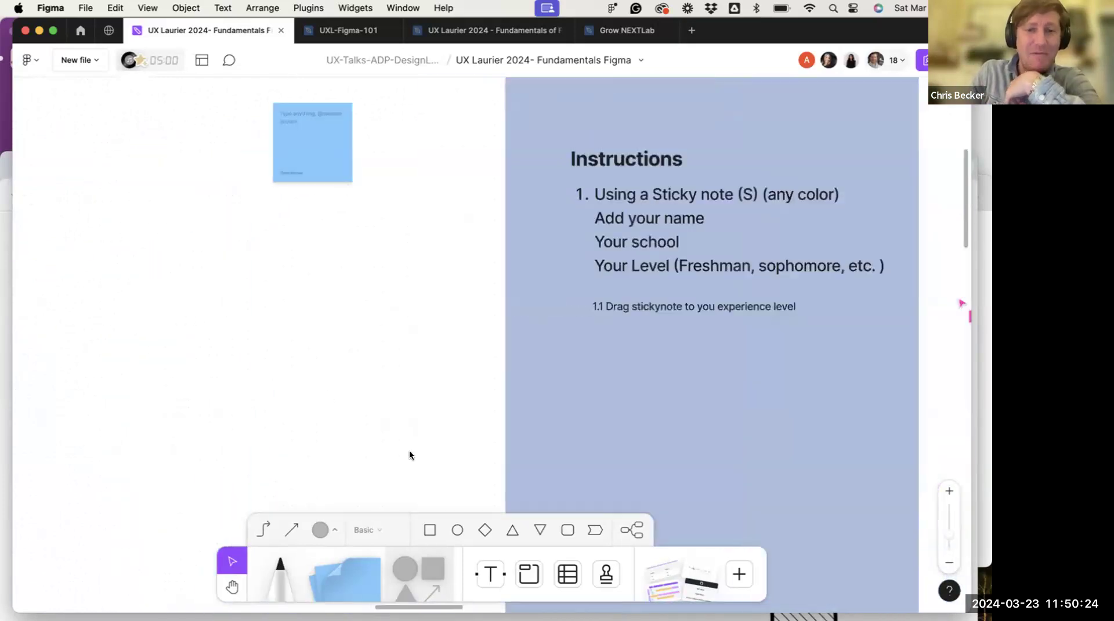
Add a blue sticky note beside the instructions reading "Art Center College of Design", "Los Angeles," and "Product designer" on separate lines
left_click(347, 573)
left_click(381, 271)
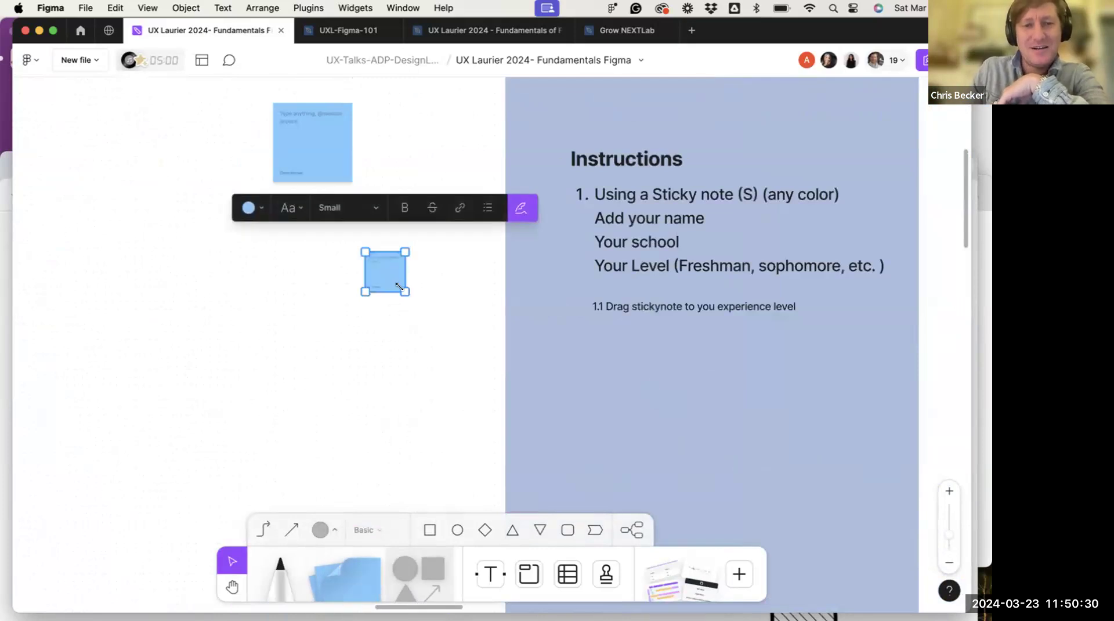
scroll(404, 295, "up", 5)
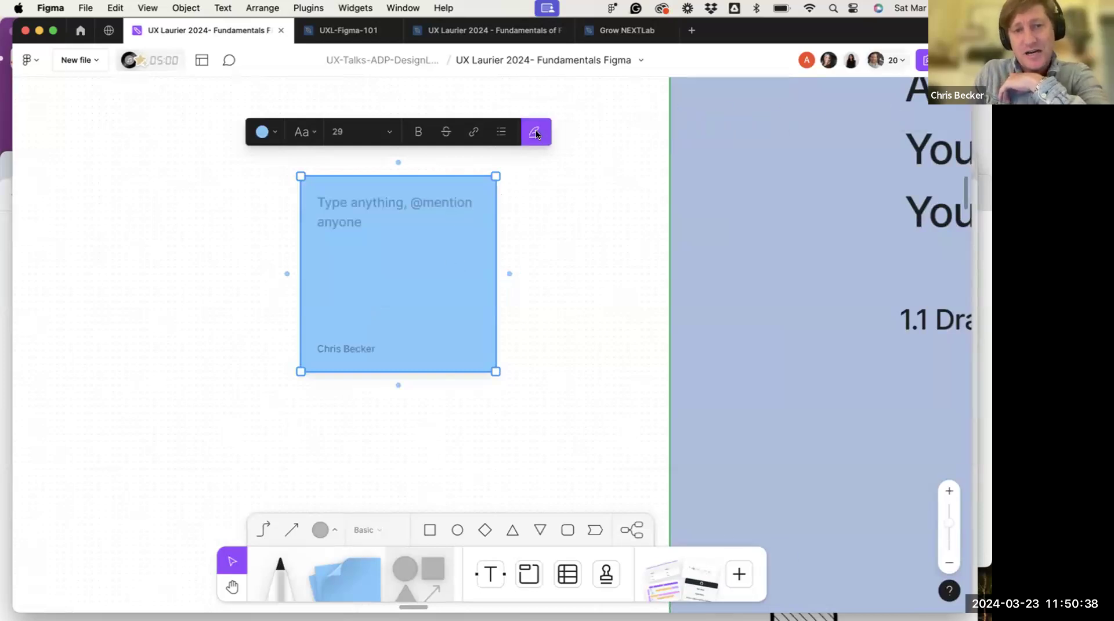
double_click(415, 210)
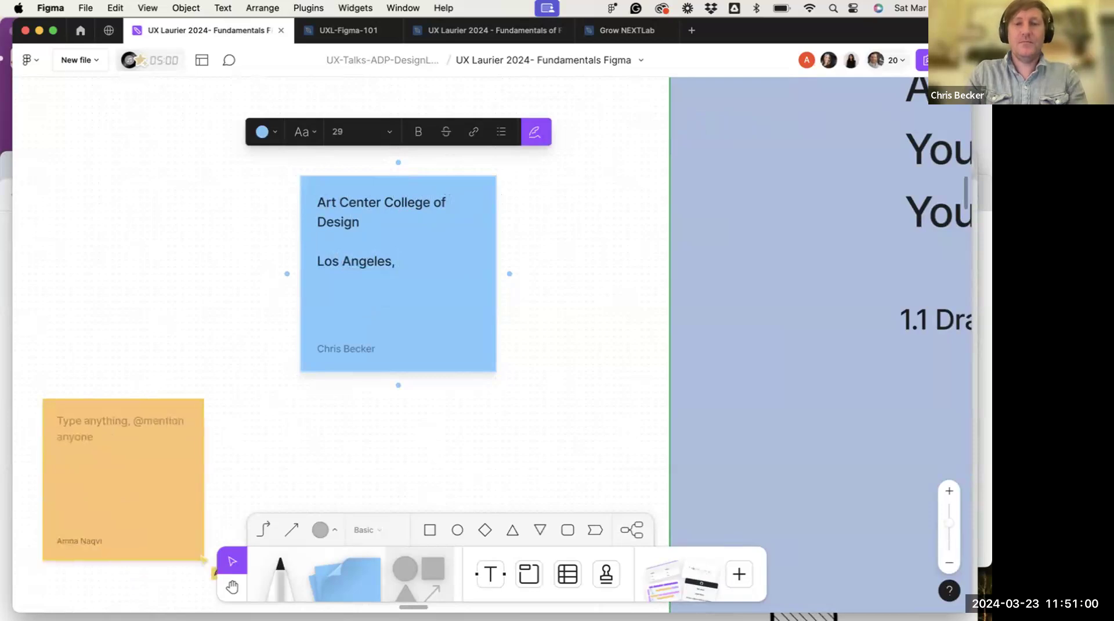
key("Return")
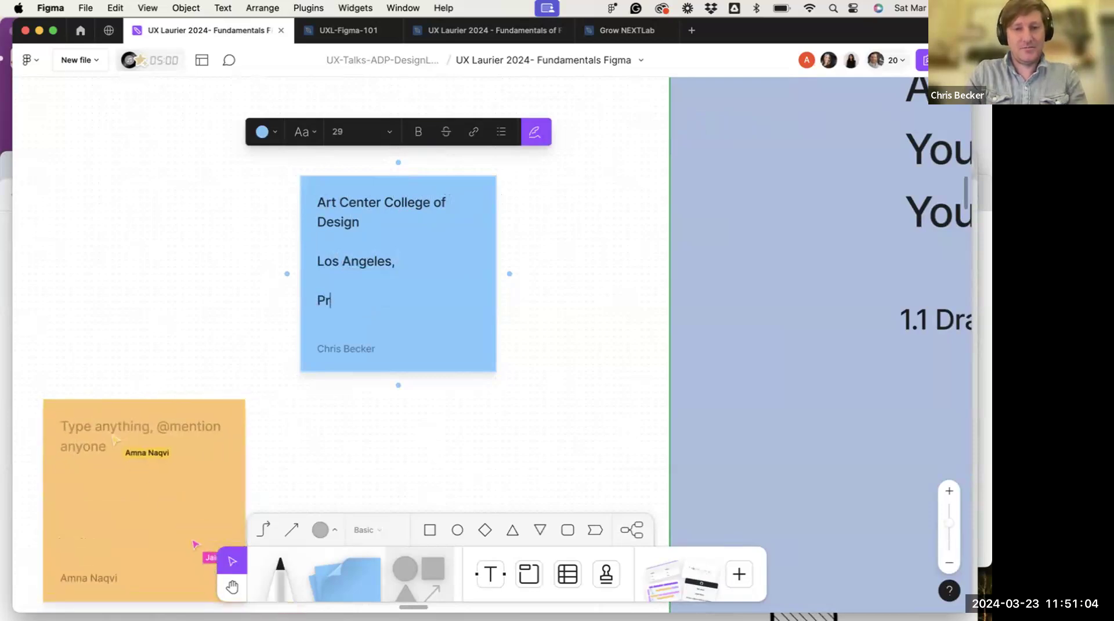
type("Product designer")
scroll(361, 280, "left", 1)
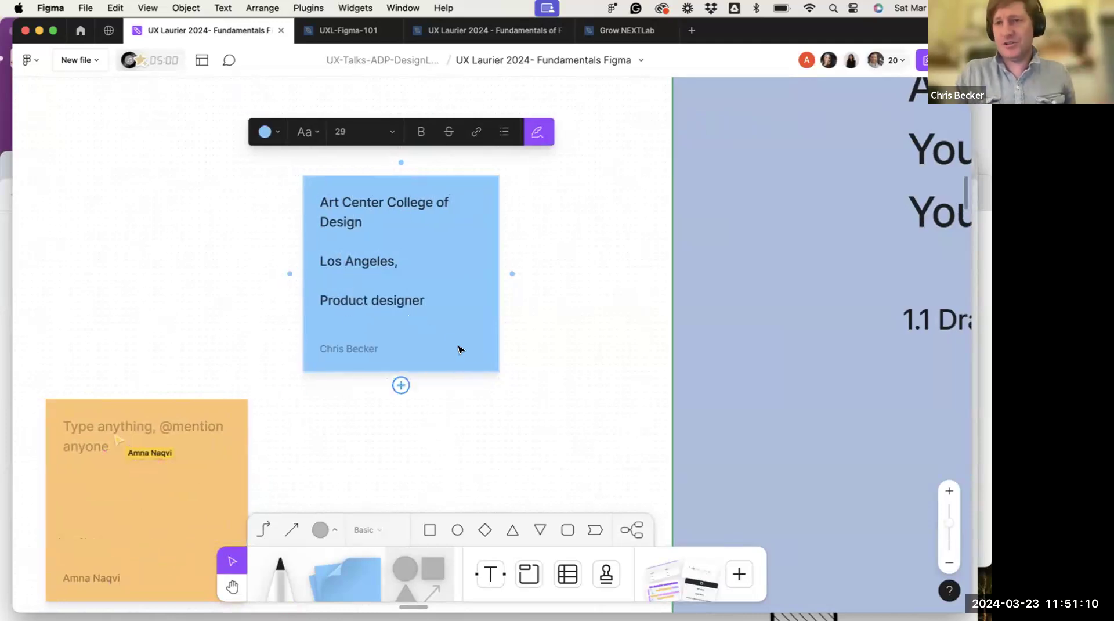
left_click(573, 411)
Move the new sticky note down the funnel so it straddles the gap between the Pretty Good and Expert sections
scroll(350, 312, "down", 10)
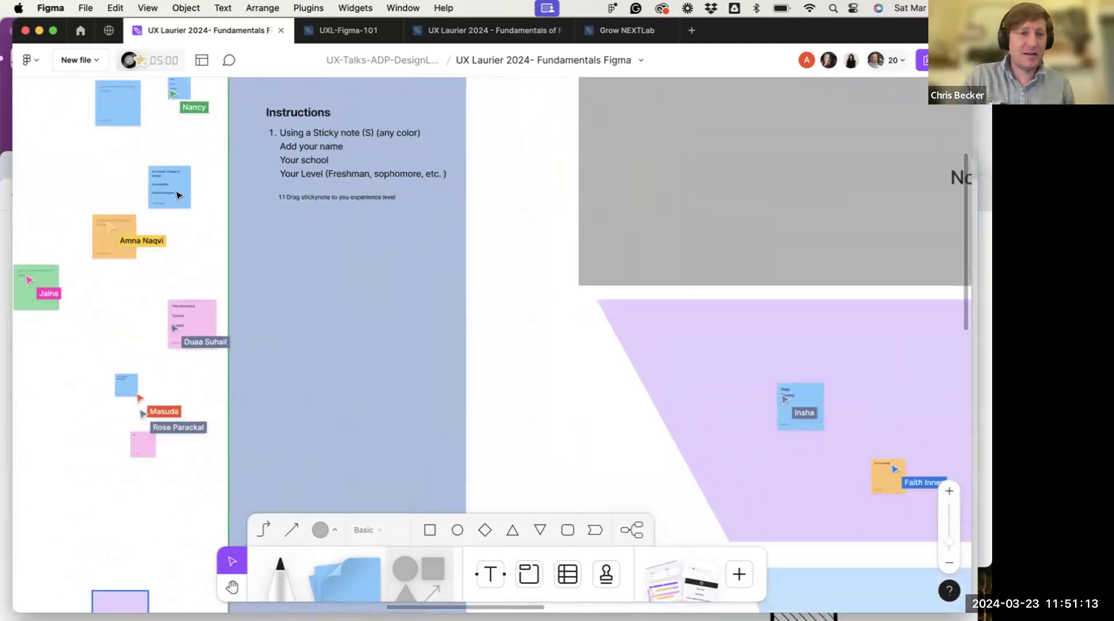
left_click_drag(177, 196, 582, 297)
scroll(406, 331, "right", 5)
left_click_drag(357, 289, 758, 492)
scroll(764, 419, "down", 10)
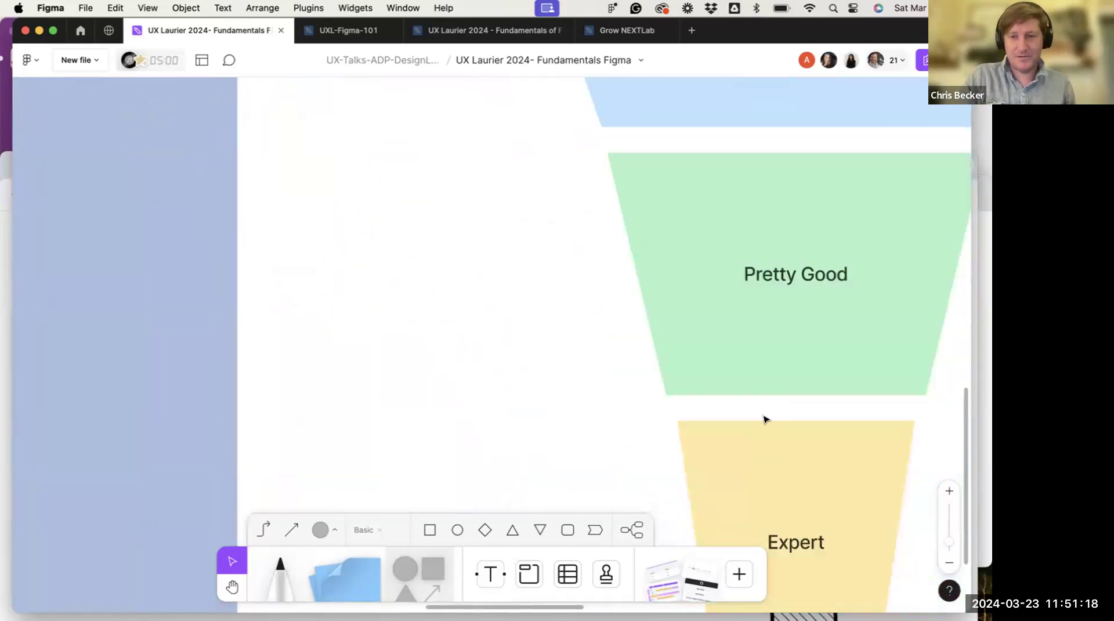
scroll(764, 418, "up", 10)
left_click_drag(683, 155, 703, 267)
scroll(743, 473, "down", 10)
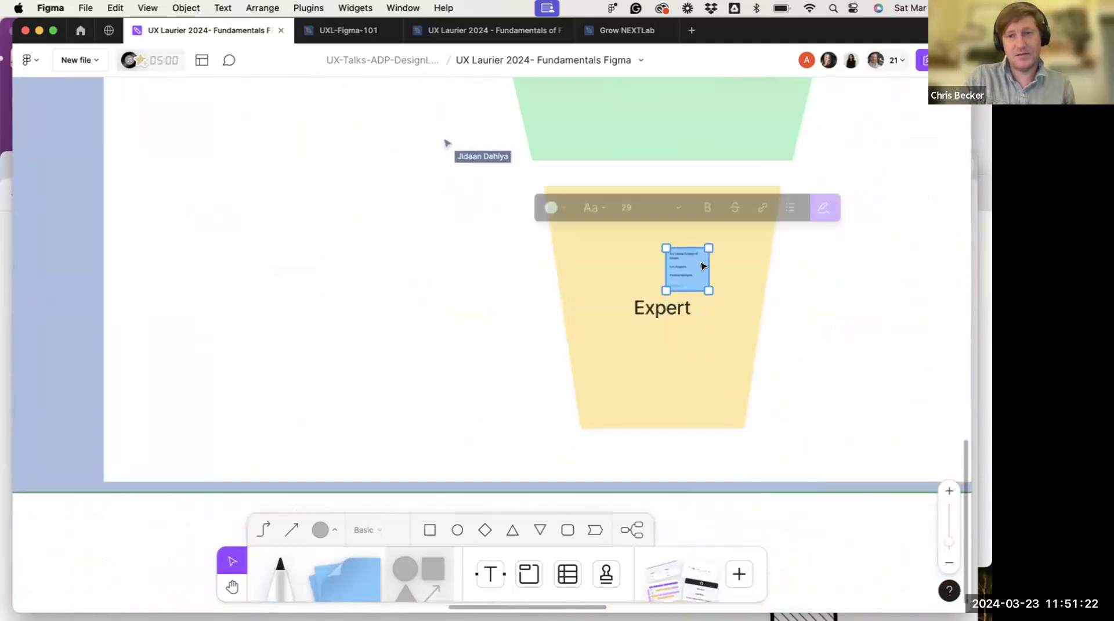
scroll(567, 306, "left", 3)
scroll(567, 306, "up", 2)
left_click_drag(590, 328, 596, 244)
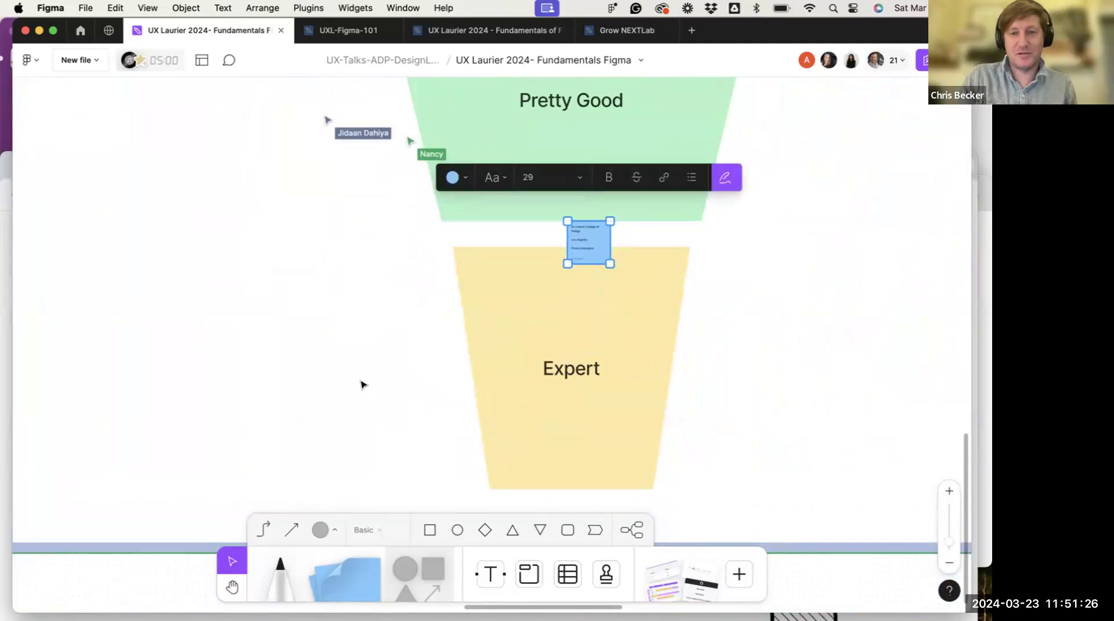
left_click(361, 385)
Examine the participants' sticky notes in the Beginner and Intermediate sections of the funnel
scroll(361, 385, "right", 3)
scroll(361, 384, "up", 2)
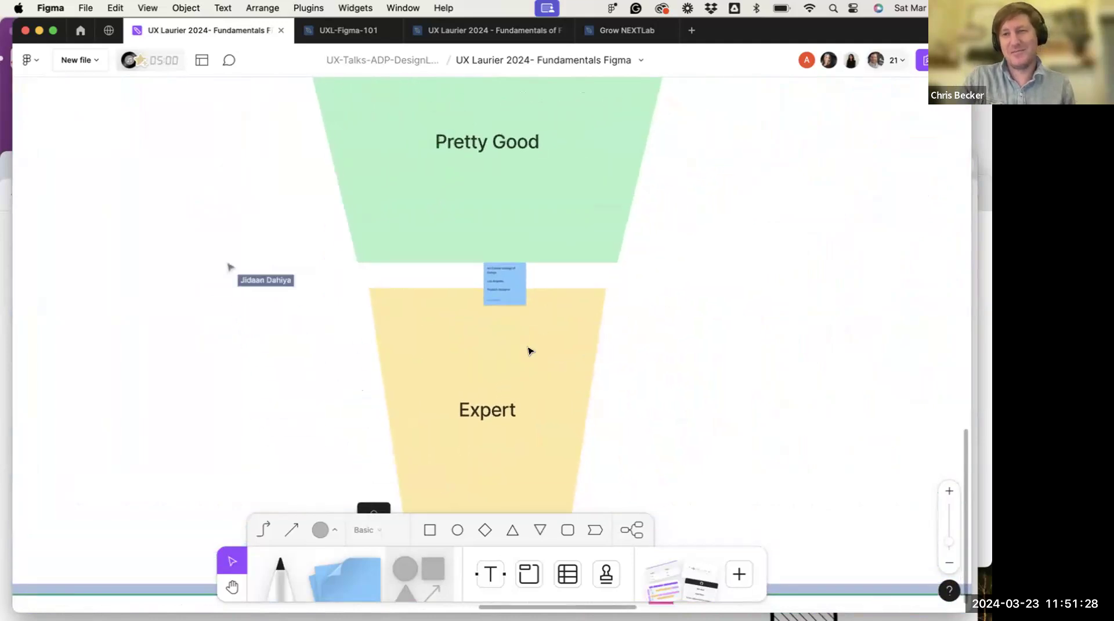
scroll(523, 361, "up", 3)
scroll(523, 361, "right", 1)
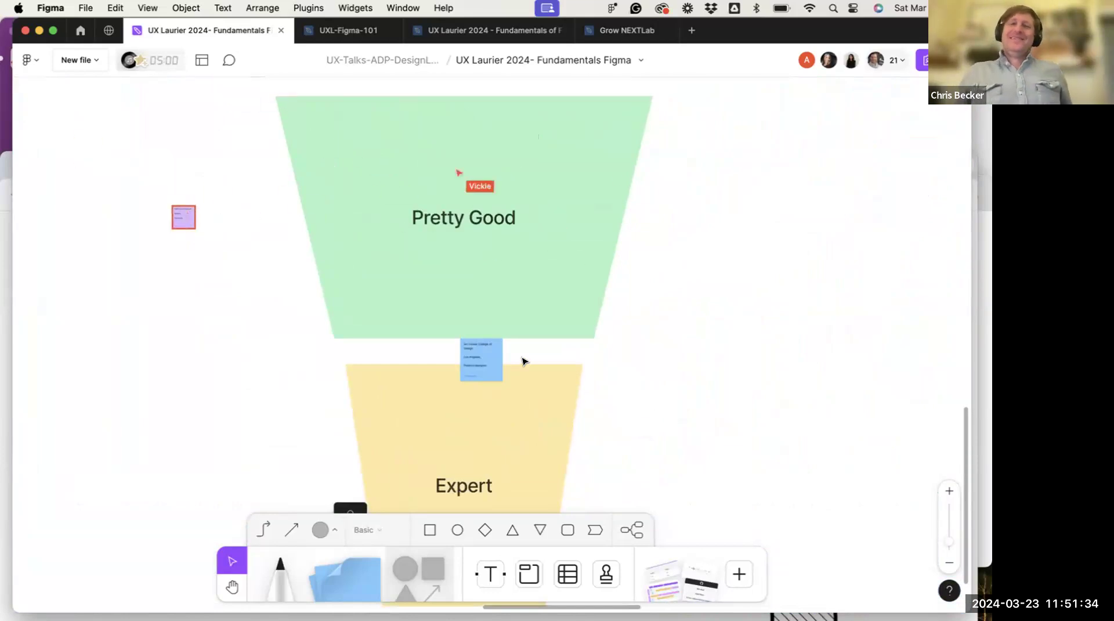
scroll(522, 361, "up", 10)
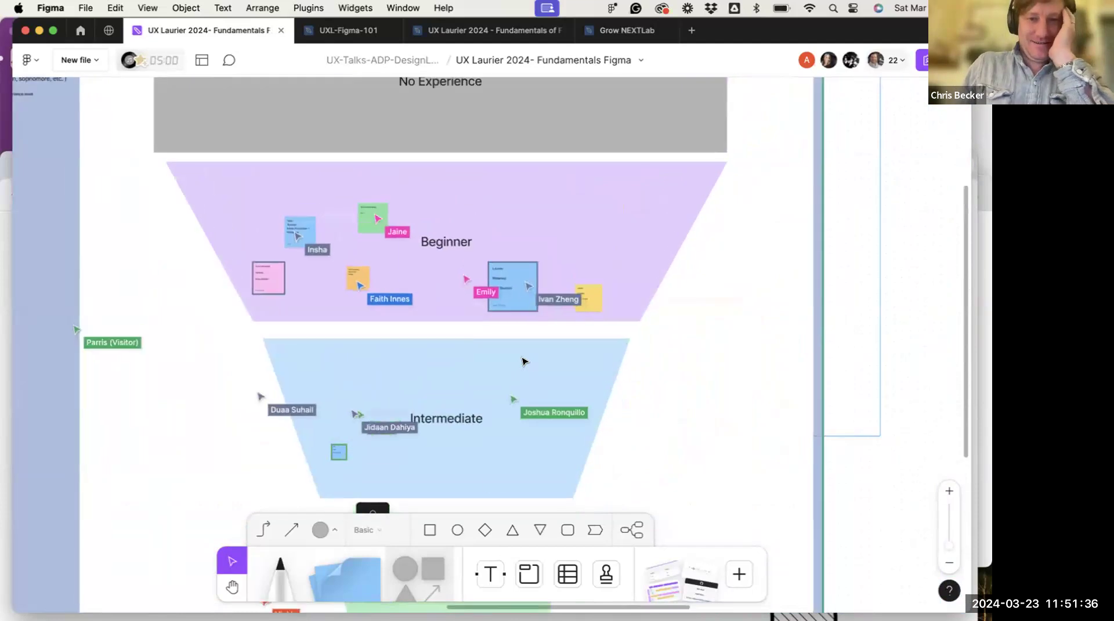
scroll(524, 361, "left", 2)
scroll(524, 361, "up", 1)
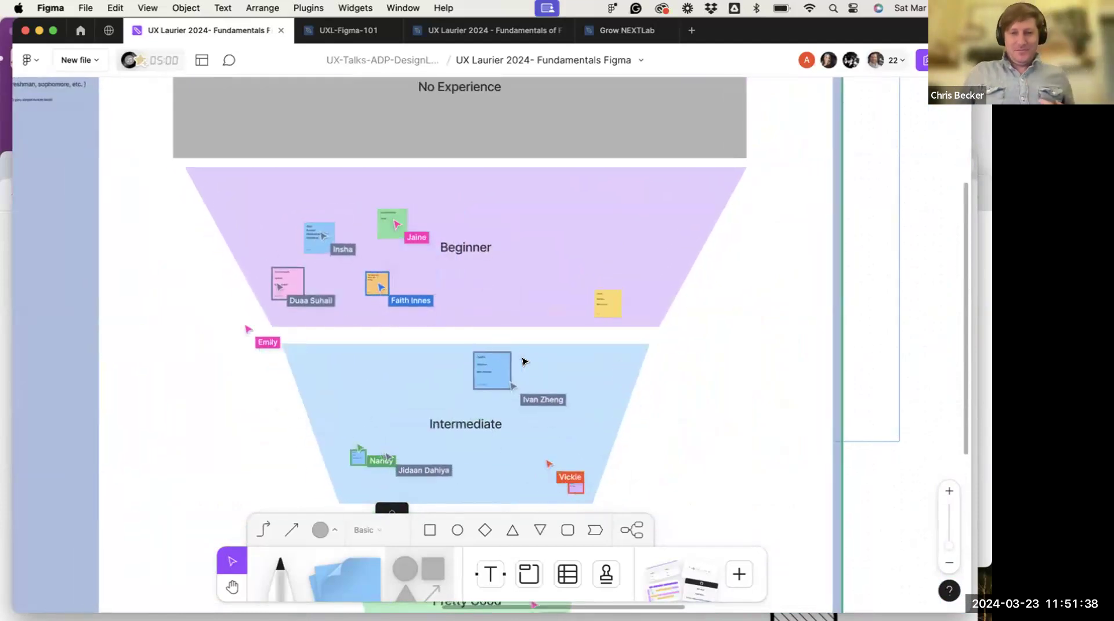
scroll(462, 342, "up", 5)
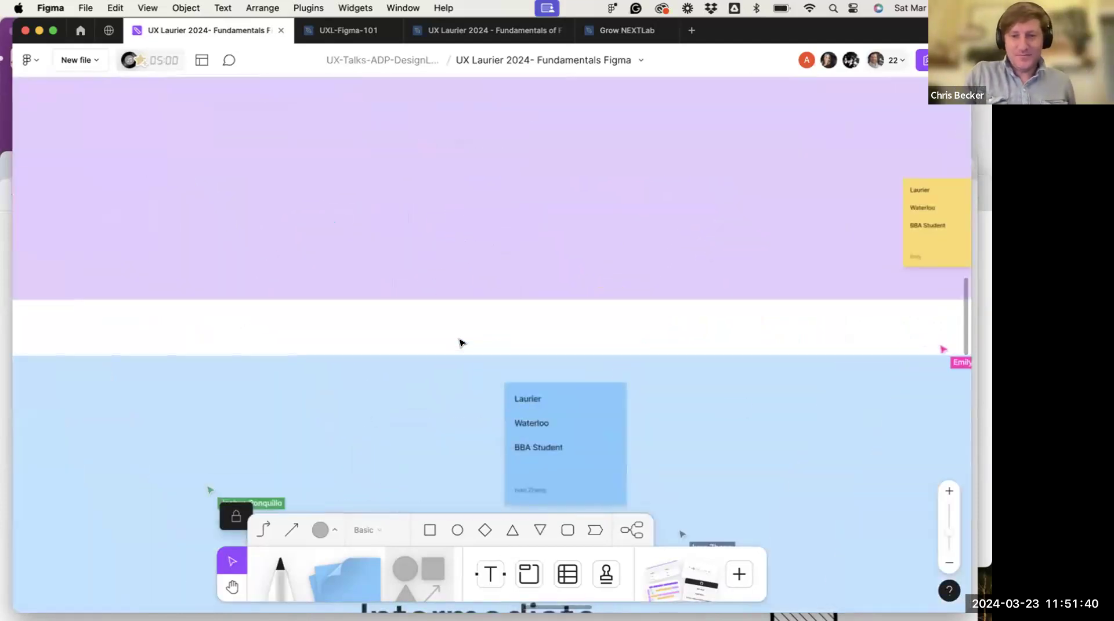
scroll(462, 342, "down", 5)
scroll(462, 343, "right", 5)
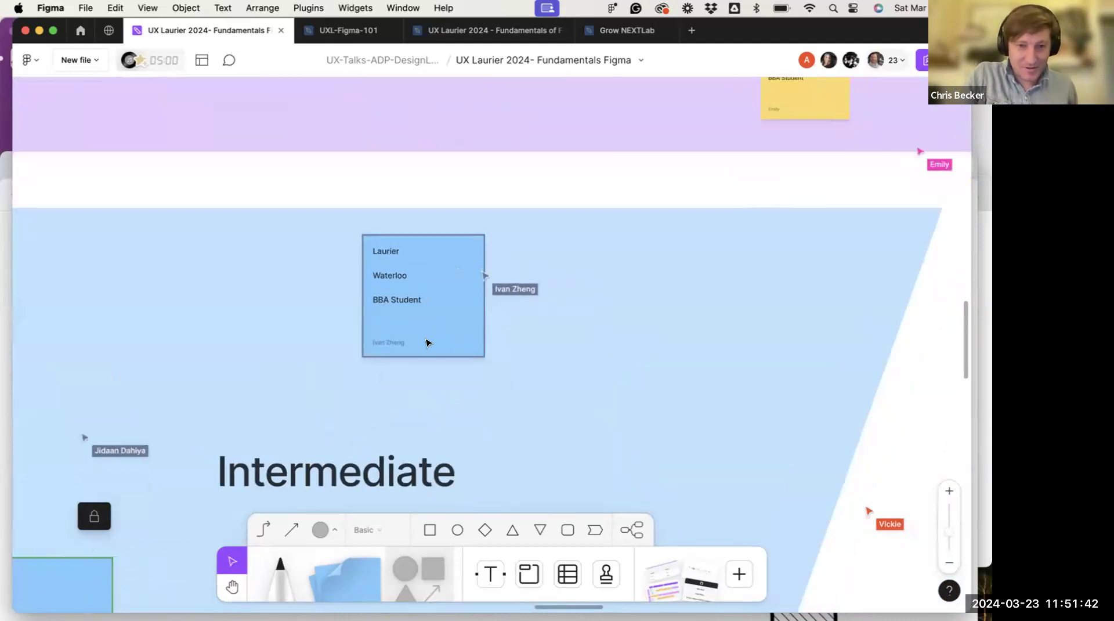
scroll(428, 342, "down", 5)
scroll(429, 343, "up", 5)
scroll(428, 343, "up", 5)
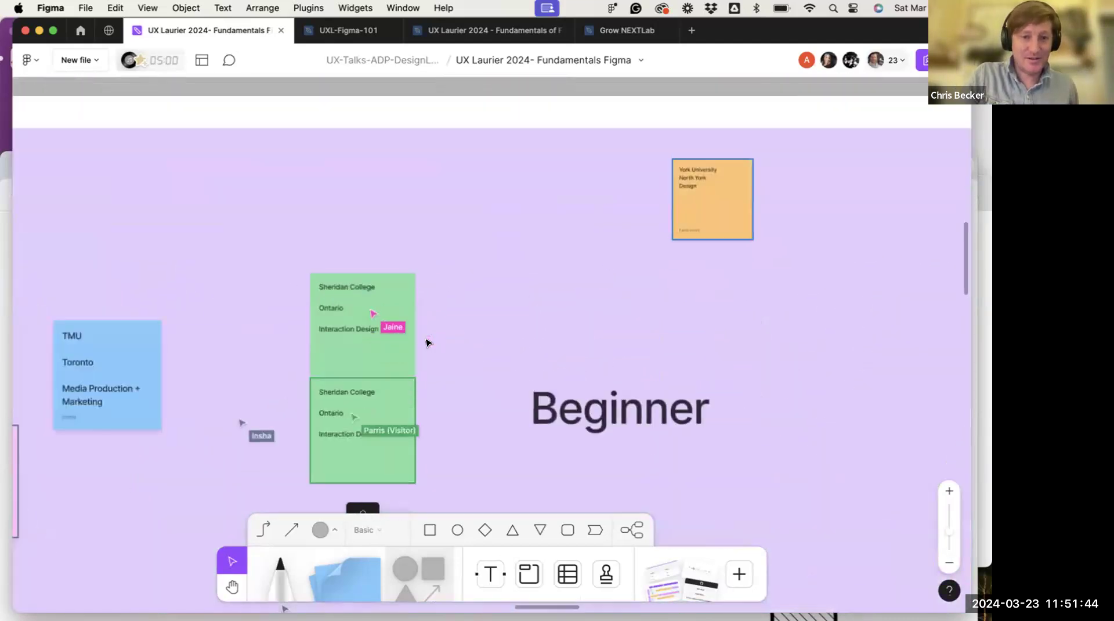
scroll(428, 343, "down", 3)
scroll(428, 342, "right", 3)
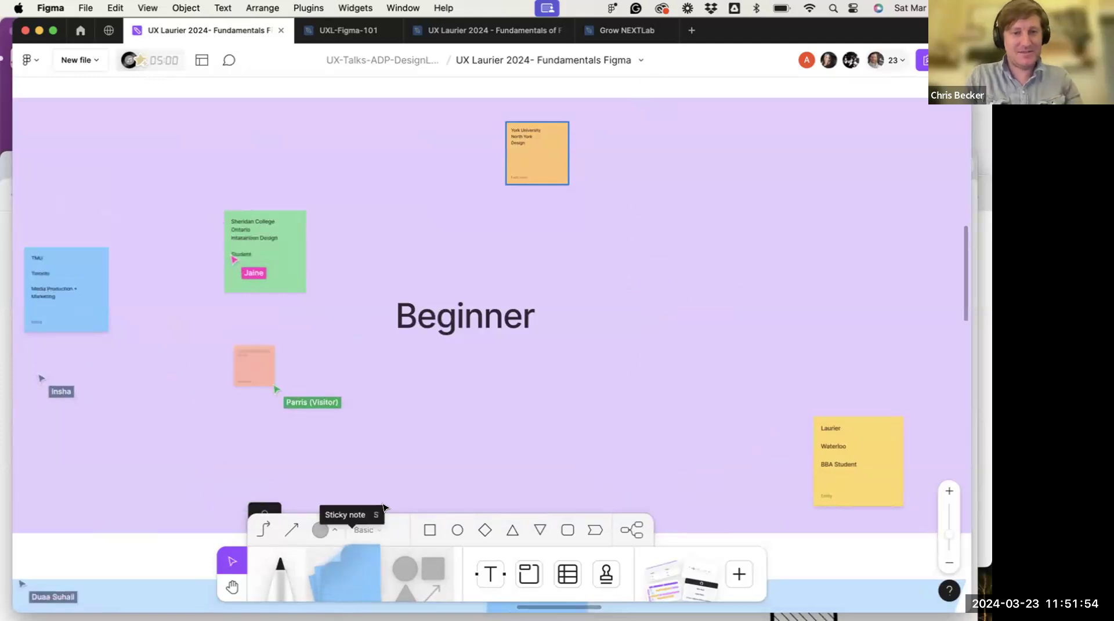
scroll(436, 454, "down", 5)
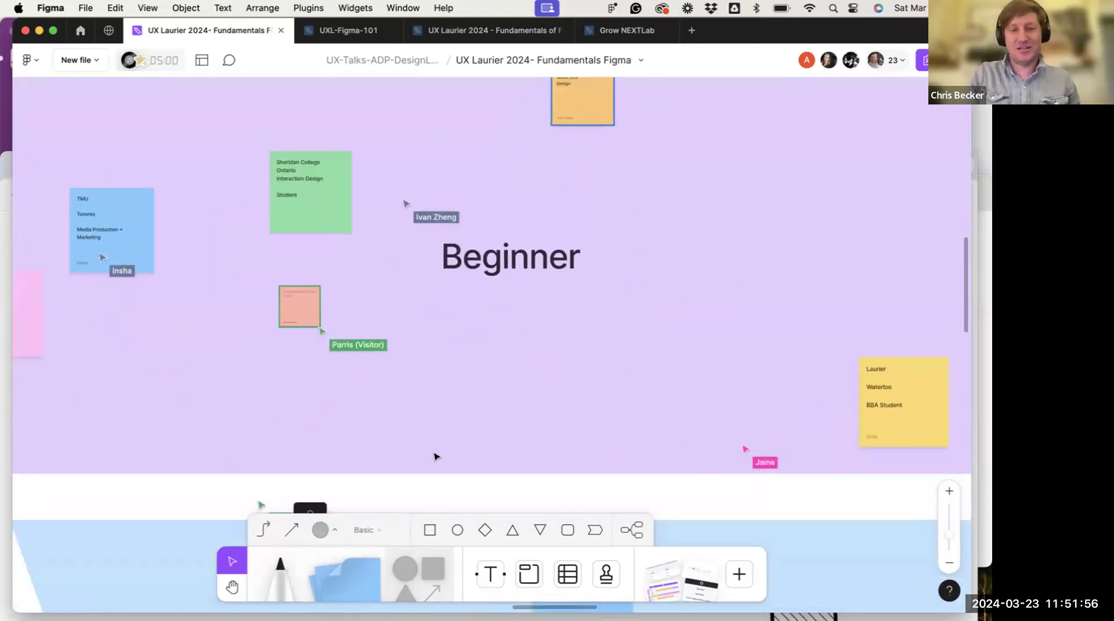
Set the text size to Large on the sticky note between the Pretty Good and Expert sections
scroll(471, 420, "down", 10)
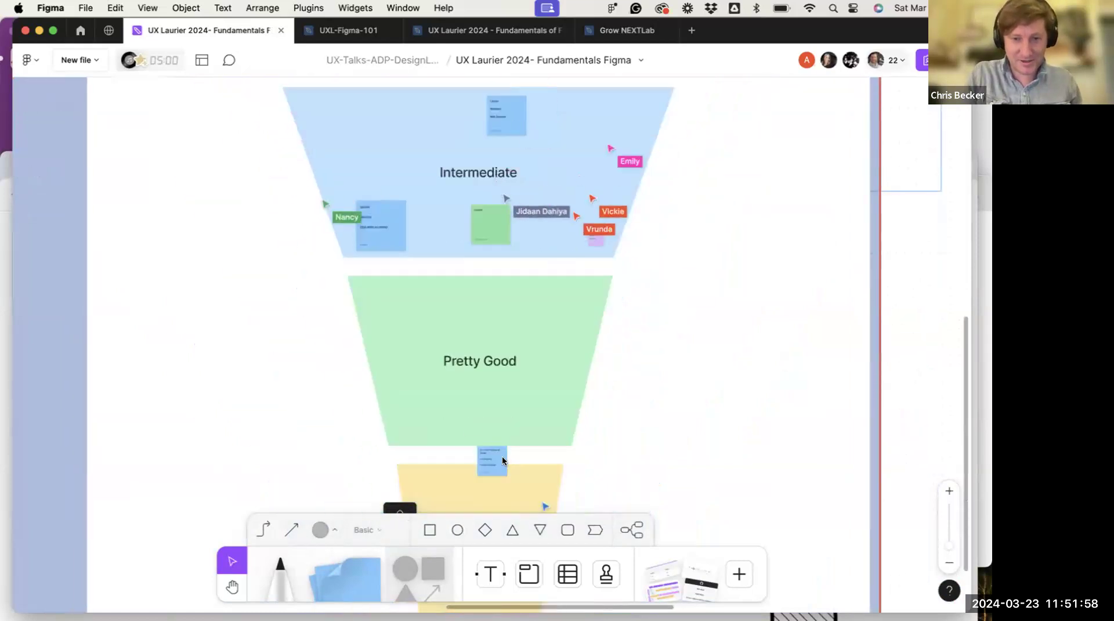
left_click(488, 463)
left_click(369, 402)
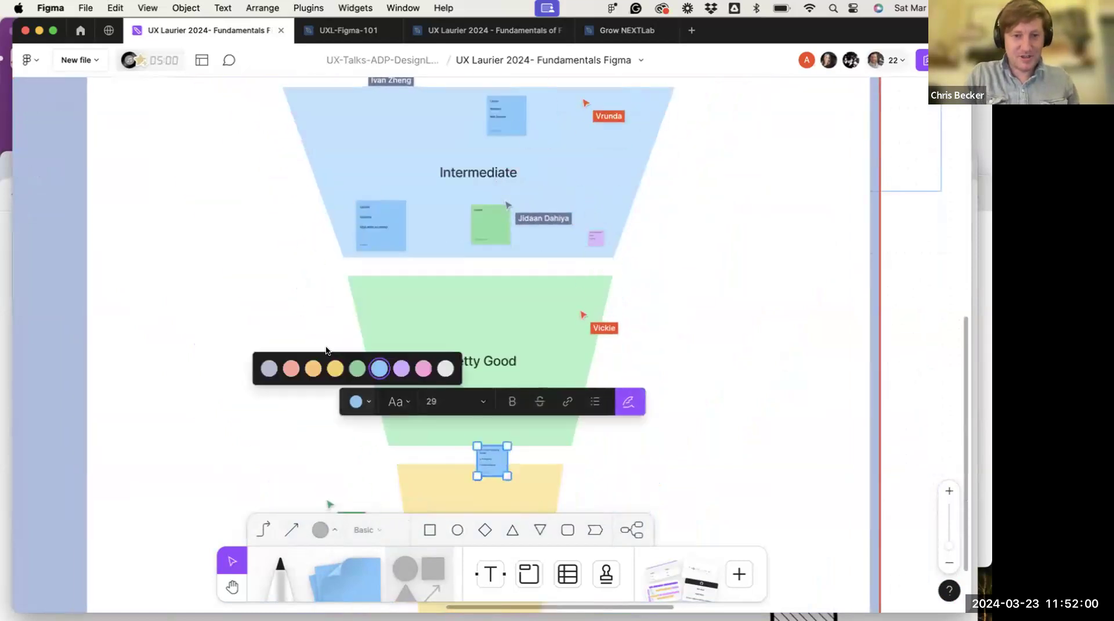
left_click(458, 401)
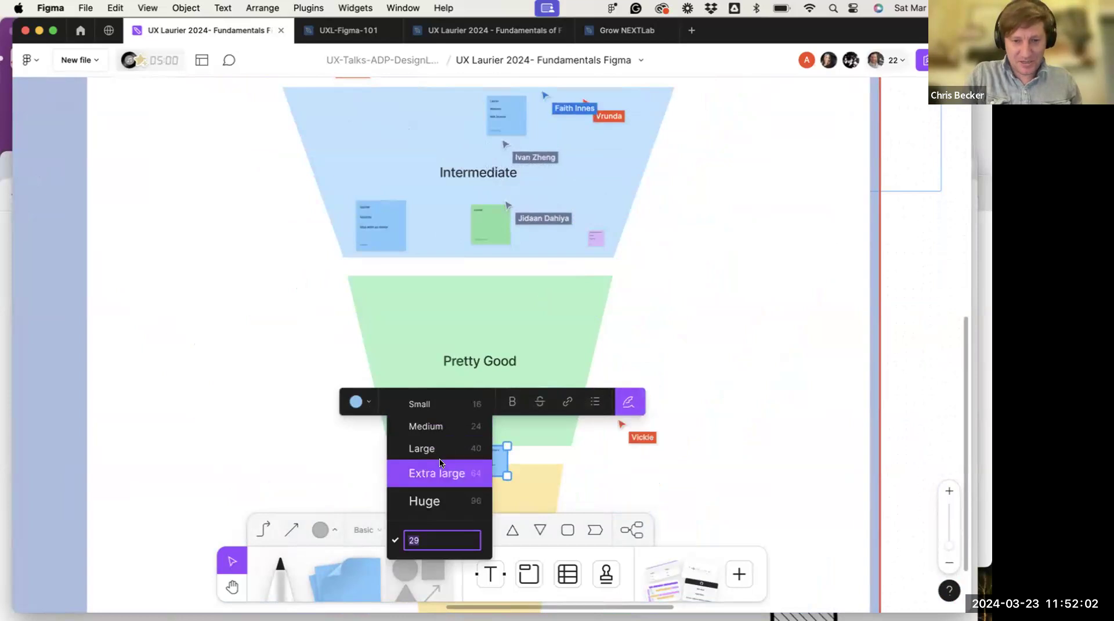
left_click(426, 448)
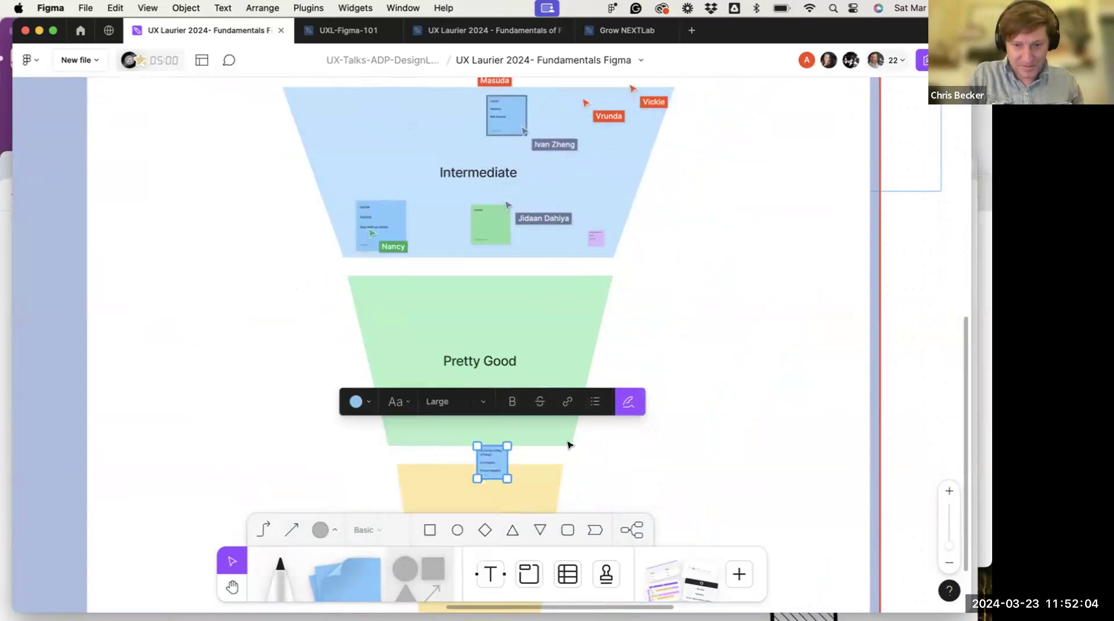
scroll(499, 459, "up", 5)
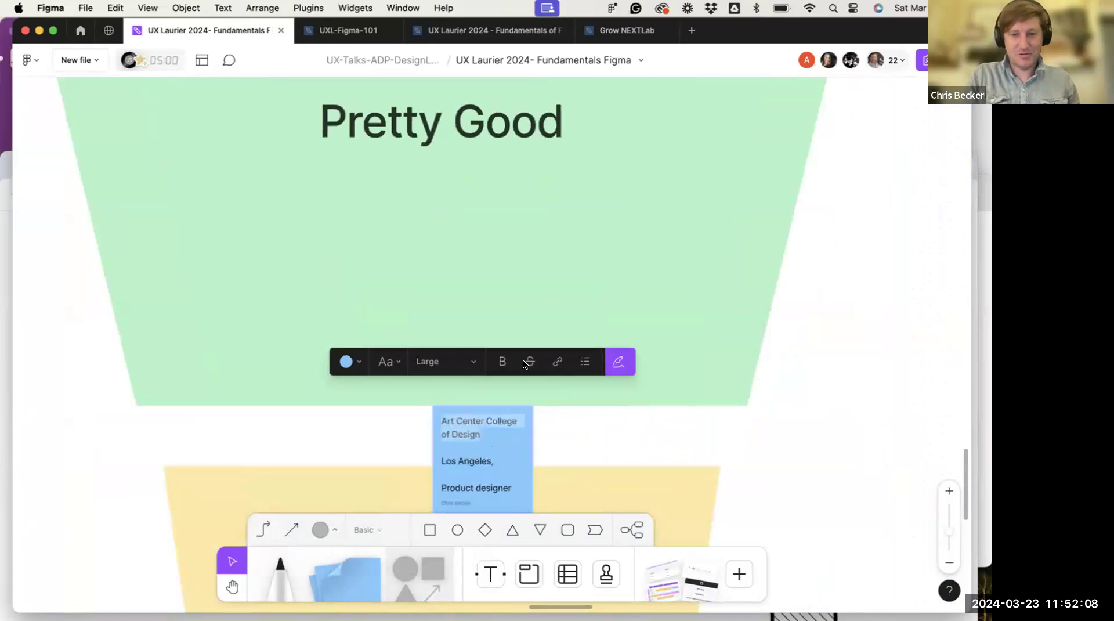
left_click(585, 443)
scroll(574, 440, "down", 5)
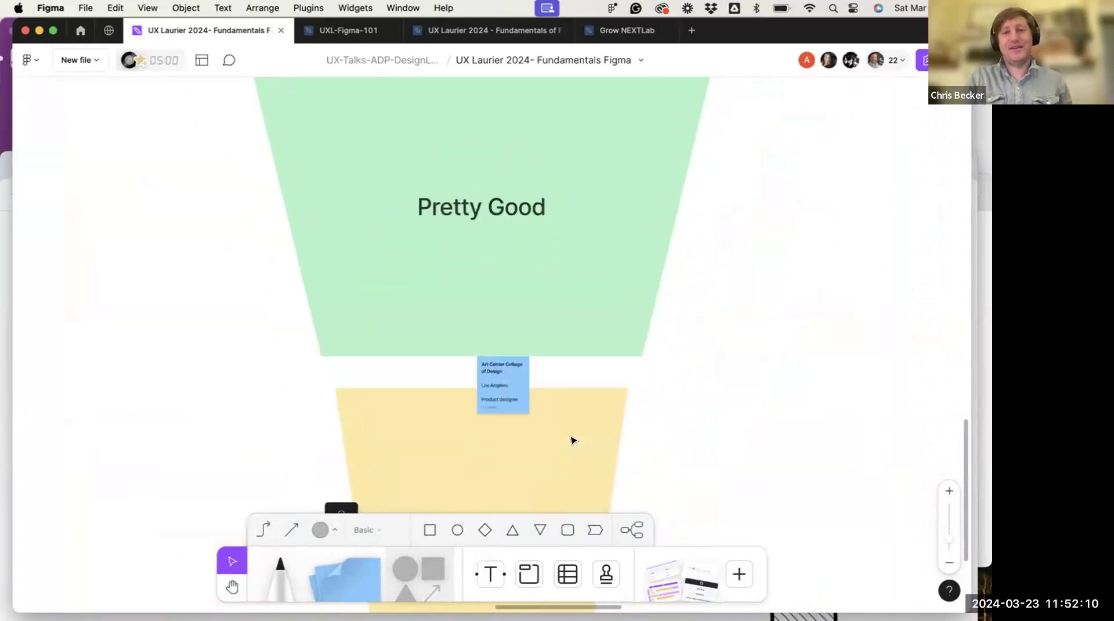
scroll(574, 441, "up", 5)
scroll(573, 440, "down", 5)
scroll(572, 438, "up", 2)
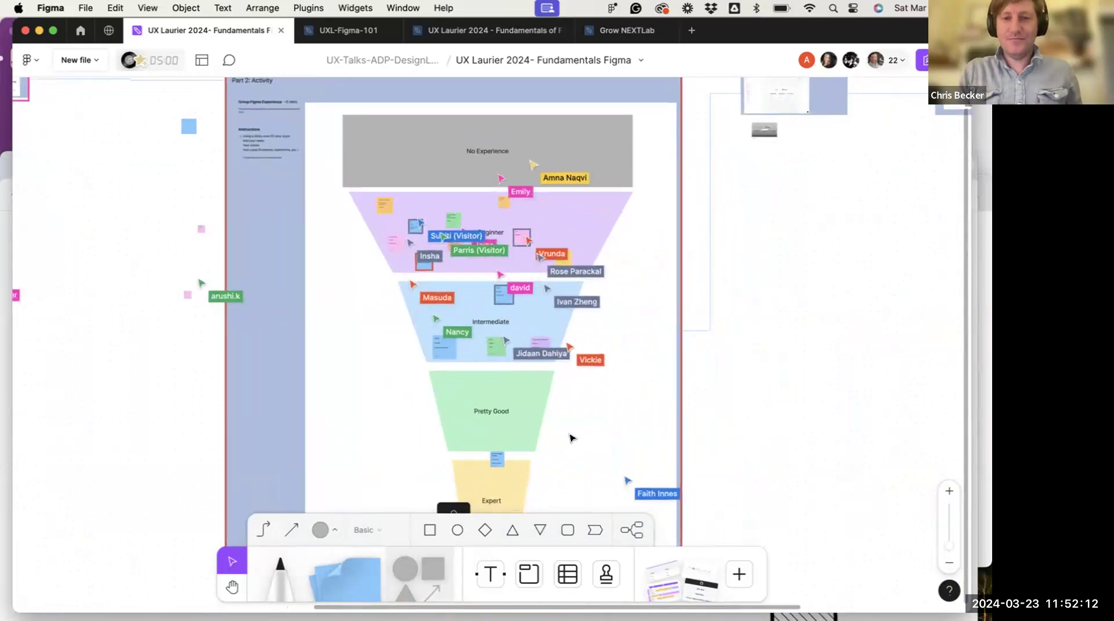
Capture a screenshot of the whole board window showing the participants' sticky notes on the experience funnel
scroll(551, 390, "up", 5)
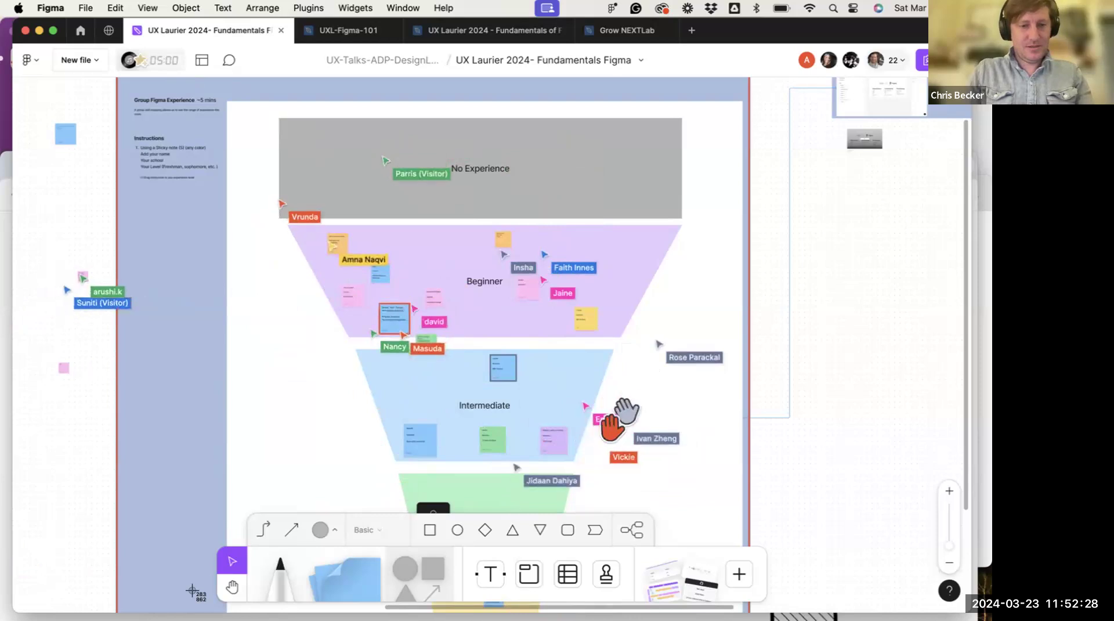
key("space")
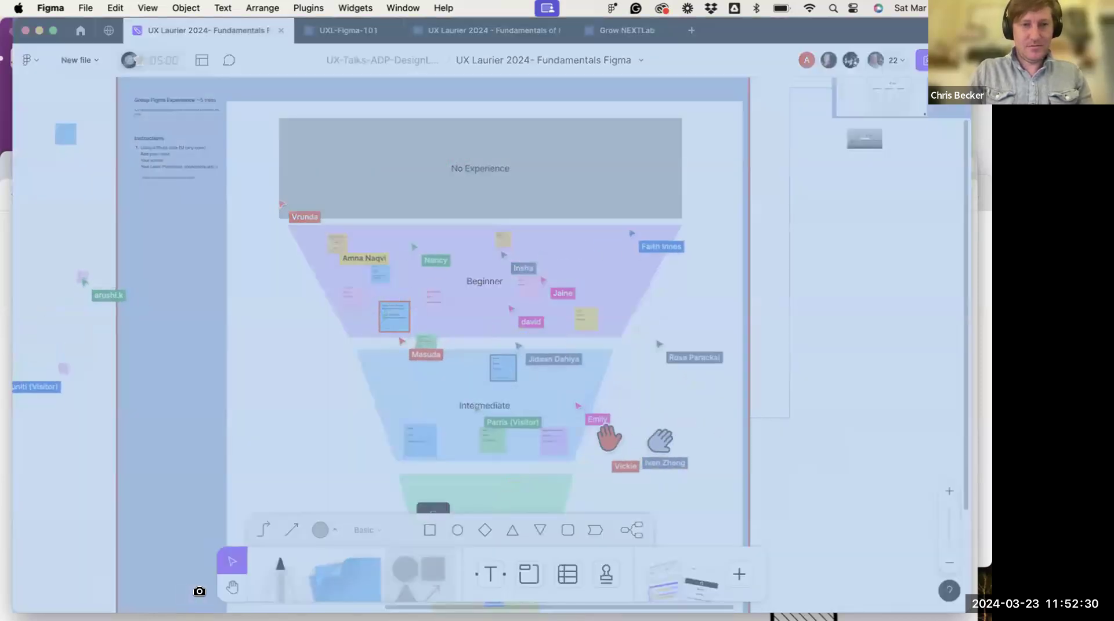
left_click(200, 592)
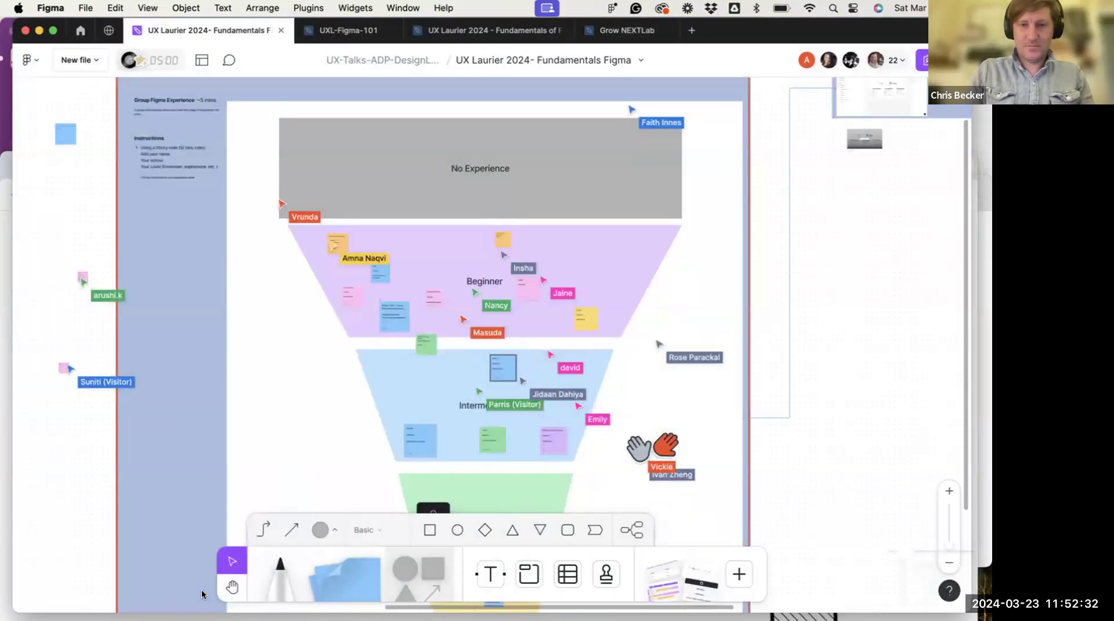
Examine the participants' sticky notes across the funnel from the Beginner section down to the Expert section
scroll(387, 326, "right", 2)
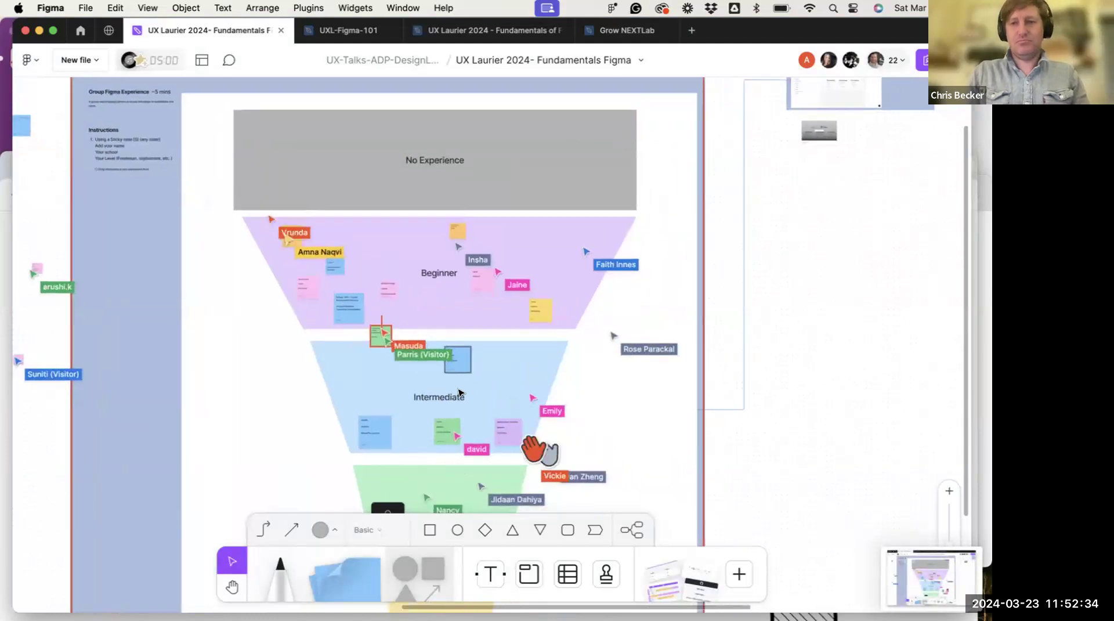
scroll(386, 327, "up", 2)
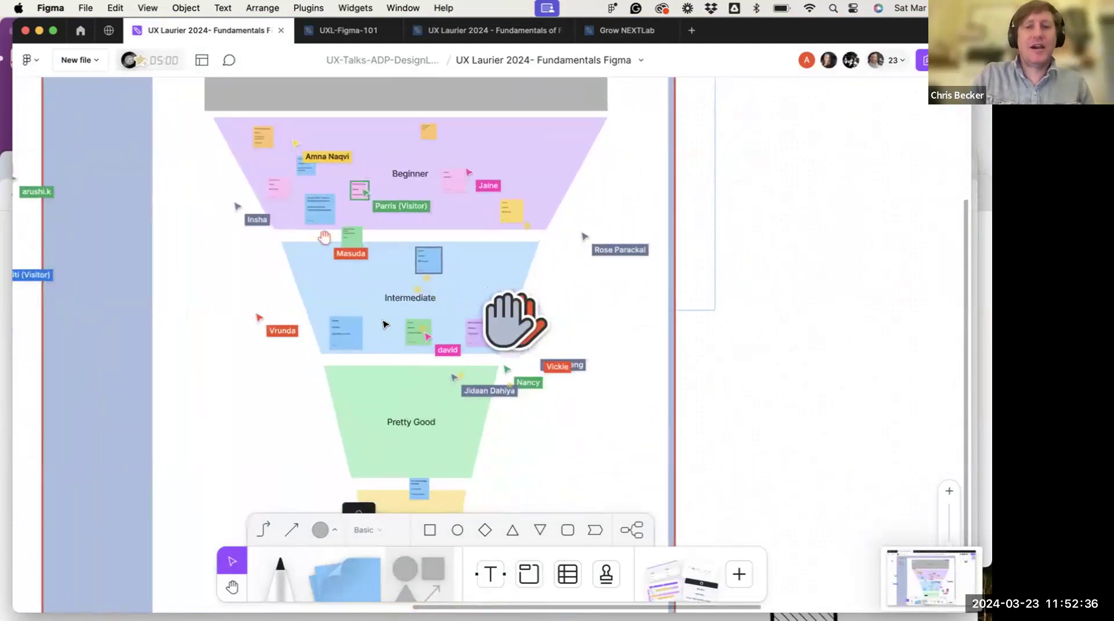
scroll(385, 324, "up", 5)
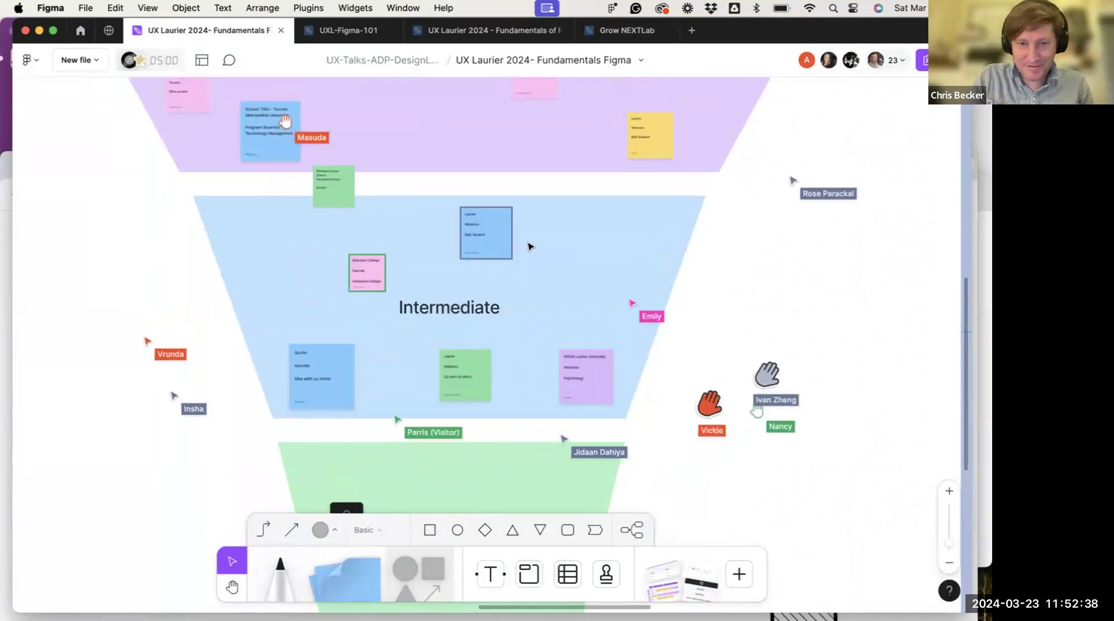
scroll(426, 319, "up", 5)
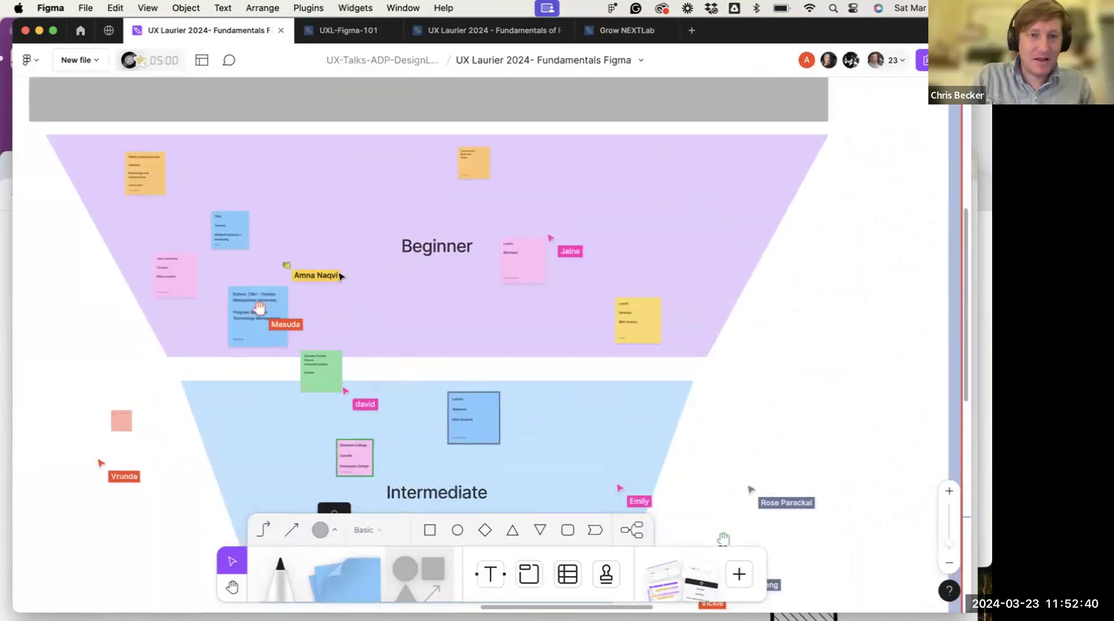
scroll(503, 378, "down", 5)
scroll(429, 402, "down", 5)
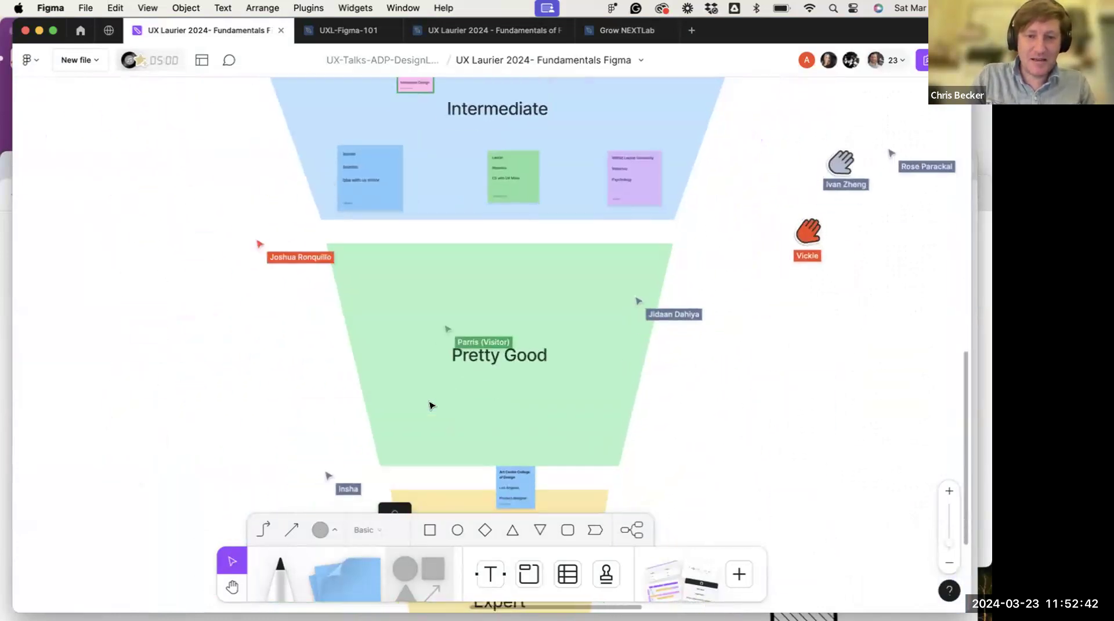
scroll(430, 405, "down", 3)
scroll(453, 392, "up", 4)
scroll(478, 378, "down", 5)
scroll(479, 378, "up", 12)
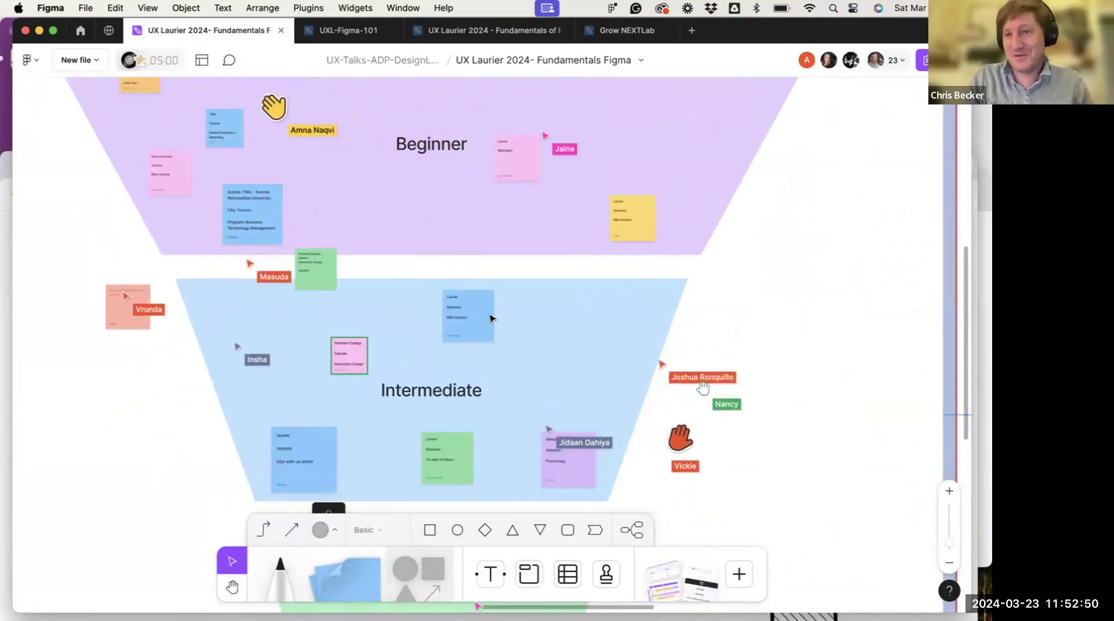
scroll(488, 317, "right", 1)
scroll(489, 317, "up", 1)
scroll(488, 320, "right", 1)
scroll(487, 320, "up", 1)
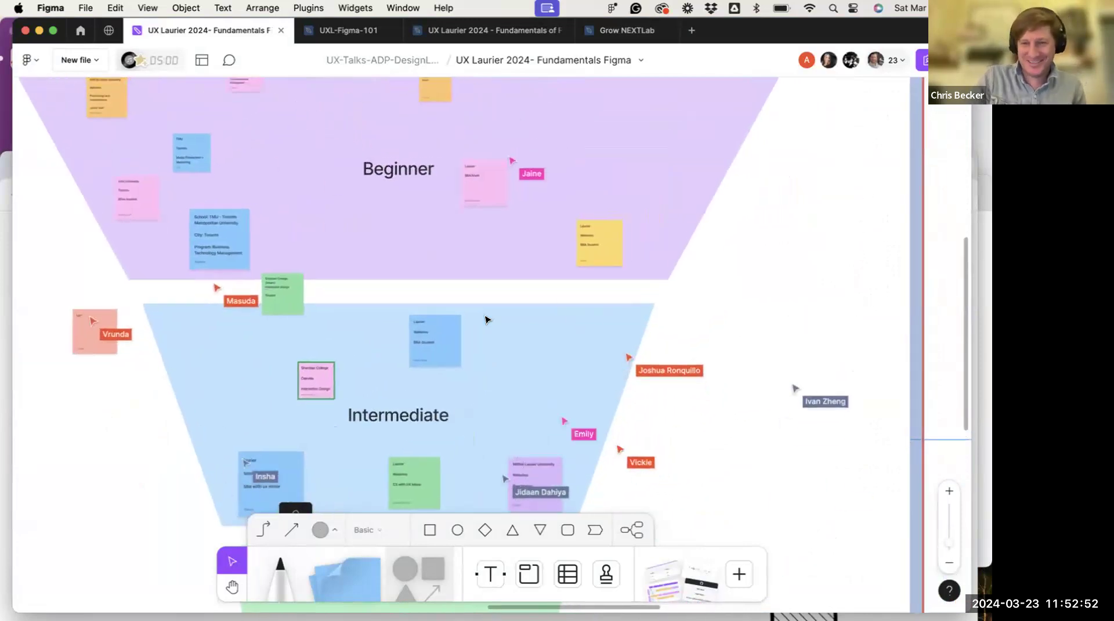
scroll(359, 316, "right", 1)
scroll(359, 316, "up", 1)
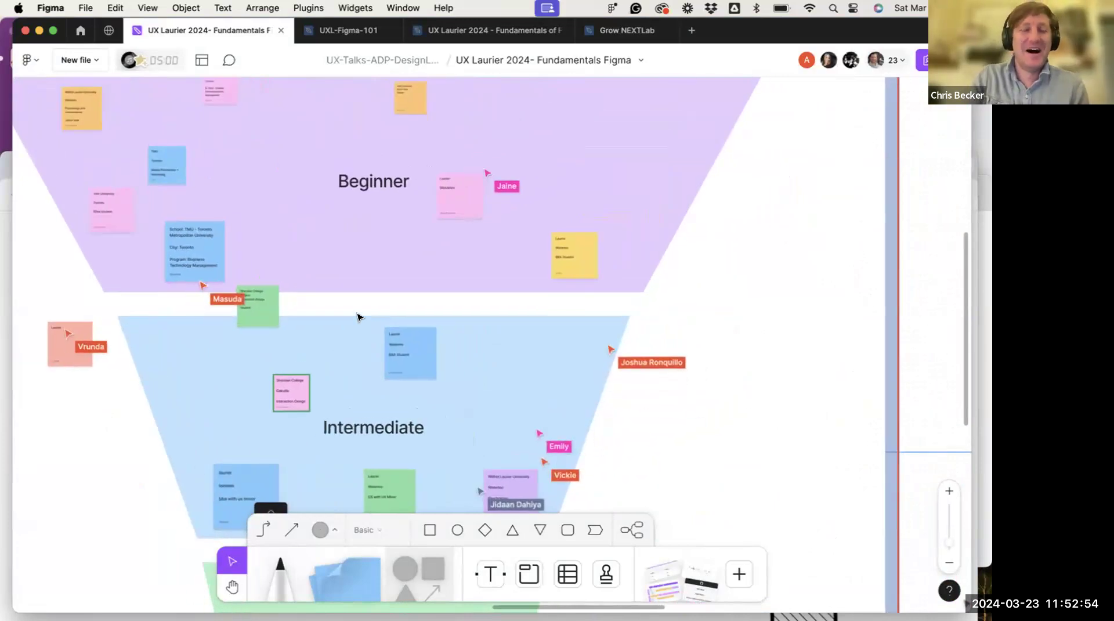
scroll(358, 318, "down", 3)
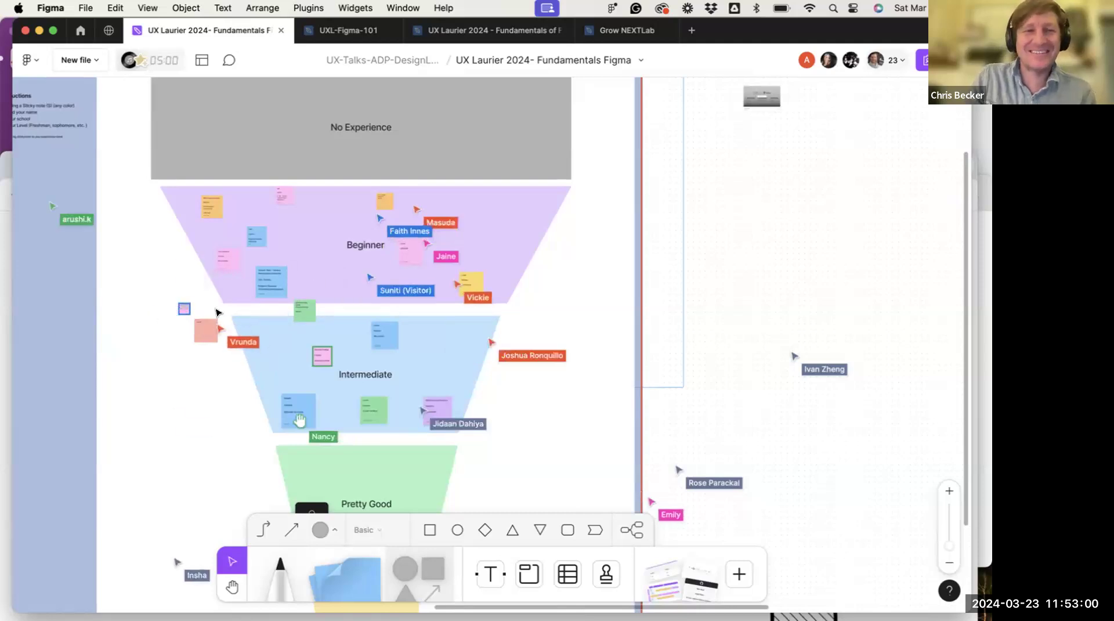
scroll(298, 242, "up", 2)
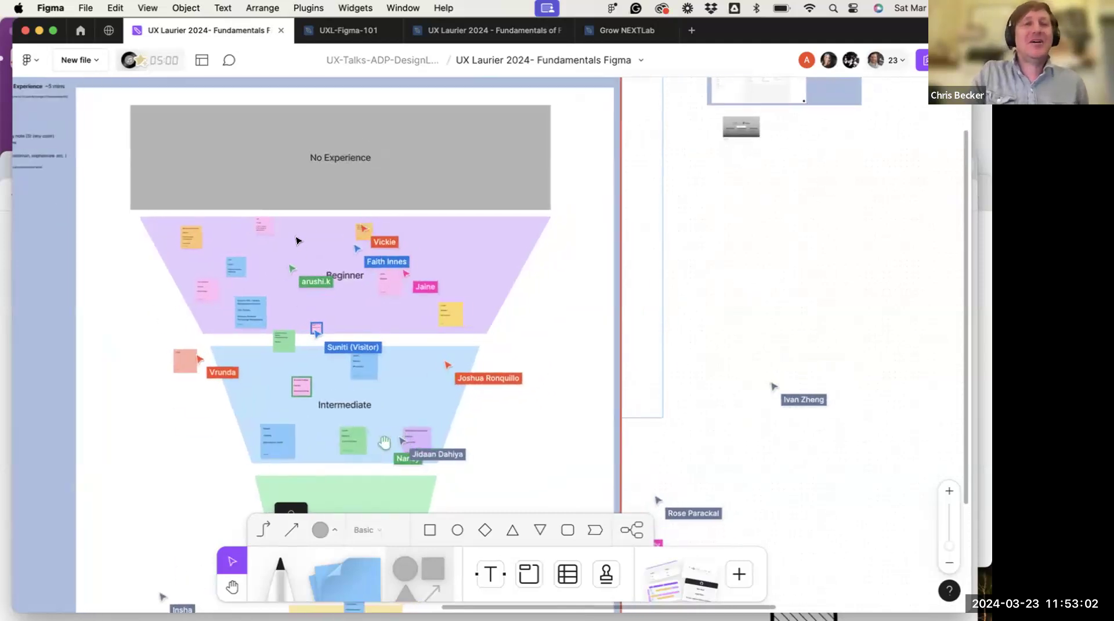
Switch to the UXL-Figma-101 design file and dismiss its open sharing dialog
mouse_move(231, 603)
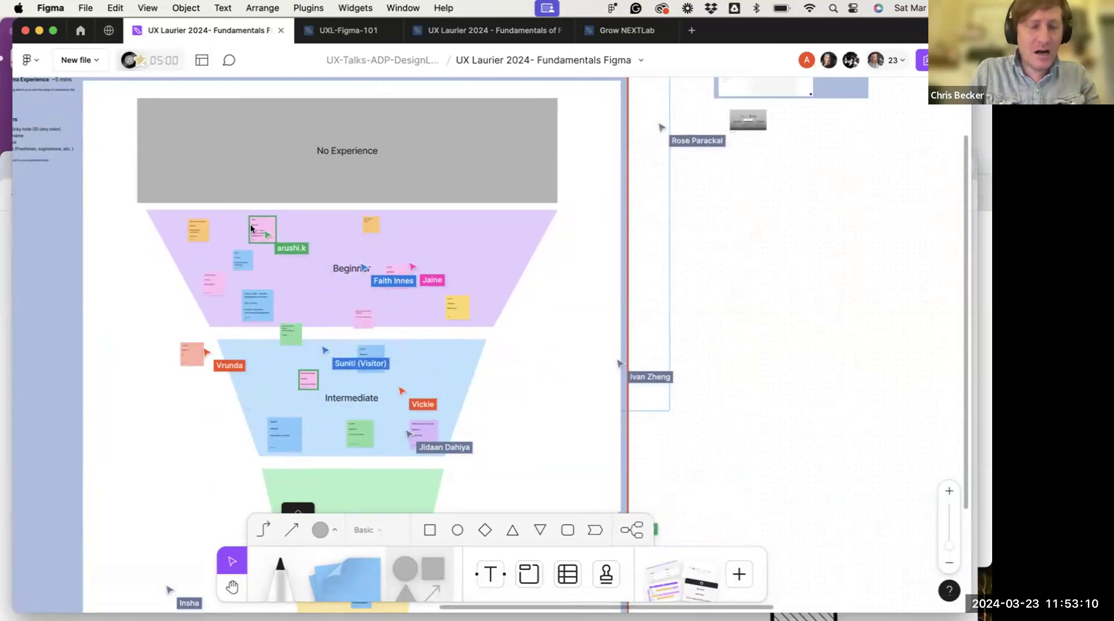
left_click(366, 30)
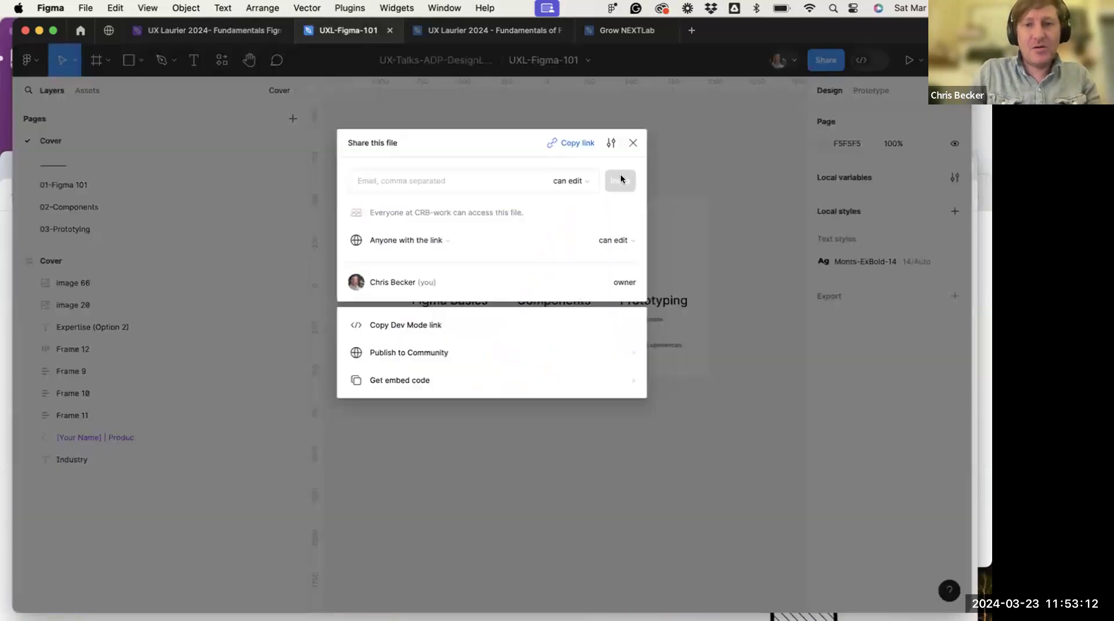
left_click(708, 197)
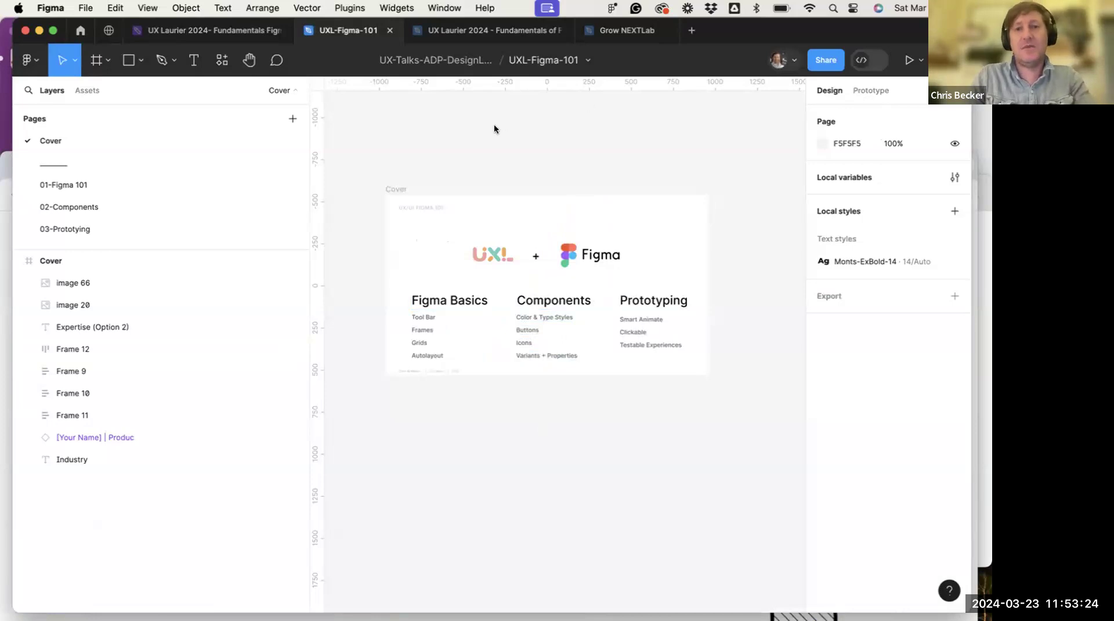
Check that anyone with the link can edit the UXL-Figma-101 file, and copy its share link
scroll(447, 215, "right", 3)
left_click(825, 60)
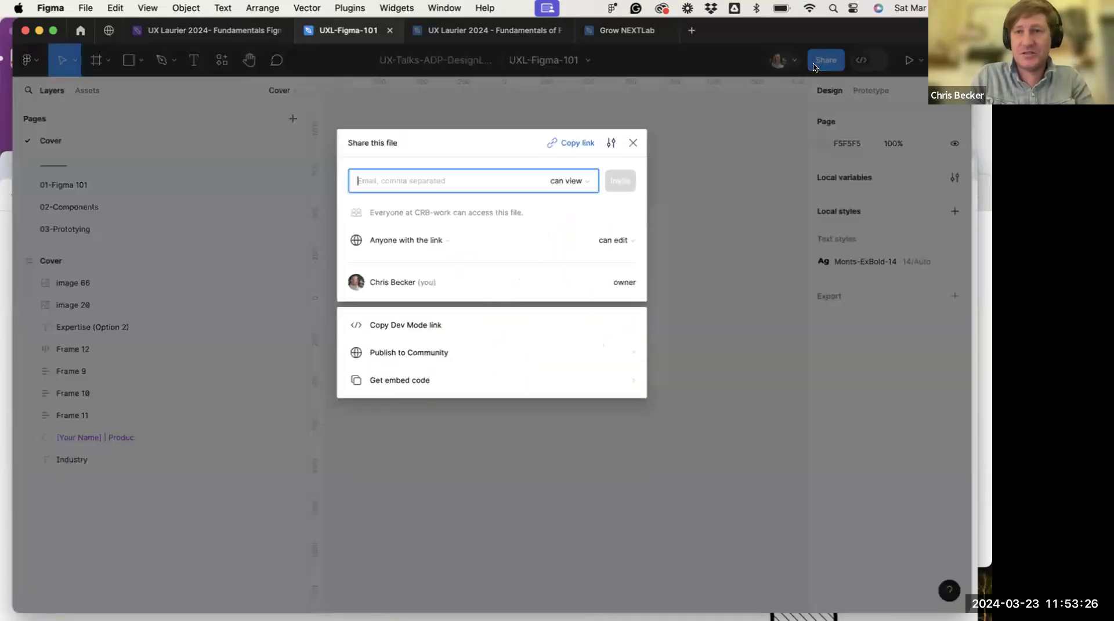
left_click(429, 238)
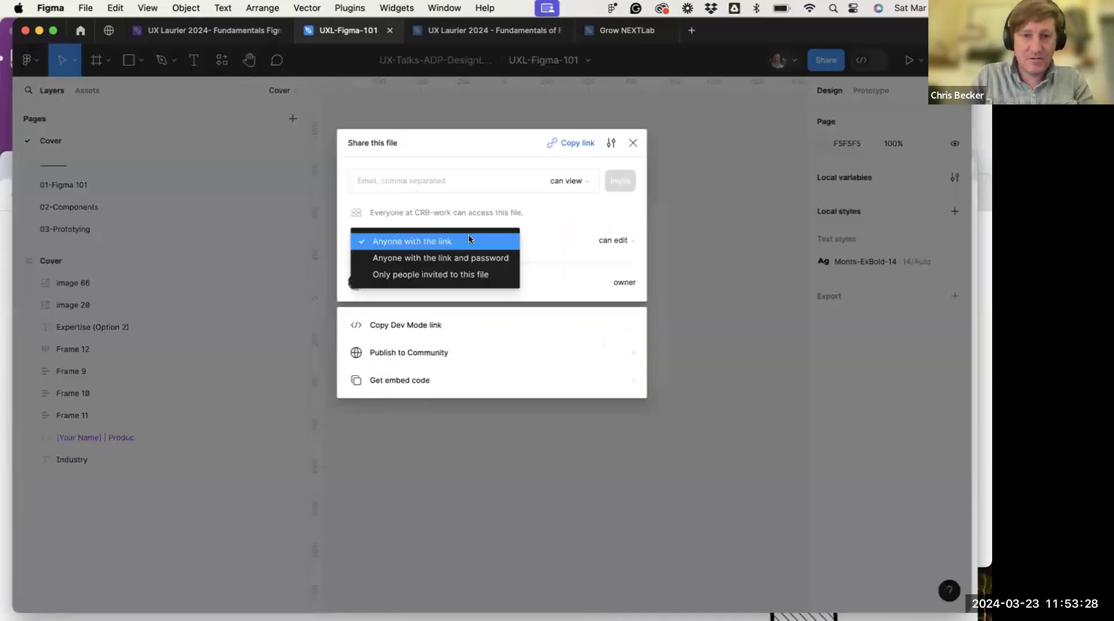
left_click(619, 243)
left_click(564, 143)
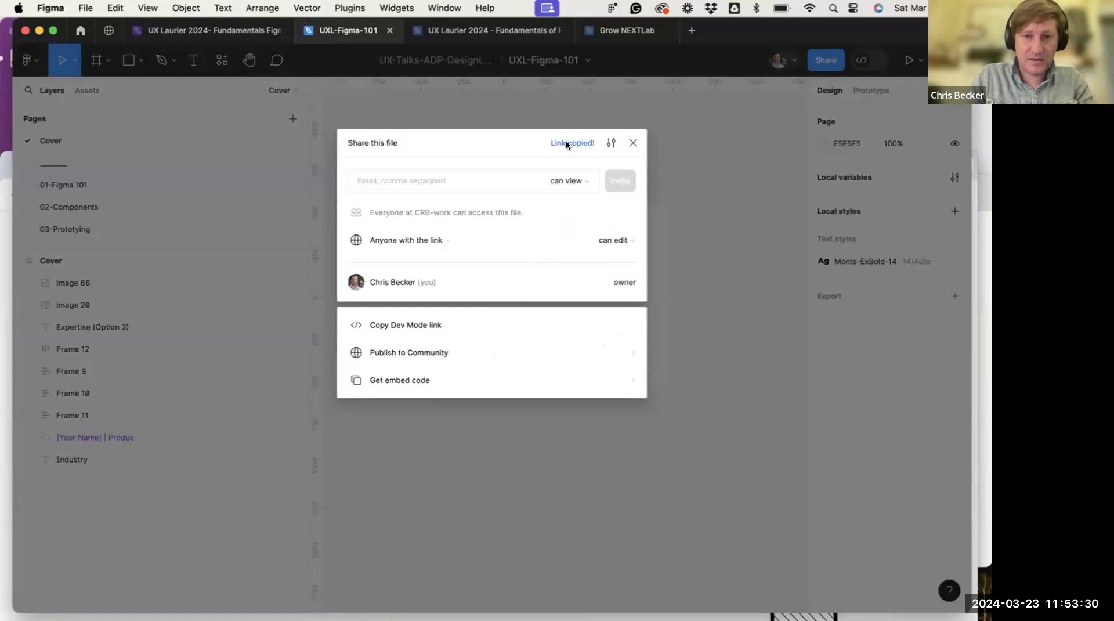
left_click(486, 432)
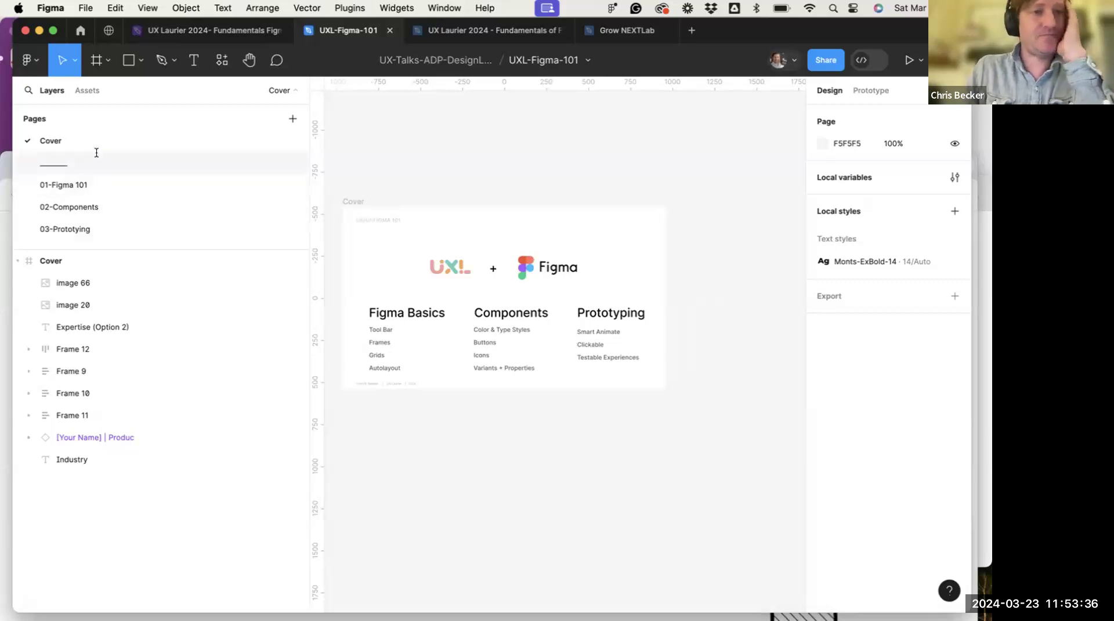
Examine the Cover frame's outline of Figma Basics, Components and Prototyping topics
scroll(519, 356, "up", 3)
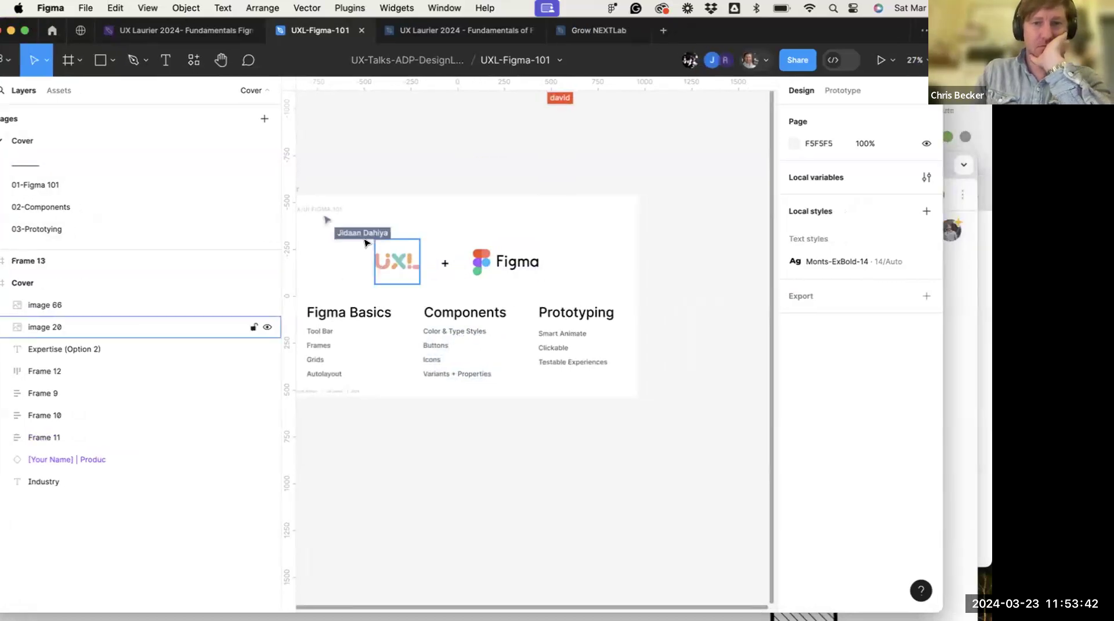
scroll(366, 242, "down", 2)
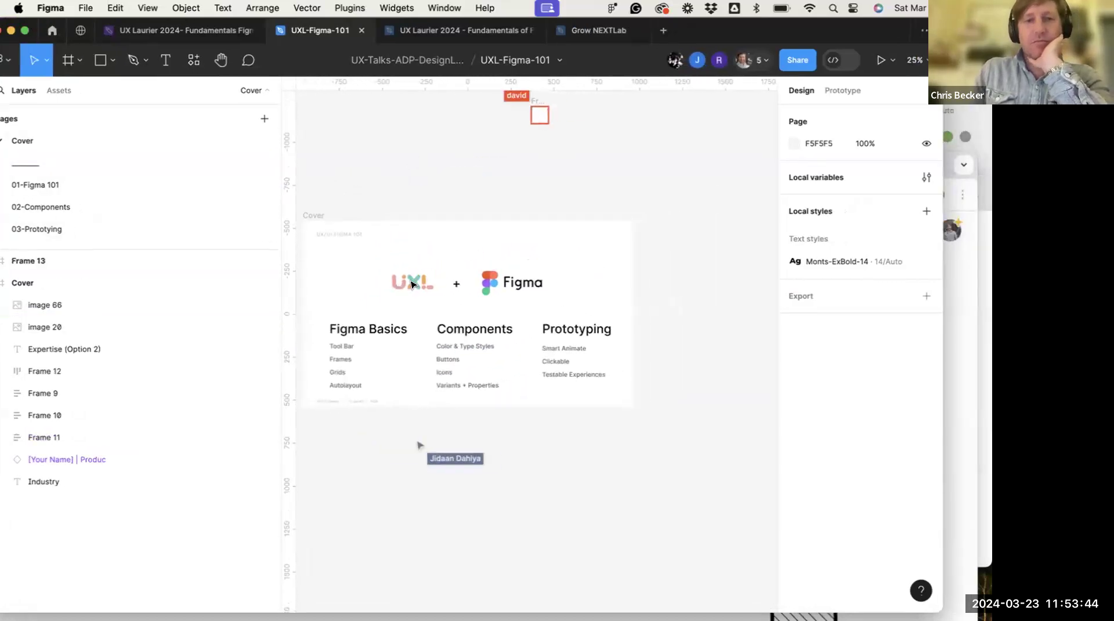
scroll(517, 240, "left", 3)
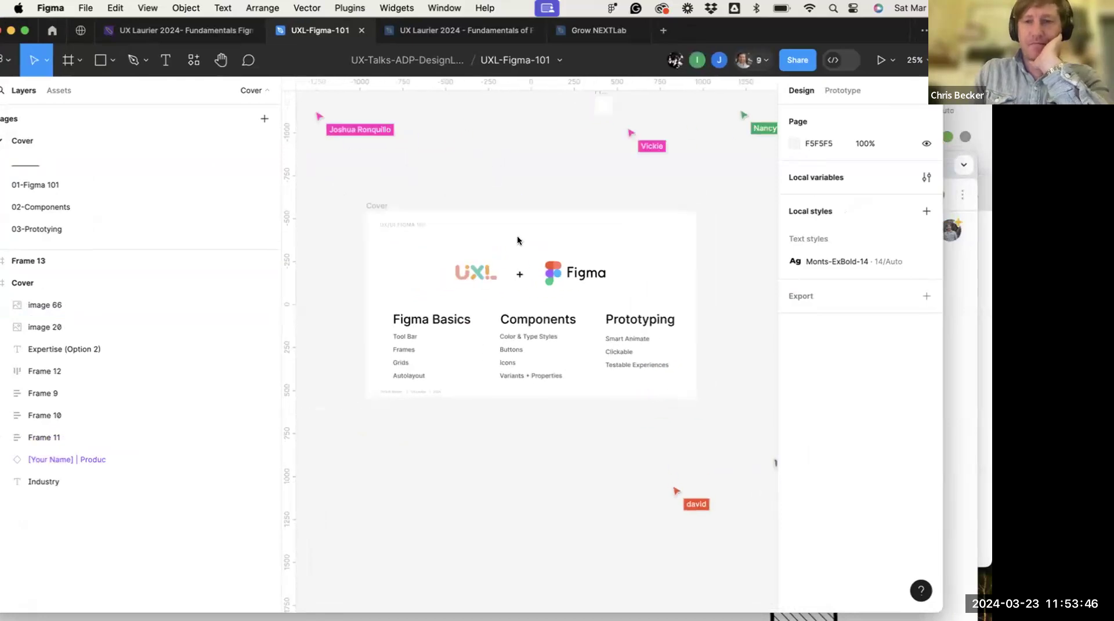
scroll(510, 255, "up", 2)
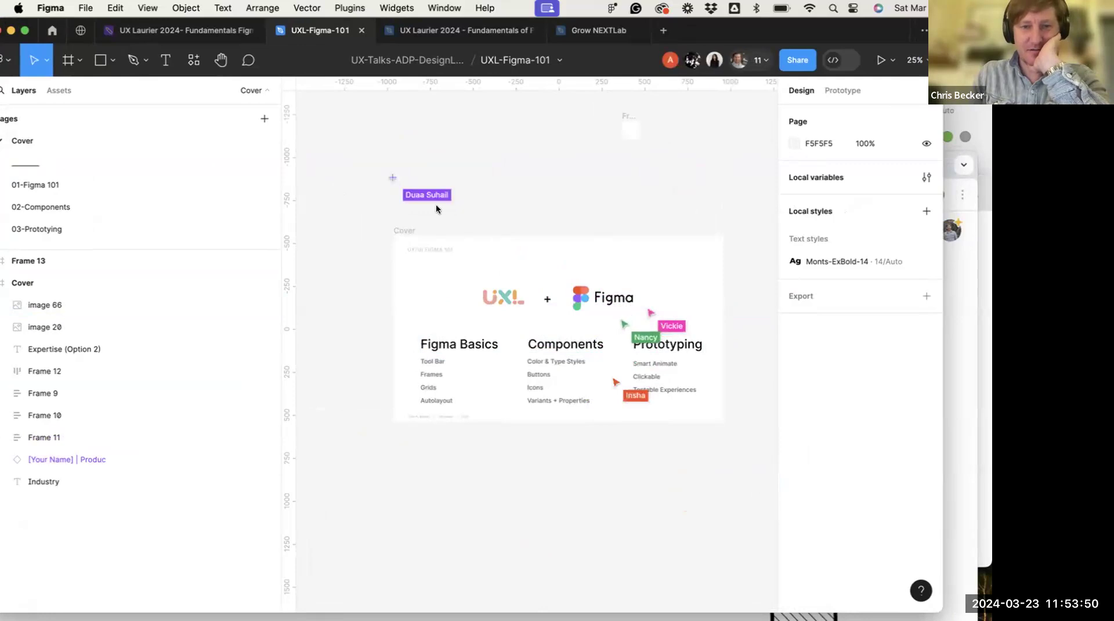
scroll(580, 273, "right", 2)
scroll(580, 273, "down", 2)
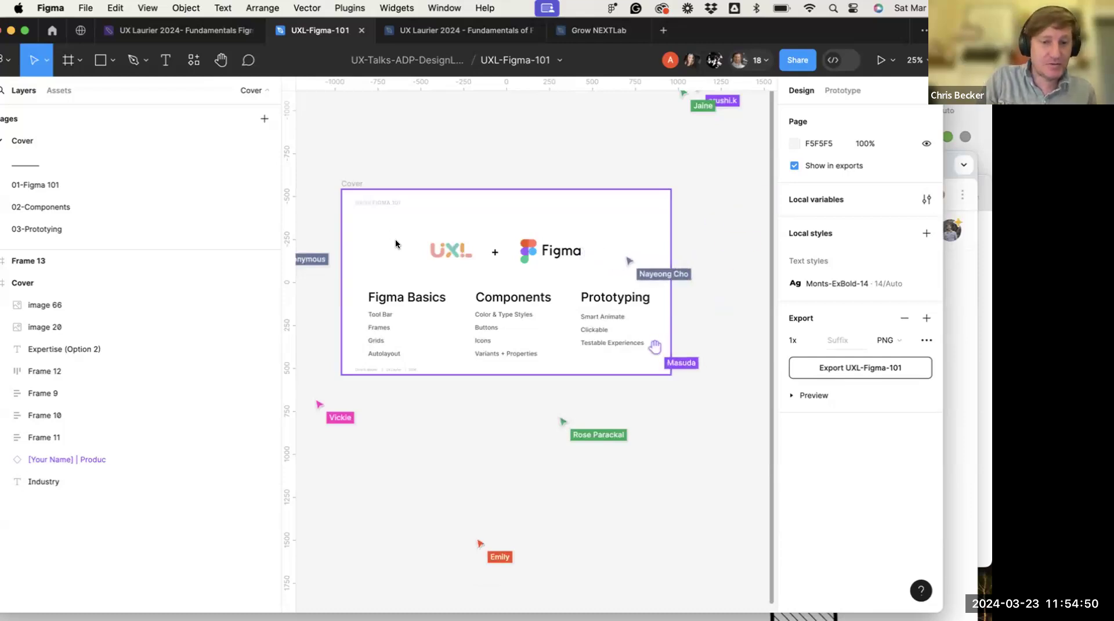
left_click(468, 295)
left_click(379, 256)
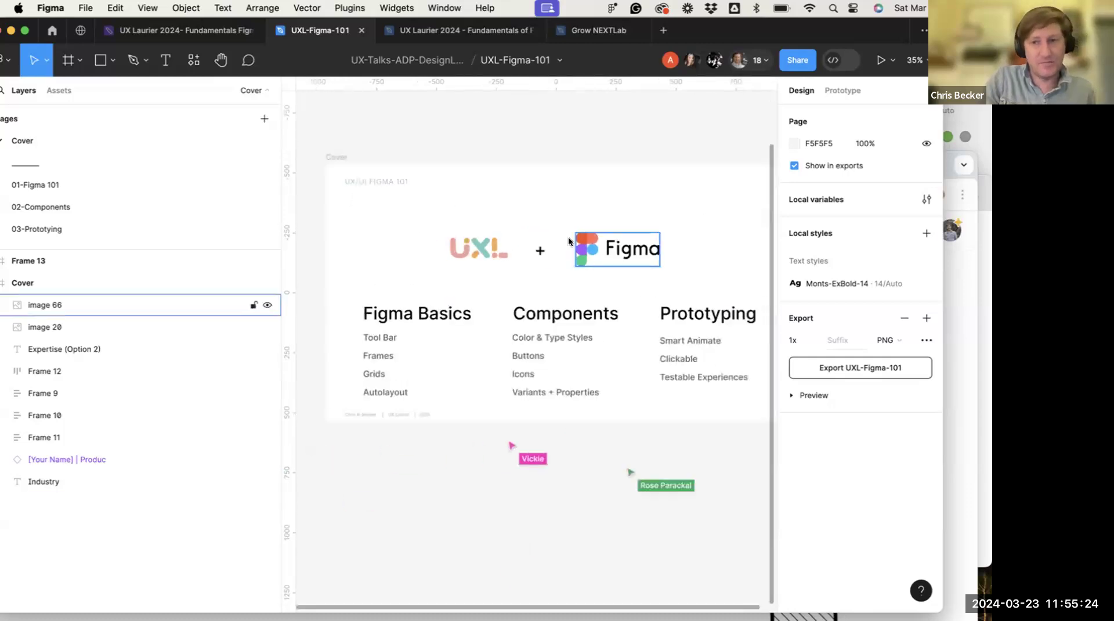
scroll(569, 236, "left", 2)
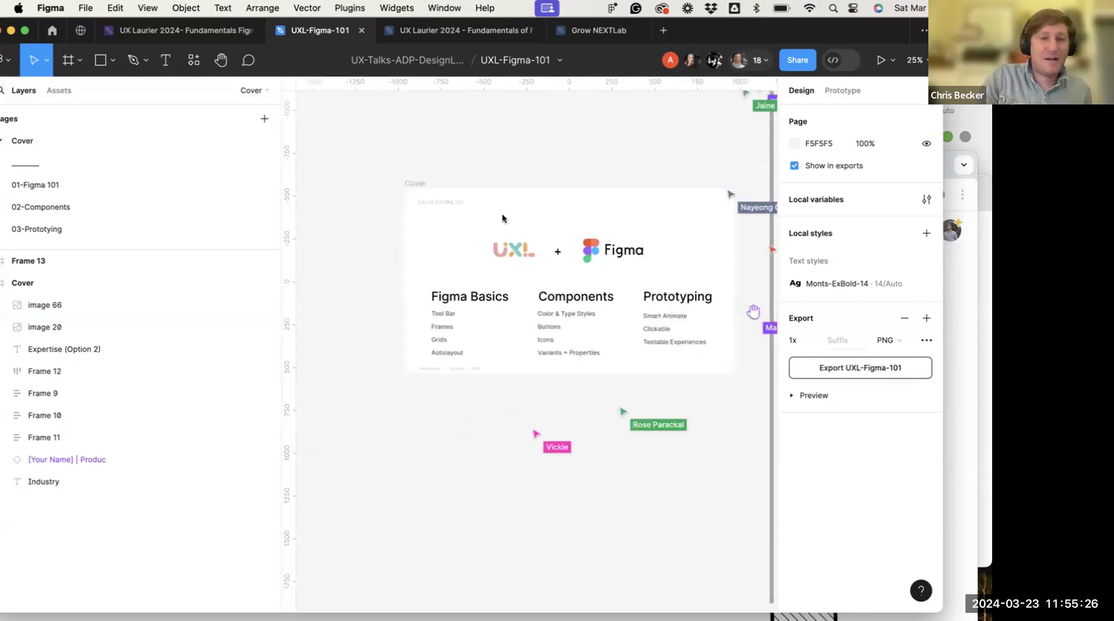
scroll(505, 219, "right", 2)
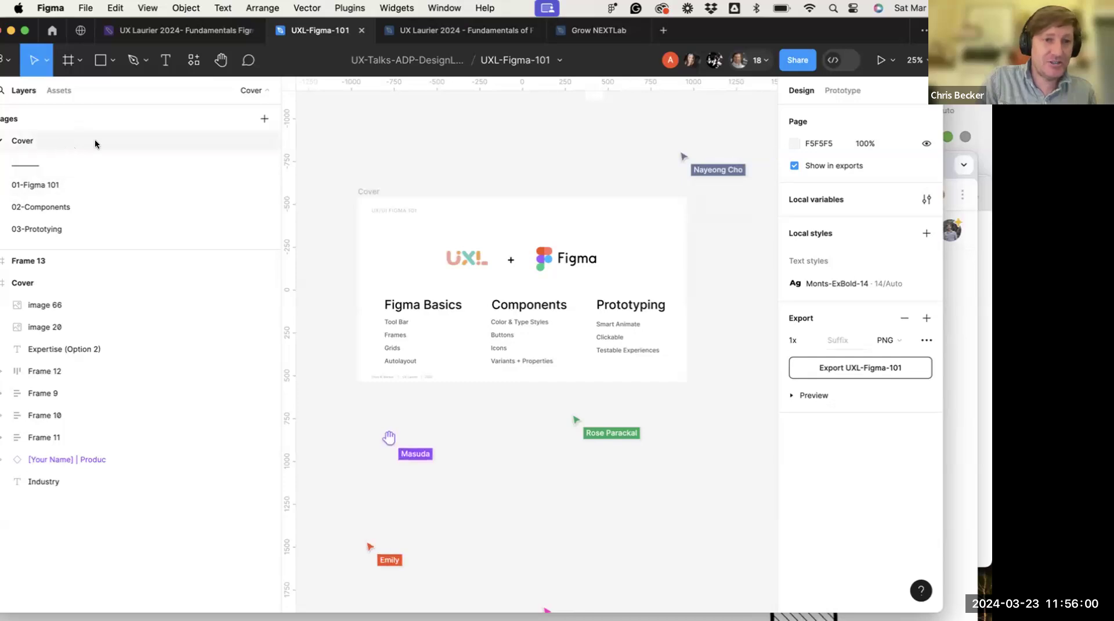
Look through the divider, 01-Figma 101, 02-Components and 03-Prototying pages, and return to the Cover page
left_click(28, 162)
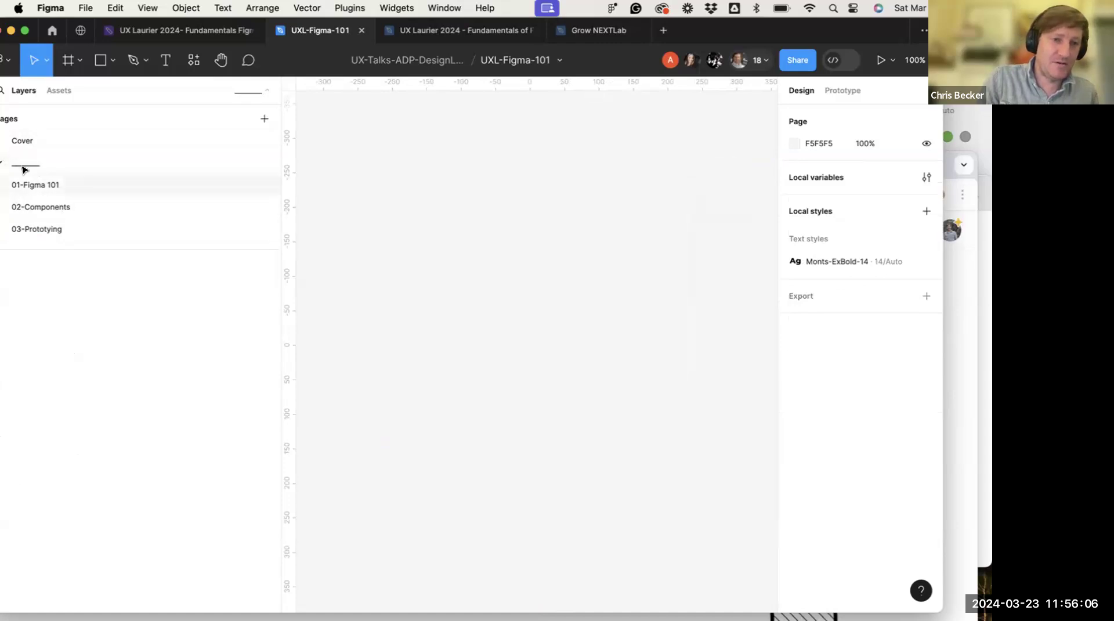
left_click(29, 185)
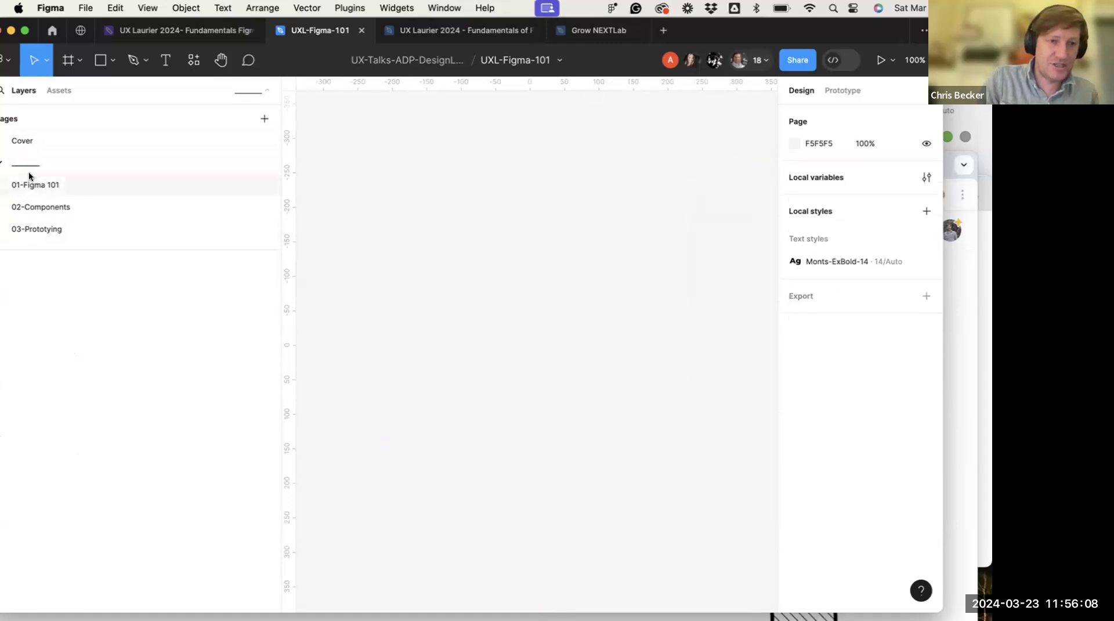
left_click(34, 207)
left_click(34, 230)
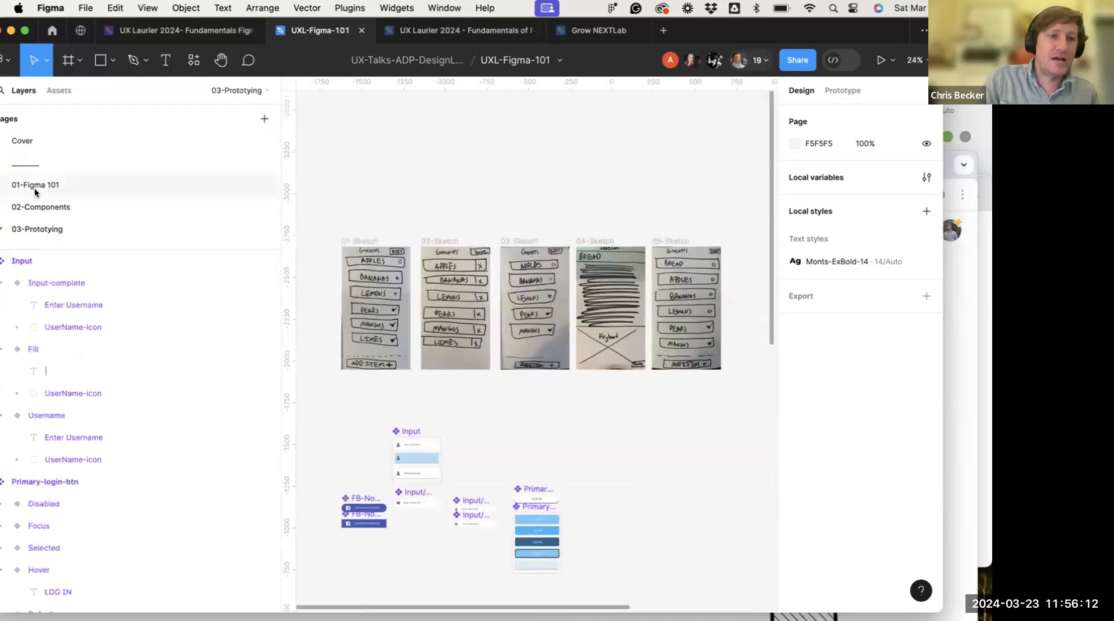
left_click(34, 185)
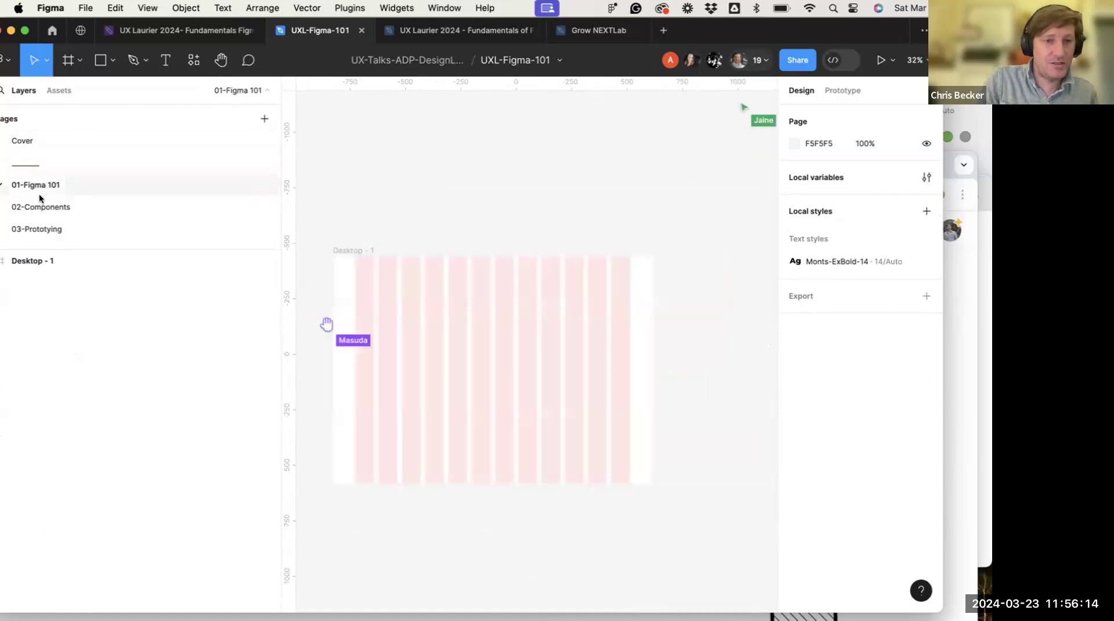
left_click(86, 142)
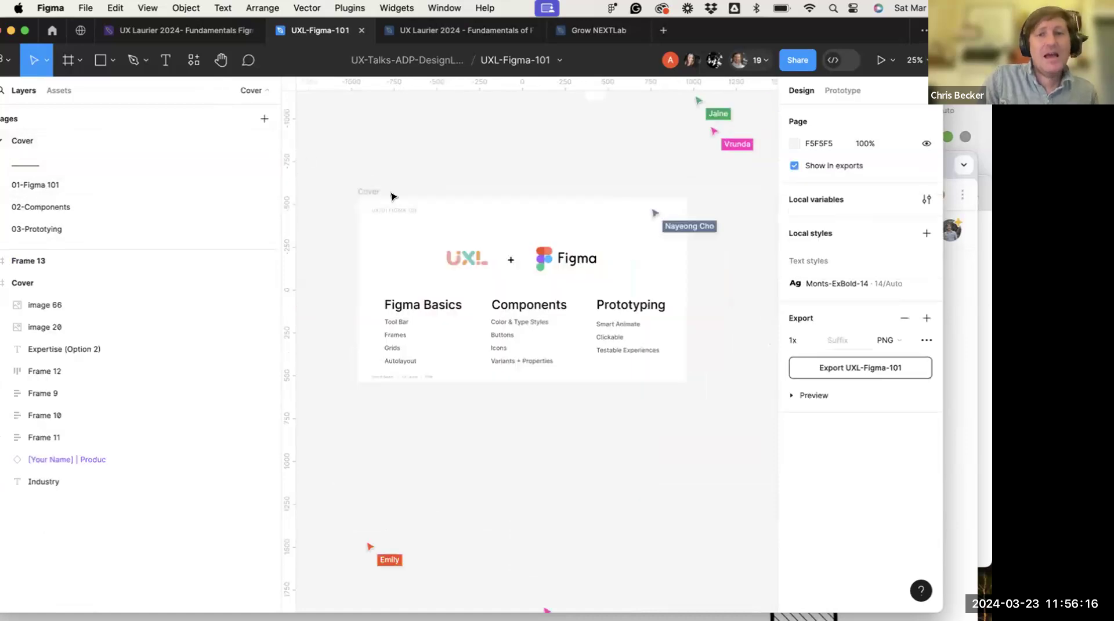
Set the Cover frame as the file's thumbnail
scroll(405, 216, "up", 2)
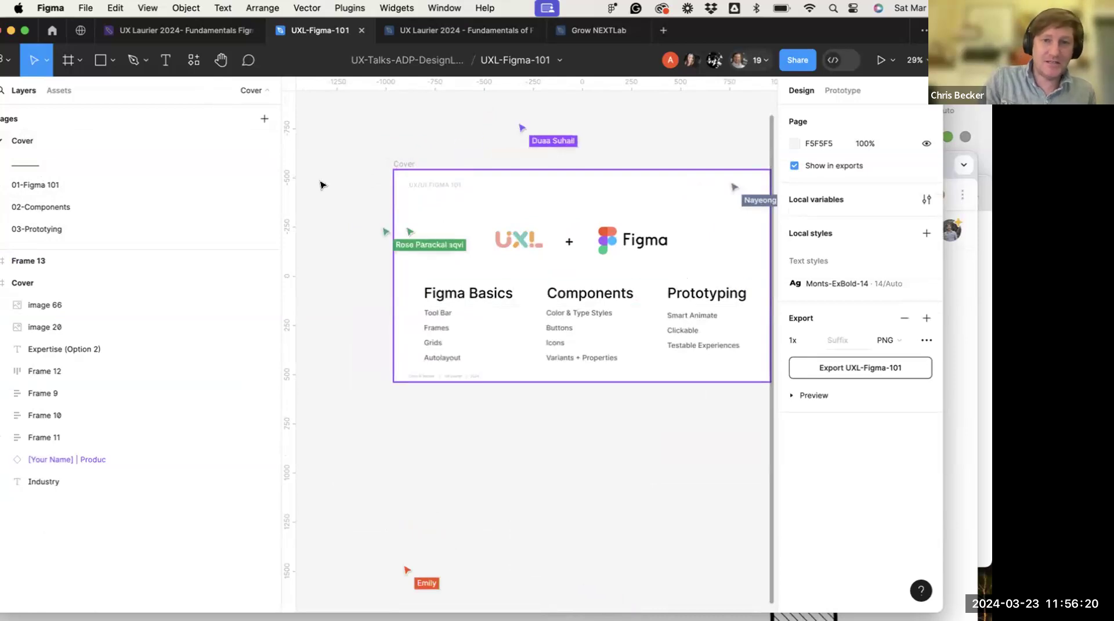
right_click(565, 174)
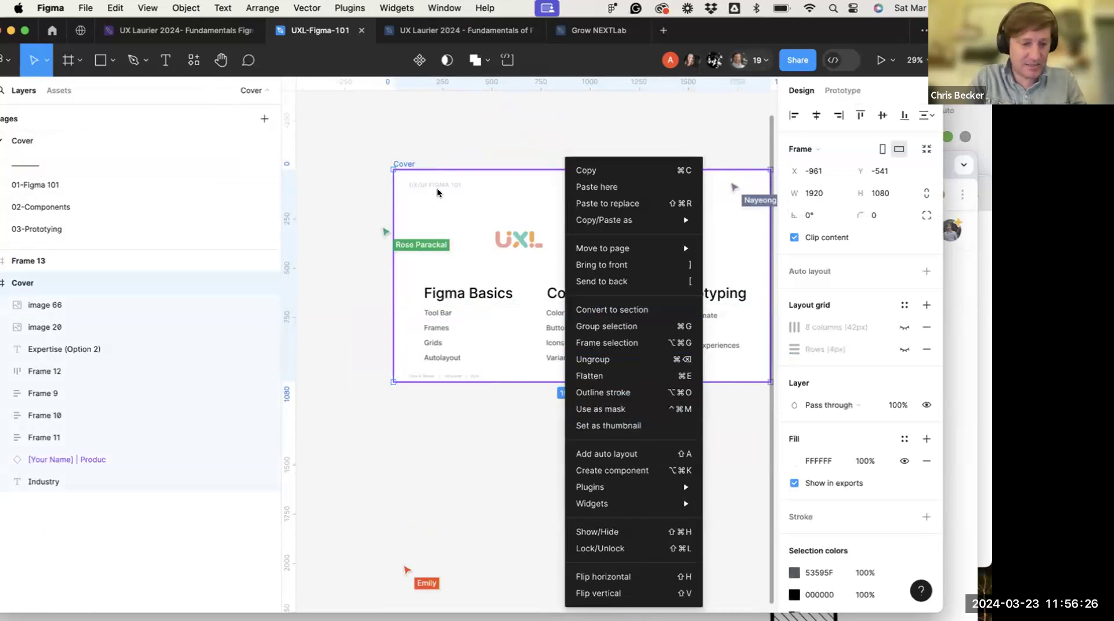
left_click(609, 427)
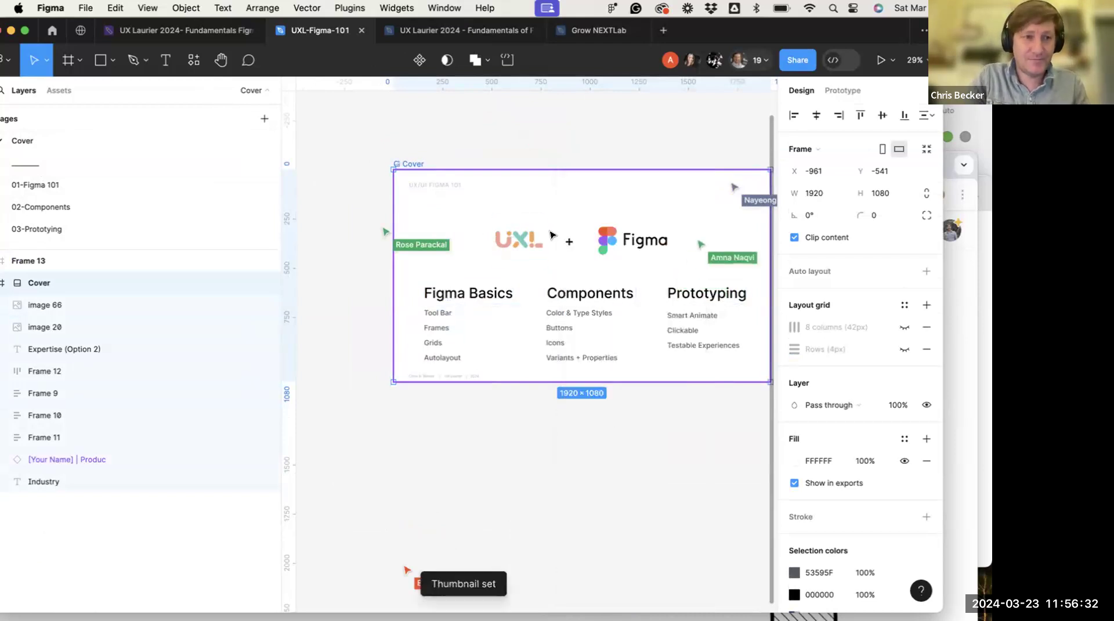
Browse the UX-Book-Resources project's file thumbnails and the project list in the file browser, and return to the UXL-Figma-101 file
left_click(52, 31)
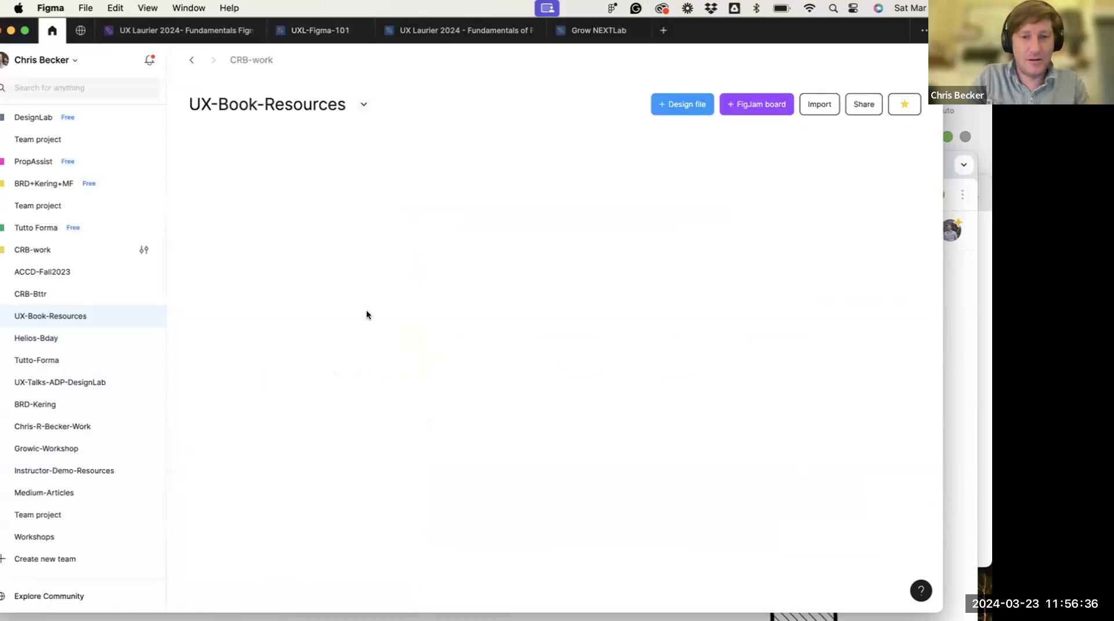
scroll(514, 370, "down", 5)
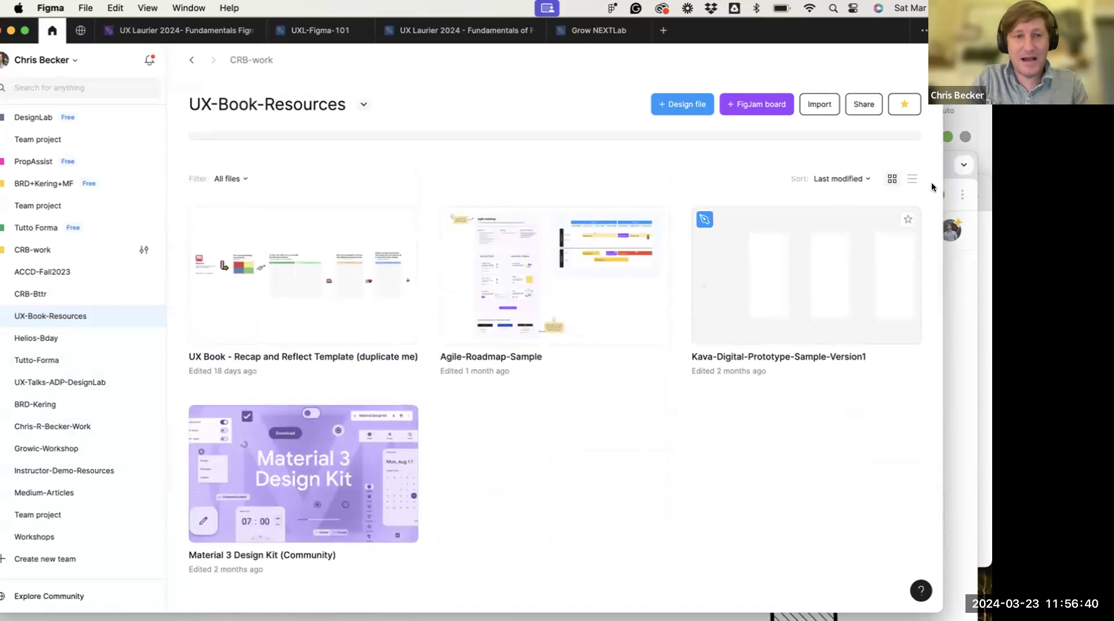
scroll(81, 322, "down", 1)
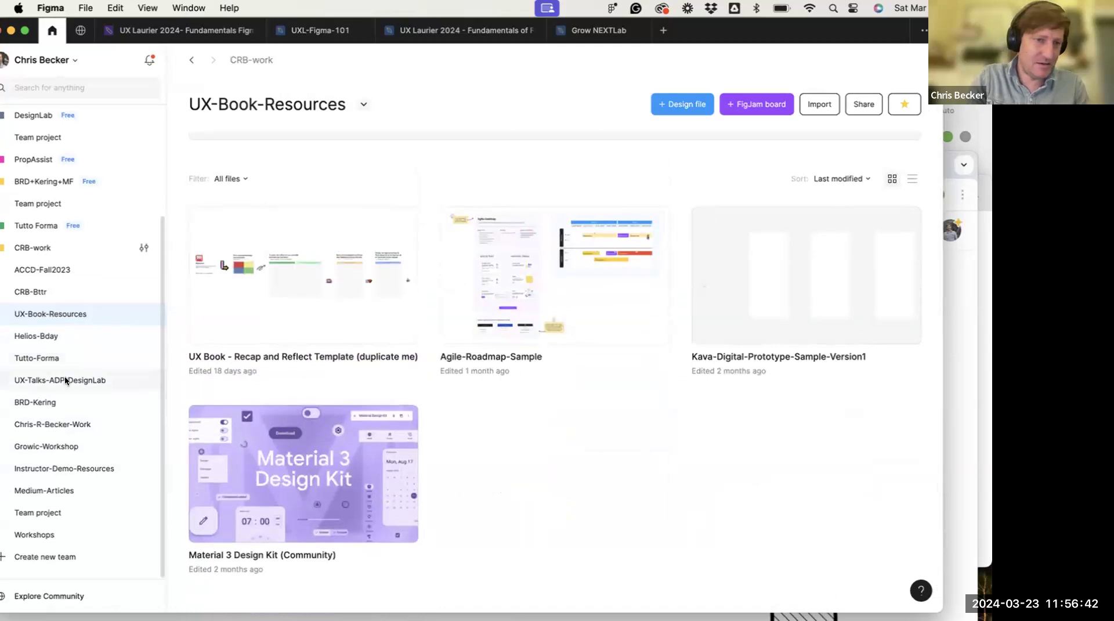
left_click(328, 27)
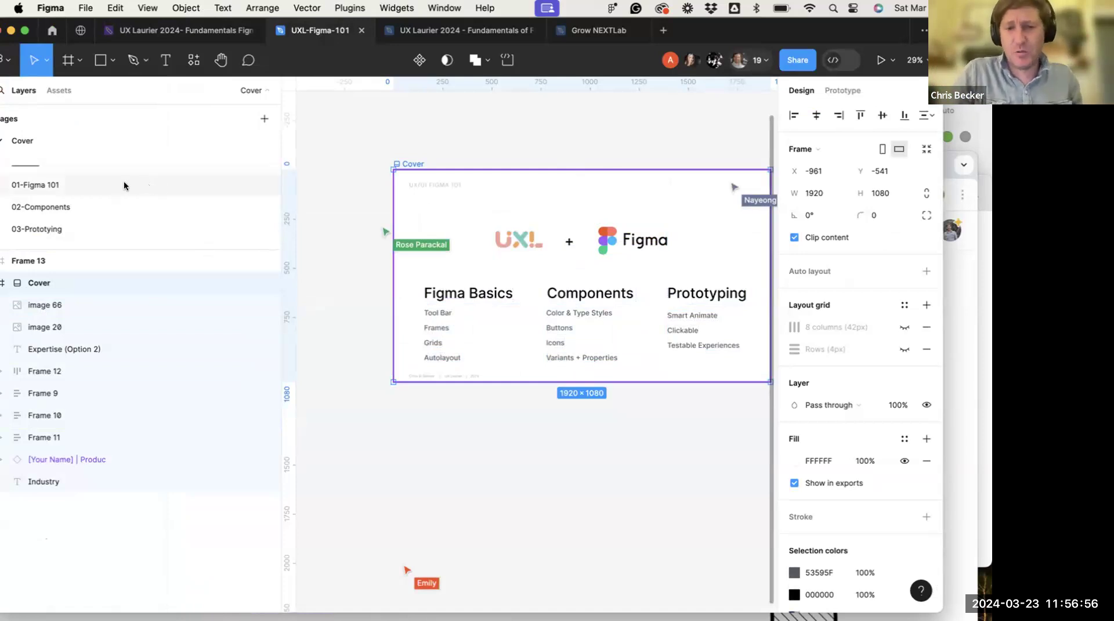
scroll(359, 273, "right", 3)
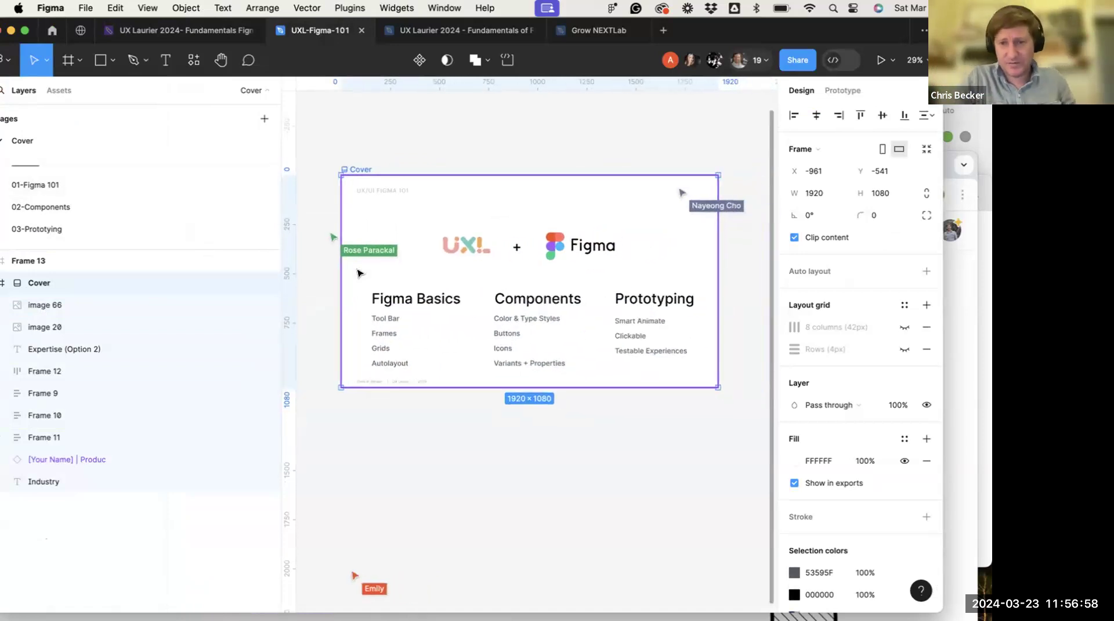
Set the invitation permission to can edit in the file's sharing settings, and close them
left_click(584, 451)
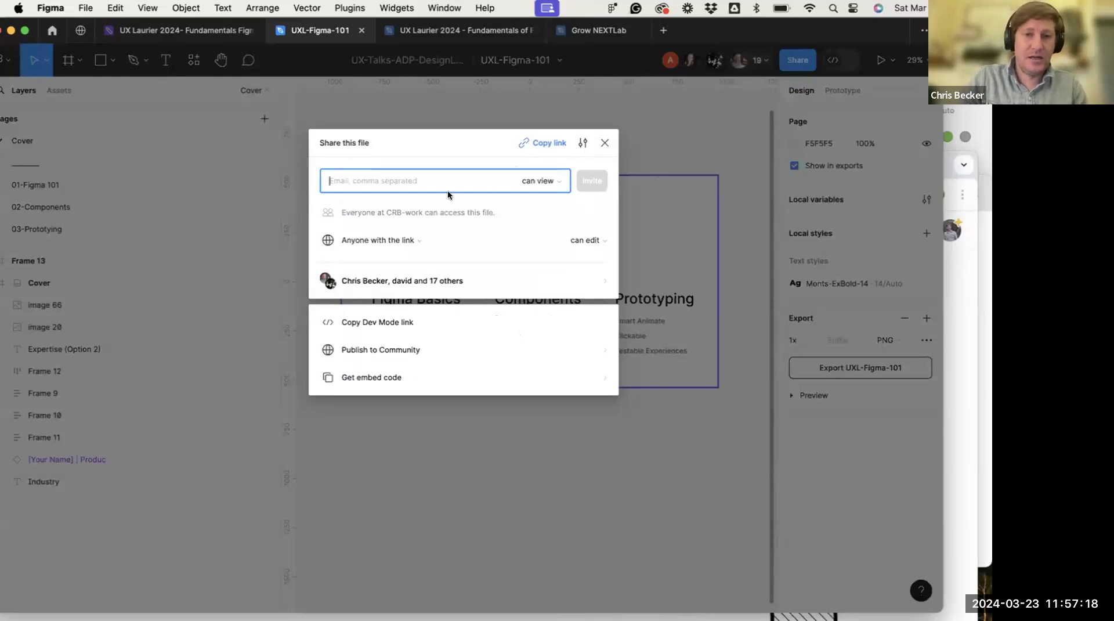
left_click(561, 181)
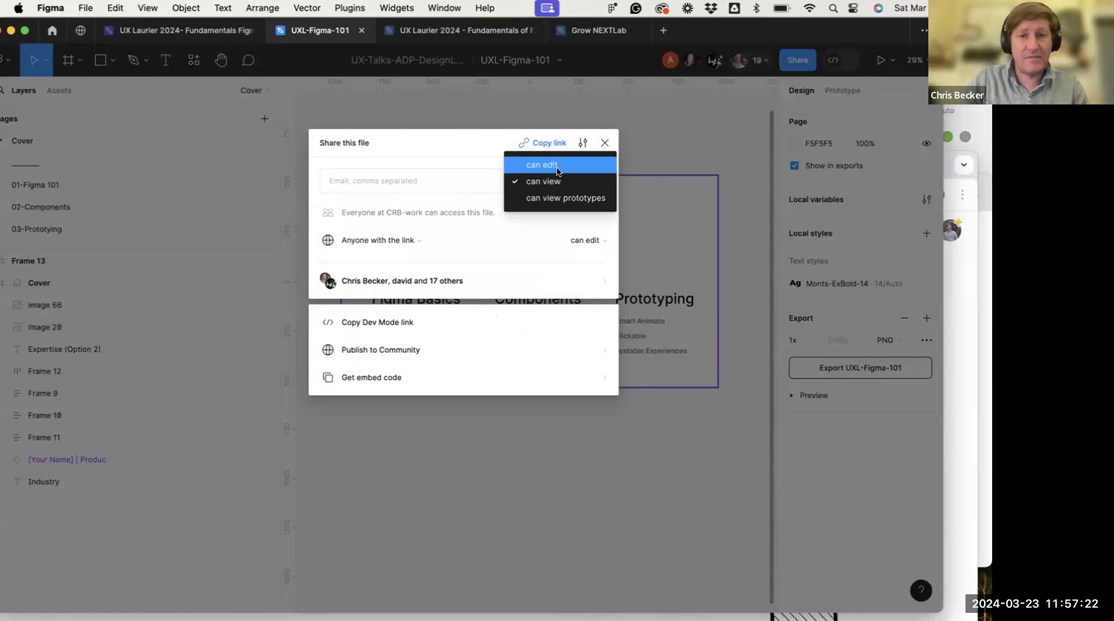
left_click(557, 167)
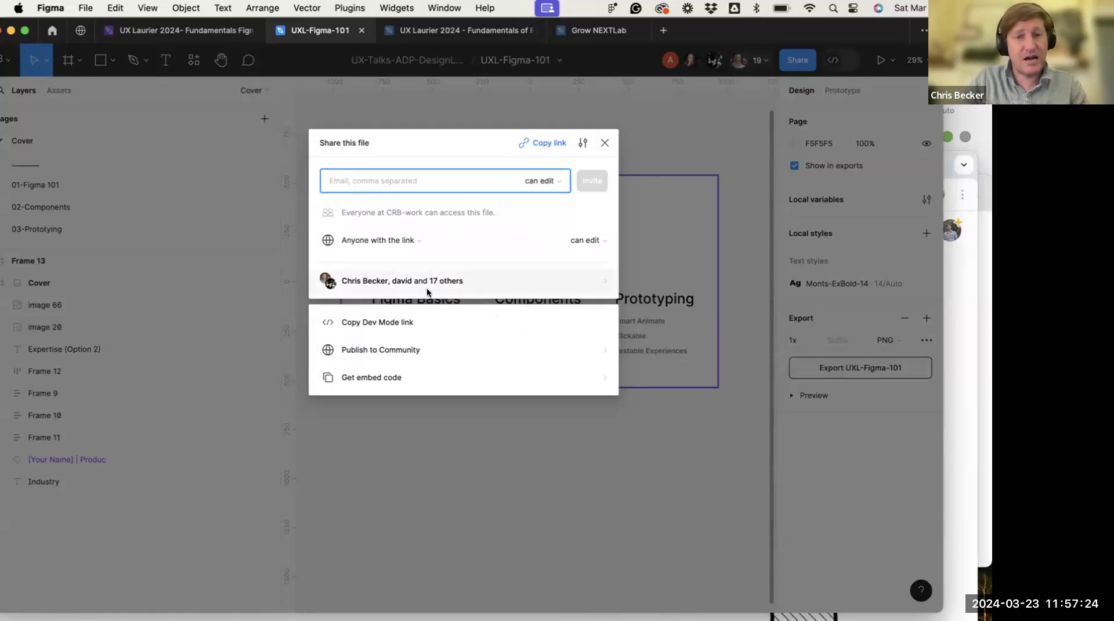
left_click(605, 143)
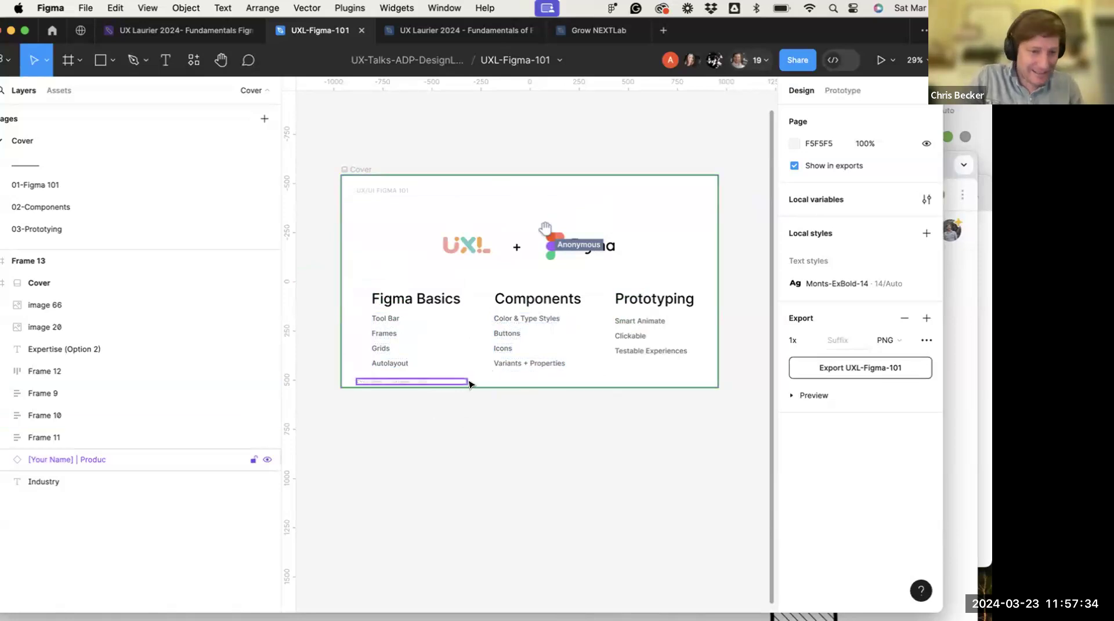
Examine the Cover frame's footer and topic outline, and open the 01-Figma 101 page
scroll(445, 401, "up", 5)
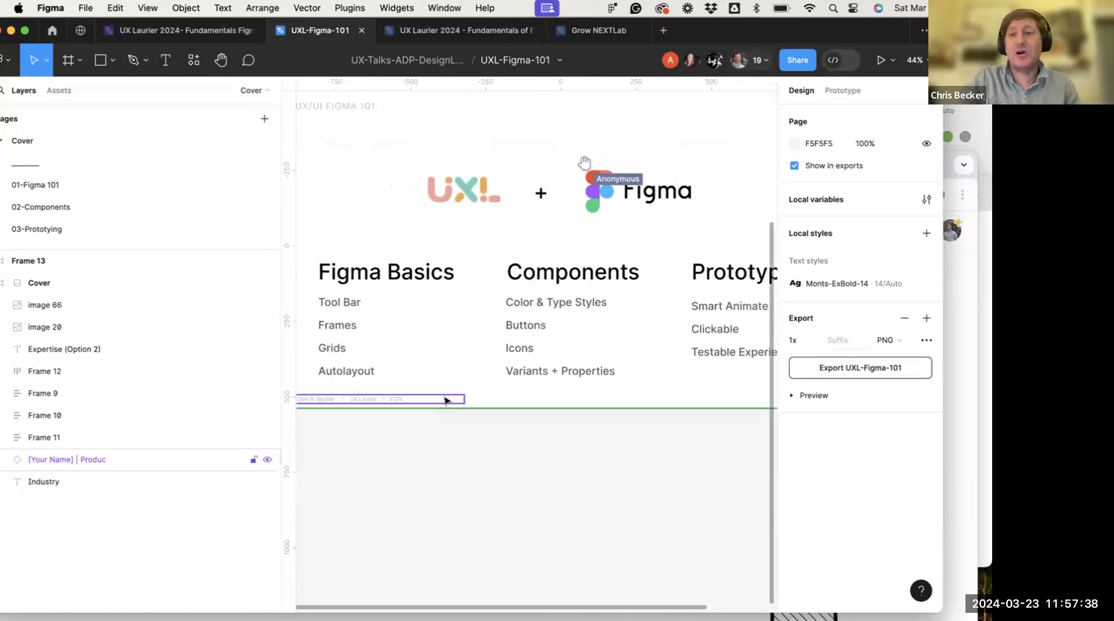
scroll(532, 256, "down", 2)
scroll(447, 267, "down", 1)
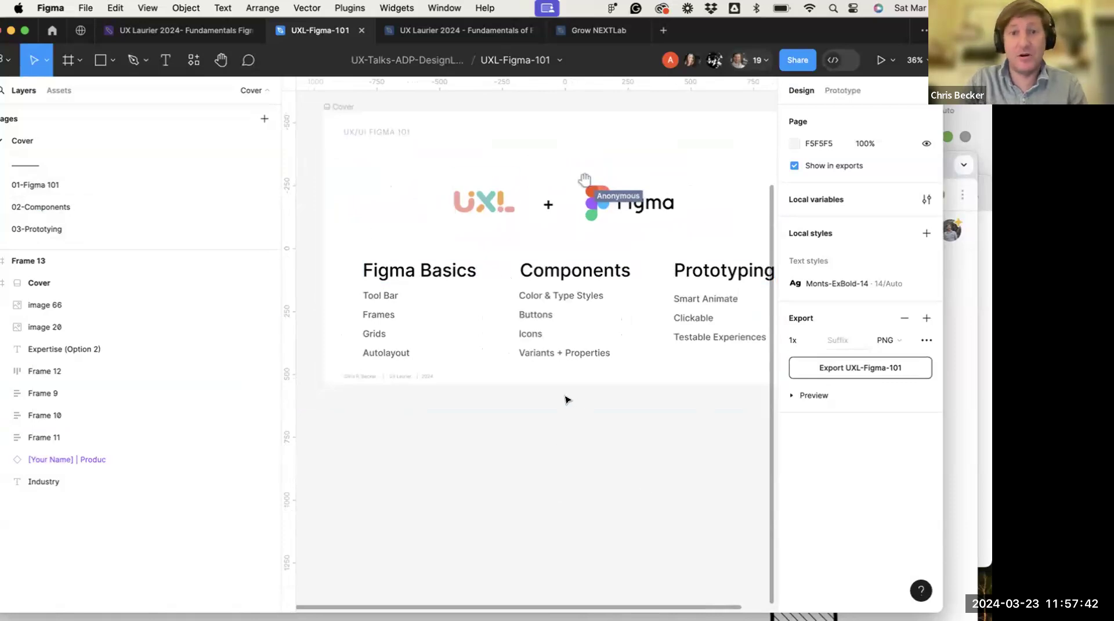
scroll(514, 349, "up", 2)
scroll(515, 345, "right", 3)
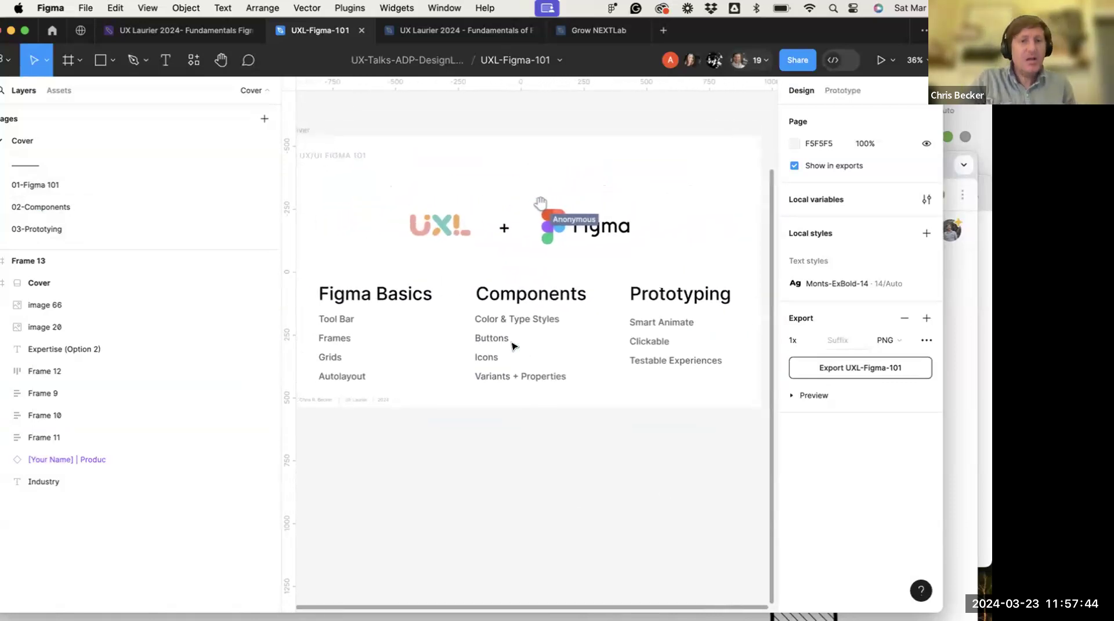
left_click(96, 186)
scroll(430, 308, "down", 2)
scroll(430, 308, "left", 2)
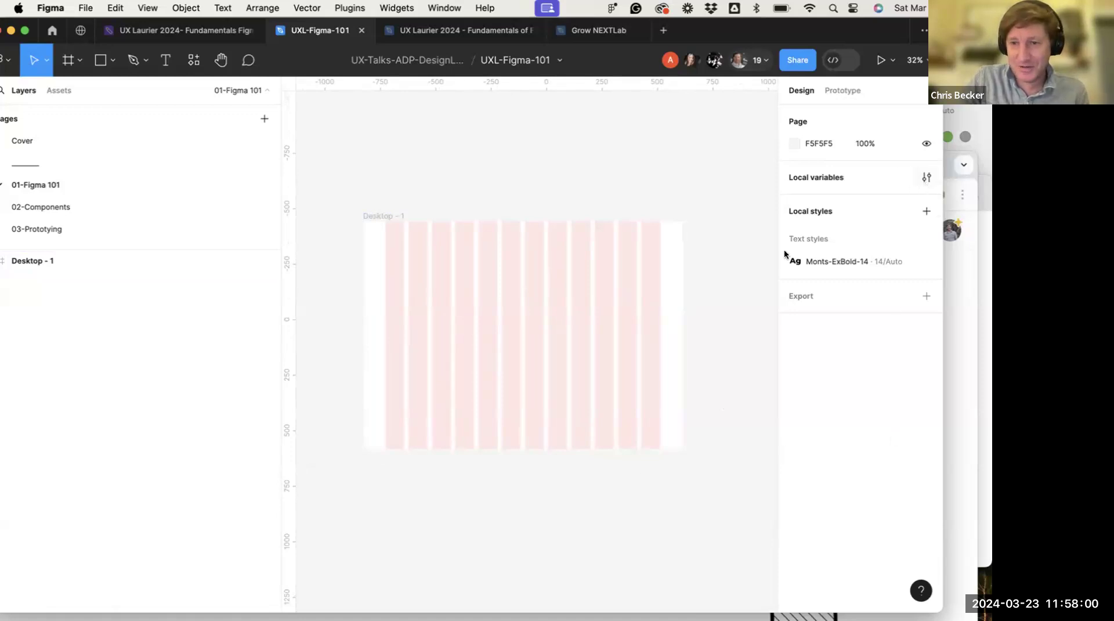
scroll(448, 400, "left", 1)
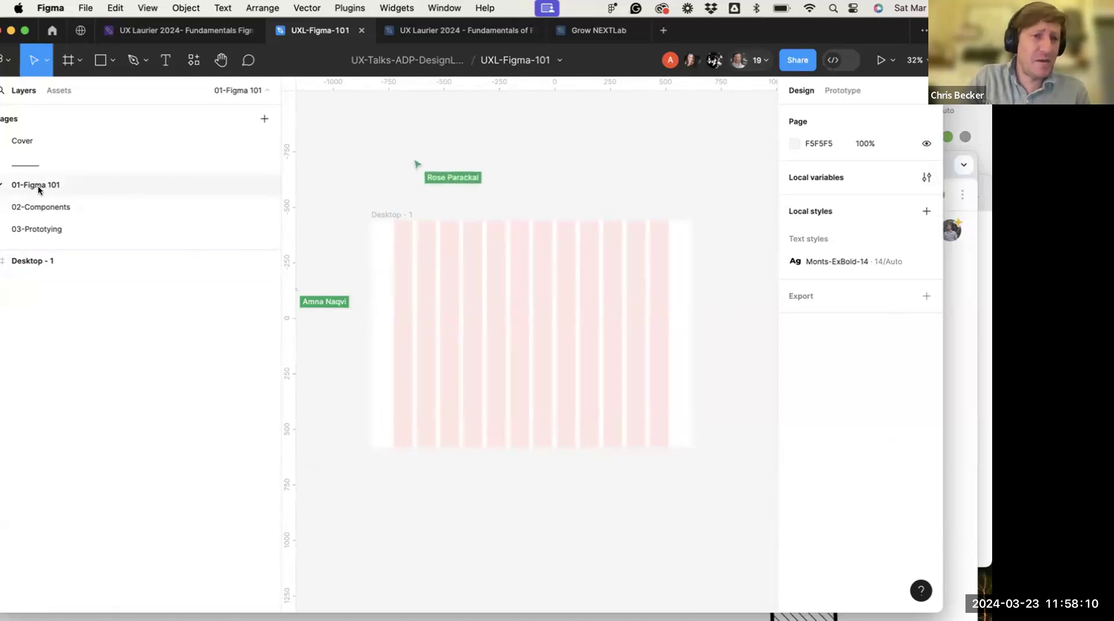
Spotlight yourself to the file's collaborators, and stop the spotlight
left_click(742, 63)
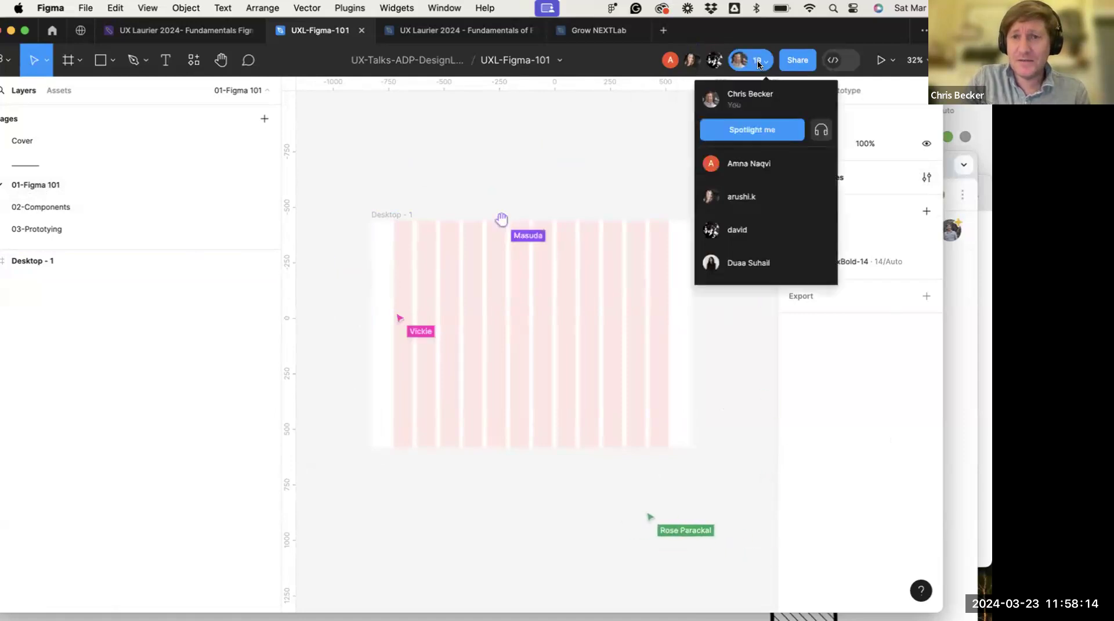
left_click(753, 130)
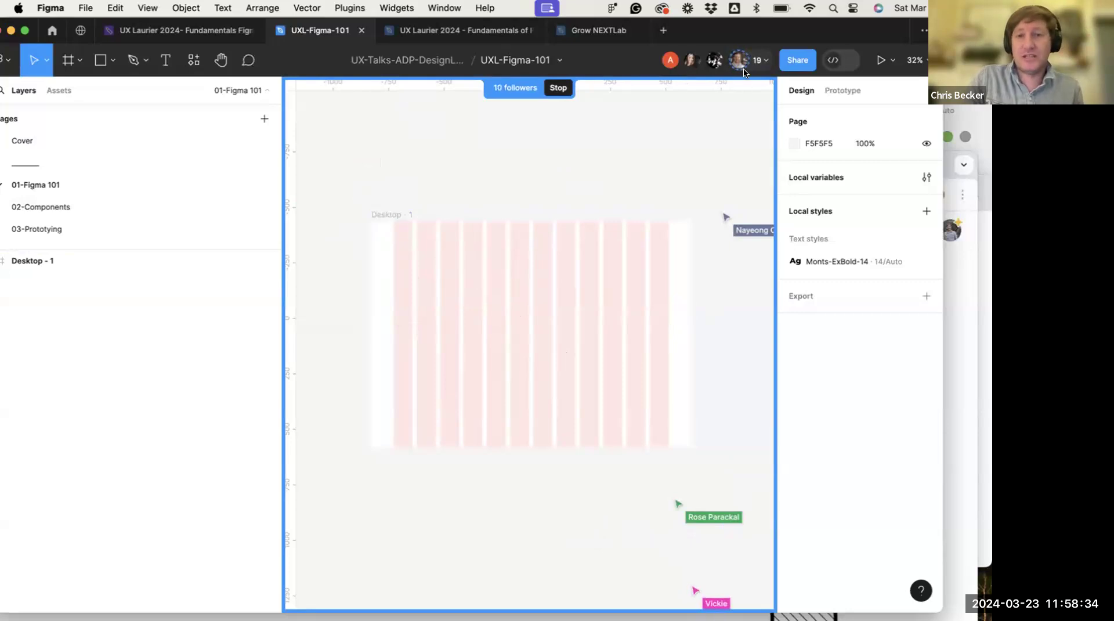
left_click(559, 88)
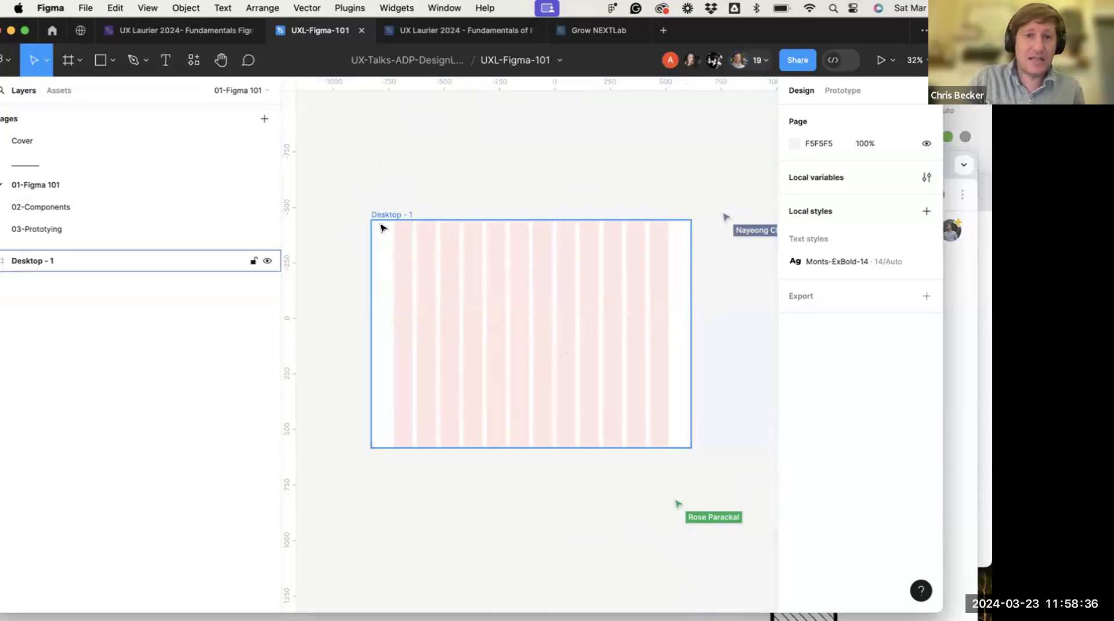
Post a comment just above the Desktop - 1 frame that mentions a participant and says "check this out"
key("c")
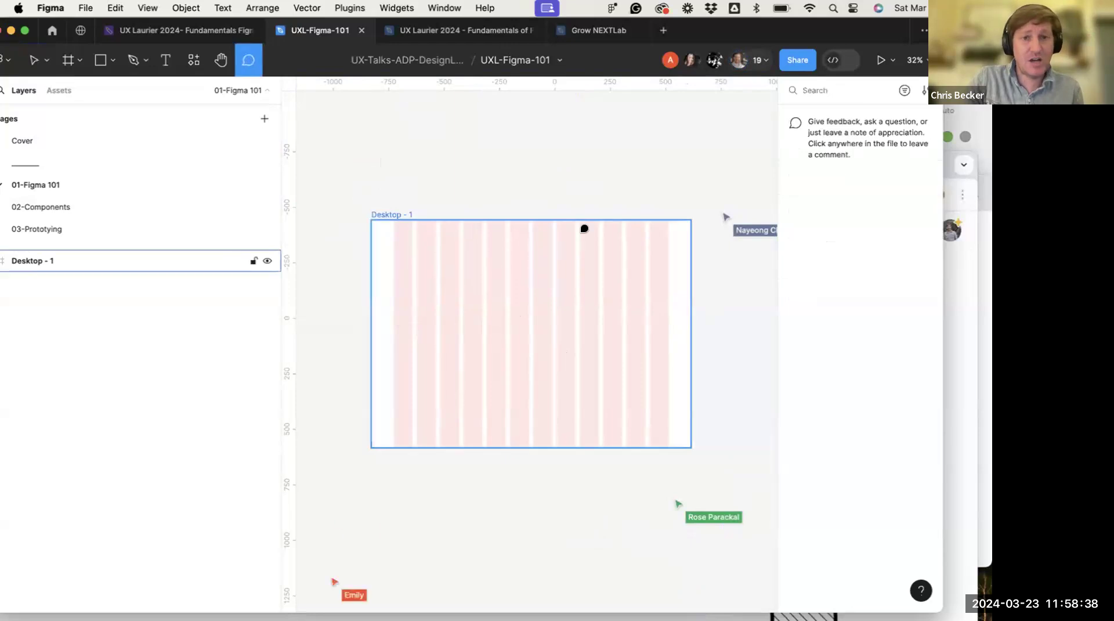
left_click(400, 201)
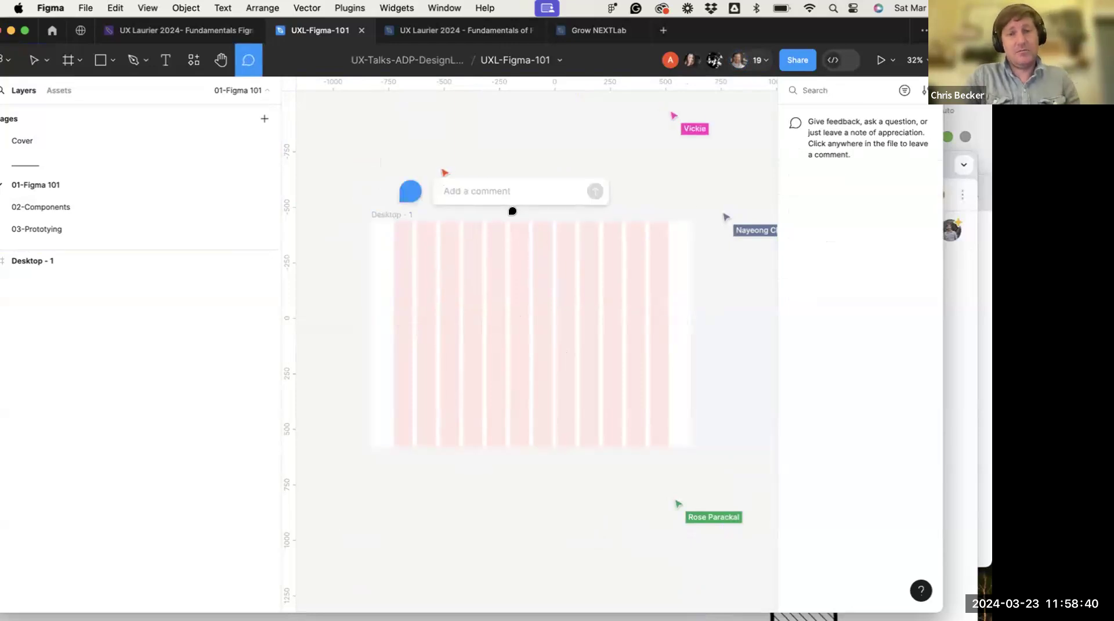
type("@em")
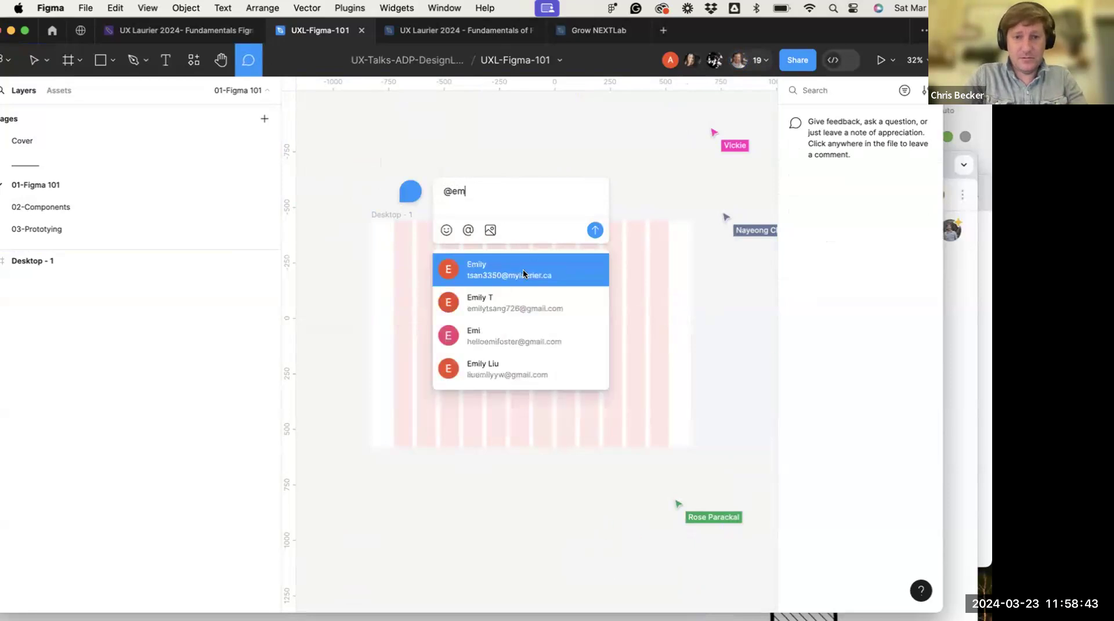
left_click(523, 273)
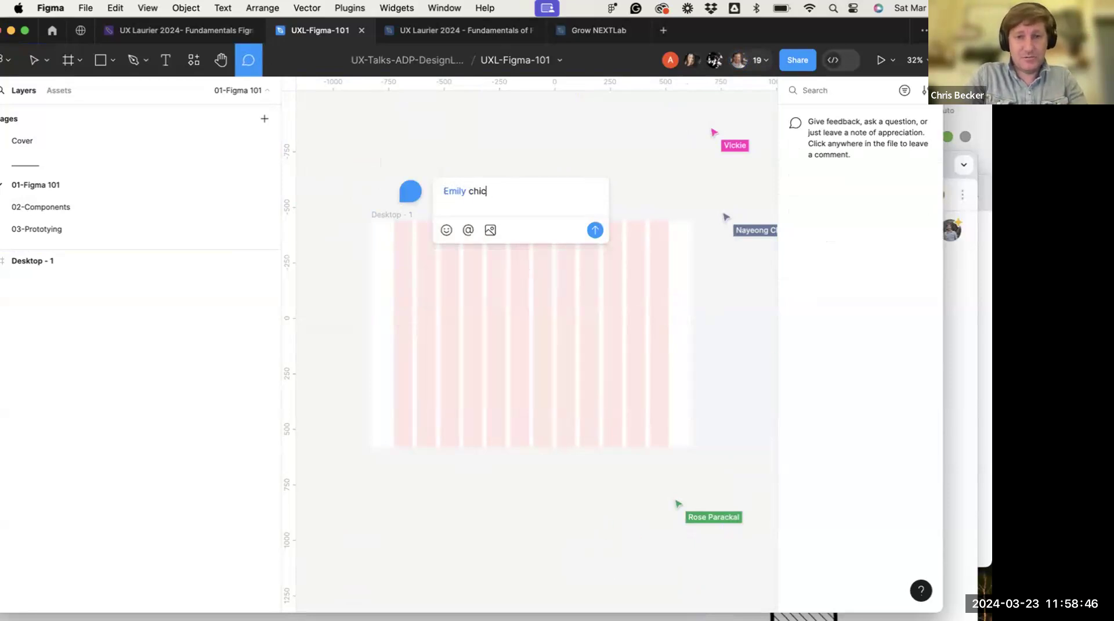
type("check this out")
key("Return")
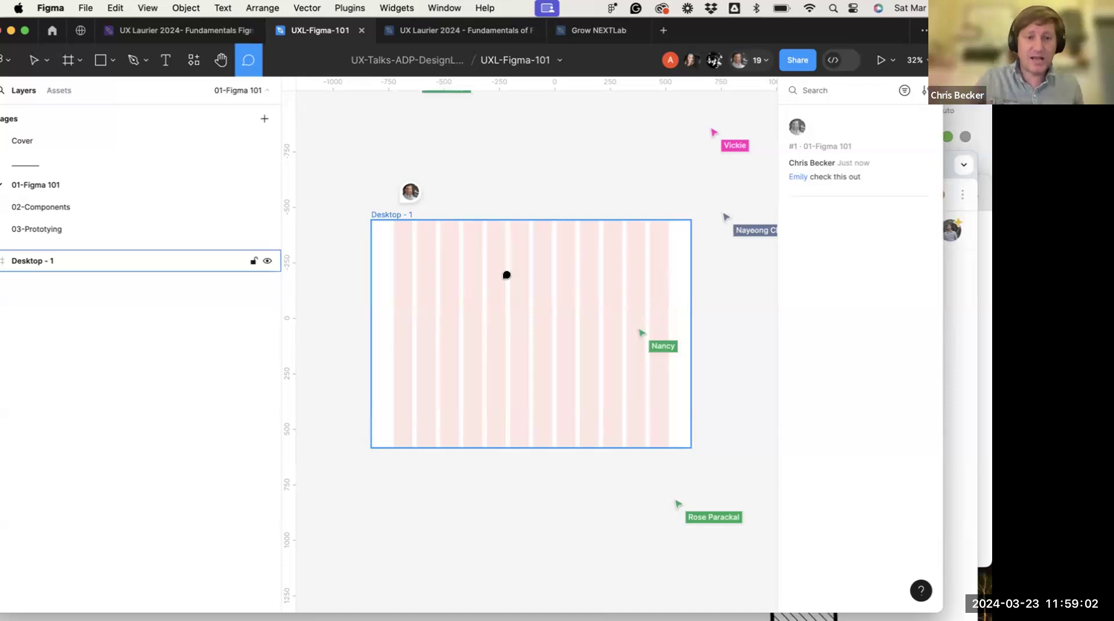
Open and close the new comment's thread, and move its pin slightly higher above the Desktop - 1 frame
left_click(407, 193)
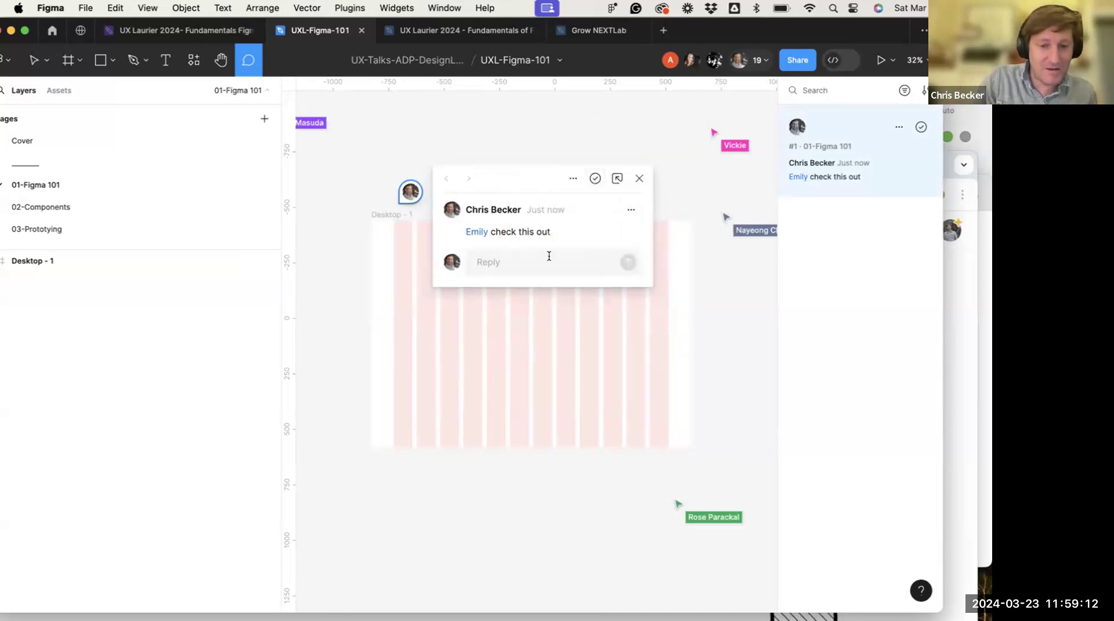
left_click(410, 192)
mouse_move(413, 192)
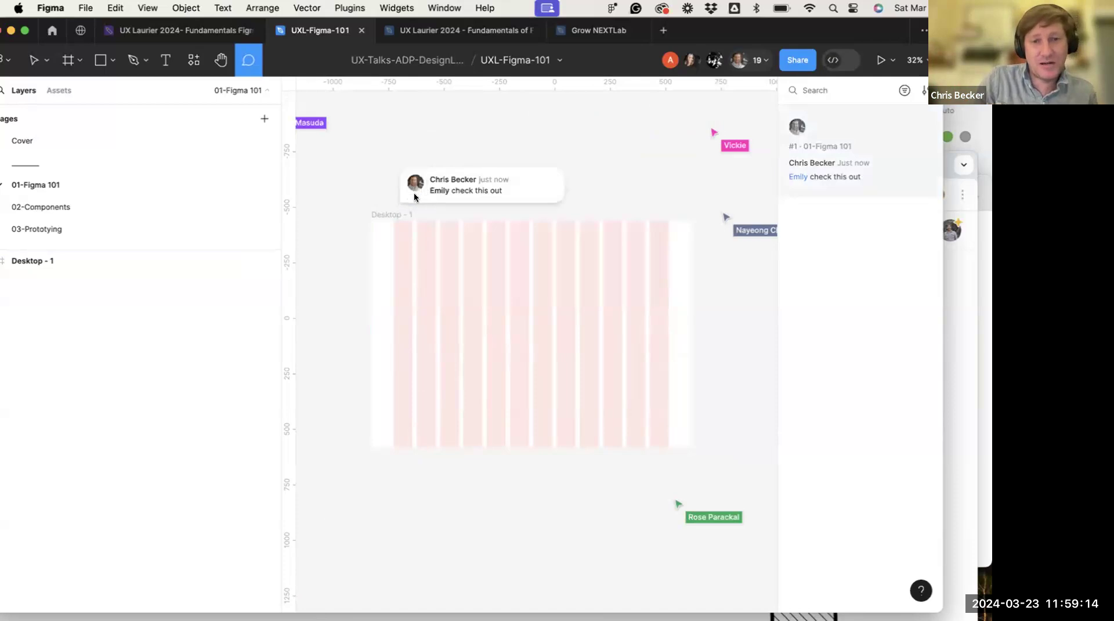
left_click_drag(406, 205, 422, 175)
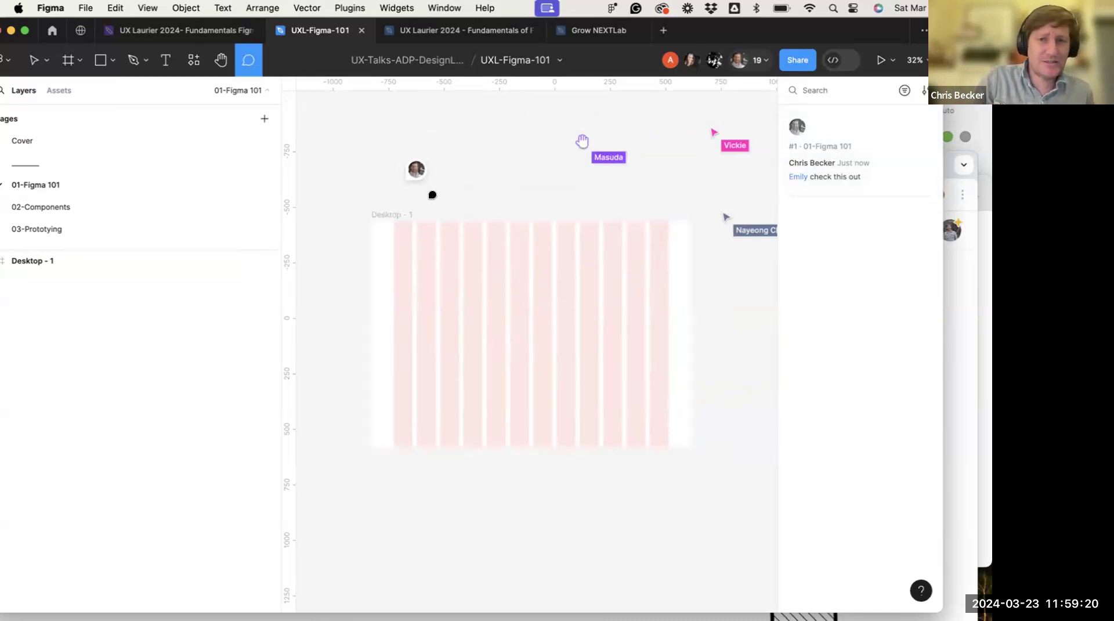
mouse_move(414, 166)
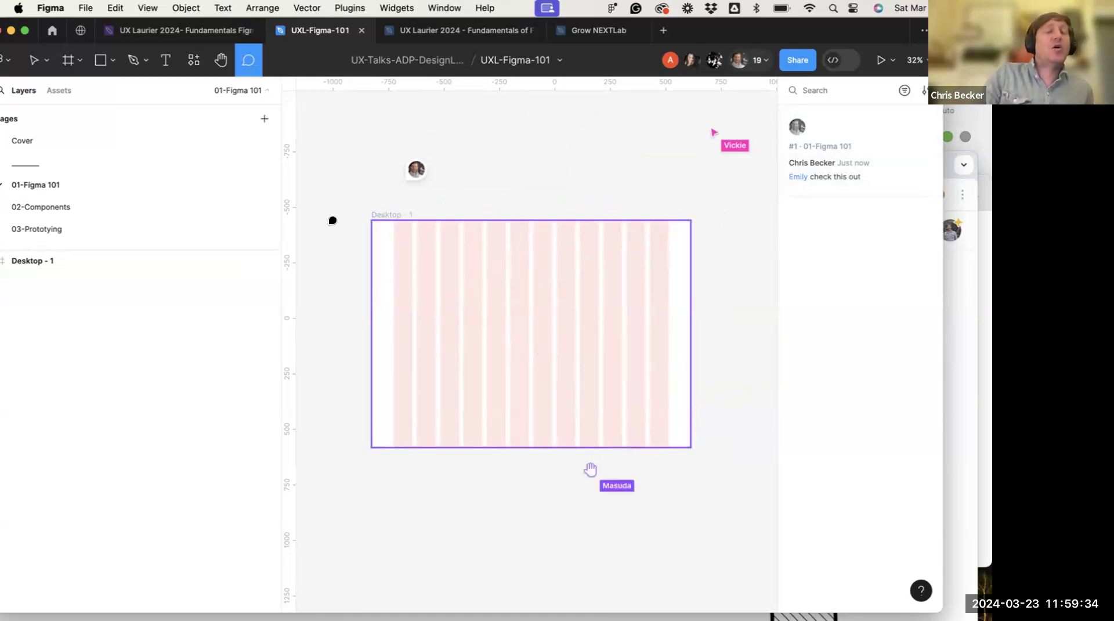
Leave commenting mode, select the Desktop - 1 frame and examine its size and layout grid settings
scroll(291, 174, "down", 3)
scroll(291, 174, "right", 2)
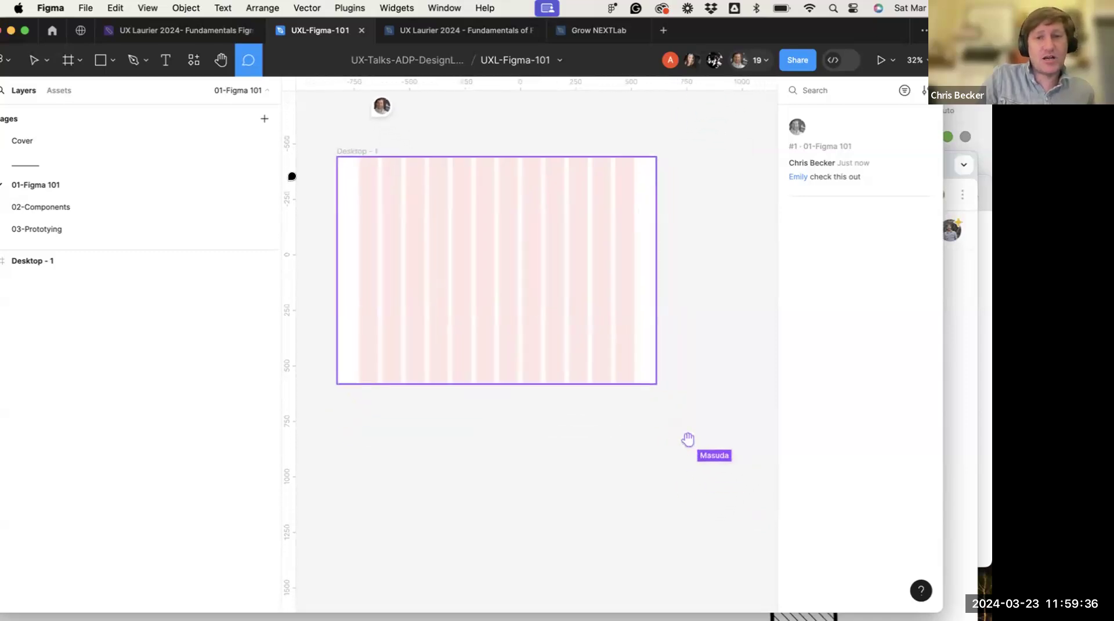
scroll(291, 176, "left", 1)
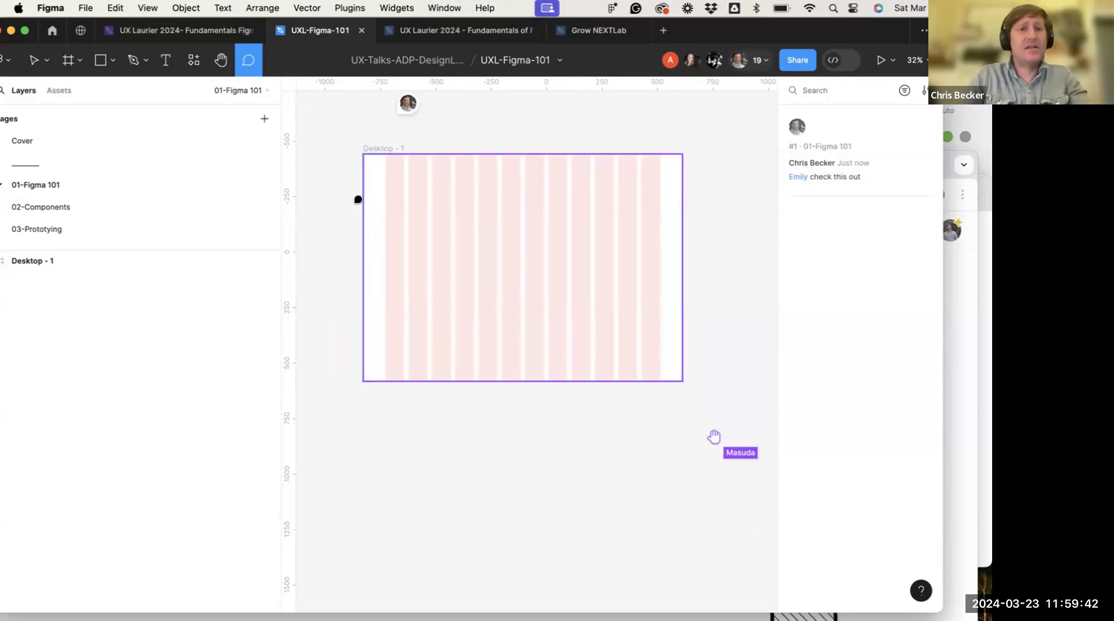
key("v")
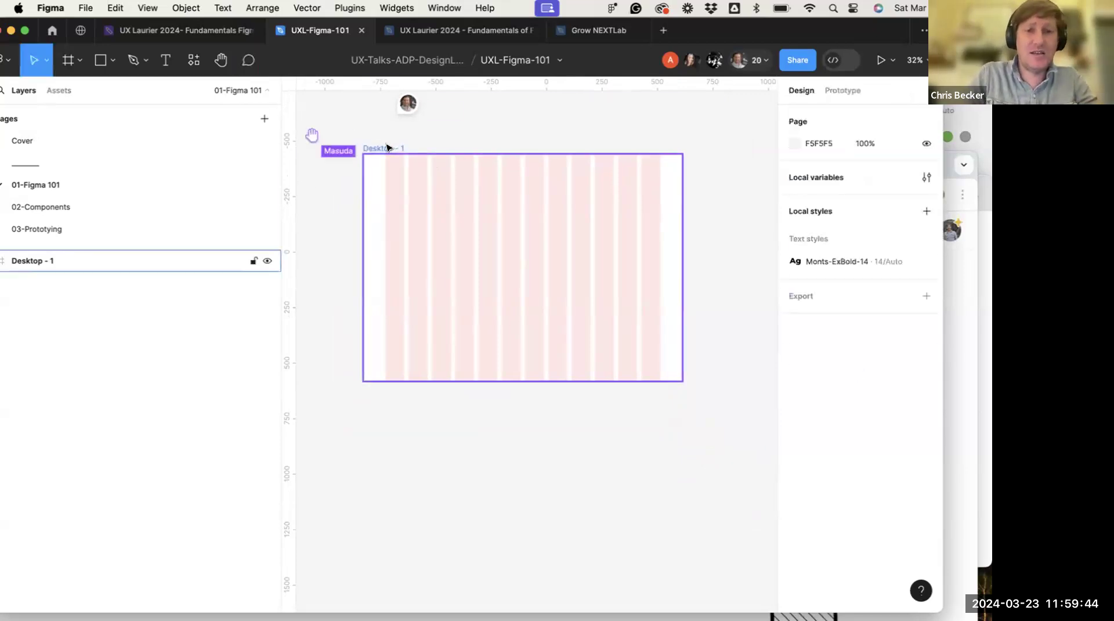
left_click(390, 149)
scroll(427, 226, "right", 2)
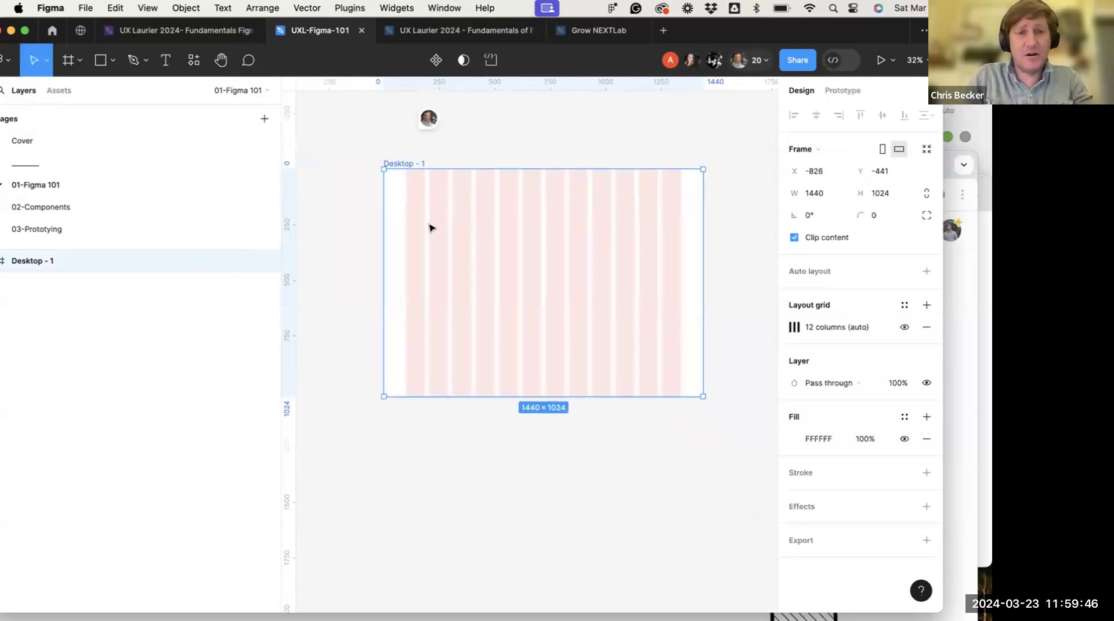
scroll(430, 228, "down", 3)
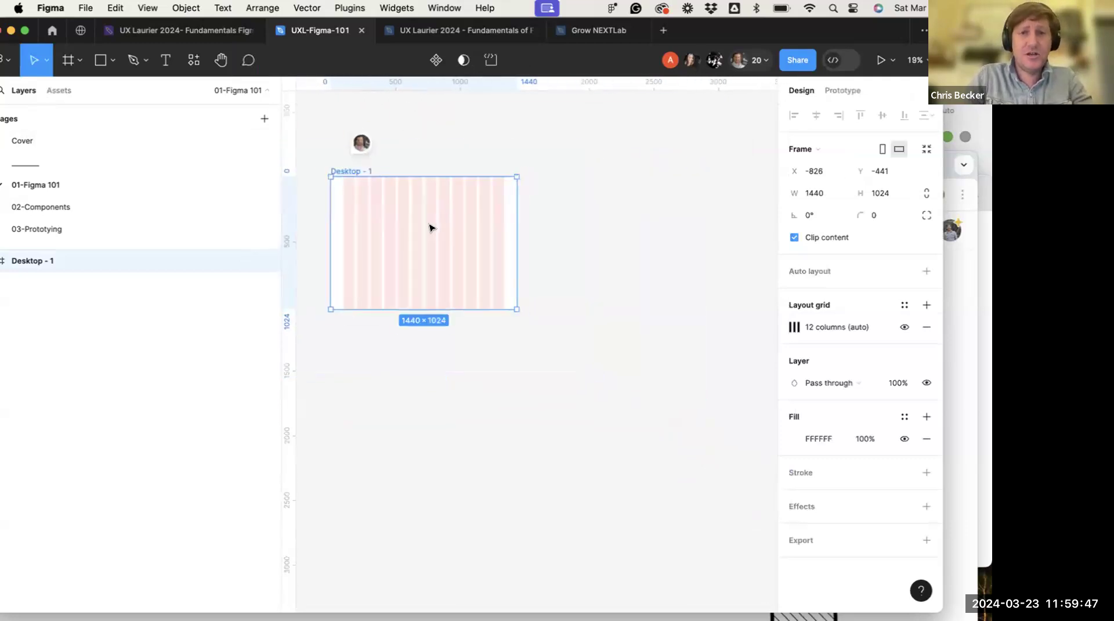
Add an iPhone 14 & 15 Pro frame and position it just right of the Desktop - 1 frame, aligned with its top edge
left_click(558, 239)
key("f")
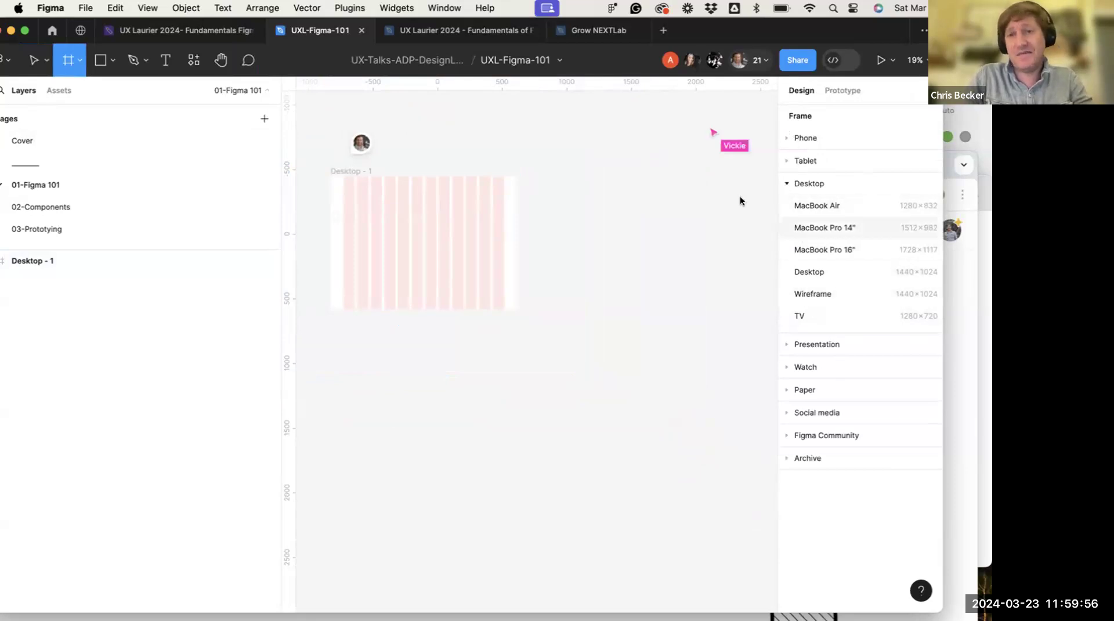
scroll(535, 206, "right", 1)
left_click(787, 138)
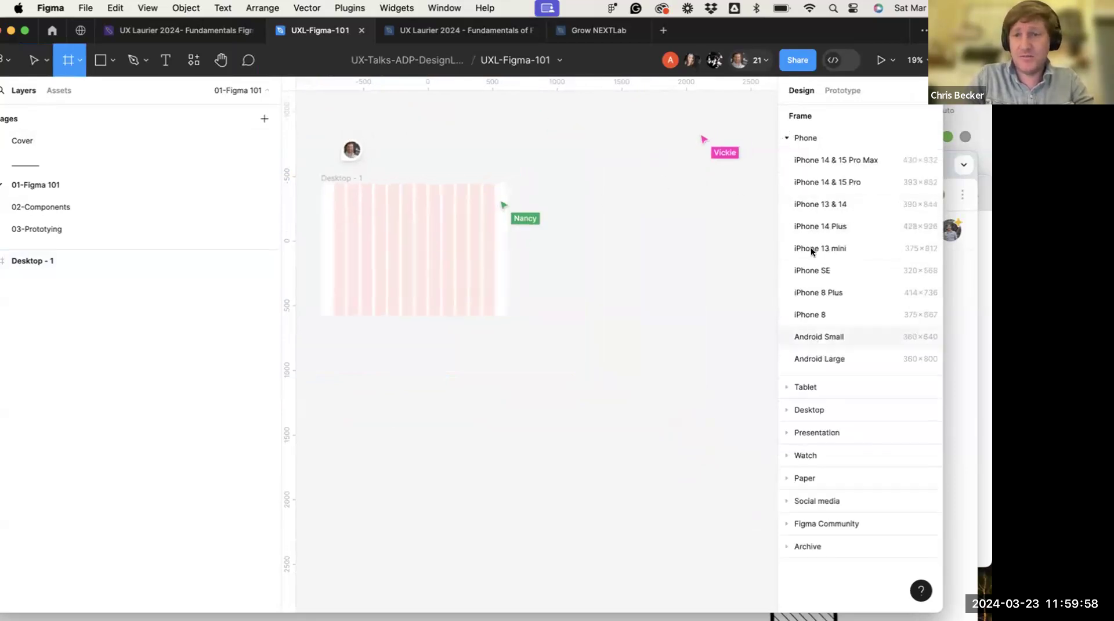
left_click(824, 181)
left_click_drag(540, 315, 571, 214)
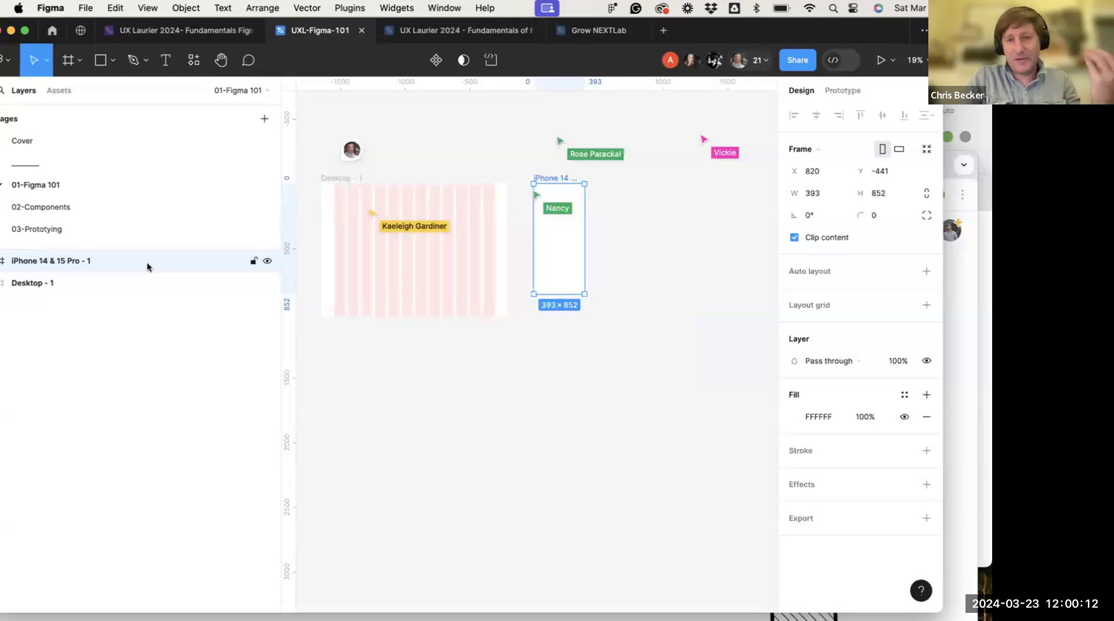
left_click(657, 350)
left_click(567, 258)
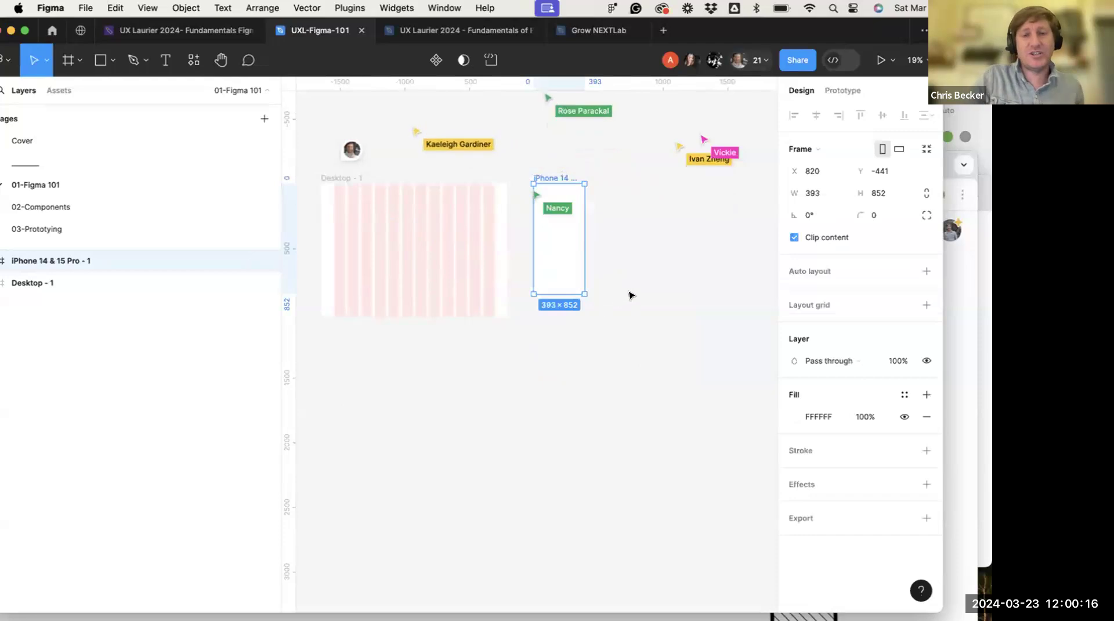
left_click(631, 295)
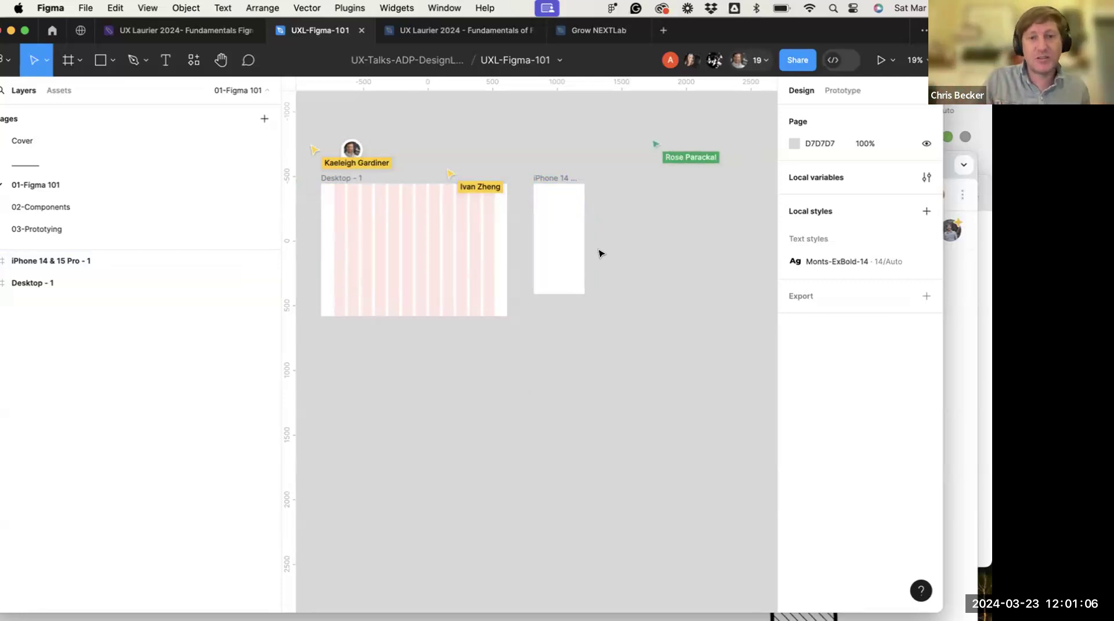
Try shortening the iPhone 14 & 15 Pro frame to a height of 757 and undo the resize
left_click(558, 232)
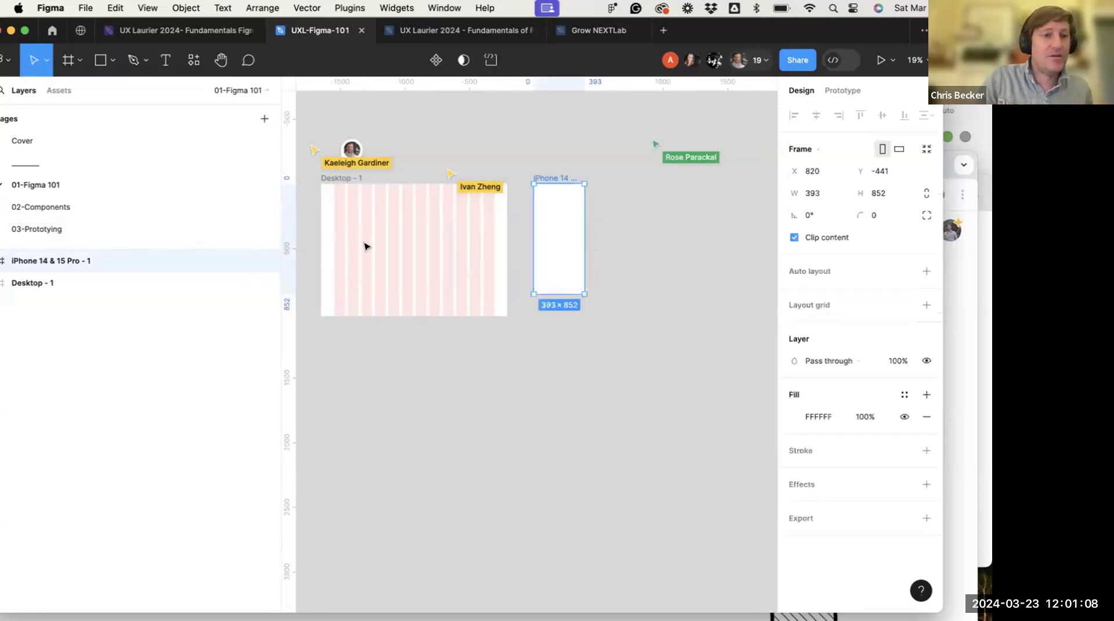
scroll(577, 226, "up", 5)
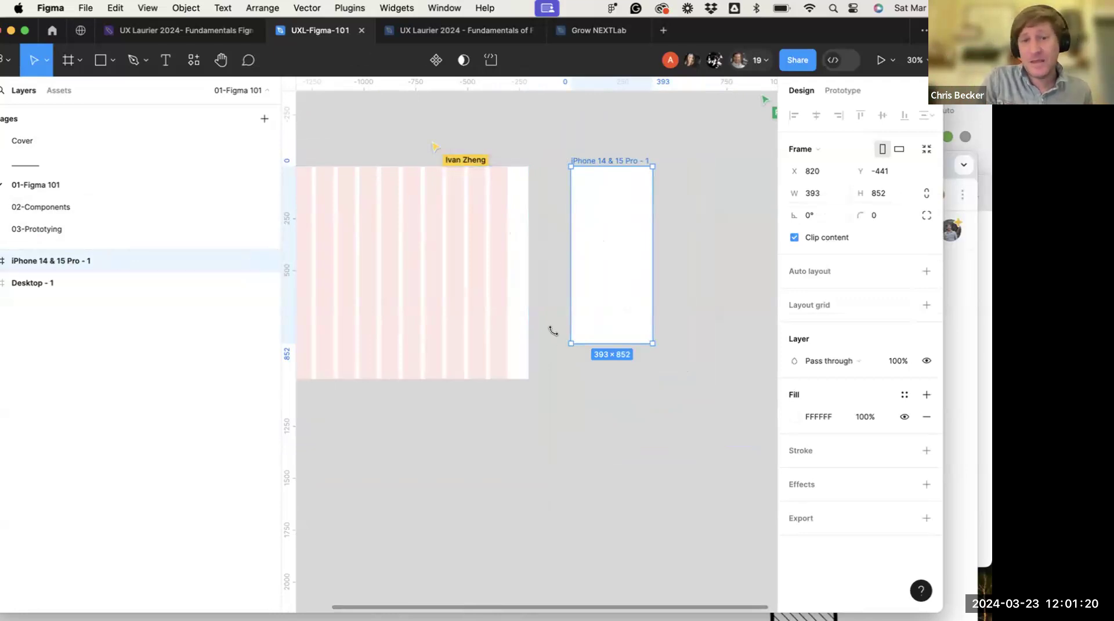
left_click_drag(597, 342, 608, 321)
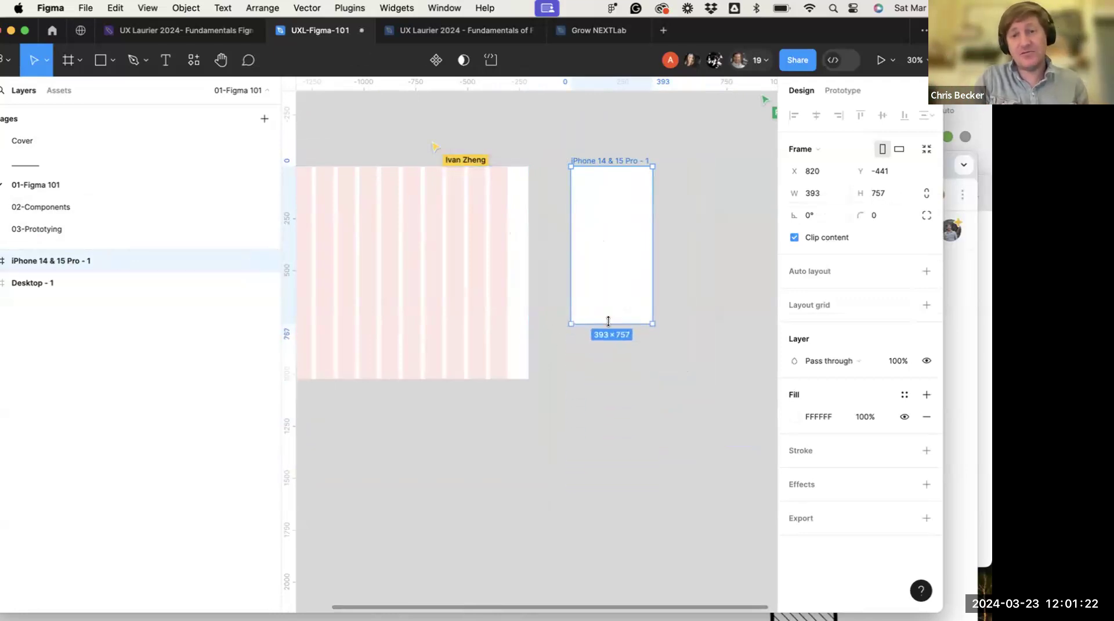
key("super+z")
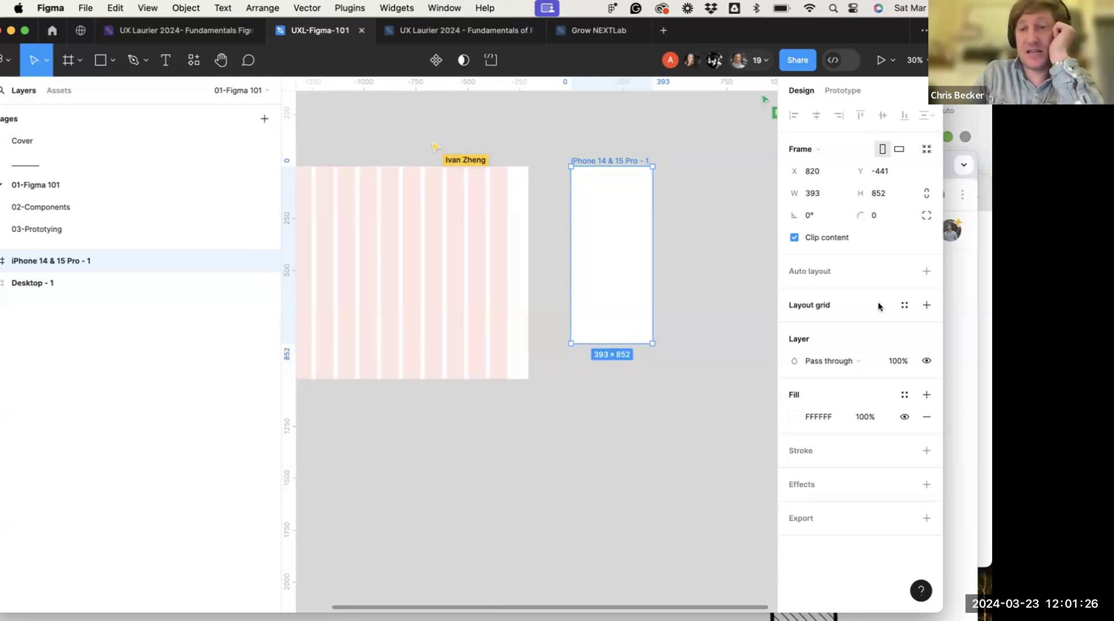
Add a layout grid to the iPhone 14 & 15 Pro frame and make it a columns grid with a count of 4
scroll(600, 276, "down", 2)
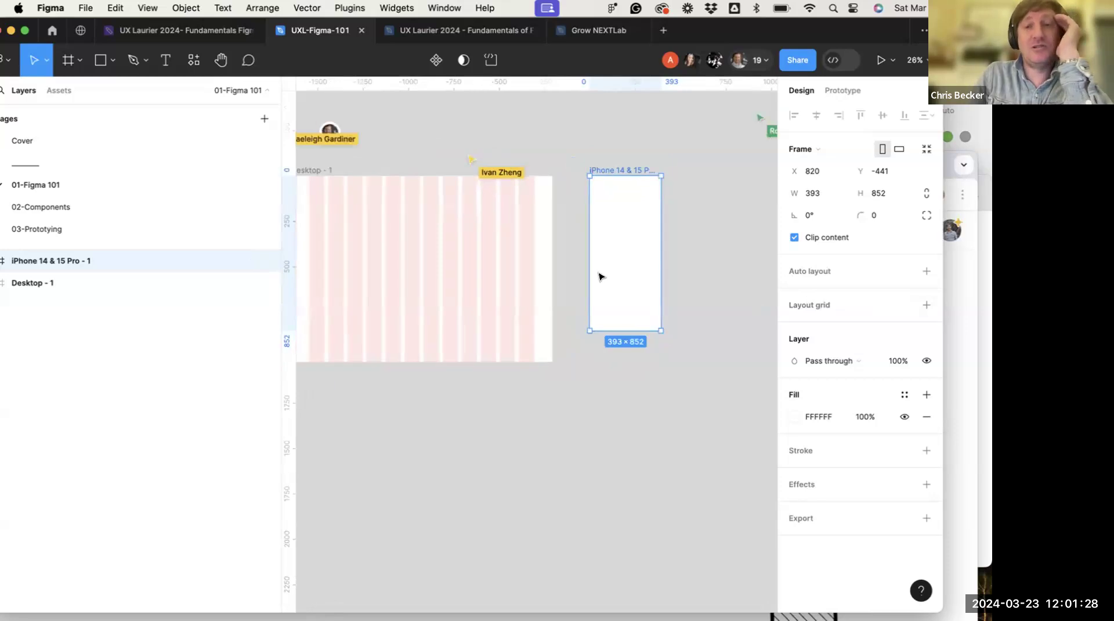
scroll(491, 308, "right", 2)
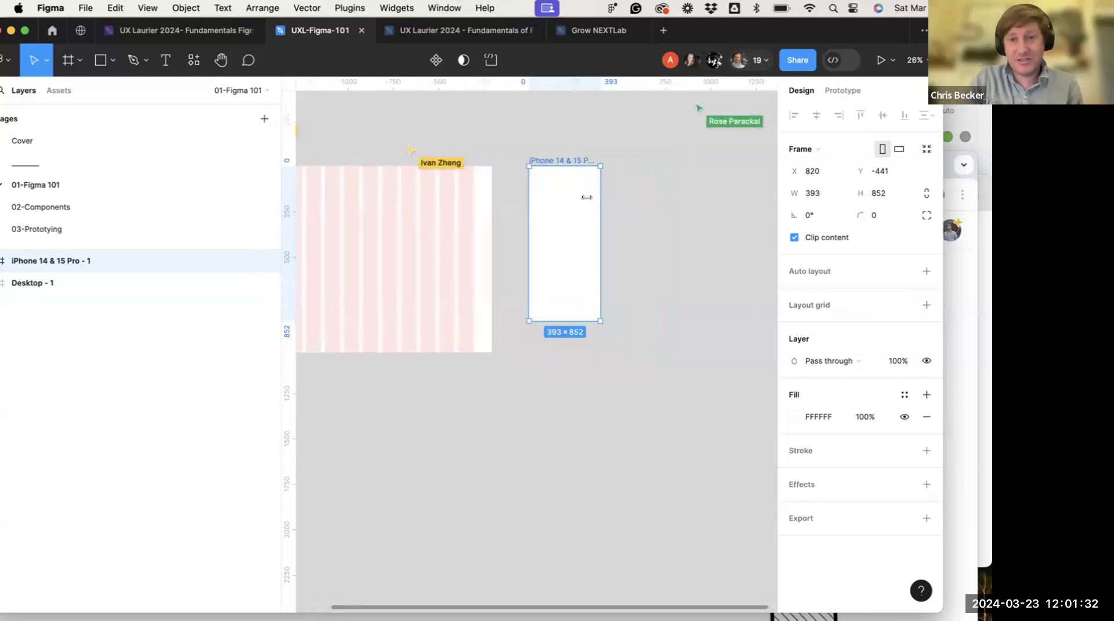
left_click(926, 305)
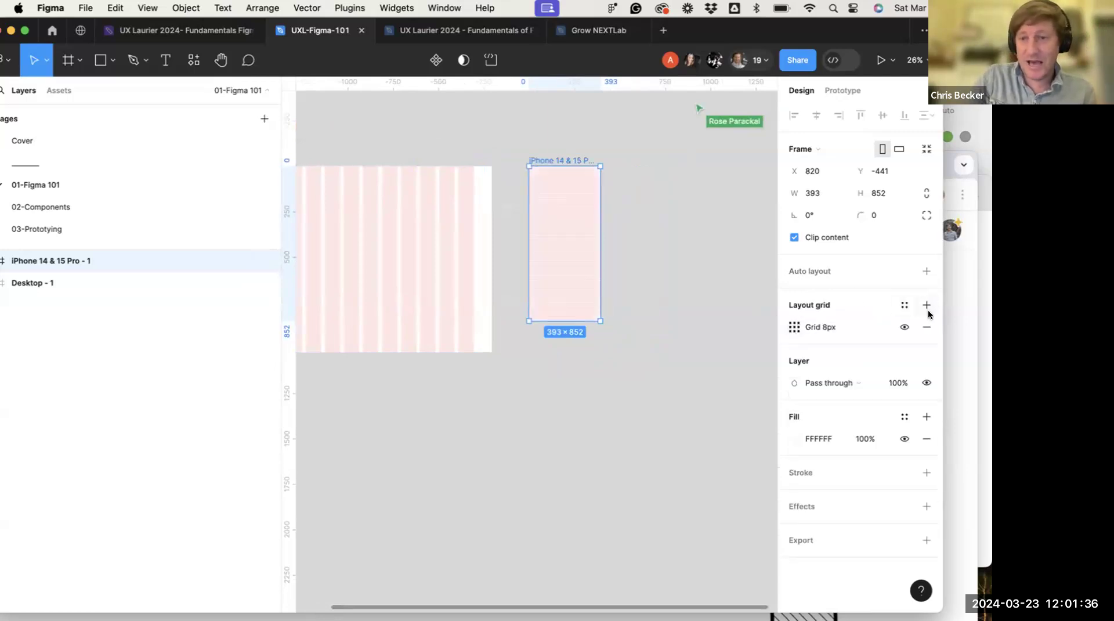
left_click(794, 326)
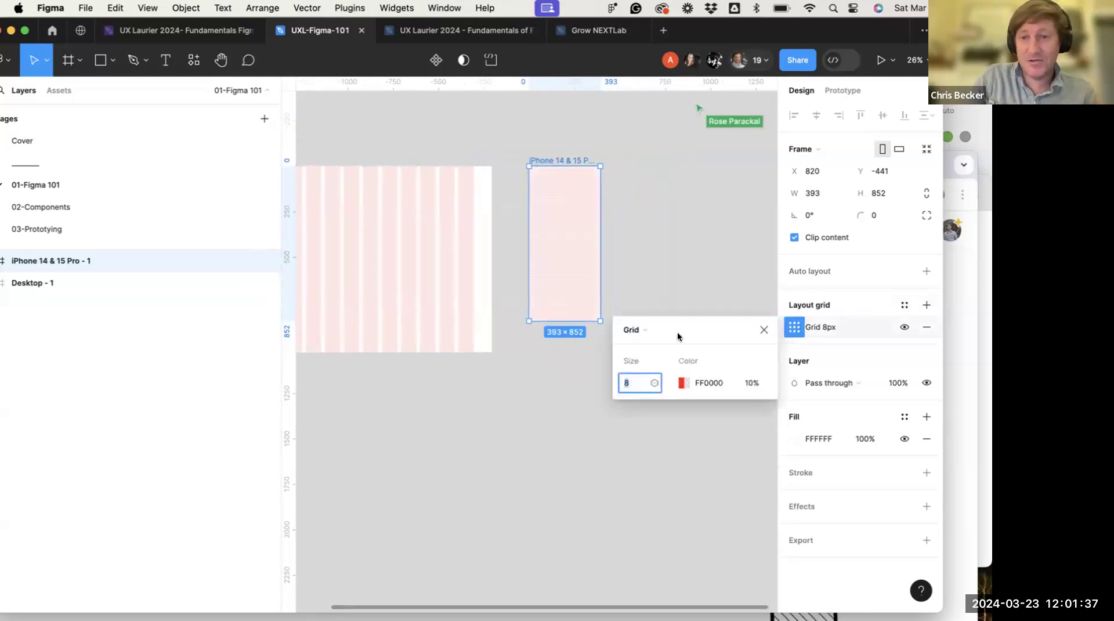
left_click(644, 331)
left_click(639, 344)
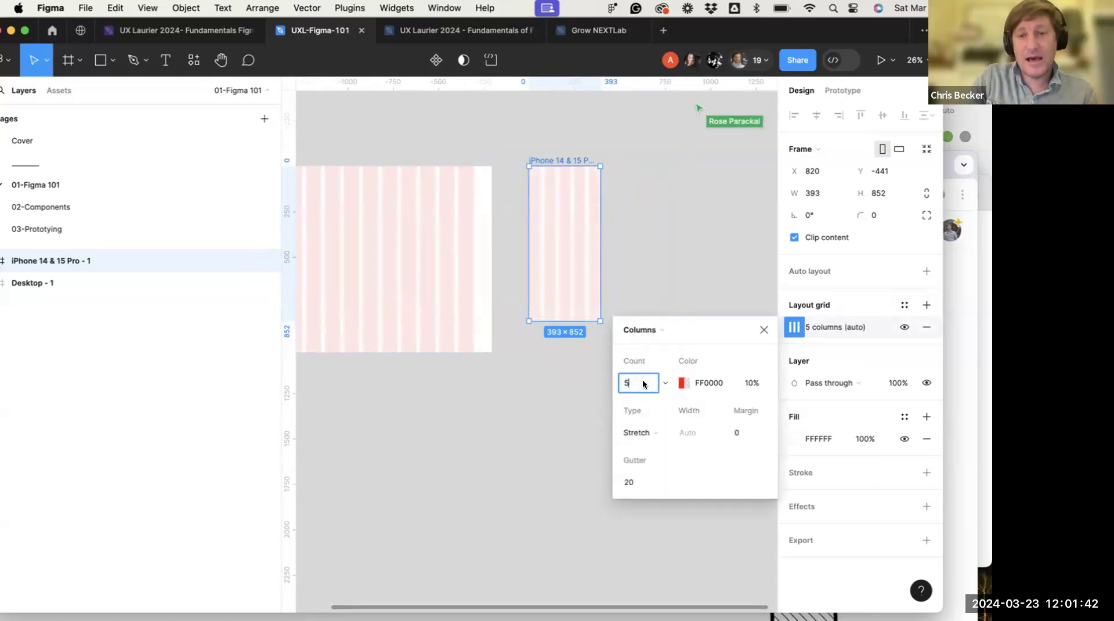
key("BackSpace")
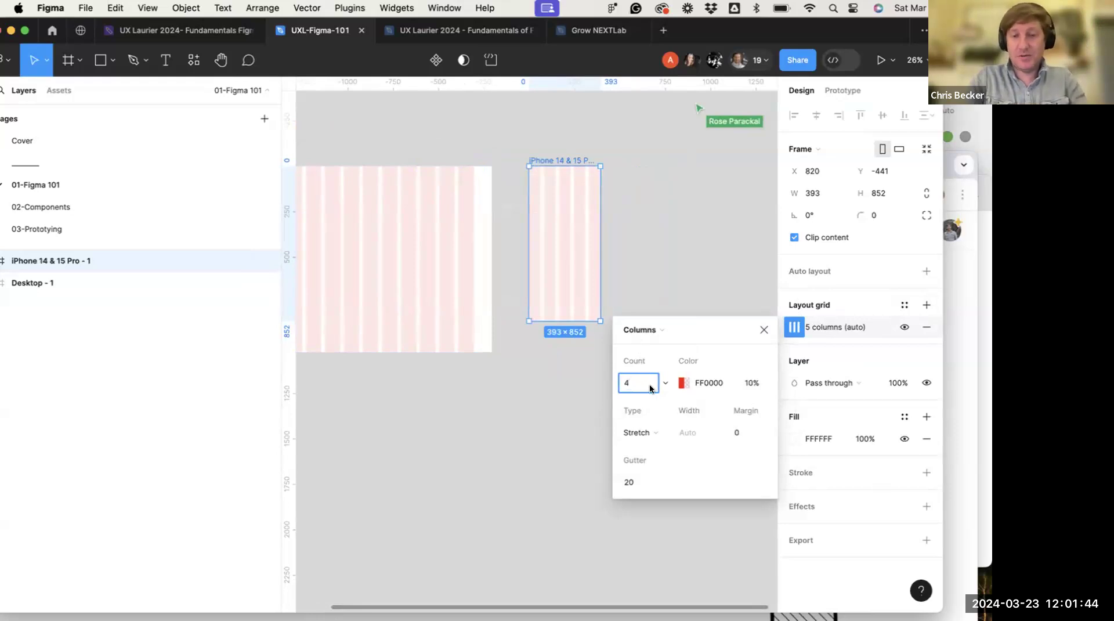
type("4")
Set the iPhone 14 & 15 Pro frame's column grid to a margin of 16 and a gutter of 8
left_click(744, 432)
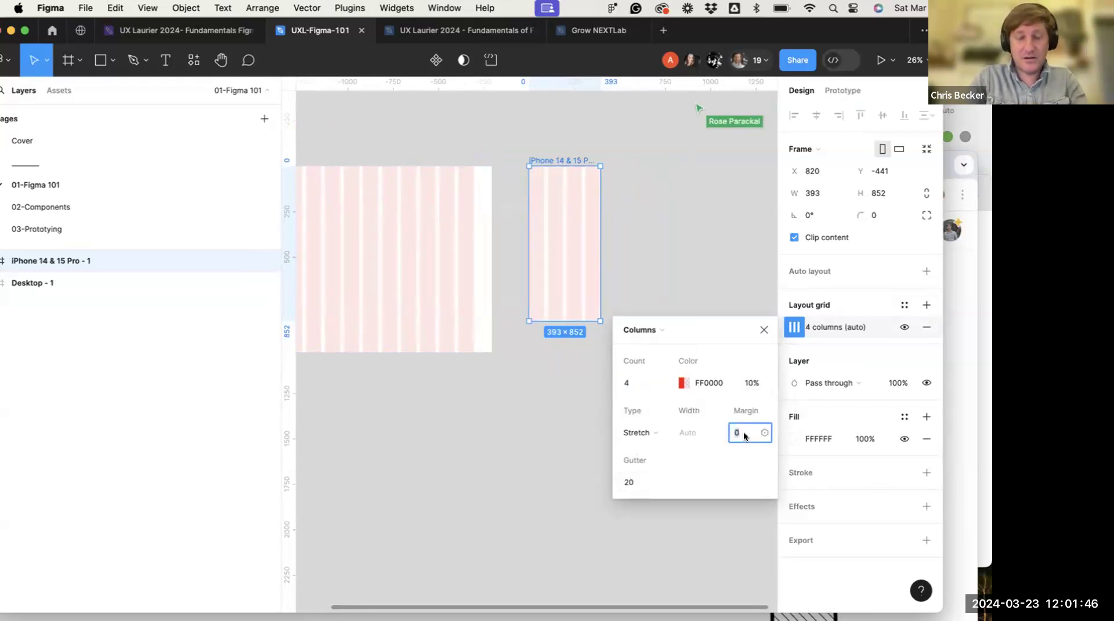
type("16")
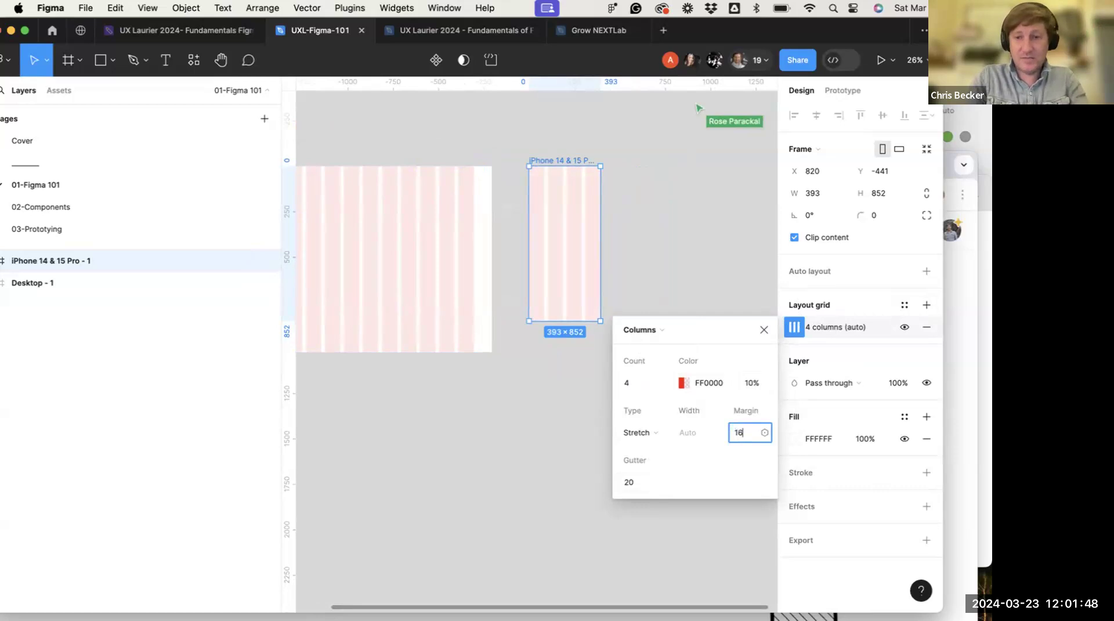
key("Return")
type("8")
key("Return")
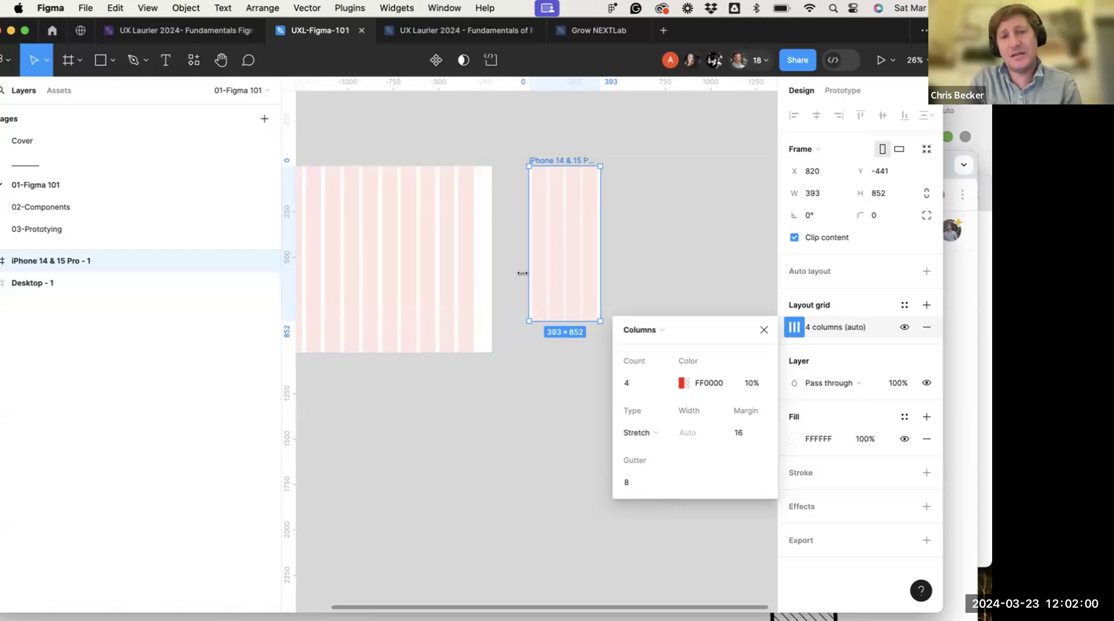
Set the gutter of the Desktop - 1 frame's column grid to 16
scroll(467, 293, "left", 5)
scroll(464, 296, "down", 2)
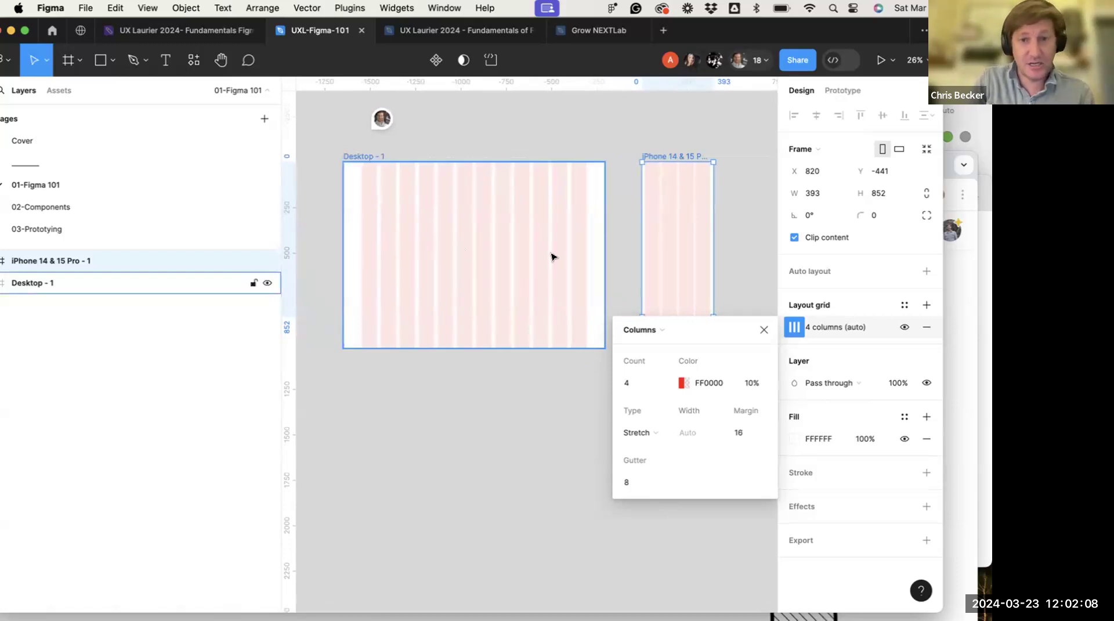
left_click(361, 157)
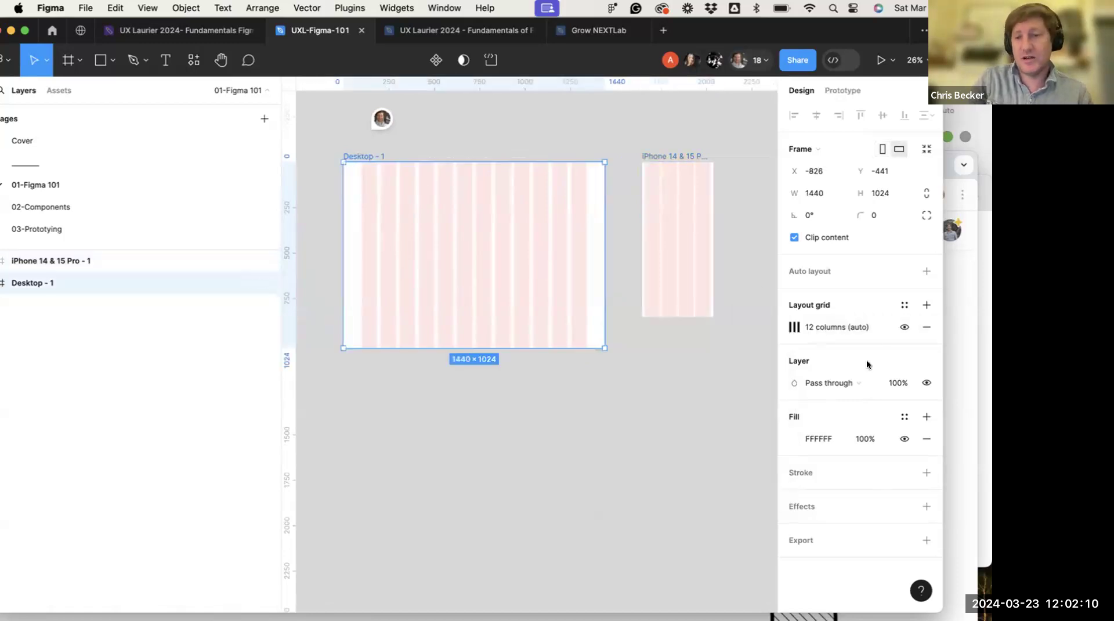
left_click(795, 327)
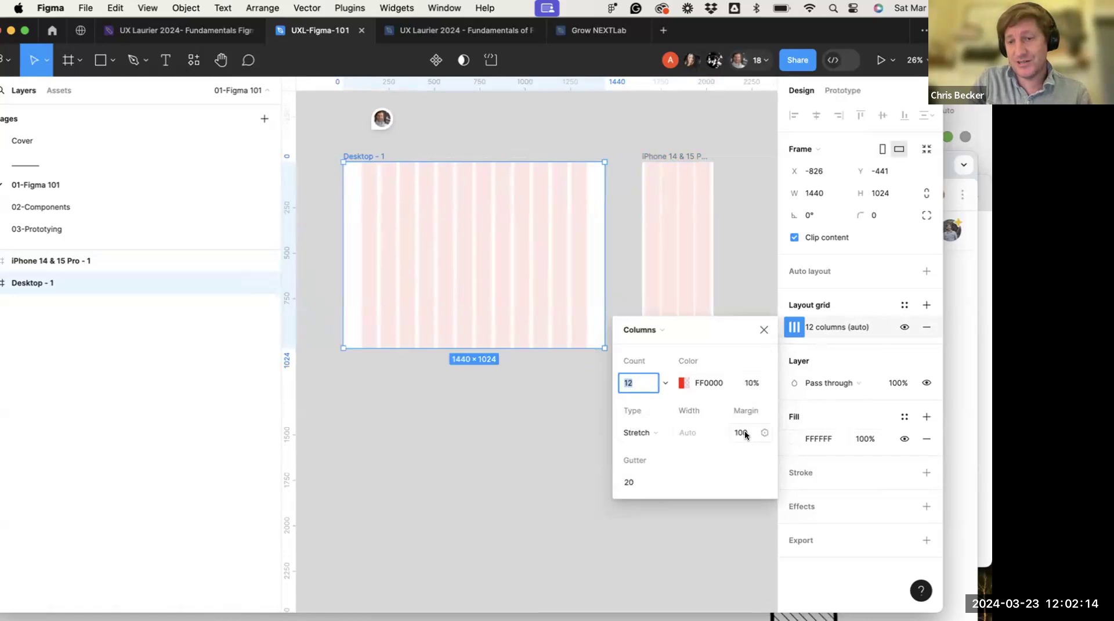
left_click(626, 488)
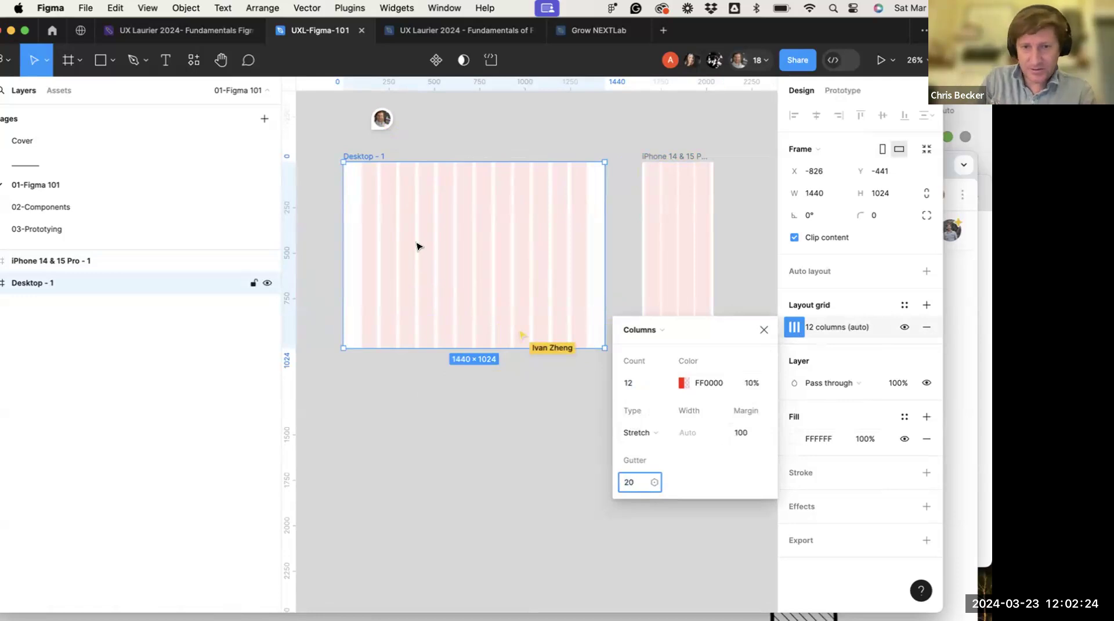
scroll(396, 214, "up", 5)
scroll(386, 210, "left", 2)
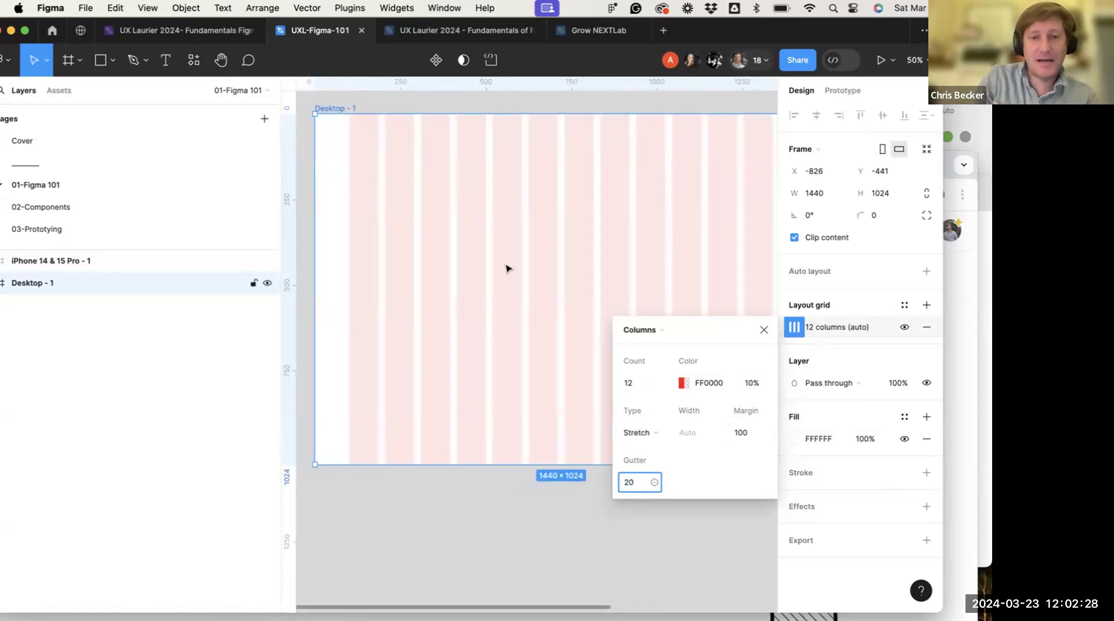
key("BackSpace")
key("BackSpace")
type("16")
key("Return")
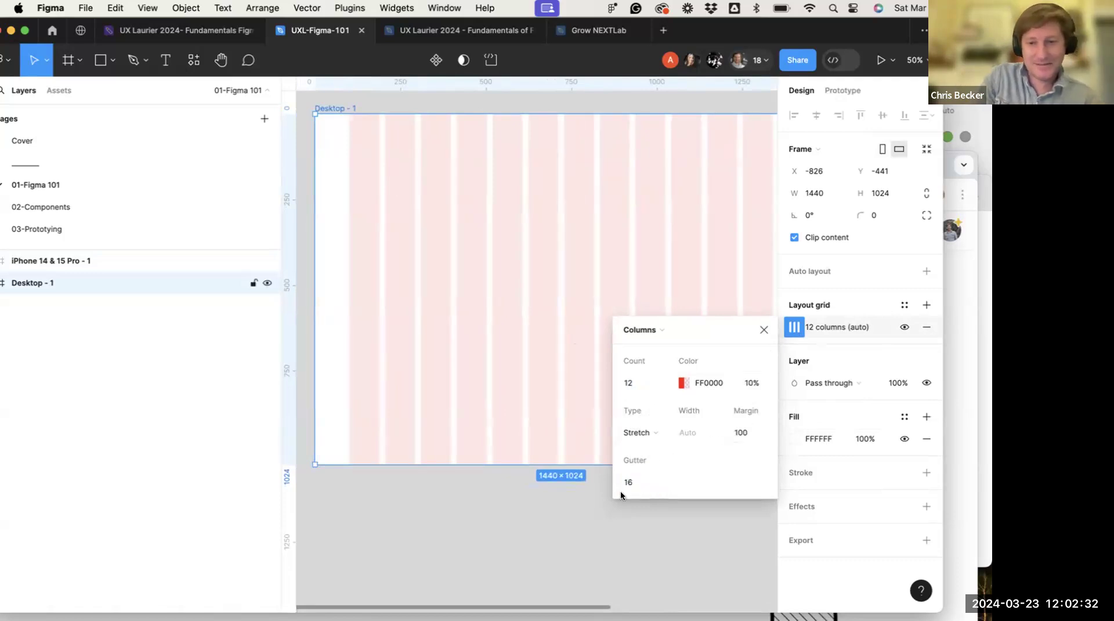
Try a margin of 32 on the Desktop - 1 frame's column grid, and set it to 64
left_click(739, 436)
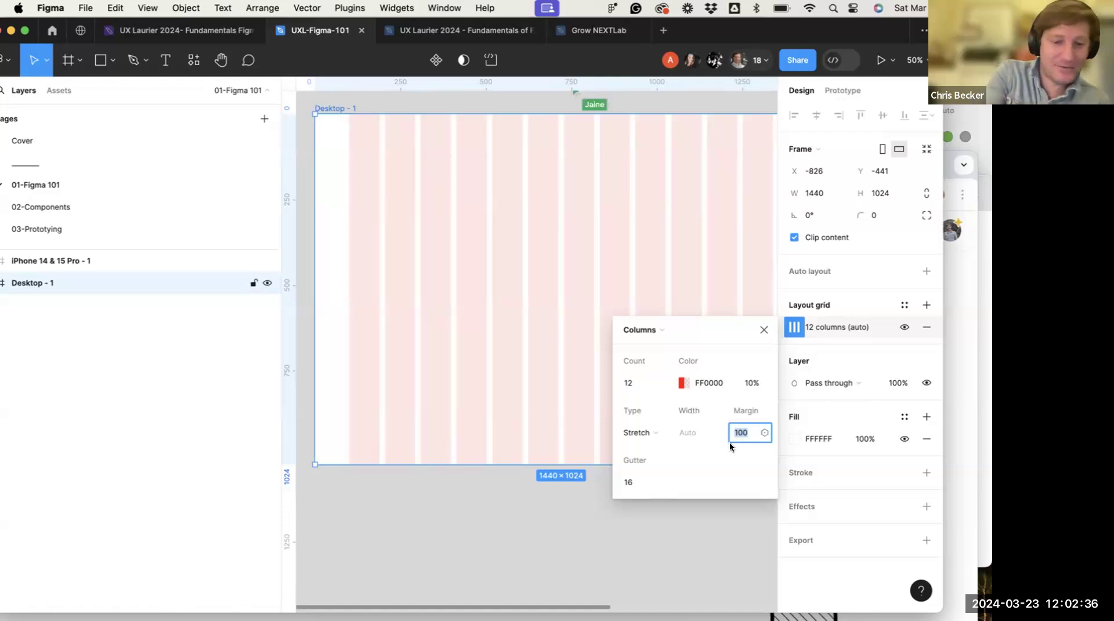
key("Return")
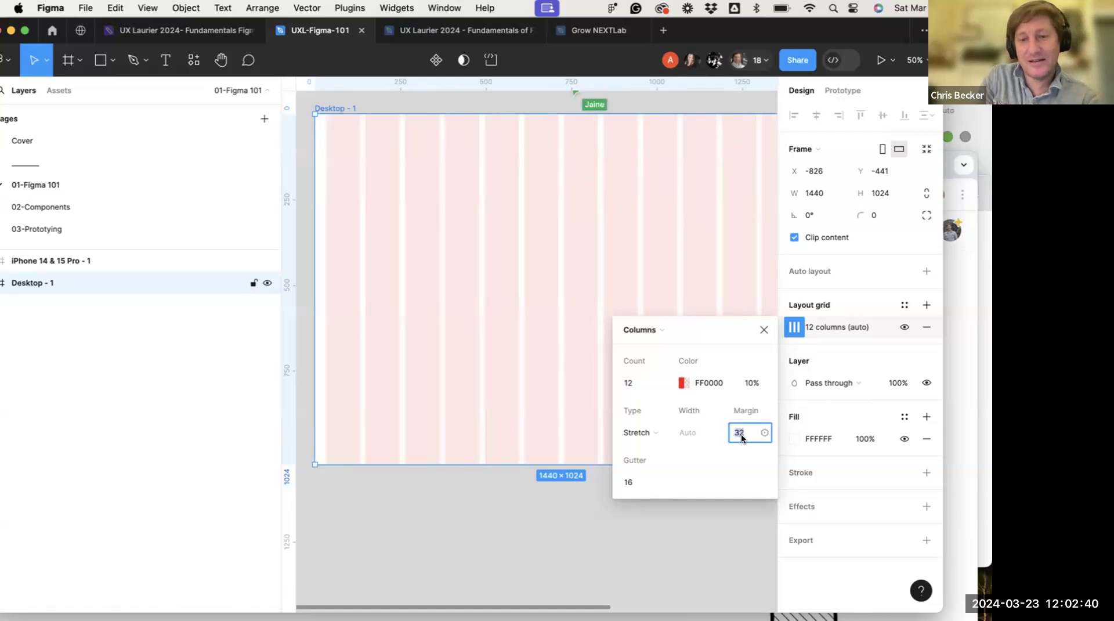
type("64")
key("Return")
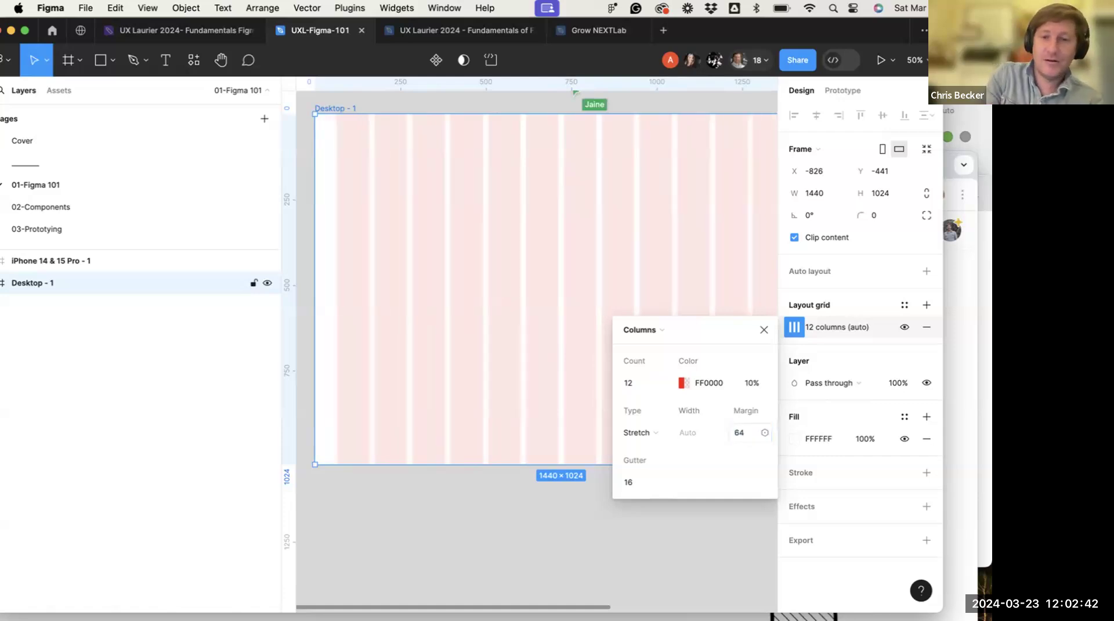
Draw a frame of about 316 × 146 inside Desktop - 1 at X 64, Y 160, spanning the first three grid columns
scroll(535, 383, "down", 3)
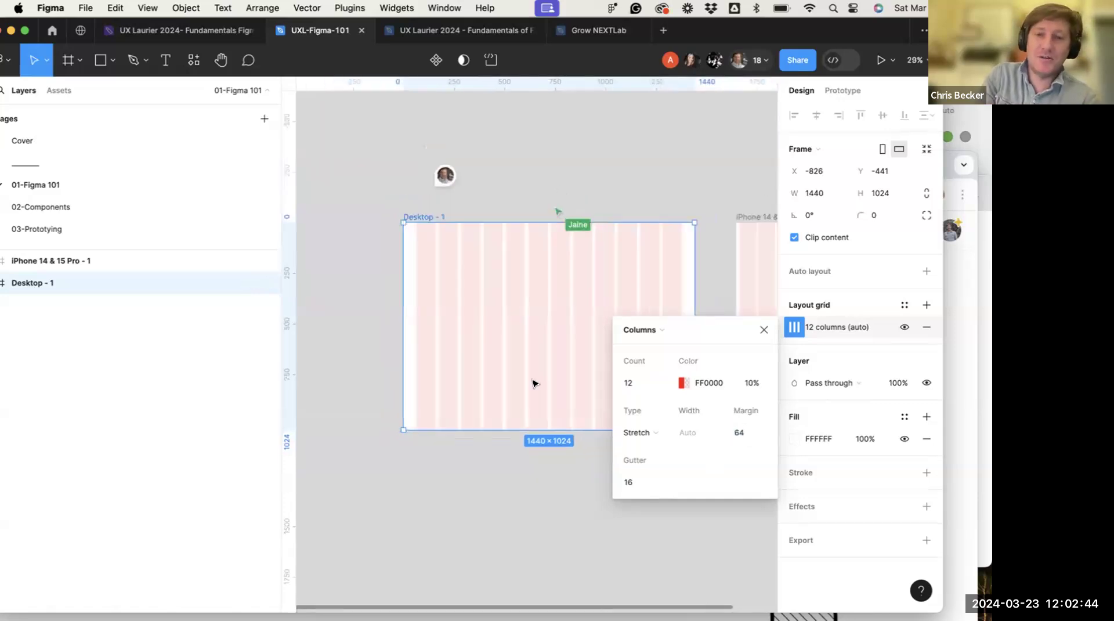
scroll(534, 383, "right", 2)
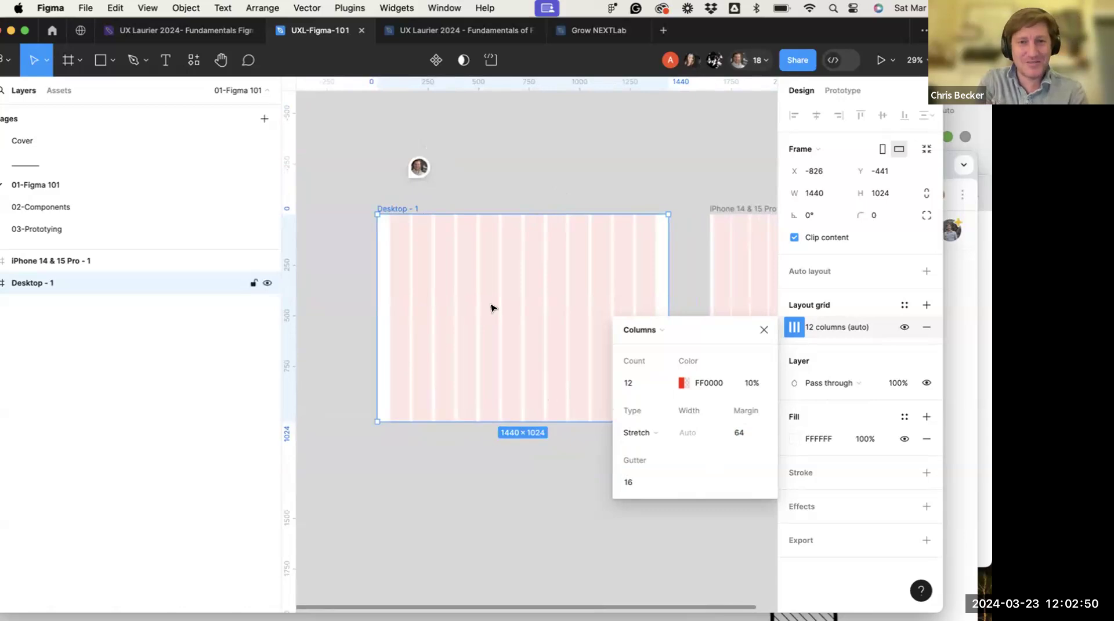
scroll(494, 304, "up", 2)
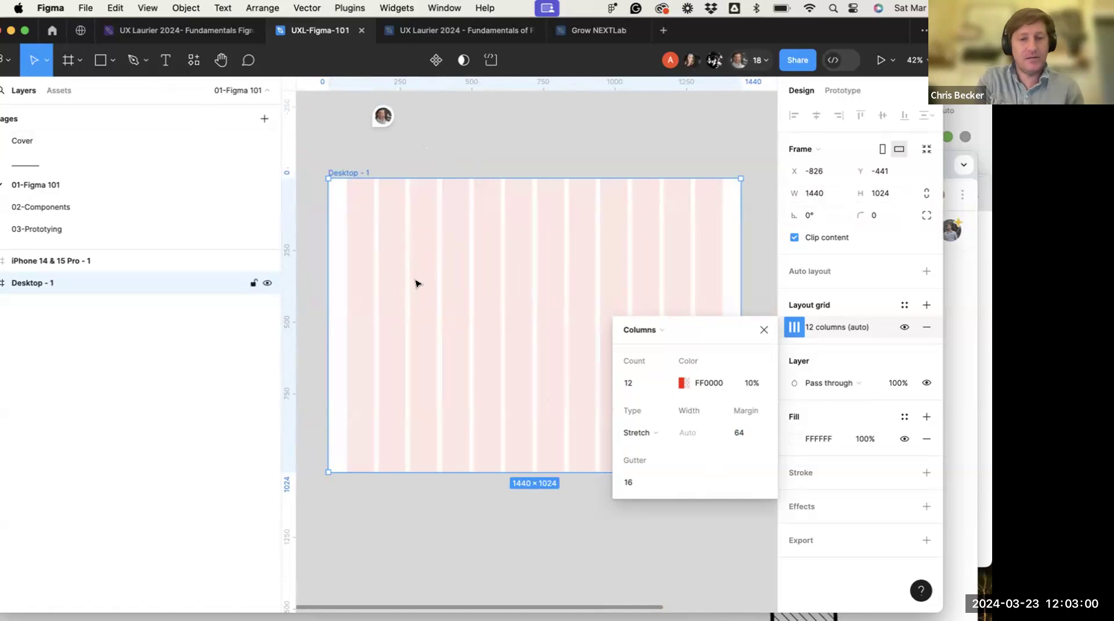
key("f")
left_click_drag(343, 222, 437, 264)
Set the height of the nested frame in Desktop - 1 to 316
scroll(436, 267, "up", 3)
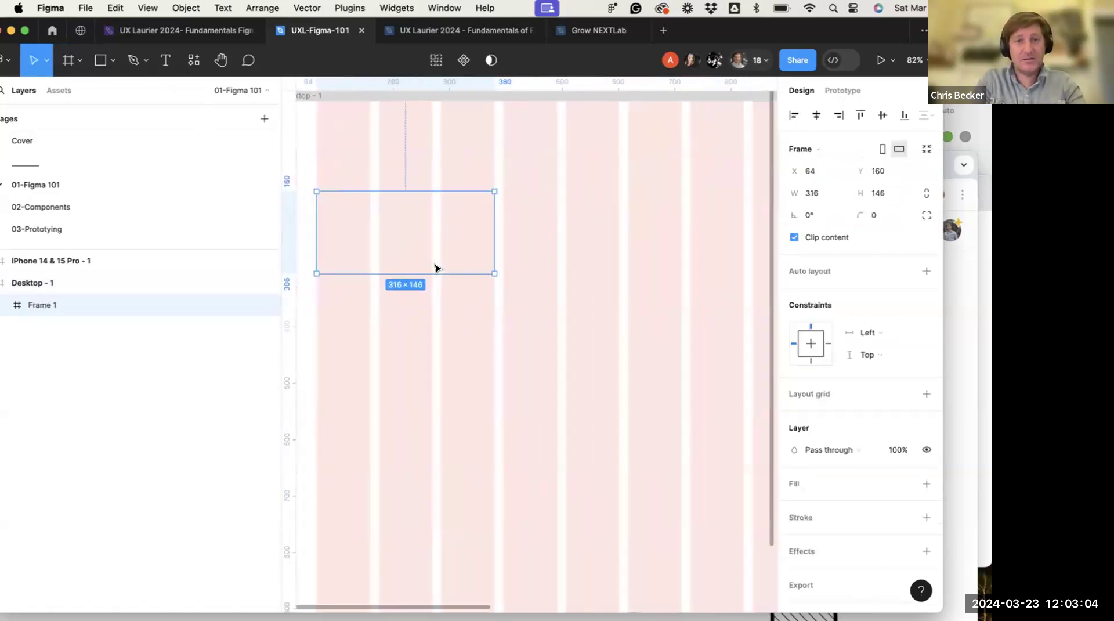
scroll(436, 267, "left", 2)
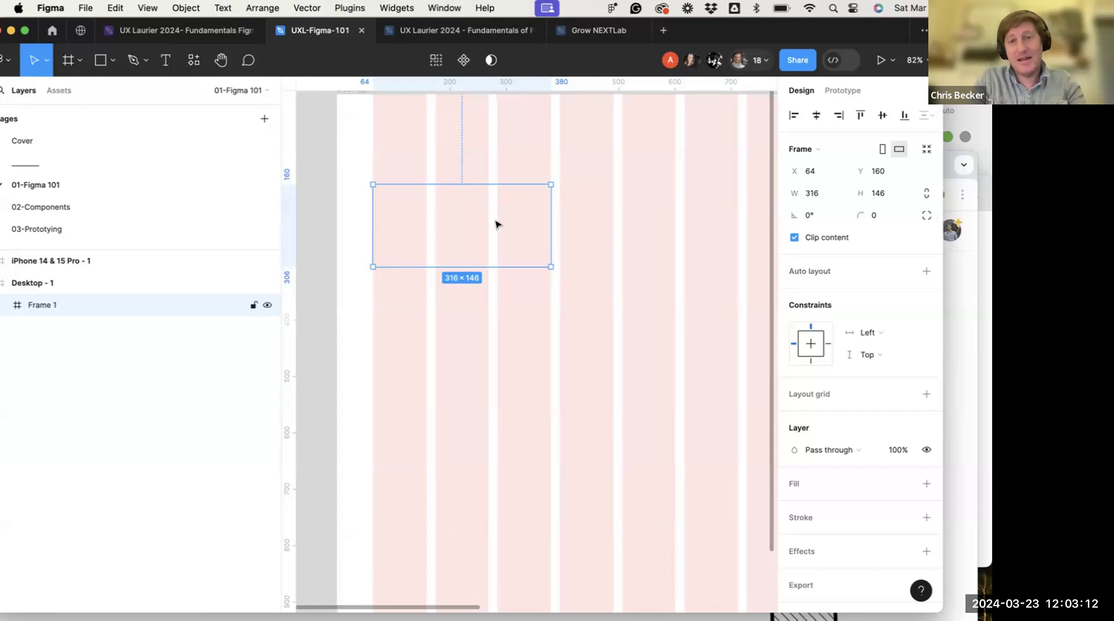
scroll(538, 236, "up", 5, "ctrl")
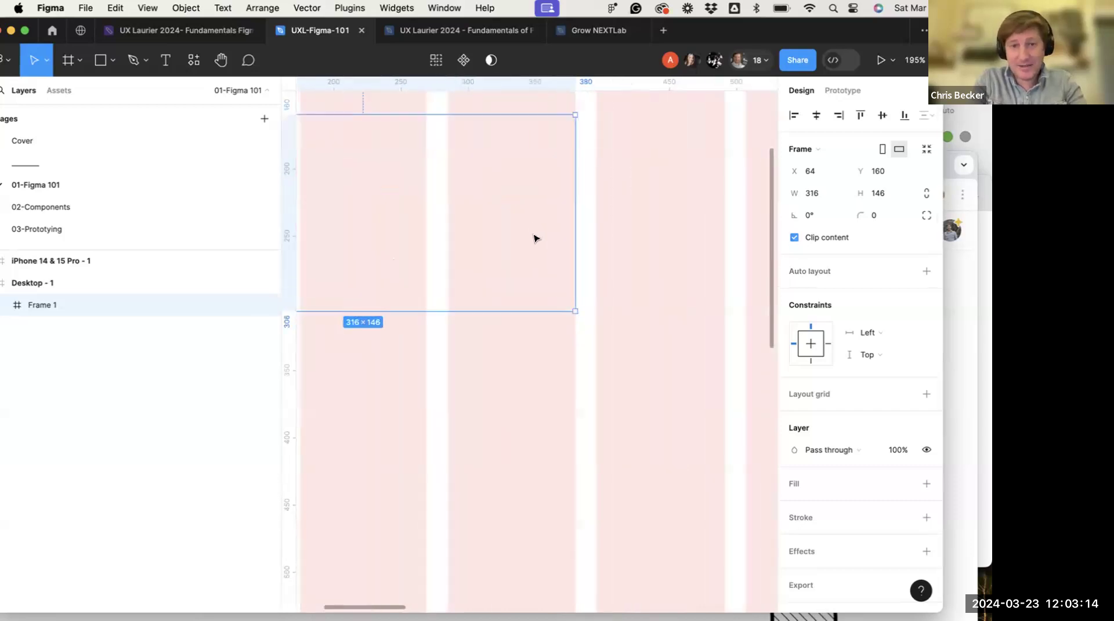
scroll(570, 235, "down", 2, "ctrl")
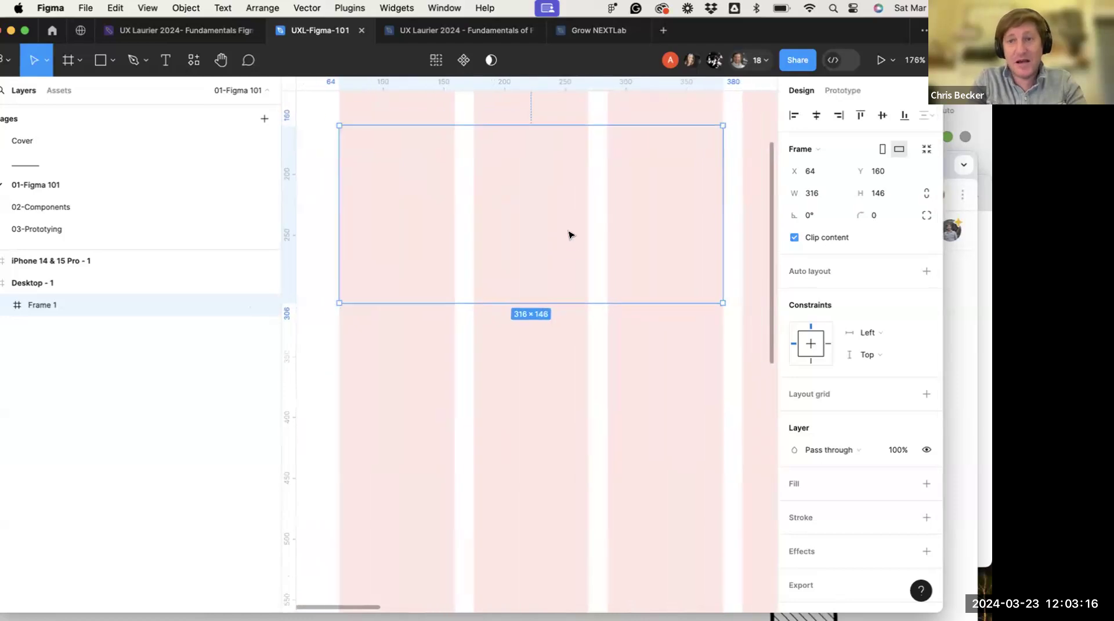
left_click(881, 193)
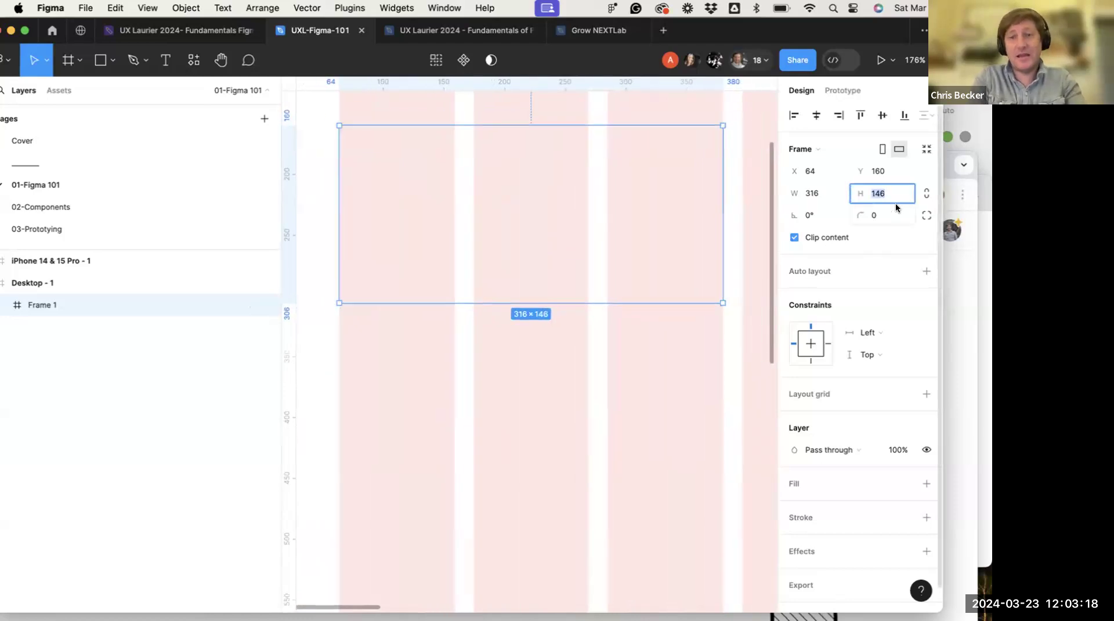
type("316")
key("Return")
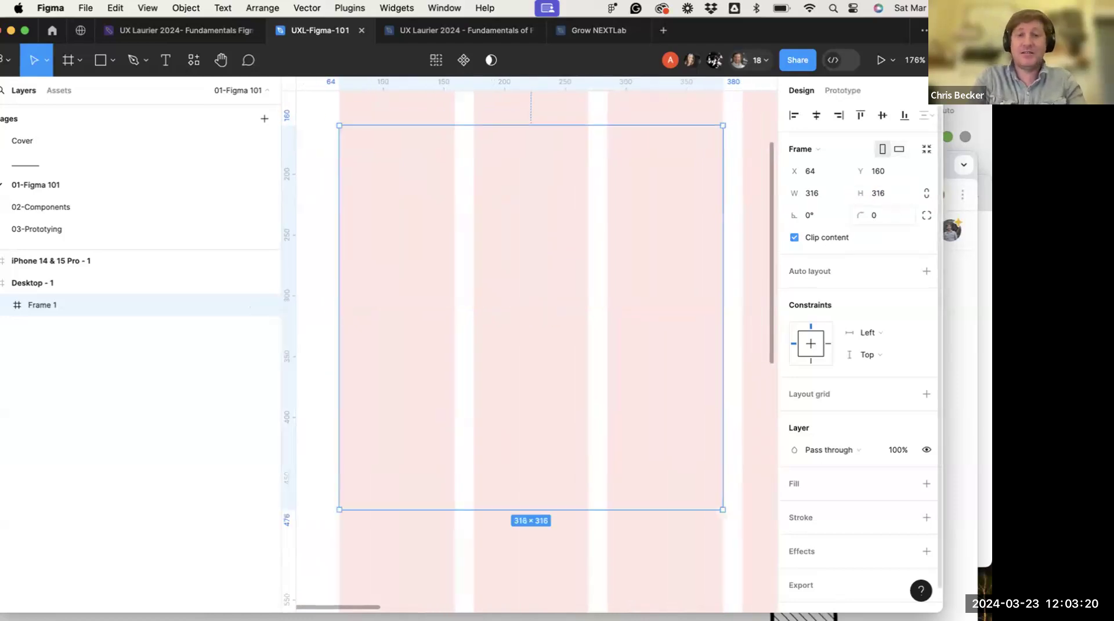
Add a solid red fill, EF1111, to the nested frame in Desktop - 1
scroll(851, 400, "down", 1)
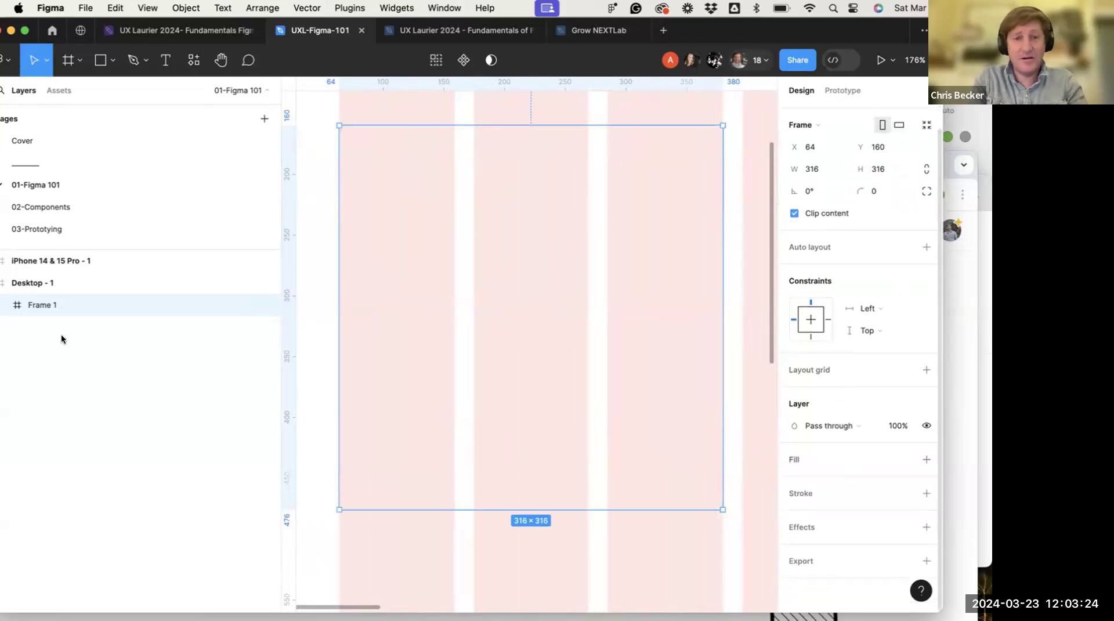
left_click(925, 459)
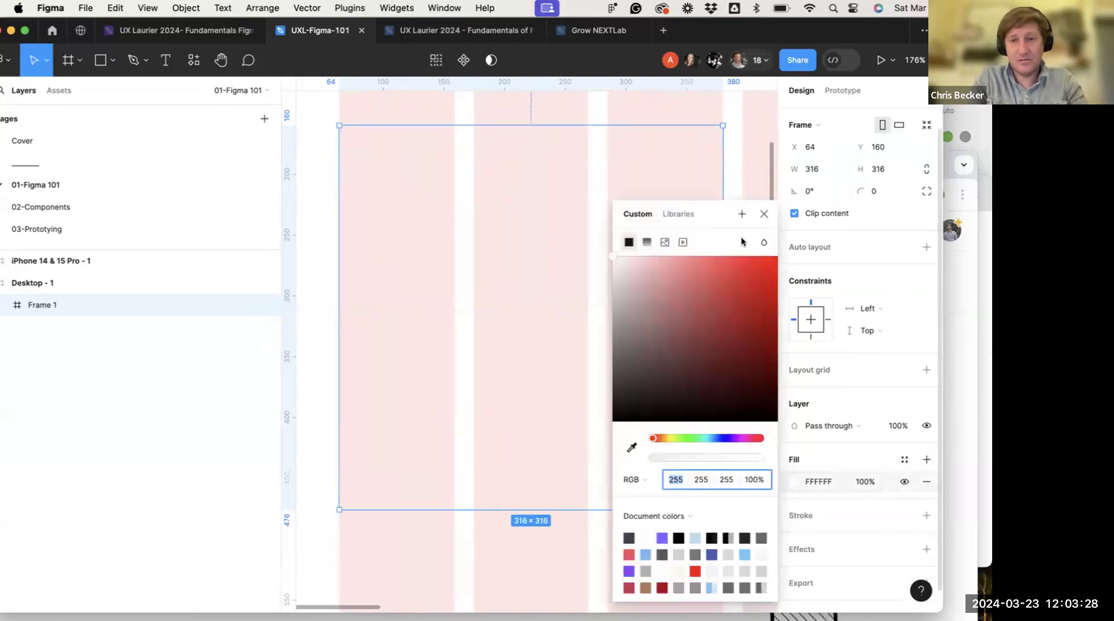
left_click(765, 266)
left_click(319, 300)
scroll(397, 296, "down", 5)
Set the red frame's corner radius to 32
left_click(398, 297)
left_click(873, 216)
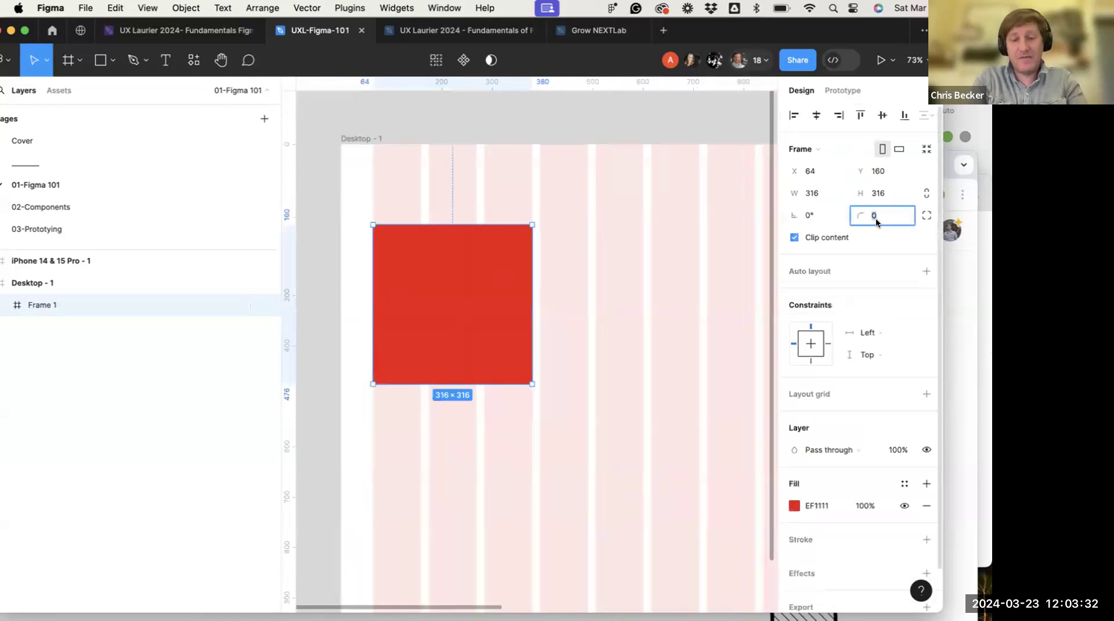
type("18")
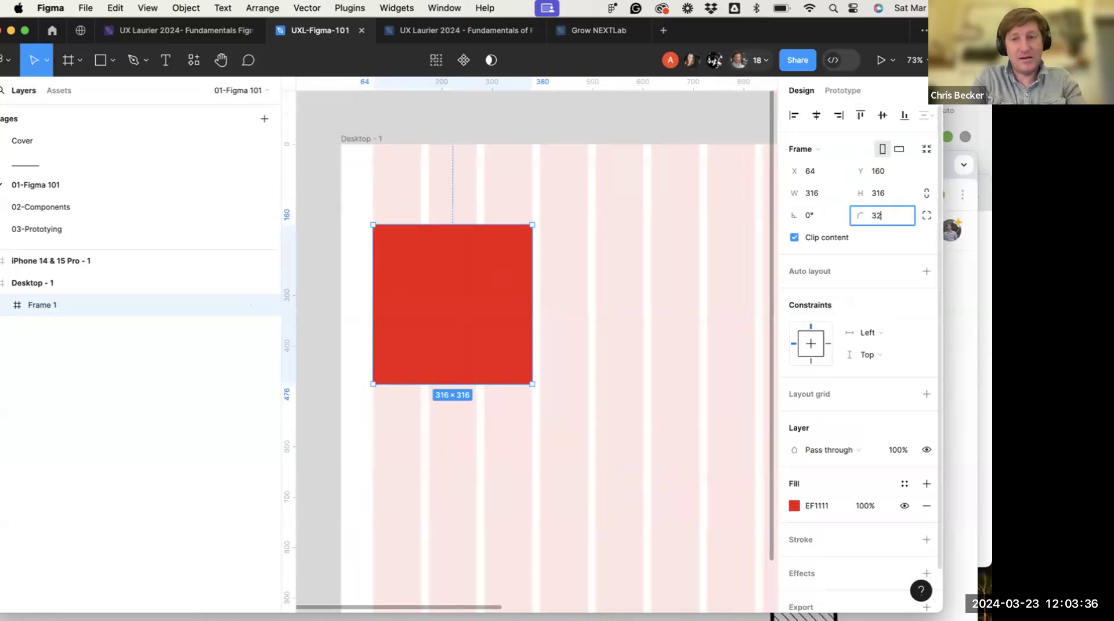
key("Return")
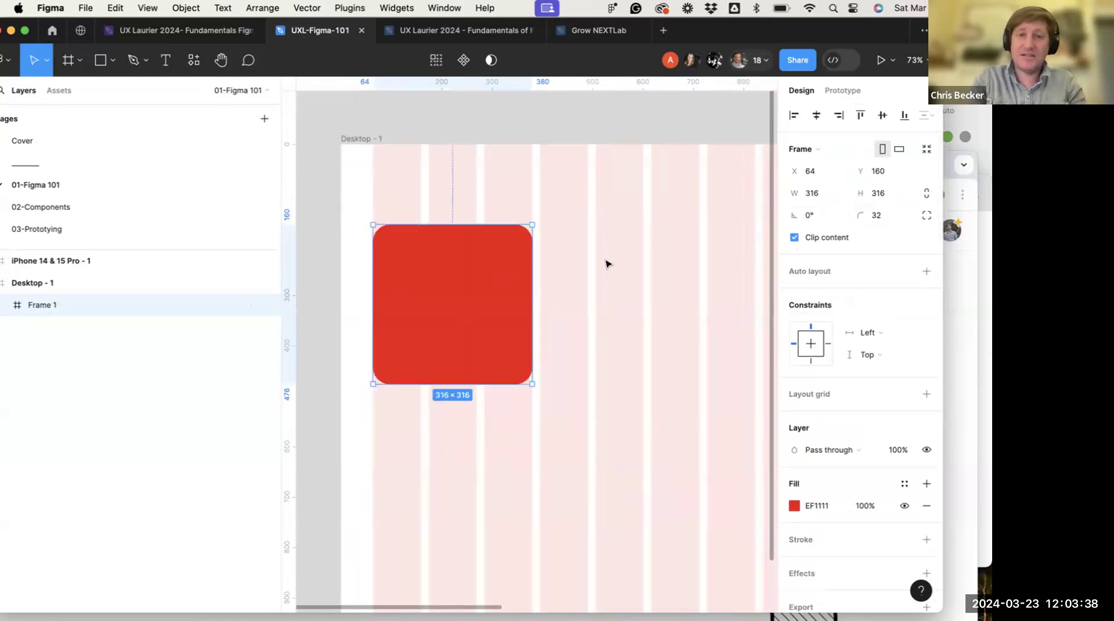
left_click(548, 340)
left_click(464, 329)
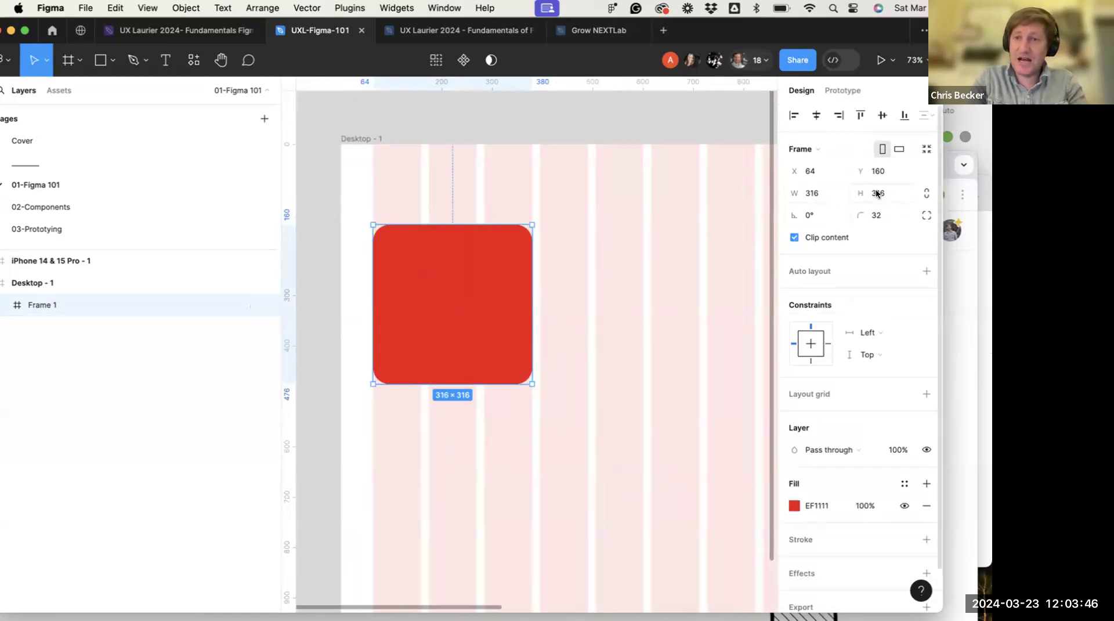
Draw a rectangle of about 324 × 281 beside the red frame in Desktop - 1, spanning the next three grid columns
left_click(361, 139)
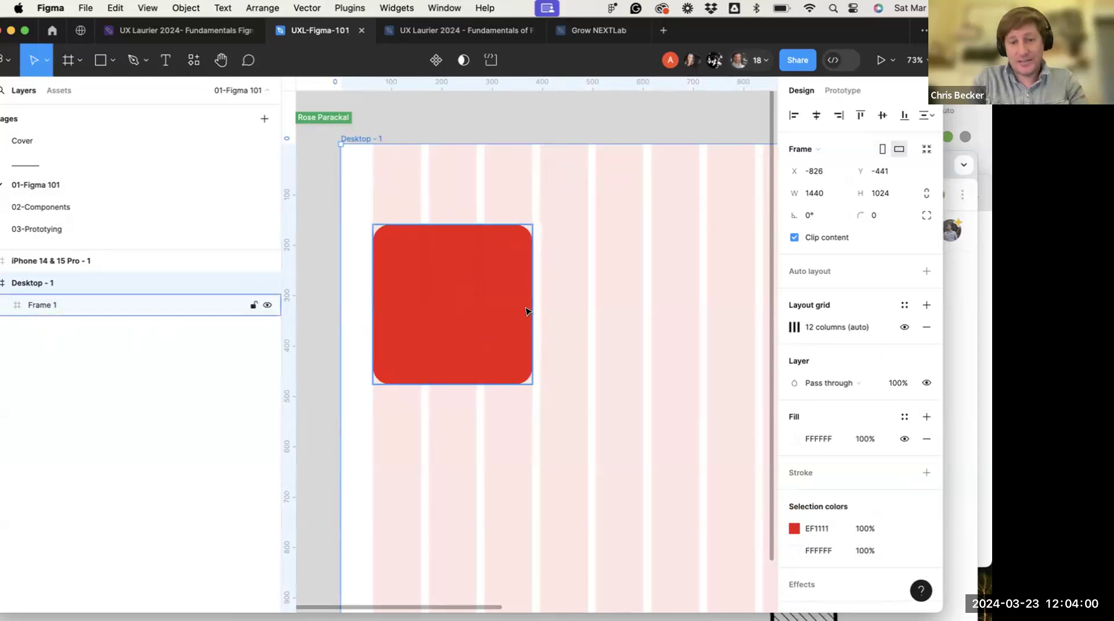
left_click(481, 329)
scroll(481, 329, "down", 3)
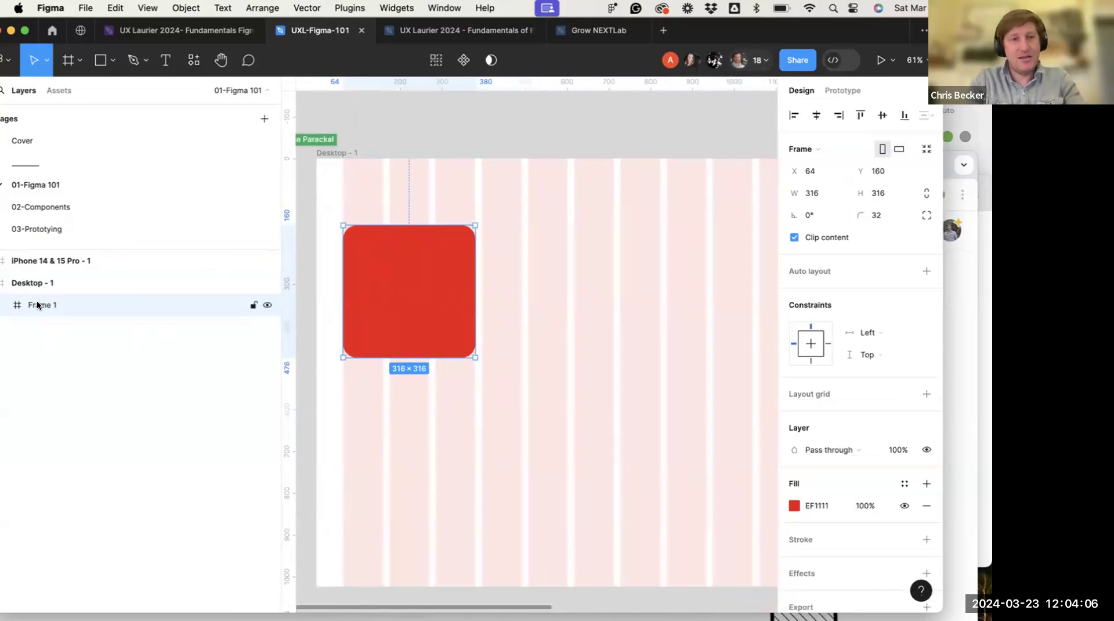
left_click(97, 61)
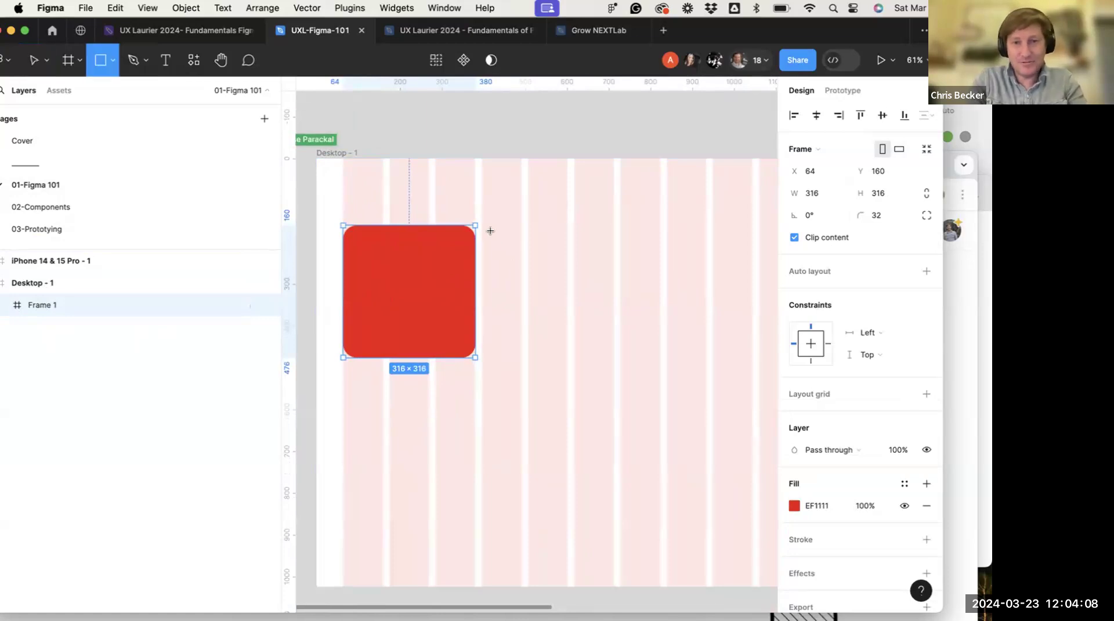
mouse_move(481, 226)
left_mouse_down()
mouse_move(602, 317)
mouse_move(617, 344)
left_mouse_up()
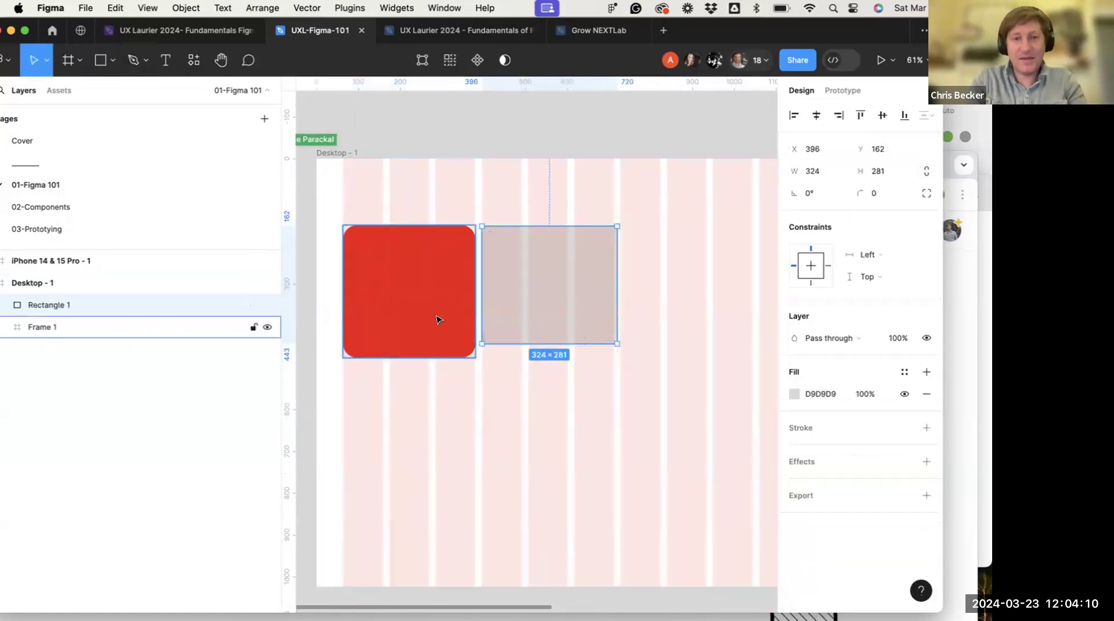
Set the new rectangle's width and height to 316 each, matching the red frame
left_click(438, 284)
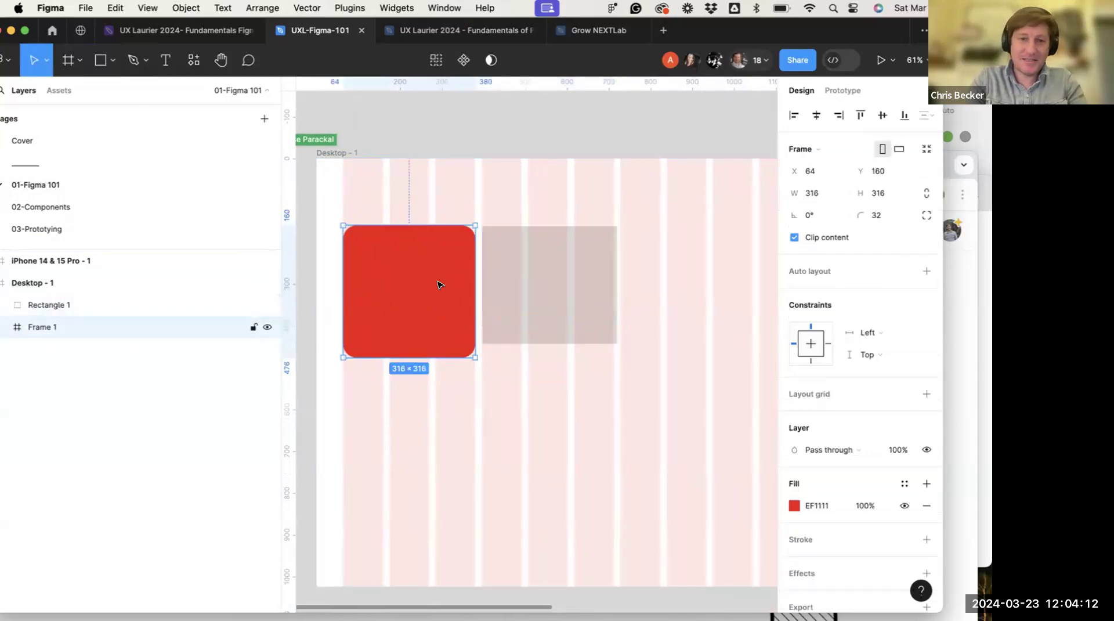
left_click(546, 289)
left_click(819, 172)
type("3")
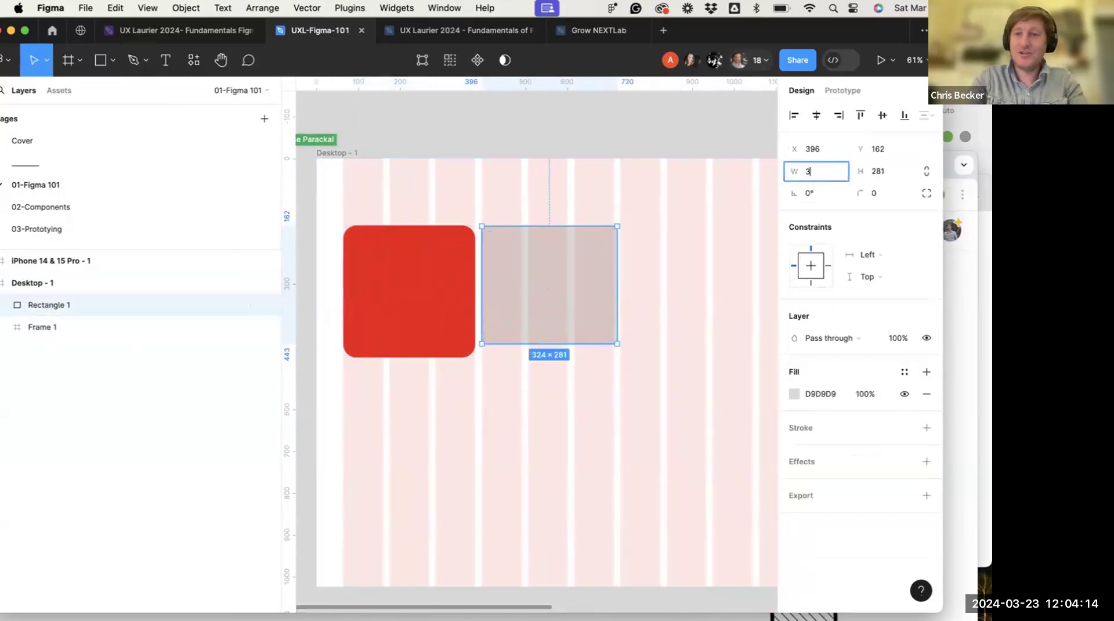
left_click(884, 175)
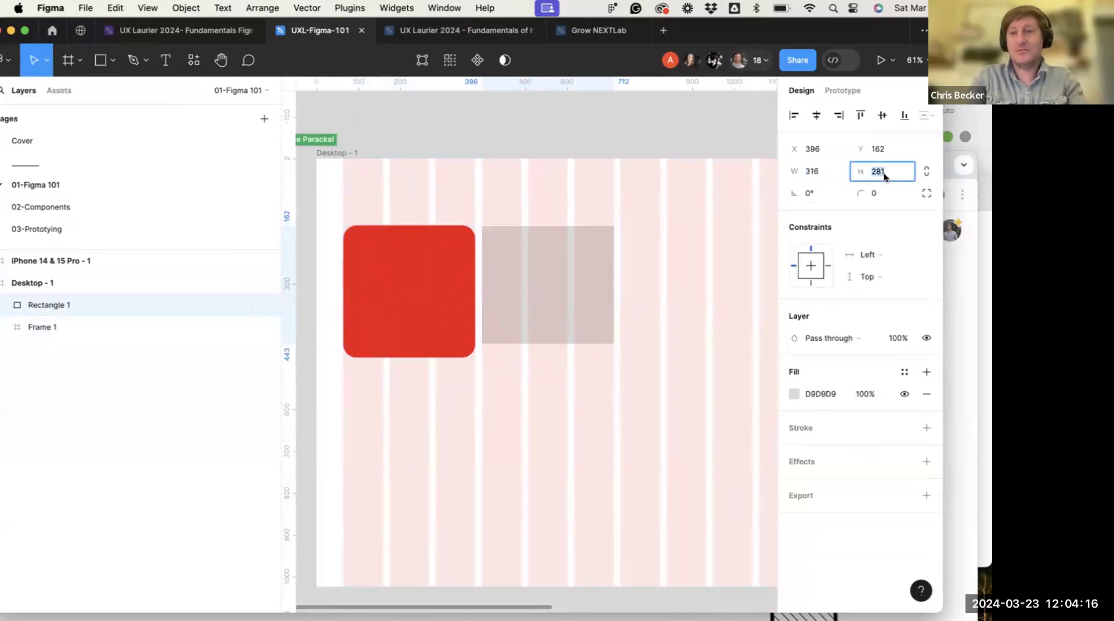
type("316")
key("Return")
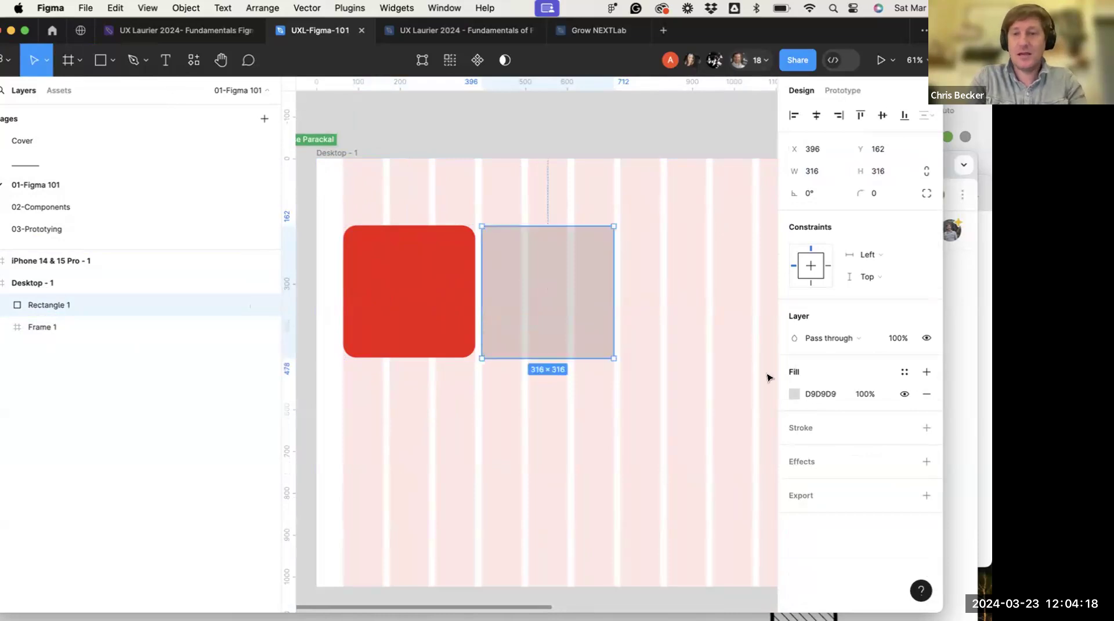
Fill the rectangle with the red EF1111 sampled from the neighbouring frame
left_click(792, 394)
left_click(632, 447)
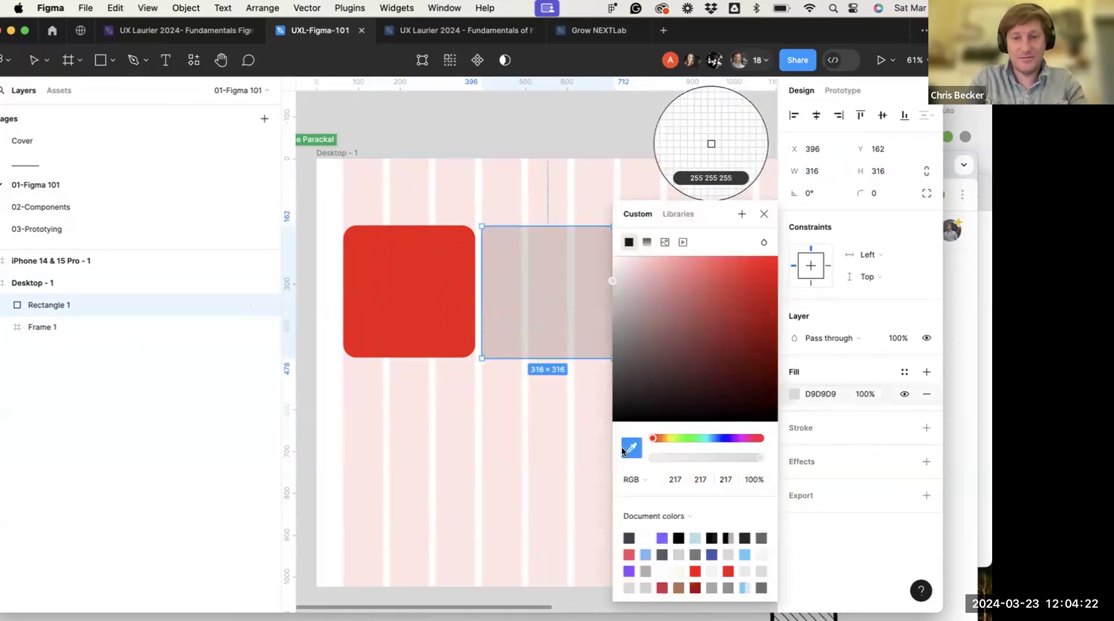
left_click(361, 272)
left_click(530, 340)
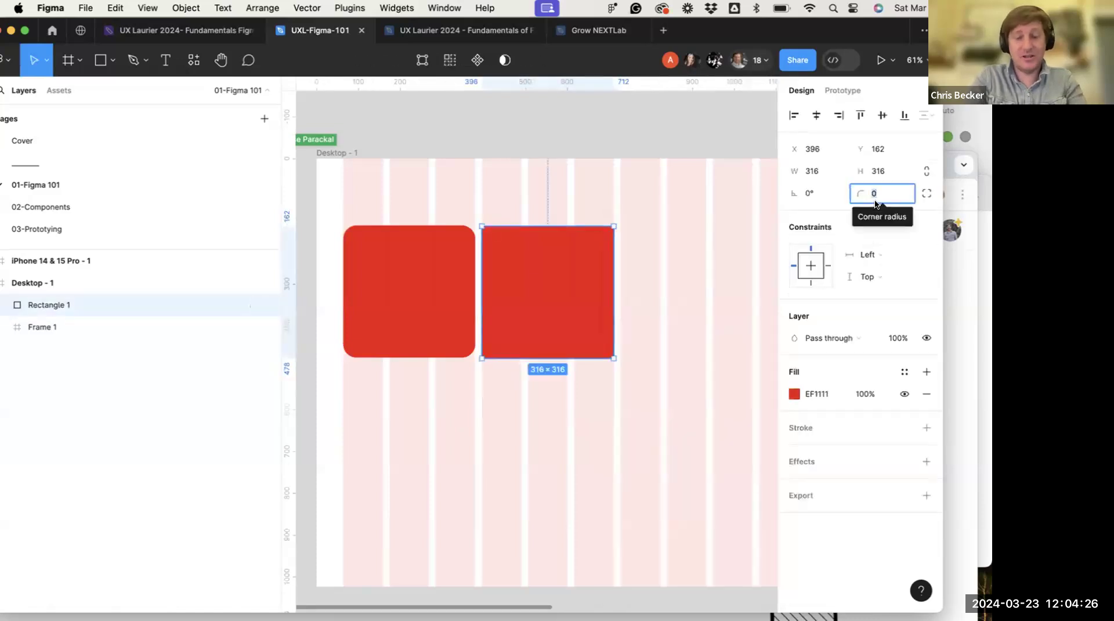
Set the rectangle's corner radius to 32
type("32")
key("Return")
left_click(698, 294)
left_click(546, 293)
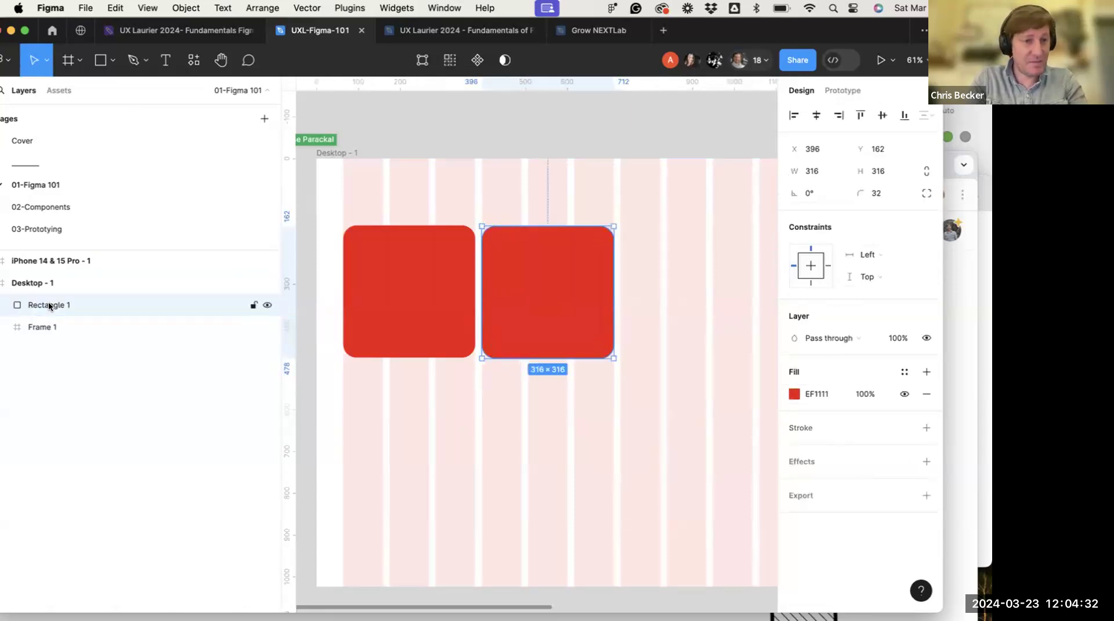
Compare the design properties available for the red frame with those of the rectangle
left_click(448, 286)
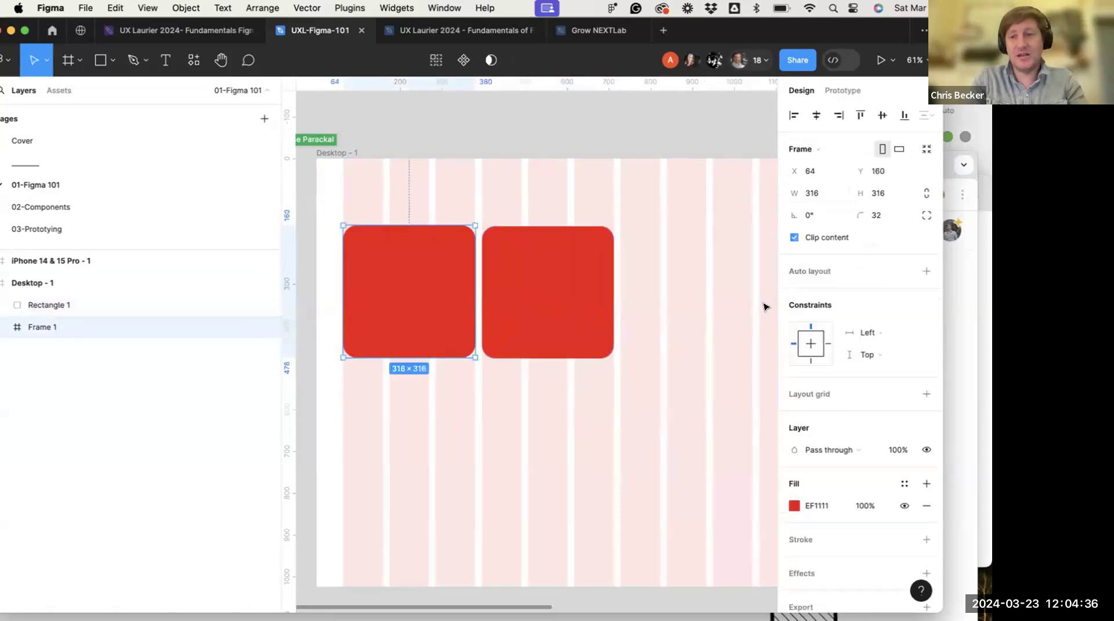
scroll(870, 350, "down", 2)
scroll(858, 345, "up", 2)
left_click(498, 260)
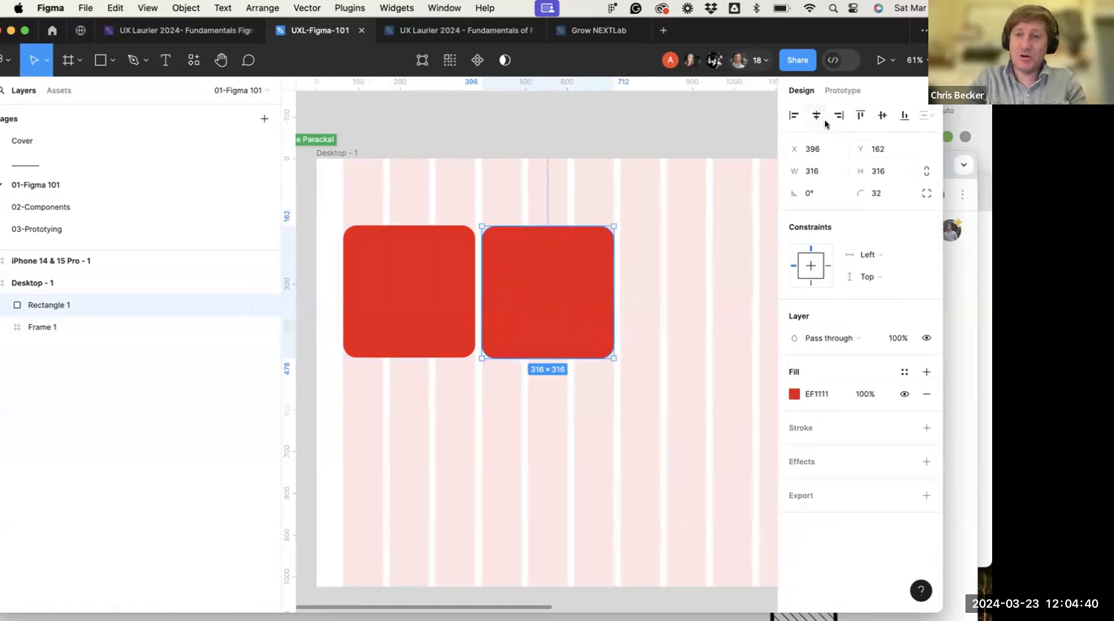
mouse_move(582, 311)
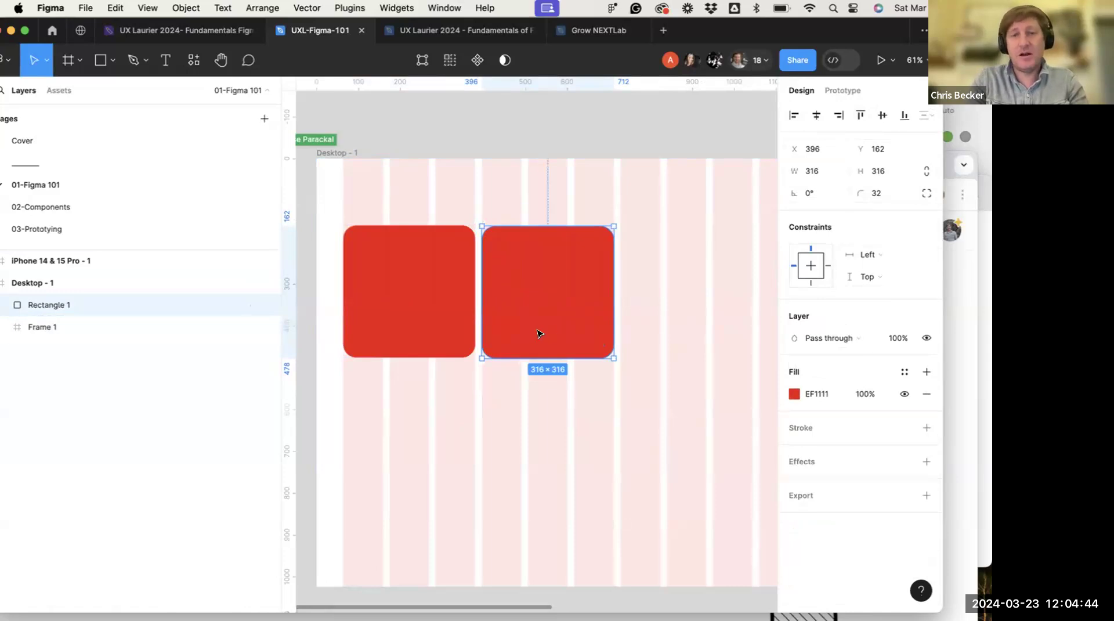
Nest the rectangle inside Frame 1 at about X 106, Y 50, and change its fill to dark red, 791515
mouse_move(514, 290)
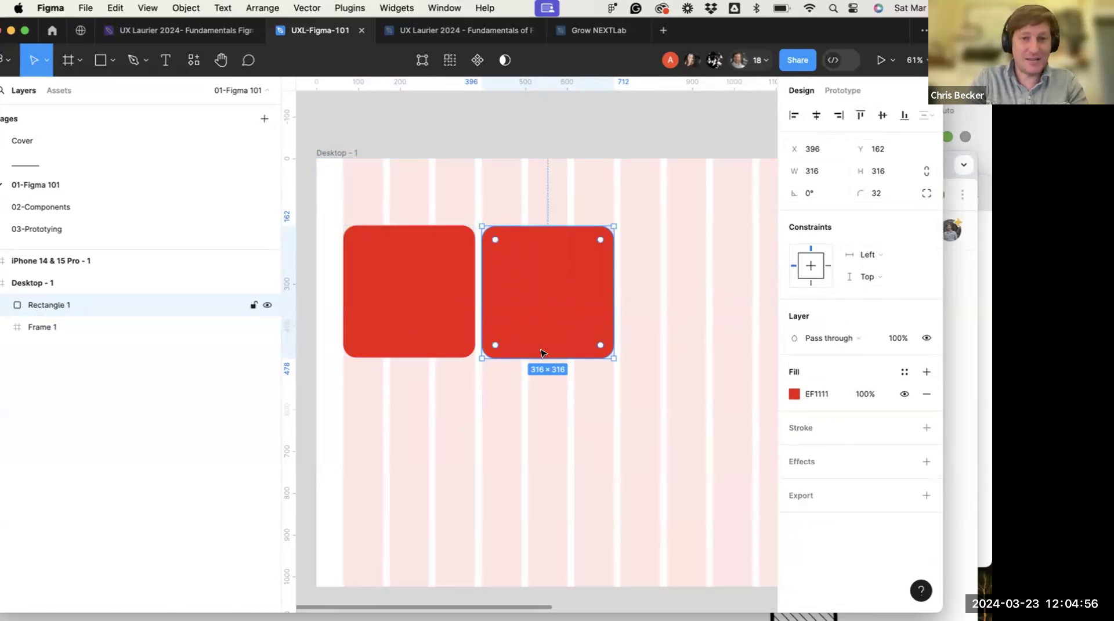
left_click_drag(551, 343, 461, 360)
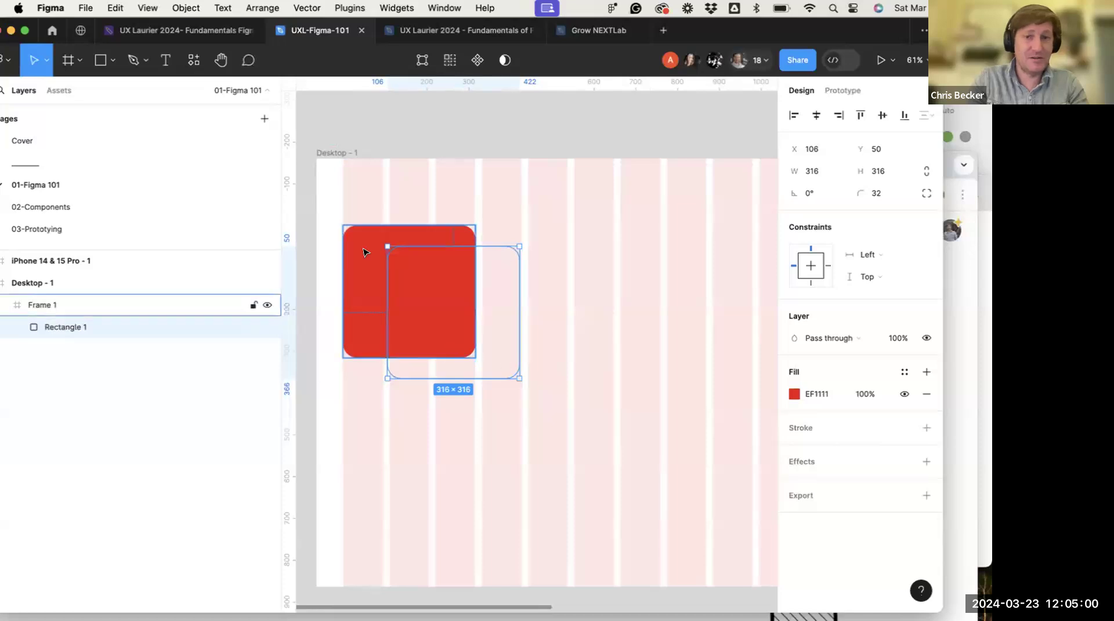
left_click(793, 394)
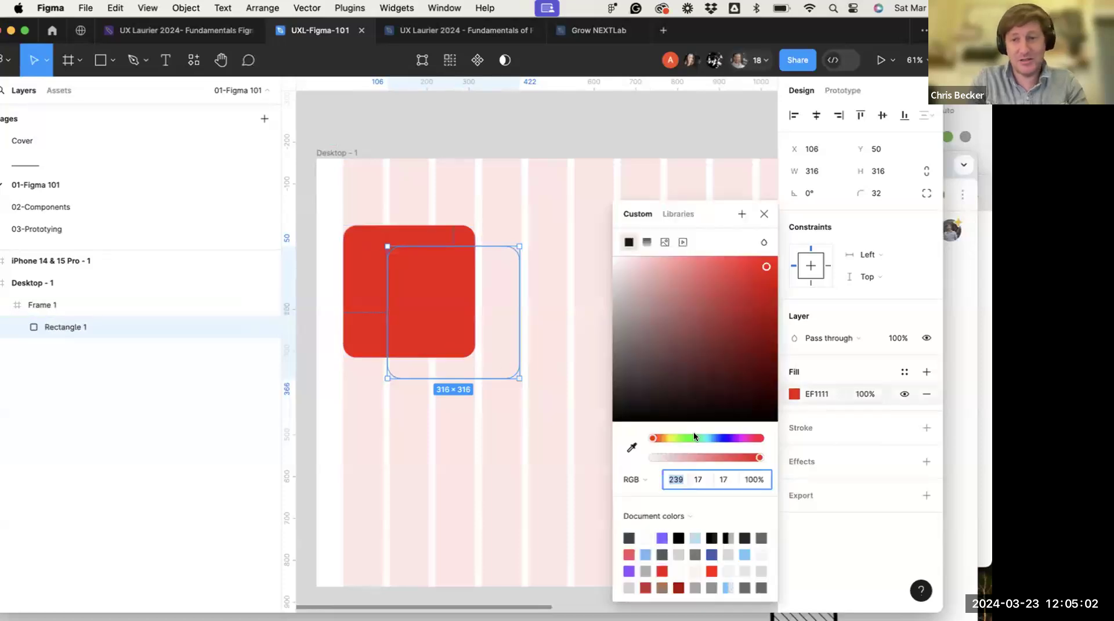
left_click(747, 345)
left_click(395, 414)
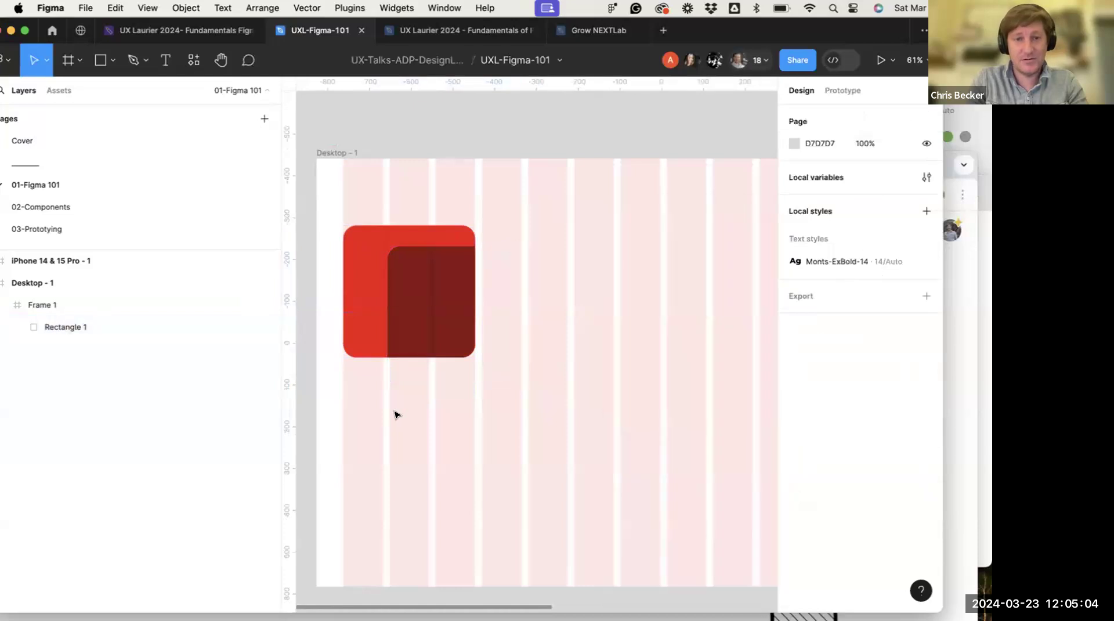
Turn off content clipping on Frame 1, the parent of the dark red rectangle
left_click(352, 261)
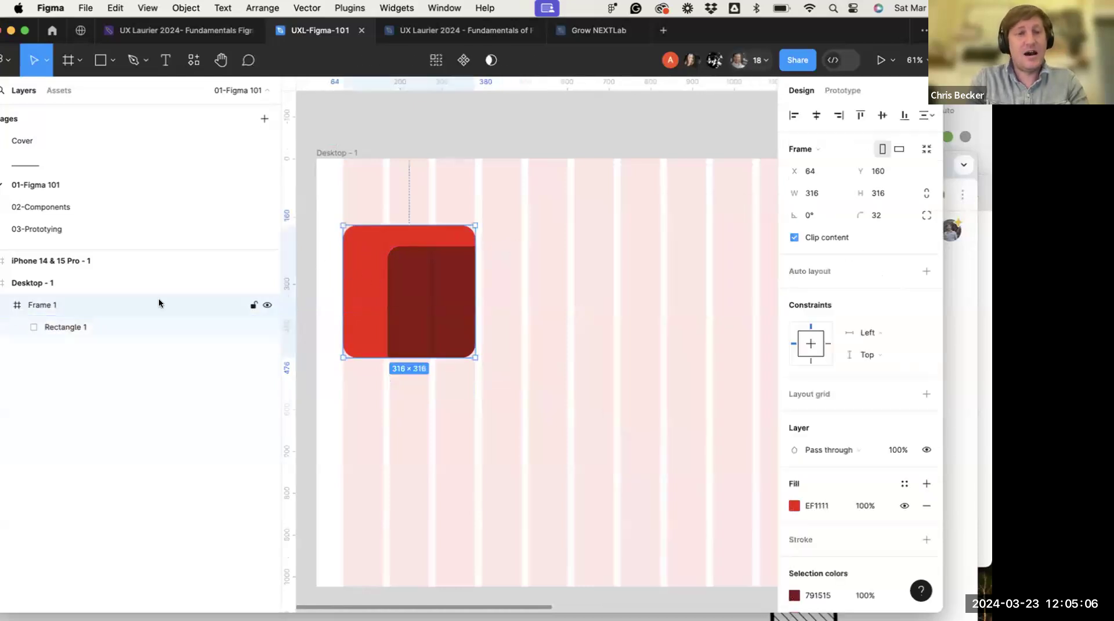
left_click(83, 326)
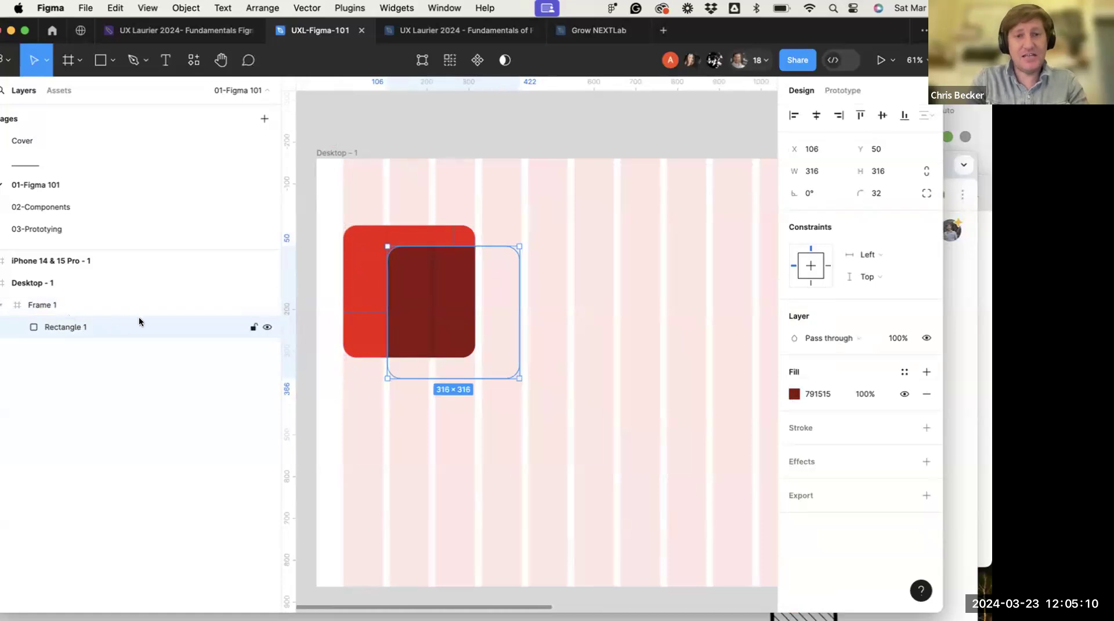
left_click(72, 305)
left_click(99, 327)
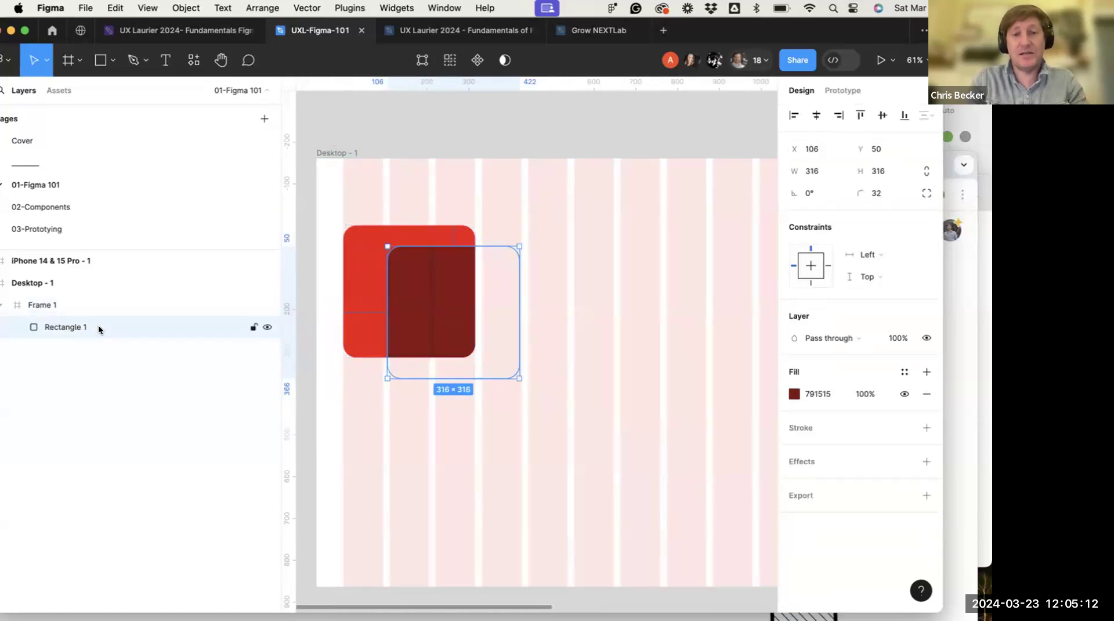
left_click(55, 302)
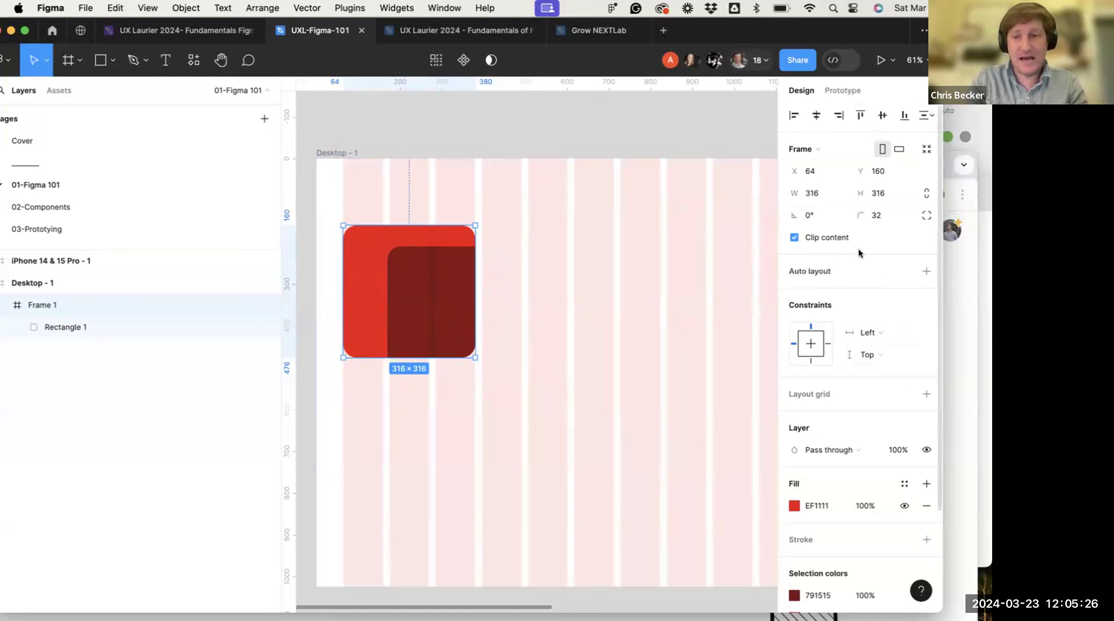
left_click(794, 238)
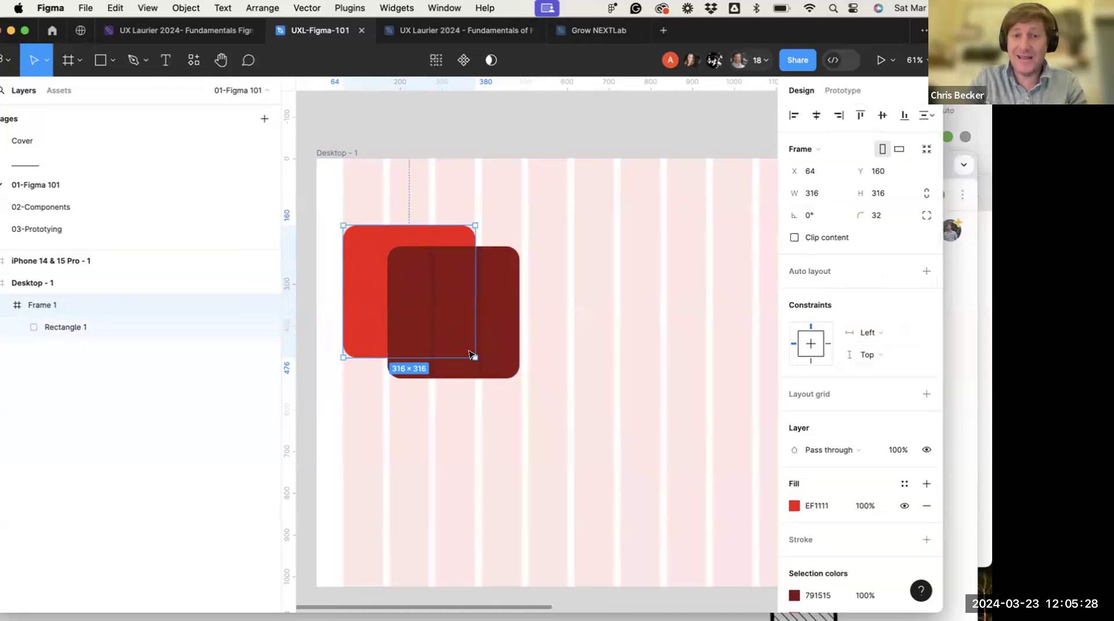
Turn content clipping back on for the red Frame 1 that contains the dark red rectangle
left_click(538, 402)
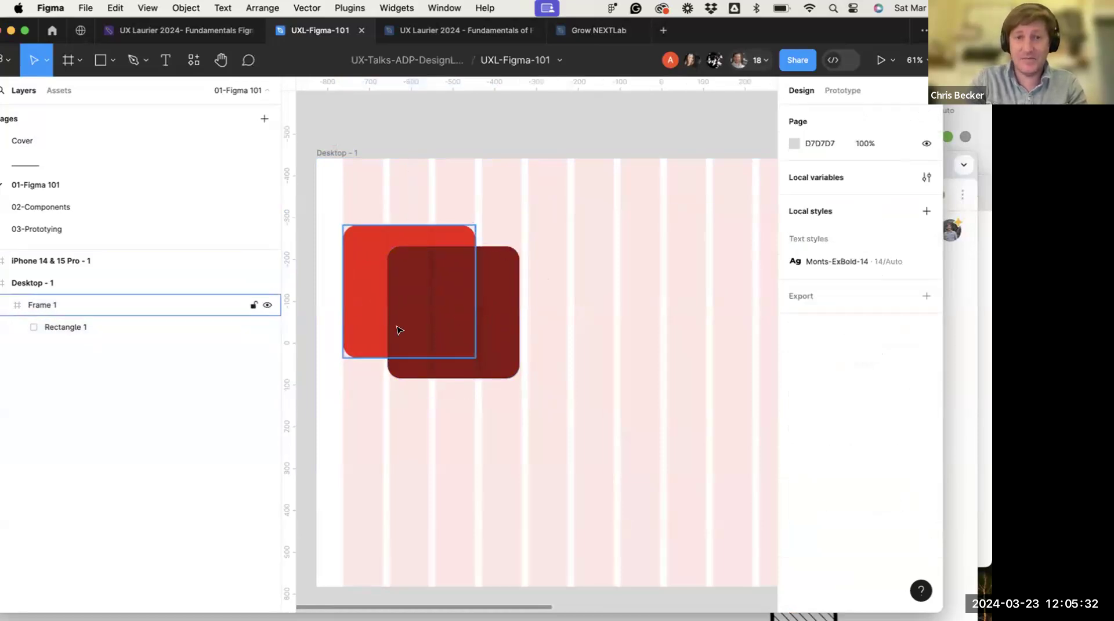
left_click(415, 279)
left_click(489, 308)
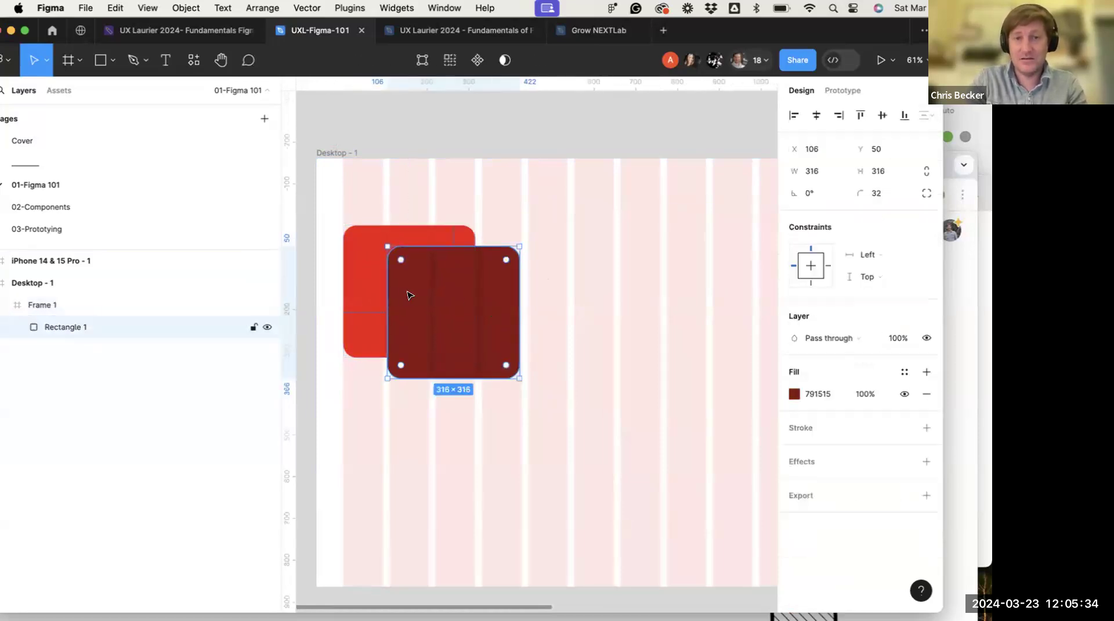
left_click(366, 258)
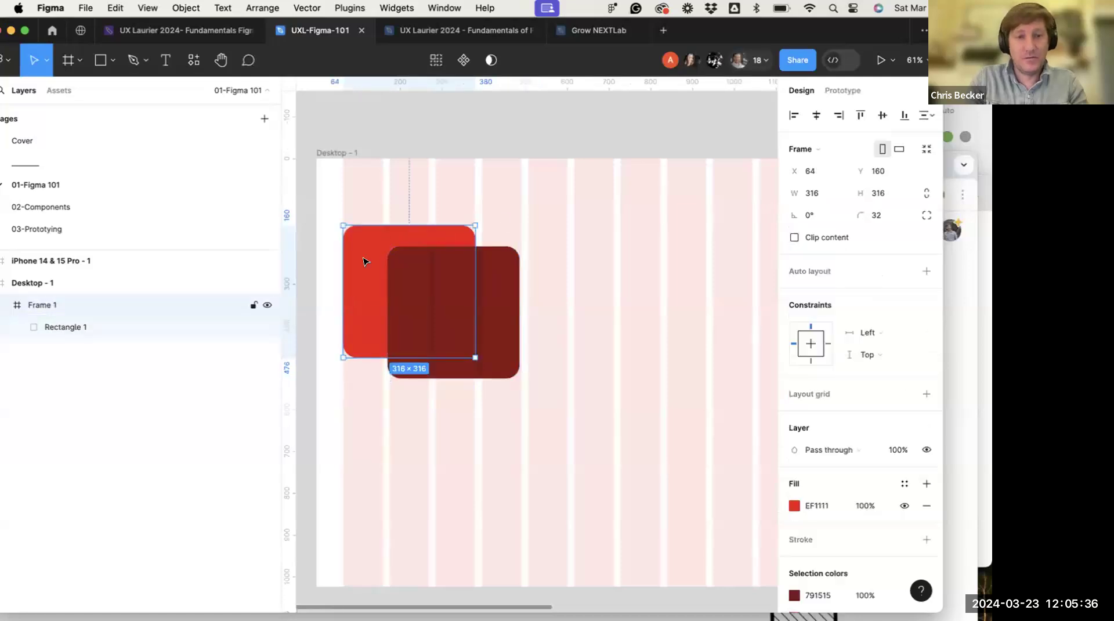
left_click(794, 237)
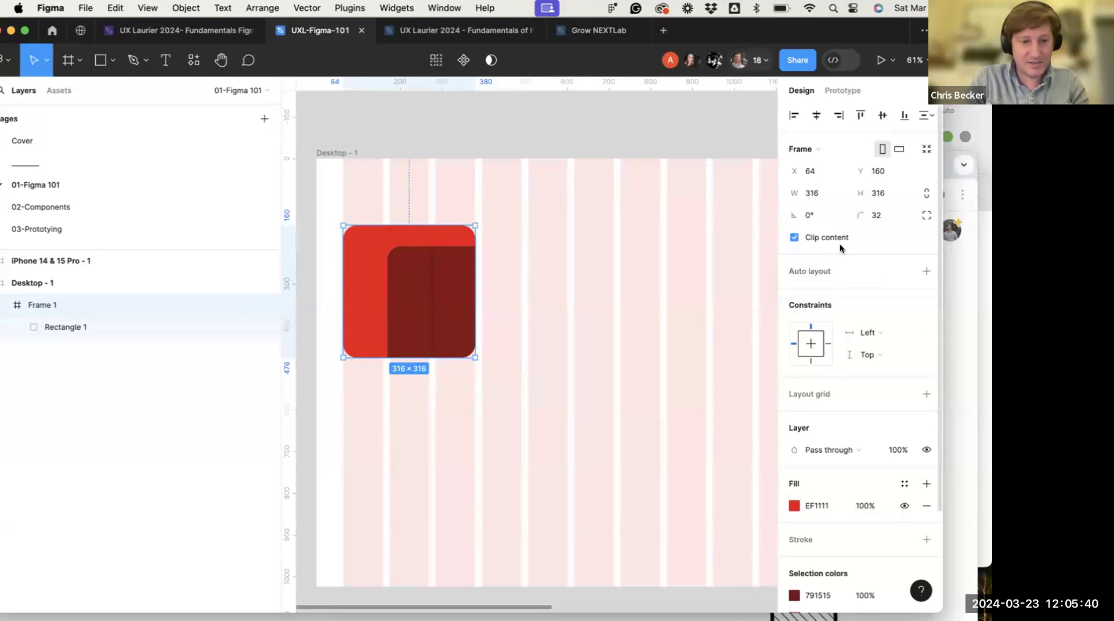
Move the dark red rectangle out of Frame 1 onto Desktop - 1 at about X 620, Y 182
left_click(428, 331)
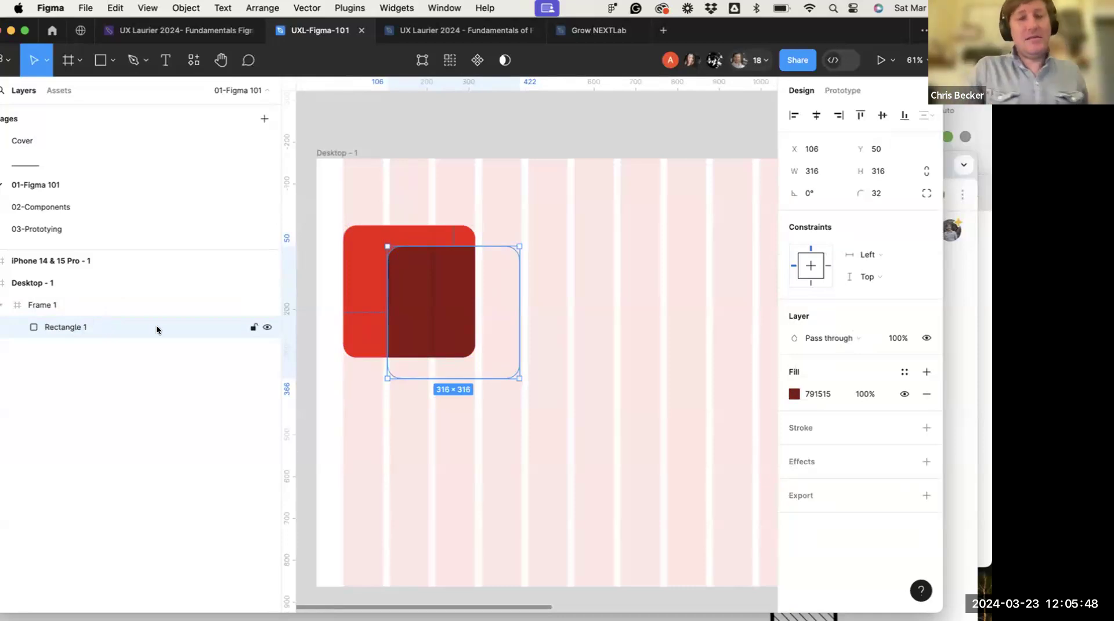
left_click(71, 305)
left_click_drag(429, 299, 618, 289)
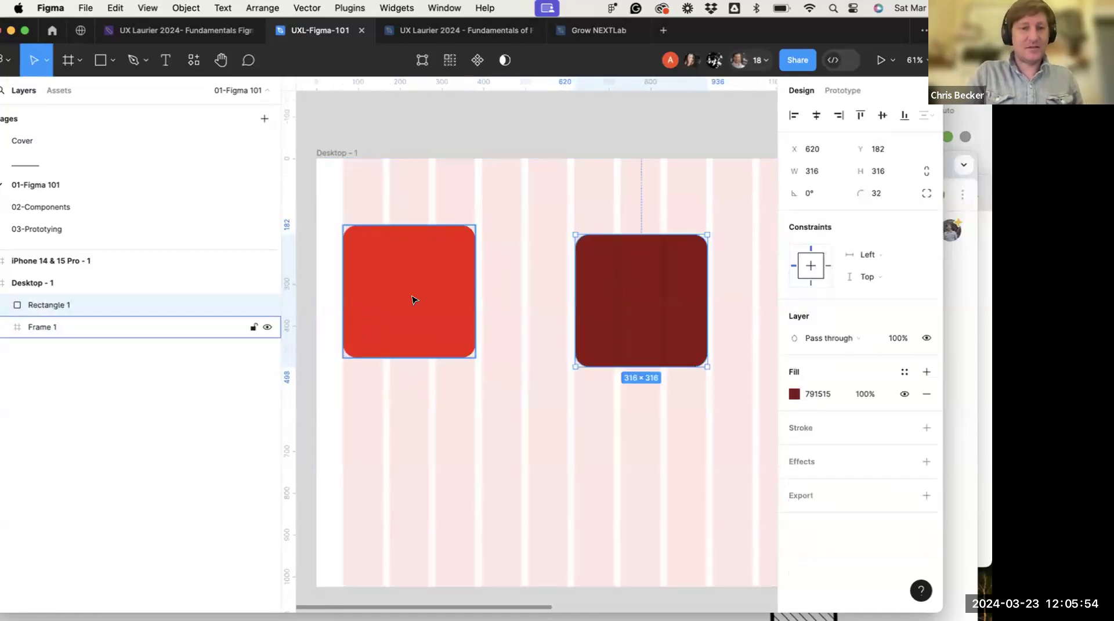
Add the text "HI I;m a frame" inside the red Frame 1 at about X 67, Y 86
left_click(413, 299)
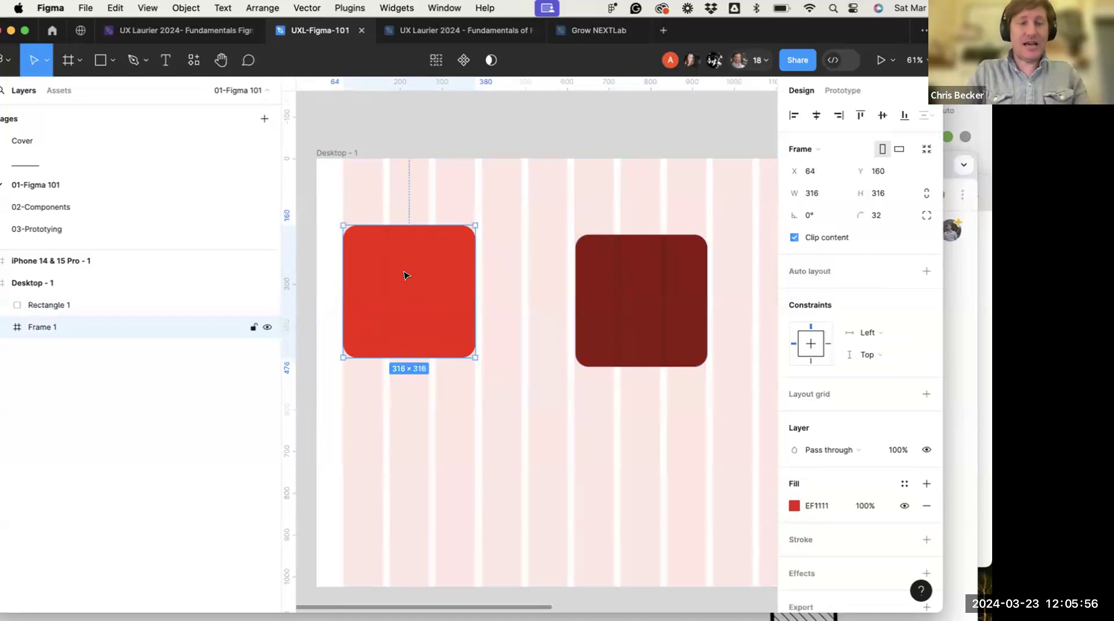
key("t")
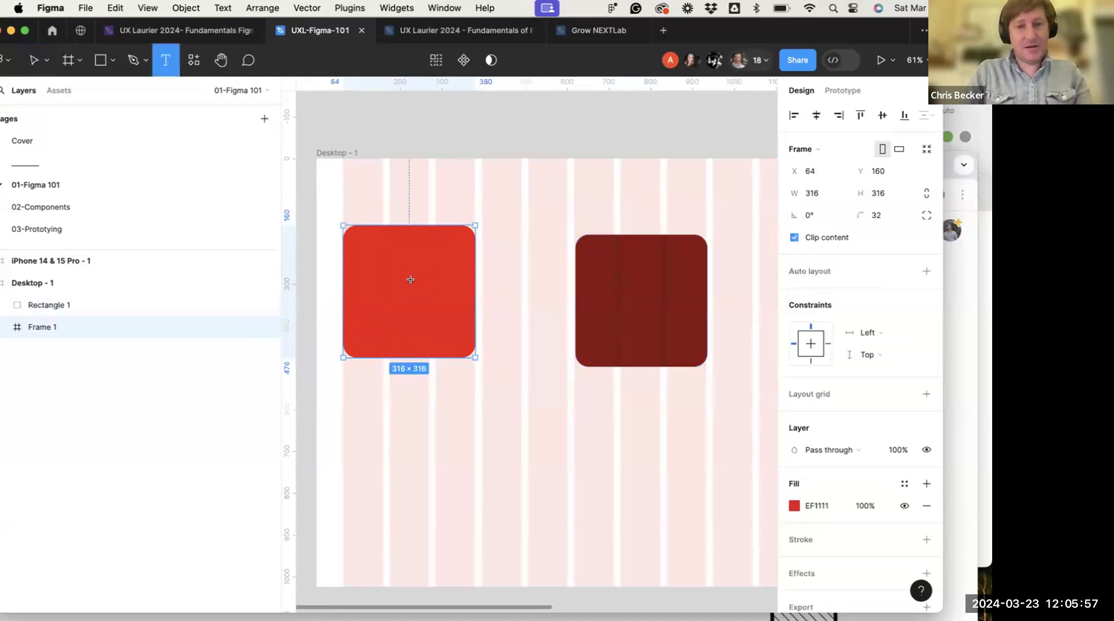
left_click(369, 260)
type("HI I")
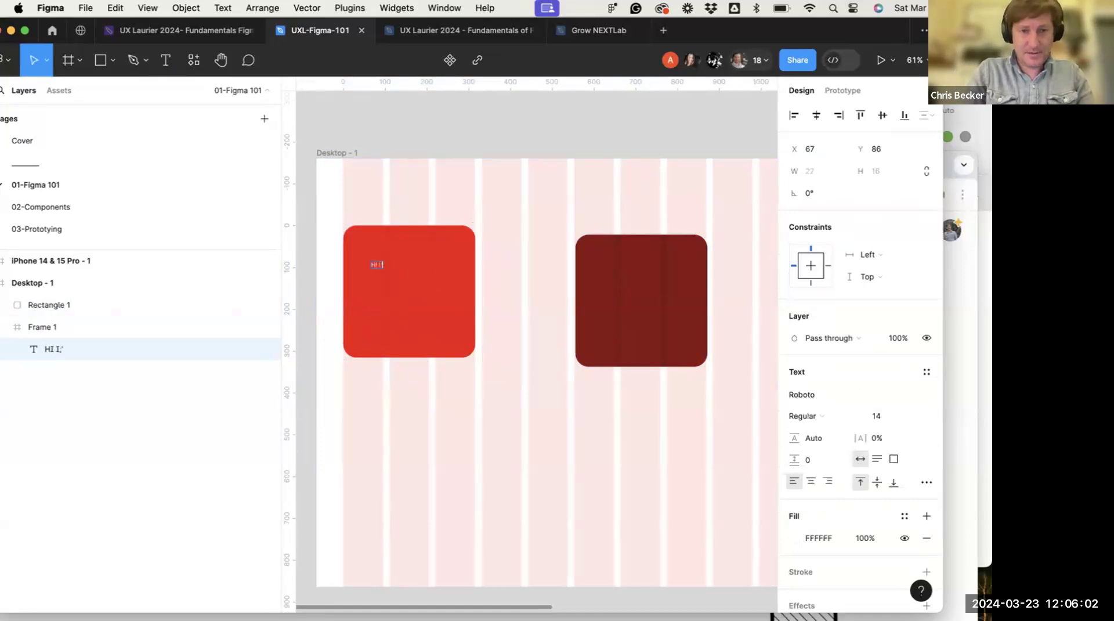
key("BackSpace")
key("BackSpace")
type("m")
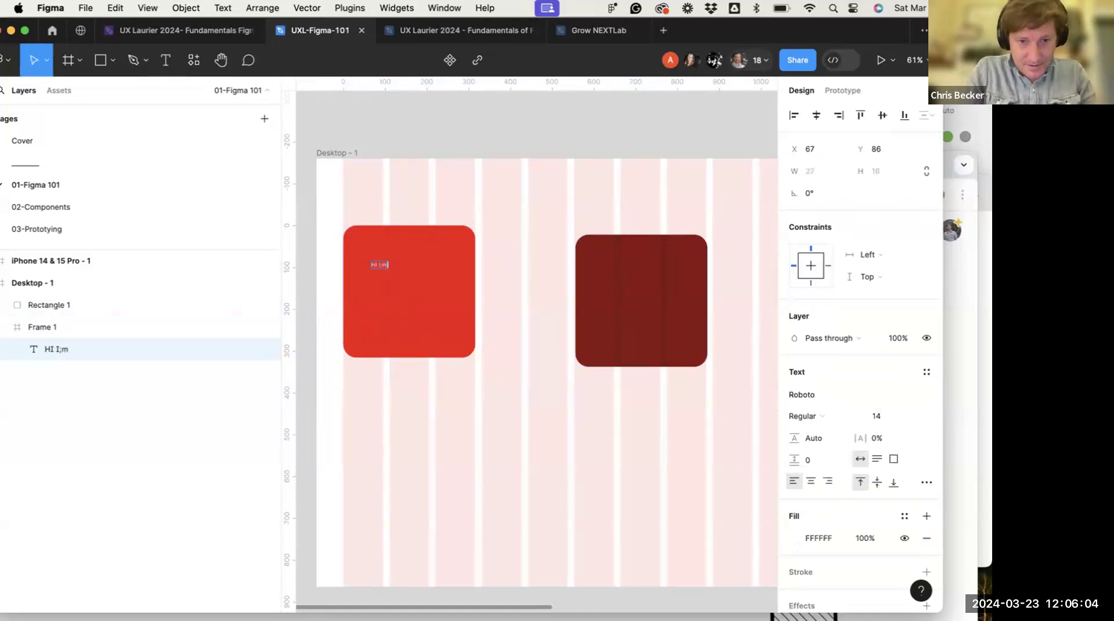
type(" a fram")
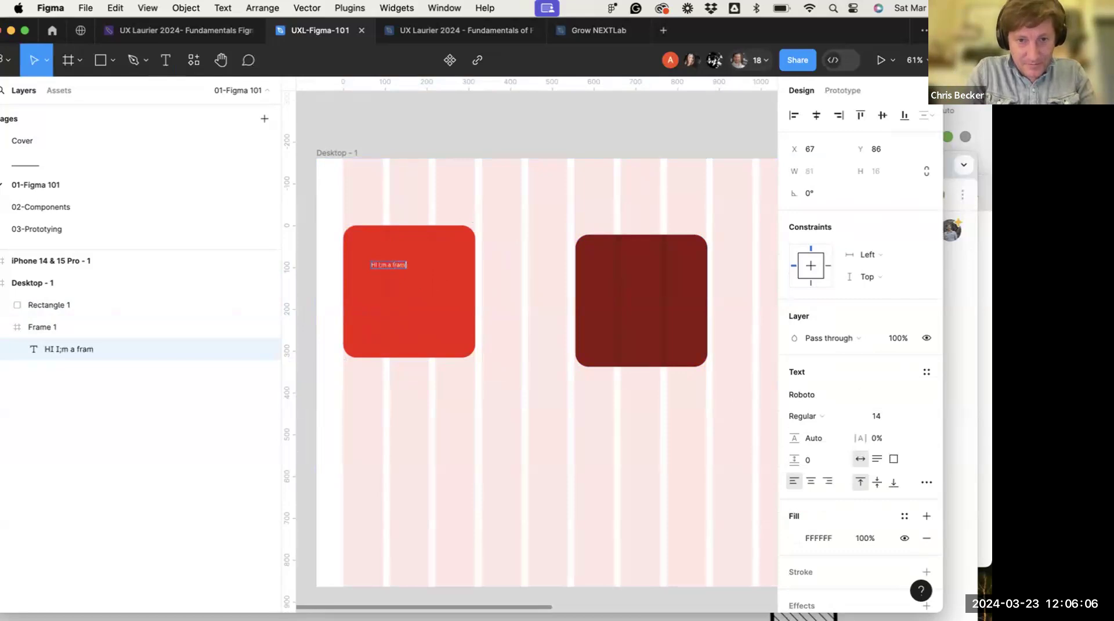
type("e")
key("Escape")
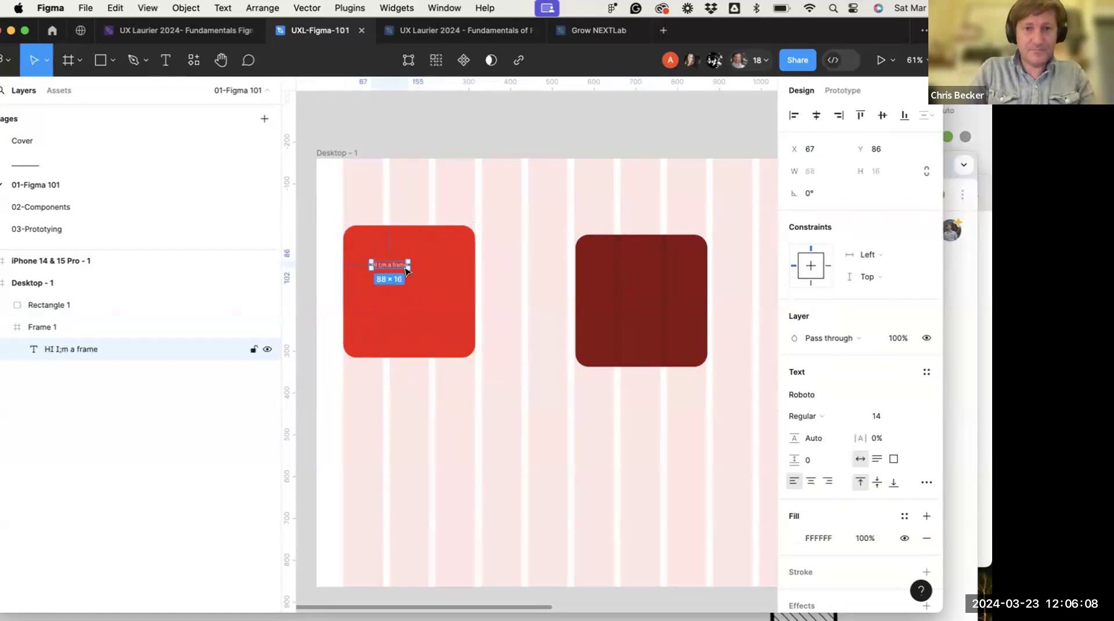
mouse_move(407, 265)
left_mouse_down()
mouse_move(576, 265)
mouse_move(402, 271)
left_mouse_up()
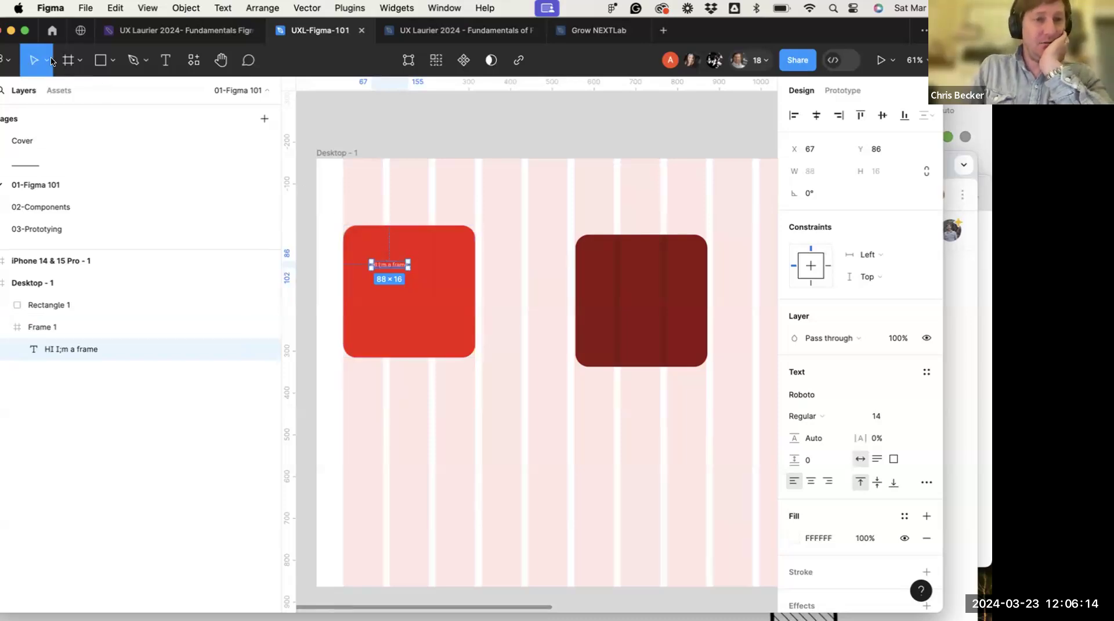
Shift the application window so its whole layer list shows, and look over the frame and move tool variants
left_click_drag(36, 24, 59, 25)
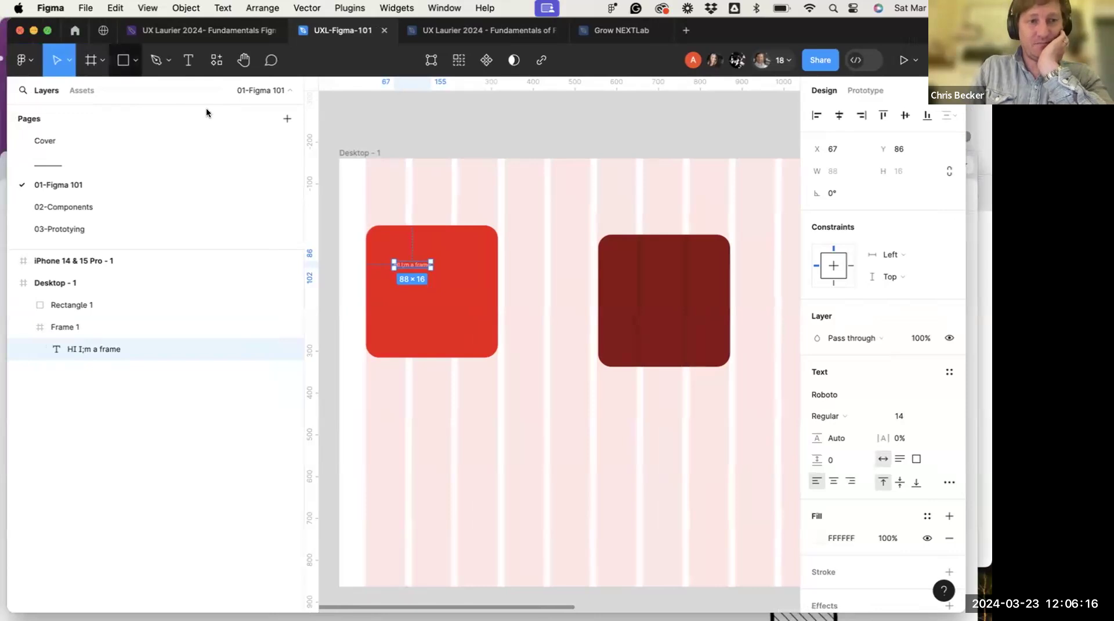
left_click(102, 60)
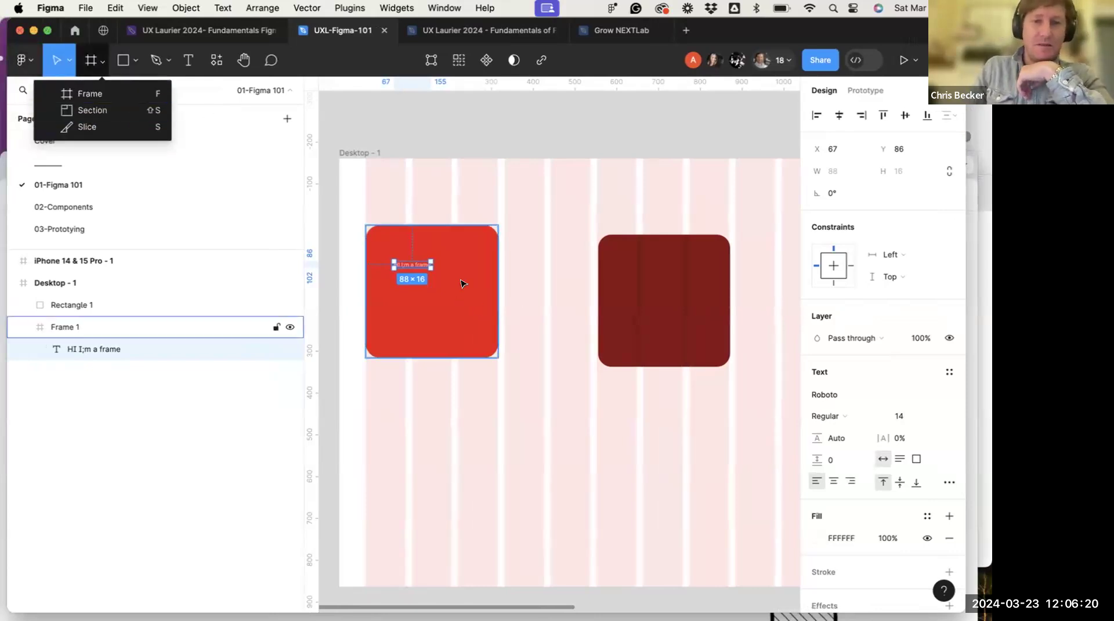
left_click(68, 61)
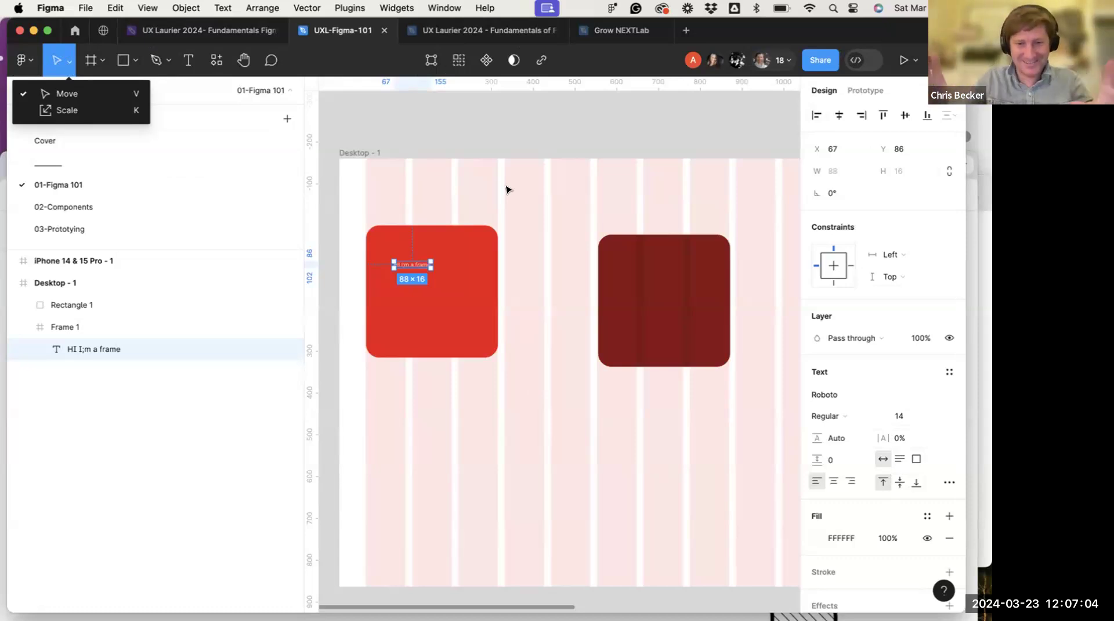
scroll(607, 300, "right", 3)
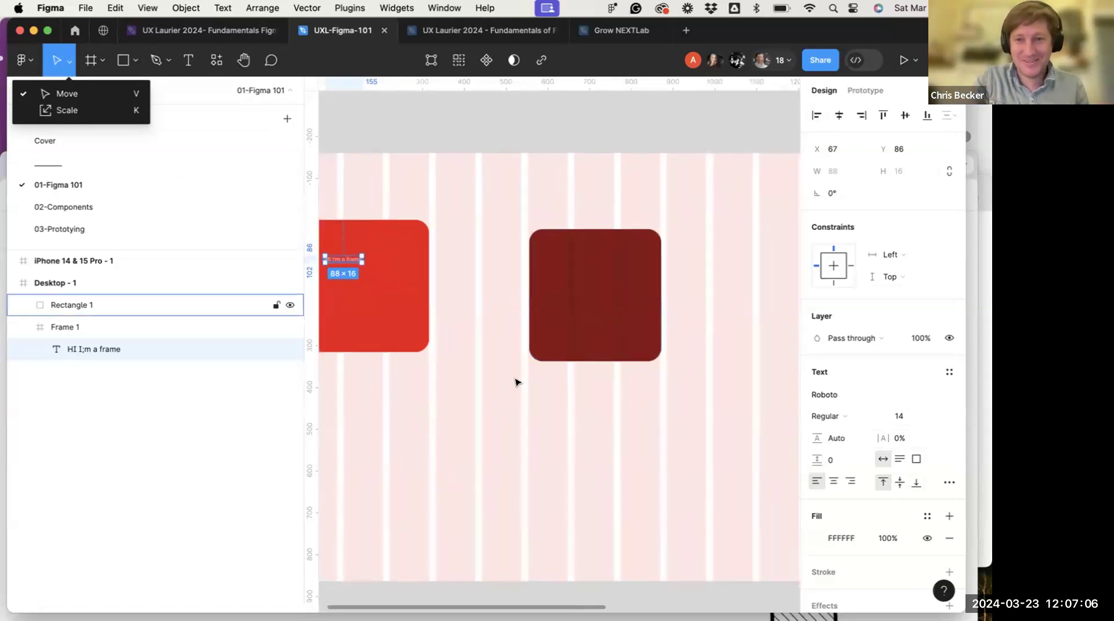
key("Escape")
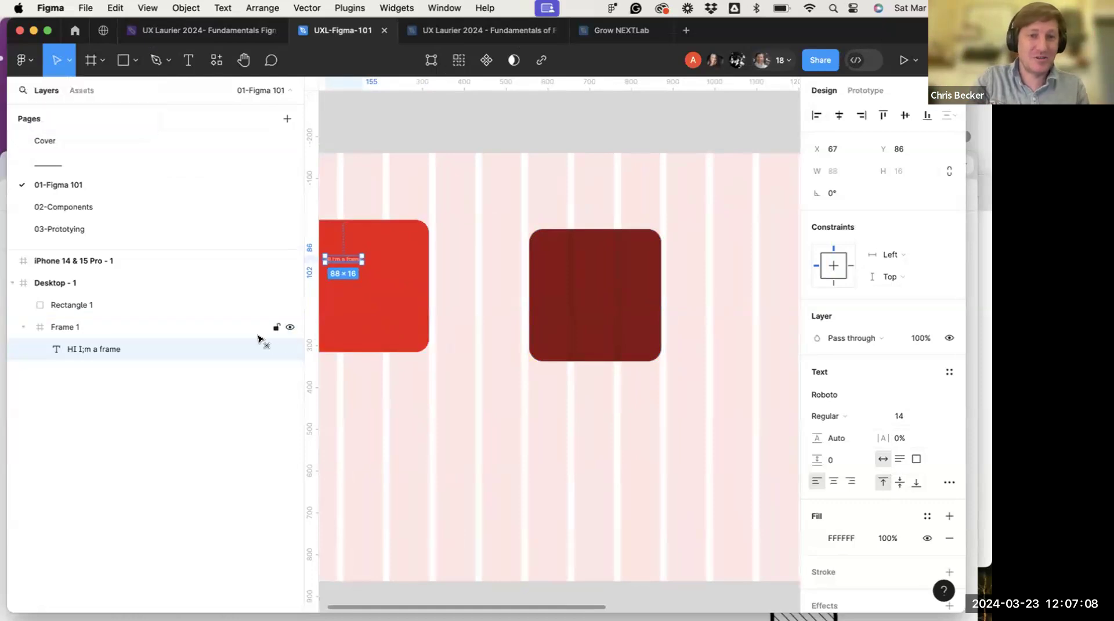
key("Escape")
key("Escape")
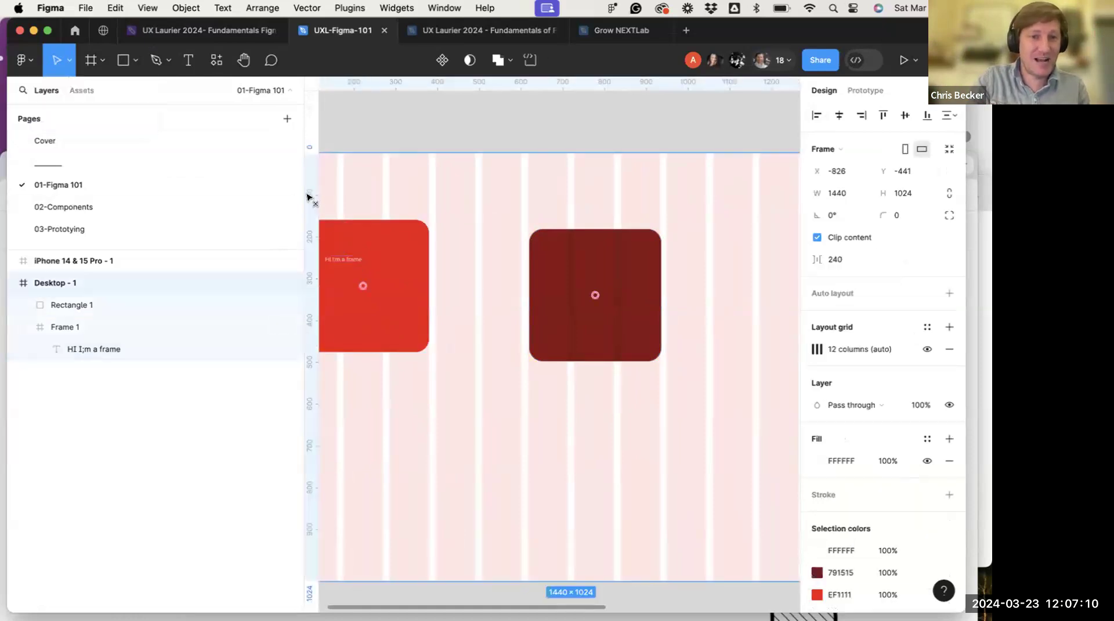
left_click_drag(314, 168, 341, 168)
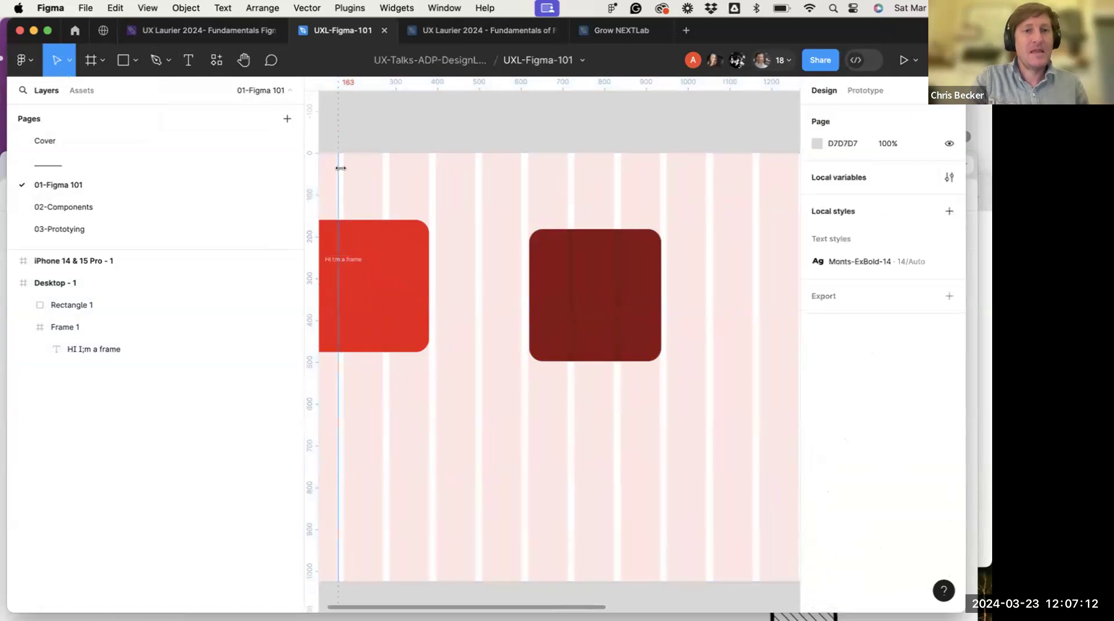
left_click(418, 207)
key("Escape")
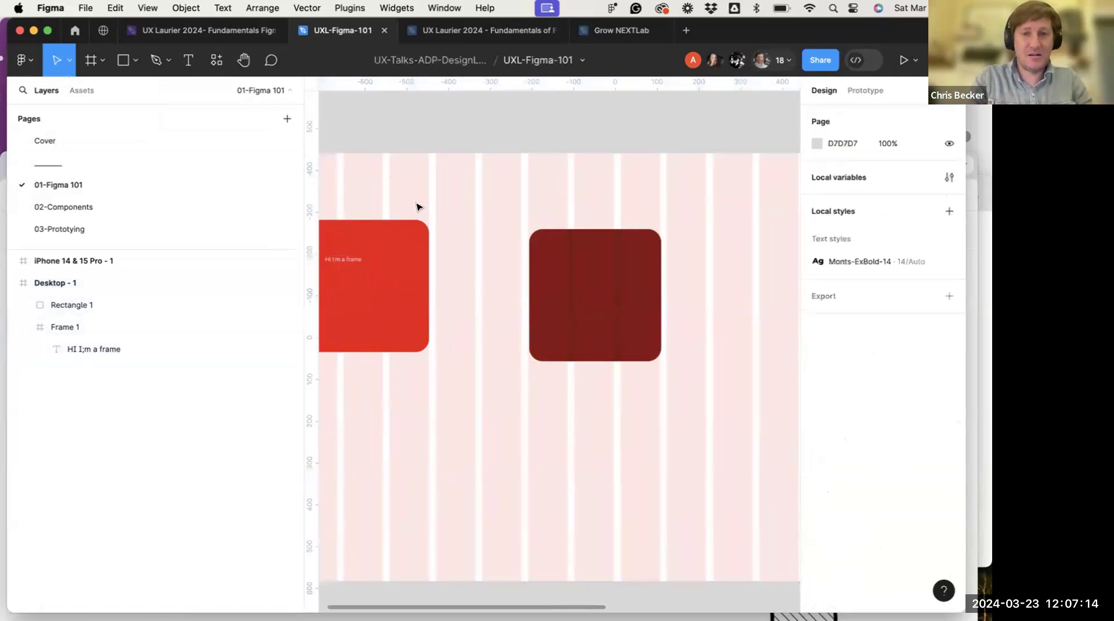
Hide the interface to view the Desktop and iPhone frames side by side, and restore it
scroll(418, 207, "down", 2)
scroll(417, 206, "right", 3)
scroll(417, 207, "down", 1)
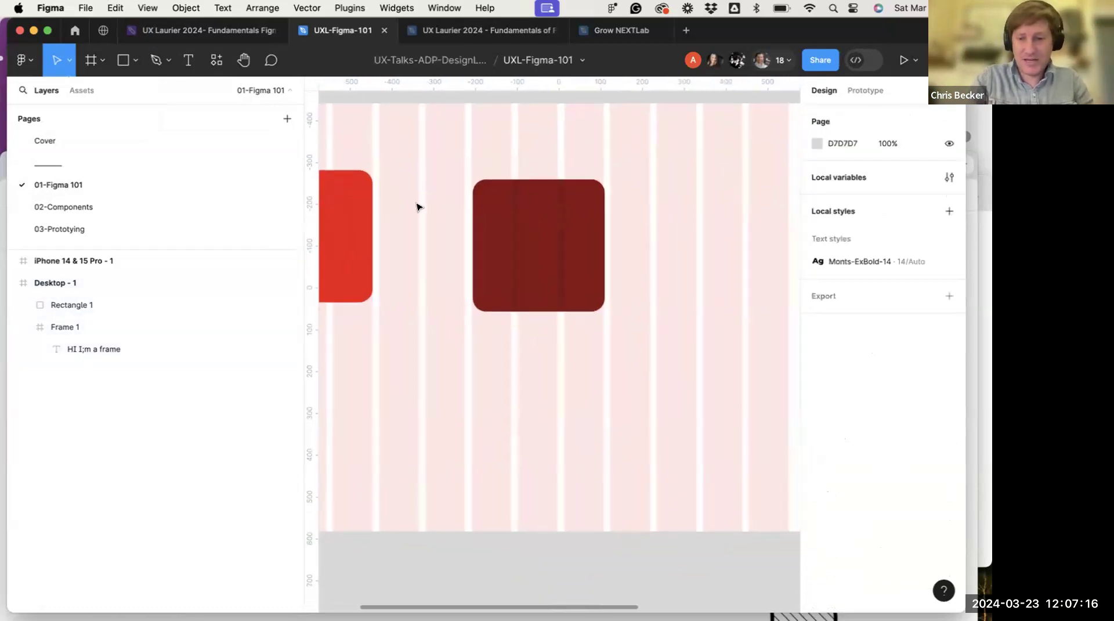
key("super+backslash")
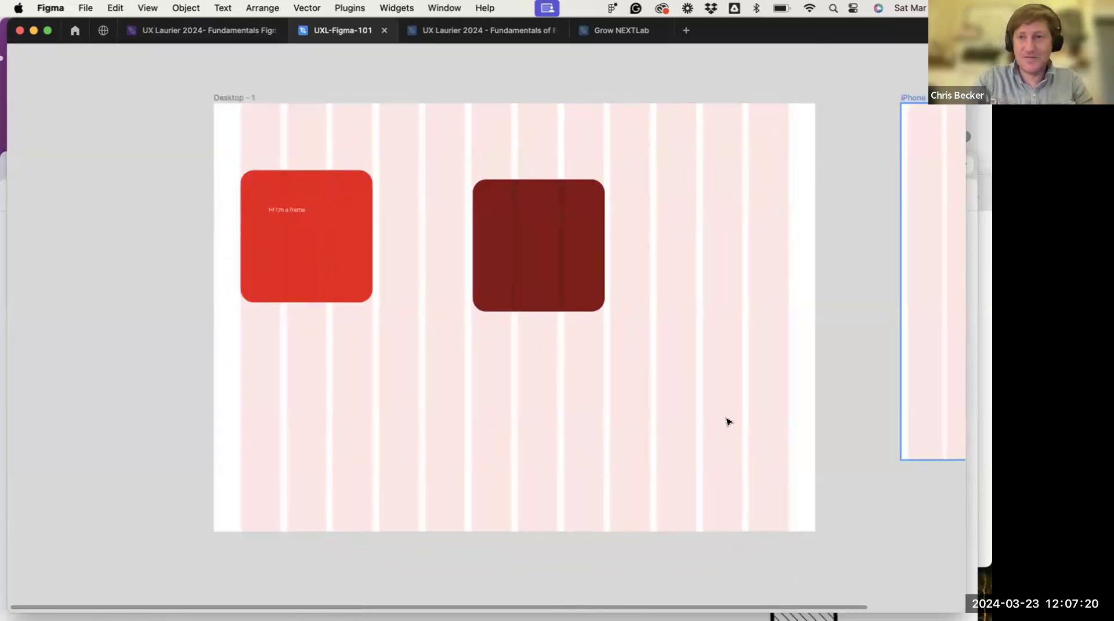
scroll(323, 348, "right", 3)
scroll(323, 349, "down", 2)
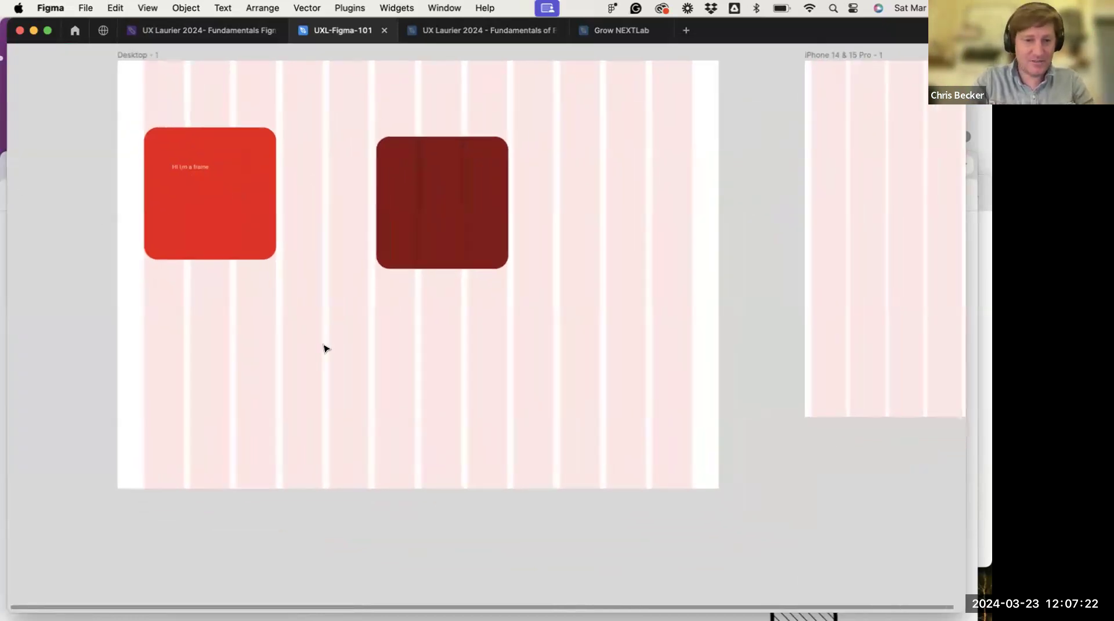
scroll(324, 348, "up", 4)
key("super+backslash")
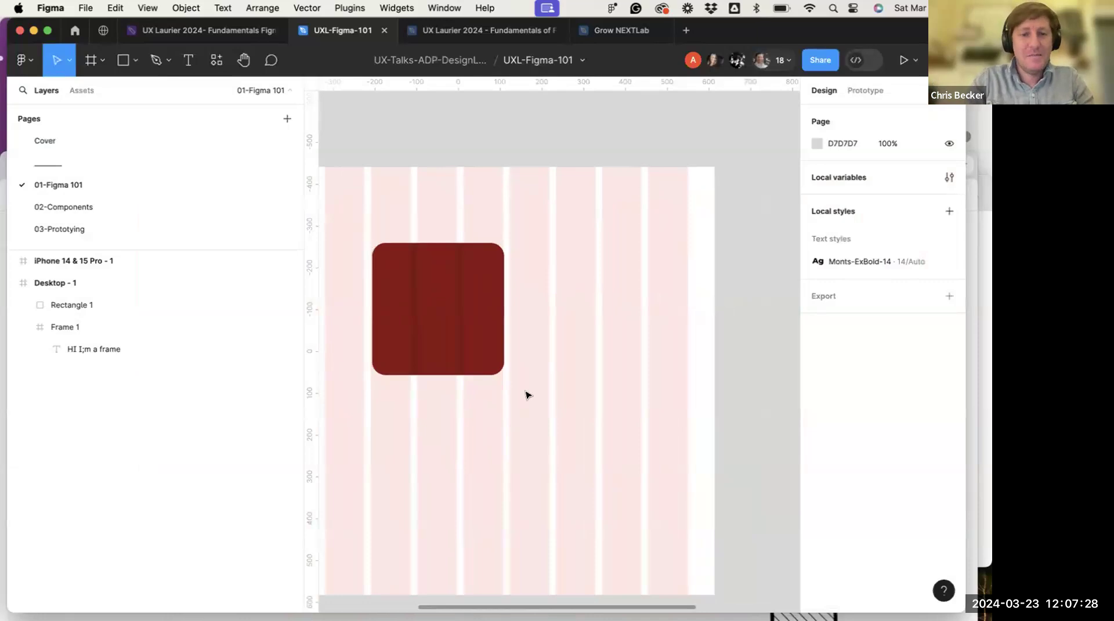
Hide the interface again for a closer look at the red frame and dark red rectangle, and bring it back
scroll(539, 395, "left", 1)
scroll(539, 396, "left", 1)
scroll(539, 396, "down", 1)
scroll(538, 395, "left", 10)
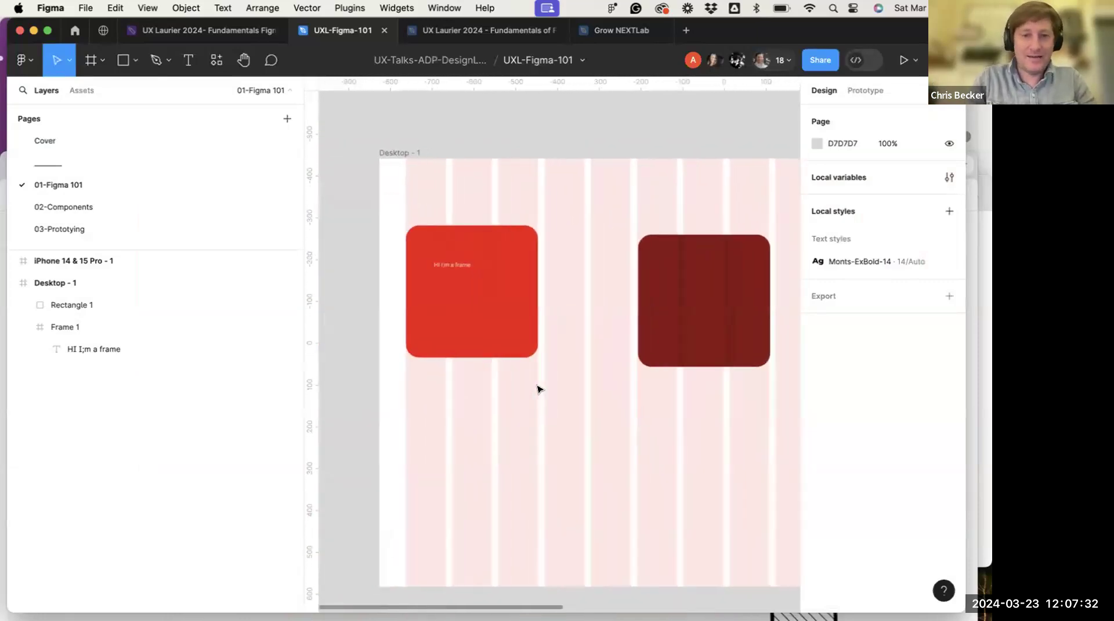
scroll(543, 371, "right", 3)
scroll(543, 371, "down", 1)
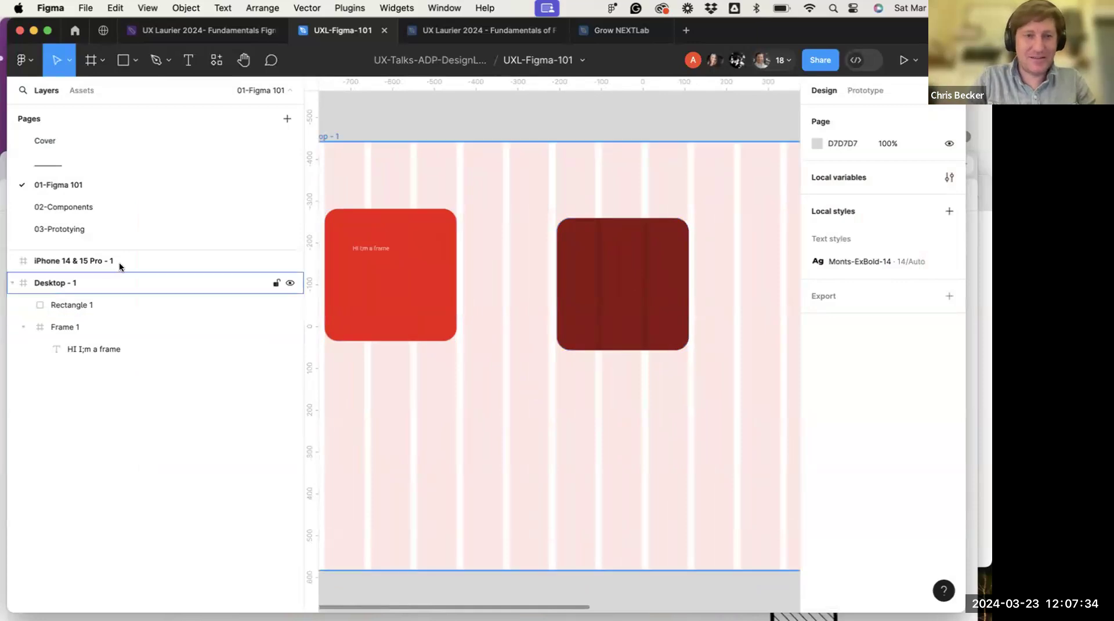
left_click(414, 280)
left_click(462, 227)
key("super+backslash")
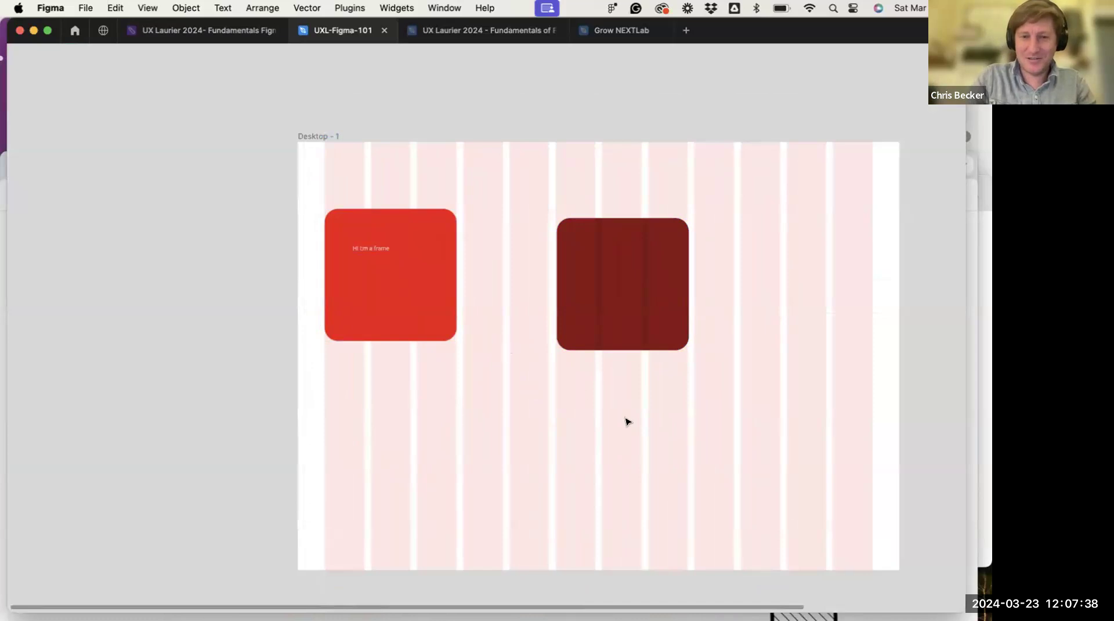
scroll(416, 350, "up", 3)
left_click(340, 155)
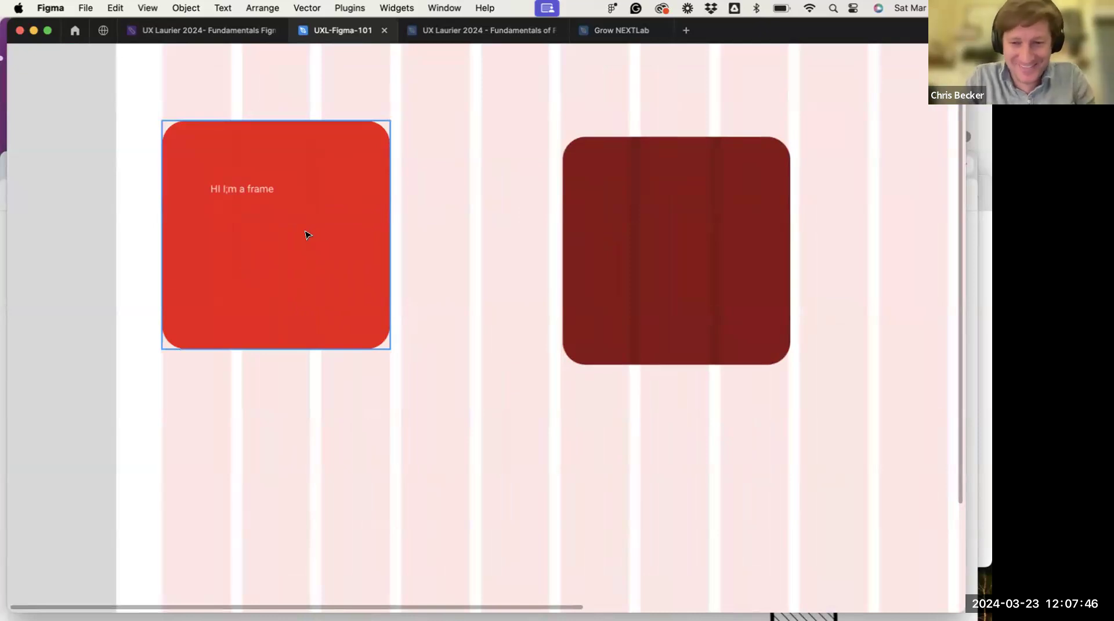
scroll(306, 233, "down", 2)
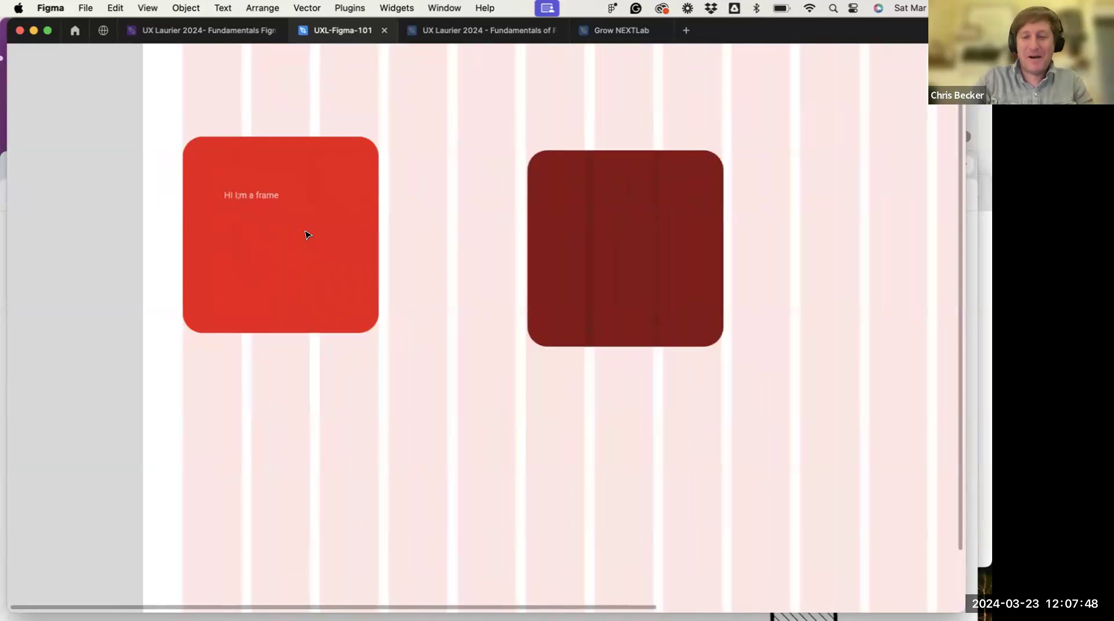
key("Escape")
key("ctrl+backslash")
scroll(427, 293, "left", 3)
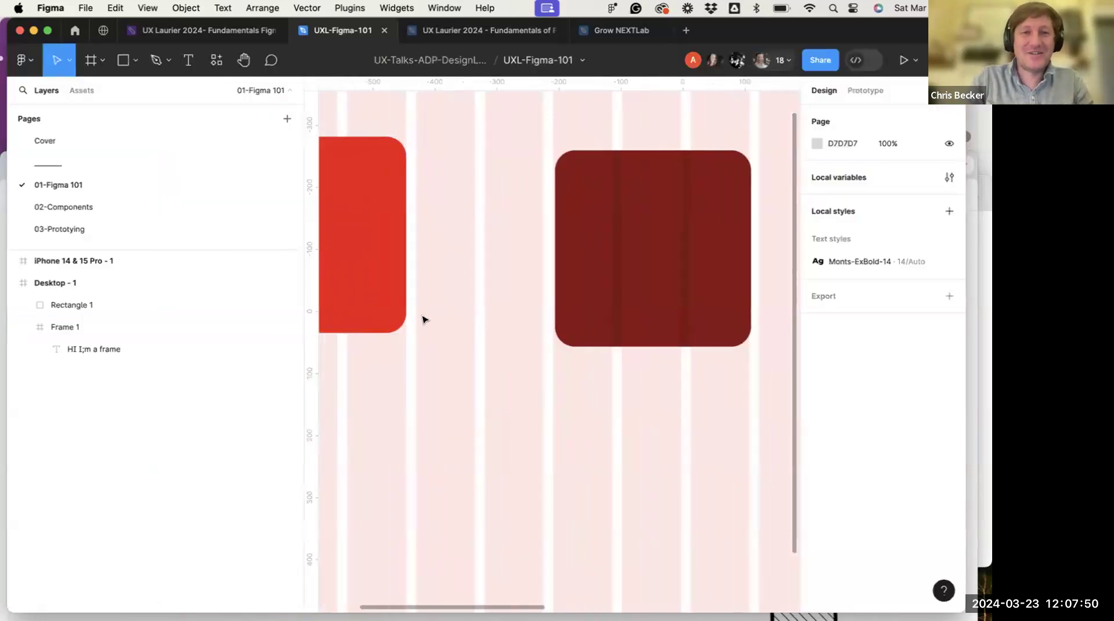
Delete the dark red Rectangle 1 from the Desktop - 1 frame
scroll(412, 330, "down", 2)
scroll(415, 333, "down", 3)
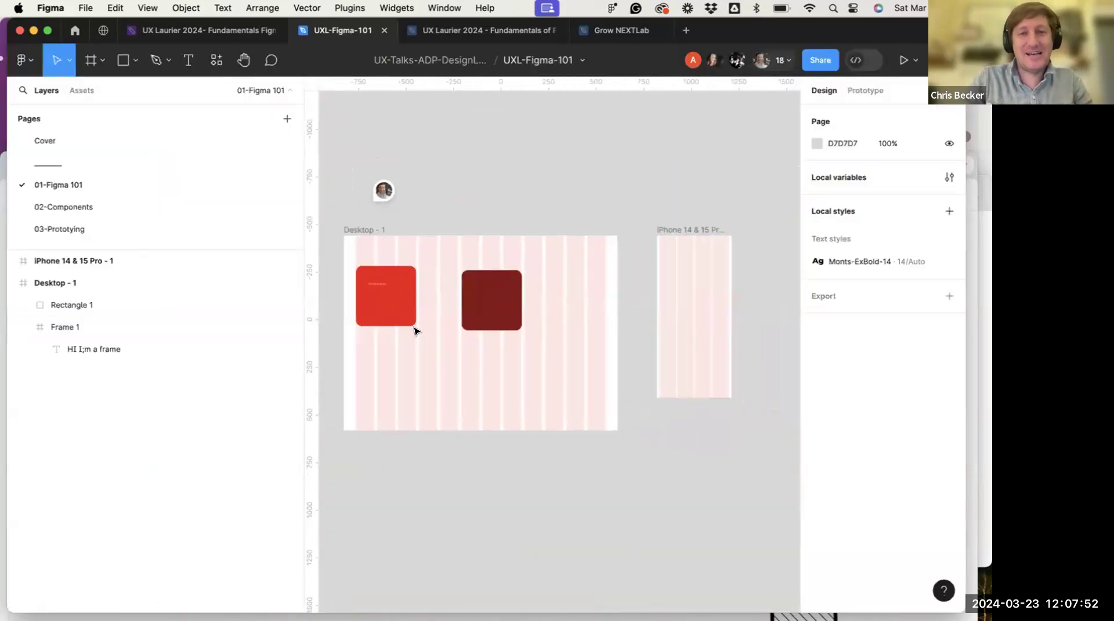
scroll(429, 325, "left", 2)
scroll(415, 322, "up", 2)
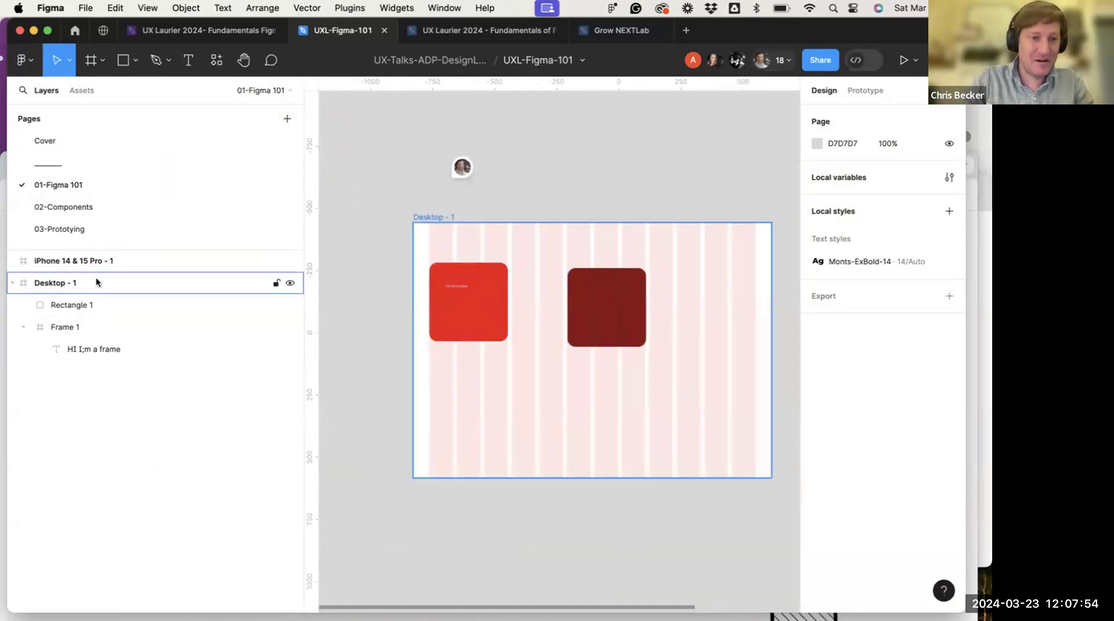
left_click(94, 303)
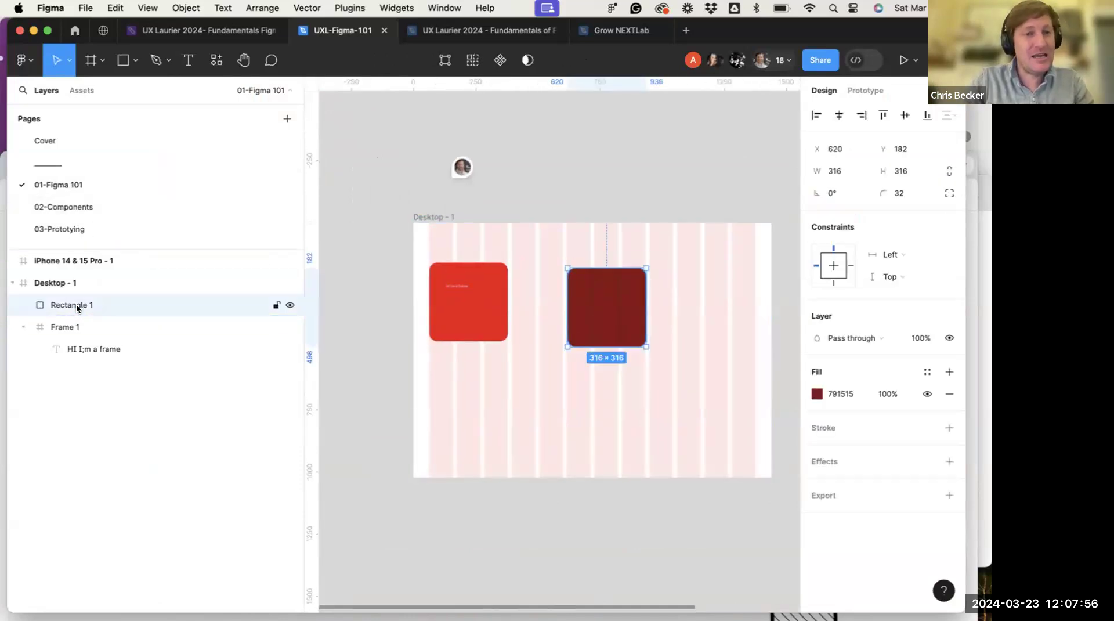
key("Delete")
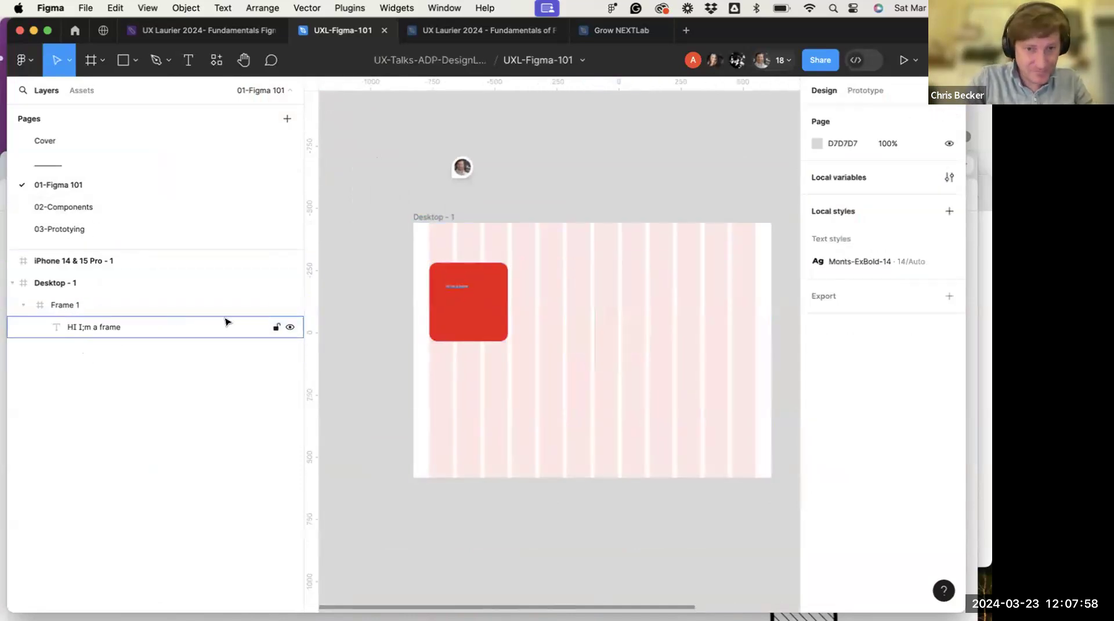
Undo the deletion of the dark red Rectangle 1, and toggle its visibility off and back on
key("super+z")
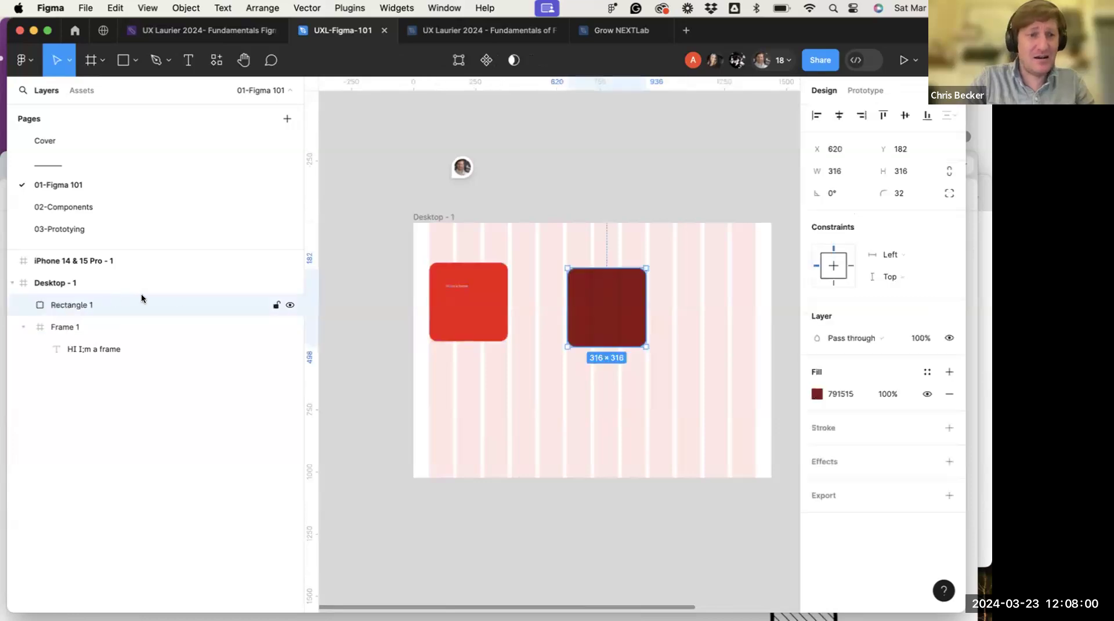
left_click(290, 304)
left_click(124, 300)
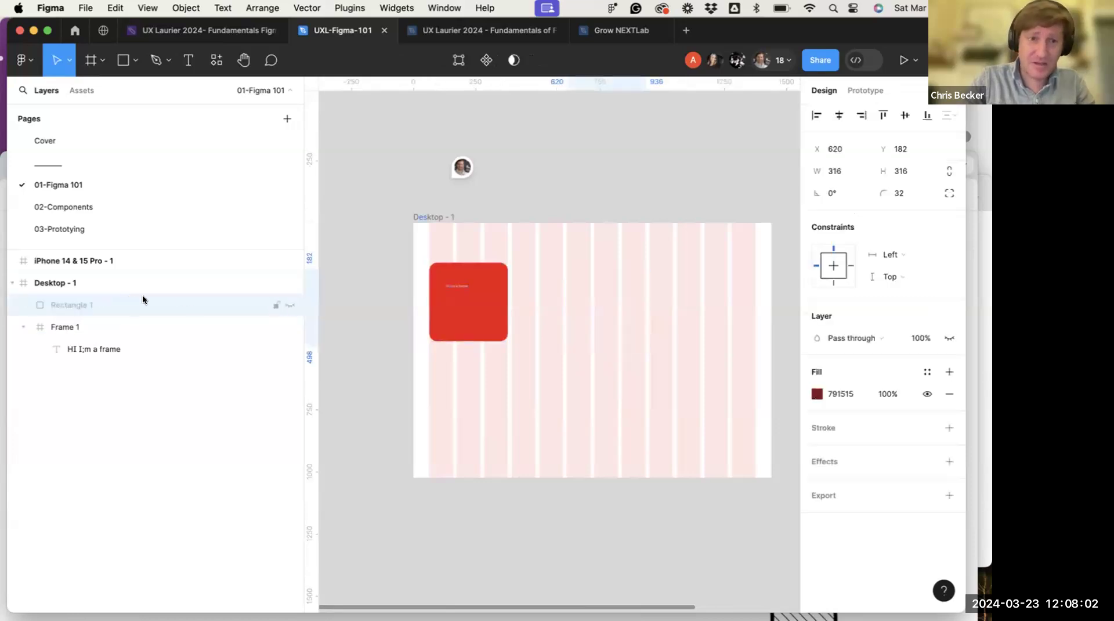
left_click(290, 305)
left_click(290, 305)
left_click(289, 305)
Move the dark red rectangle out of the Desktop - 1 frame and place it across the frame's upper edge at about X -176, Y -630
left_click_drag(588, 286, 605, 147)
left_click(425, 217)
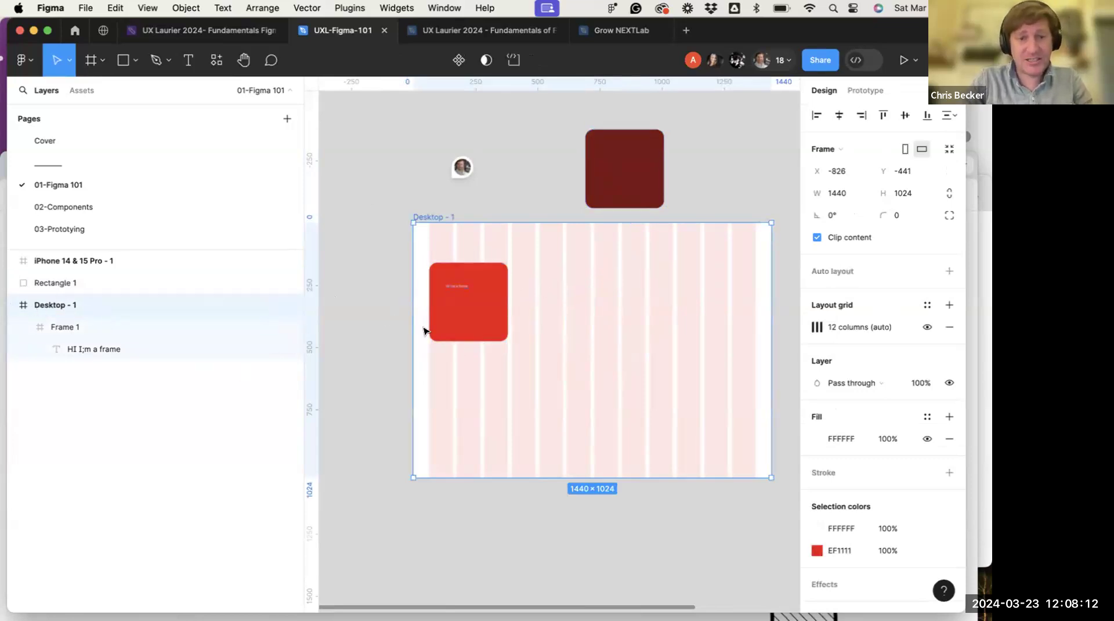
left_click_drag(637, 156, 627, 203)
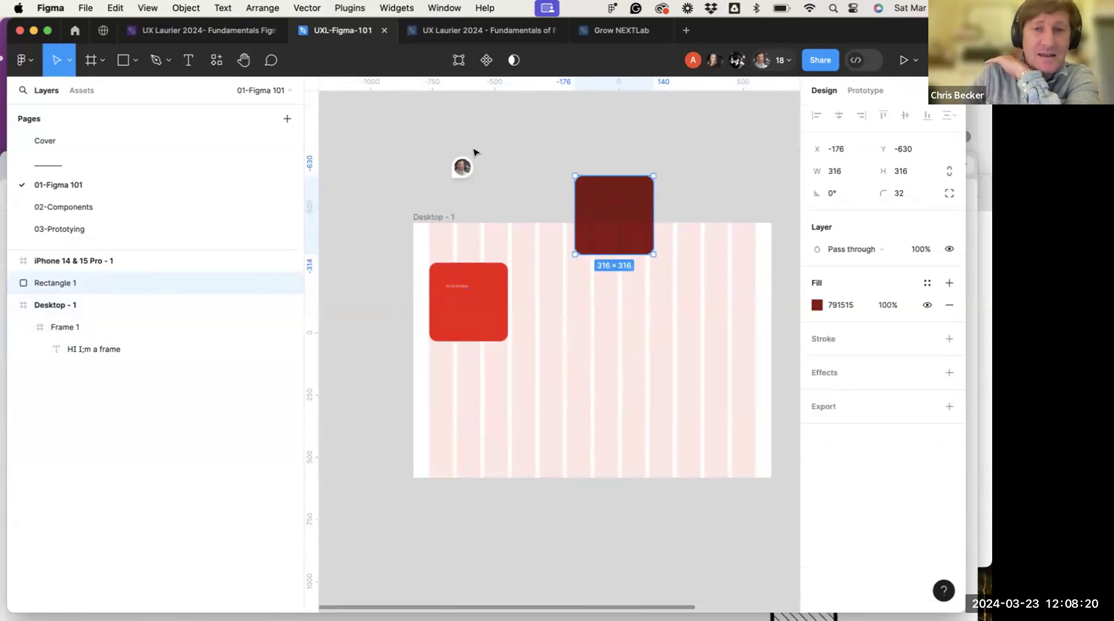
left_click(435, 217)
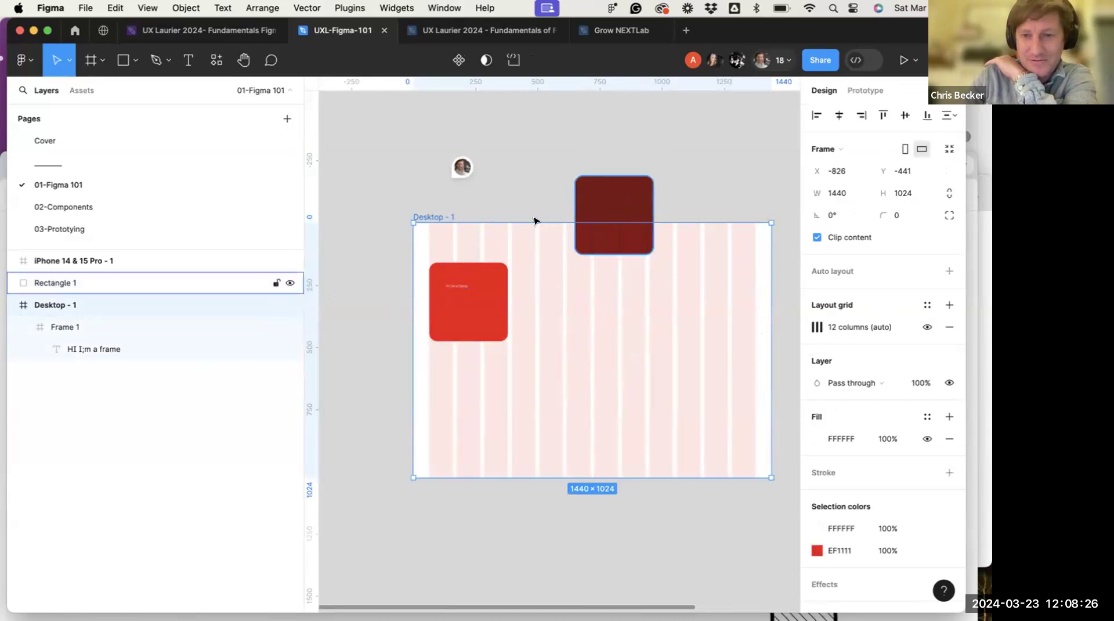
left_click(490, 202)
left_click(431, 218)
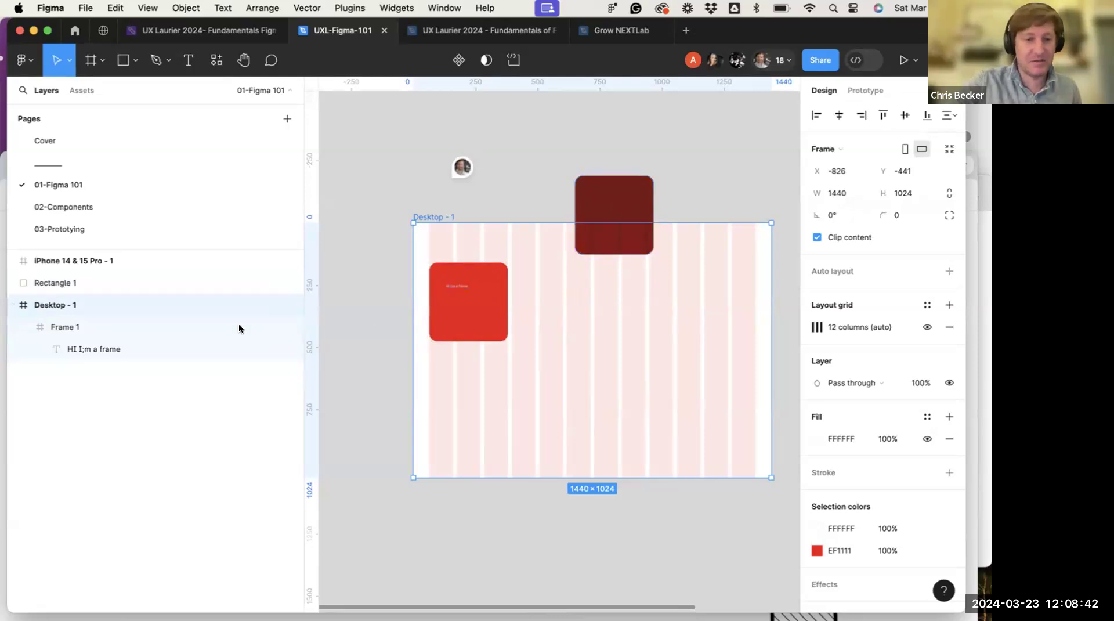
Nest Rectangle 1 inside the Desktop - 1 frame and turn off Clip content for that frame
left_click_drag(58, 286, 54, 315)
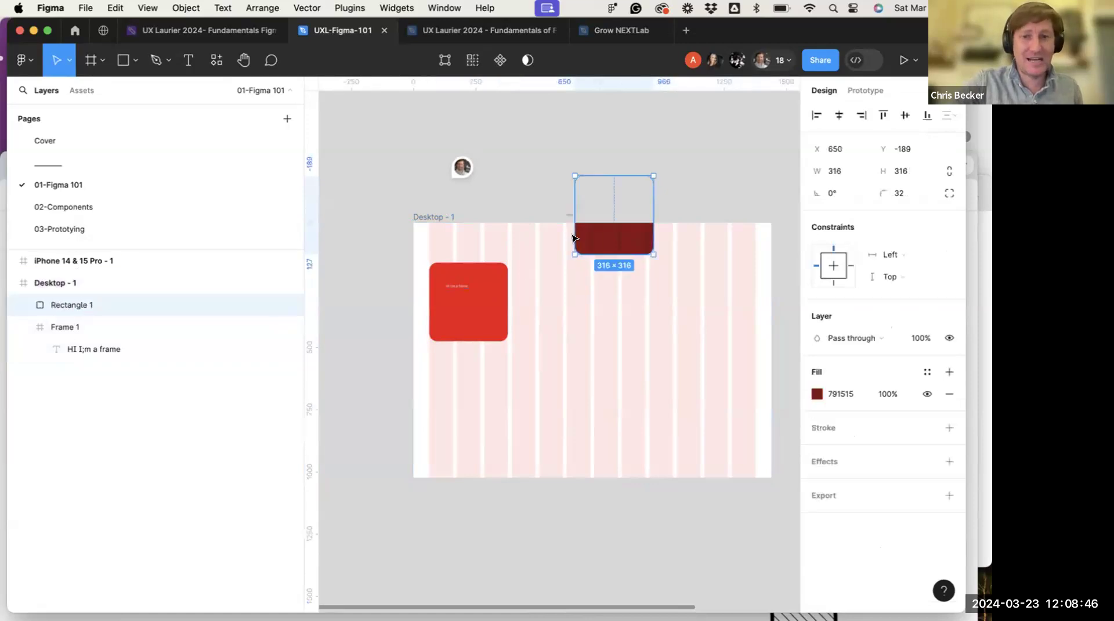
left_click(432, 217)
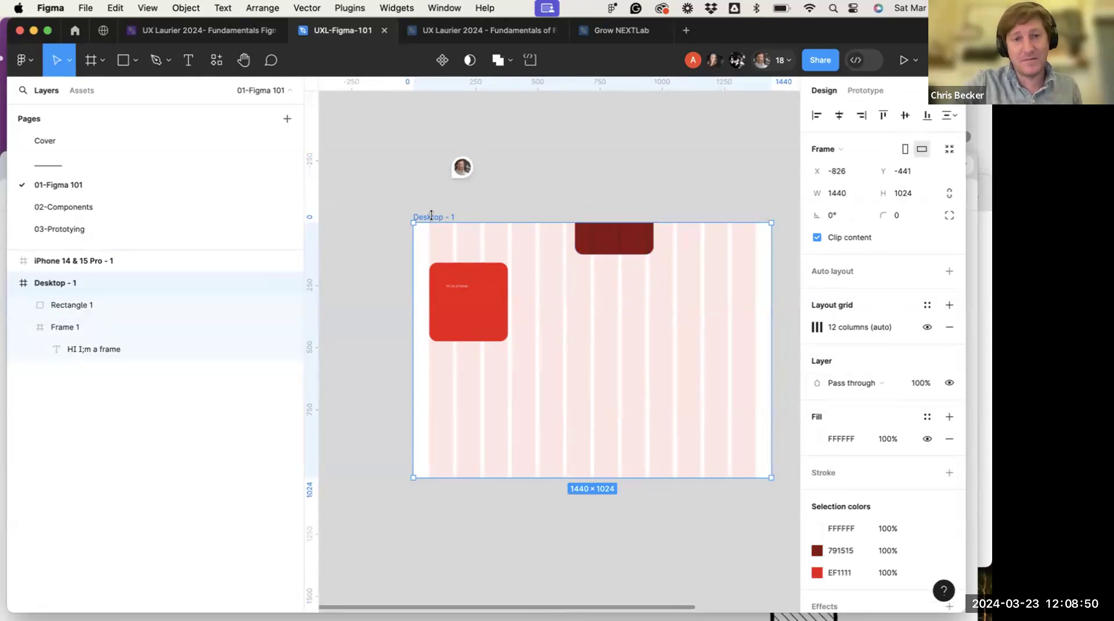
left_click(817, 238)
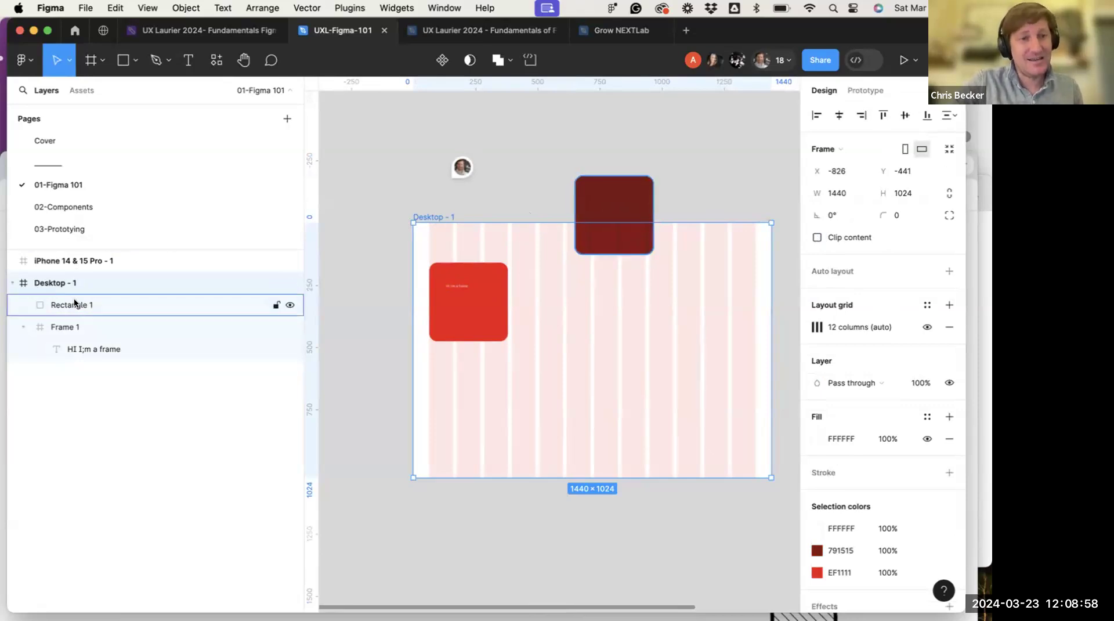
double_click(64, 285)
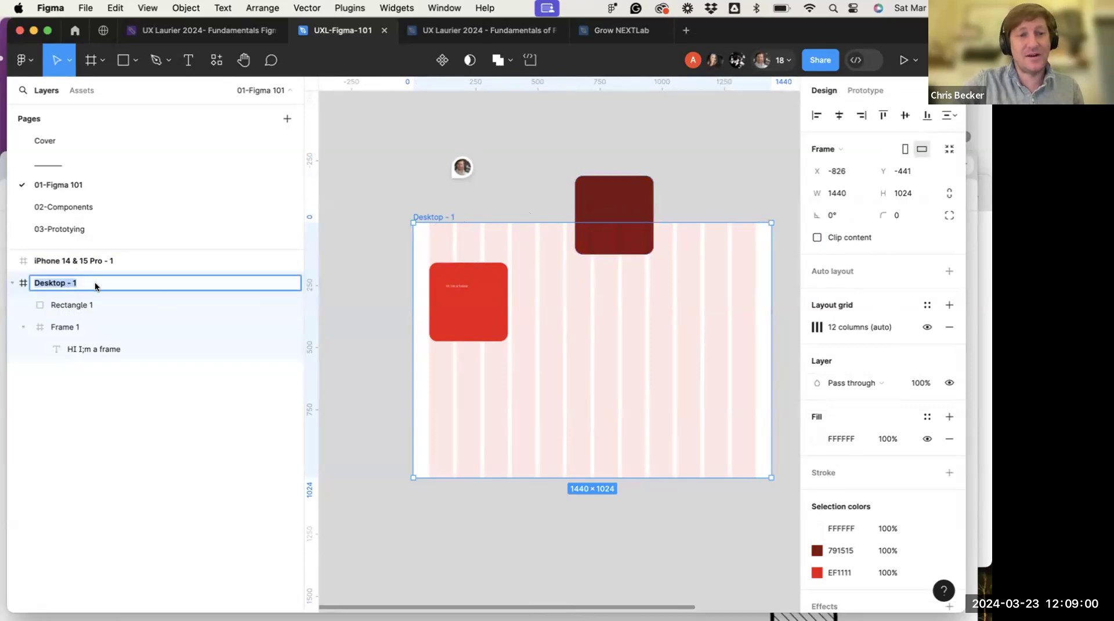
left_click(368, 298)
left_click(423, 217)
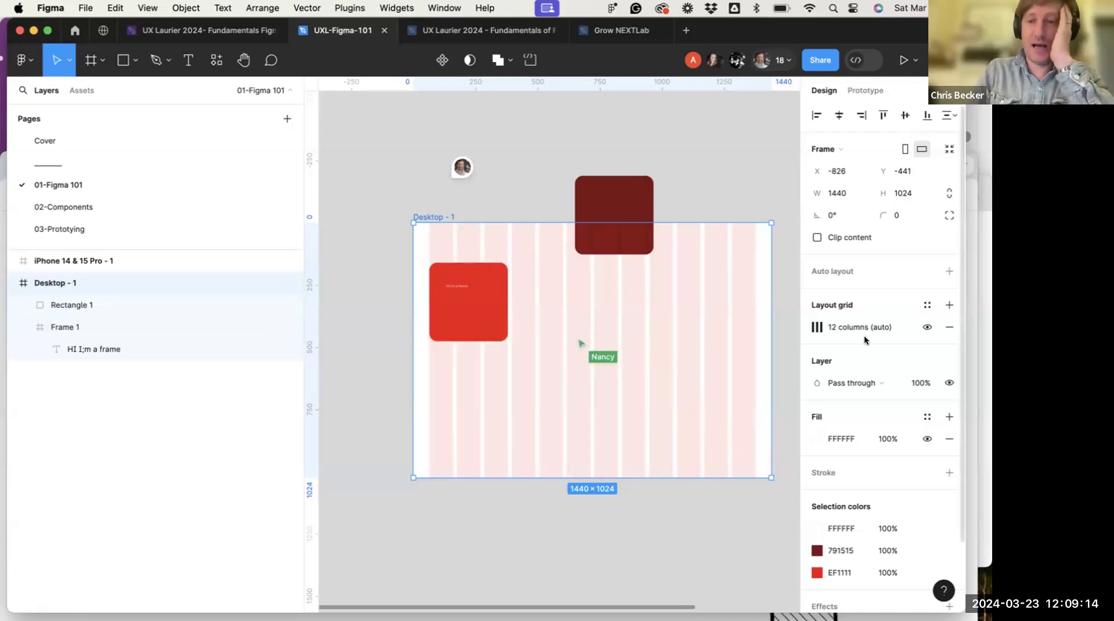
Duplicate the red Frame 1 three times to form a row of four at Y 160, with copies at X 396, 728 and 1060
left_click(461, 329)
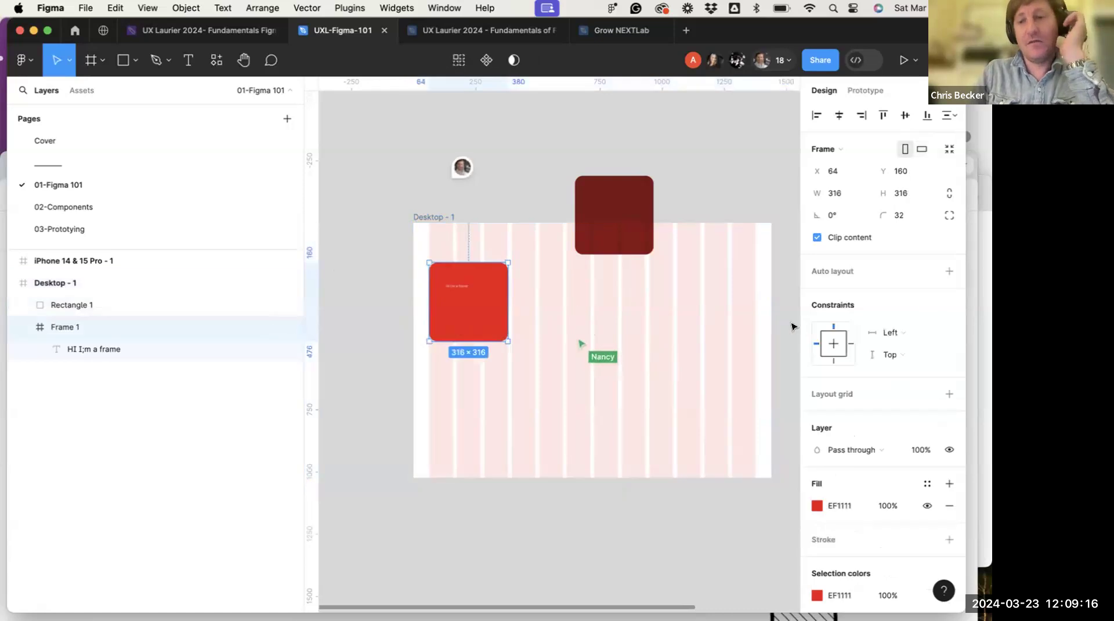
scroll(823, 379, "down", 1)
scroll(642, 350, "up", 2)
scroll(642, 350, "down", 3)
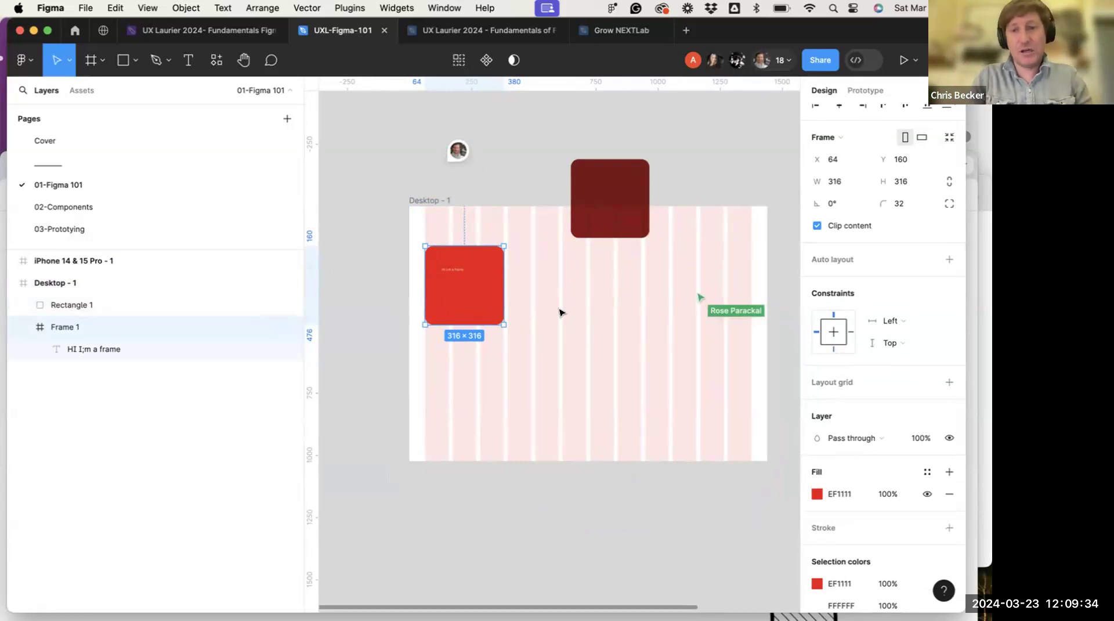
scroll(561, 311, "right", 3)
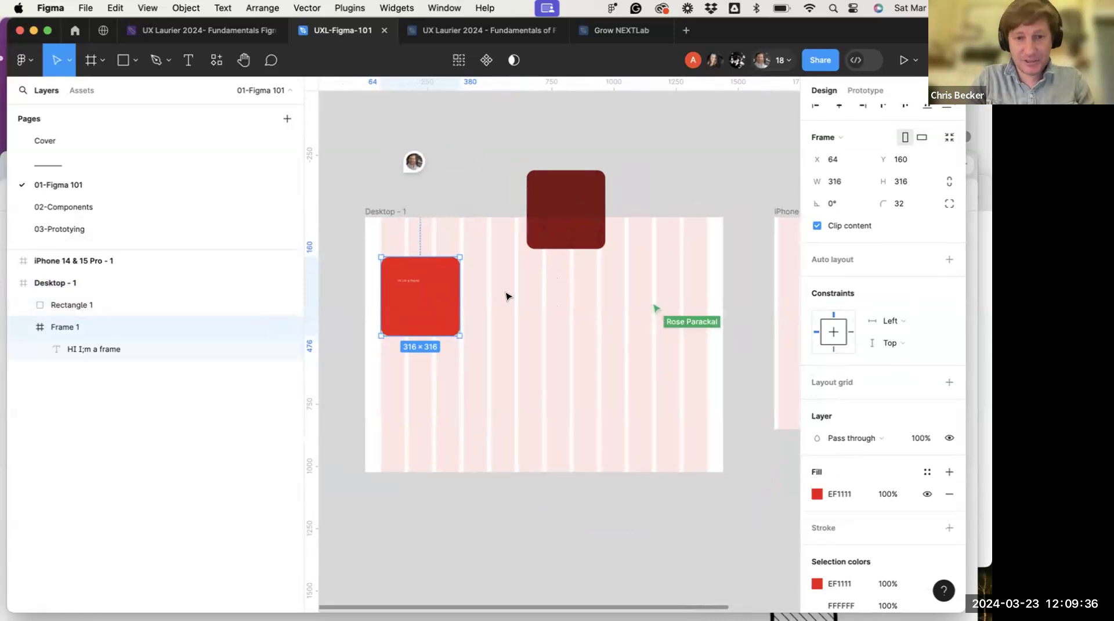
left_click(438, 241)
left_click(450, 306)
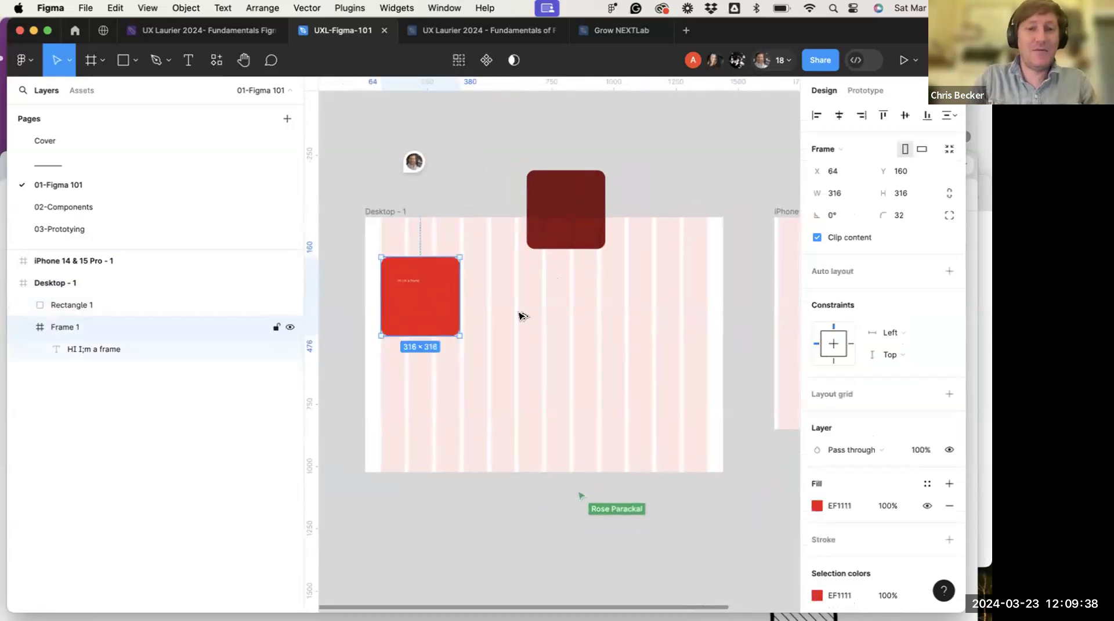
key("super+d")
left_click_drag(528, 316, 681, 309)
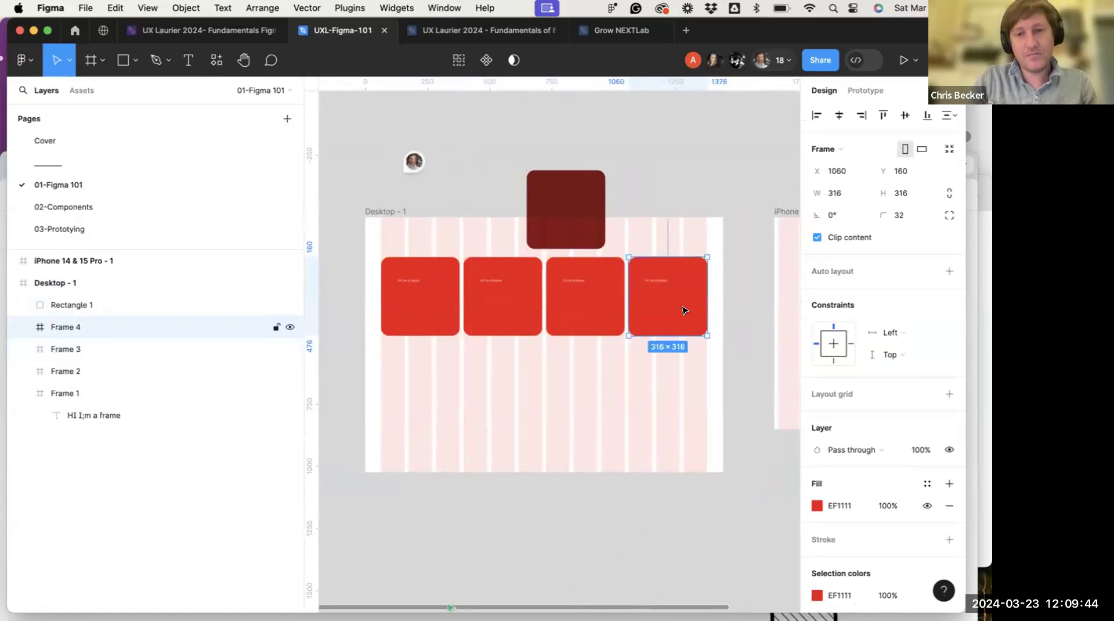
Change the fill of the fourth frame to green 8DEF11 and of the third frame to blue 1127EF
right_click(680, 308)
key("Escape")
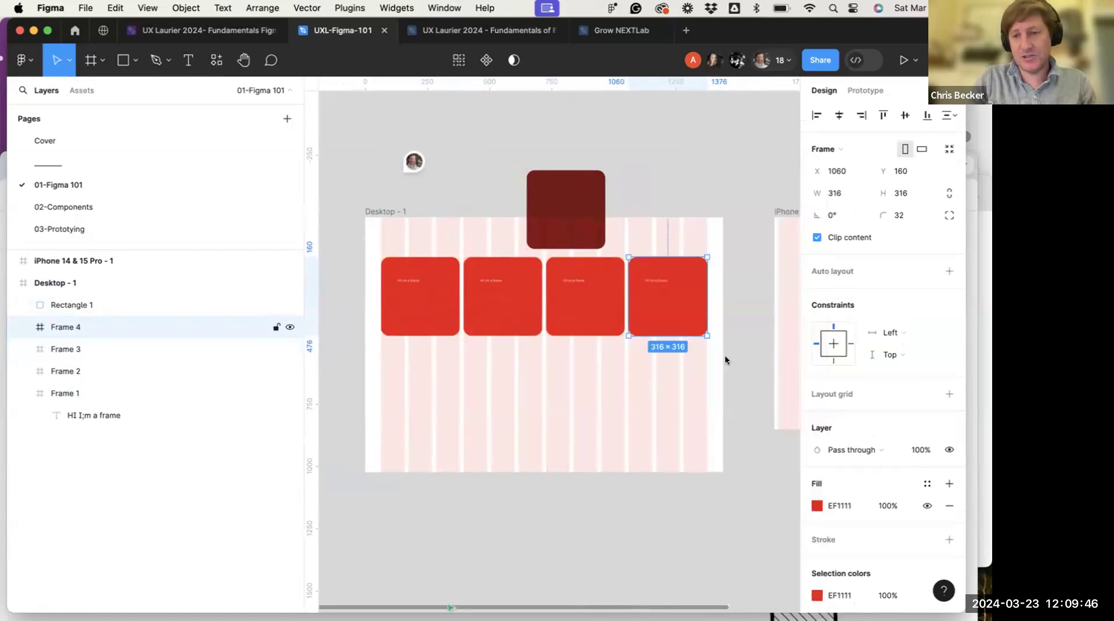
left_click(817, 506)
left_click(699, 438)
left_click(584, 294)
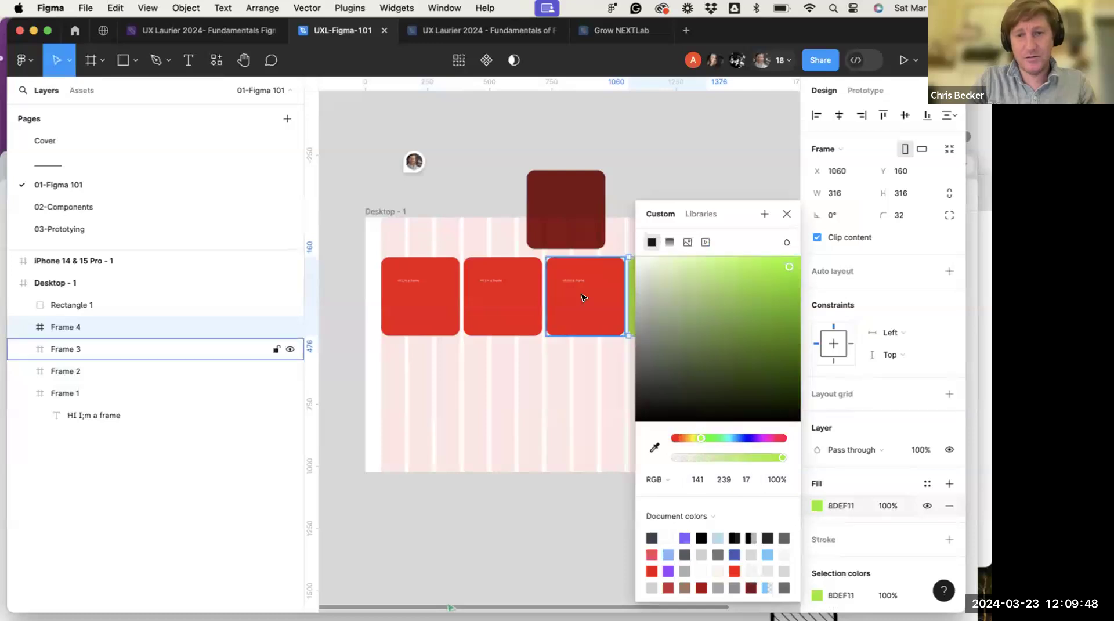
left_click(817, 505)
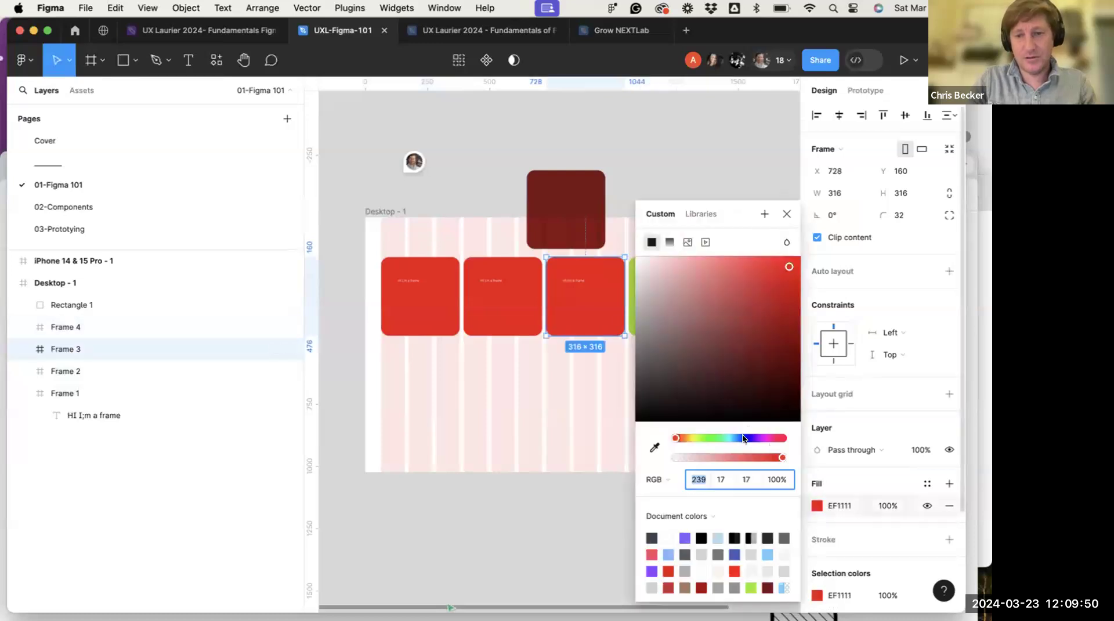
left_click(747, 438)
Change the fill of the second frame to orange FB8801
key("Tab")
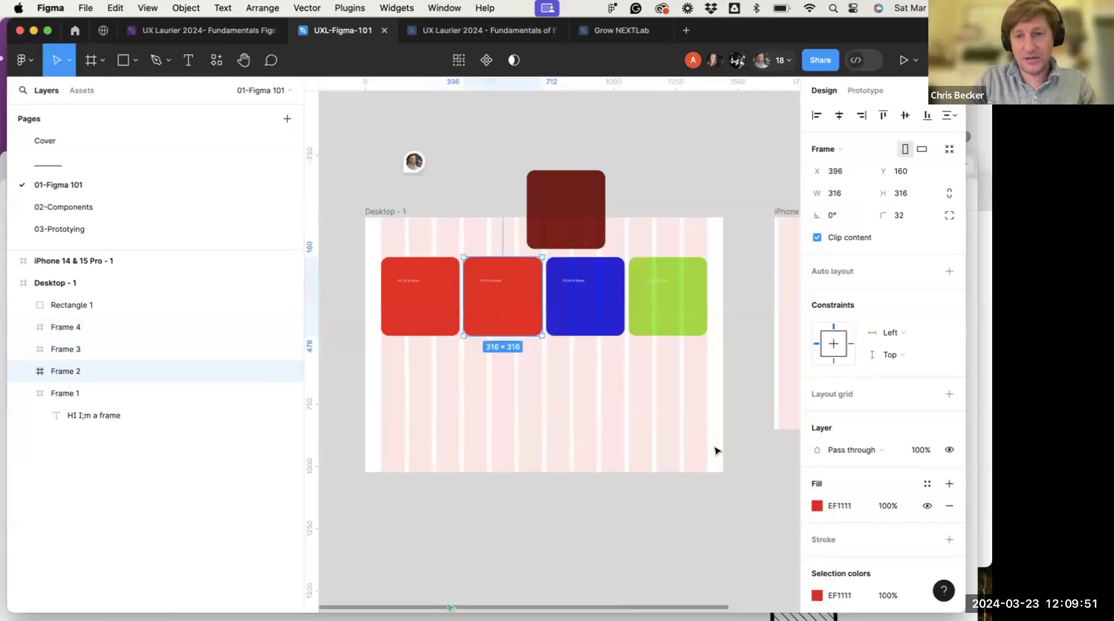
left_click(817, 505)
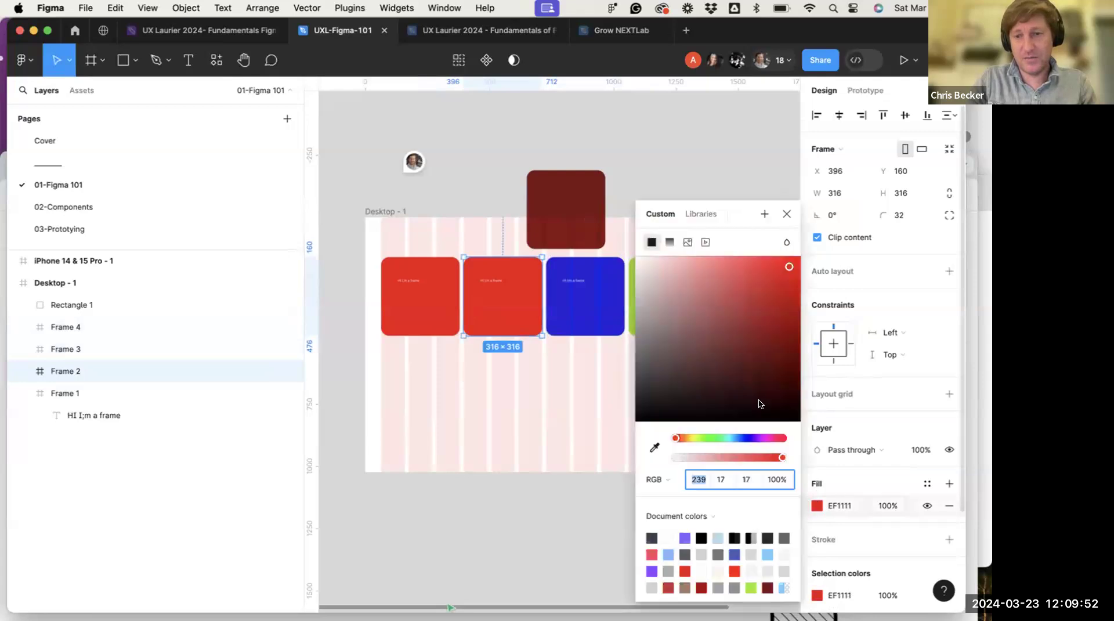
left_click(685, 438)
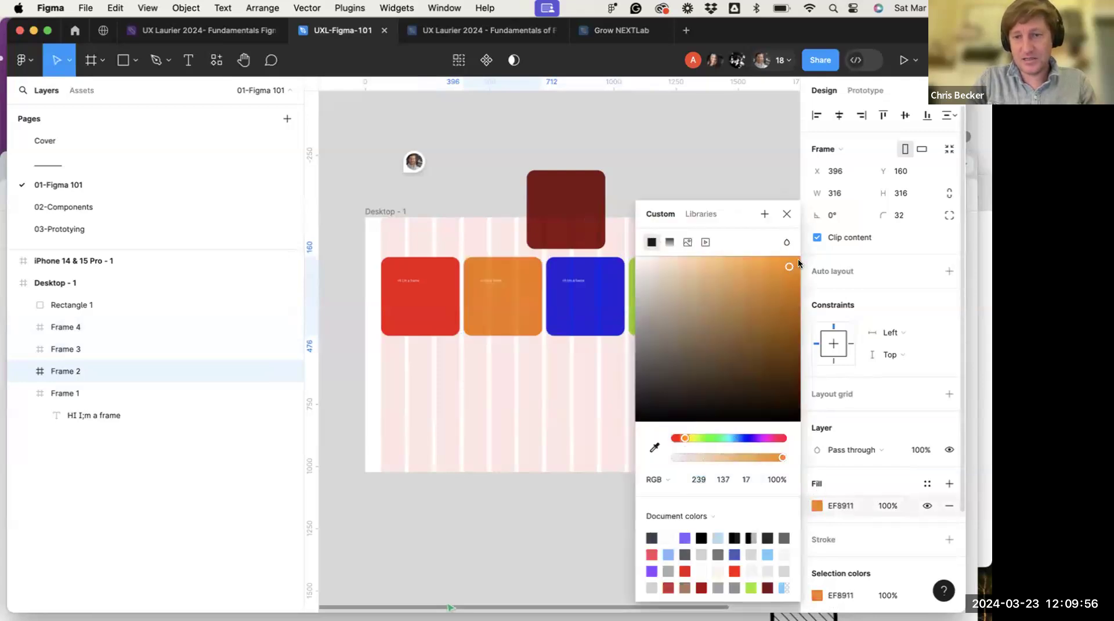
left_click(517, 412)
Select the red, orange, blue and green frames one by one to match each with its layer
scroll(583, 411, "right", 2)
scroll(582, 410, "down", 1)
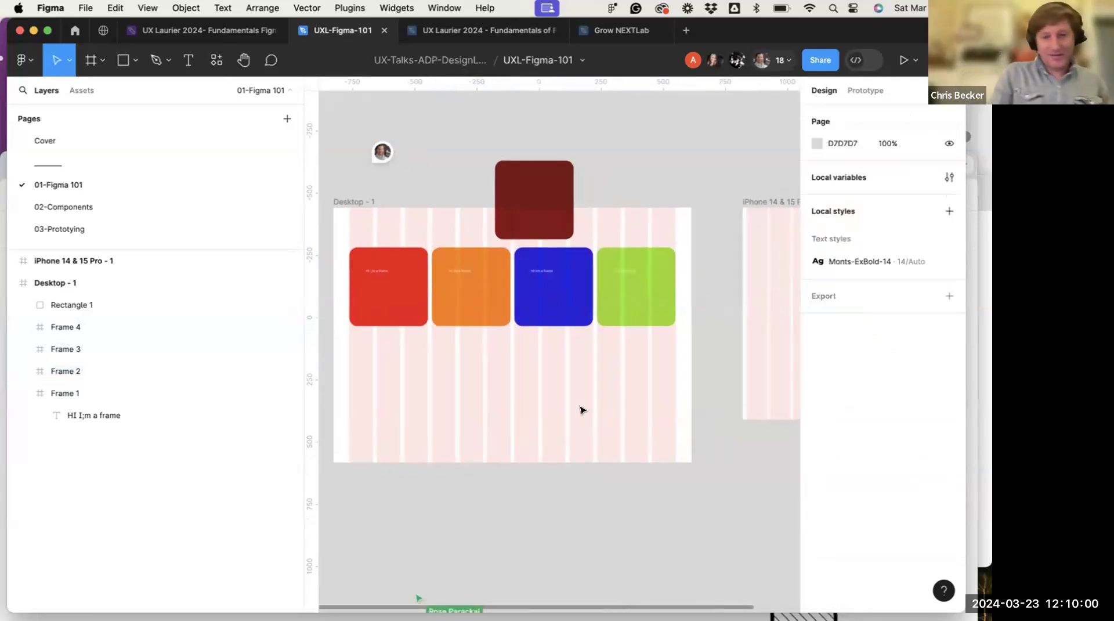
left_click(388, 309)
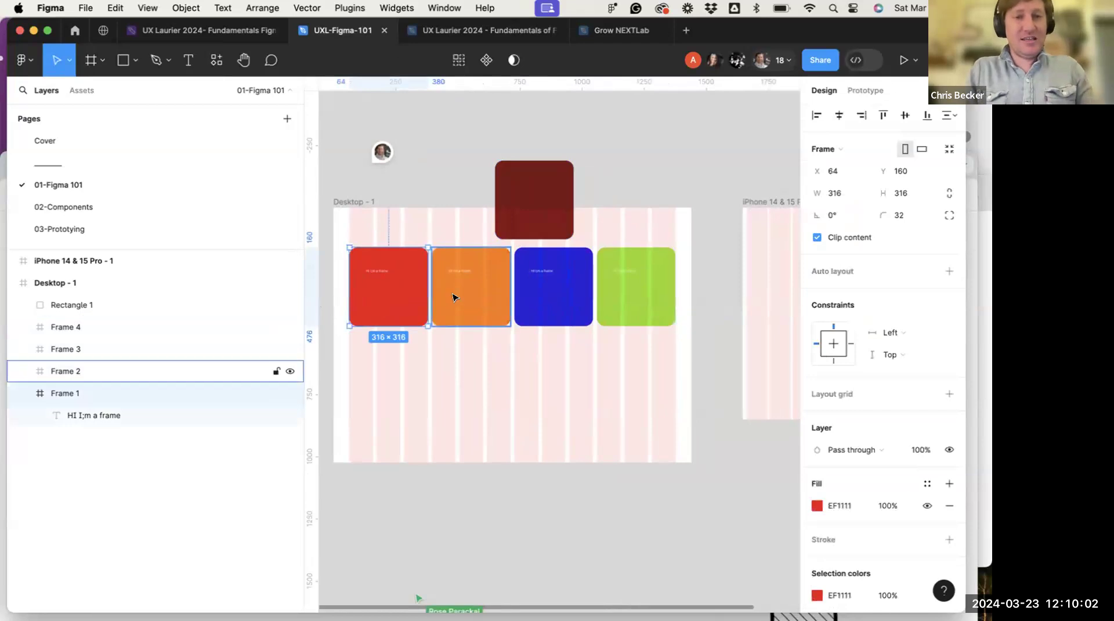
left_click(452, 313)
left_click(562, 319)
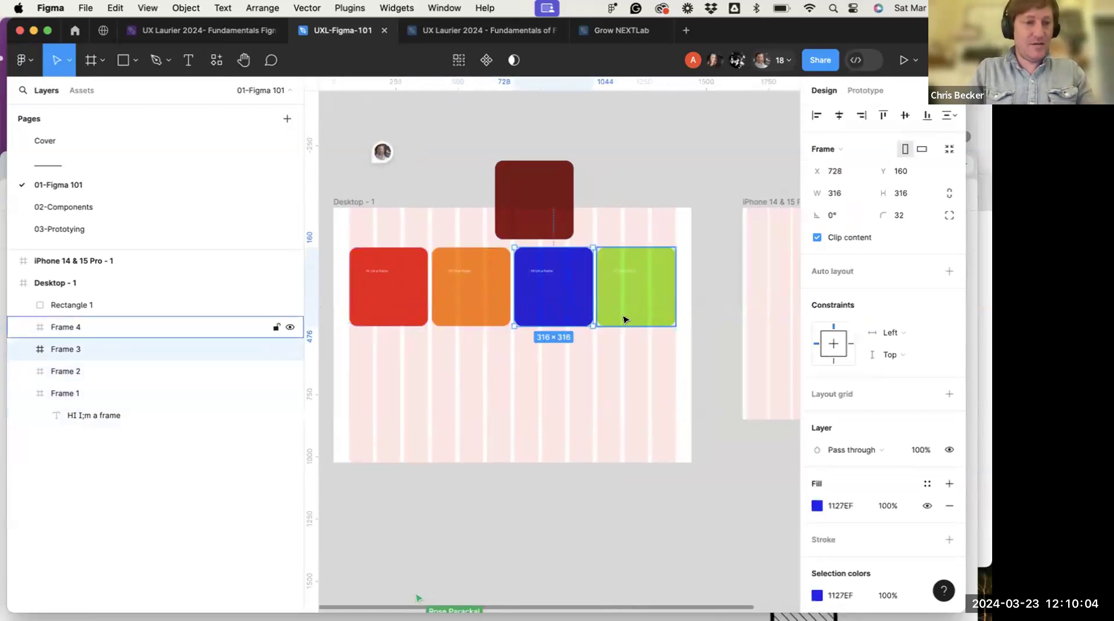
left_click(625, 318)
left_click(387, 307)
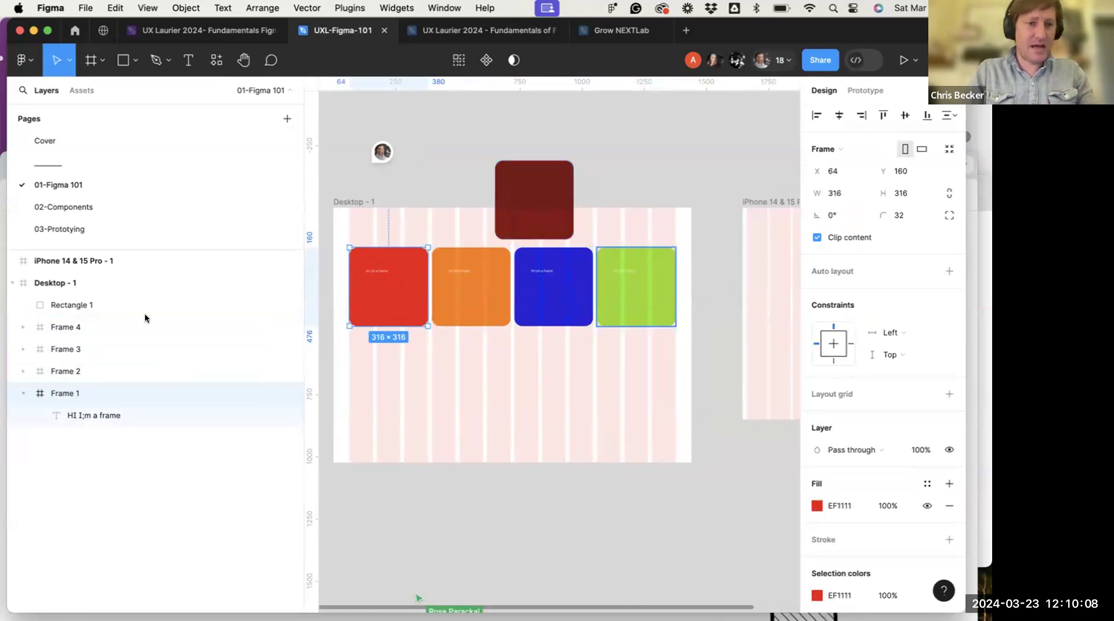
left_click(473, 316)
left_click_drag(472, 315, 474, 384)
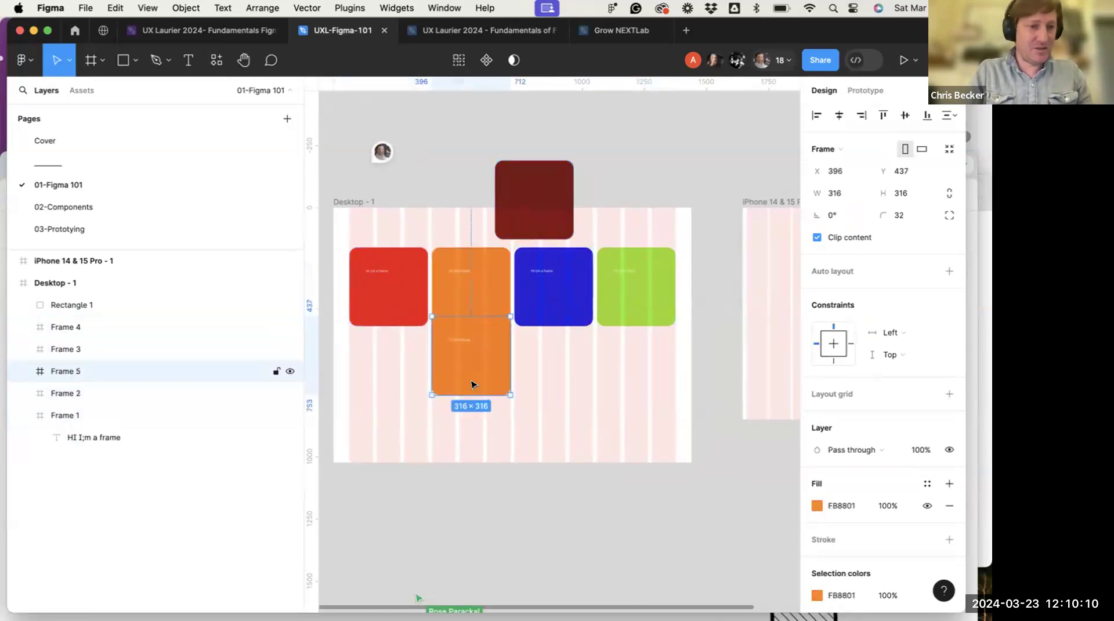
key("super+z")
Rename the Desktop - 1 frame as 00-Home
left_click(390, 274)
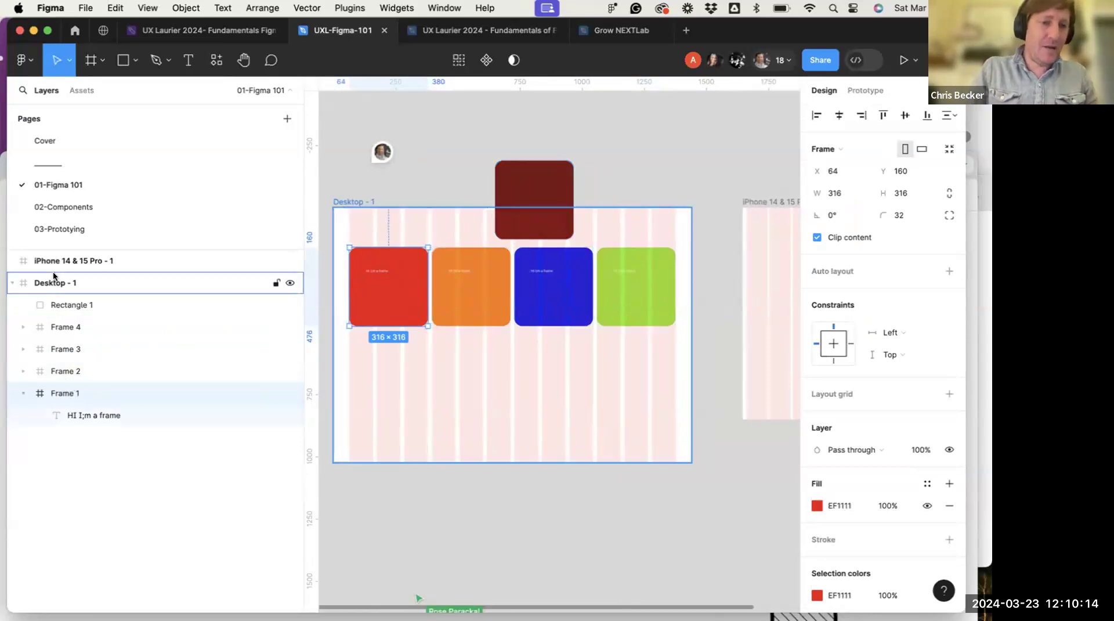
double_click(75, 283)
type("01-")
key("BackSpace")
key("BackSpace")
type("0-HOme")
key("BackSpace")
key("BackSpace")
key("BackSpace")
type("ome")
left_click(128, 297)
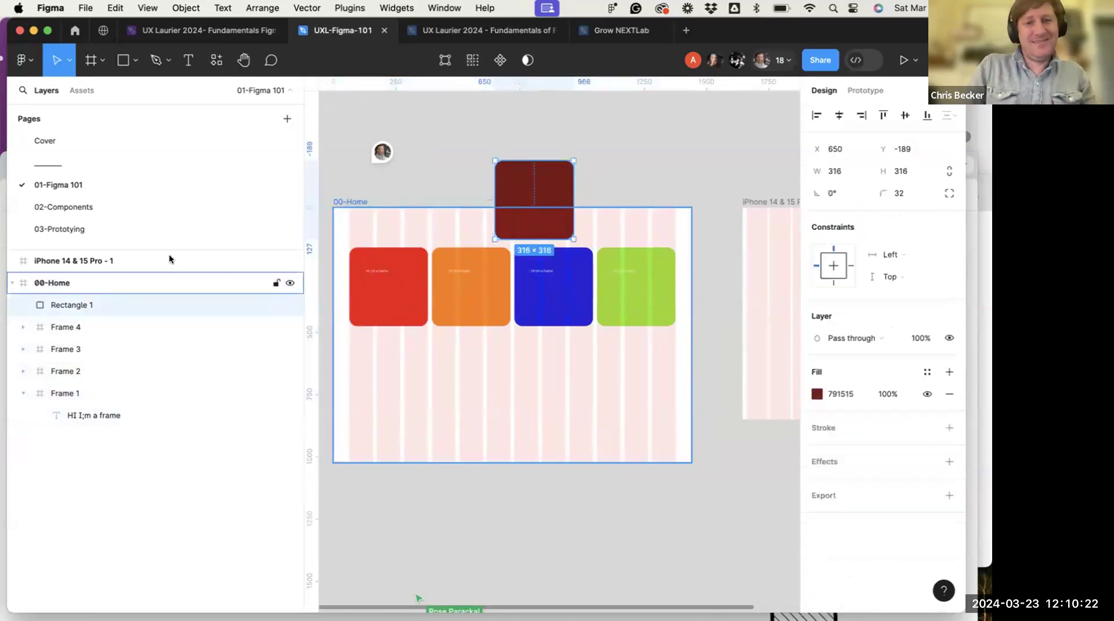
Extend the 00-Home frame's name to 00-Home-Desk
double_click(72, 282)
key("Right")
type("-K")
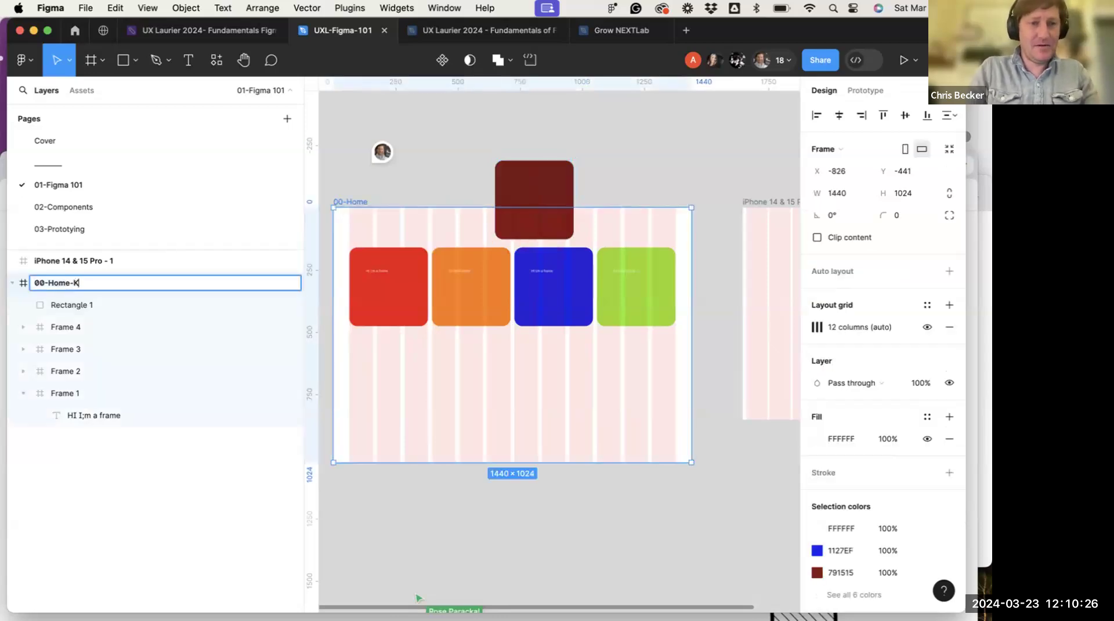
key("BackSpace")
type("Desk")
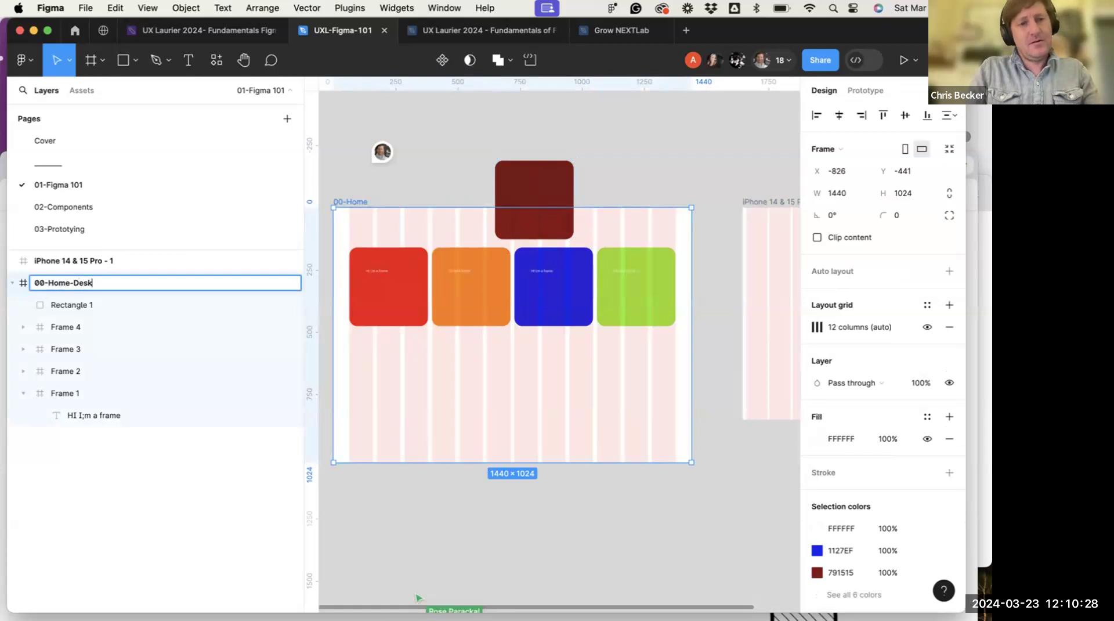
left_click(129, 302)
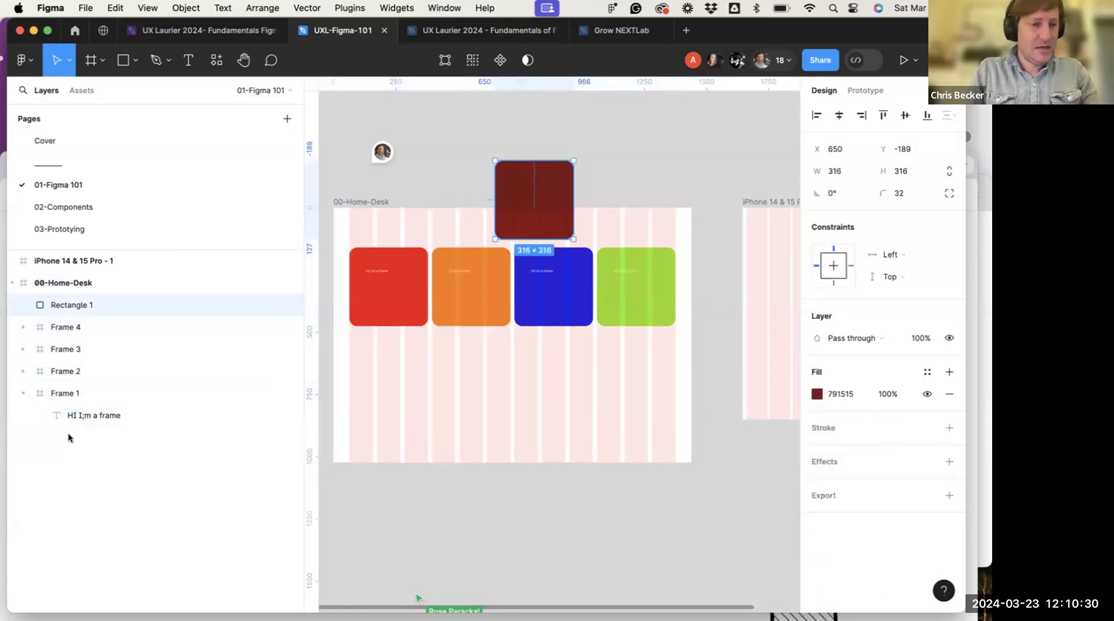
Rename the Frame 1 layer as Red
left_click(57, 323)
left_click(60, 394)
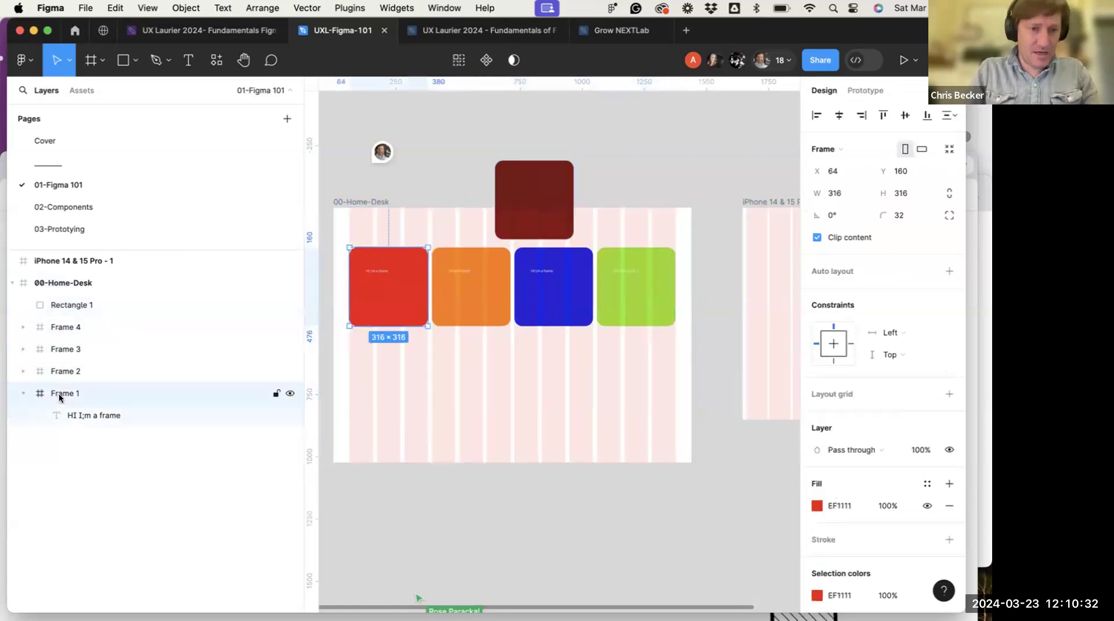
double_click(59, 394)
type("Red")
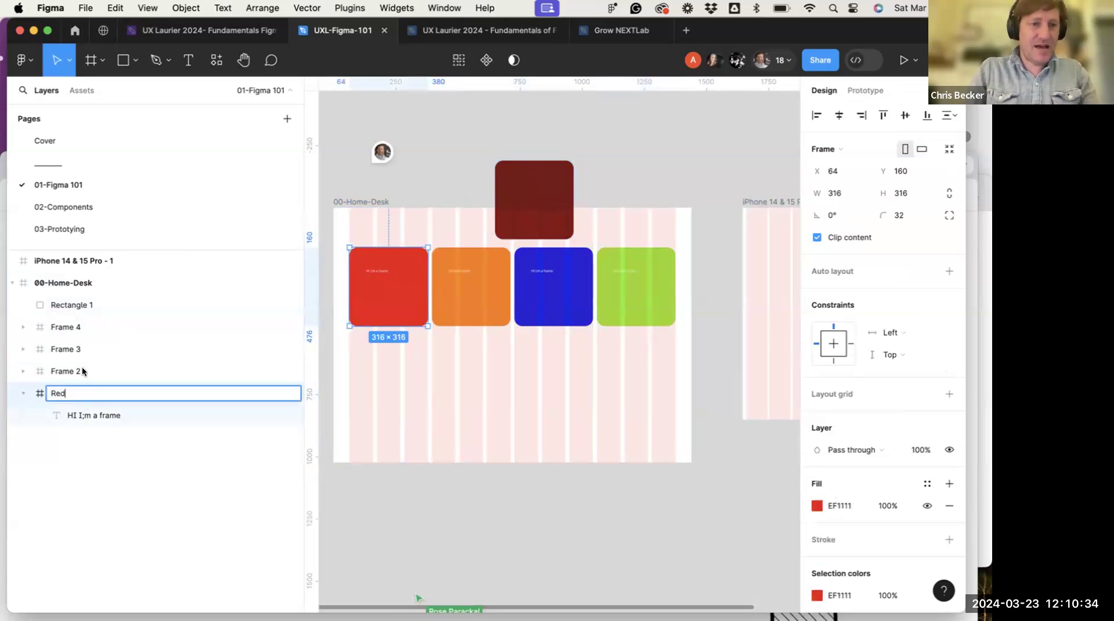
Rename the Frame 2 layer as Orange
double_click(82, 369)
type("Ora")
key("BackSpace")
key("BackSpace")
type("nge")
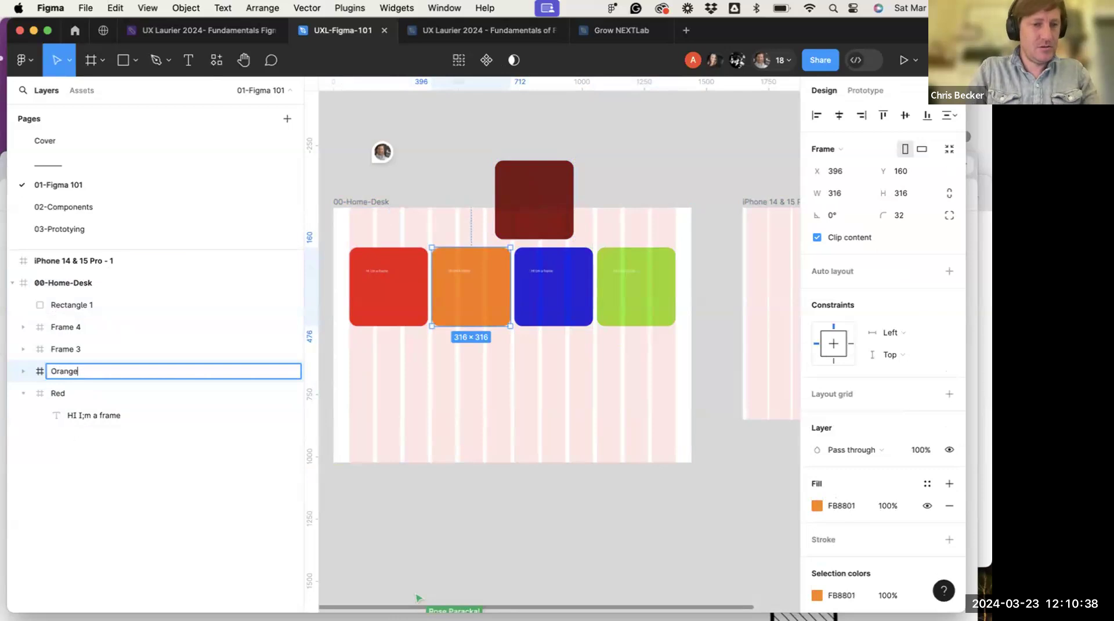
Rename the Frame 3 layer as Blue
left_click(74, 348)
double_click(75, 348)
type("Blue")
key("Return")
Rename the Frame 4 layer as Green
left_click(72, 327)
double_click(72, 327)
type("Green")
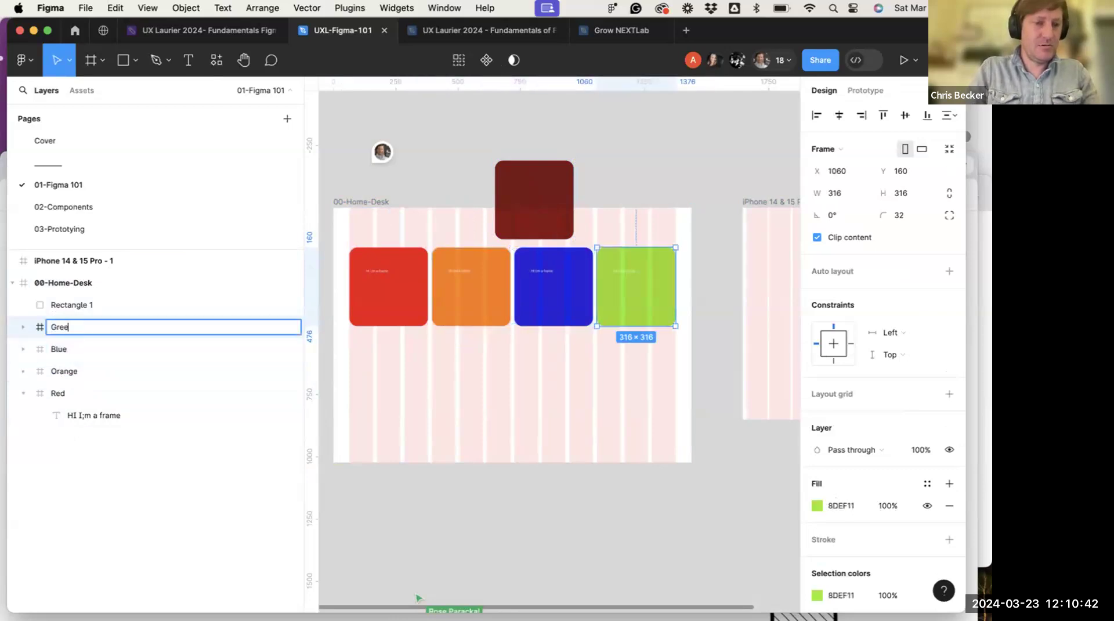
left_click(125, 464)
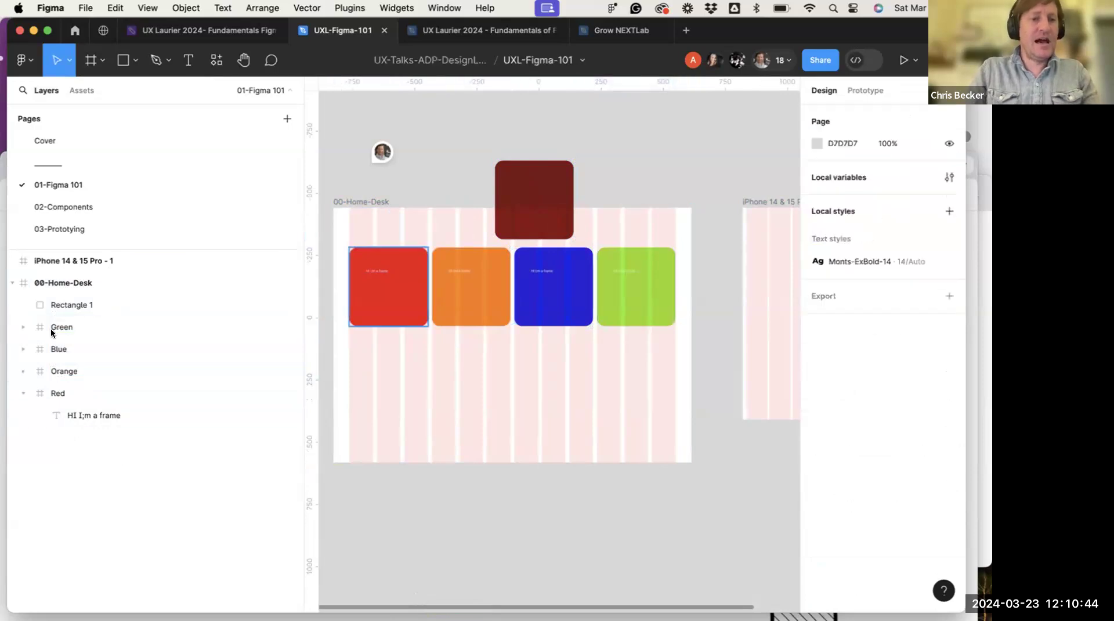
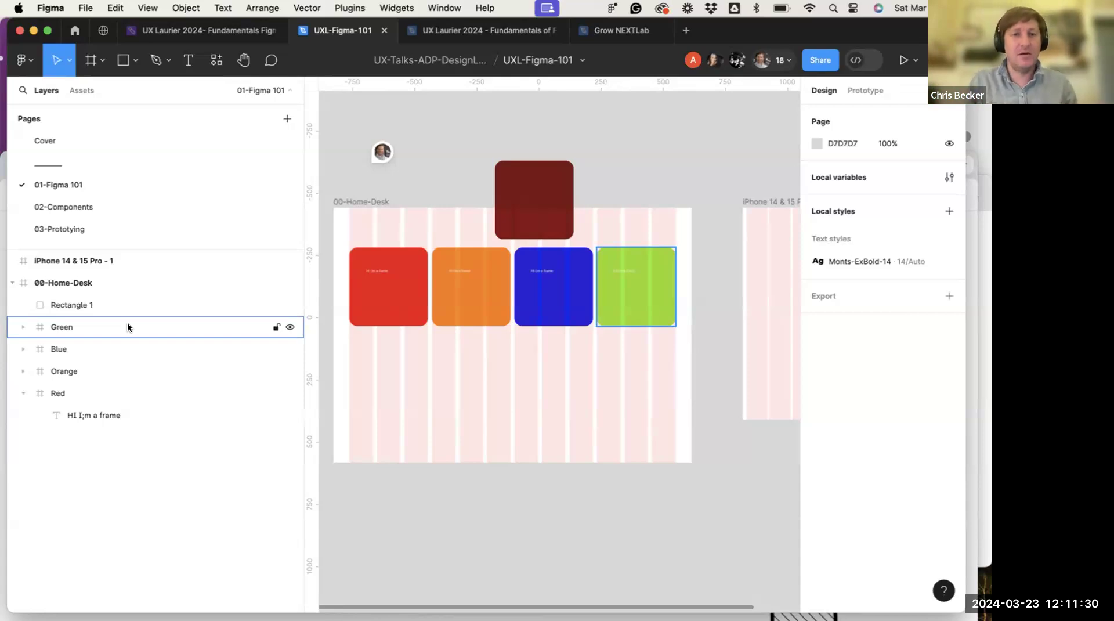
left_click(614, 417)
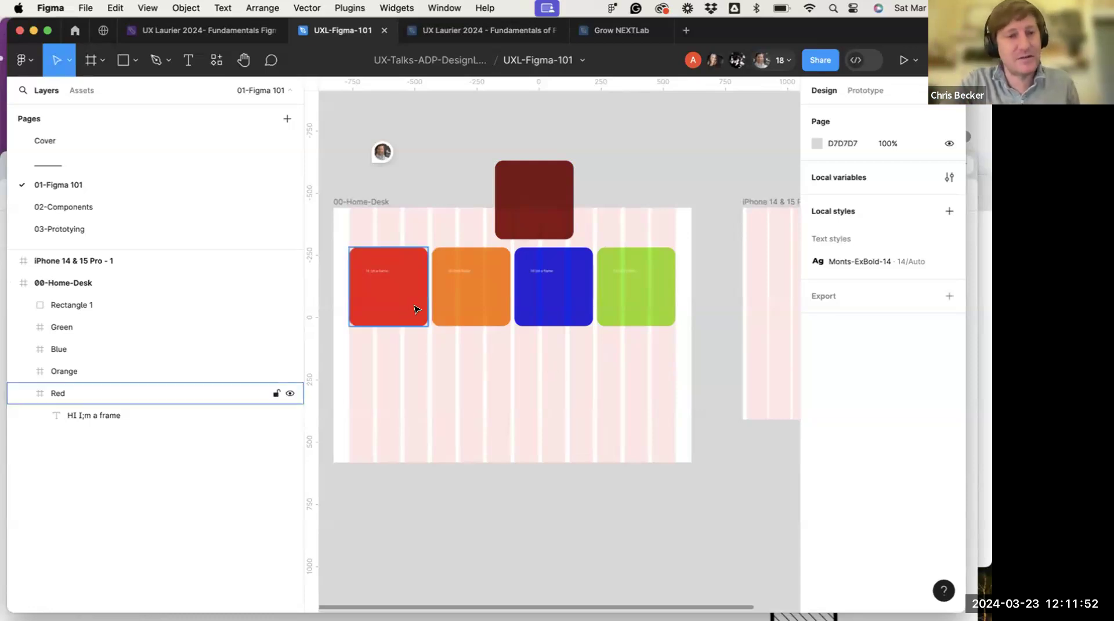
left_click(360, 292)
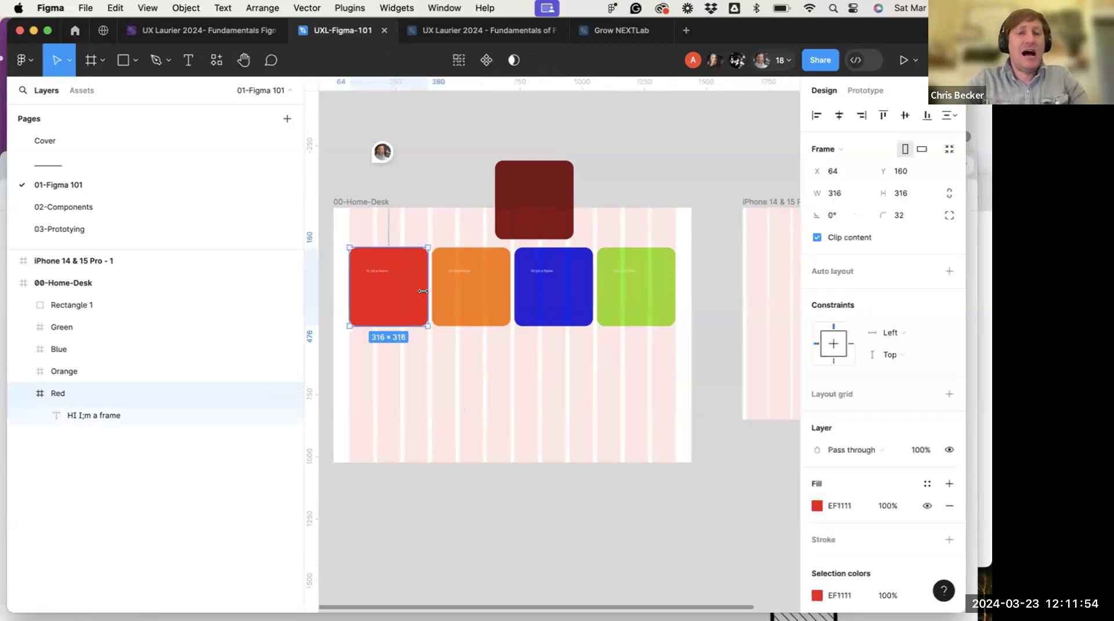
left_click(492, 305)
left_click(58, 327)
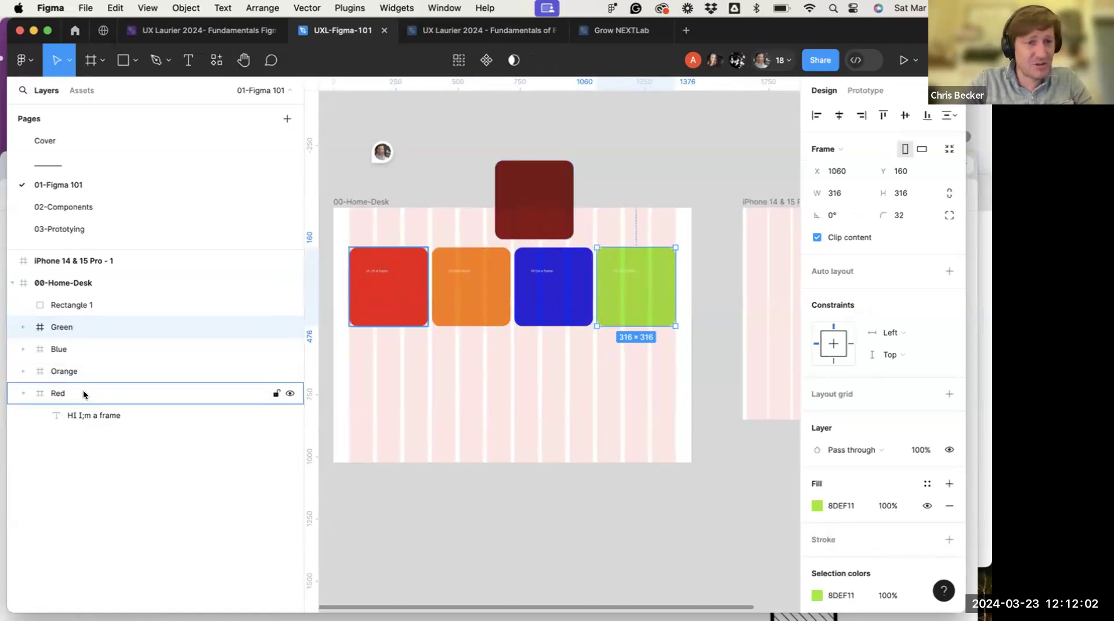
Collapse the Red layer and reorder the layers inside 00-Home-Desk, placing Red above Blue and moving Blue above Green
left_click(20, 393)
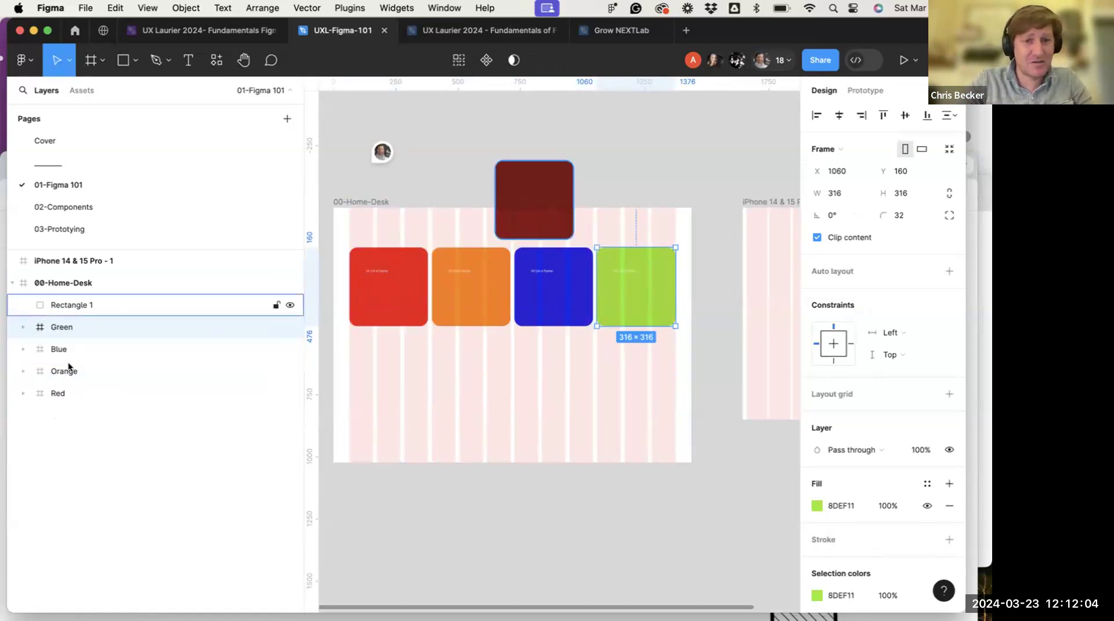
left_click_drag(55, 393, 56, 347)
left_click(56, 371)
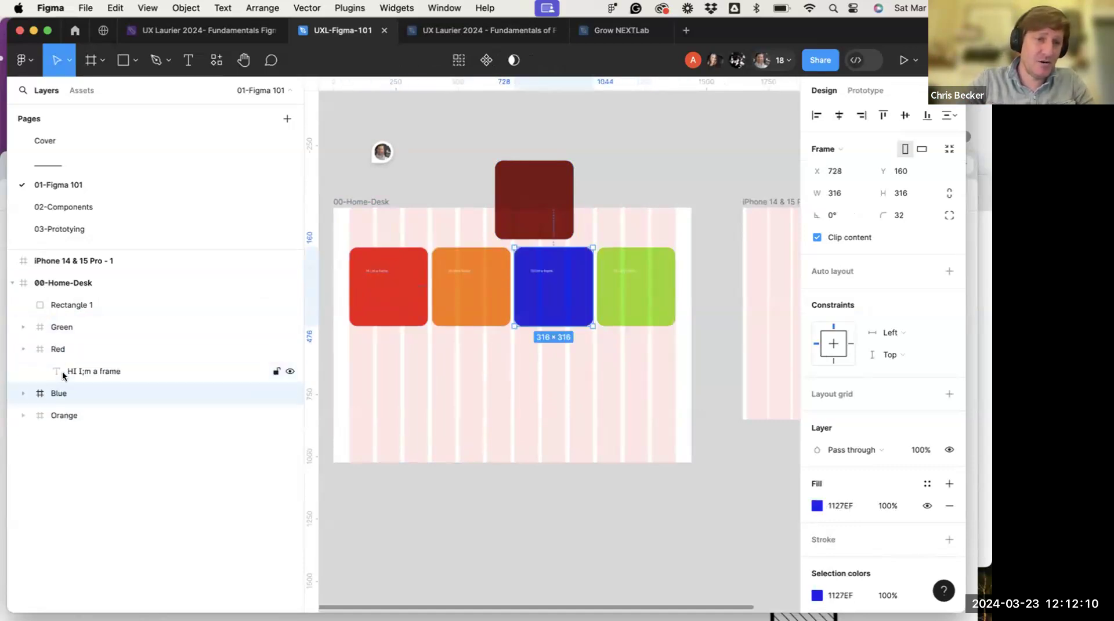
left_click(64, 370)
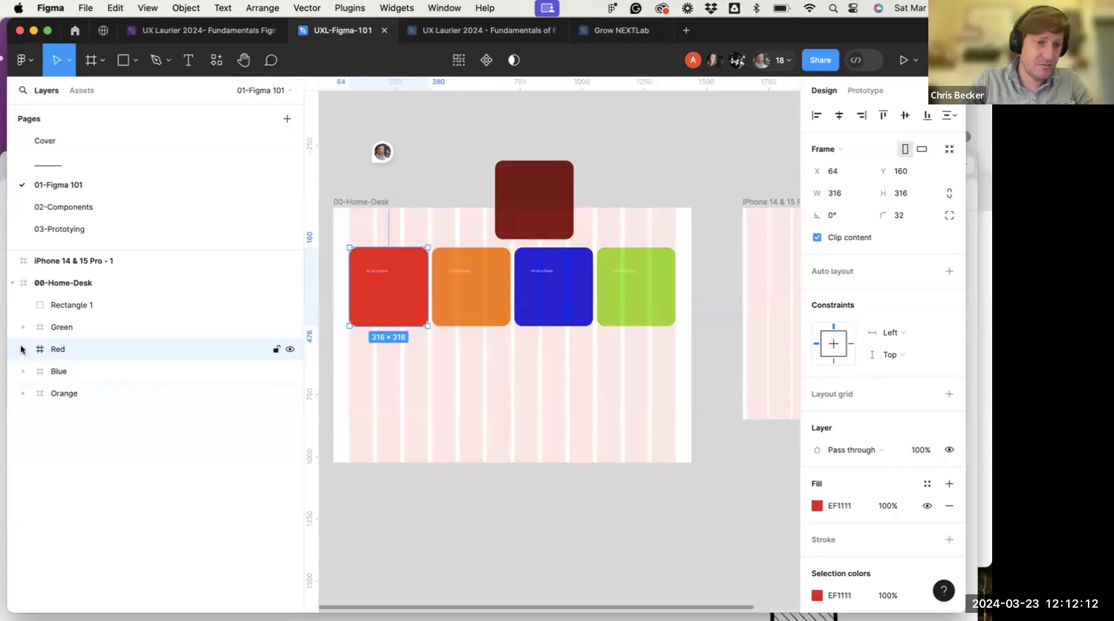
left_click_drag(59, 364, 43, 314)
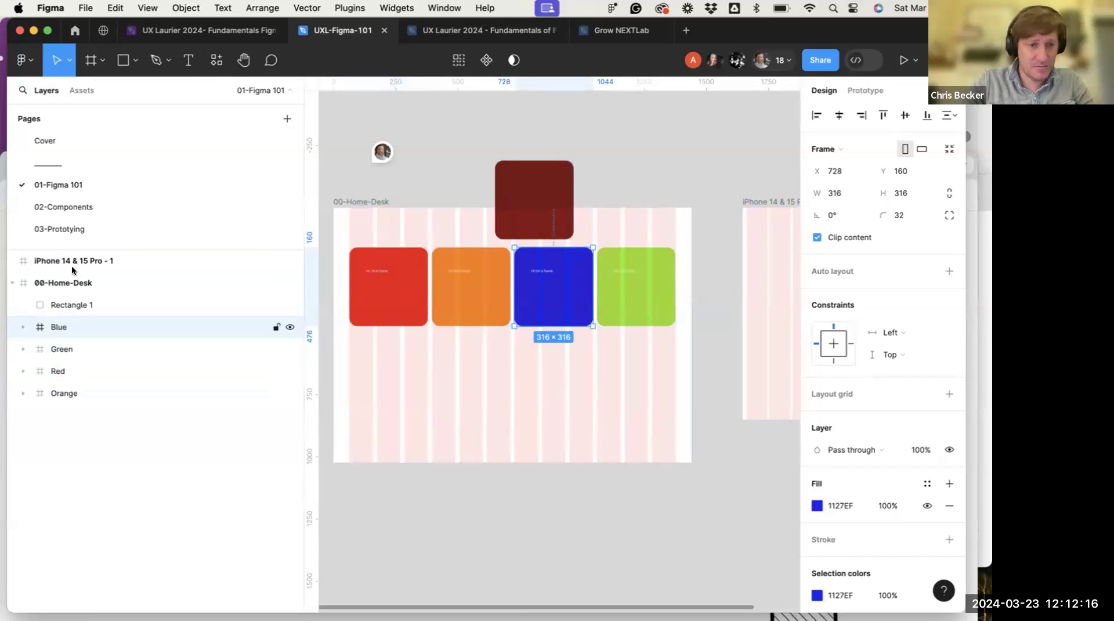
key("Escape")
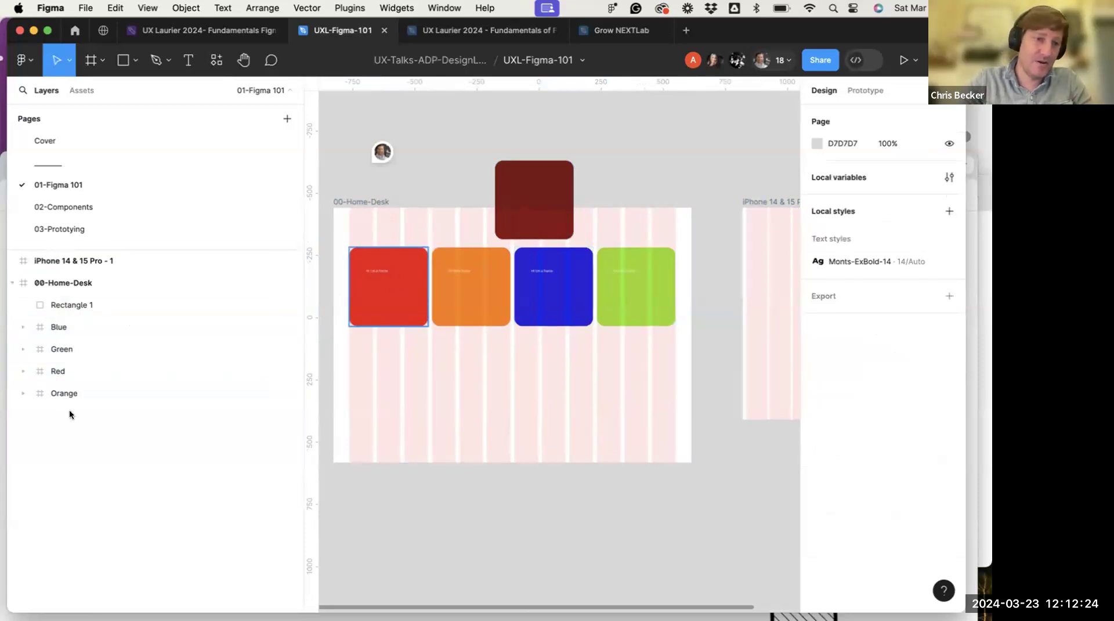
Select the red, orange, blue and green frames together and wrap them in an auto layout frame
left_click(427, 289)
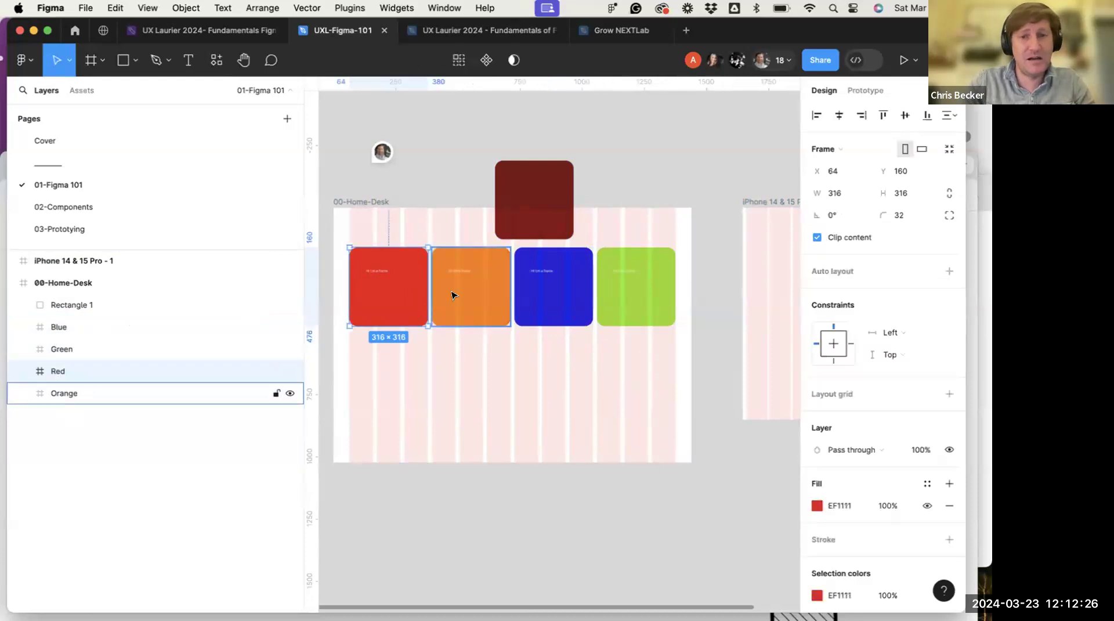
left_click(450, 293, "shift")
left_click(545, 308, "shift")
left_click(617, 317, "shift")
left_click(617, 316, "shift")
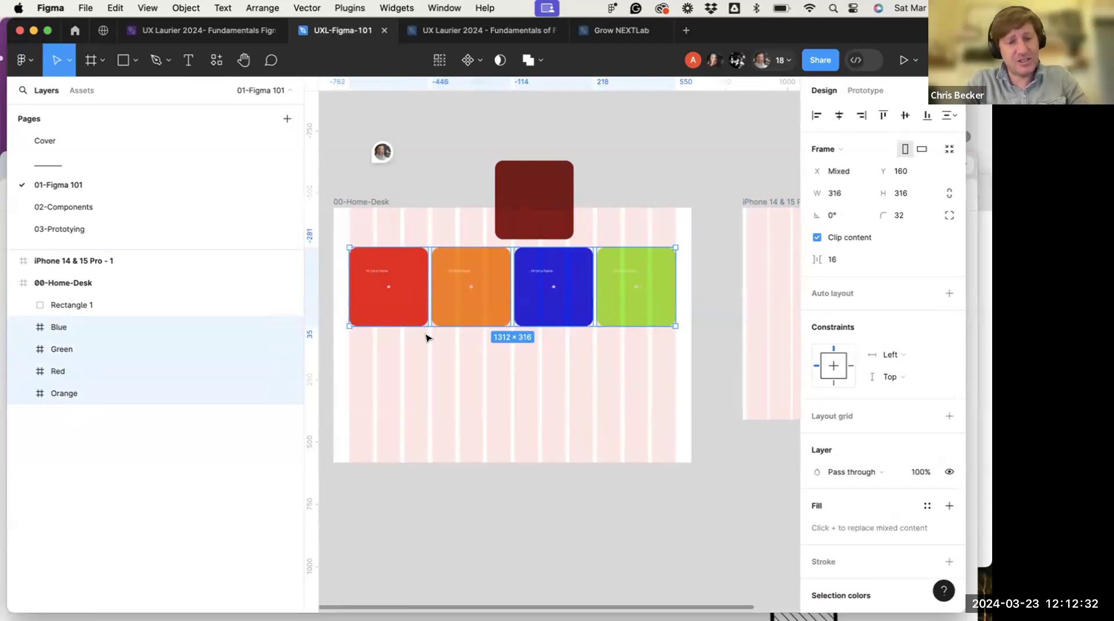
key("shift+a")
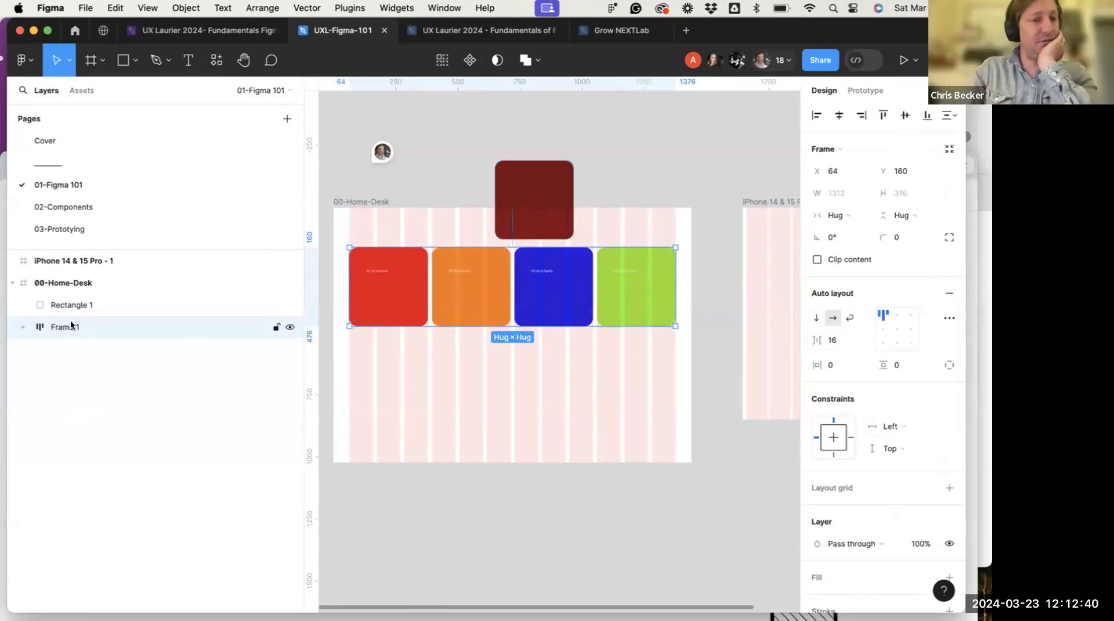
Check the layers nested in the new auto layout frame and rename that frame as Cards
left_click(21, 327)
left_click(21, 327)
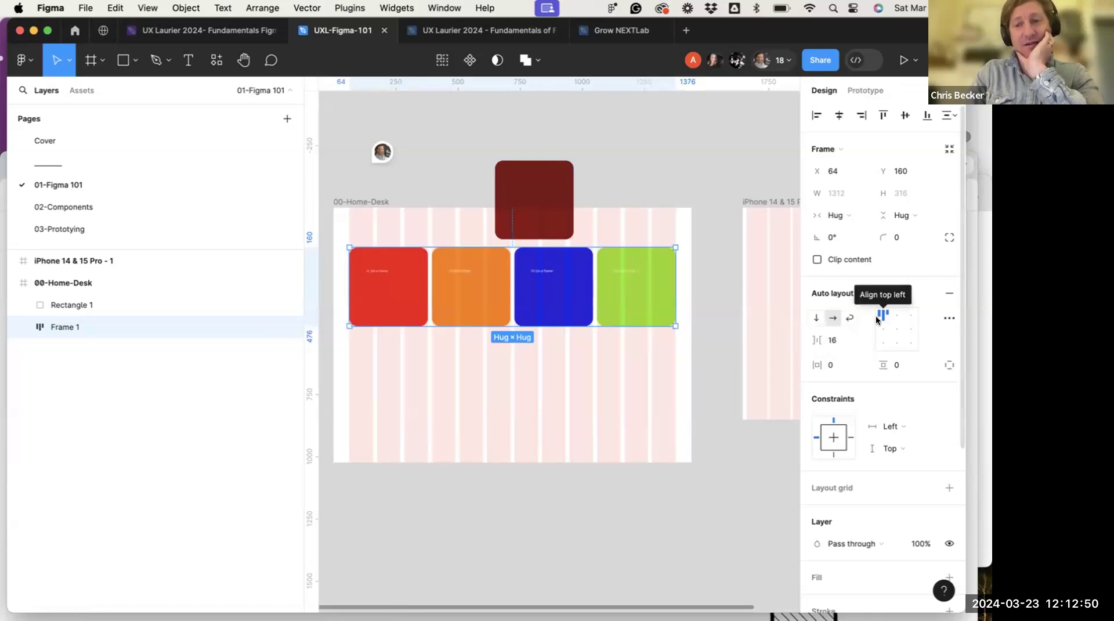
left_click(23, 327)
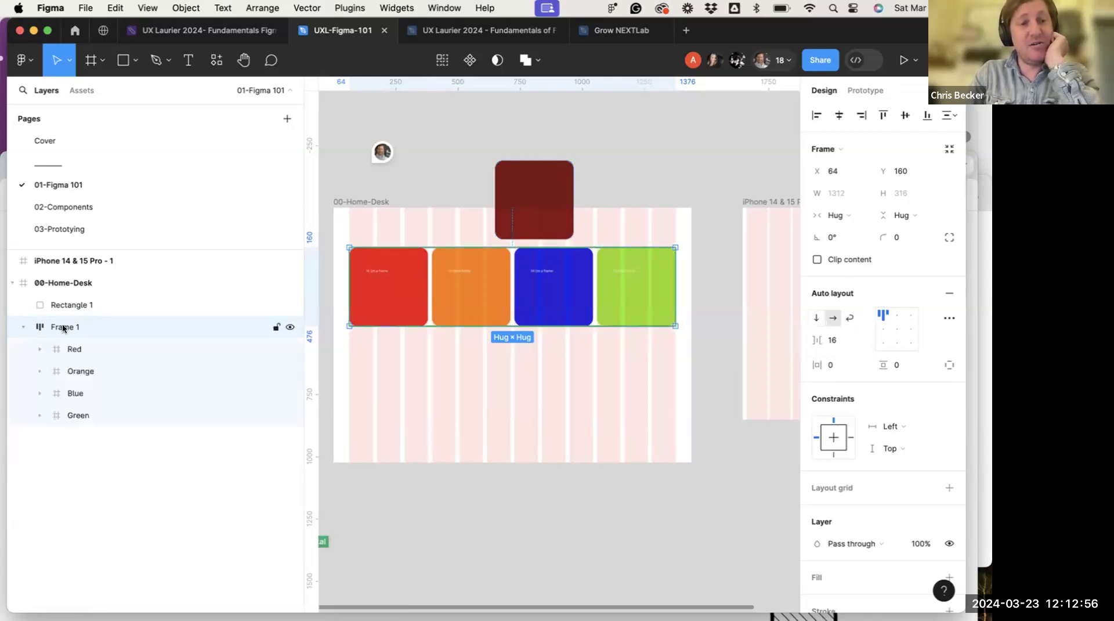
left_click(22, 327)
left_click(22, 326)
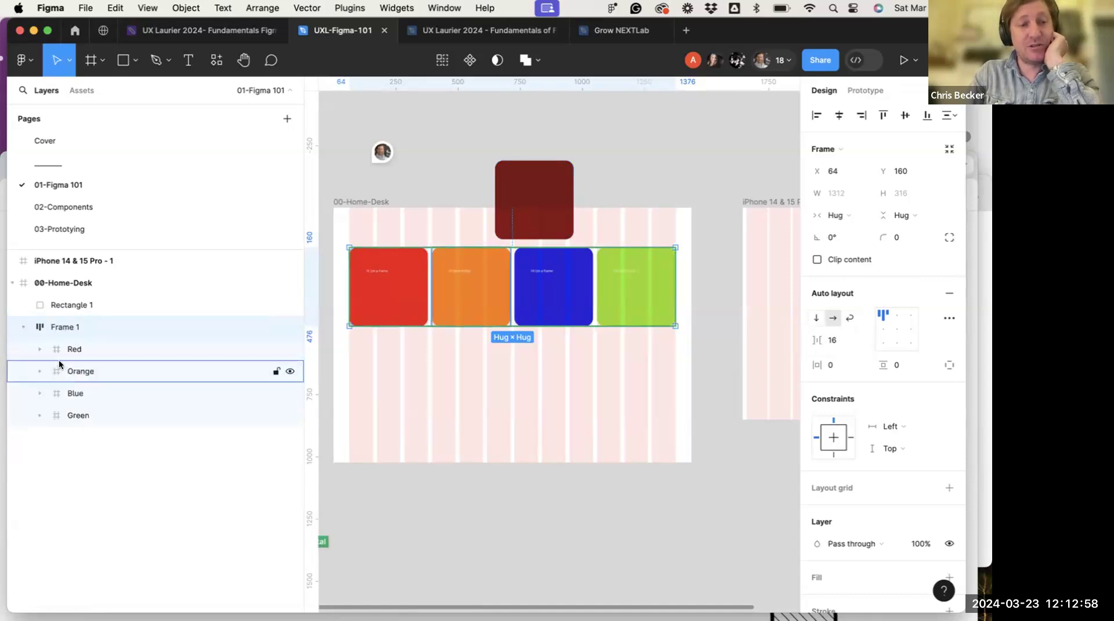
left_click(22, 327)
double_click(65, 327)
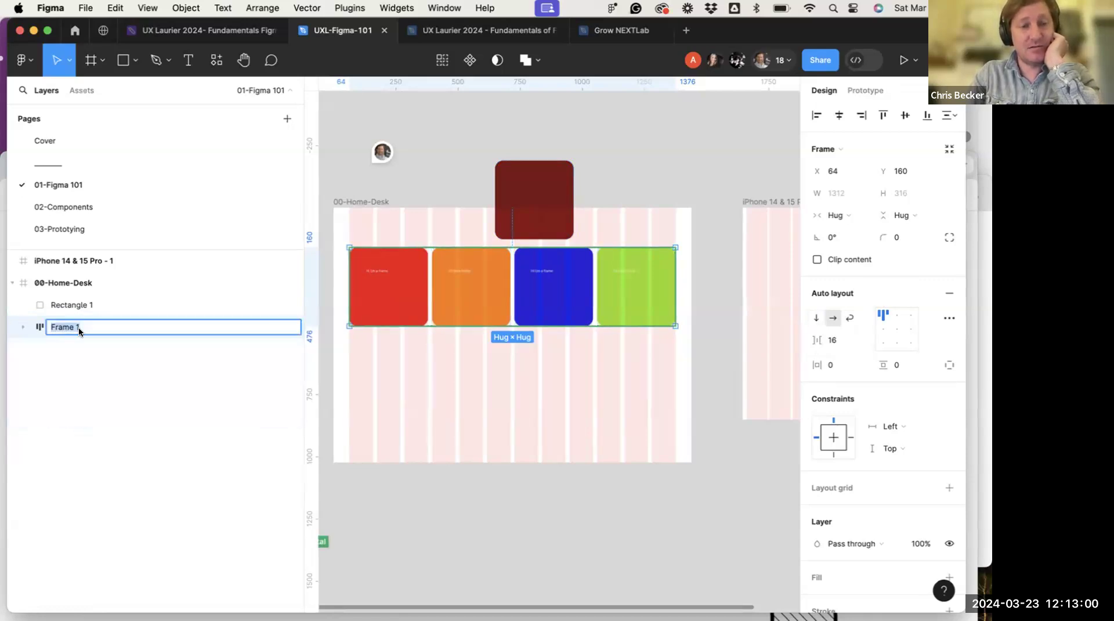
type("Cards")
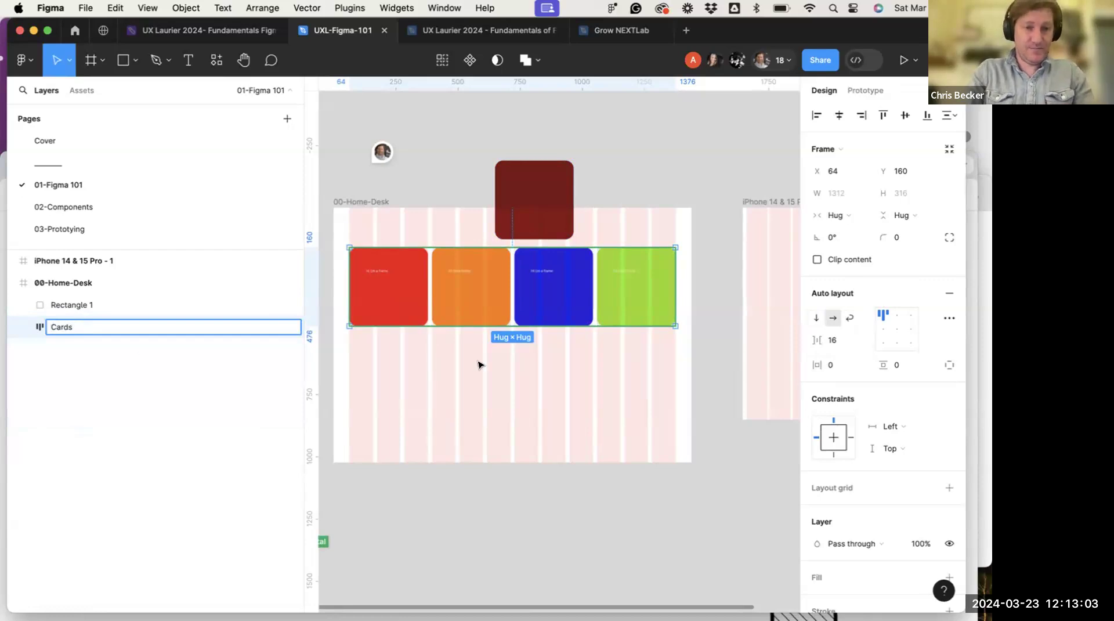
left_click(223, 342)
left_click(124, 324)
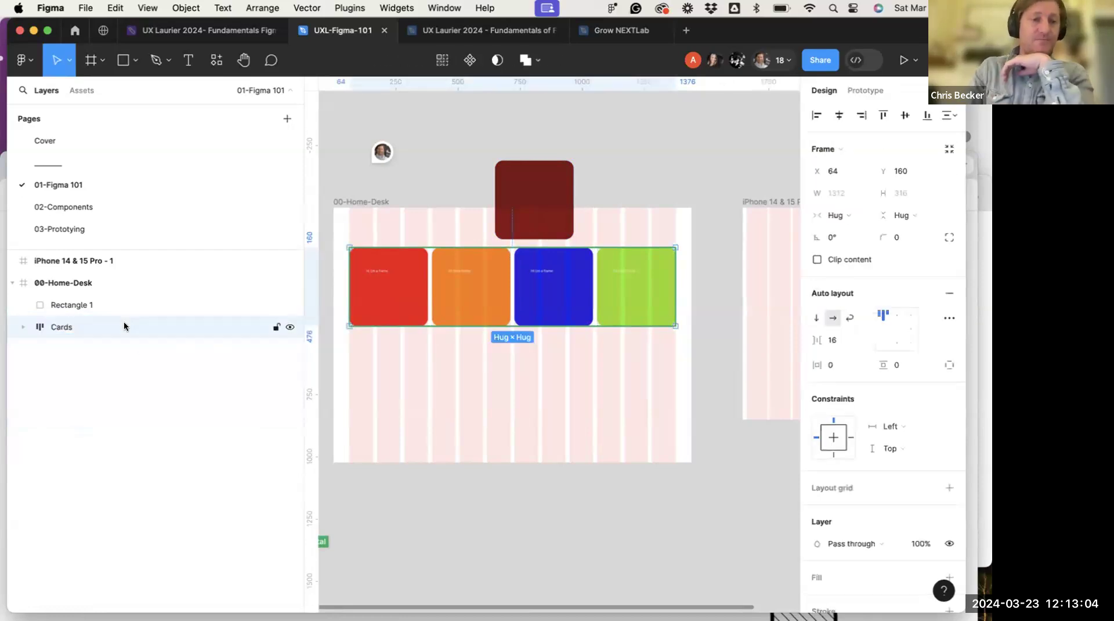
Expand the Cards frame and move the Green layer to the first position, above Red
left_click(21, 328)
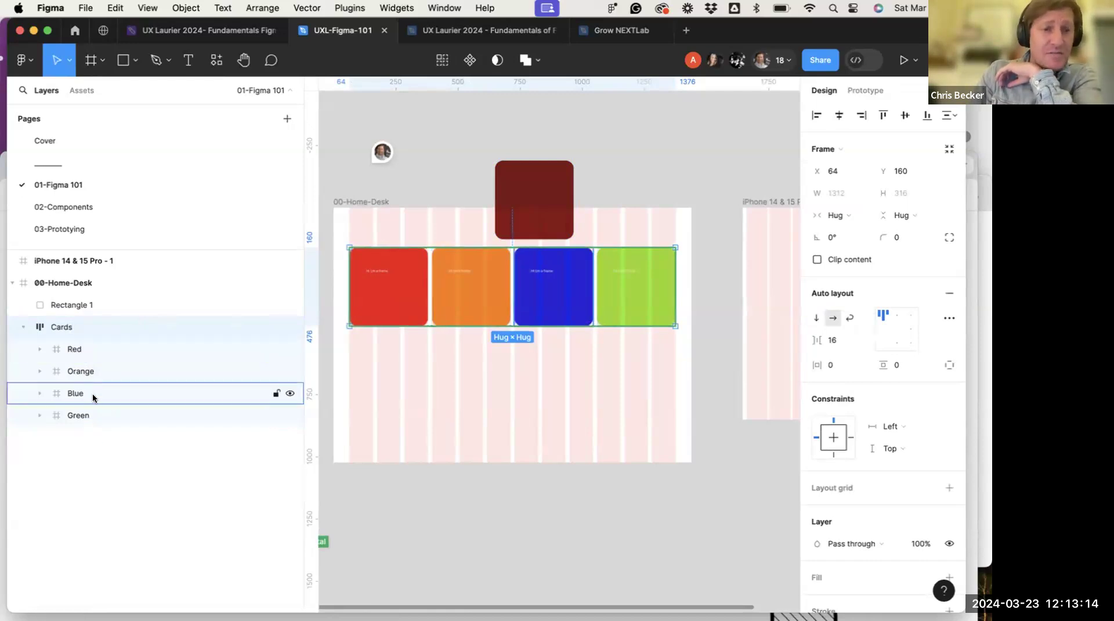
left_click(96, 416)
left_click_drag(82, 415, 78, 343)
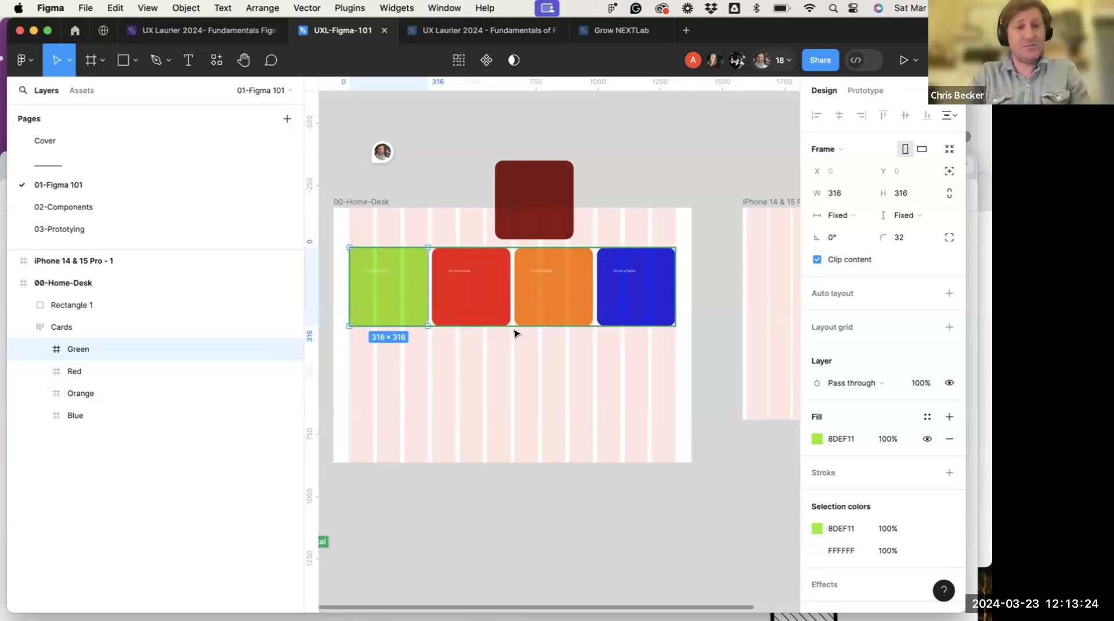
Duplicate the Cards row directly below the original at Y 512 and toggle auto layout off and on again for the copy
key("Escape")
left_click(479, 308)
left_click_drag(482, 304, 483, 393)
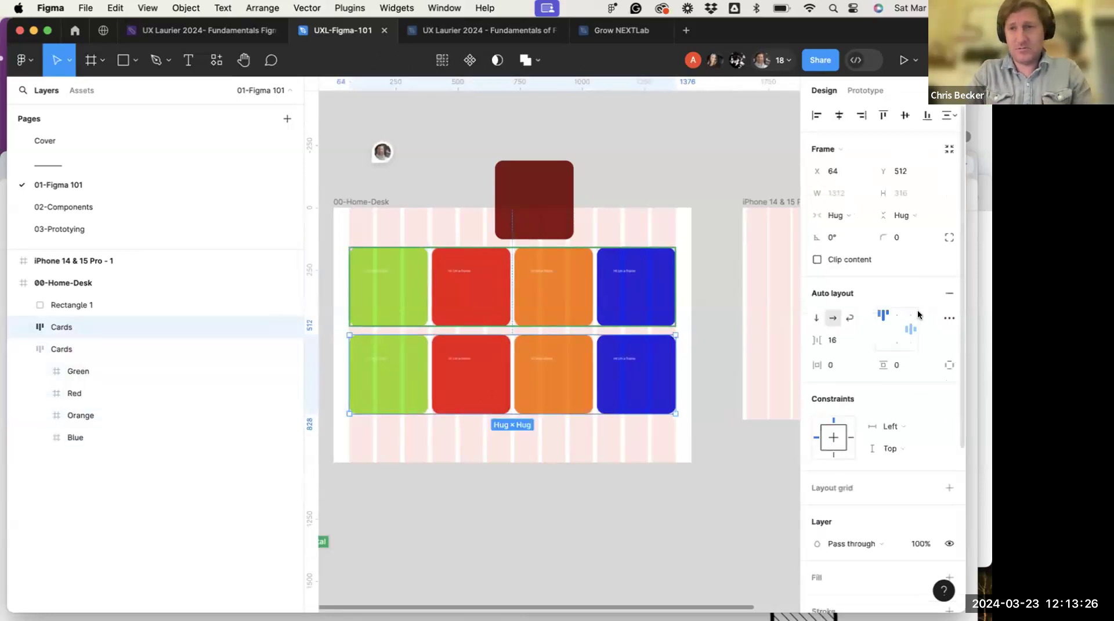
left_click(949, 293)
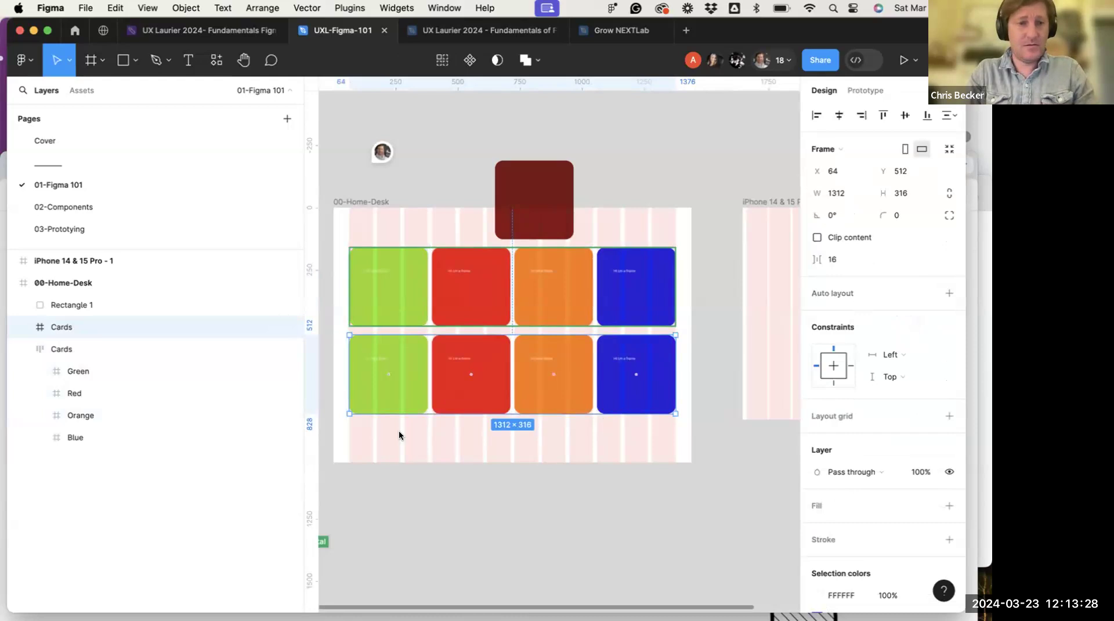
key("shift+a")
Move the Green layer to the end of the original Cards frame, below Blue
left_click_drag(101, 370, 85, 438)
left_click(58, 348)
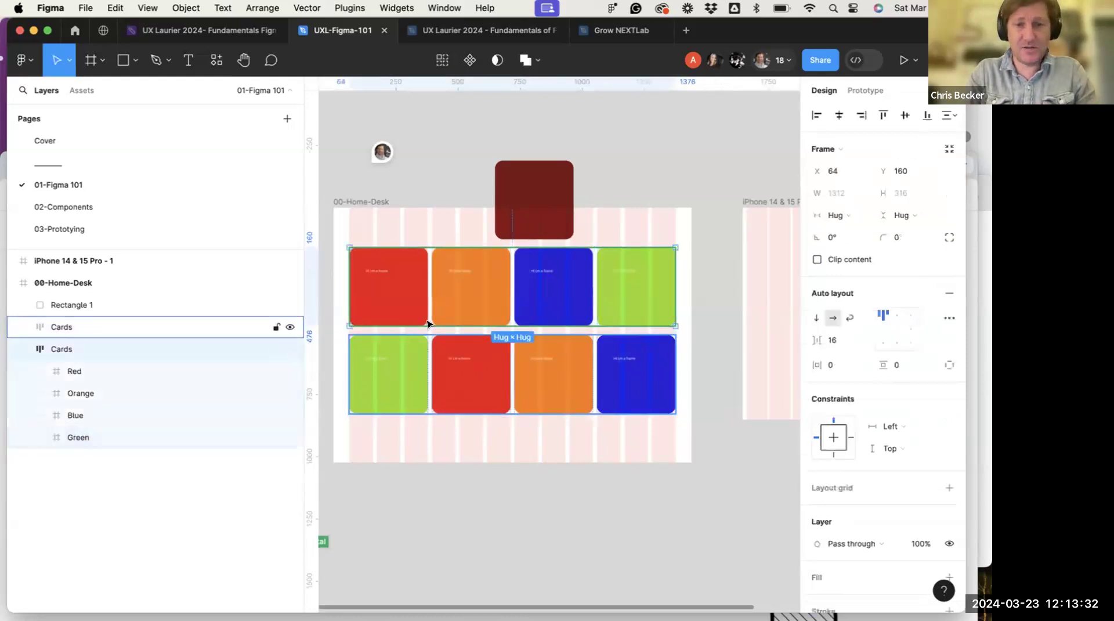
Rename the duplicated row as Cards 2 and place the original Cards layer above it
left_click(405, 378)
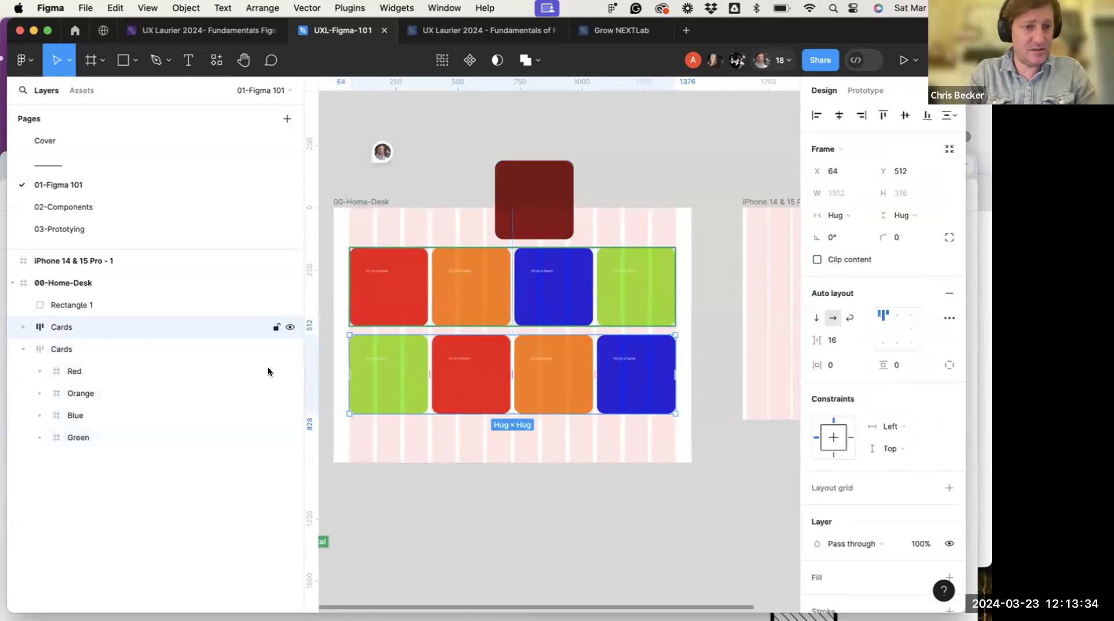
left_click(65, 342)
left_click(92, 326)
double_click(94, 328)
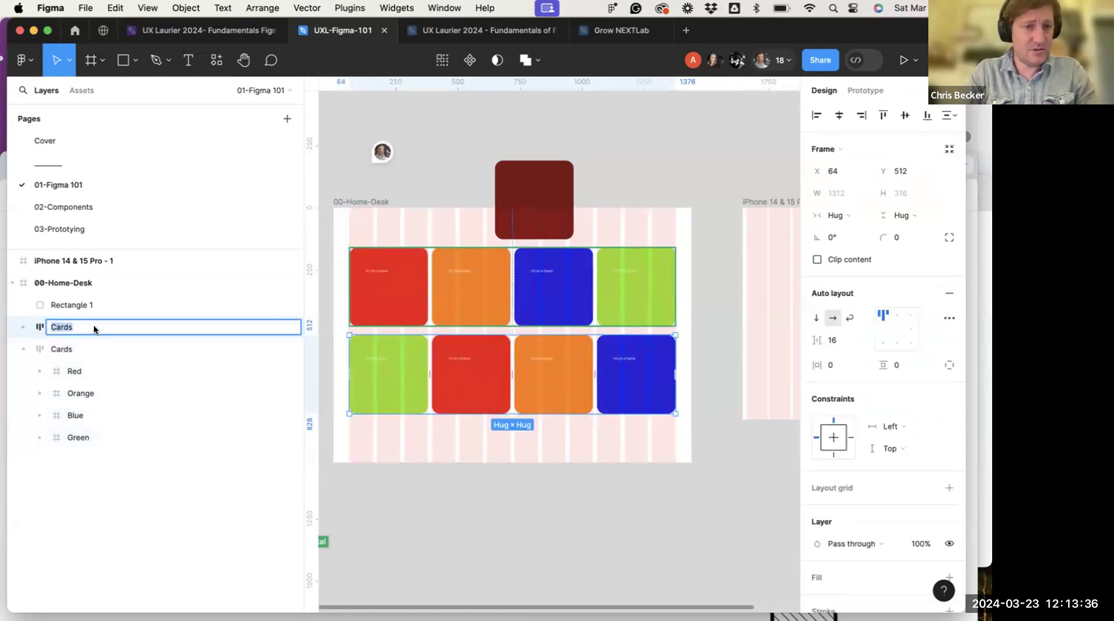
type("2")
left_click(58, 348)
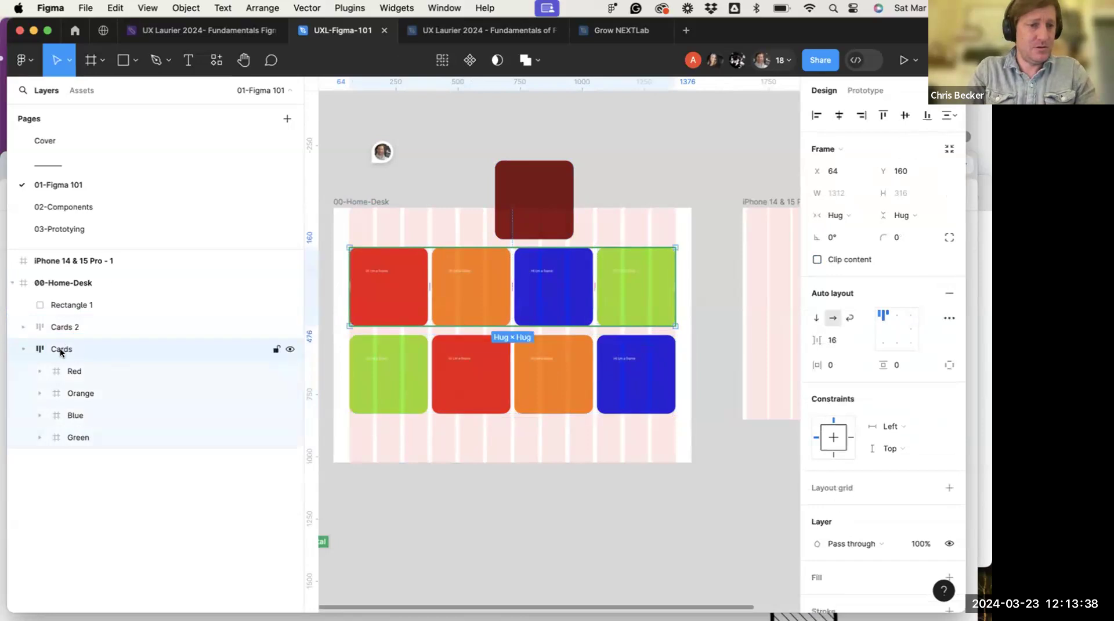
left_click_drag(55, 349, 50, 314)
left_click(64, 347)
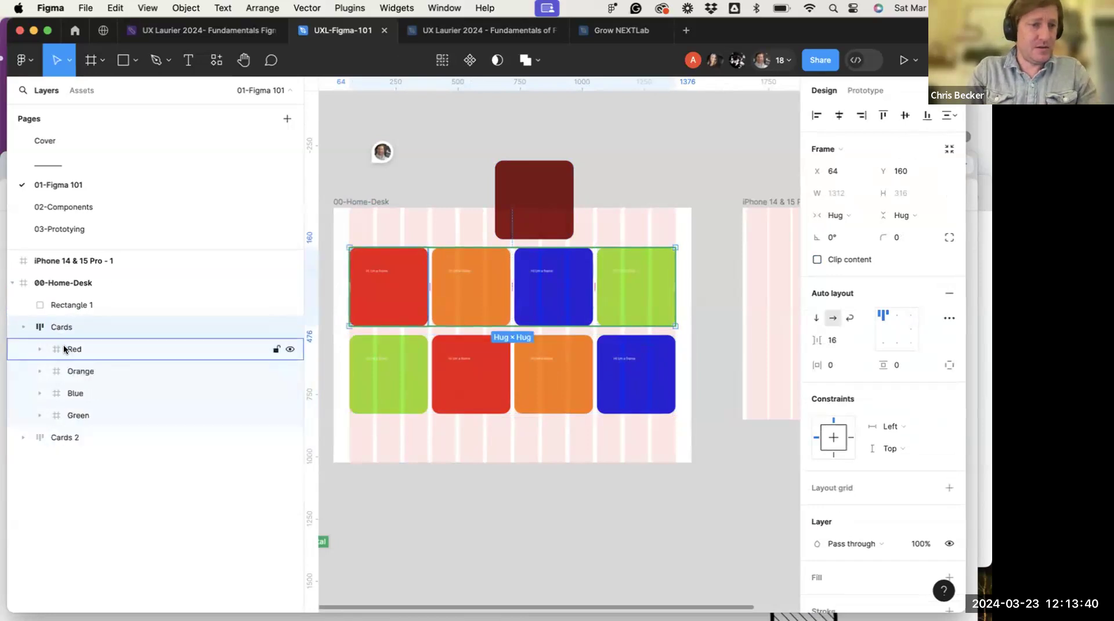
Remove auto layout from Cards 2 and move its blue card onto the green card at the start of the row
left_click(75, 439)
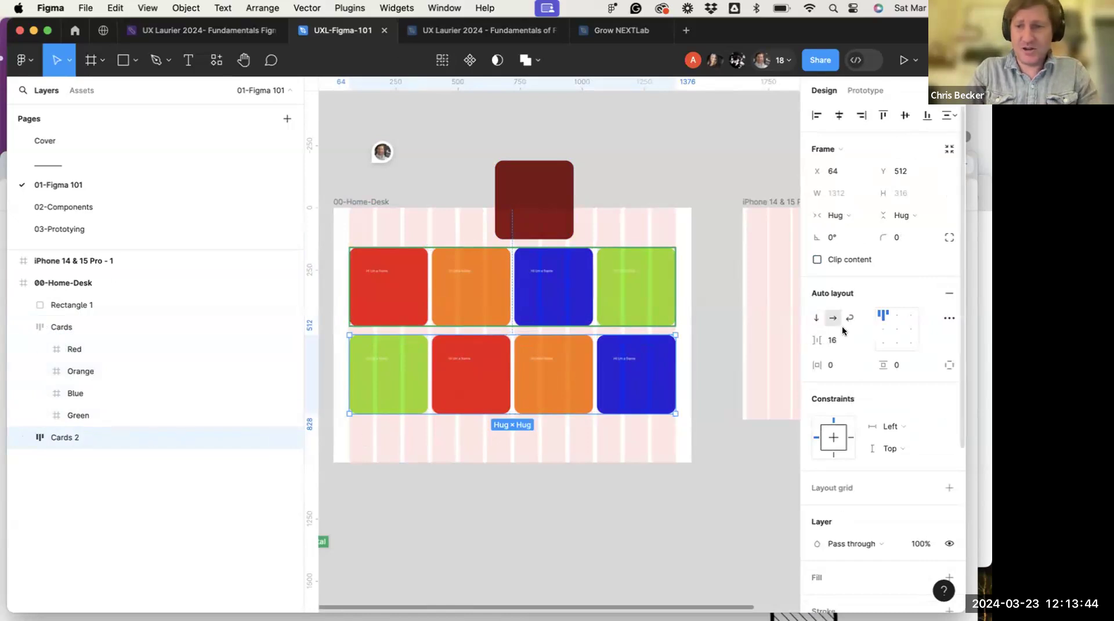
left_click(945, 293)
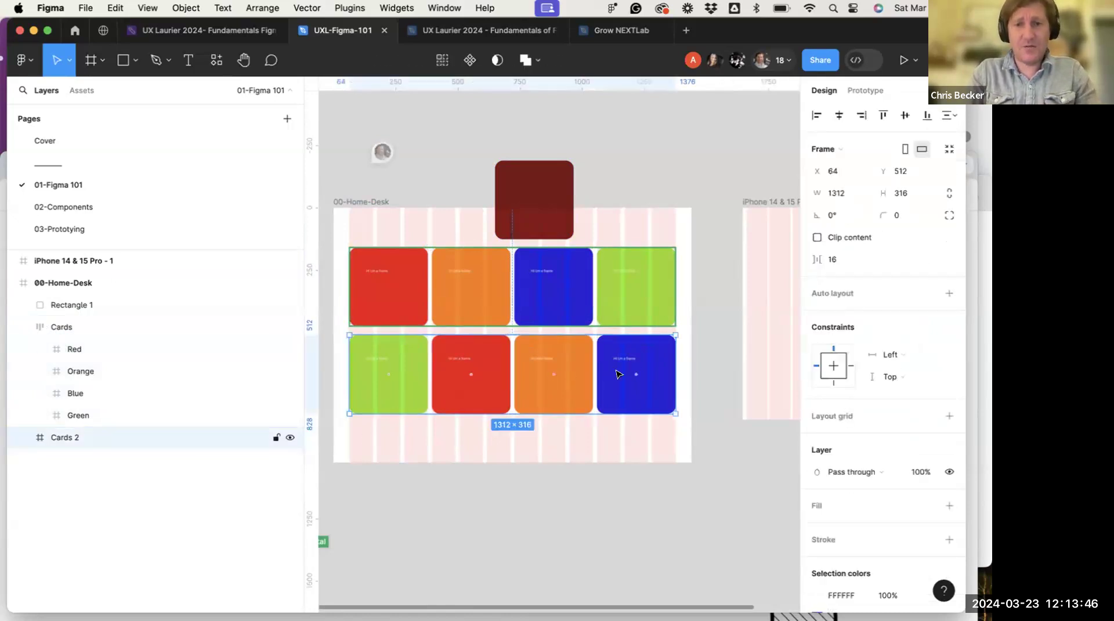
left_click(637, 394)
left_click_drag(654, 392, 385, 398)
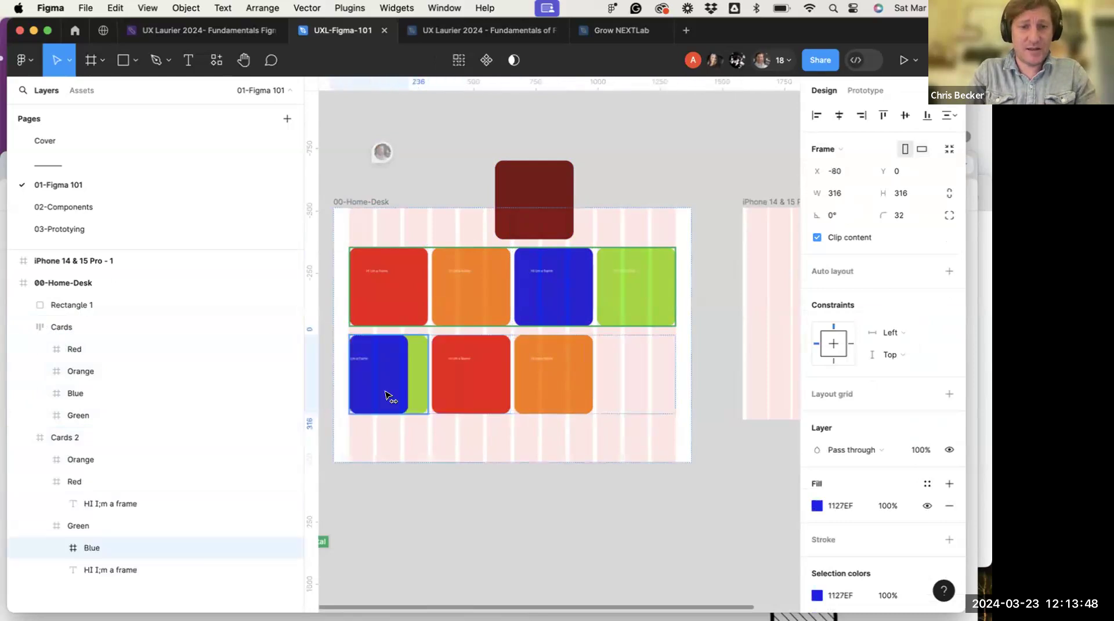
Reposition the second row's cards by hand, shifting green, red and orange one slot over and placing blue in the first slot
left_click_drag(482, 422, 398, 430)
left_click(408, 365)
left_click(408, 365)
left_click(471, 371, "shift")
left_click(553, 371, "shift")
left_click_drag(522, 359, 591, 373)
left_click(383, 399)
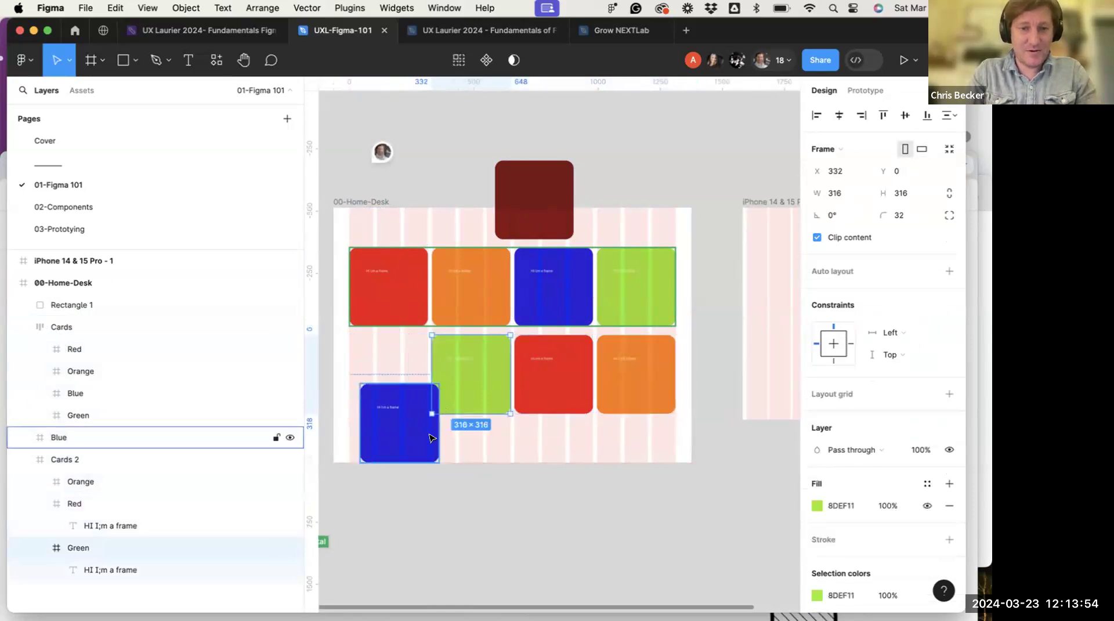
left_click_drag(381, 398, 376, 397)
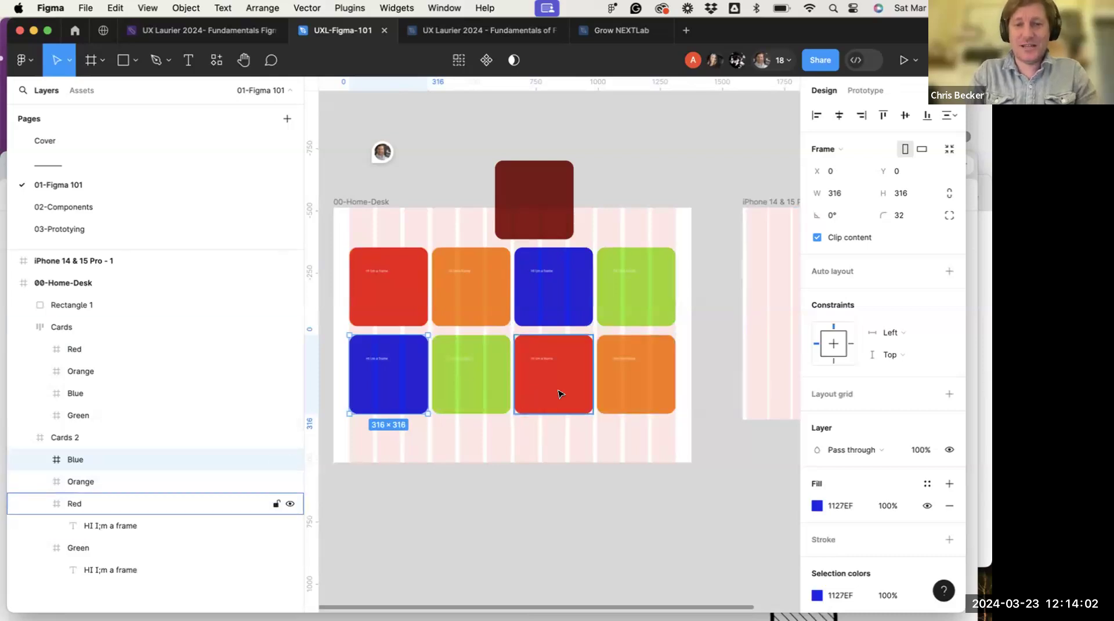
Move the Blue layer to the first position in the auto layout Cards frame, above Red
left_click(465, 301)
left_click_drag(99, 393, 85, 339)
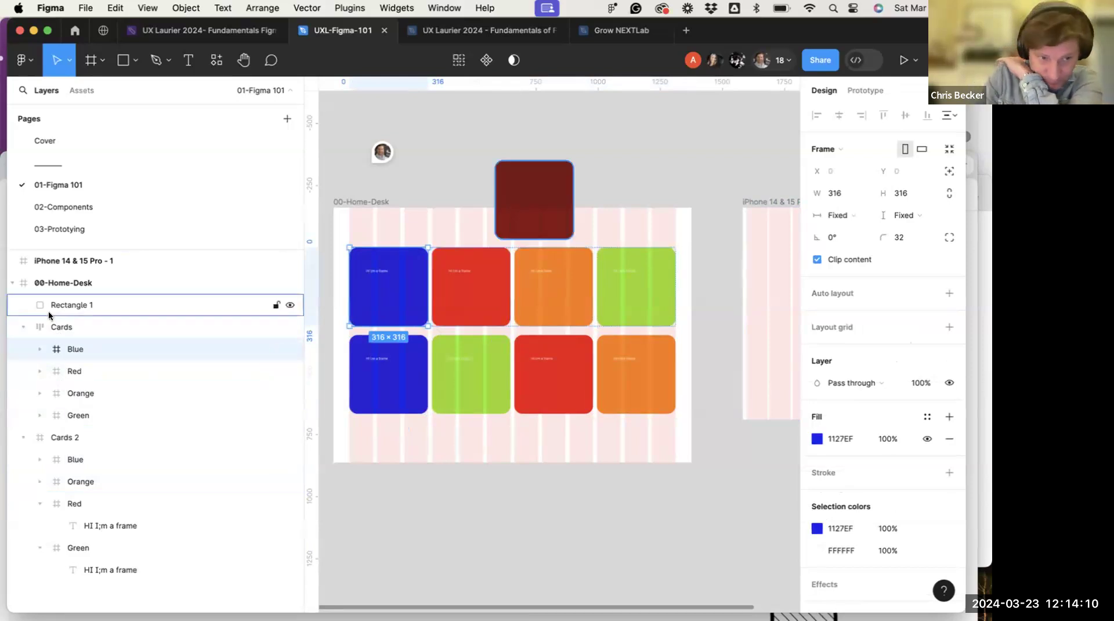
Widen the spacing between the cards in the auto layout Cards row to 73
left_click(45, 326)
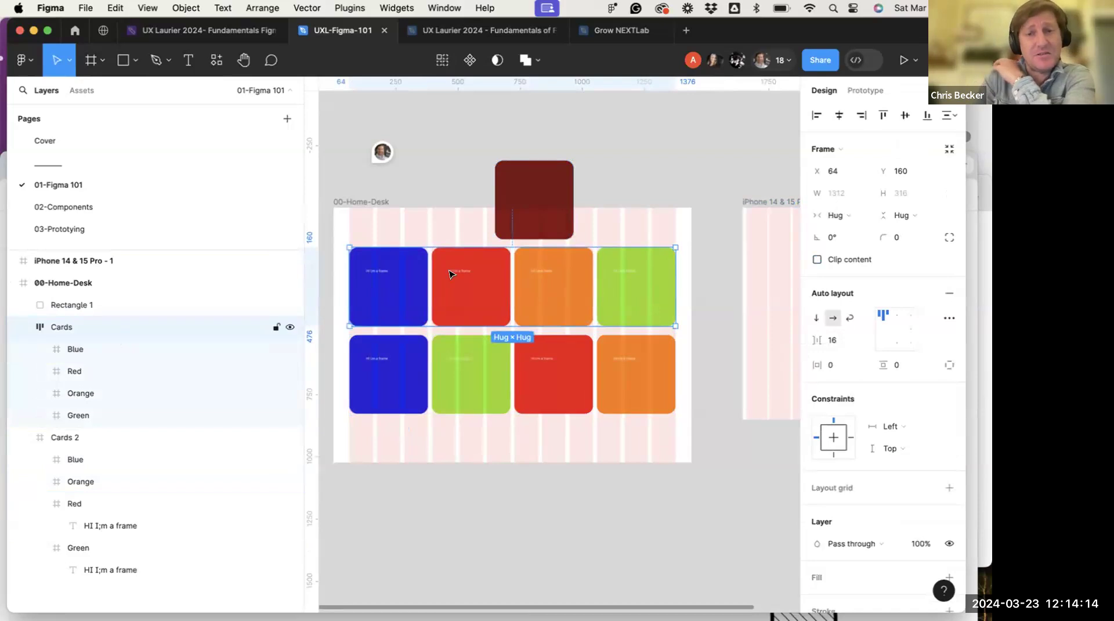
scroll(440, 280, "up", 5, "ctrl")
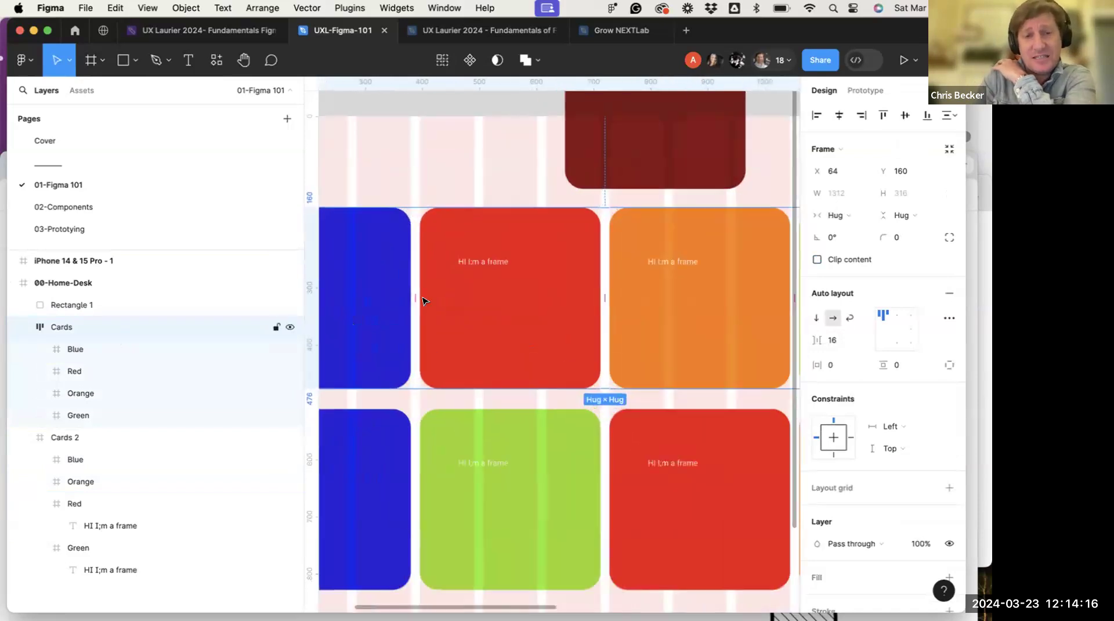
mouse_move(410, 294)
left_mouse_down()
mouse_move(438, 296)
mouse_move(400, 295)
mouse_move(448, 296)
mouse_move(411, 296)
mouse_move(430, 298)
left_mouse_up()
scroll(429, 298, "down", 5, "ctrl")
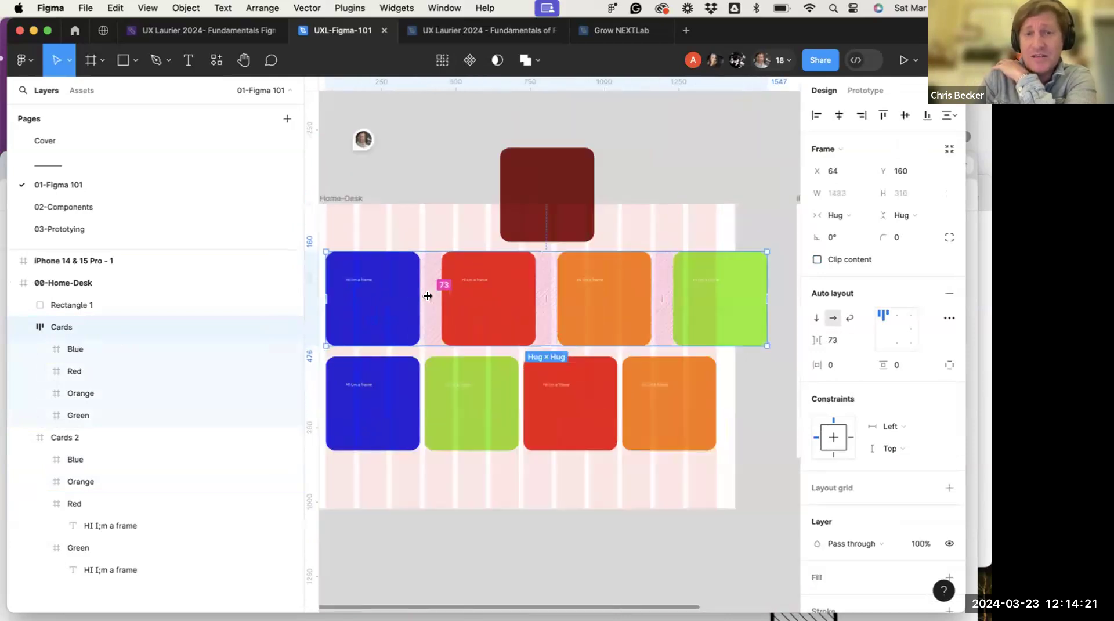
Stack the Cards frame vertically, return it to a horizontal row and reduce the card spacing to 16
left_click(816, 318)
scroll(752, 327, "down", 3)
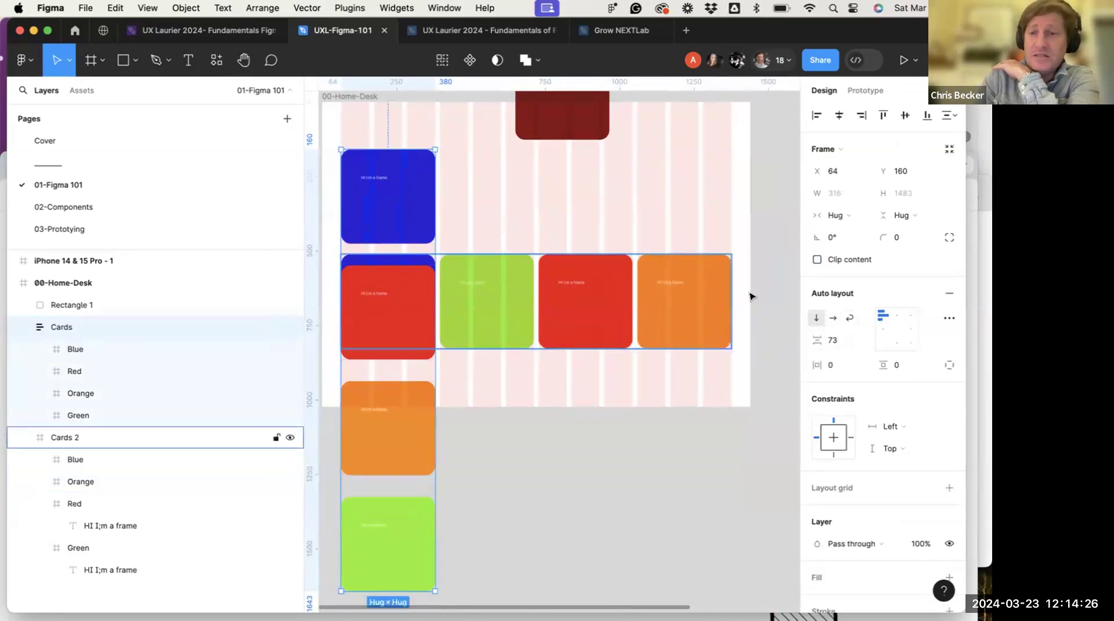
left_click(831, 318)
left_click_drag(678, 195, 628, 193)
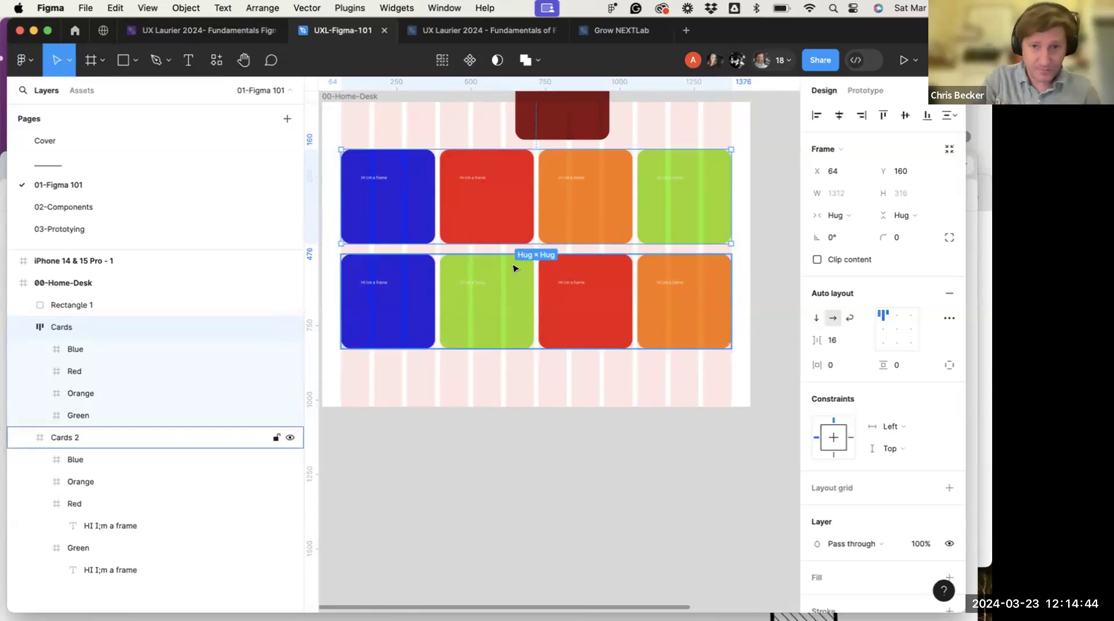
scroll(469, 323, "left", 2)
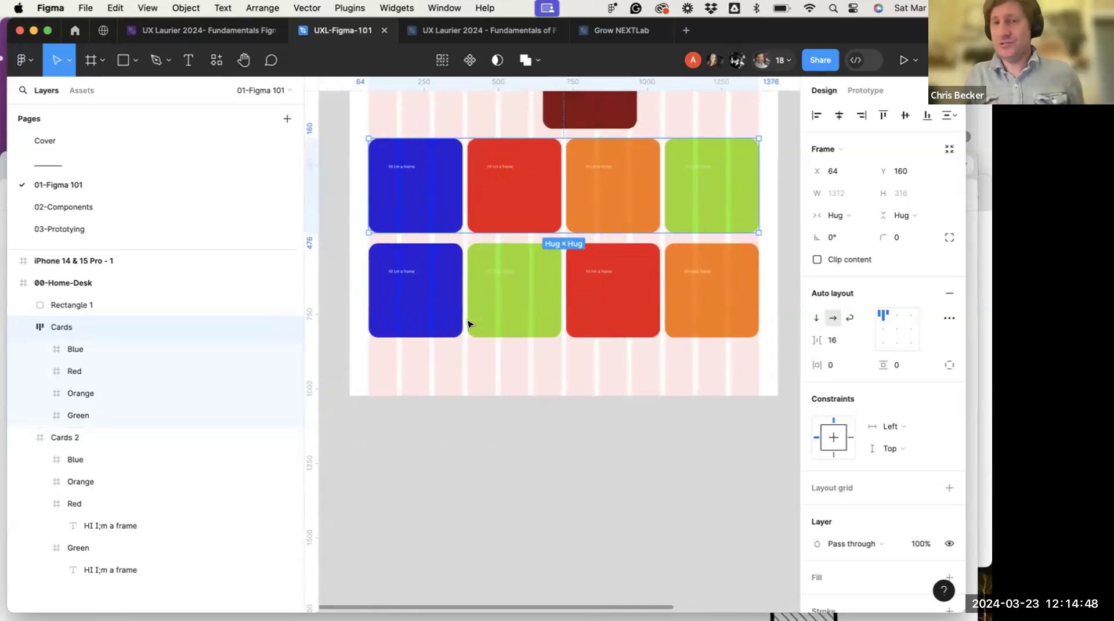
scroll(450, 318, "down", 2)
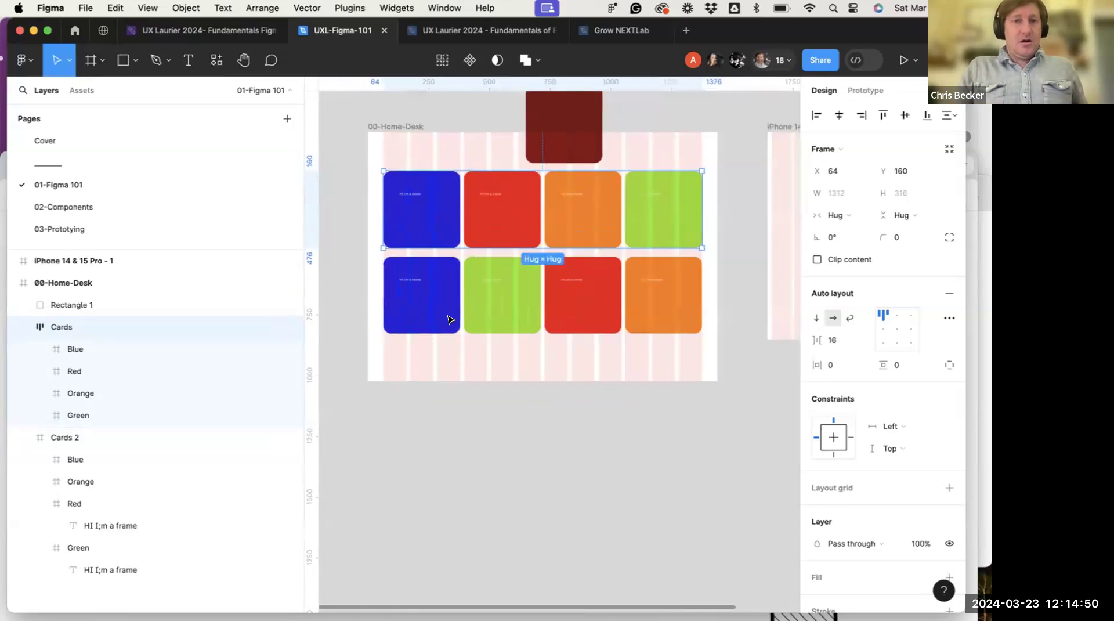
scroll(450, 318, "up", 2)
scroll(450, 318, "down", 1)
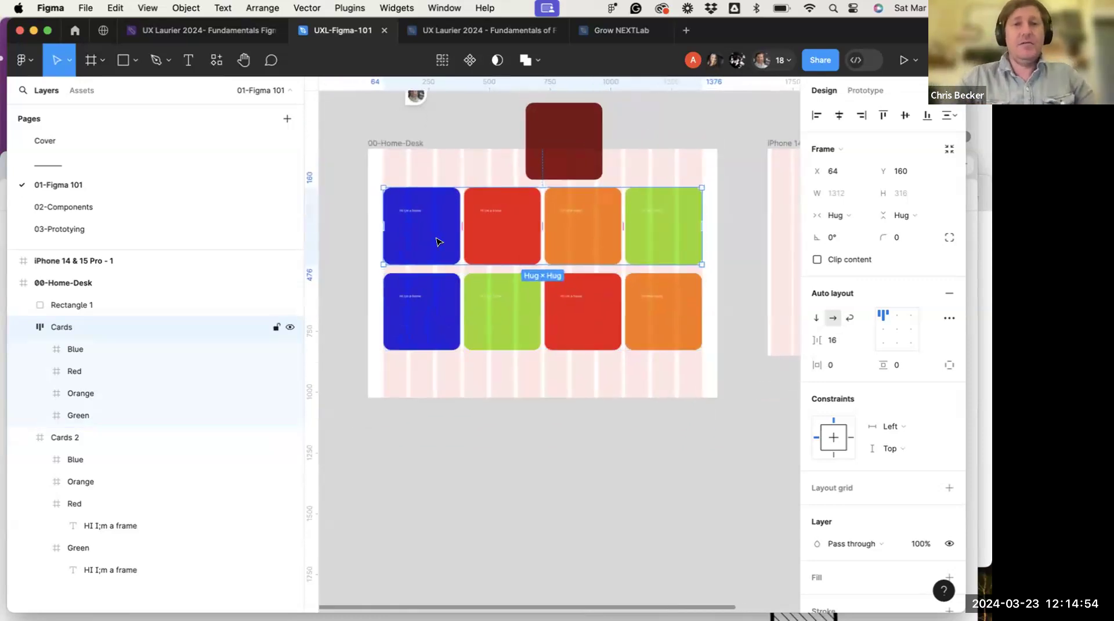
scroll(438, 241, "right", 2)
scroll(486, 235, "left", 1)
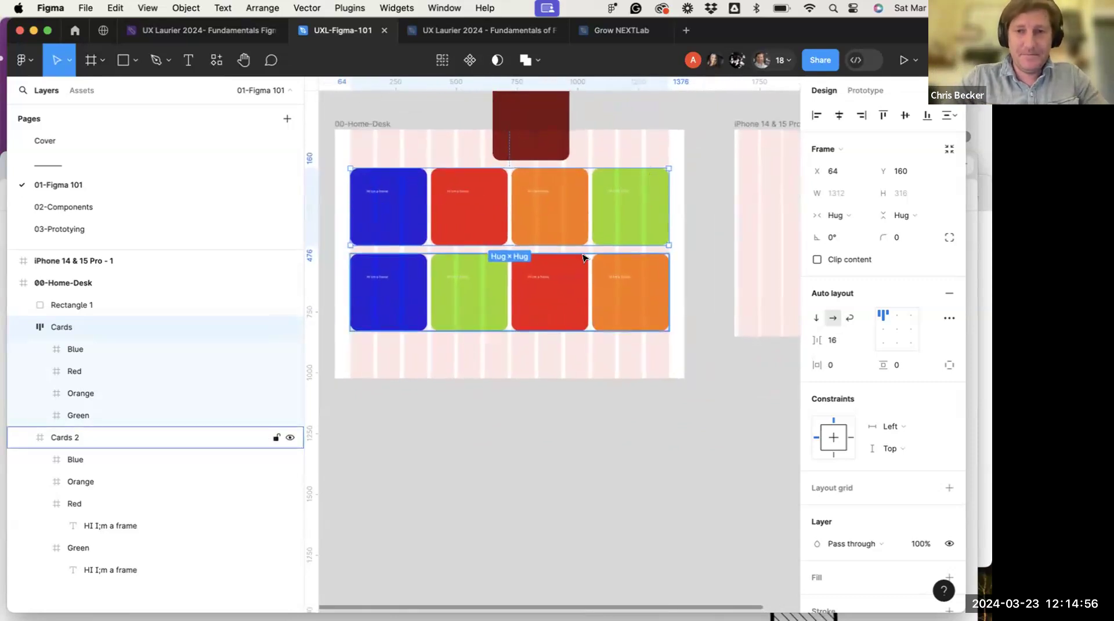
scroll(522, 244, "right", 2)
scroll(583, 257, "right", 2)
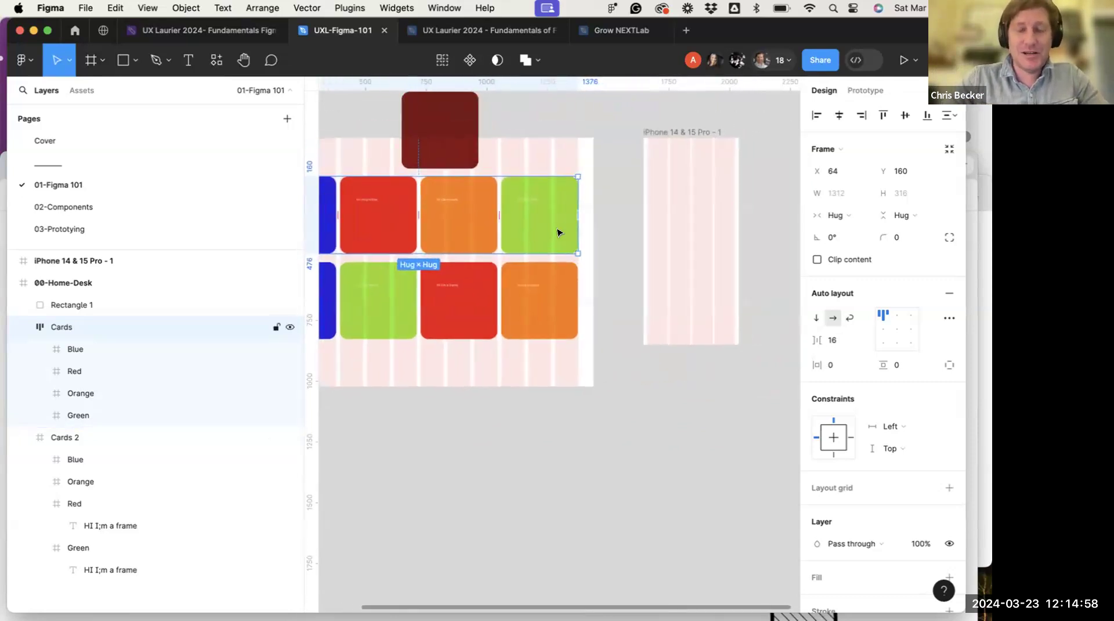
scroll(500, 258, "left", 2)
Add auto layout to each of the Blue, Red, Orange and Green cards inside the Cards frame
left_click(330, 224)
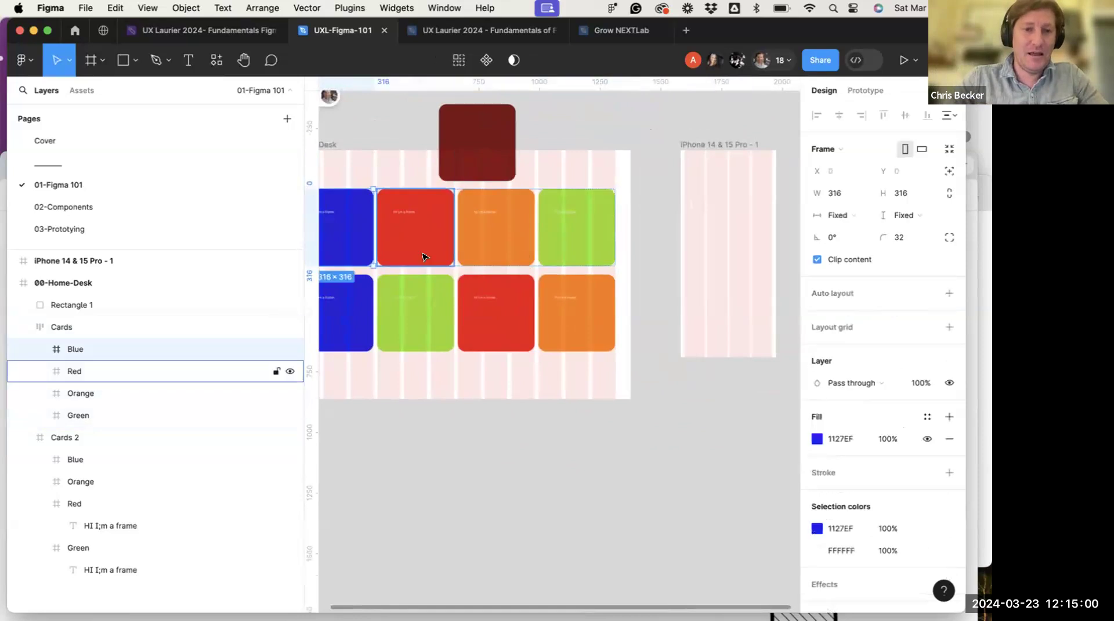
scroll(423, 253, "left", 3)
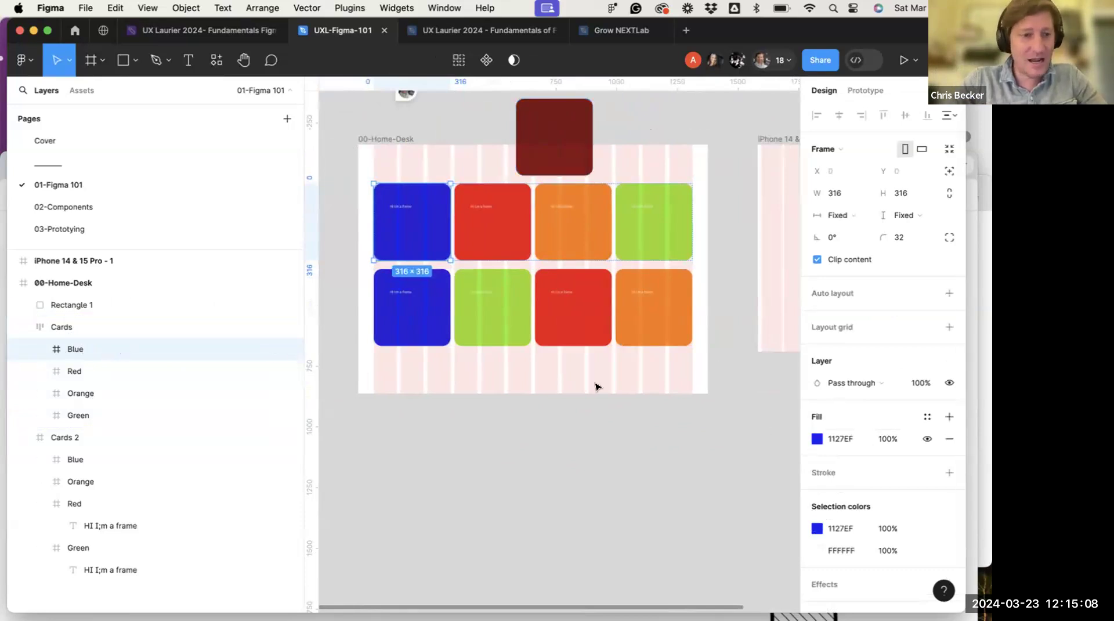
key("shift+a")
left_click(84, 372)
key("shift+a")
left_click(87, 393)
key("shift+a")
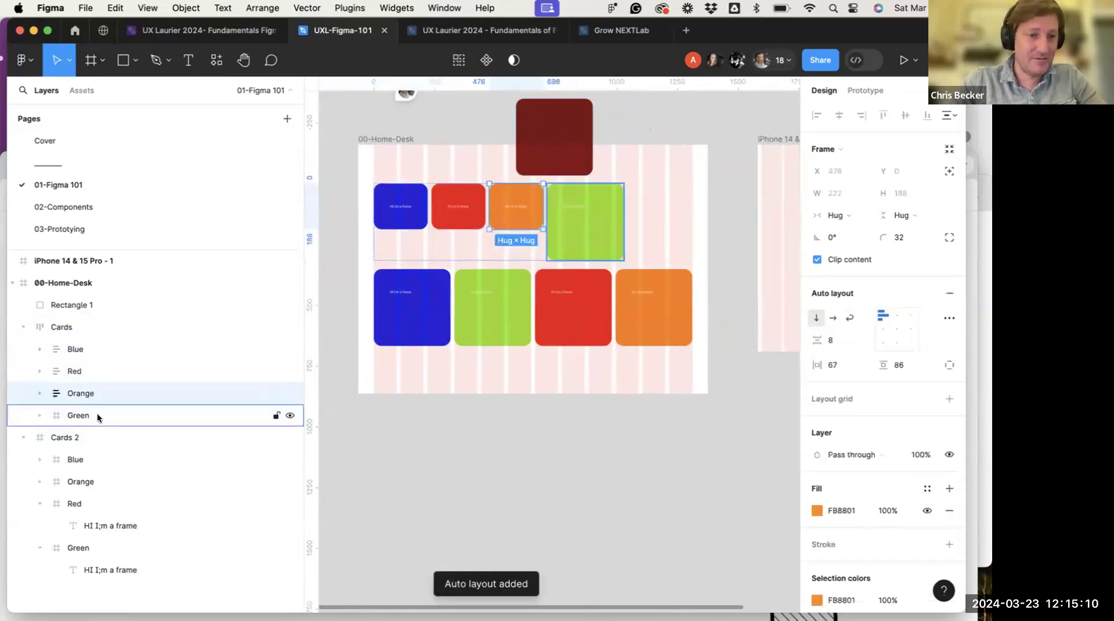
left_click(90, 416)
key("shift+a")
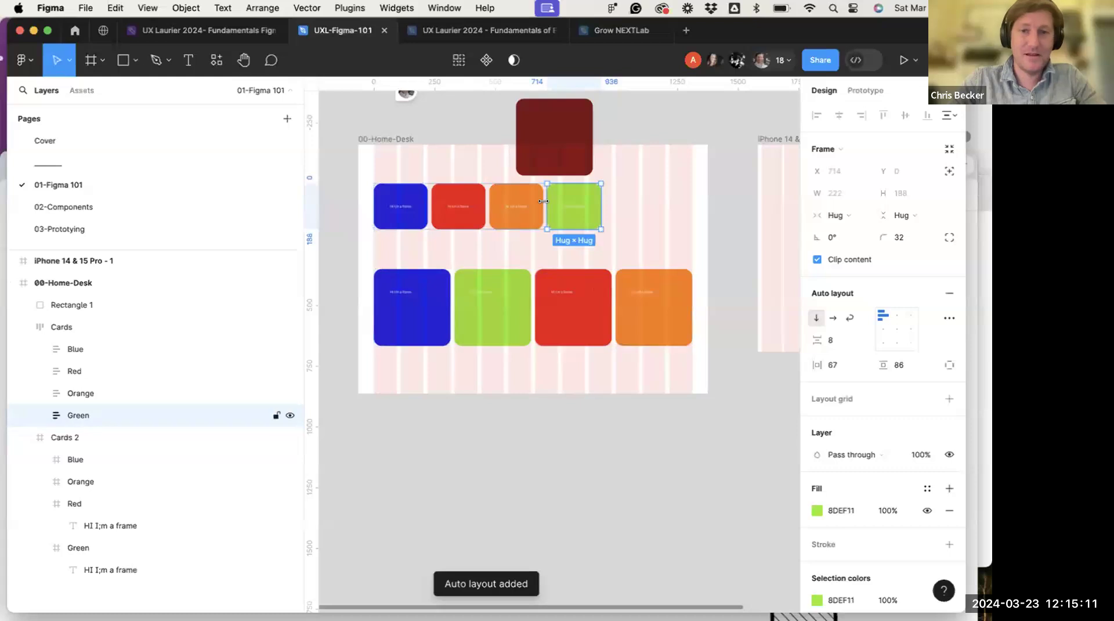
Try enlarging the whole Cards row from its corner, and undo the resize
left_click(61, 327)
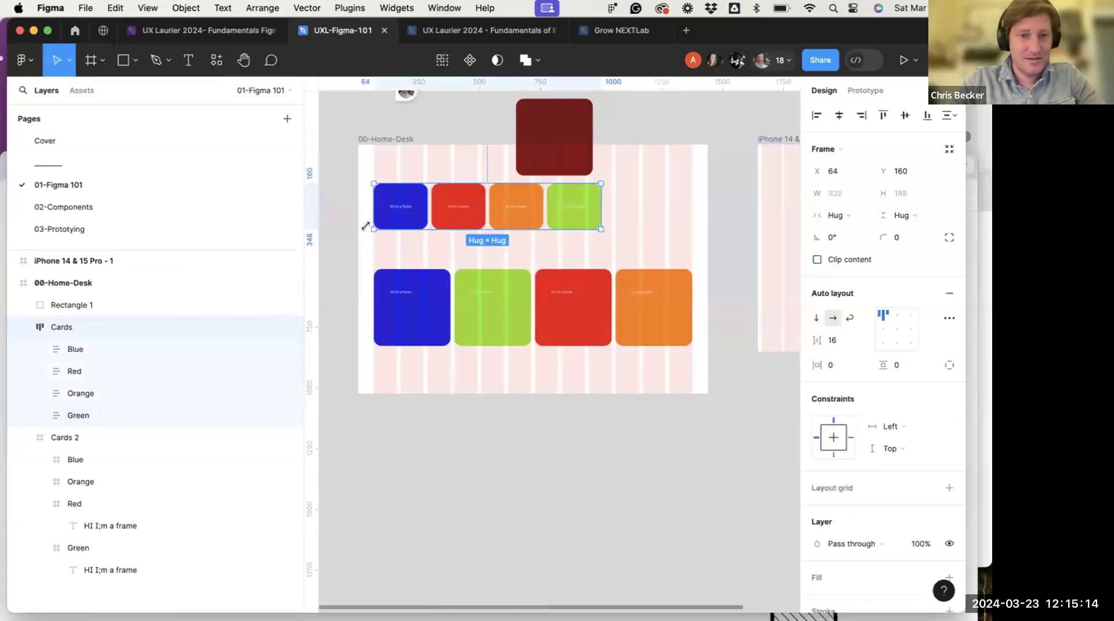
left_click_drag(597, 224, 671, 256)
key("super+z")
Set the horizontal sizing of the Green card in the Cards row to Fill
left_click(596, 228)
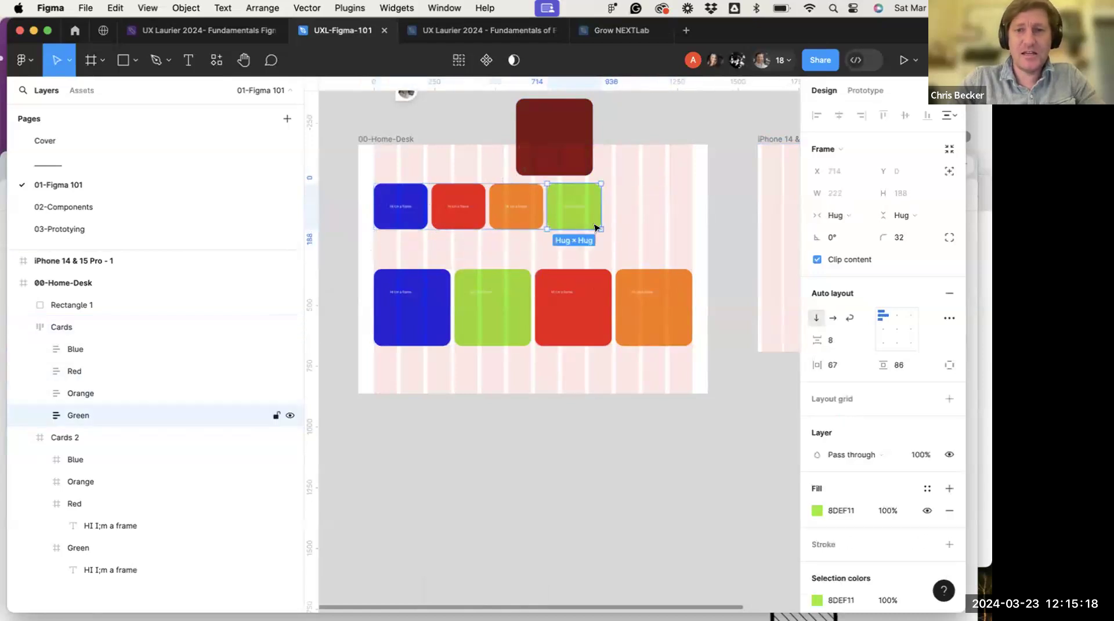
scroll(552, 210, "up", 5)
left_click(590, 212)
double_click(464, 203)
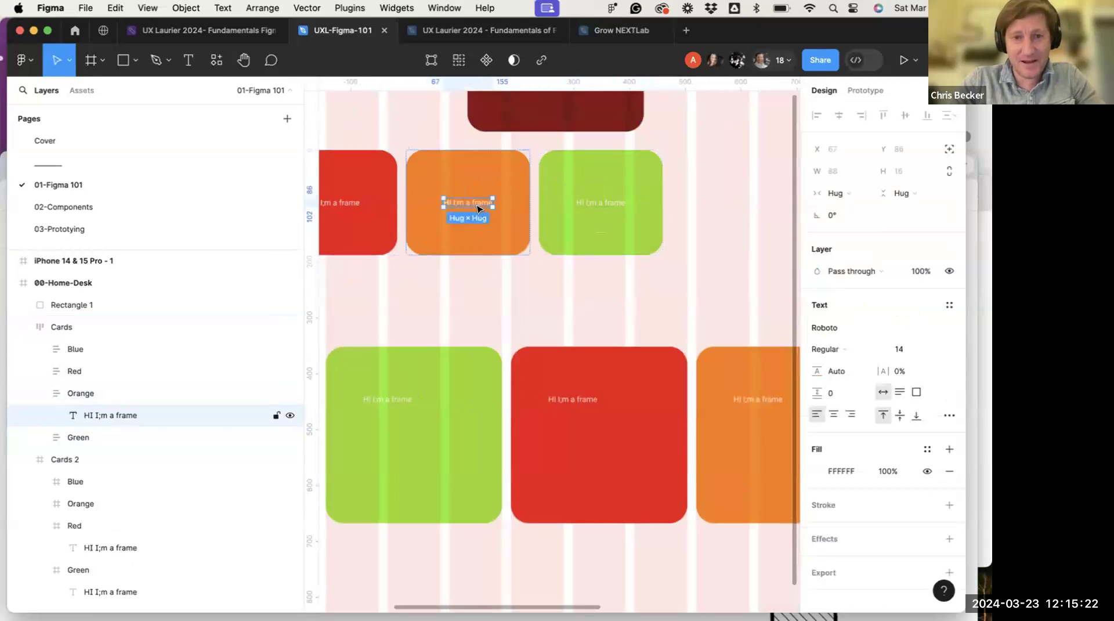
left_click(593, 206)
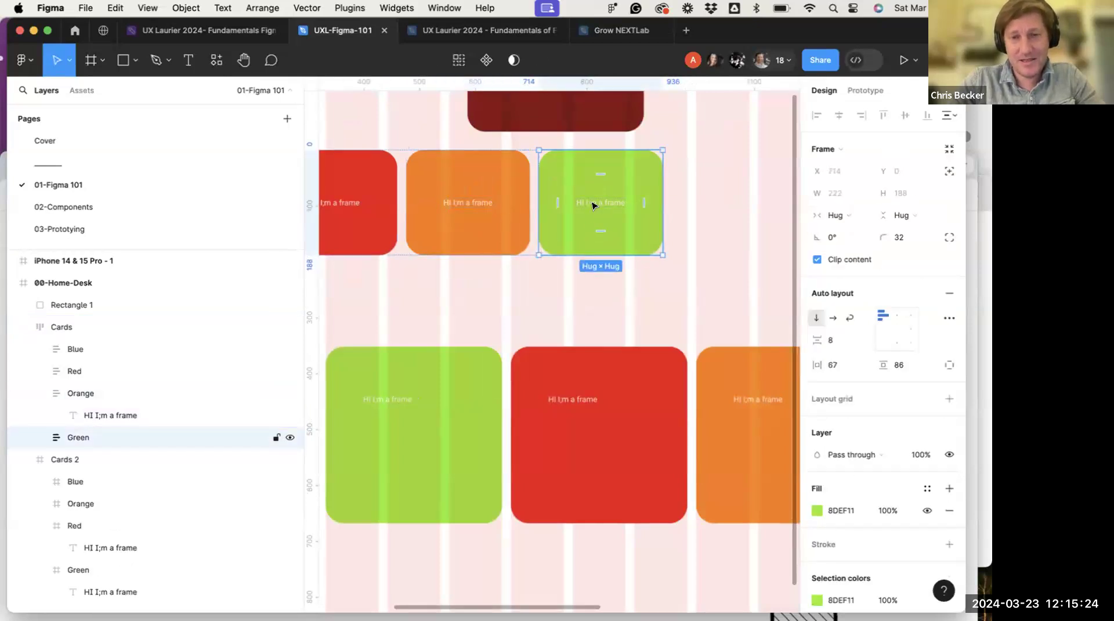
scroll(593, 204, "down", 2)
scroll(593, 205, "left", 1)
left_click(635, 195)
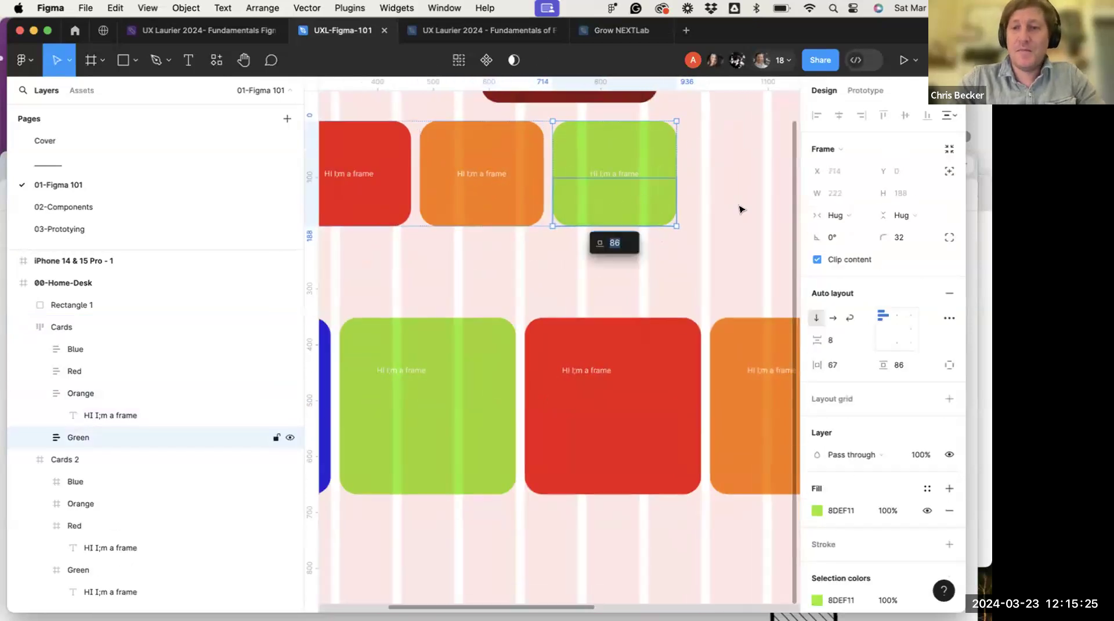
left_click(852, 214)
left_click(852, 233)
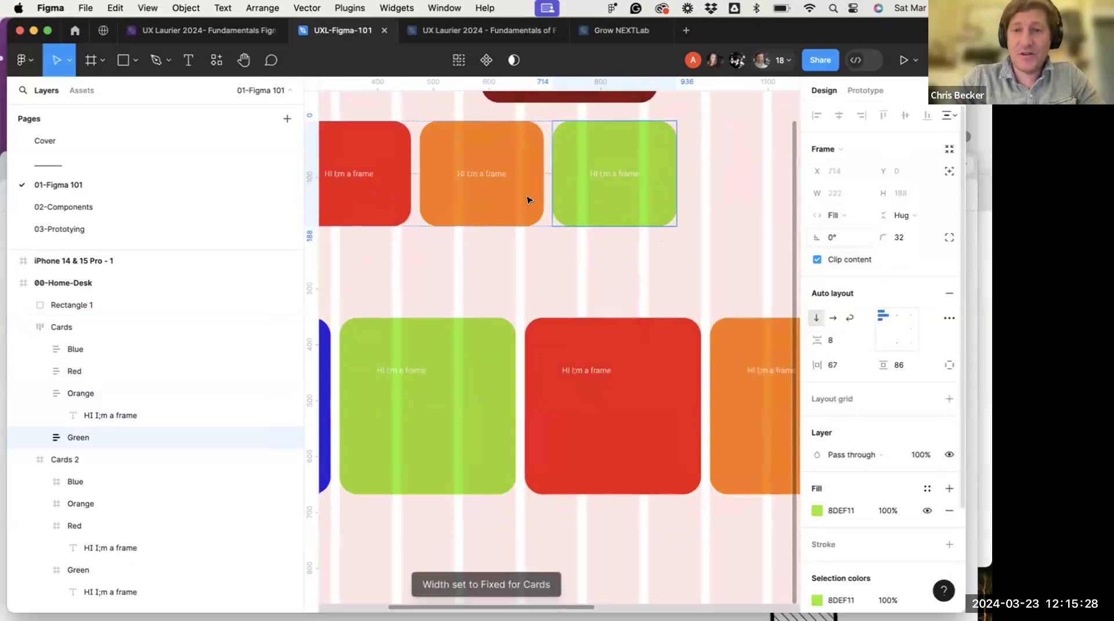
Set the Orange card's width in the Cards row to Fill as well
left_click(510, 197)
left_click(840, 223)
left_click(853, 231)
Enlarge the Cards frame to 1312 × 325 so it spans the full width of the layout grid columns
left_click(369, 172)
scroll(394, 205, "down", 5)
left_click(505, 192)
left_click(536, 212)
left_click_drag(537, 213, 643, 252)
scroll(534, 217, "left", 3)
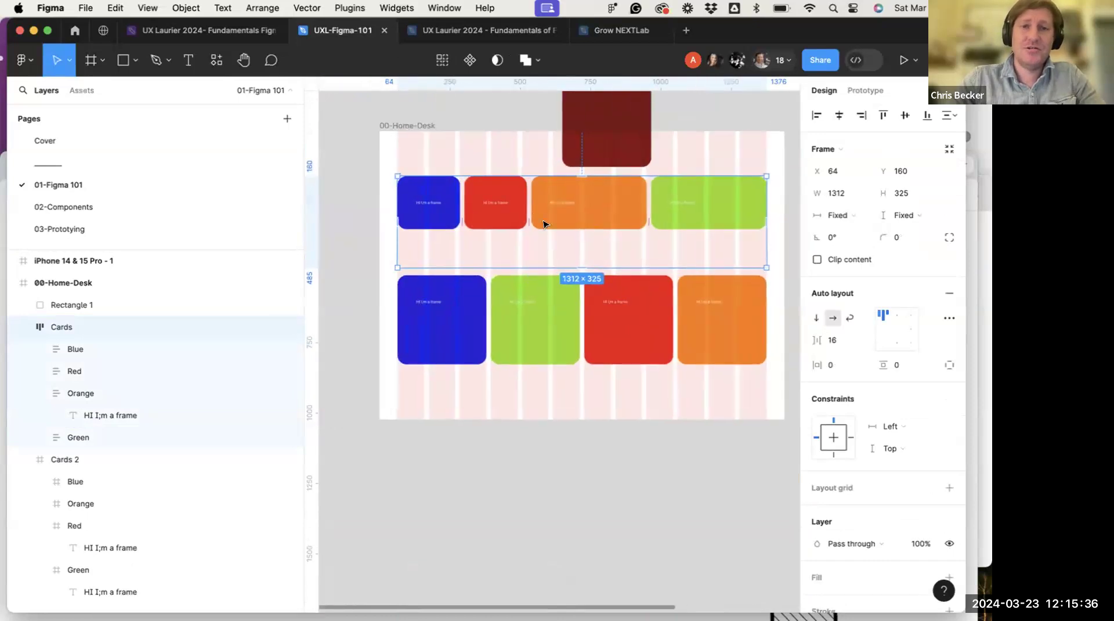
Set the widths of the Red and Blue cards in the Cards row to Fill
left_click(513, 211)
left_click(586, 209)
left_click(694, 217)
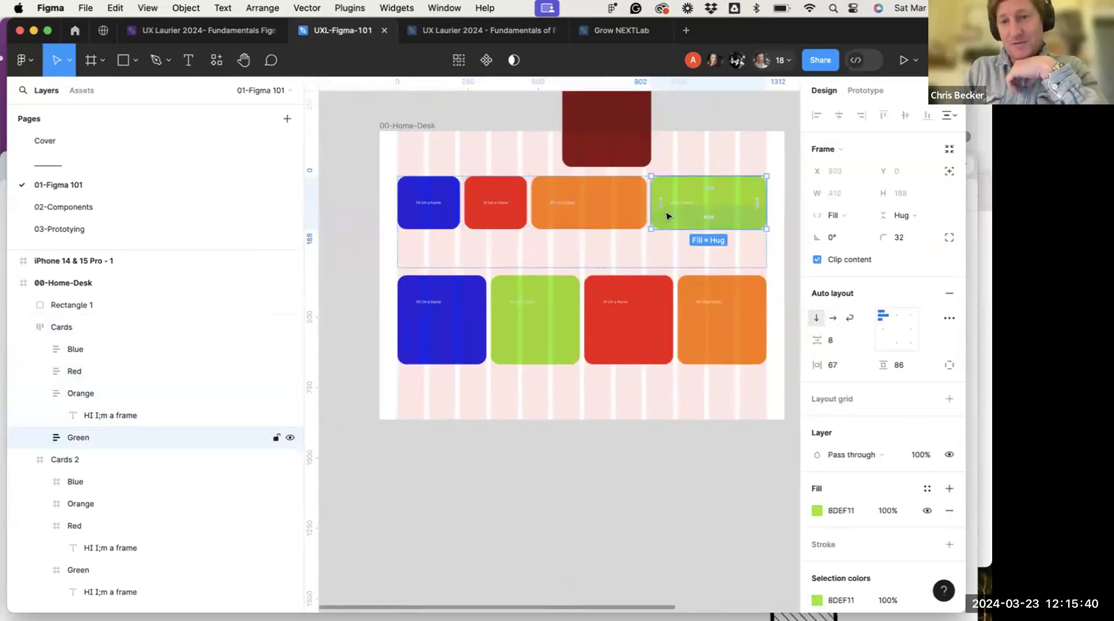
left_click(510, 211)
left_click(835, 216)
left_click(844, 231)
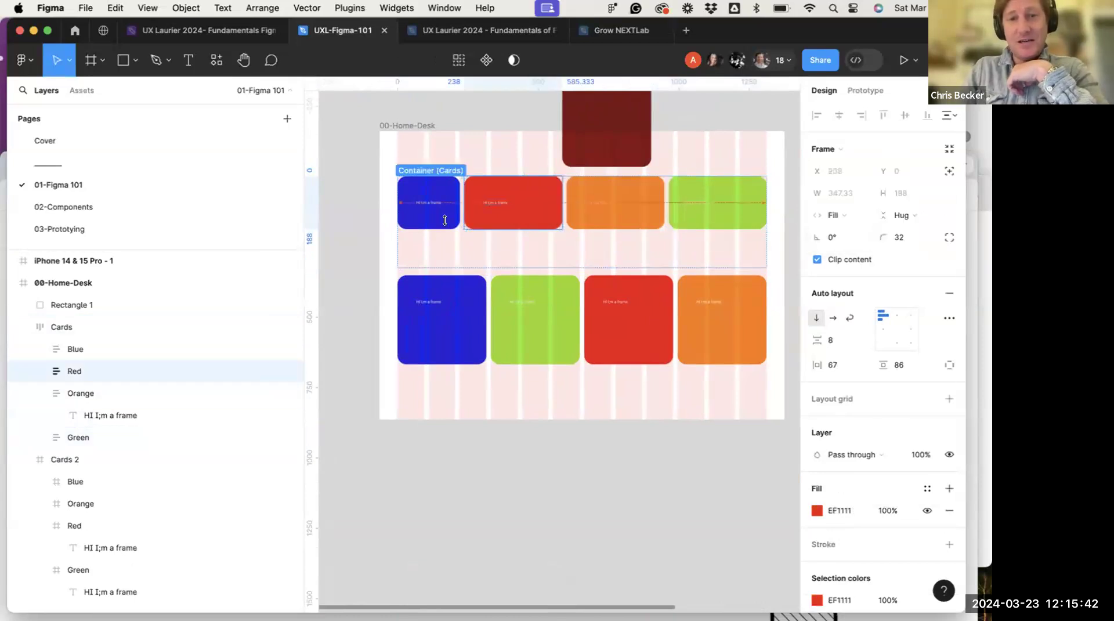
left_click(444, 220)
left_click(836, 216)
left_click(844, 232)
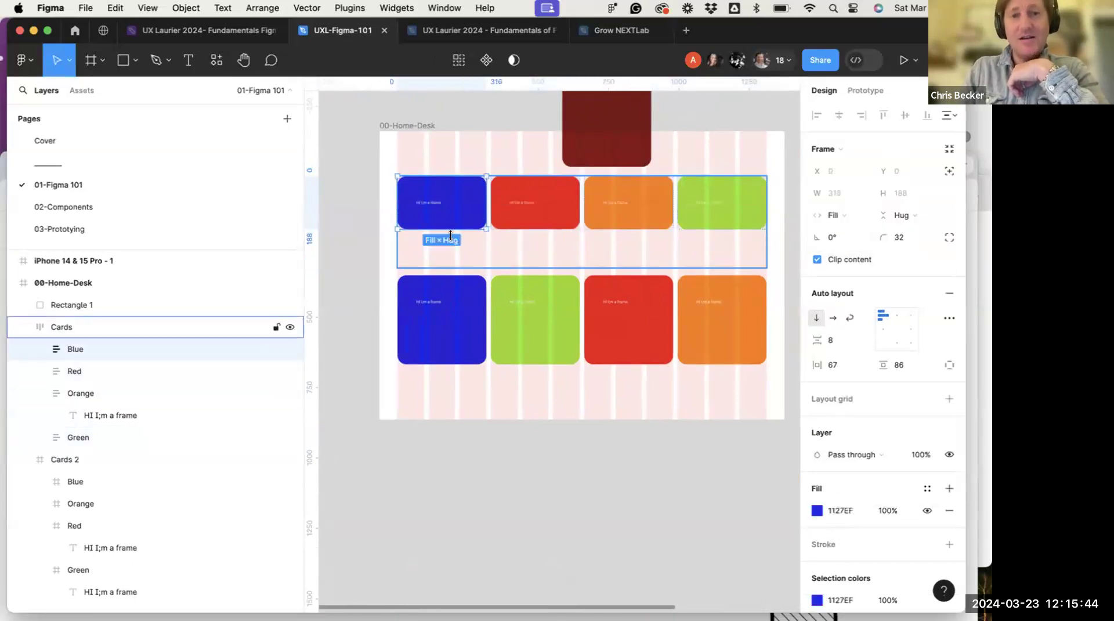
Try narrowing the Cards frame from its side to test how the Fill cards resize
left_click(748, 236)
left_click_drag(767, 238, 642, 230)
scroll(667, 232, "left", 5)
scroll(667, 232, "down", 1)
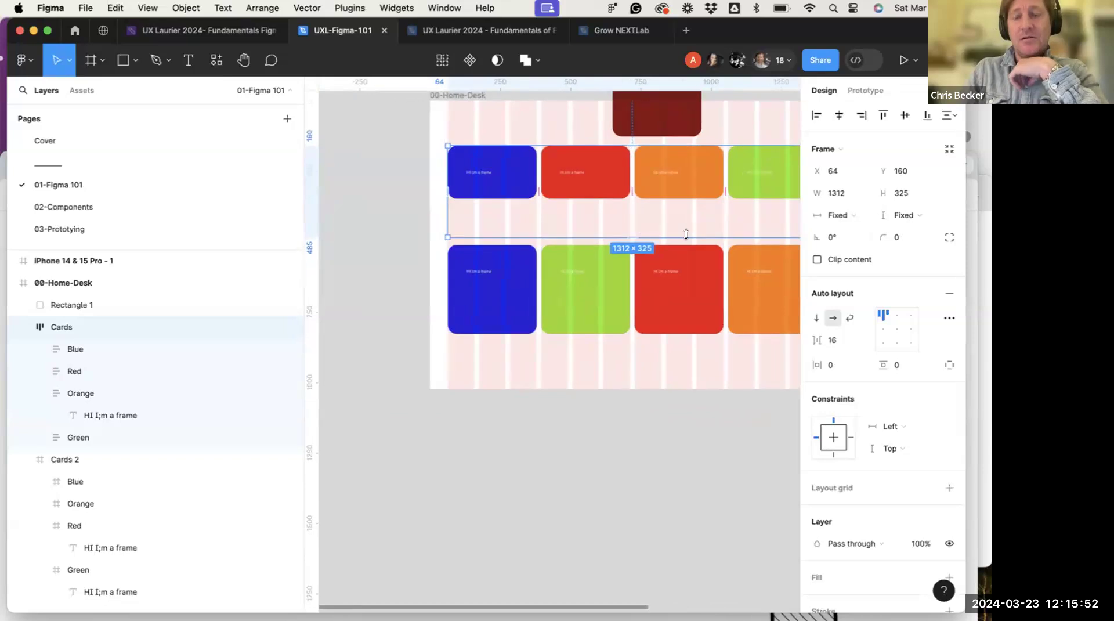
scroll(687, 234, "right", 4)
scroll(687, 234, "up", 1)
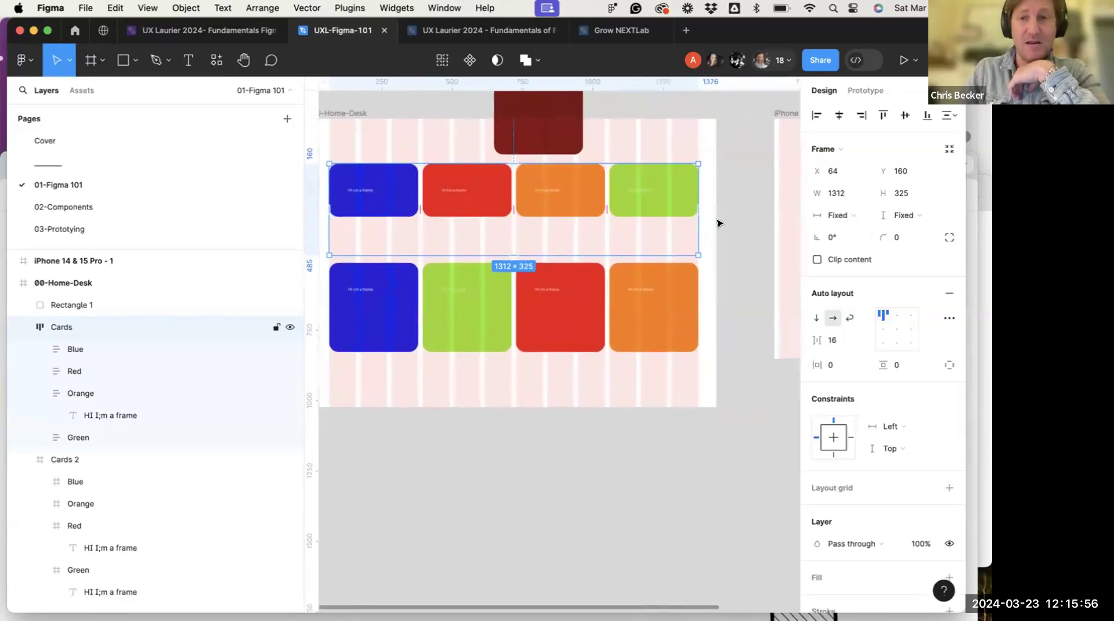
Set the Cards frame's height to hug its contents
left_click(904, 216)
left_click(908, 231)
left_click(906, 210)
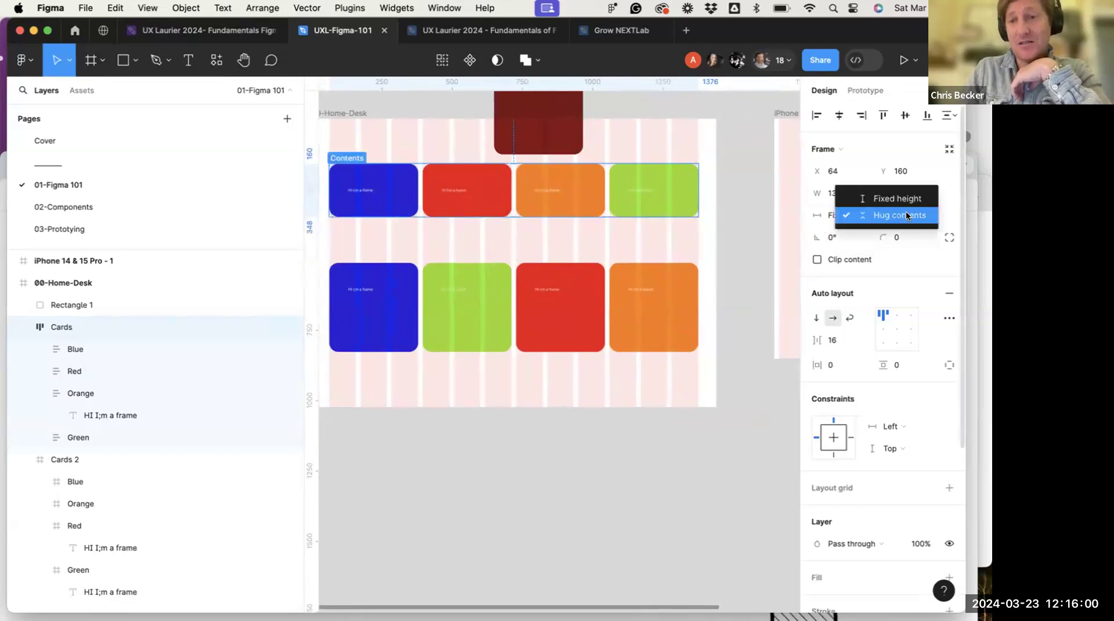
Set the green card's height in the Cards frame to fill its container
left_click(659, 211)
left_click(902, 215)
left_click(892, 231)
Stretch the Cards frame downward to a height of 301 and select its green card to check its sizing
left_click(583, 219)
left_click(569, 217)
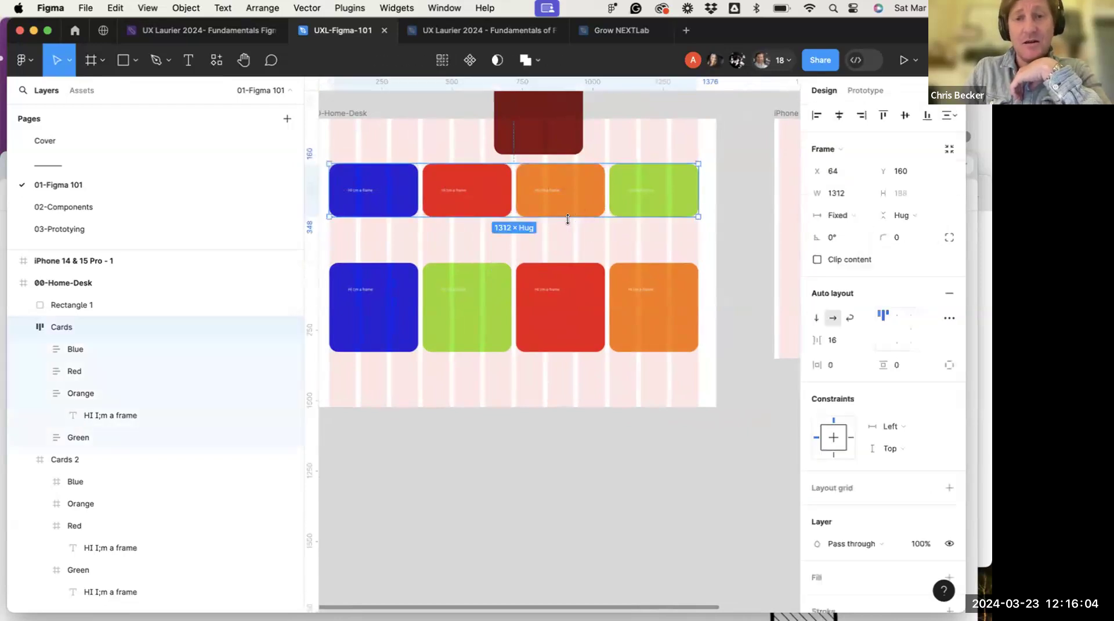
mouse_move(545, 252)
left_mouse_down()
mouse_move(539, 232)
mouse_move(539, 290)
mouse_move(539, 263)
mouse_move(559, 261)
mouse_move(562, 248)
left_mouse_up()
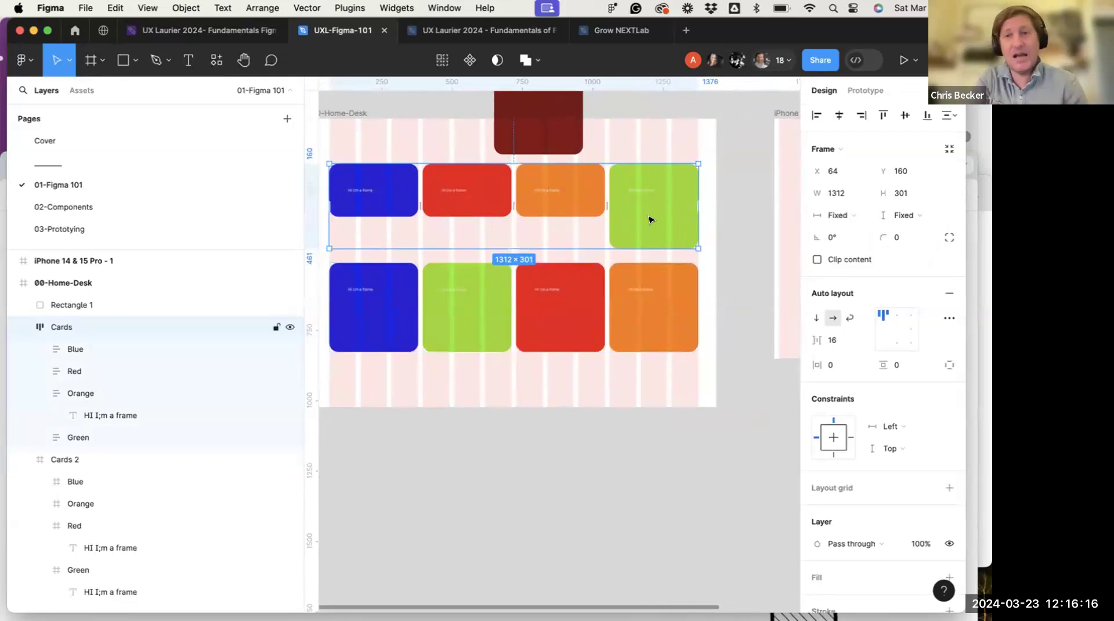
left_click(677, 220)
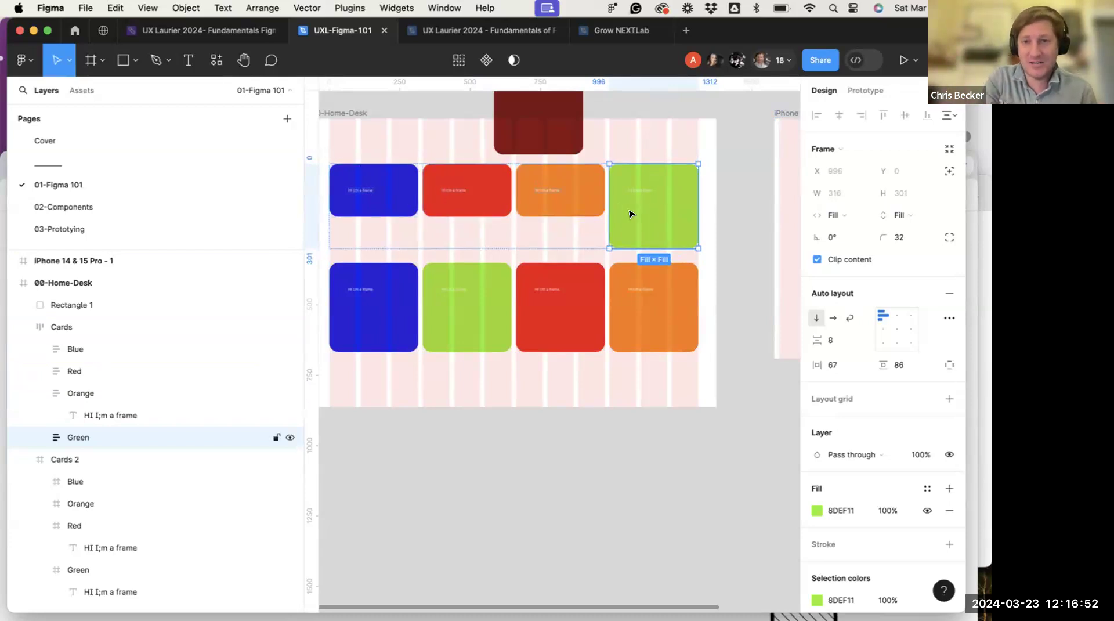
key("shift+Tab")
left_click(648, 216)
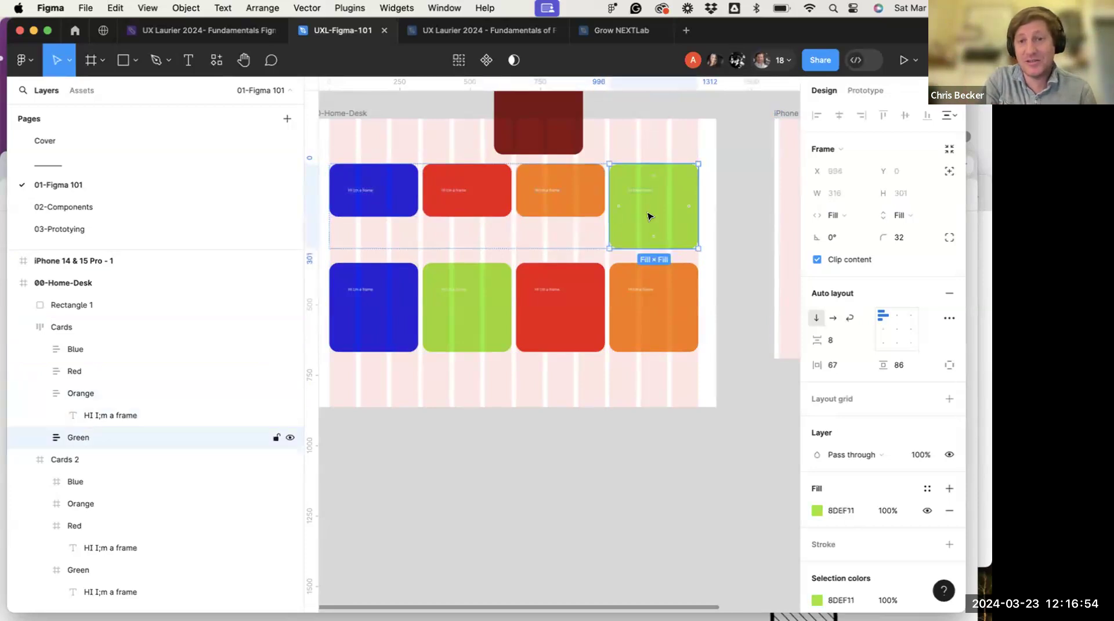
Try center and top alignment for the cards in the Cards frame, ending with bottom center alignment
left_click(76, 322)
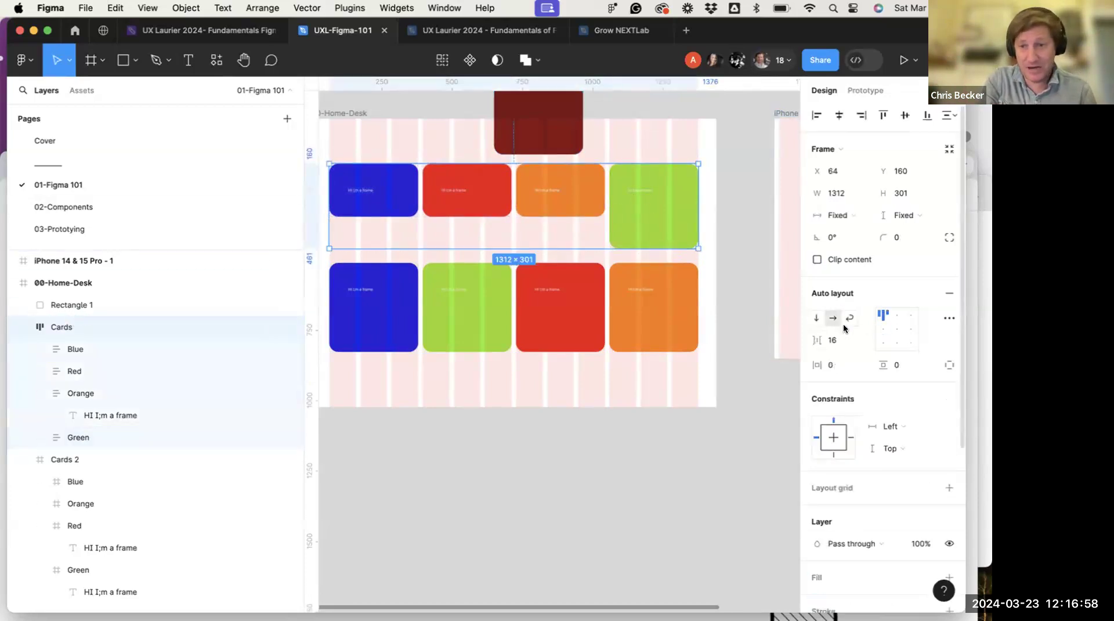
left_click(833, 341)
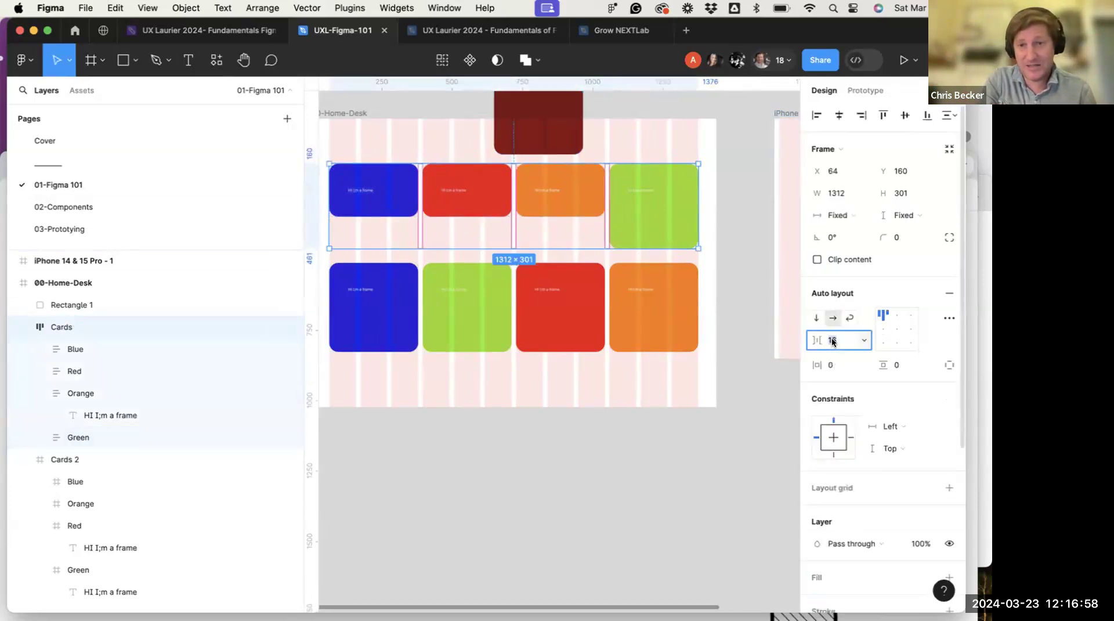
left_click(896, 329)
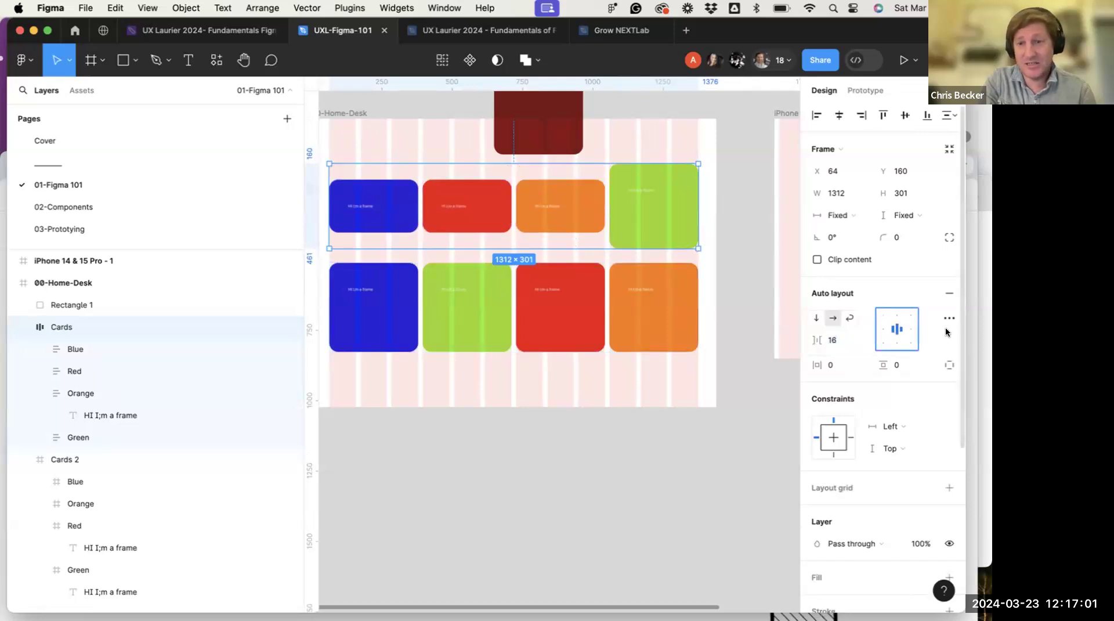
left_click(896, 346)
left_click(897, 314)
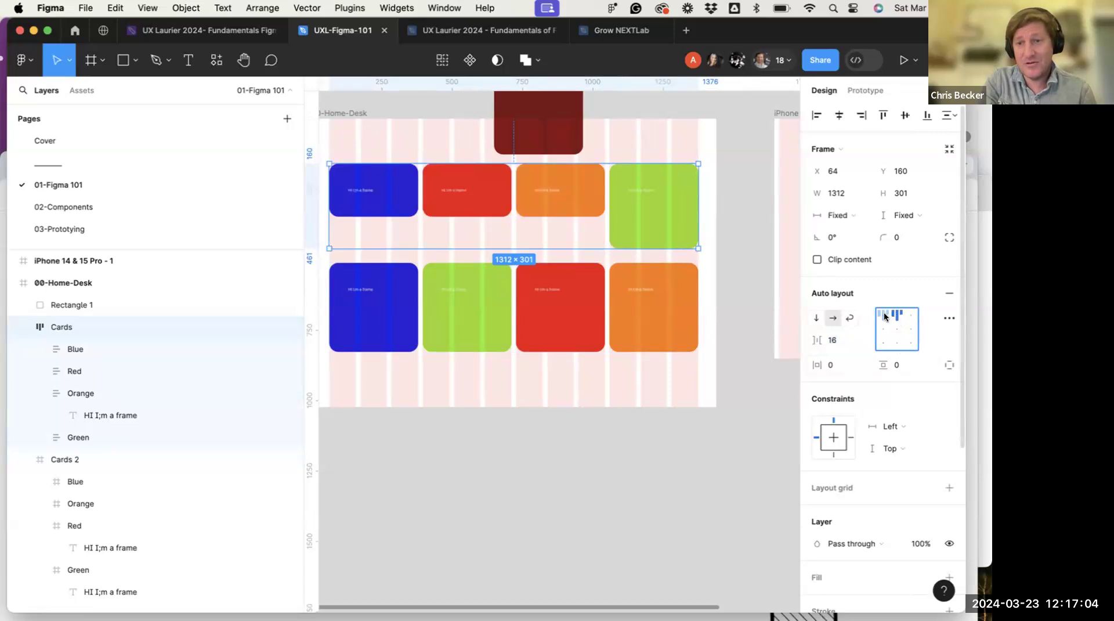
left_click(896, 329)
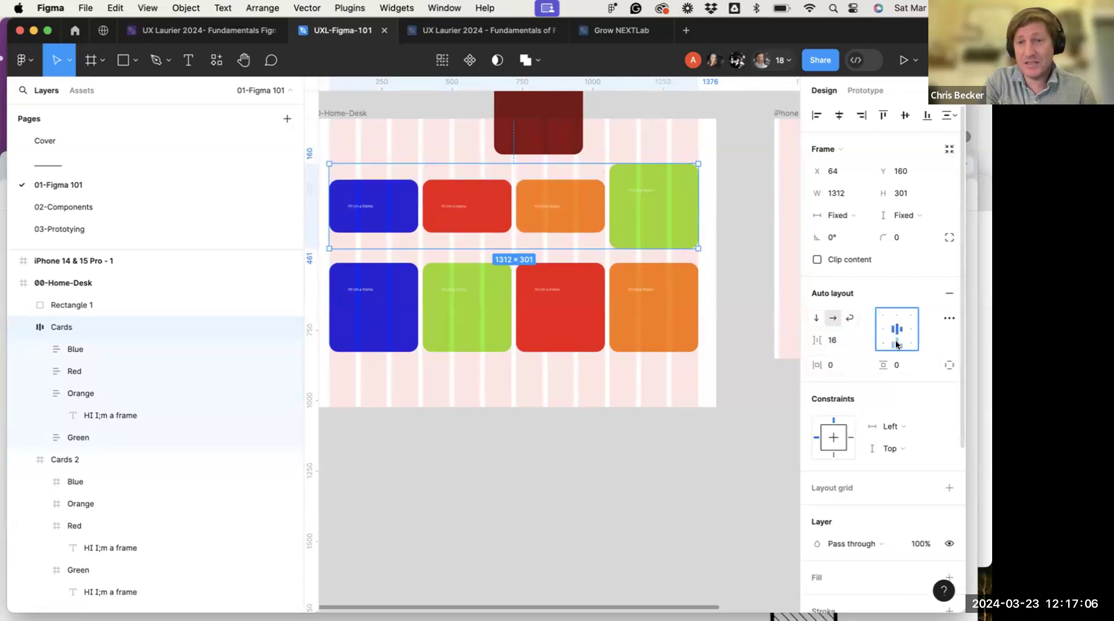
left_click(897, 346)
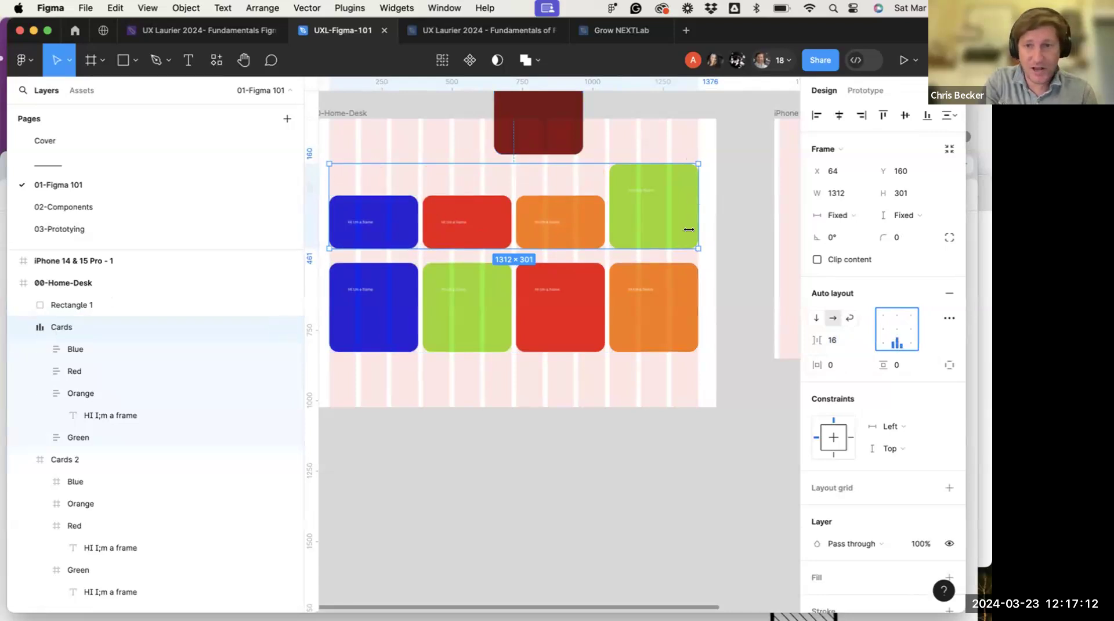
Align the orange card's text to bottom center and set the card's vertical padding to 5
left_click(659, 209)
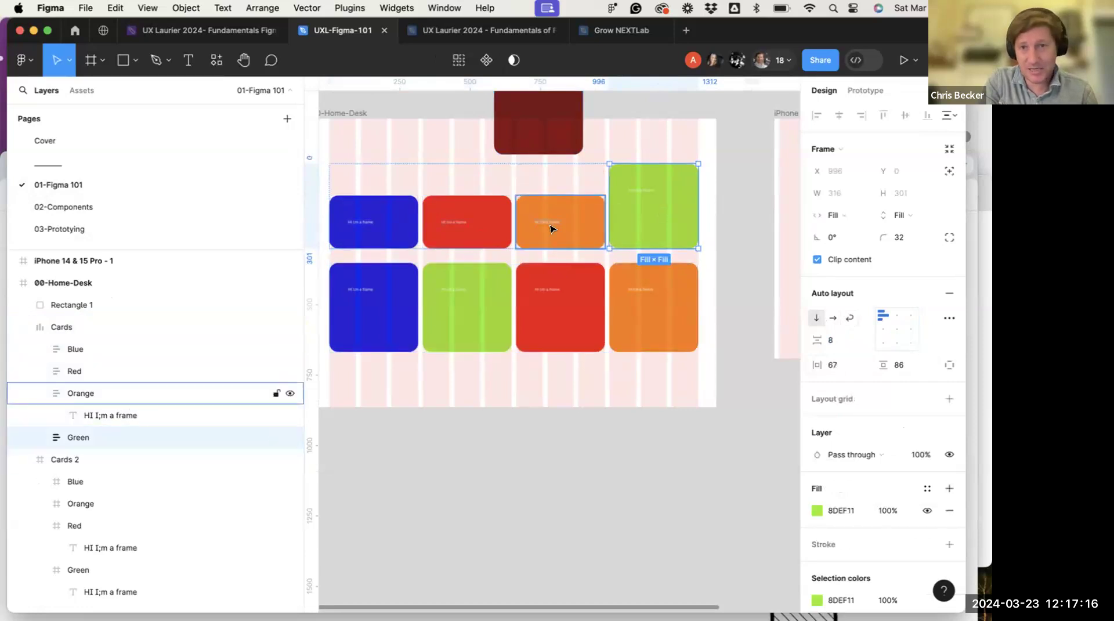
left_click(550, 228)
left_click(897, 343)
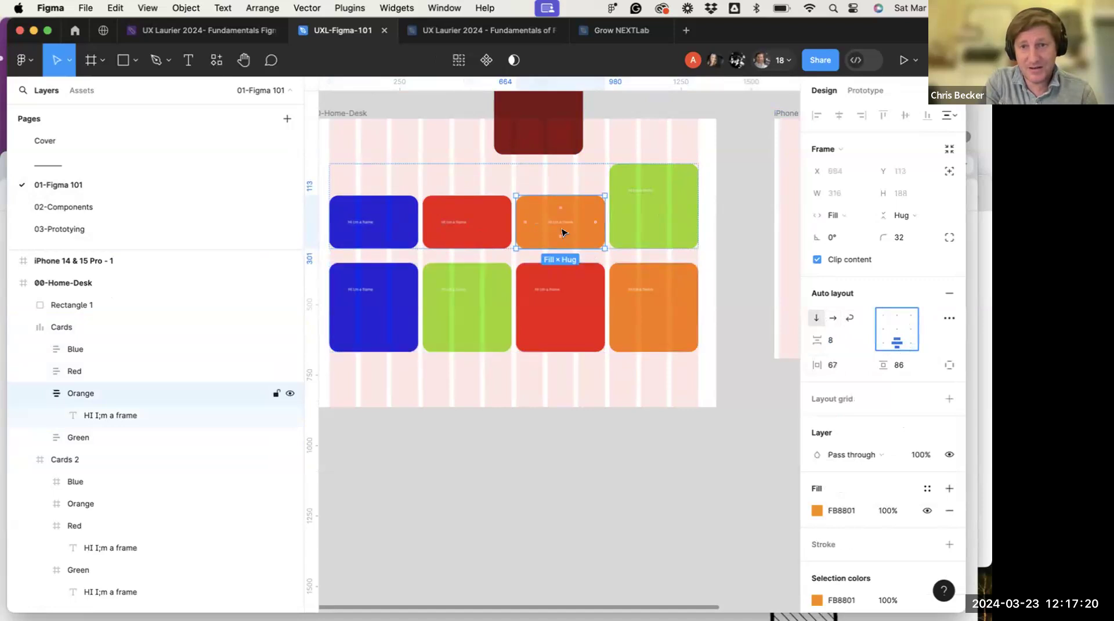
left_click(901, 365)
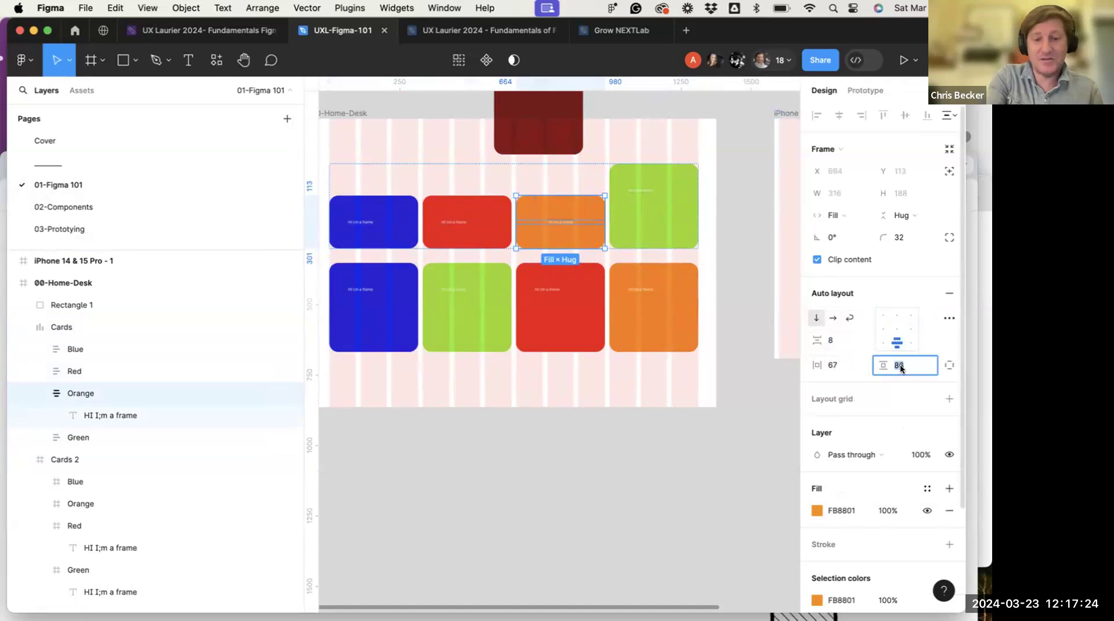
type("5")
key("Return")
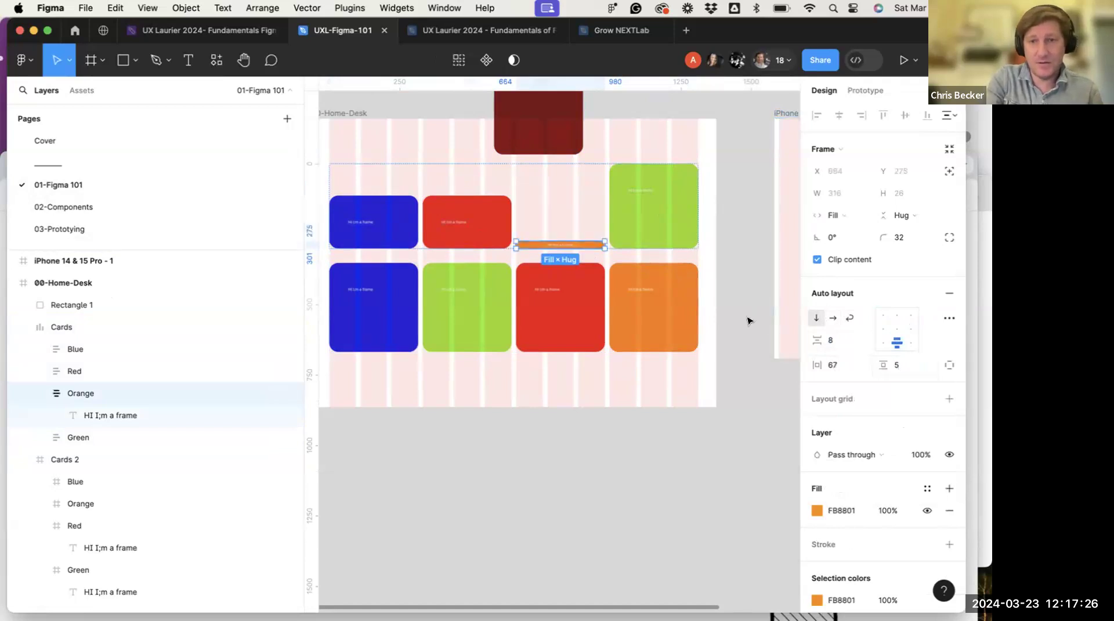
Set the orange card's height to fill its container, try centering its text, and finish with bottom center alignment
left_click(917, 214)
left_click(910, 230)
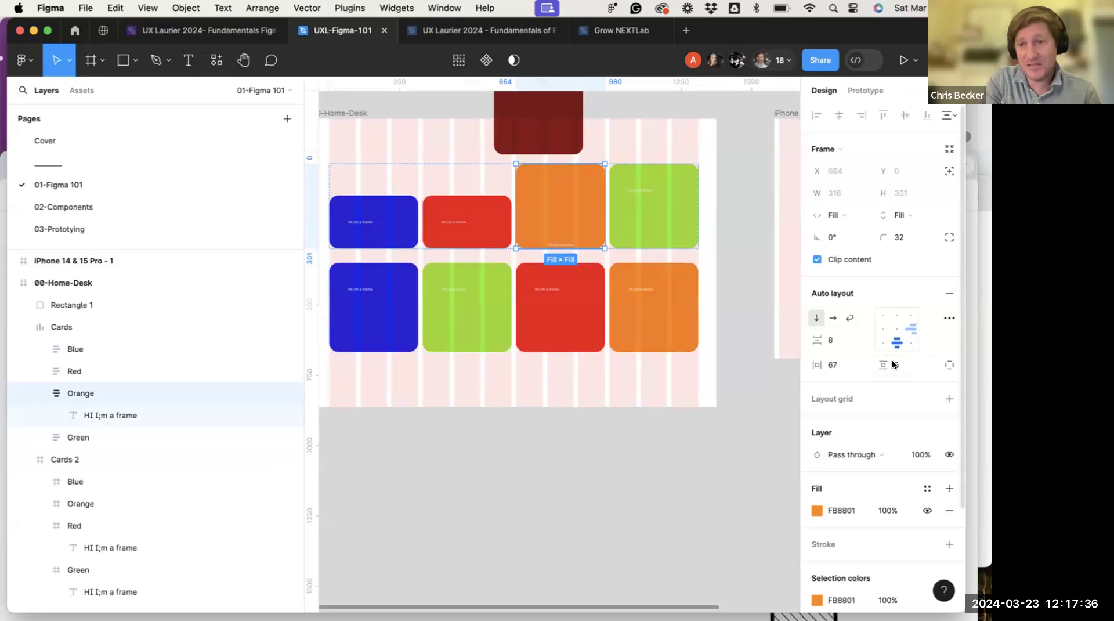
left_click(893, 330)
left_click(895, 342)
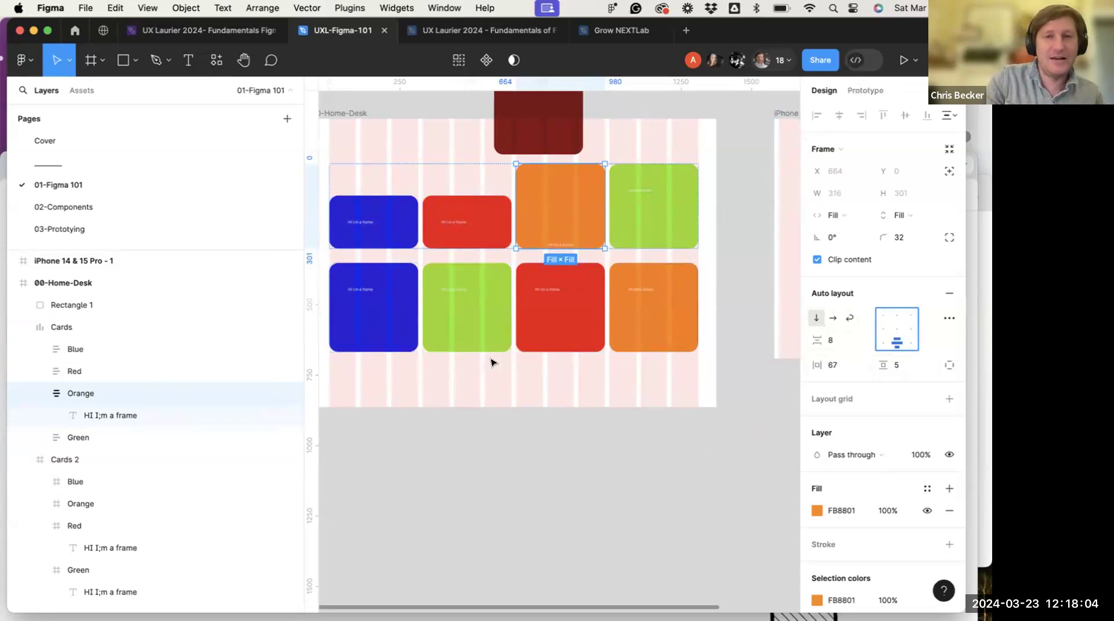
scroll(490, 362, "left", 3)
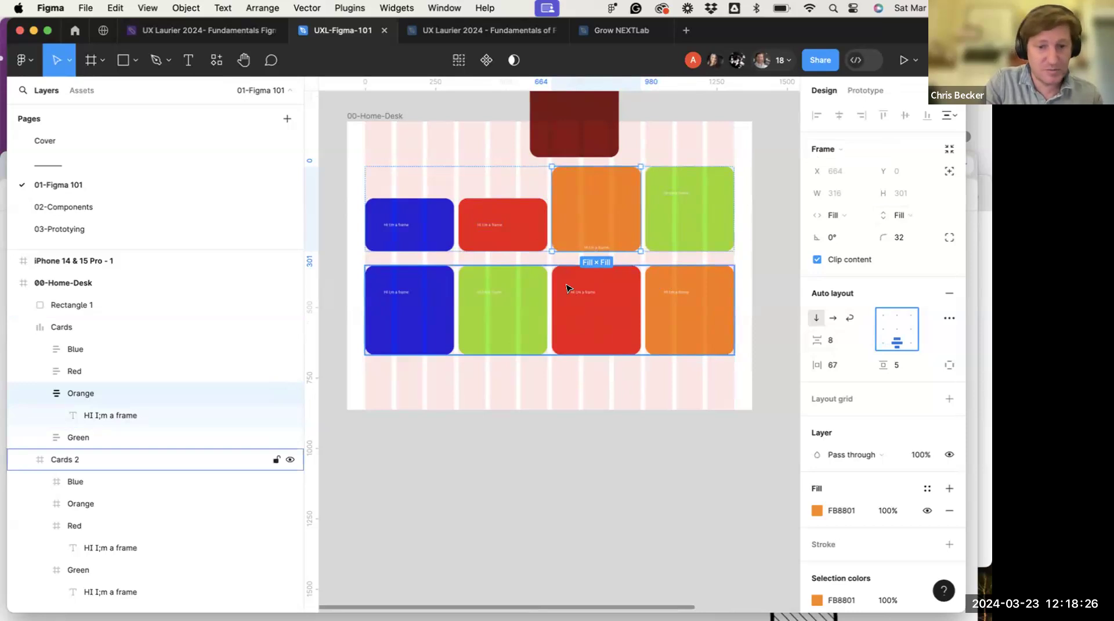
scroll(566, 288, "down", 2)
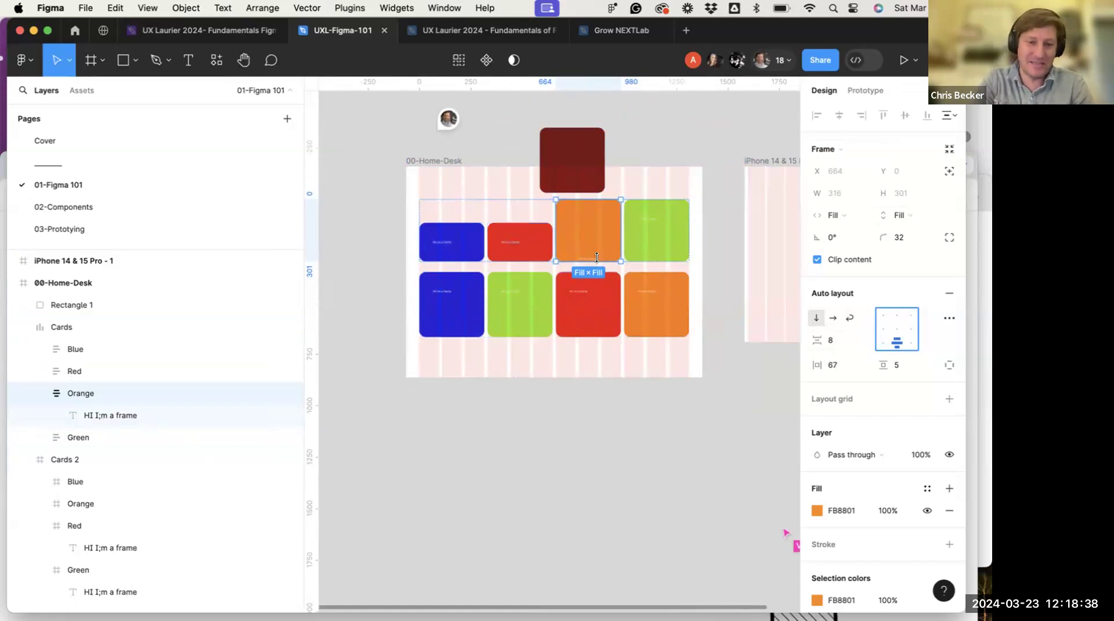
scroll(586, 258, "up", 5)
scroll(586, 258, "up", 2)
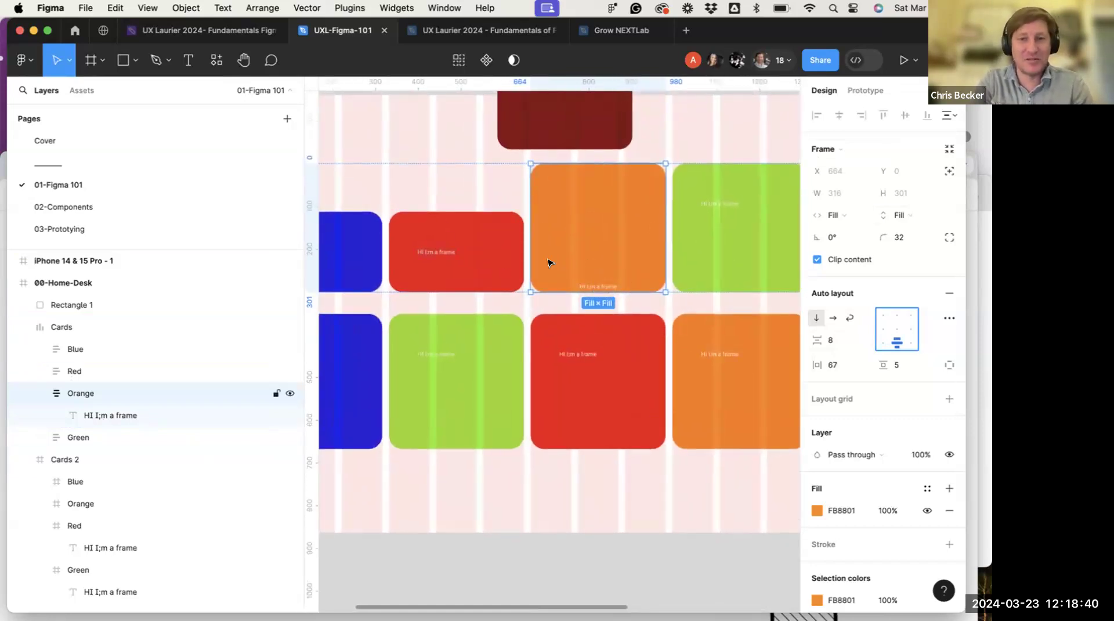
left_click(724, 222)
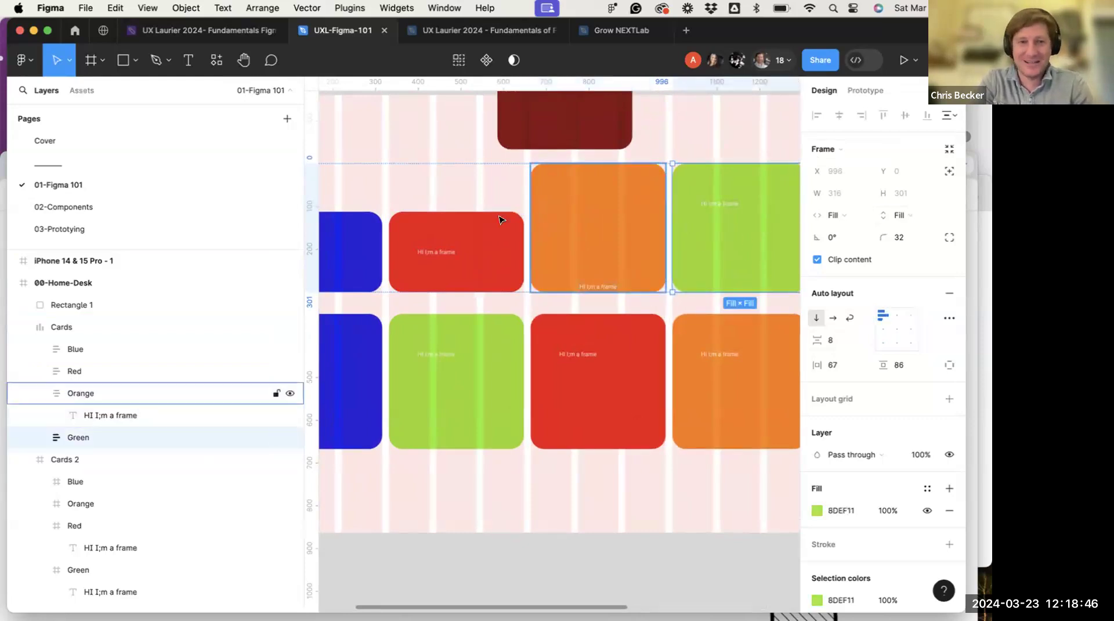
scroll(482, 216, "down", 2)
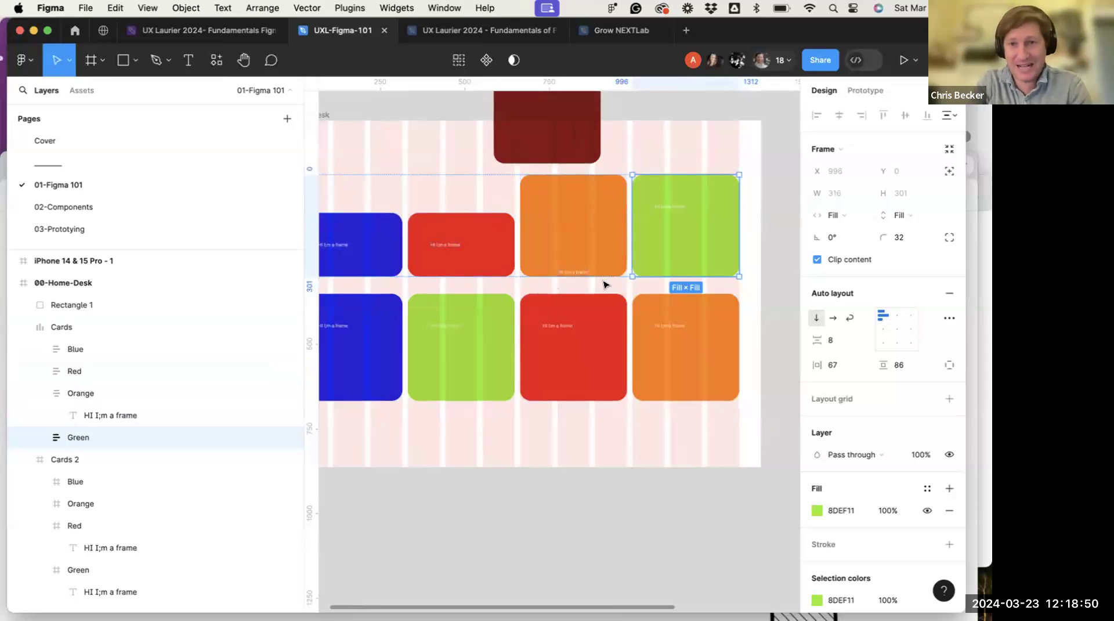
scroll(603, 285, "down", 3)
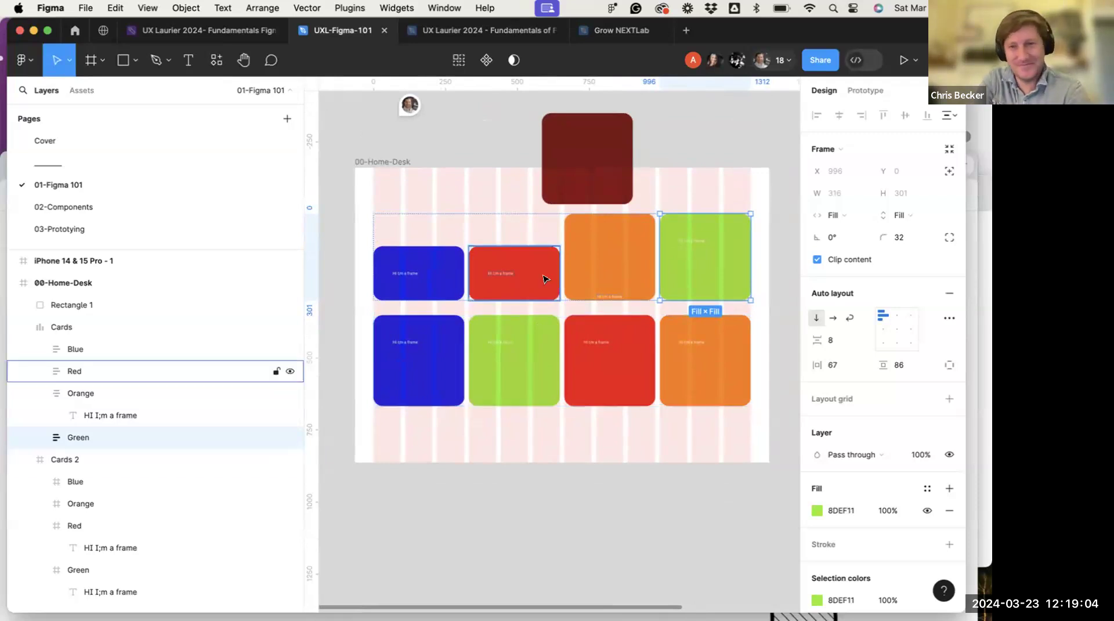
left_click(581, 153)
scroll(510, 287, "right", 3)
scroll(511, 286, "down", 1)
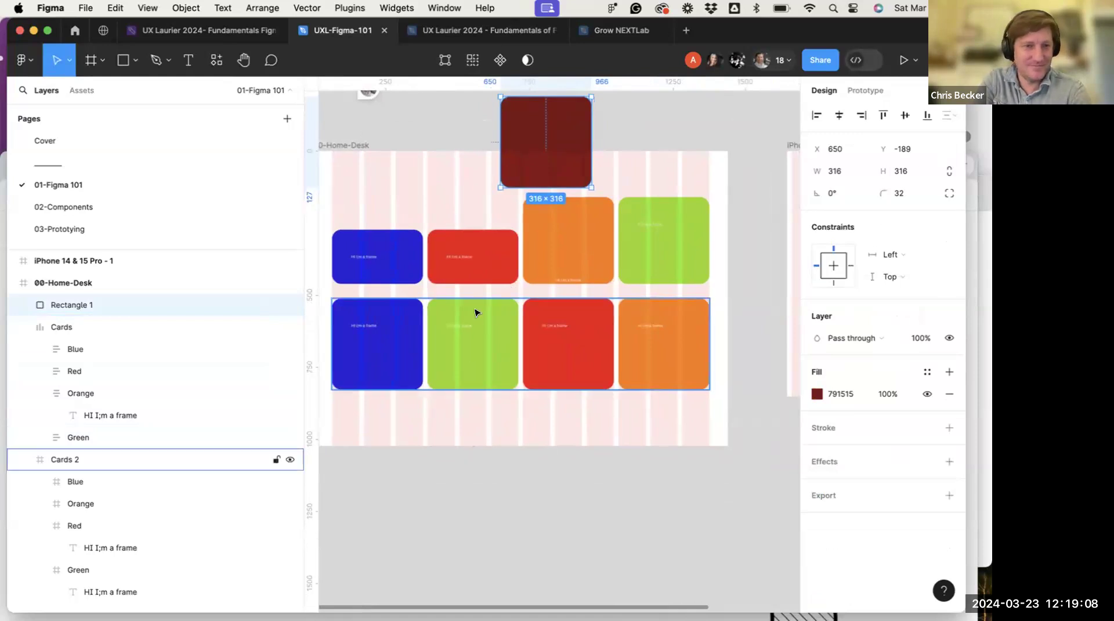
scroll(475, 312, "left", 2)
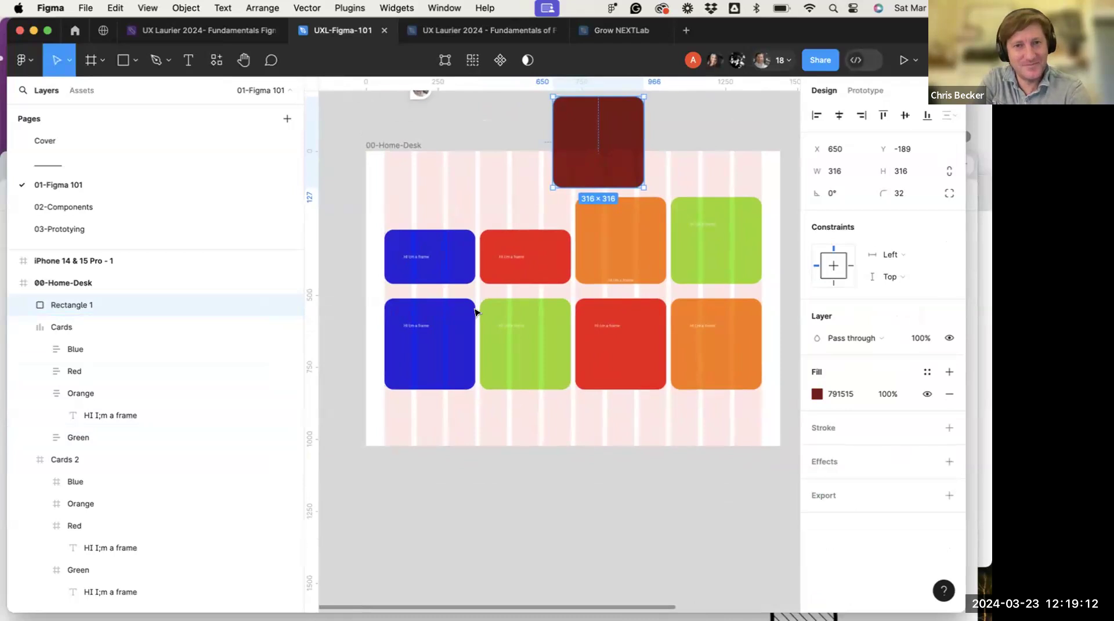
scroll(461, 250, "up", 2)
scroll(456, 253, "right", 10)
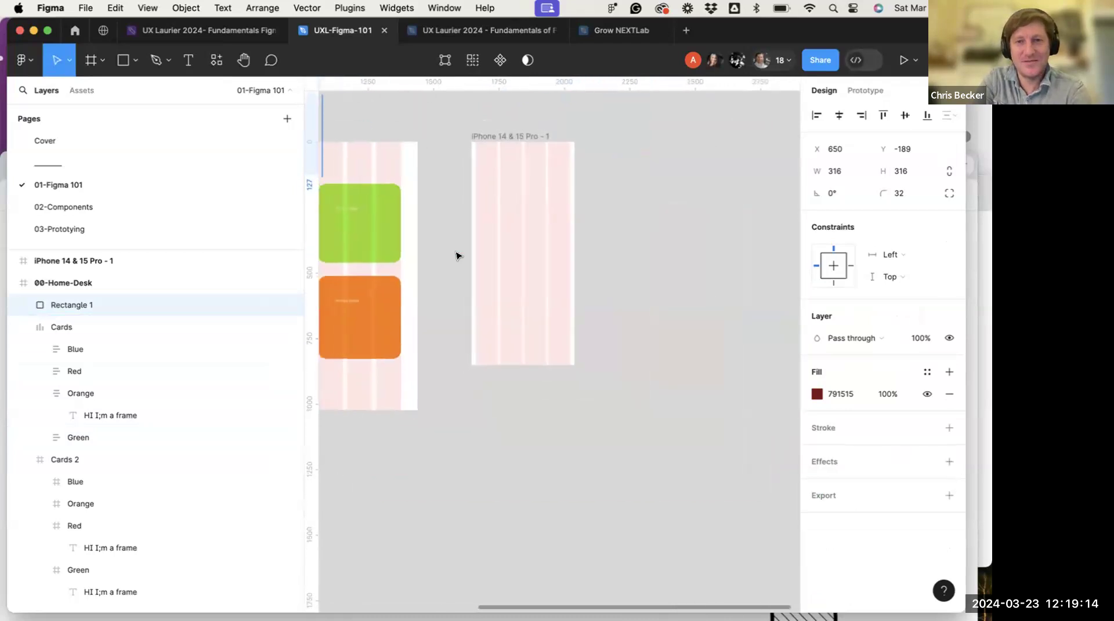
scroll(456, 255, "left", 10)
scroll(522, 232, "right", 4)
left_click(525, 224)
left_click(524, 224)
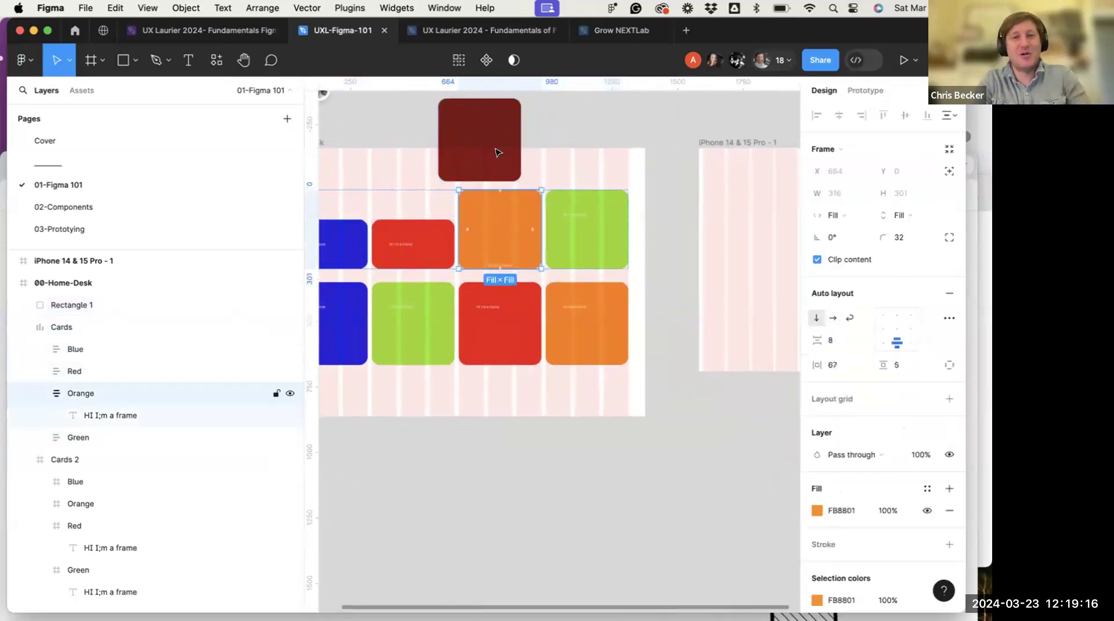
scroll(457, 229, "left", 3)
left_click(401, 238)
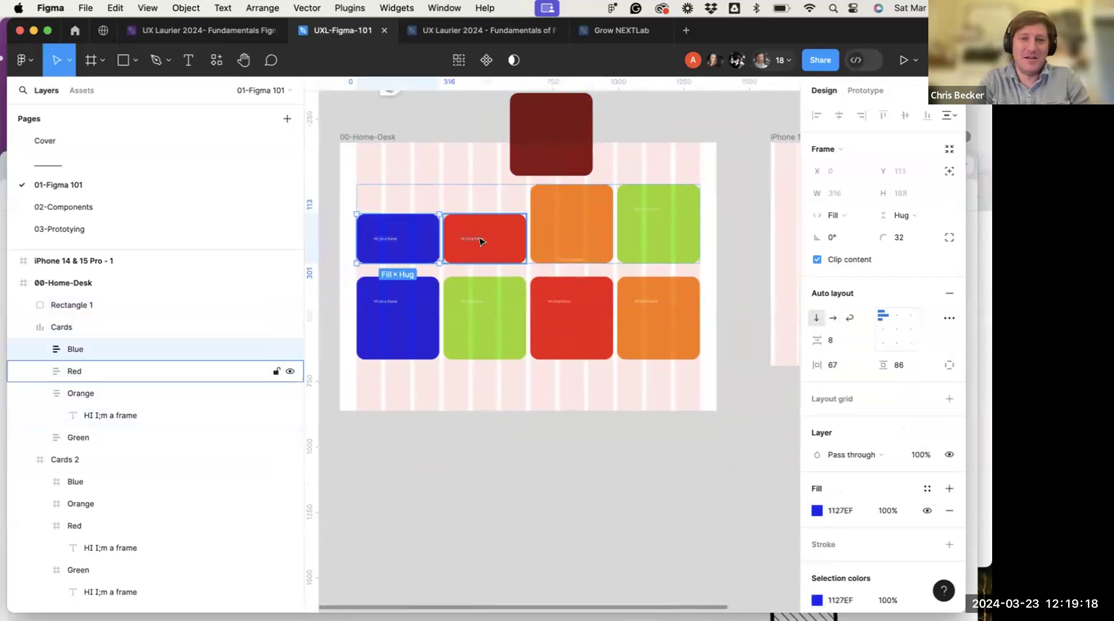
Duplicate the auto layout Cards frame from the desktop frame onto the iPhone 14 & 15 Pro - 1 frame
scroll(465, 226, "right", 2)
left_click(428, 211)
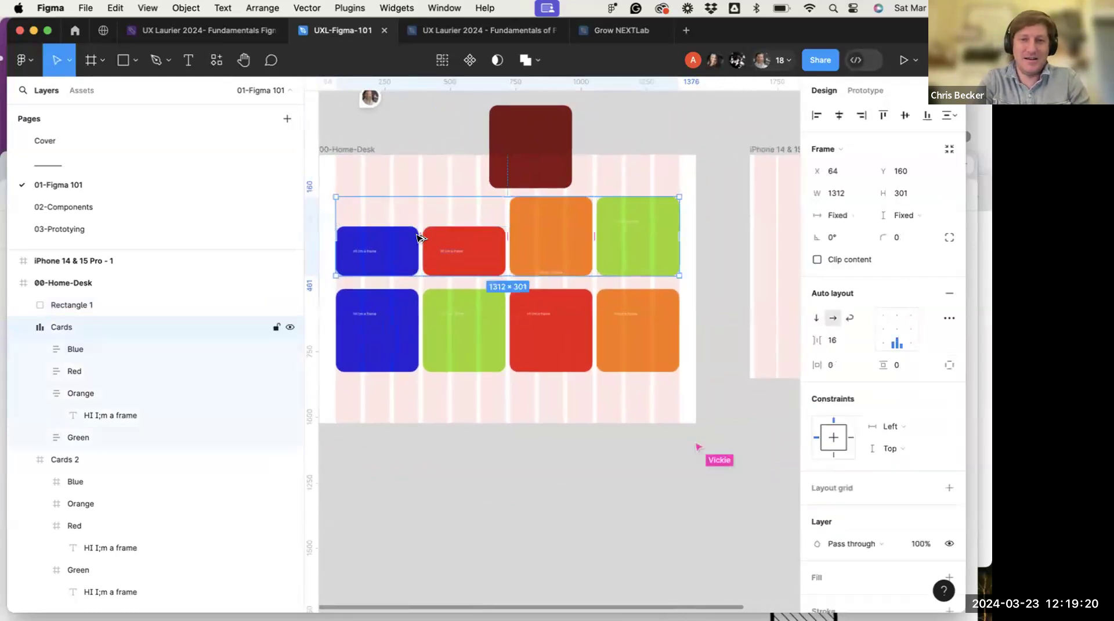
left_click_drag(472, 241, 693, 216)
scroll(599, 304, "right", 6)
left_click(504, 191)
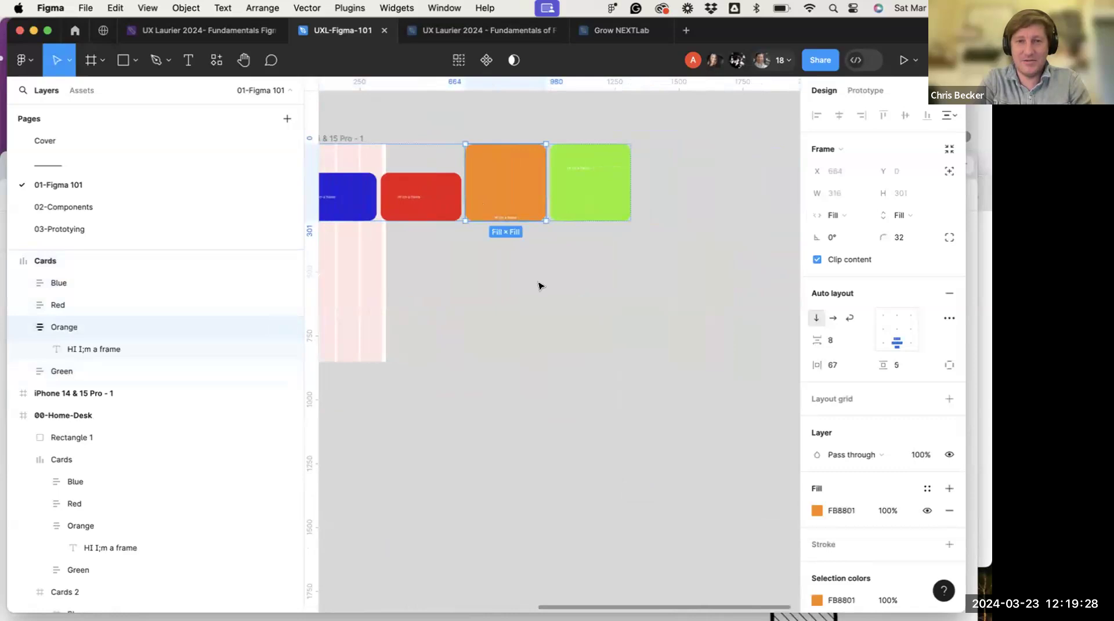
left_click(538, 285)
left_click(444, 215)
scroll(425, 191, "left", 3)
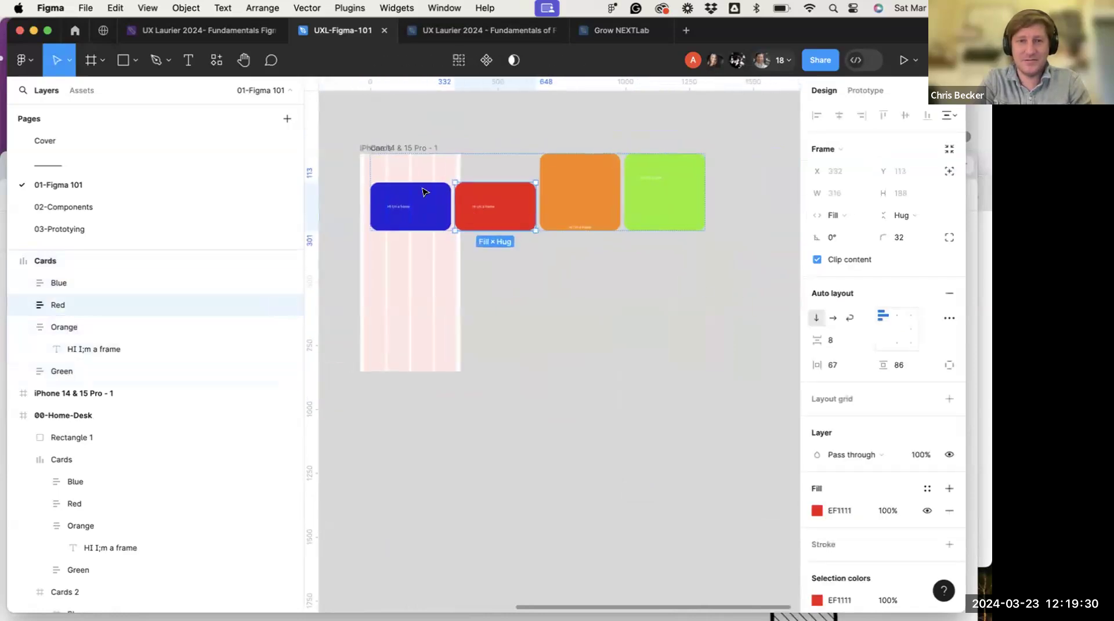
Switch the duplicated Cards frame to vertical auto layout and resize it to 353 × 811 to match the iPhone frame's column grid
left_click(401, 167)
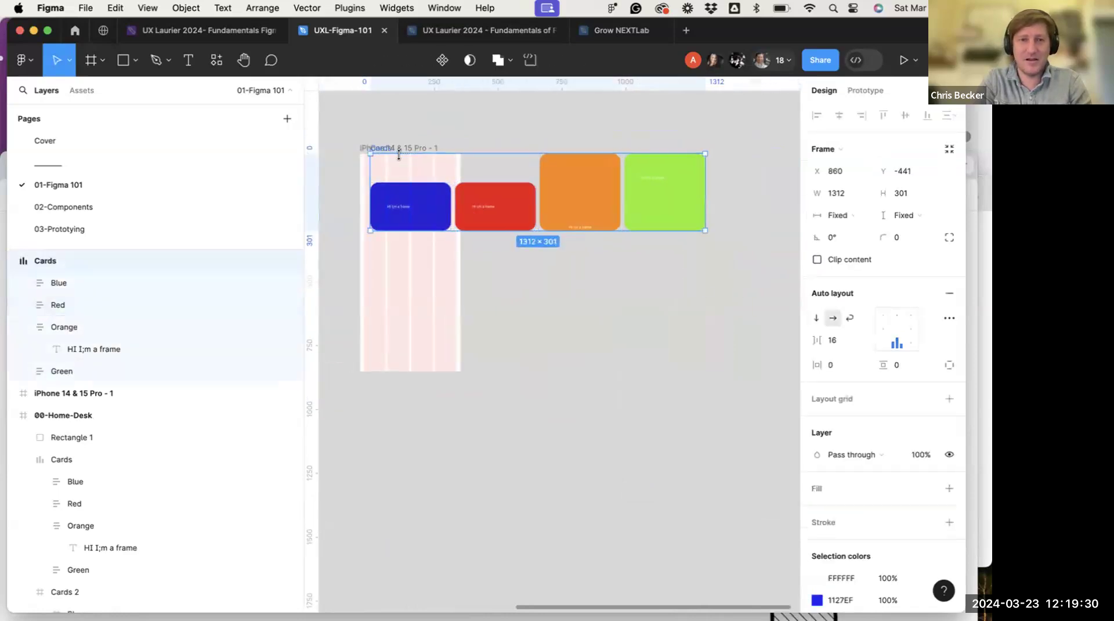
left_click(815, 319)
left_click_drag(520, 230, 519, 361)
left_click_drag(697, 246, 455, 246)
mouse_move(375, 239)
left_mouse_down()
mouse_move(356, 234)
mouse_move(365, 237)
left_mouse_up()
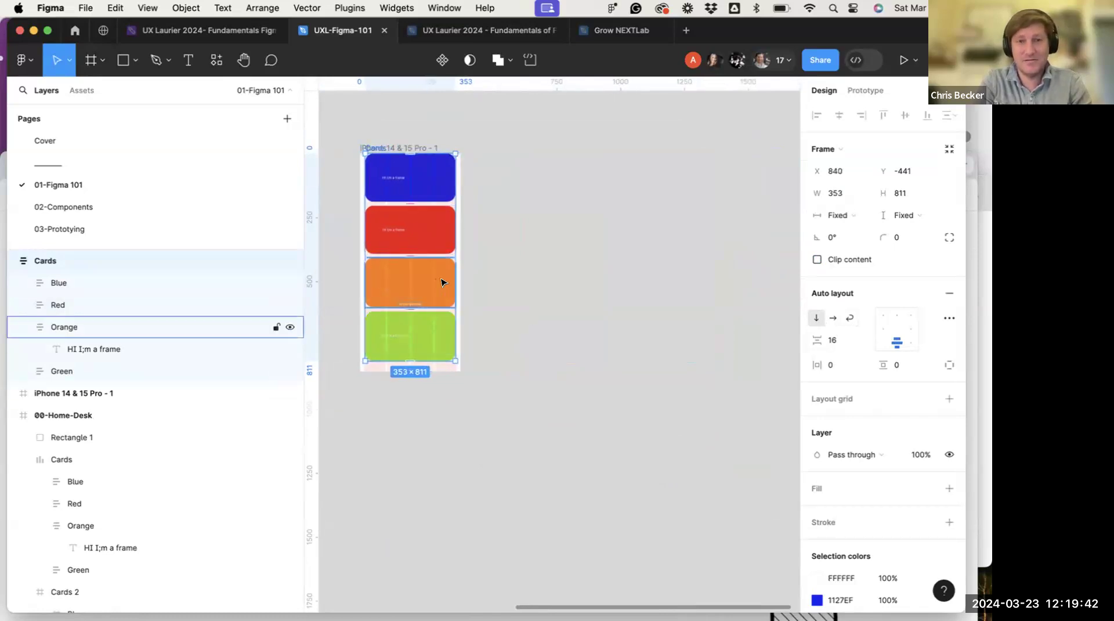
scroll(441, 283, "left", 5)
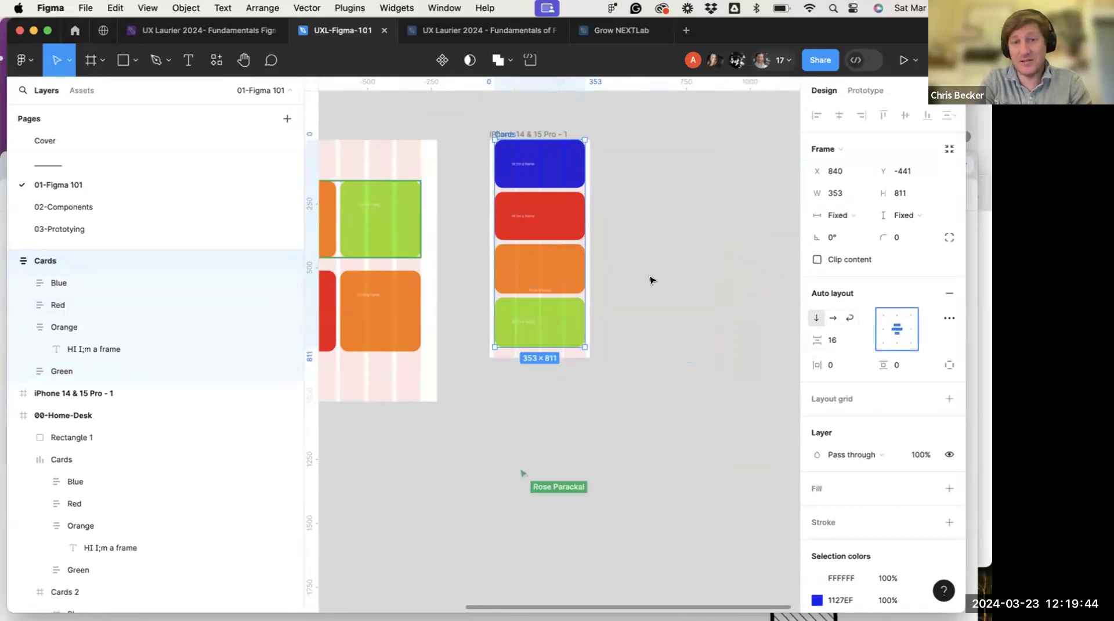
left_click(542, 316)
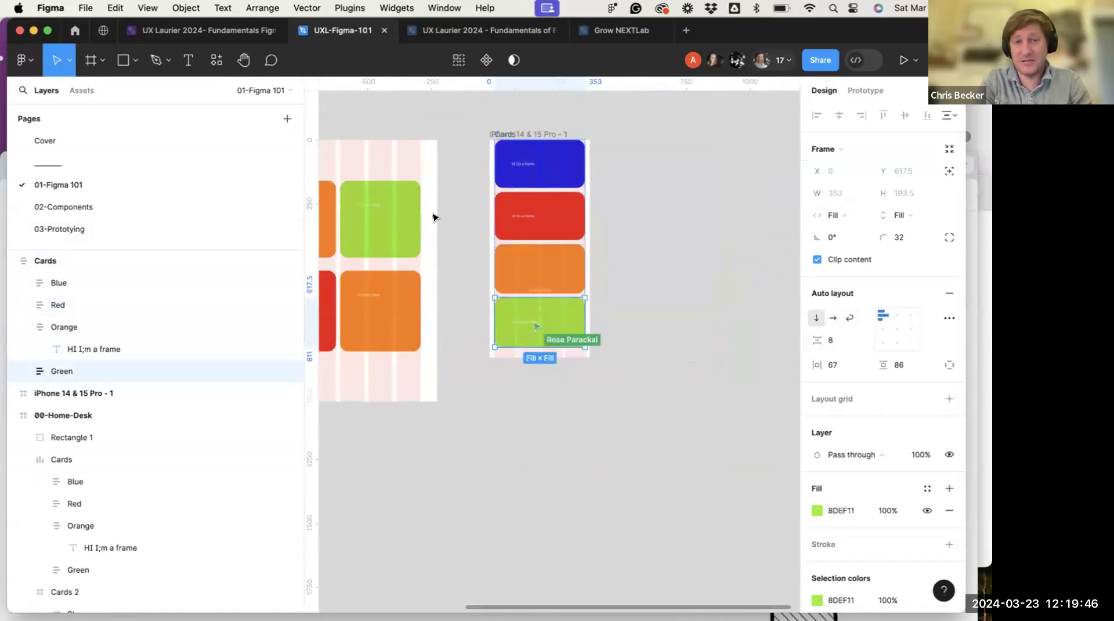
Set the orange card's height sizing to fixed in the iPhone version of the Cards frame
scroll(434, 219, "left", 6)
scroll(604, 241, "right", 2)
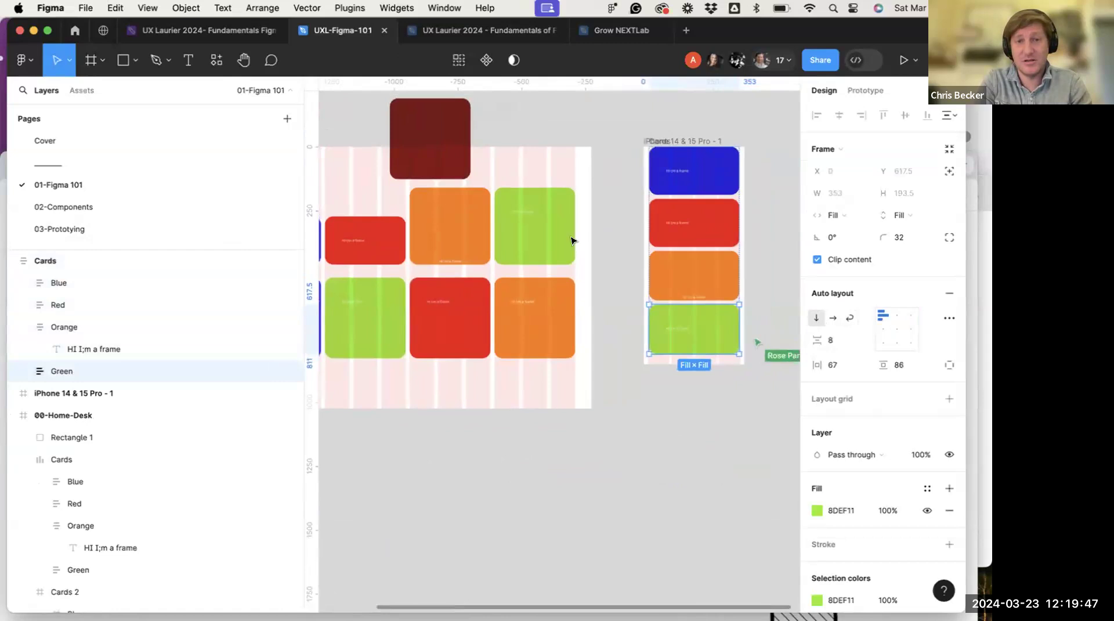
left_click(470, 232)
left_click(503, 237)
left_click(453, 240)
left_click(723, 276)
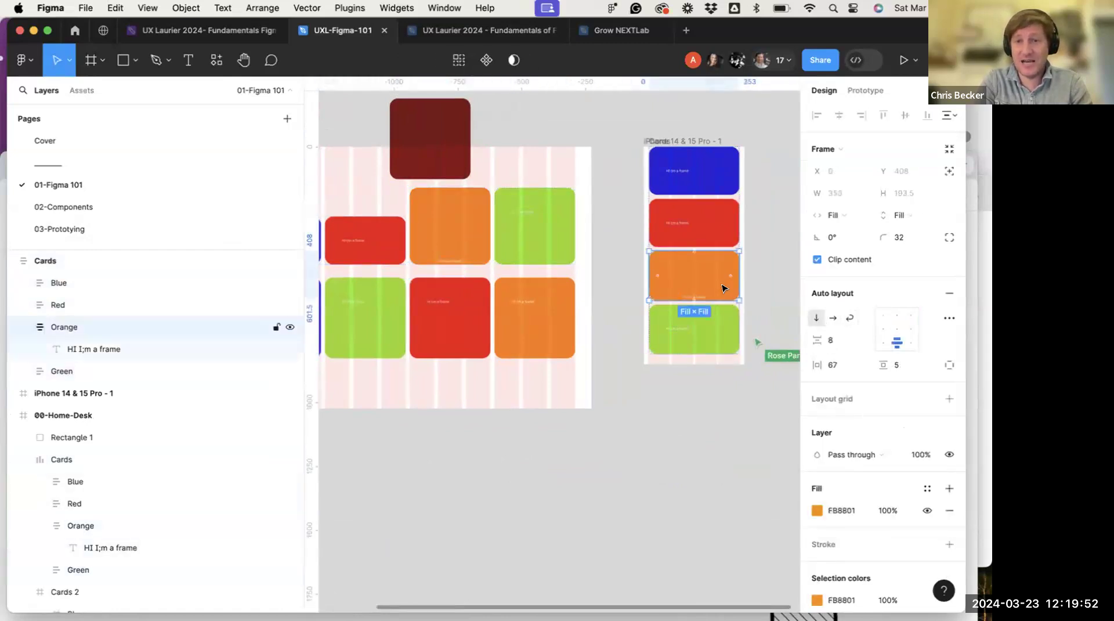
left_click(905, 216)
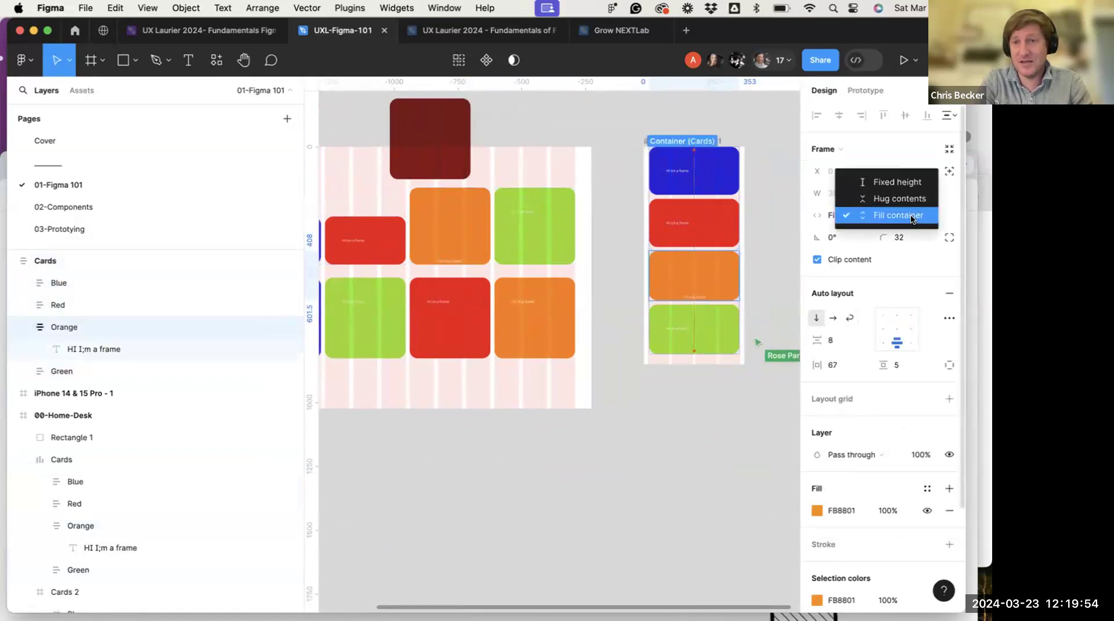
left_click(908, 183)
key("Tab")
left_click(914, 217)
left_click(909, 190)
left_click(722, 290)
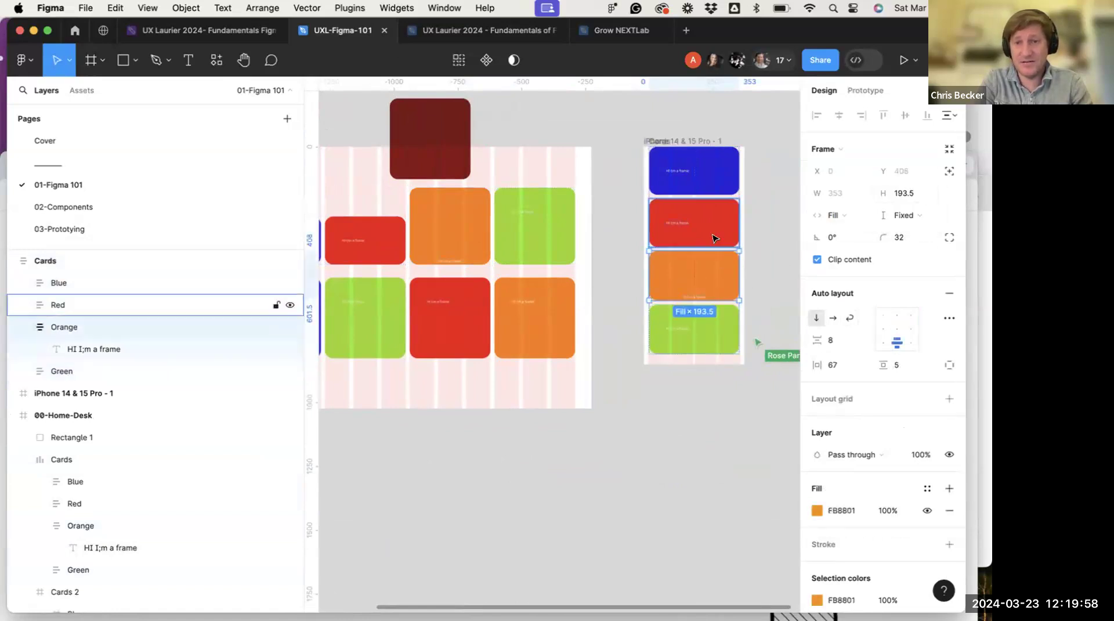
Resize the fixed-height orange card in the iPhone card stack to a height of 258
left_click_drag(708, 246, 708, 219)
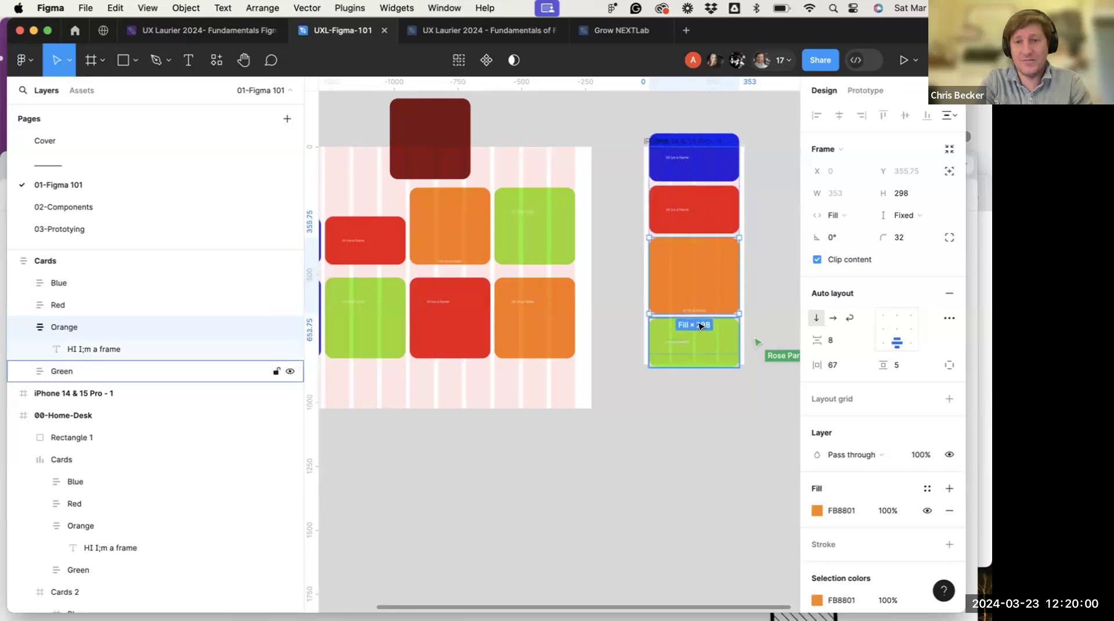
left_click_drag(697, 313, 699, 302)
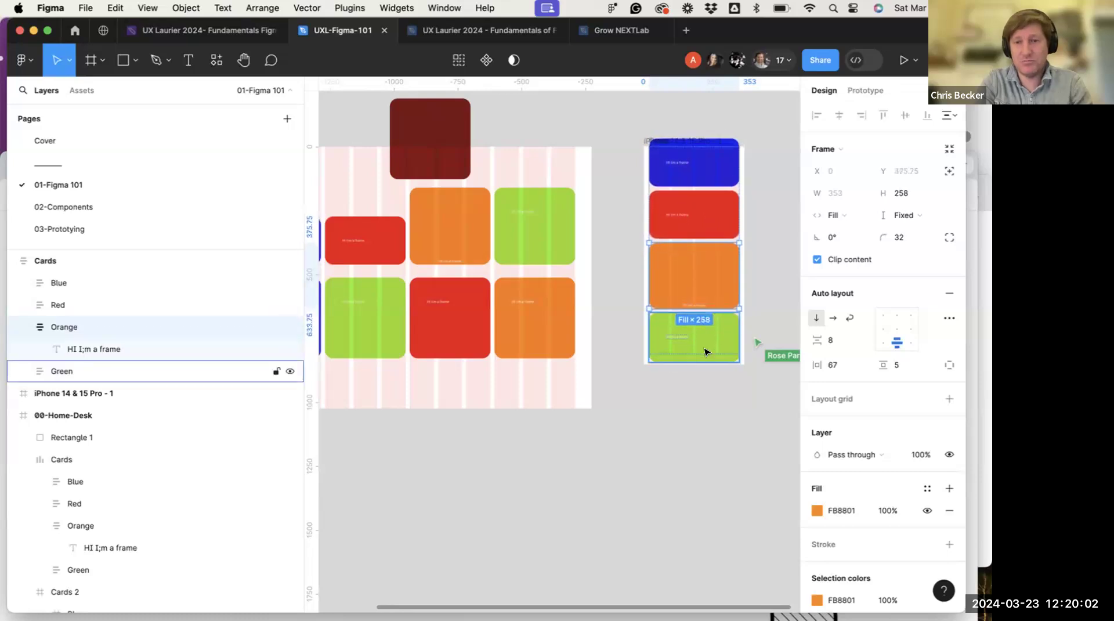
left_click_drag(705, 365, 706, 369)
key("super+z")
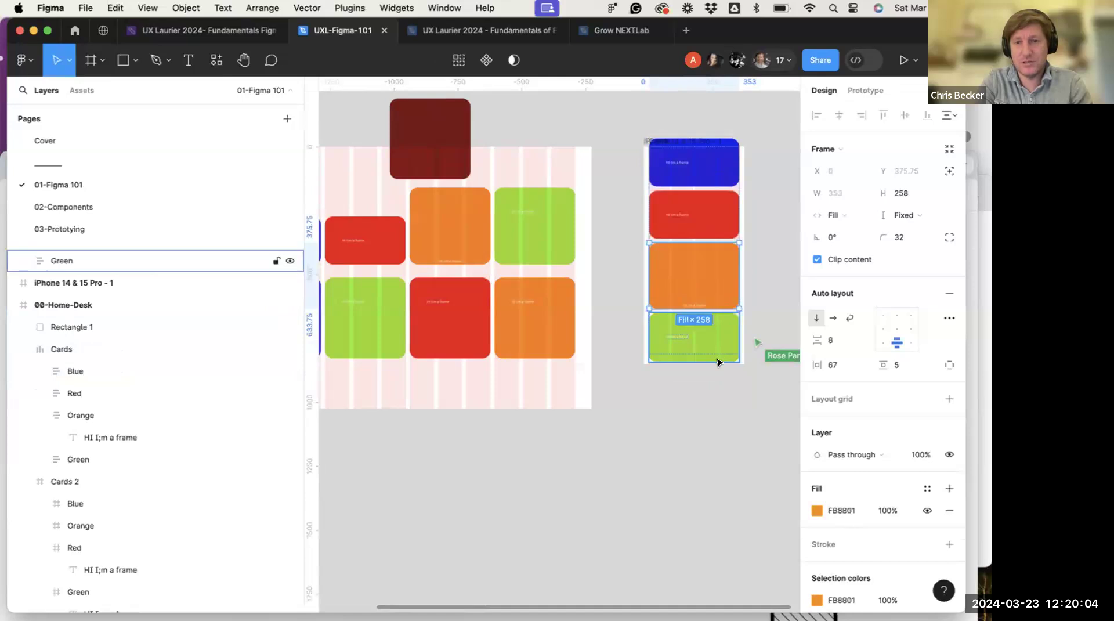
Extend the iPhone 14 & 15 Pro - 1 frame downward to 393 × 1224
left_click(716, 350)
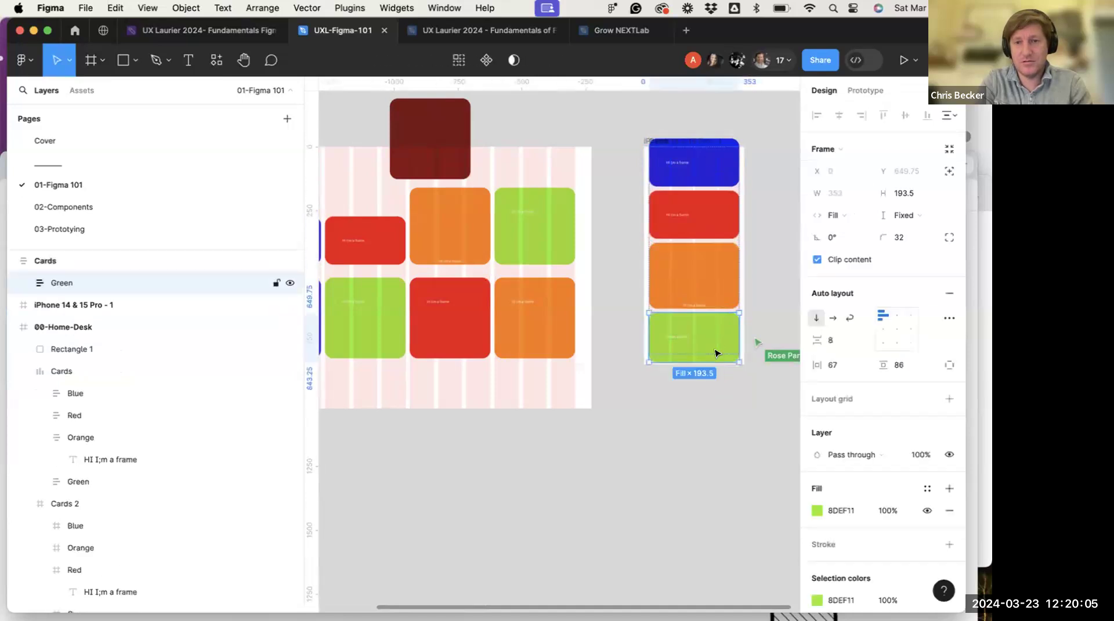
left_click(715, 225)
left_click(673, 148)
left_click(615, 144)
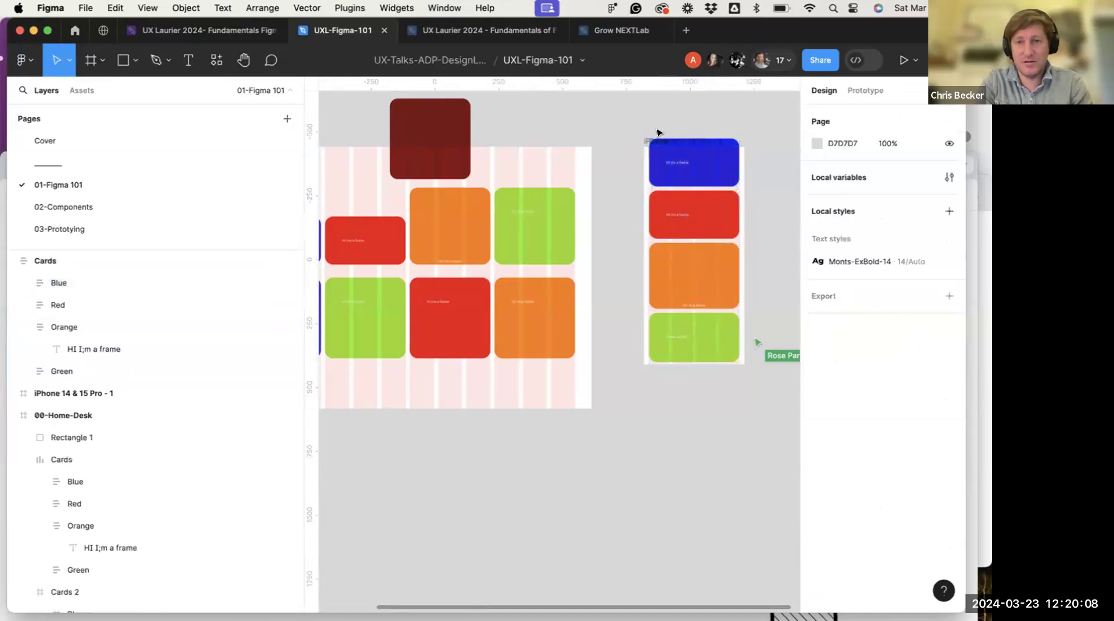
left_click(661, 144)
left_click(614, 316)
left_click(694, 230)
left_click(673, 135)
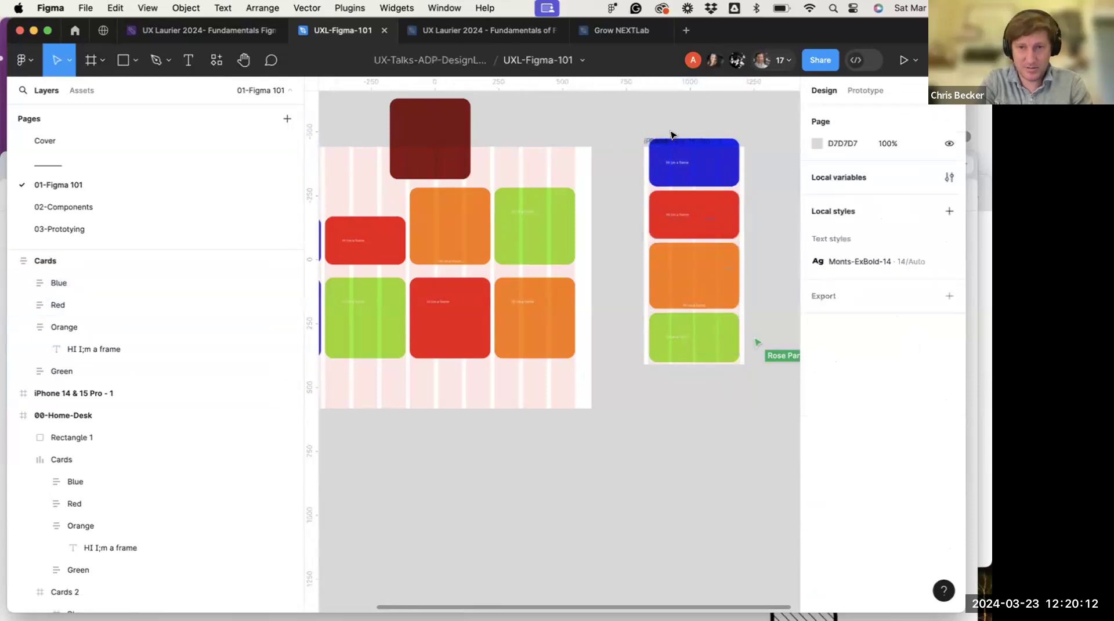
left_click(671, 141)
left_click(645, 235)
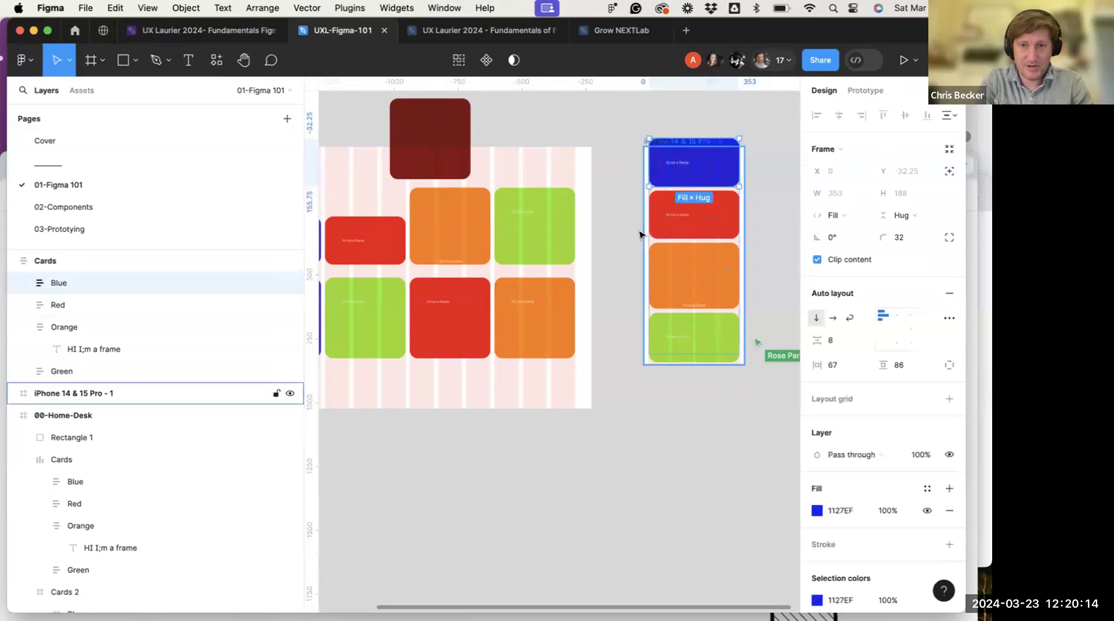
key("shift+a")
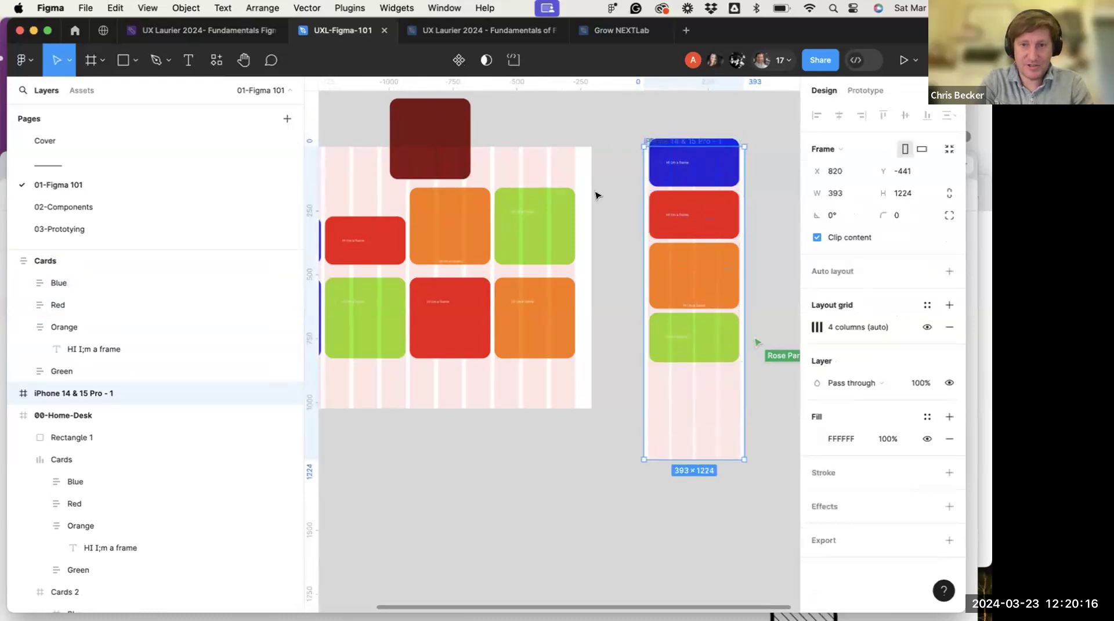
left_click(704, 168)
left_click(759, 213)
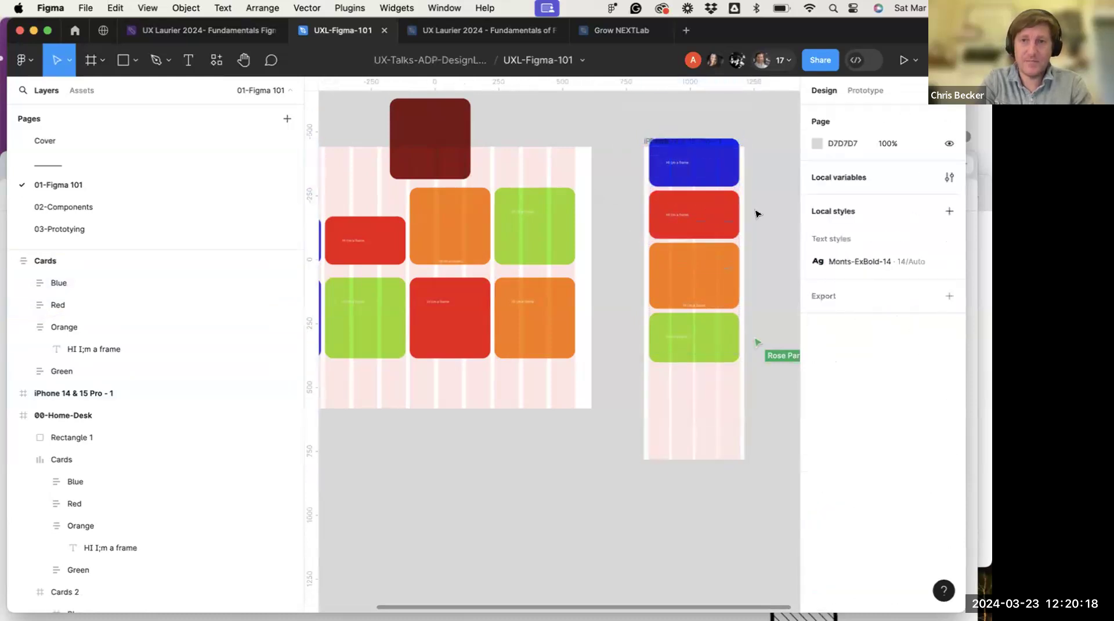
Add auto layout to the iPhone 14 & 15 Pro - 1 frame
left_click(697, 174)
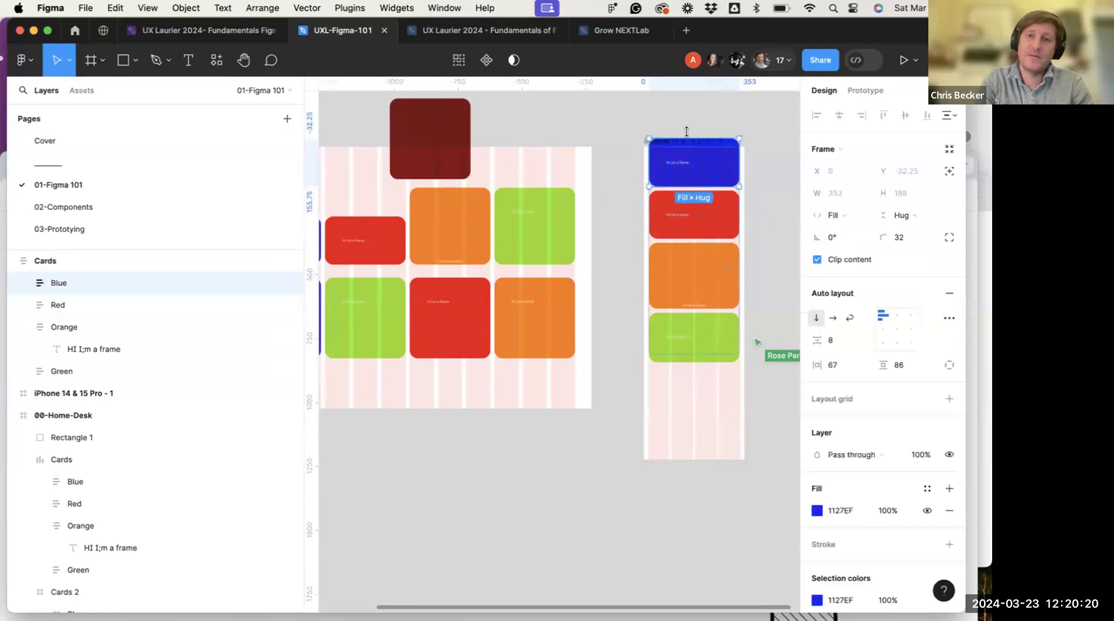
scroll(684, 148, "up", 5)
left_click_drag(574, 113, 633, 168)
scroll(632, 169, "down", 5)
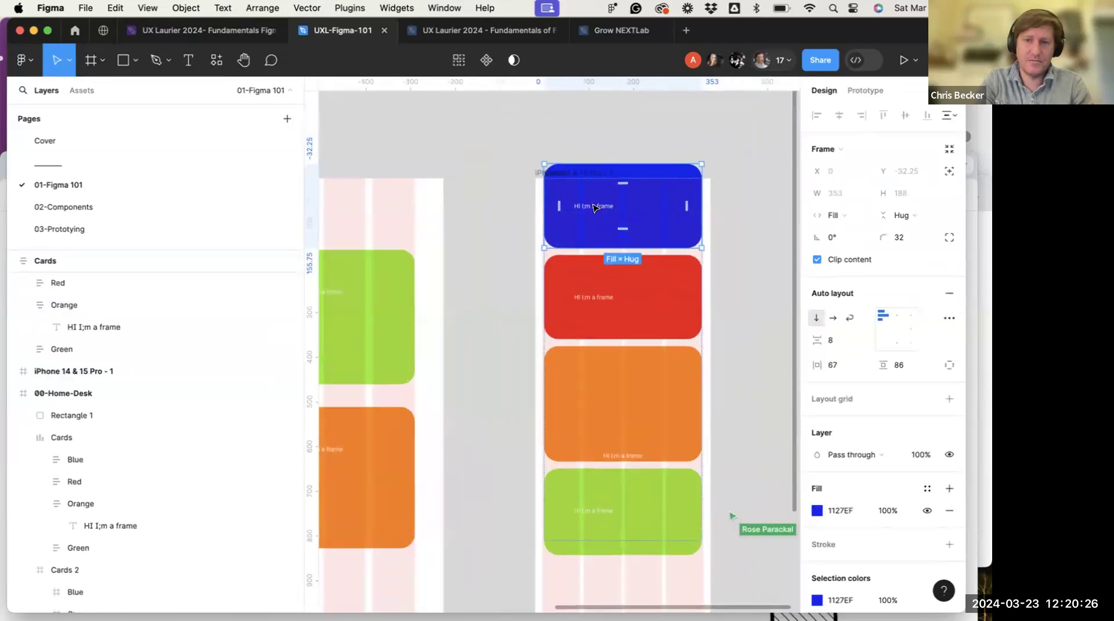
left_click(534, 173)
left_click(533, 172)
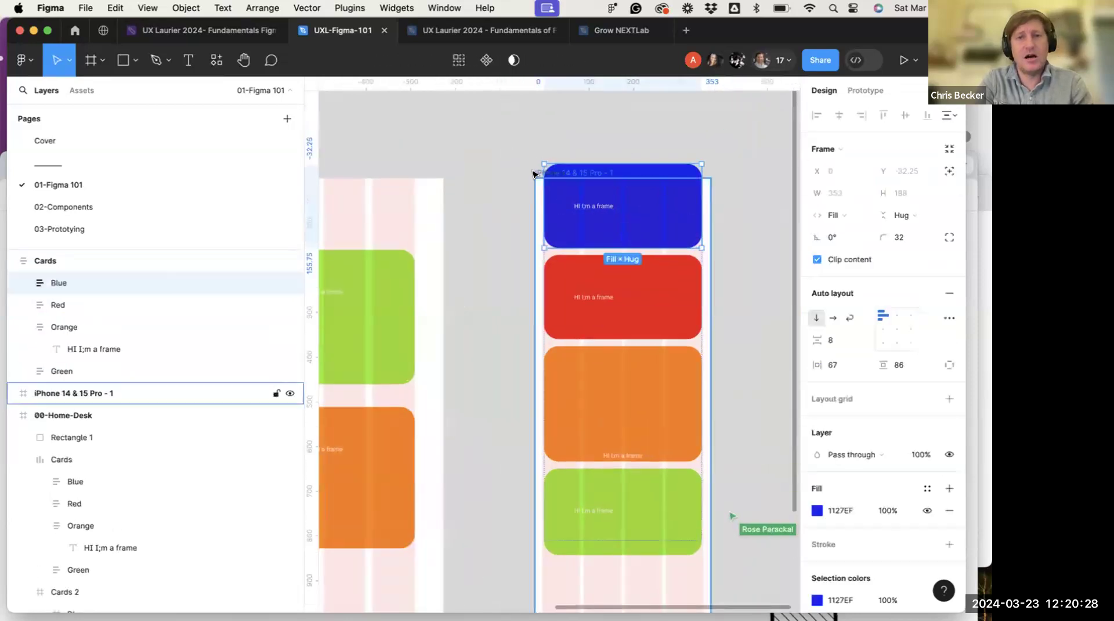
scroll(542, 170, "down", 3)
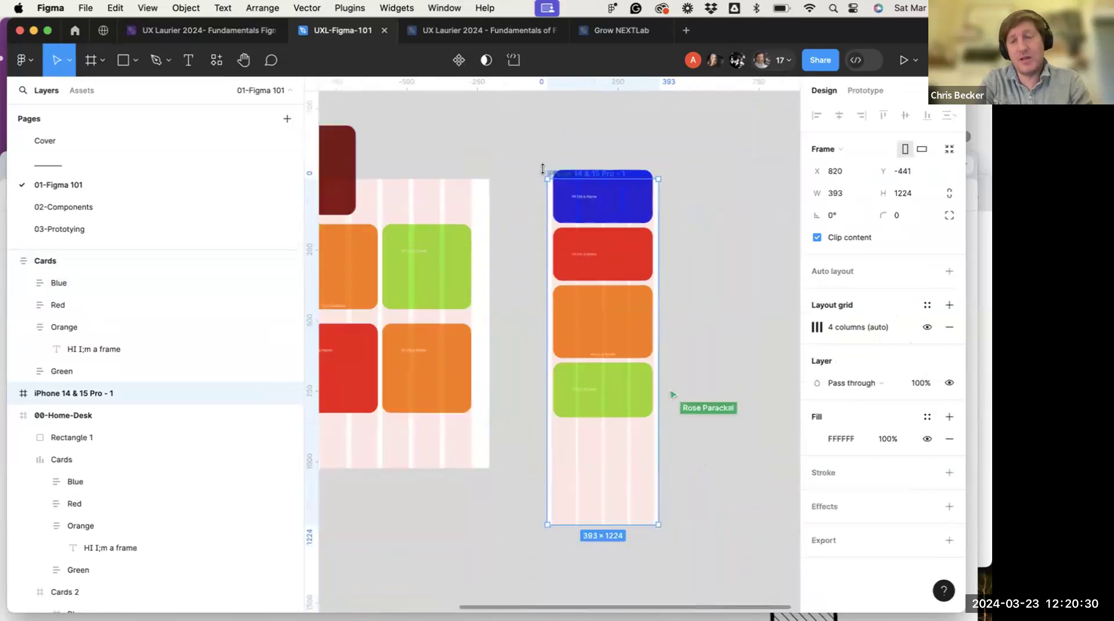
left_click(946, 272)
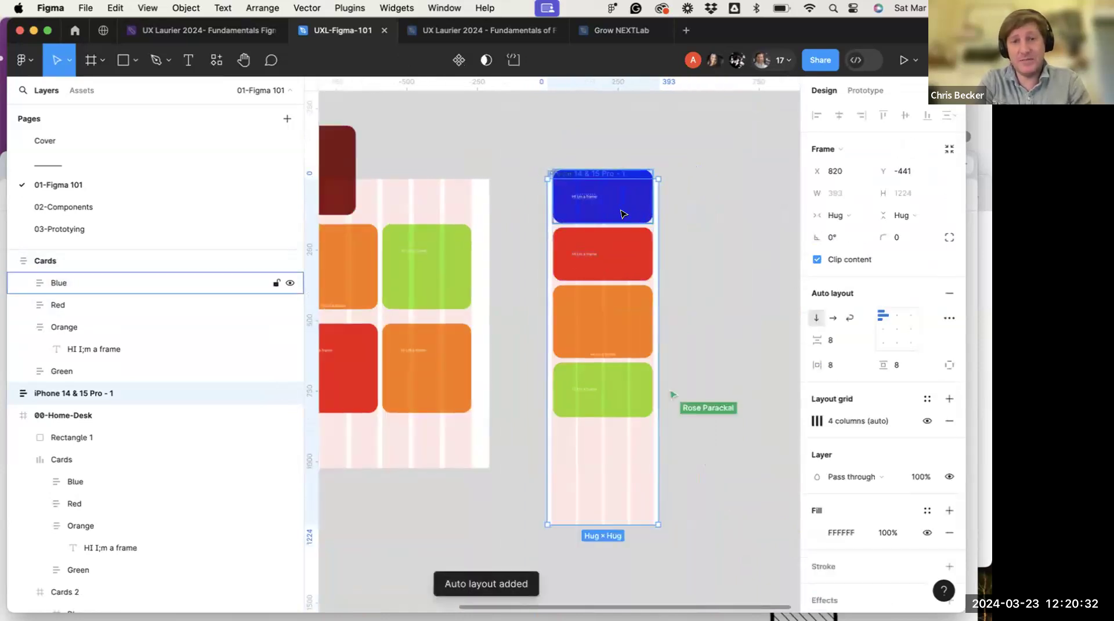
Set the iPhone 14 & 15 Pro - 1 frame's vertical padding to 100
key("Escape")
left_click(555, 174)
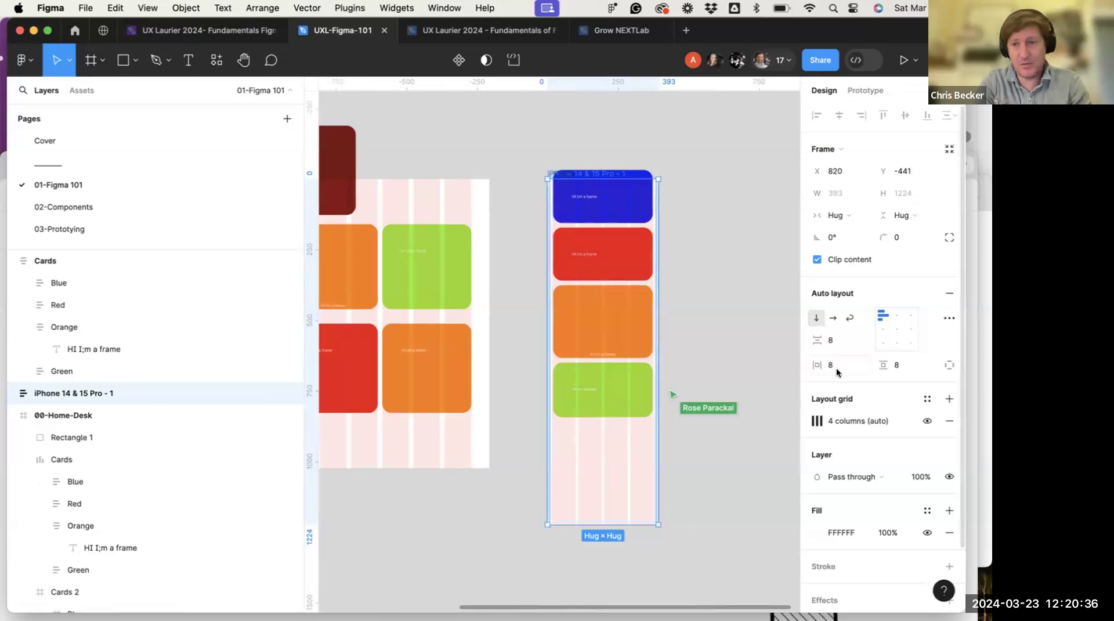
left_click(896, 364)
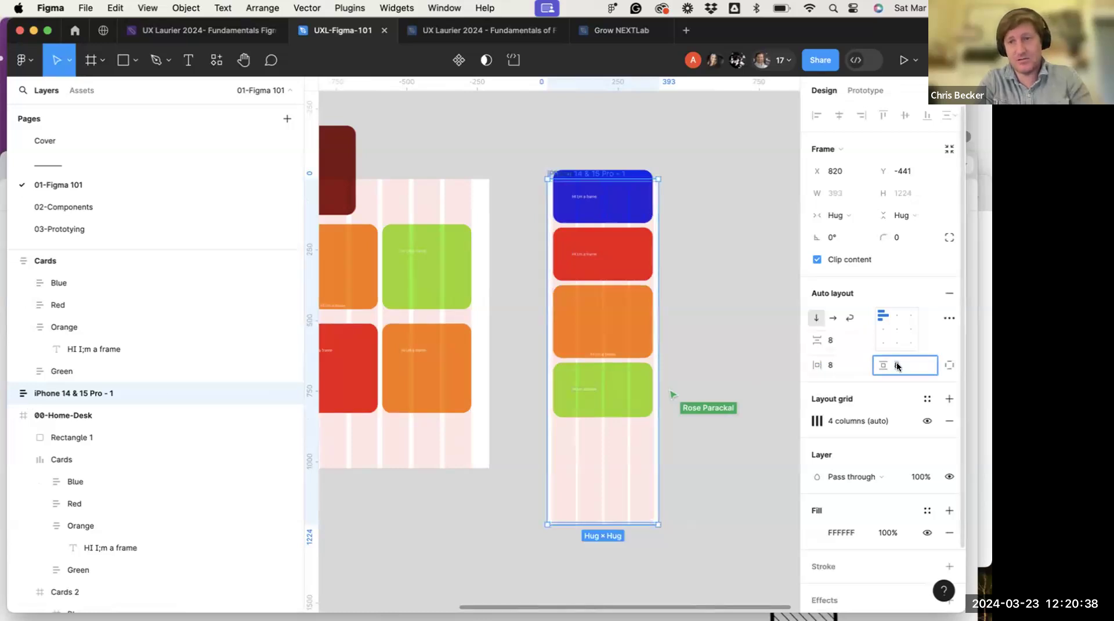
key("BackSpace")
type("100")
key("Return")
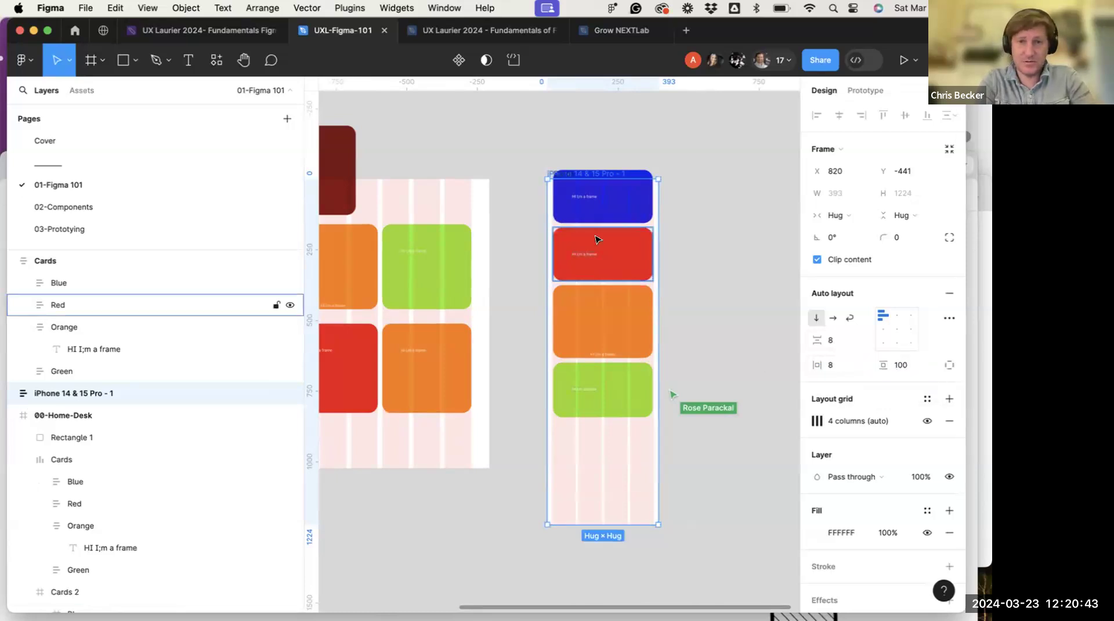
left_click(530, 171)
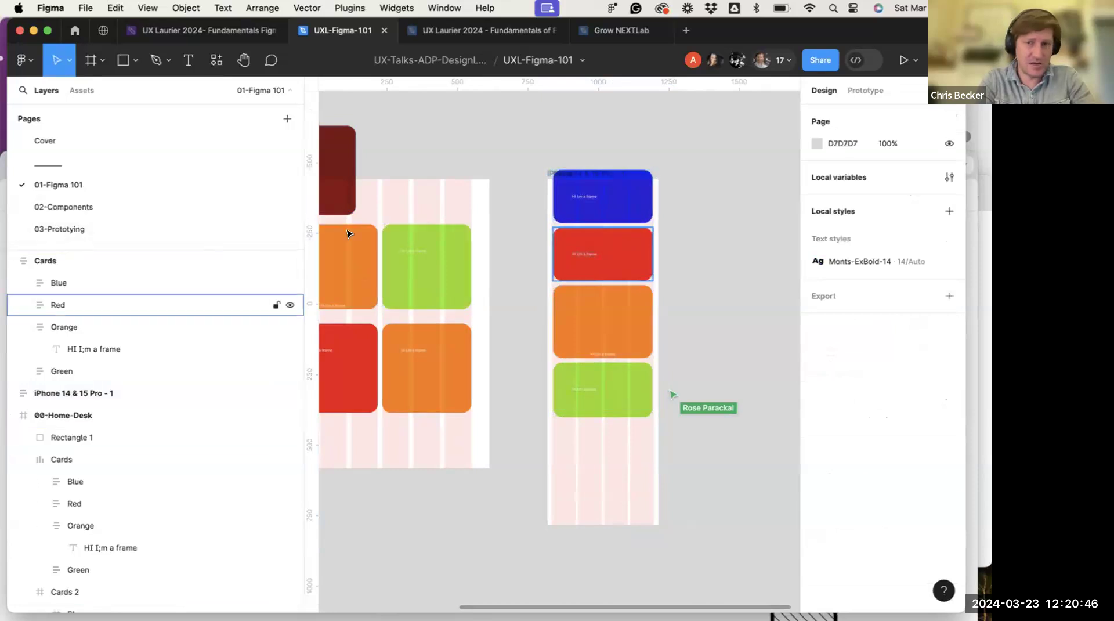
Nest the vertical Cards frame inside the iPhone 14 & 15 Pro - 1 frame in the layer hierarchy
left_click(214, 283)
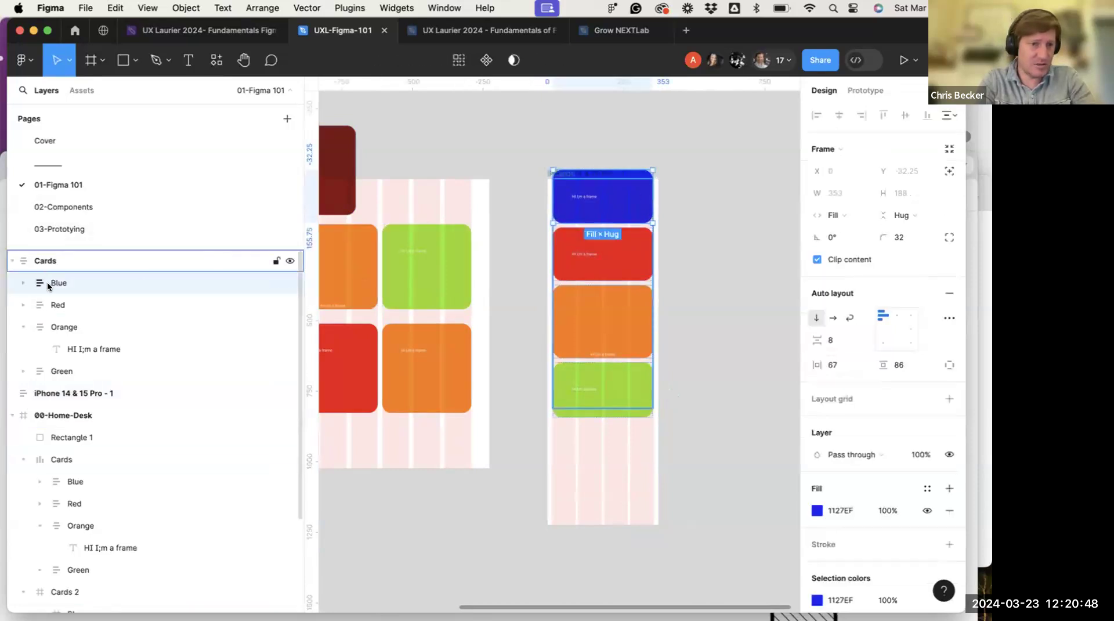
left_click(36, 265)
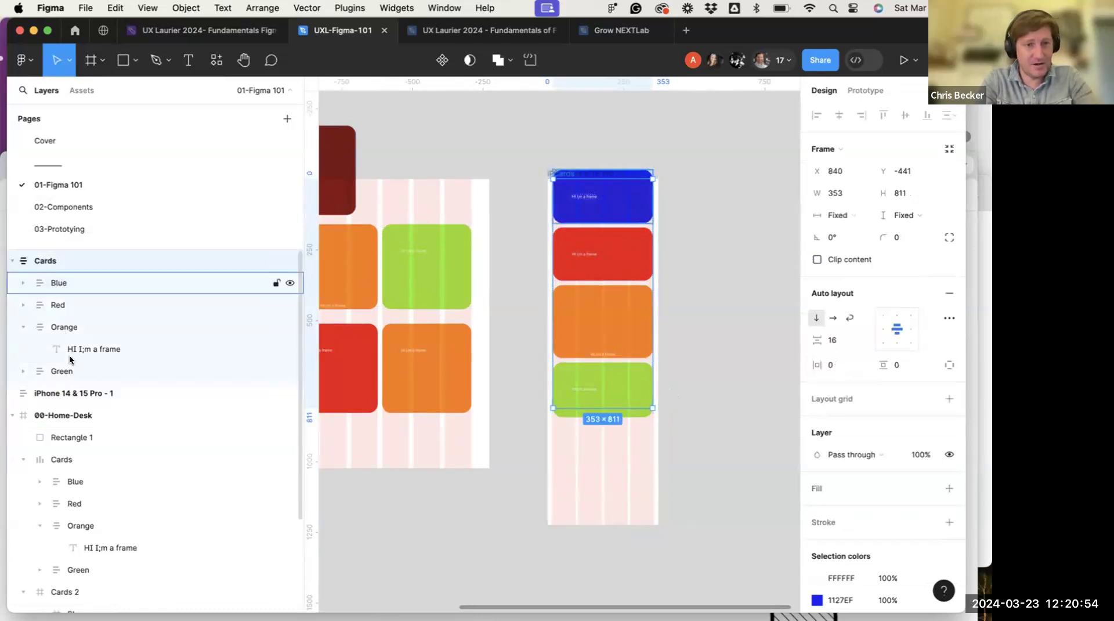
left_click_drag(106, 398, 87, 394)
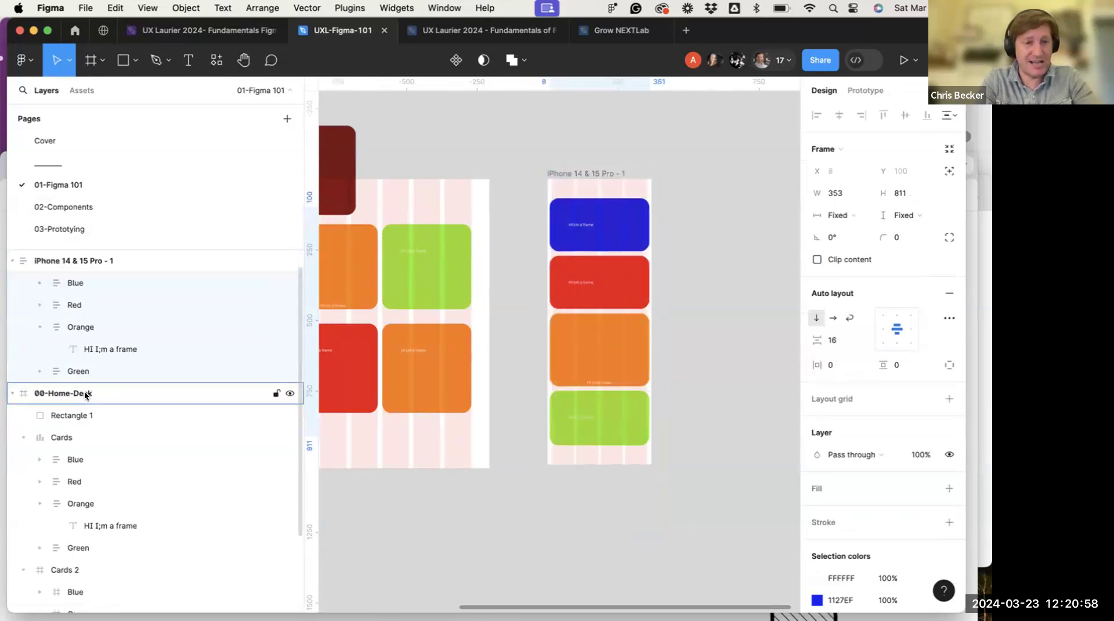
left_click(583, 173)
left_click(583, 173)
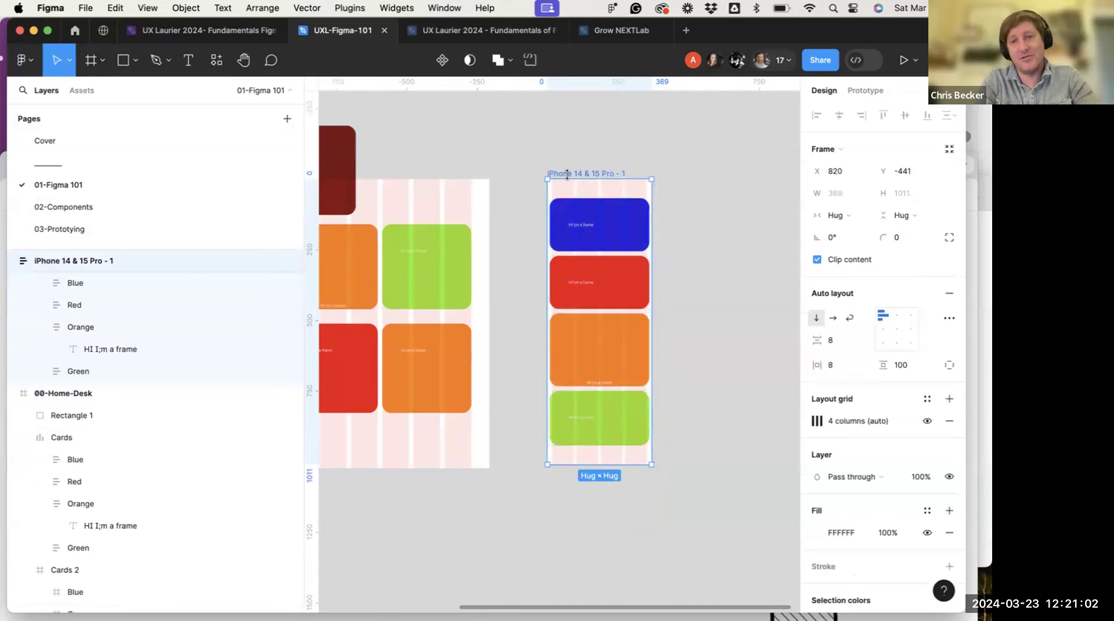
Shorten the blue card in the iPhone frame to a fixed height of 120
left_click(616, 235)
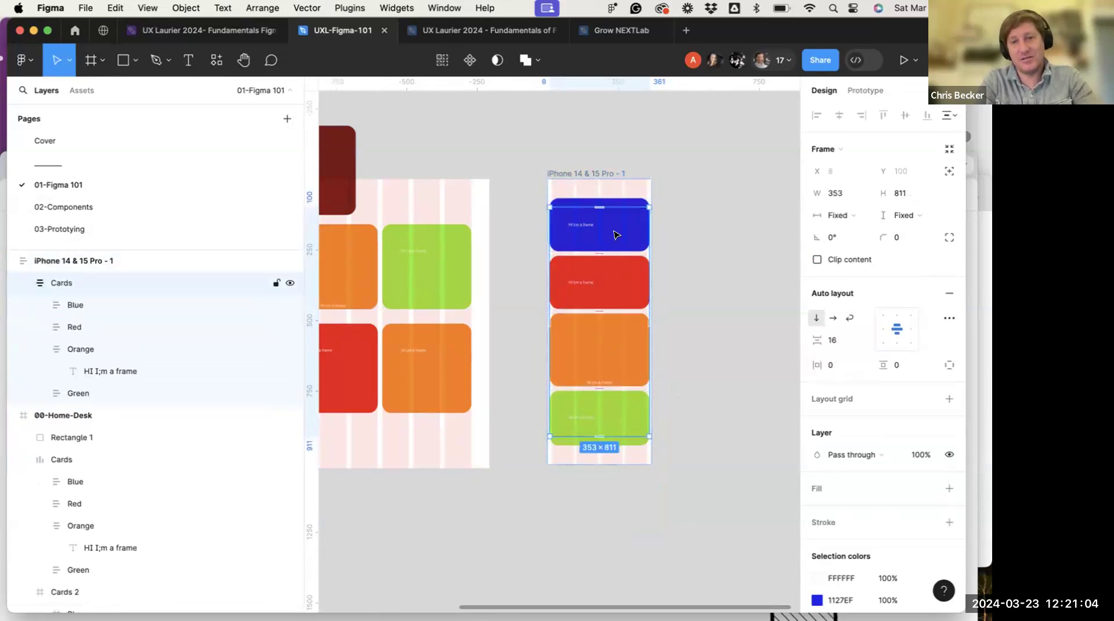
left_click(562, 199)
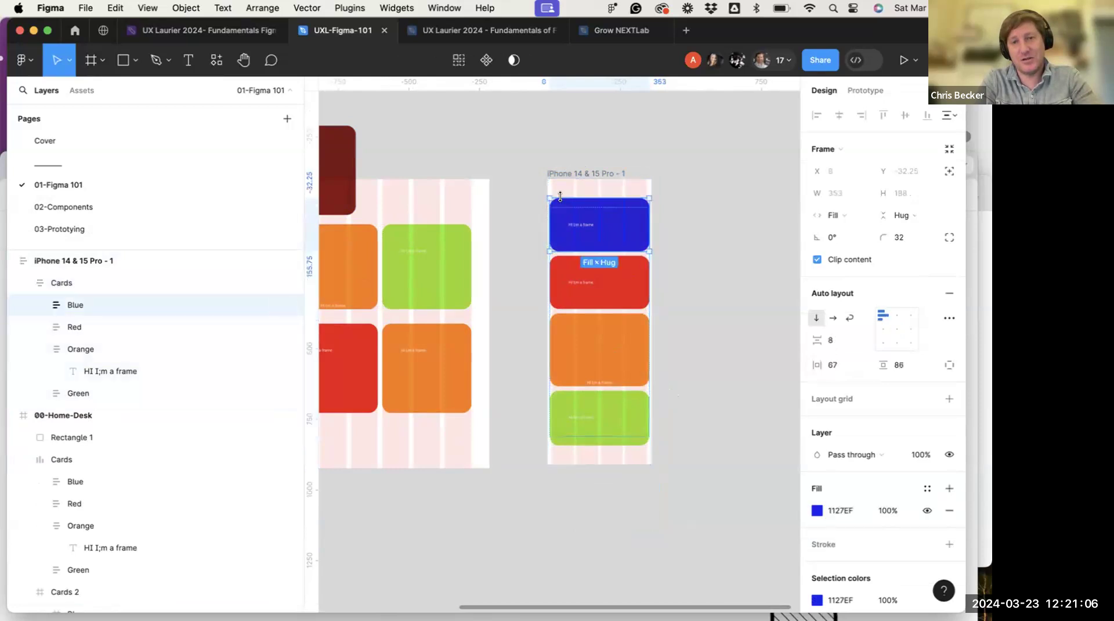
left_click_drag(576, 199, 578, 210)
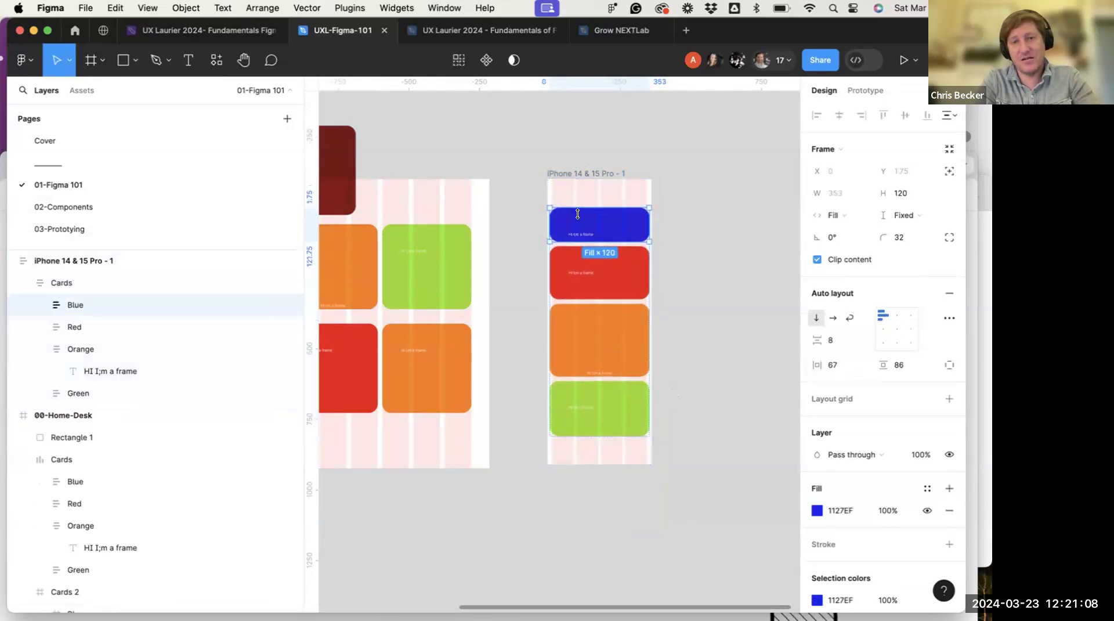
left_click(698, 232)
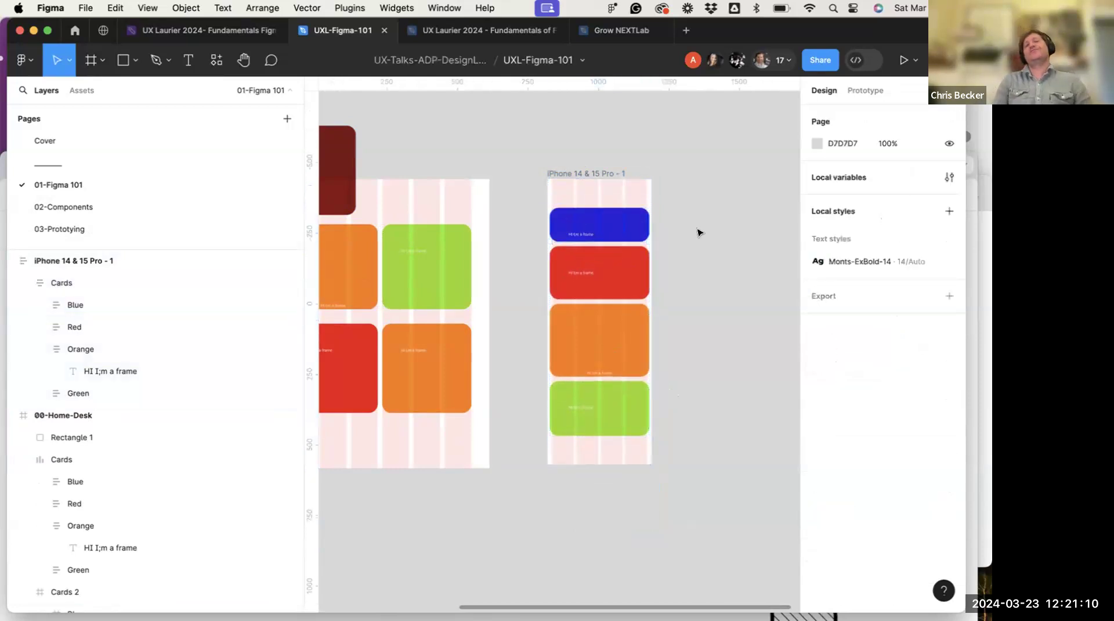
Extend the nested iPhone Cards frame to a height of 859 and set its height to fill the container
scroll(592, 264, "down", 5)
scroll(601, 288, "left", 2)
scroll(601, 289, "down", 1)
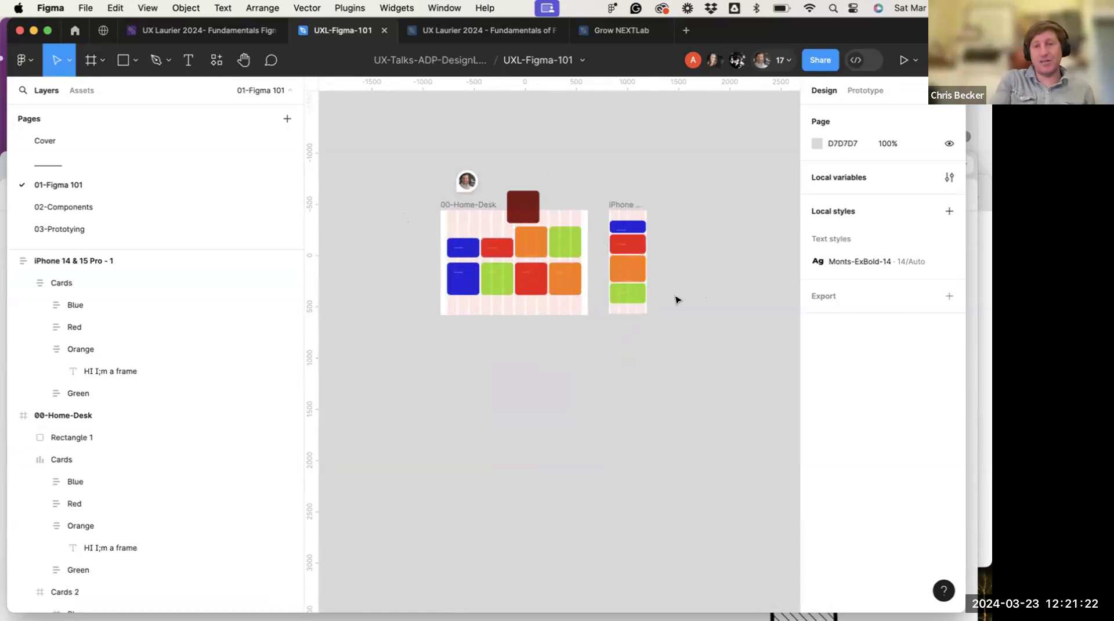
left_click(630, 268)
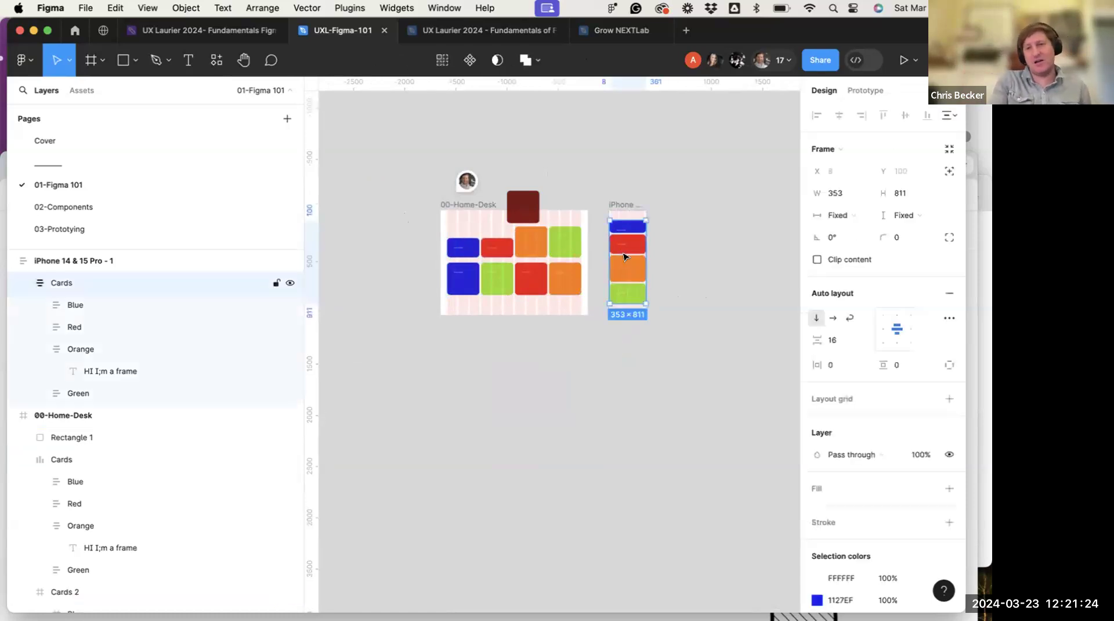
left_click_drag(627, 313, 628, 318)
left_click(897, 215)
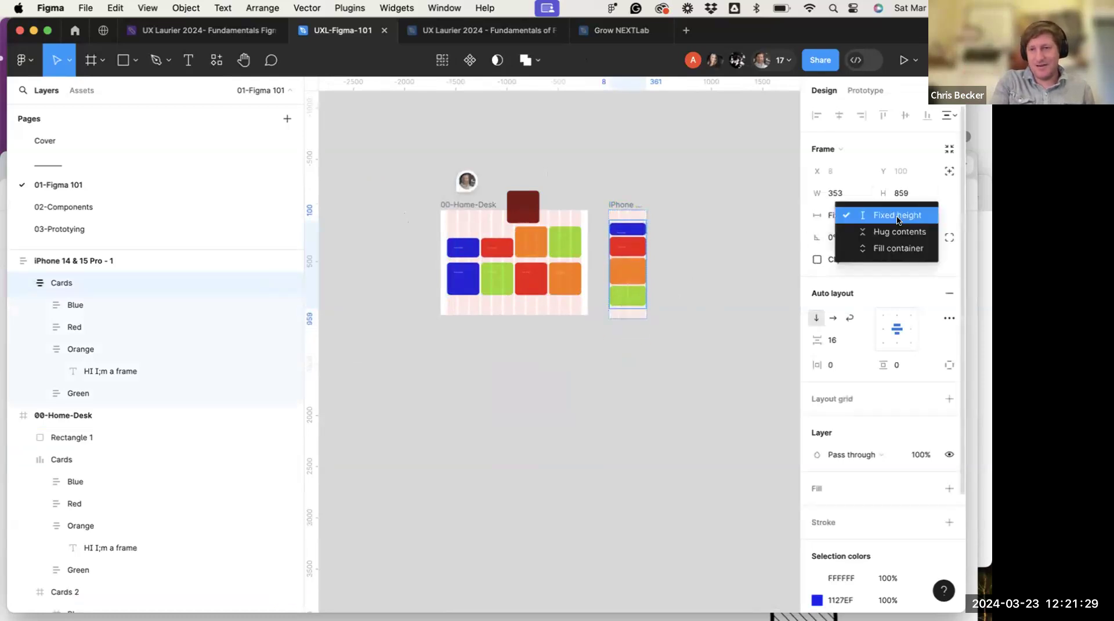
left_click(898, 247)
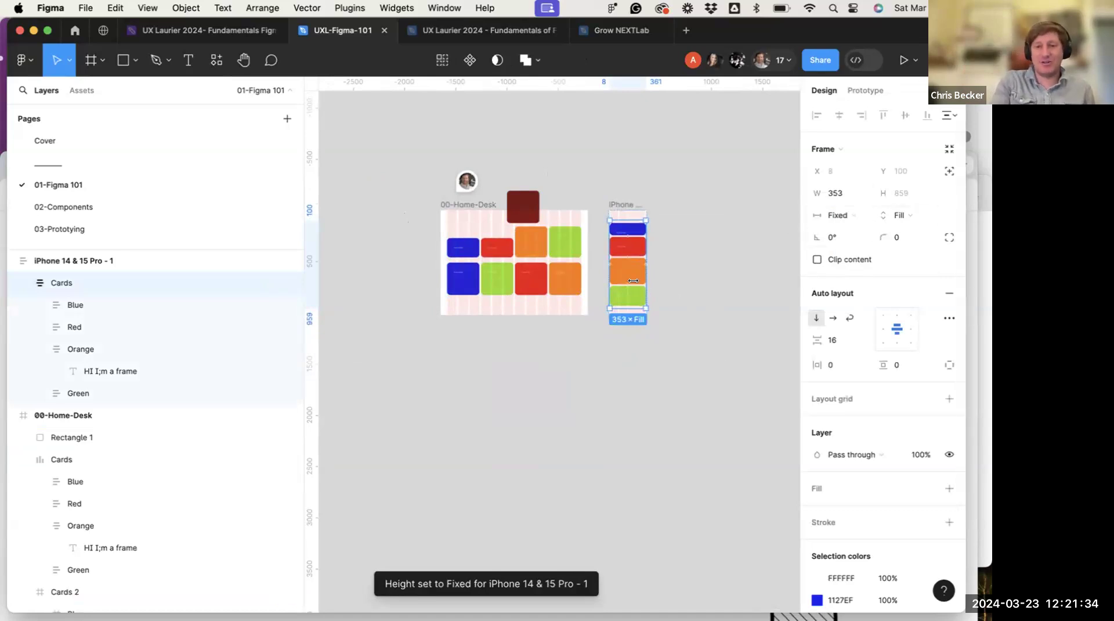
left_click(682, 307)
scroll(681, 306, "right", 2)
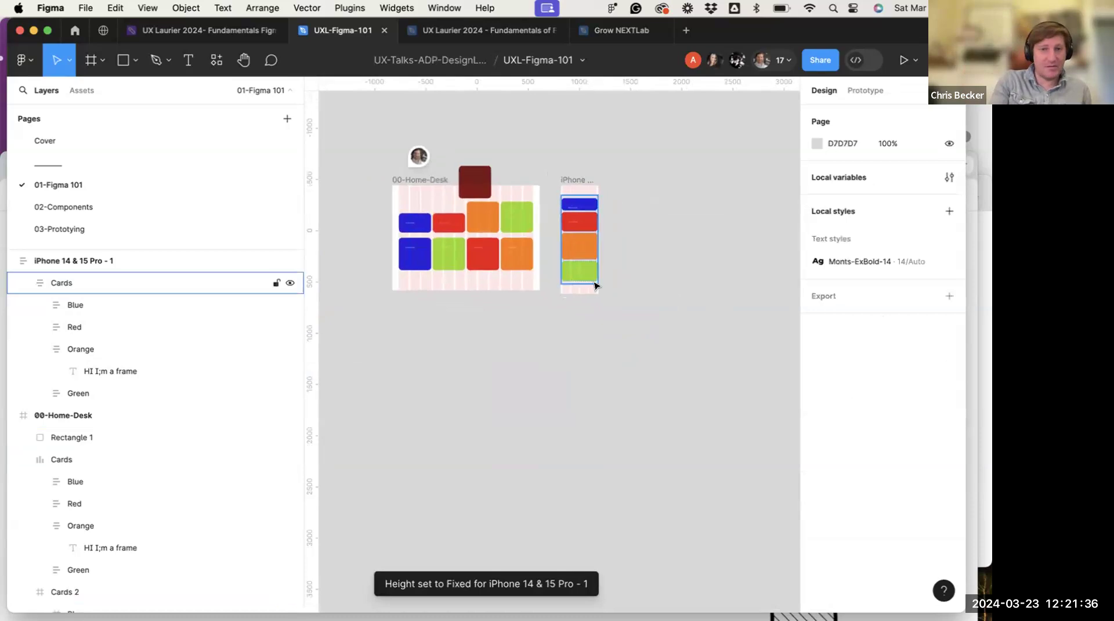
Compare the card layouts in the 00-Home-Desk and iPhone 14 & 15 Pro - 1 frames
scroll(596, 284, "up", 3)
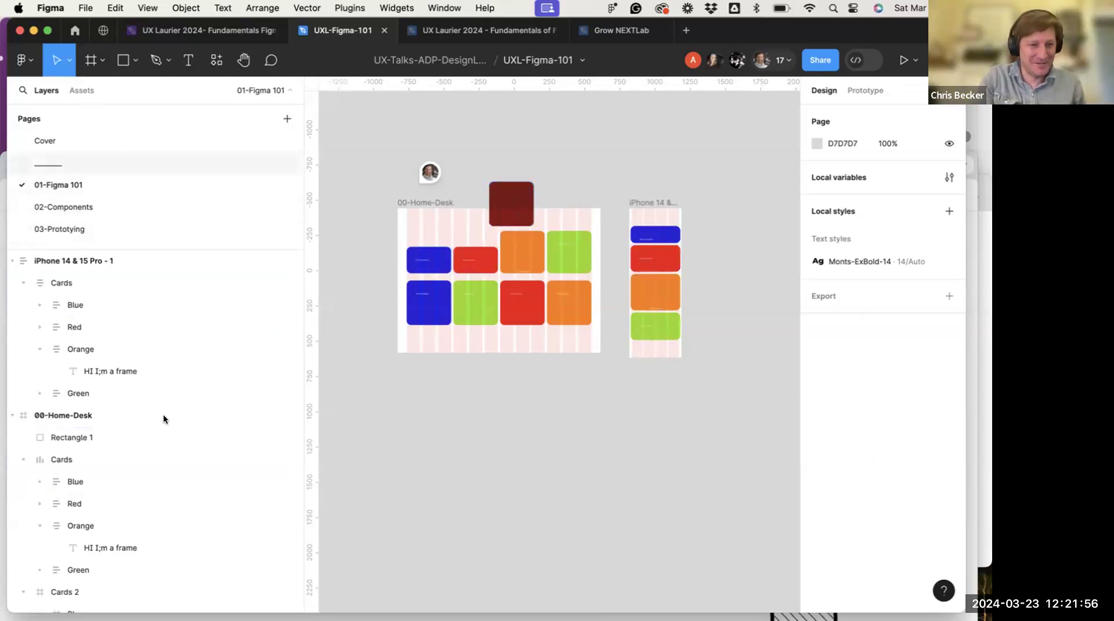
scroll(422, 221, "left", 5)
scroll(421, 222, "right", 5)
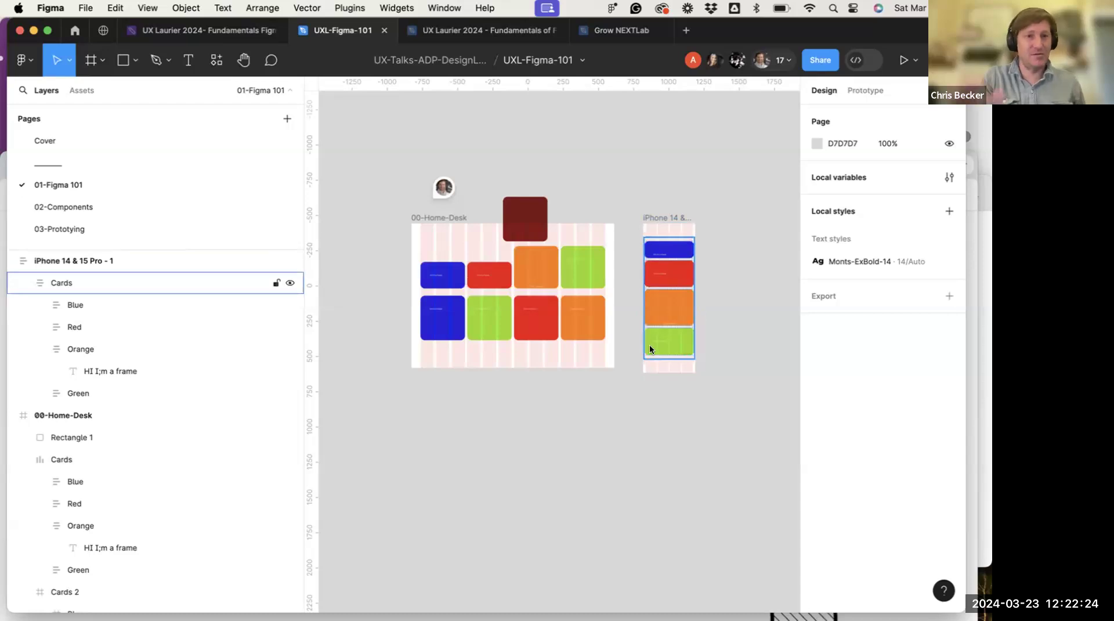
scroll(666, 250, "up", 5)
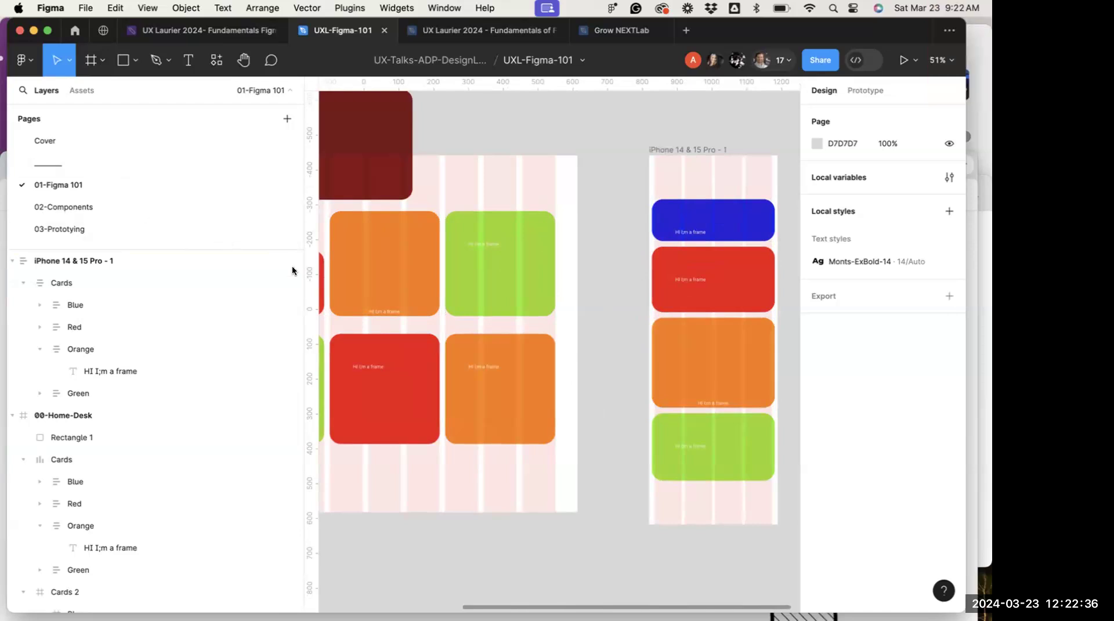
scroll(467, 380, "down", 3)
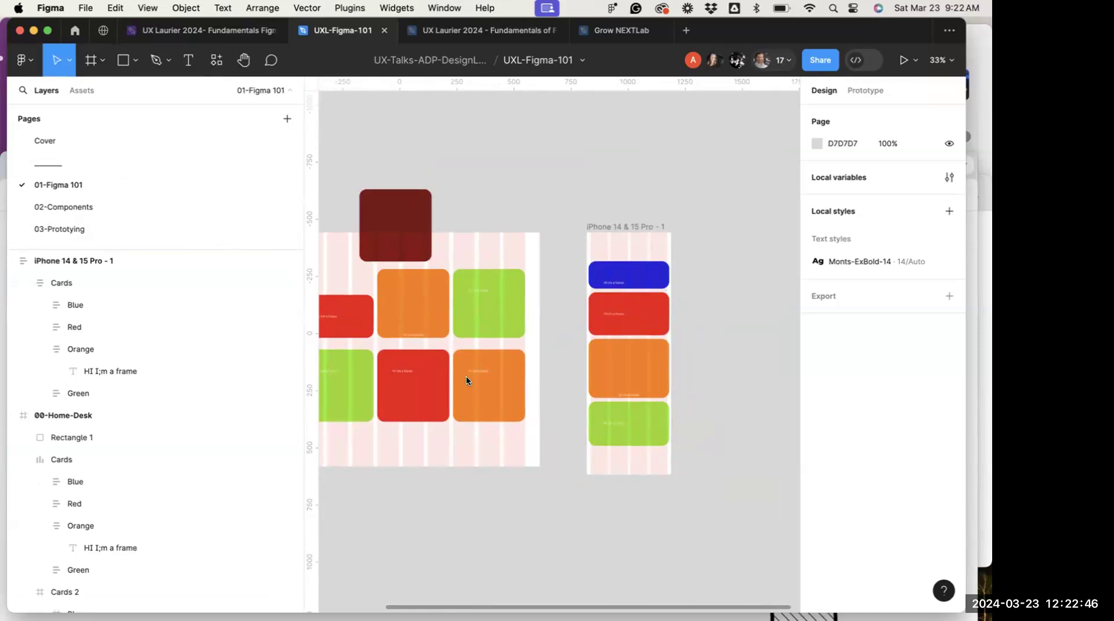
scroll(494, 416, "down", 4)
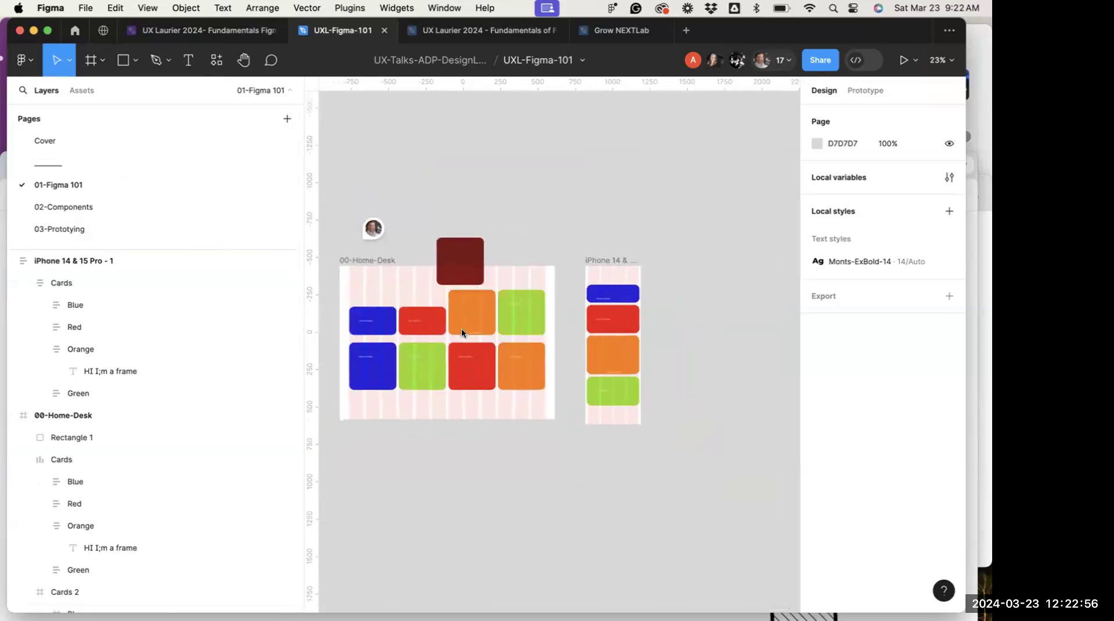
scroll(462, 328, "down", 2)
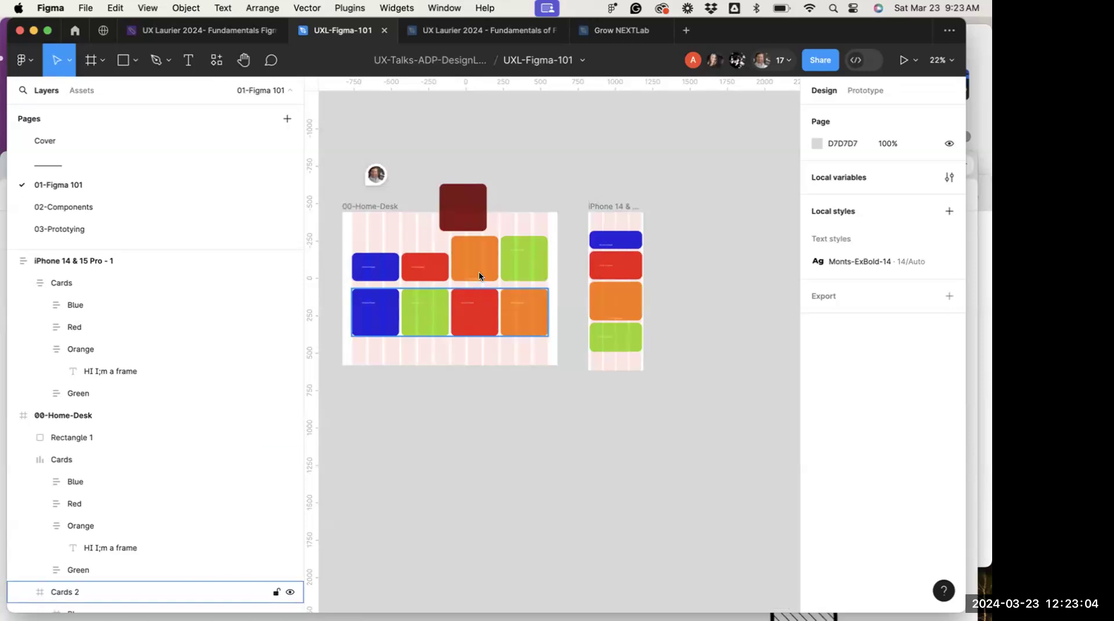
scroll(479, 271, "up", 1)
Move the iPhone 14 & 15 Pro - 1 frame farther from the desktop frame, to an X position of about 940
left_click(454, 267)
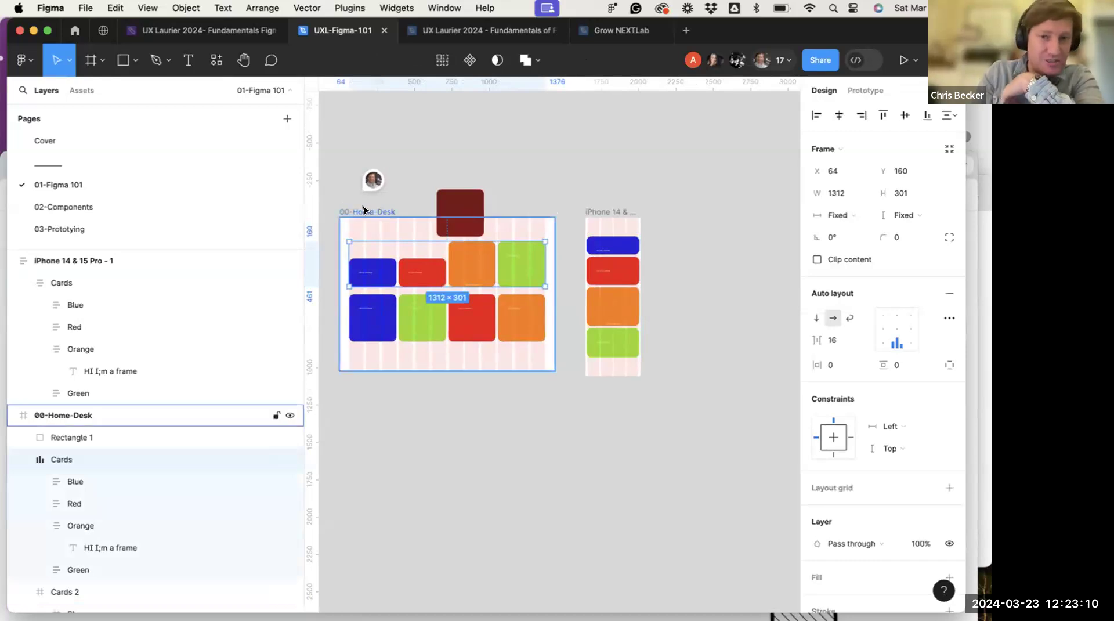
key("Escape")
mouse_move(607, 211)
left_mouse_down()
mouse_move(636, 211)
mouse_move(625, 211)
left_mouse_up()
Select the upper Cards row in the 00-Home-Desk frame and try to resize its width
left_click(452, 277)
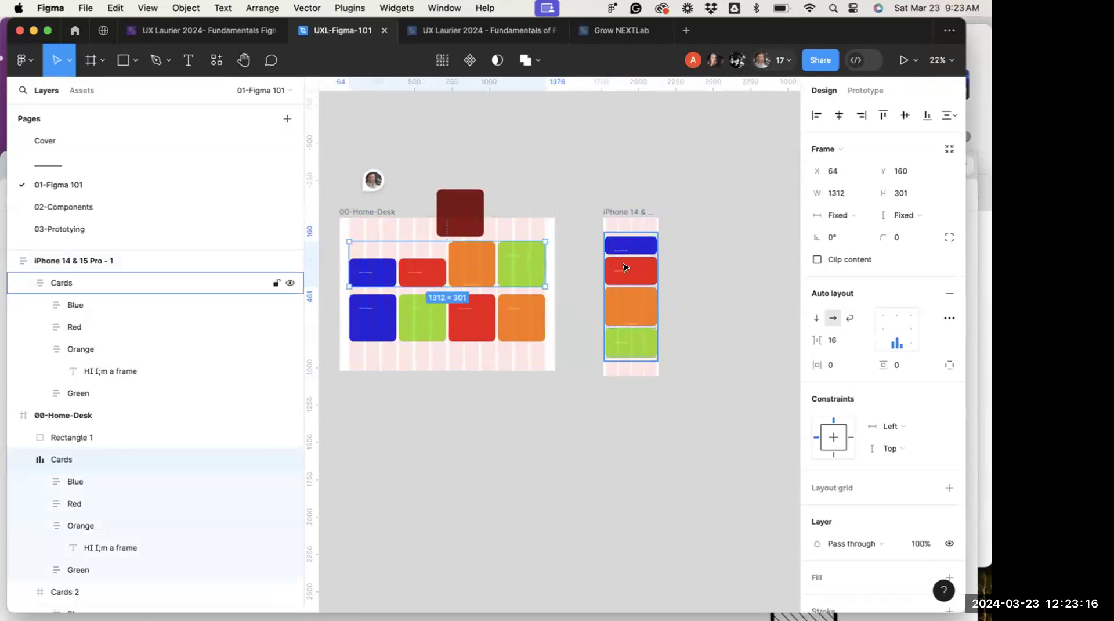
left_click(359, 211)
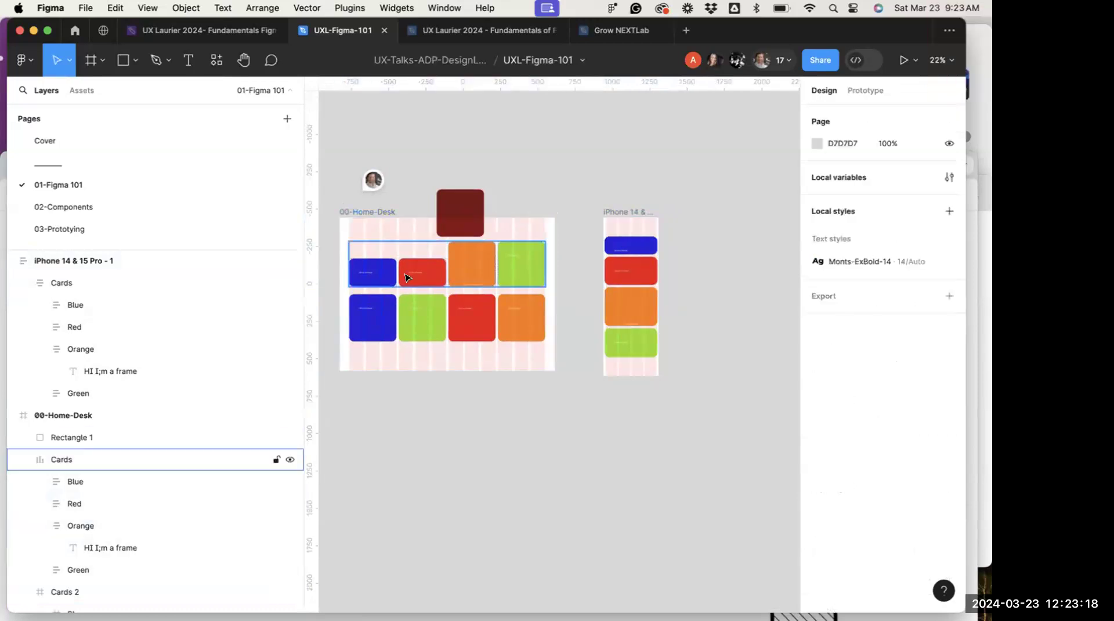
left_click(377, 255)
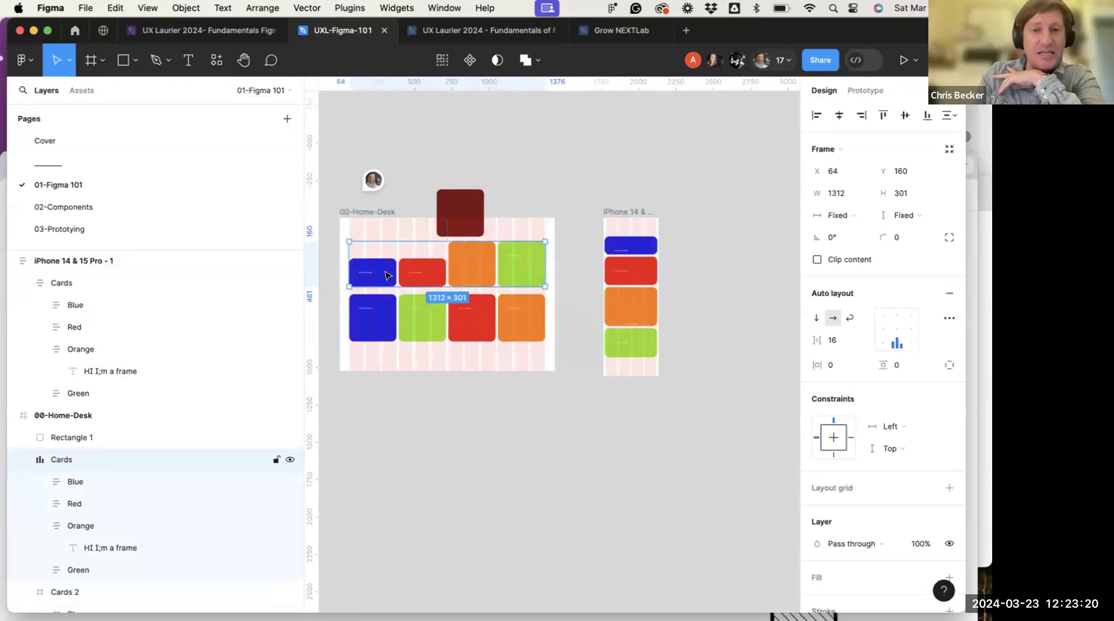
mouse_move(545, 259)
left_mouse_down()
mouse_move(606, 255)
mouse_move(490, 252)
mouse_move(542, 257)
left_mouse_up()
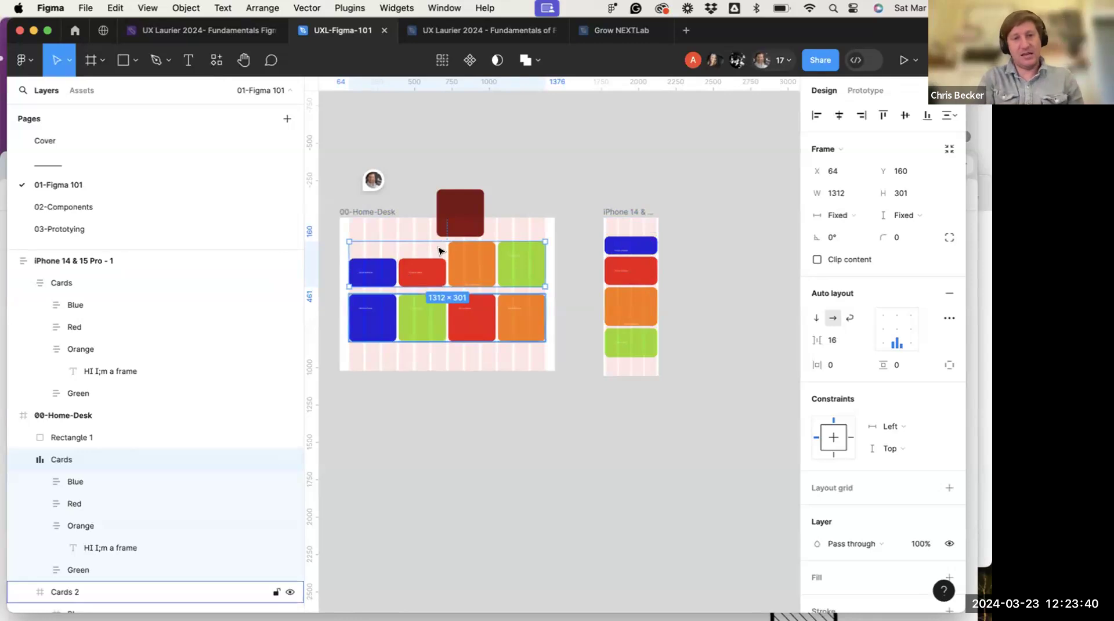
Extend the iPhone Cards frame to a fixed height of about 959 and make its green card taller
left_click(619, 348)
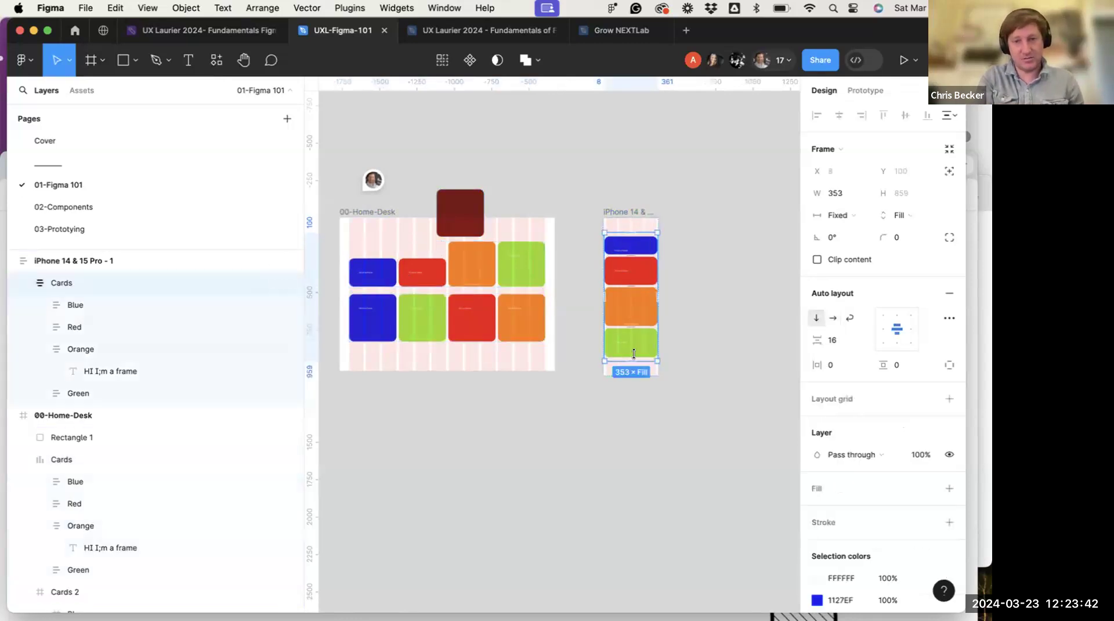
left_click(633, 356)
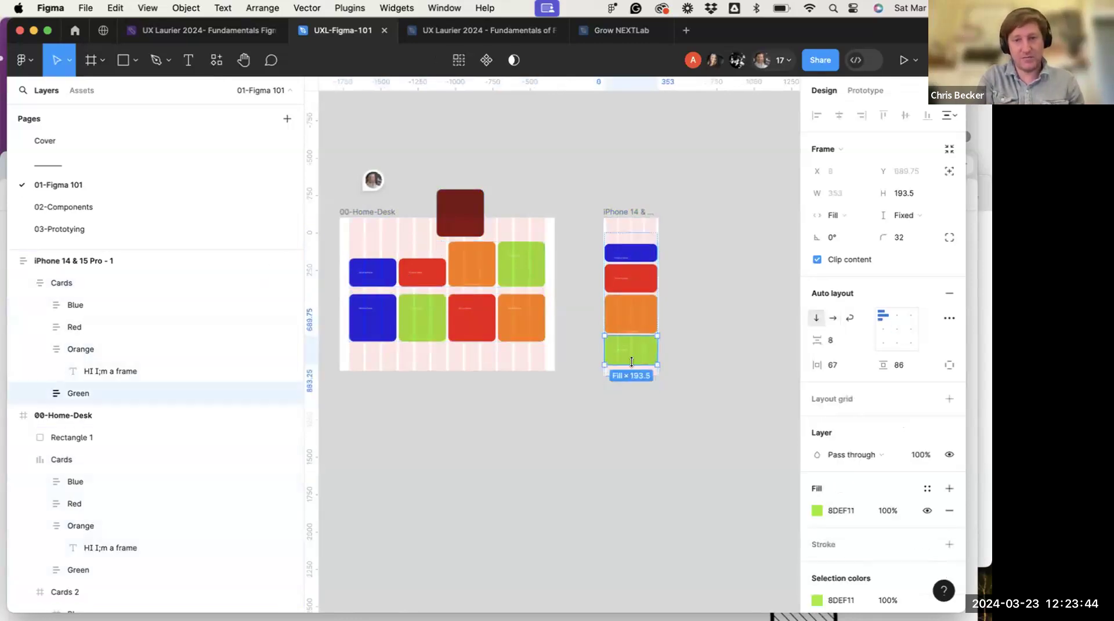
left_click_drag(632, 378, 631, 382)
Compare the auto layout settings of the desktop Cards row, the iPhone 14 & 15 Pro - 1 frame and its nested Cards frame
left_click(518, 261)
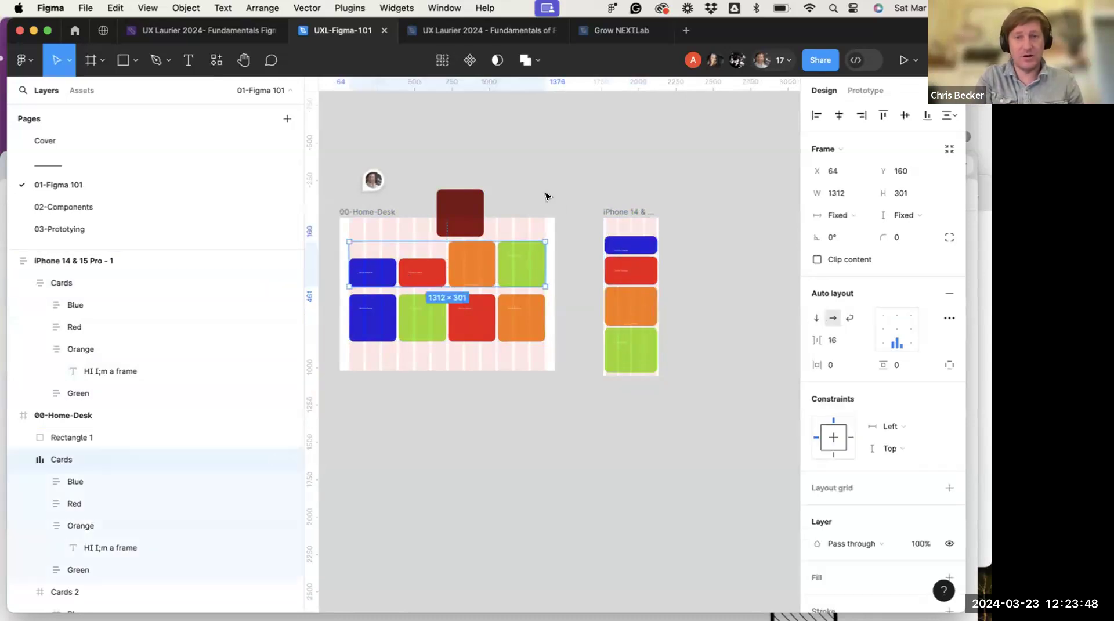
left_click(583, 235)
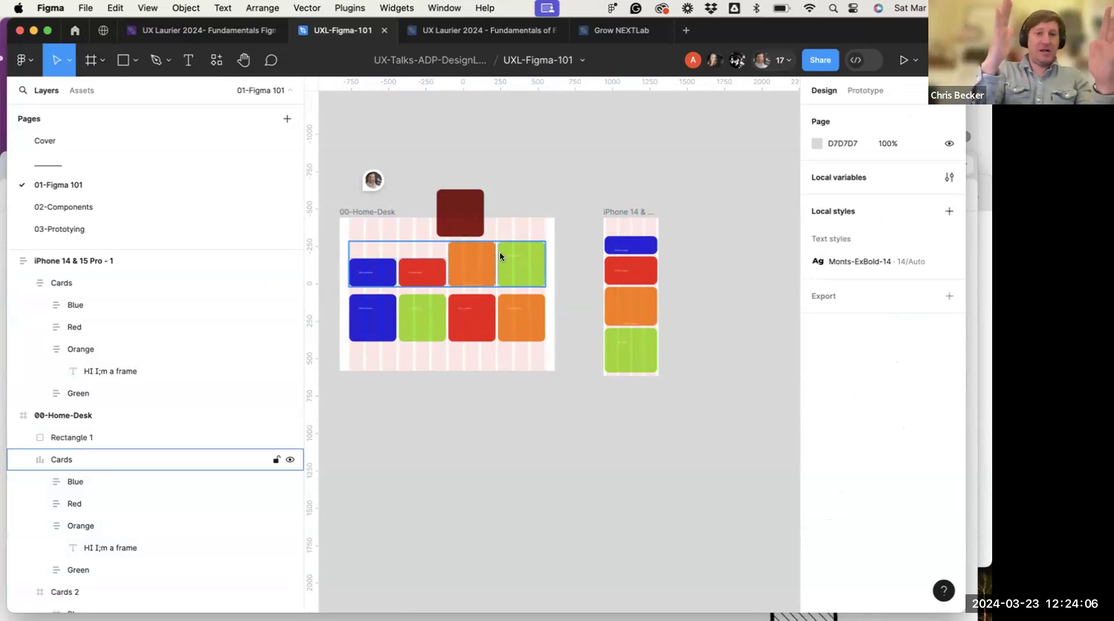
left_click(373, 310)
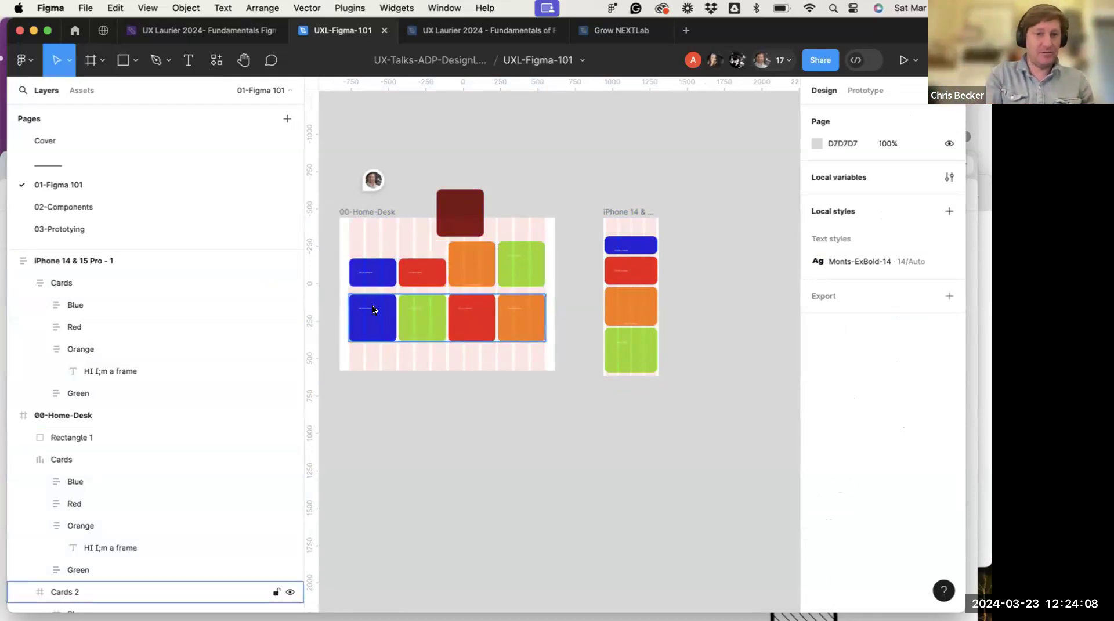
left_click(656, 213)
left_click(607, 212)
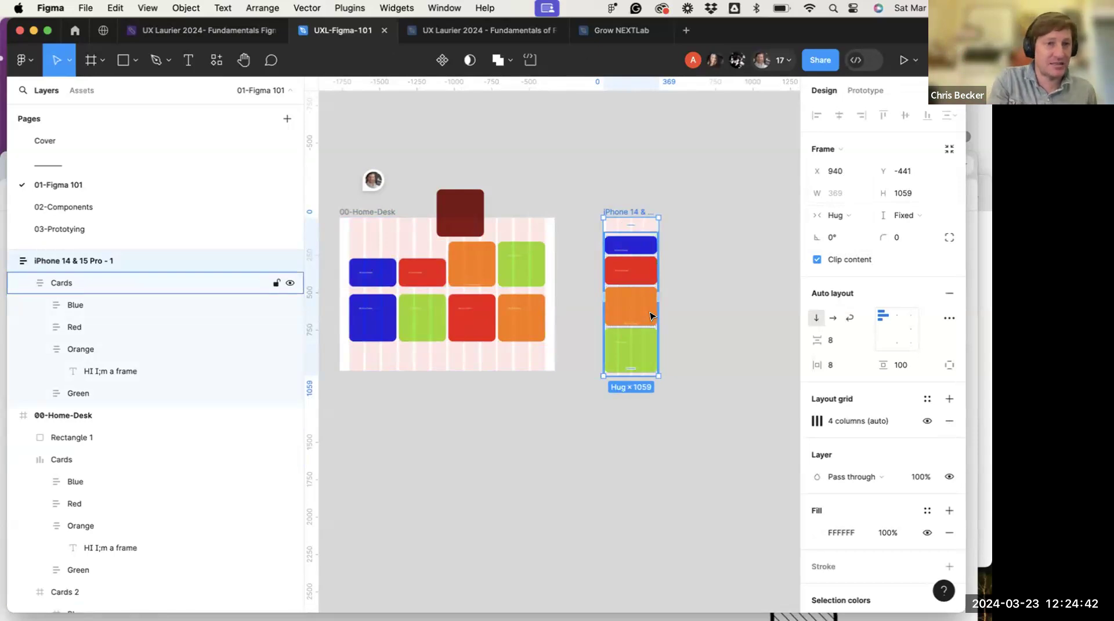
left_click(642, 277)
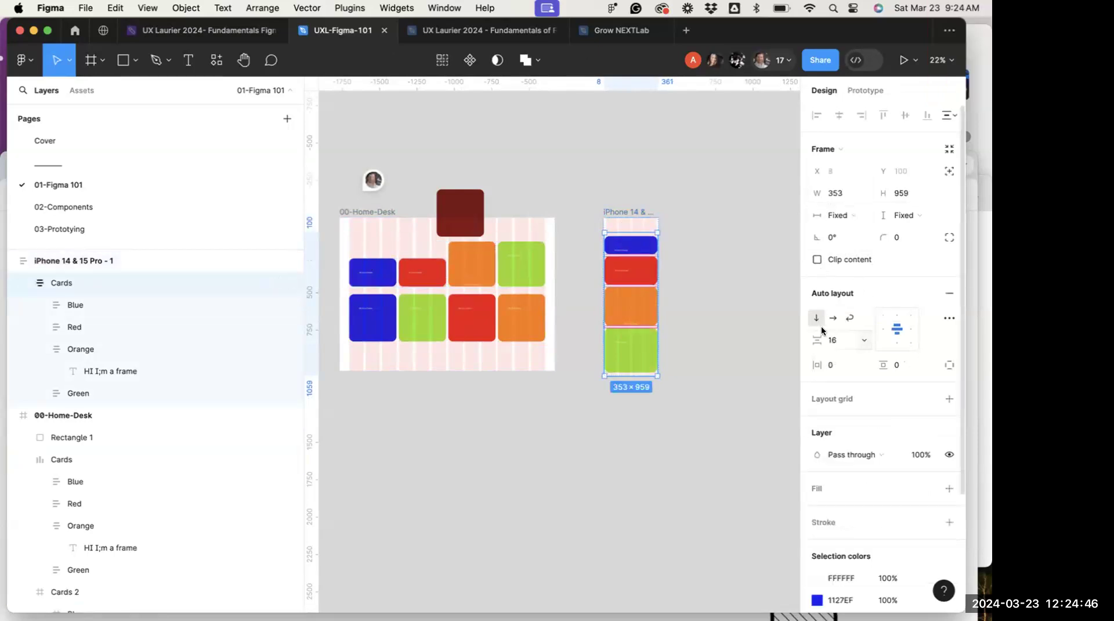
Inspect the sizing of the desktop Cards row and its blue card, and try adjusting the row's width
left_click(422, 255)
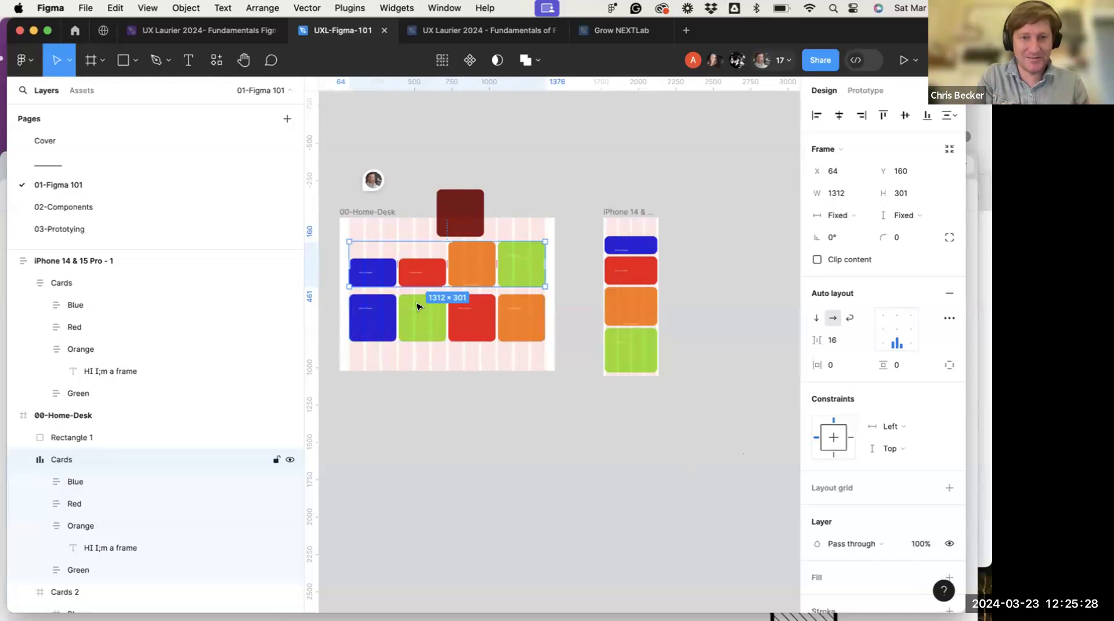
left_click(382, 275)
scroll(382, 275, "up", 3)
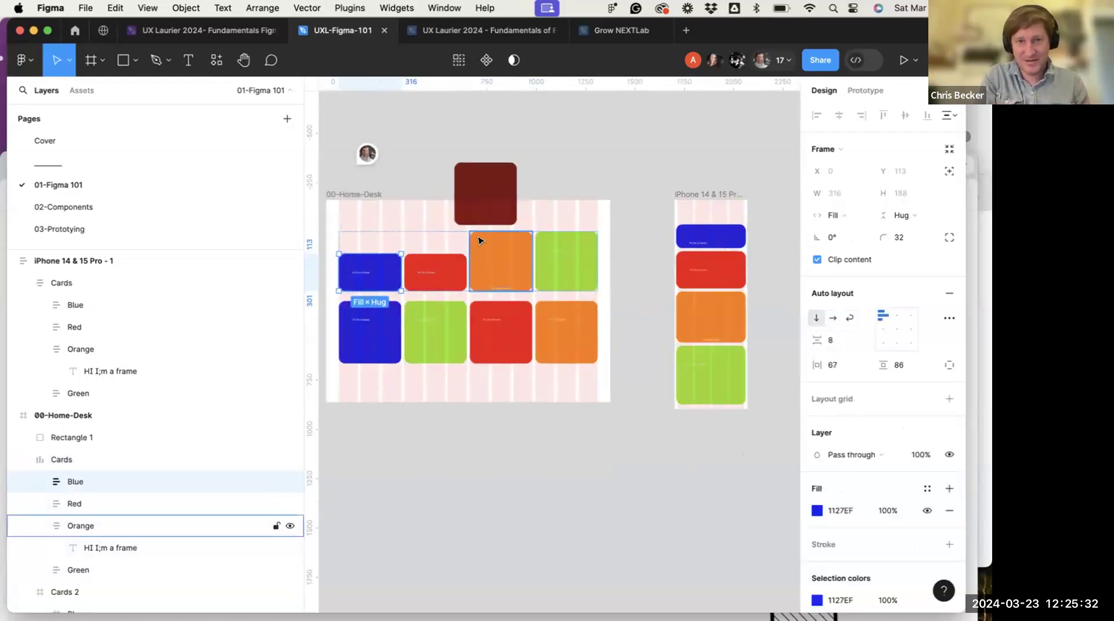
key("Escape")
scroll(607, 251, "left", 2)
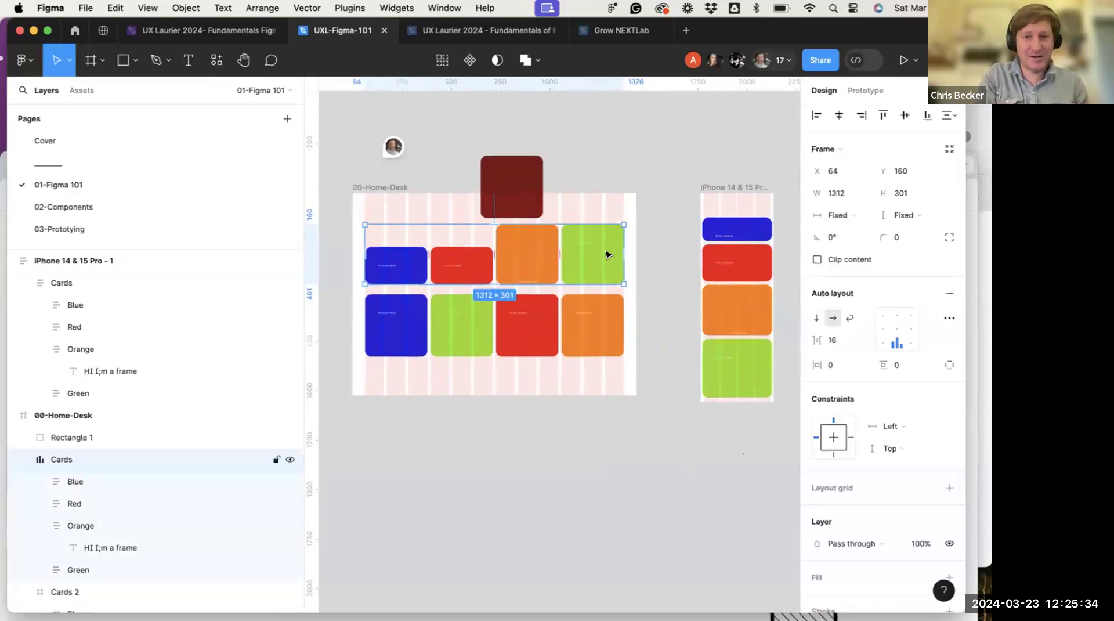
mouse_move(628, 235)
left_mouse_down()
mouse_move(676, 244)
mouse_move(576, 241)
mouse_move(753, 242)
mouse_move(468, 244)
mouse_move(642, 243)
mouse_move(609, 244)
mouse_move(624, 245)
left_mouse_up()
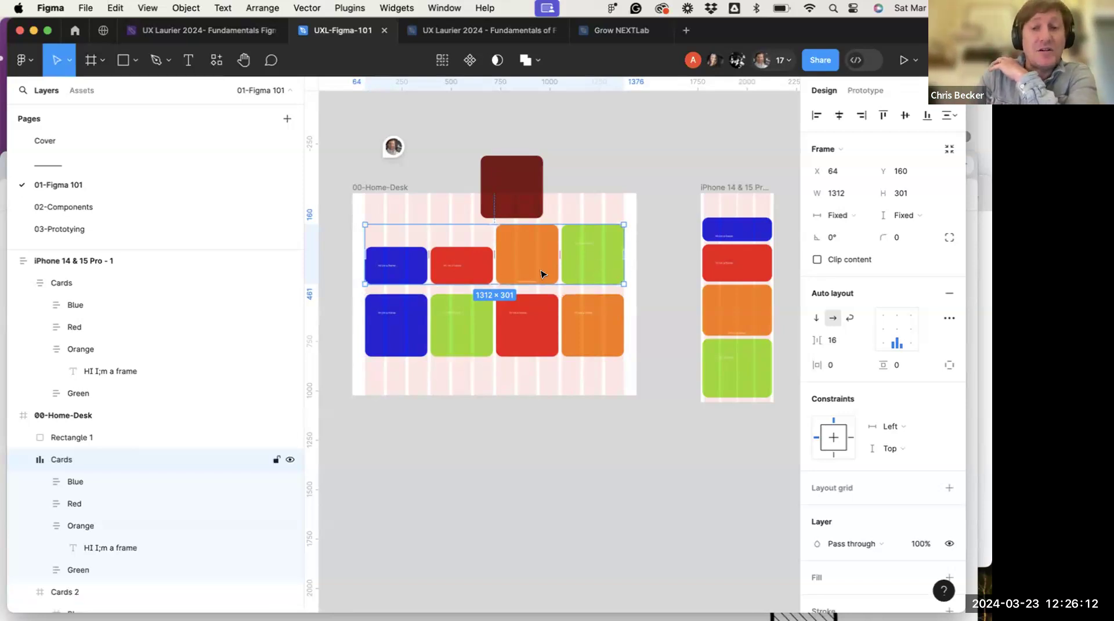
left_click(503, 400)
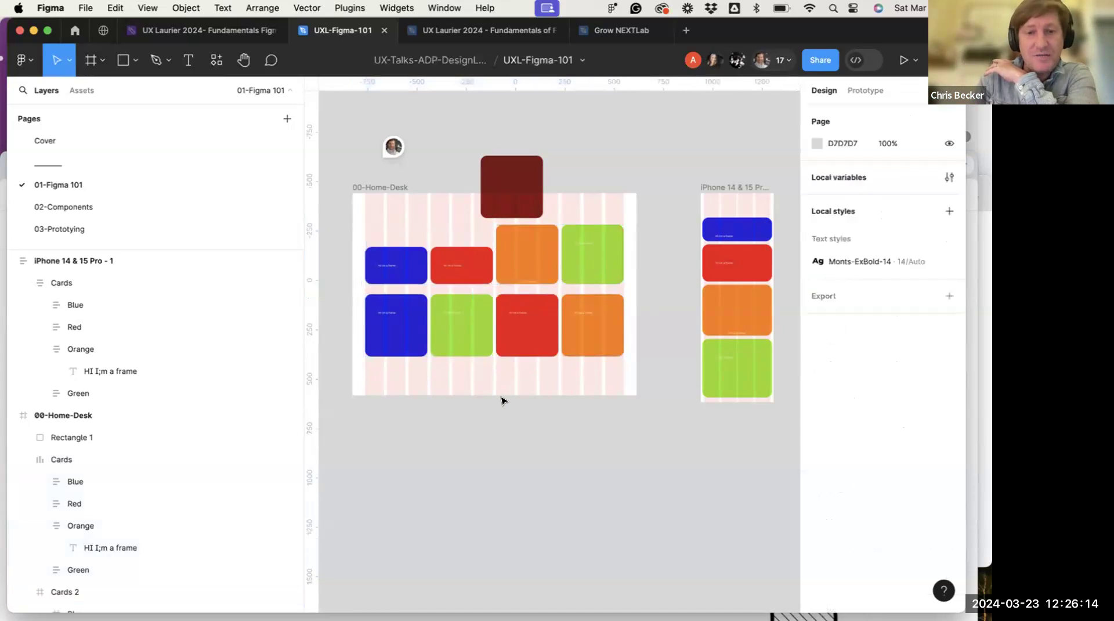
Draw an empty frame about 412 by 220 below the card rows, overlapping the lower edge of the 00-Home-Desk frame
scroll(502, 400, "up", 1)
key("f")
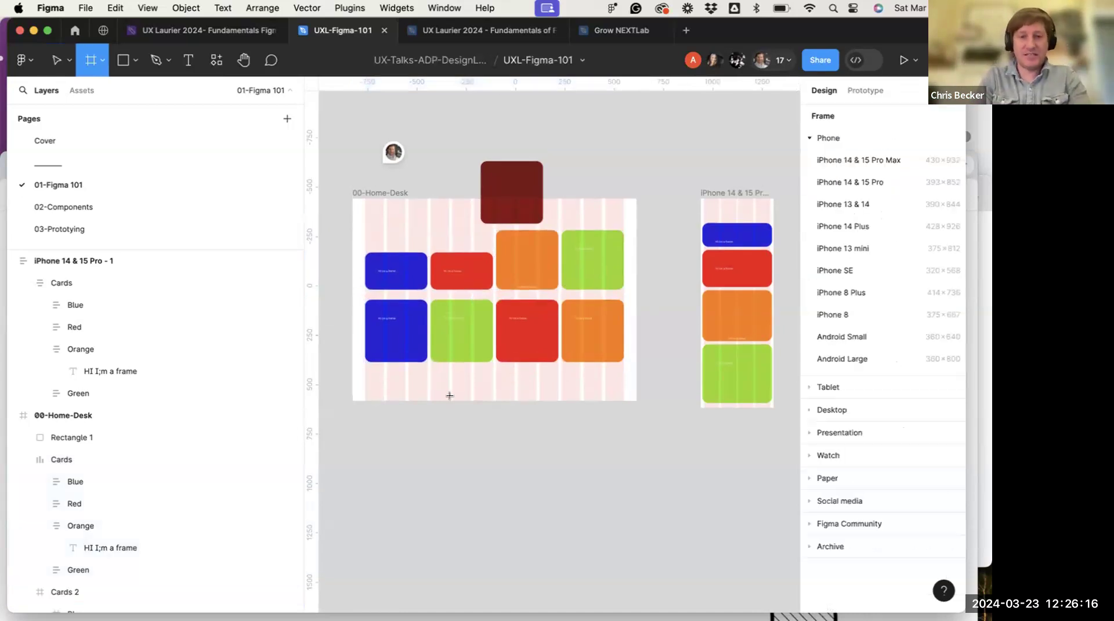
left_click_drag(510, 410, 430, 372)
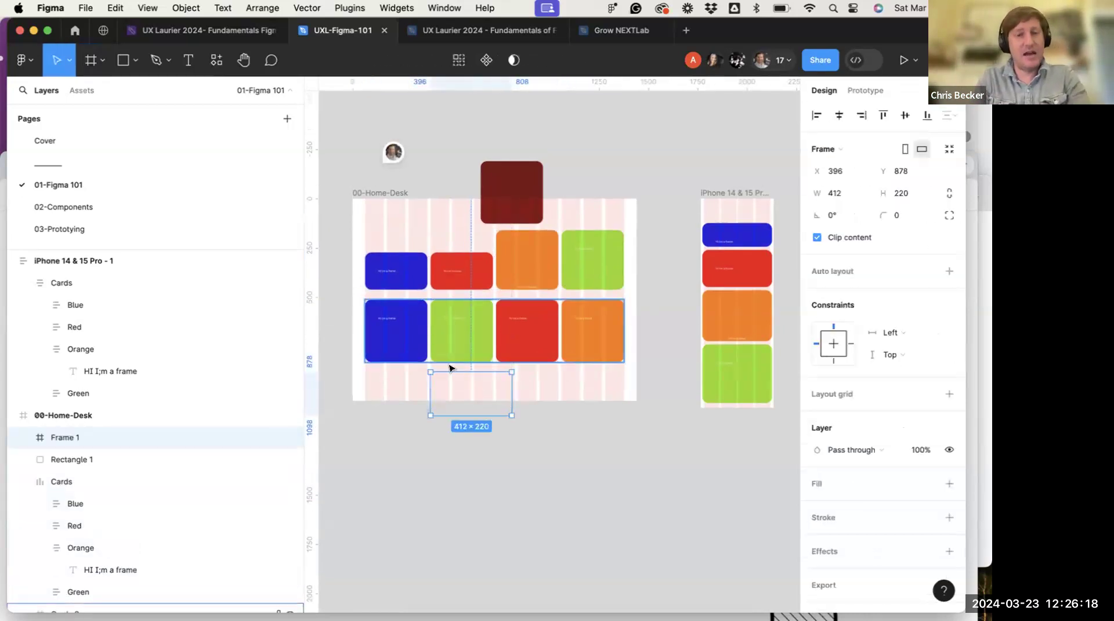
Compare the properties of the dark red rectangle and the empty new frame with the iPhone Cards frame and its blue card
left_click(525, 171)
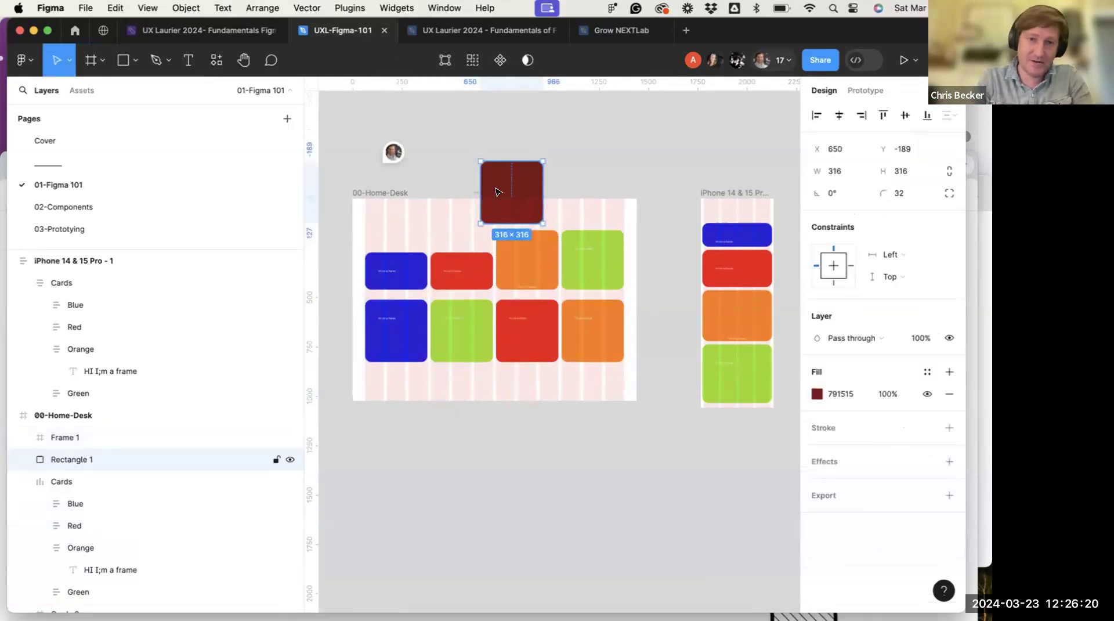
left_click(457, 369)
left_click(462, 392)
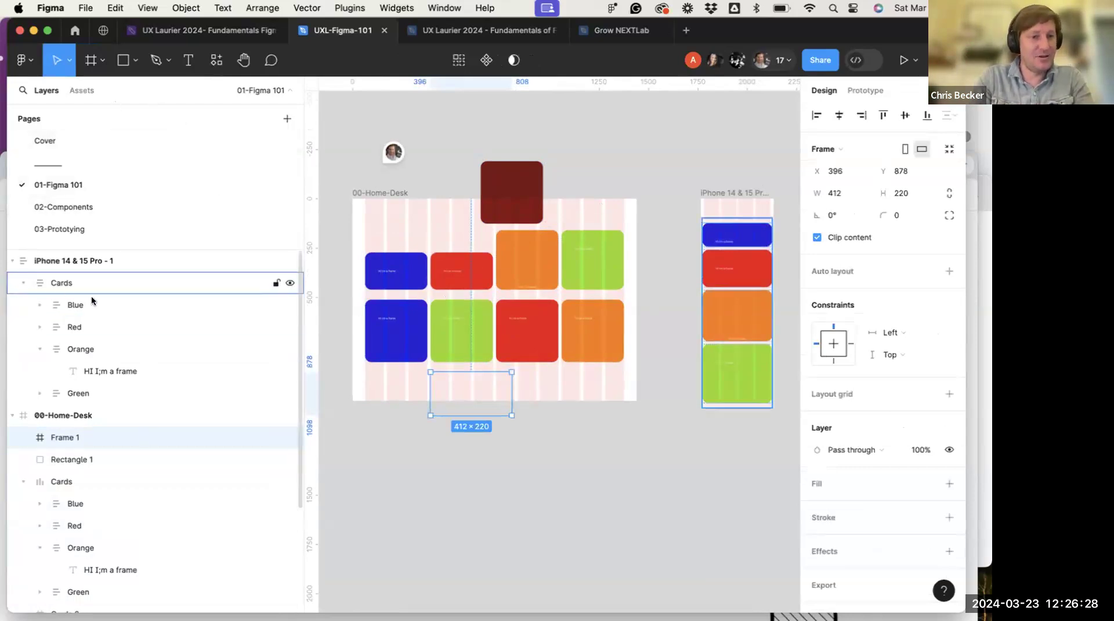
left_click(60, 285)
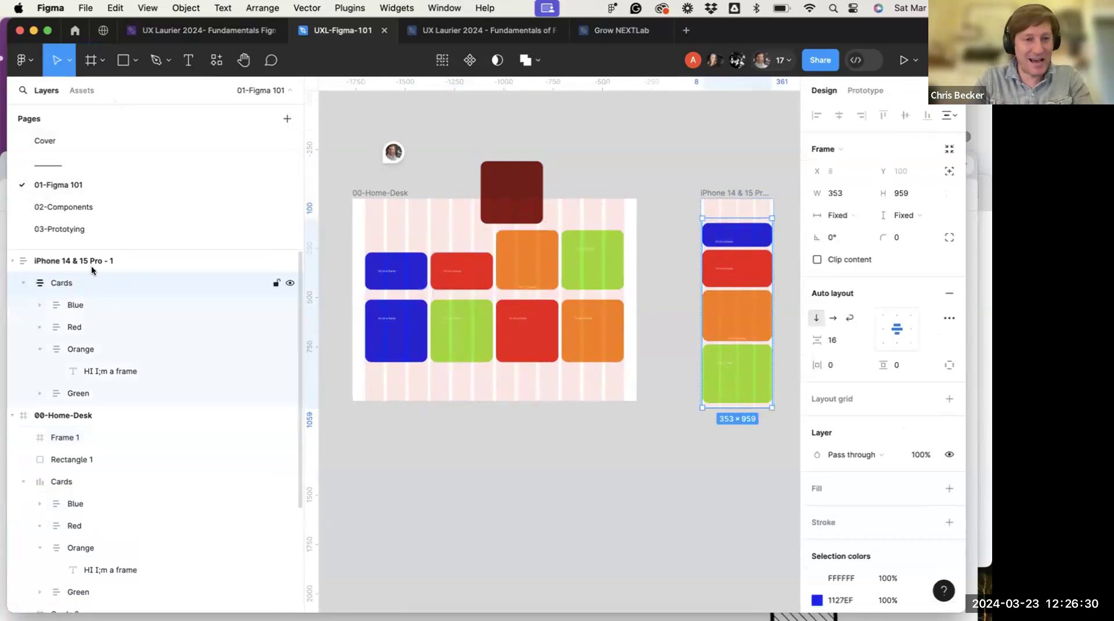
left_click(81, 297)
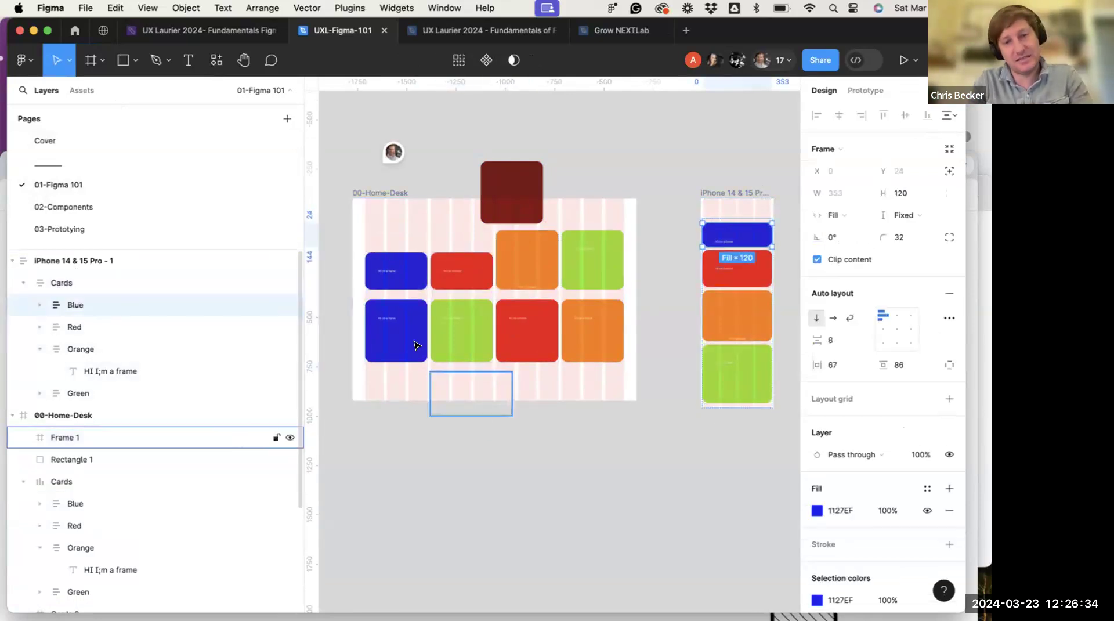
key("Escape")
Open the 02-Components page and look over its basic design system frame
scroll(436, 283, "down", 4)
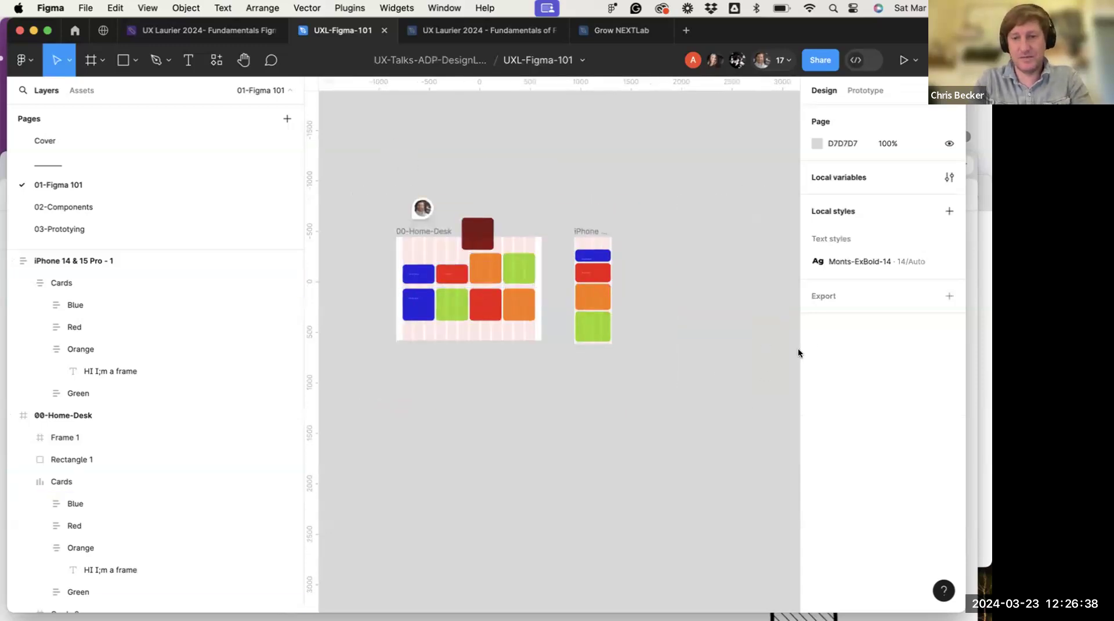
scroll(582, 422, "up", 5)
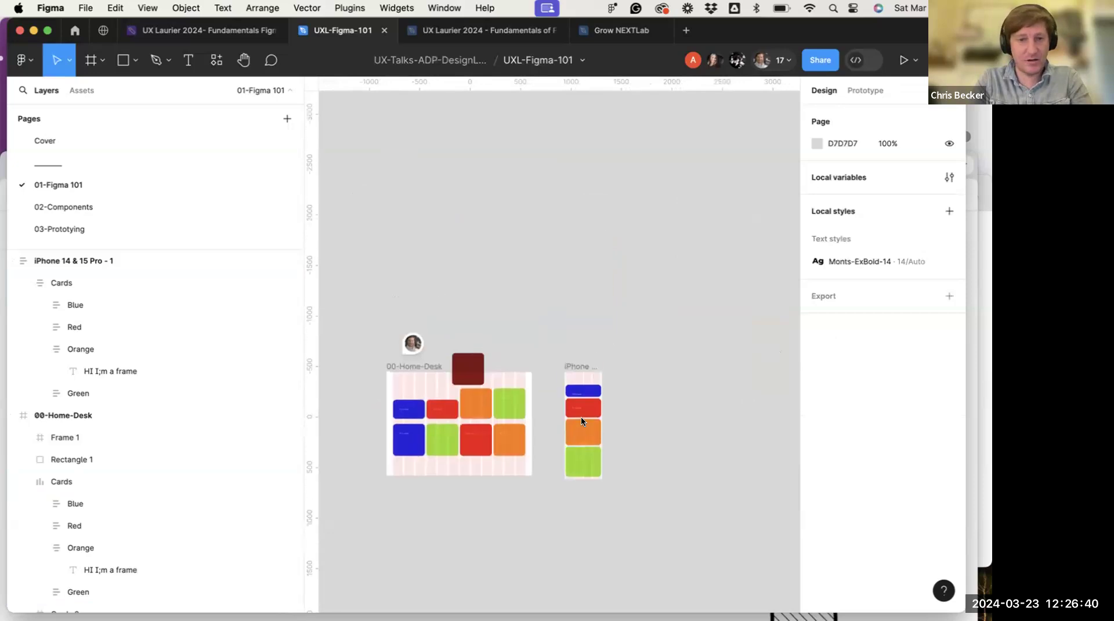
scroll(332, 304, "left", 2)
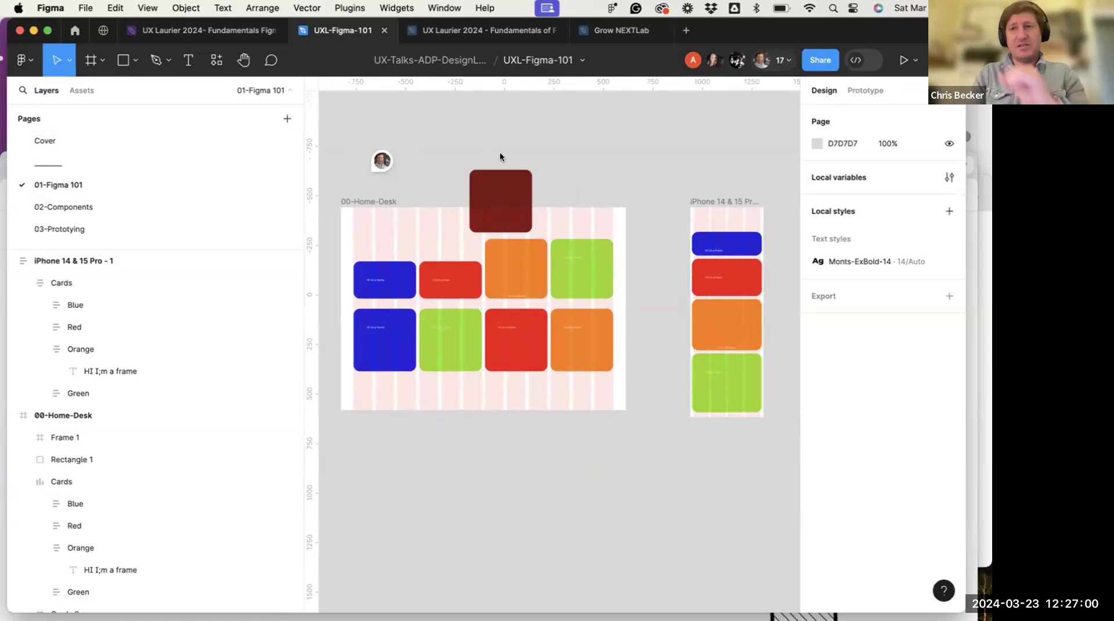
left_click(72, 210)
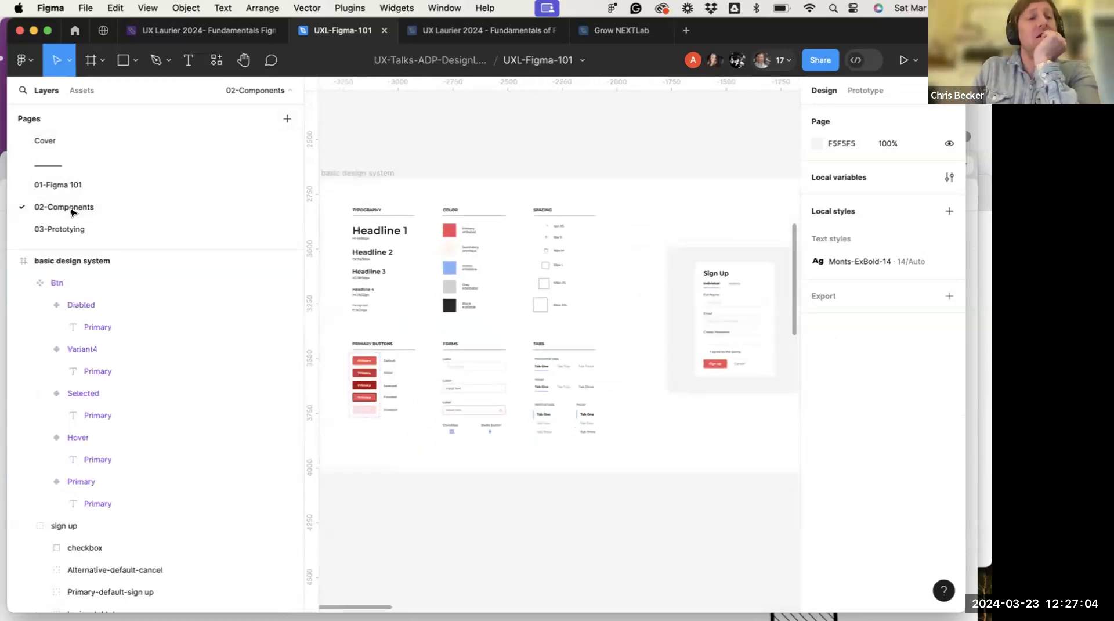
scroll(490, 249, "up", 3)
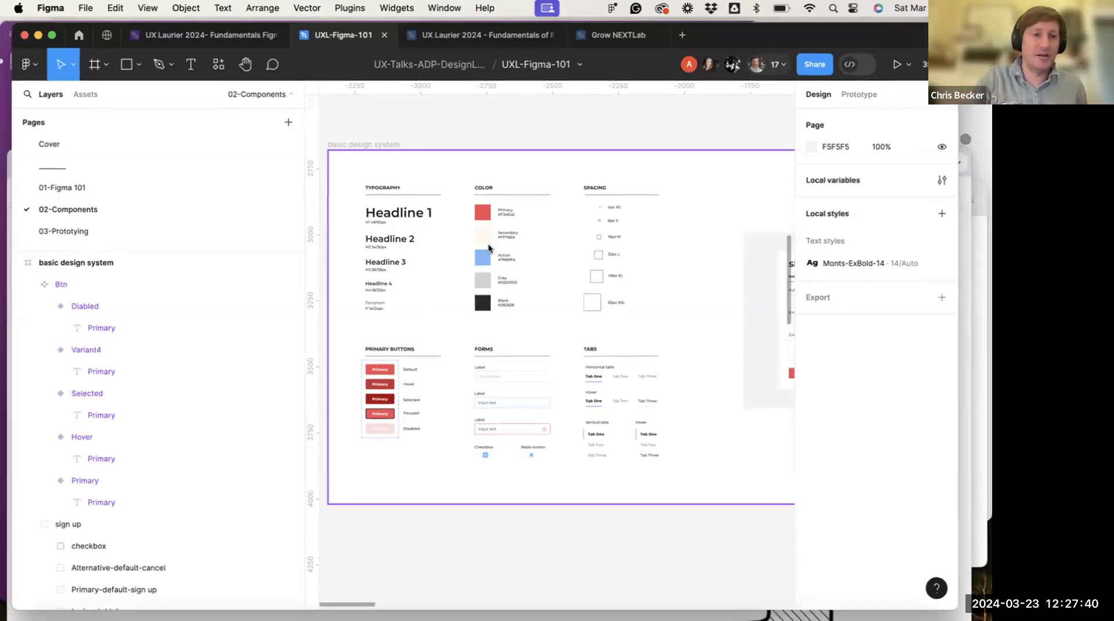
scroll(540, 283, "down", 2)
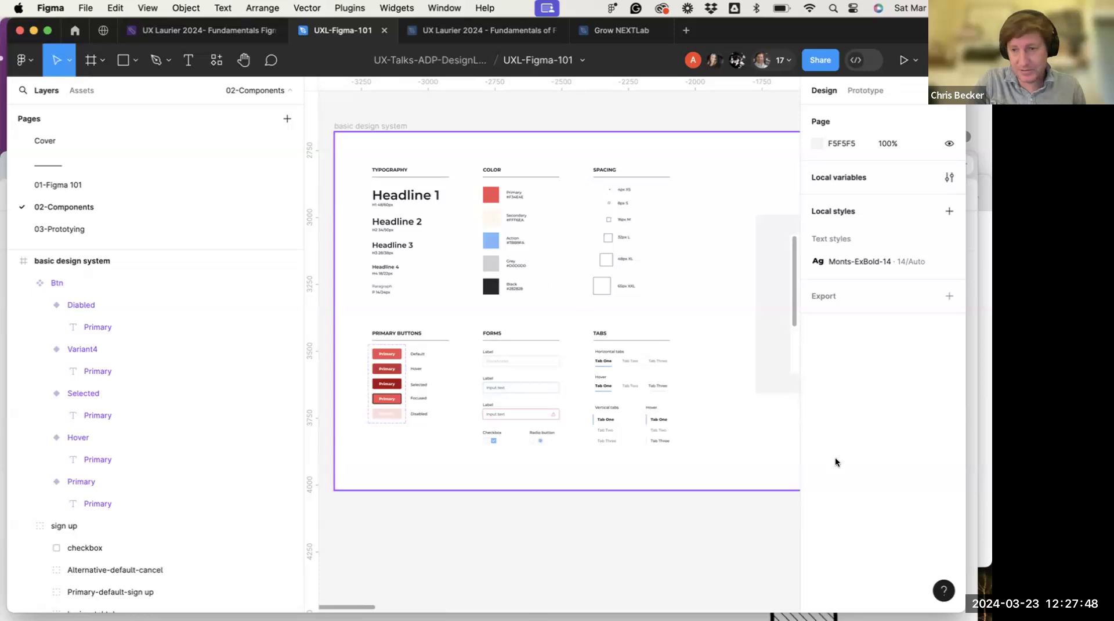
Examine the typography, color, spacing, button, form and tab sections of the basic design system frame
scroll(451, 350, "right", 2)
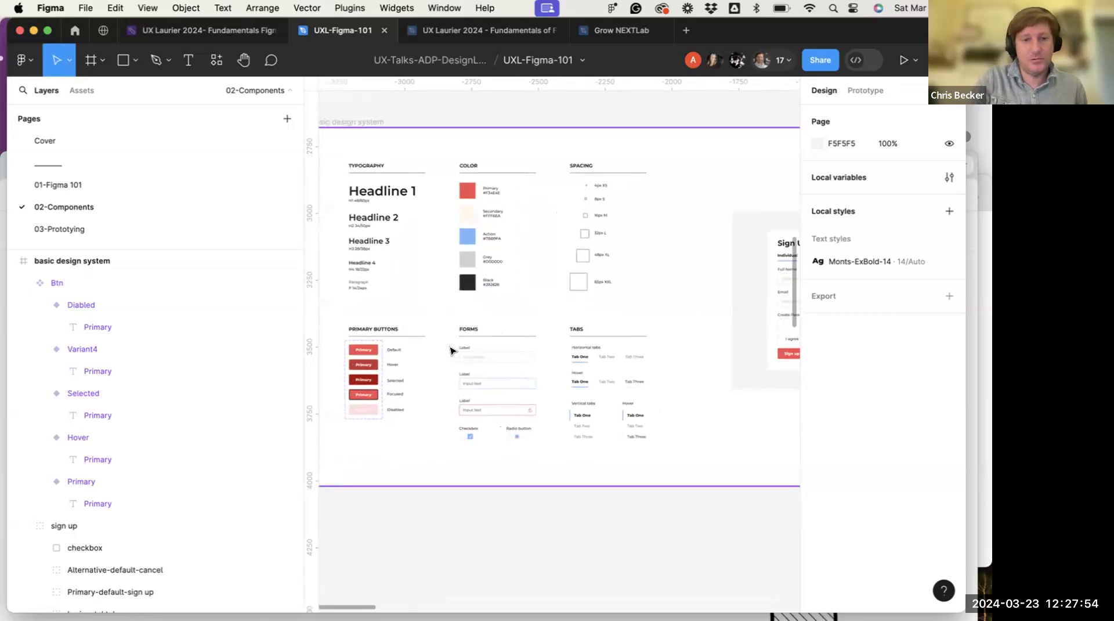
scroll(418, 300, "up", 5)
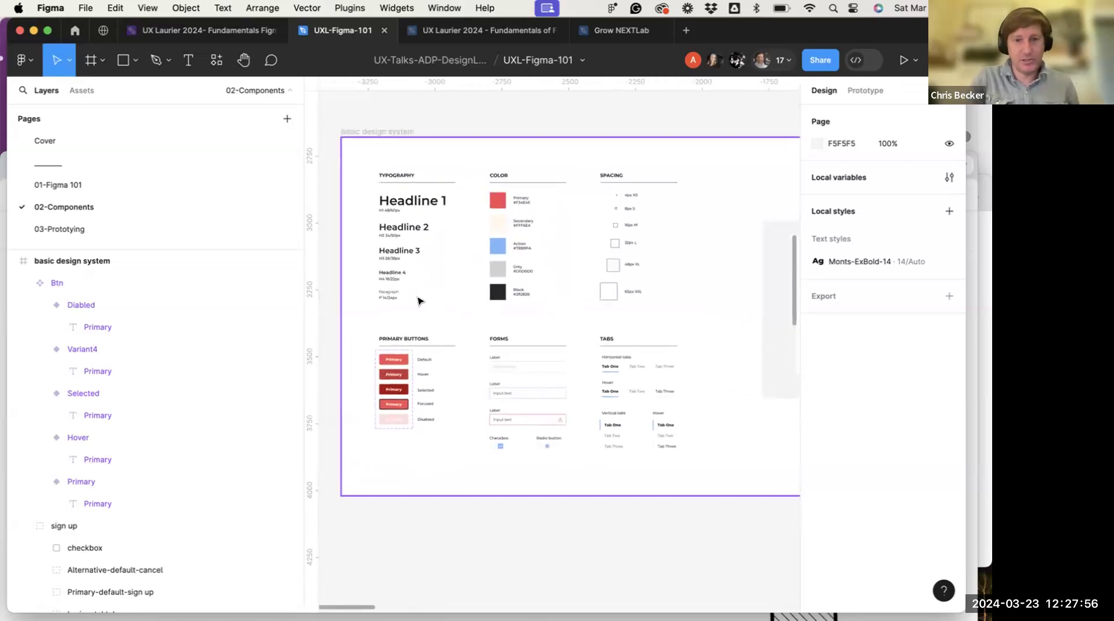
scroll(418, 301, "down", 3)
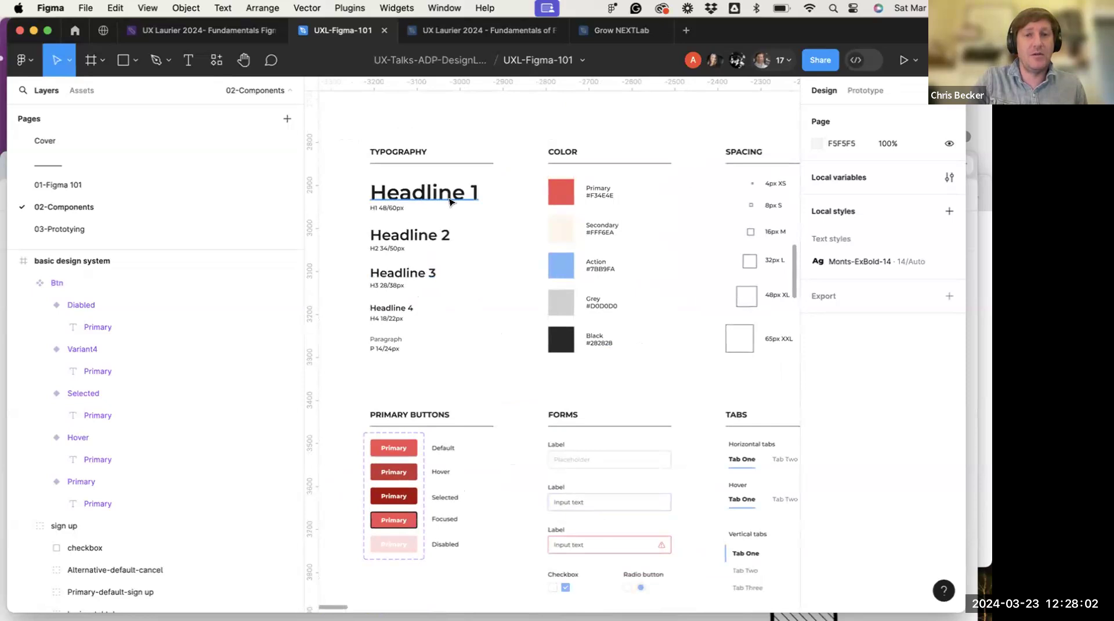
scroll(452, 202, "down", 4)
scroll(482, 203, "left", 3)
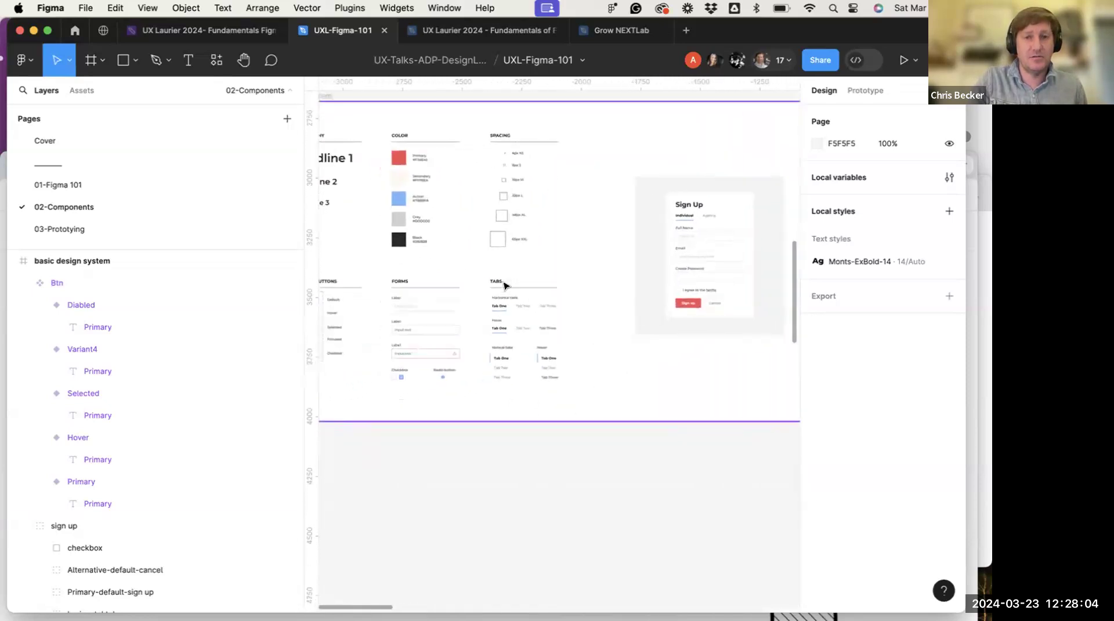
scroll(508, 207, "left", 3)
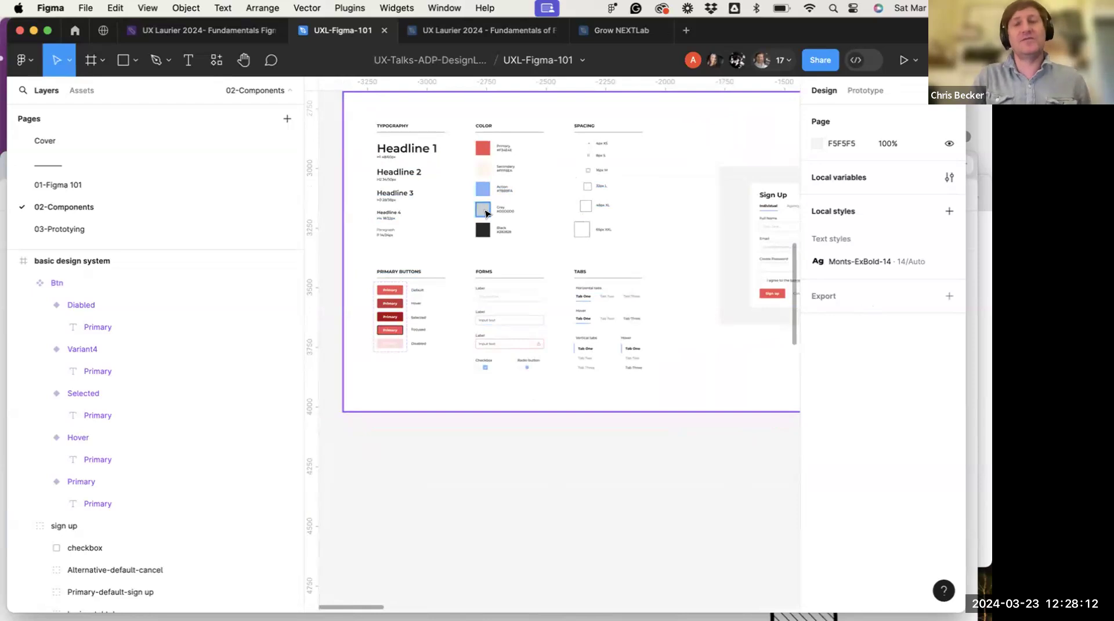
scroll(485, 213, "up", 5)
scroll(486, 214, "down", 2)
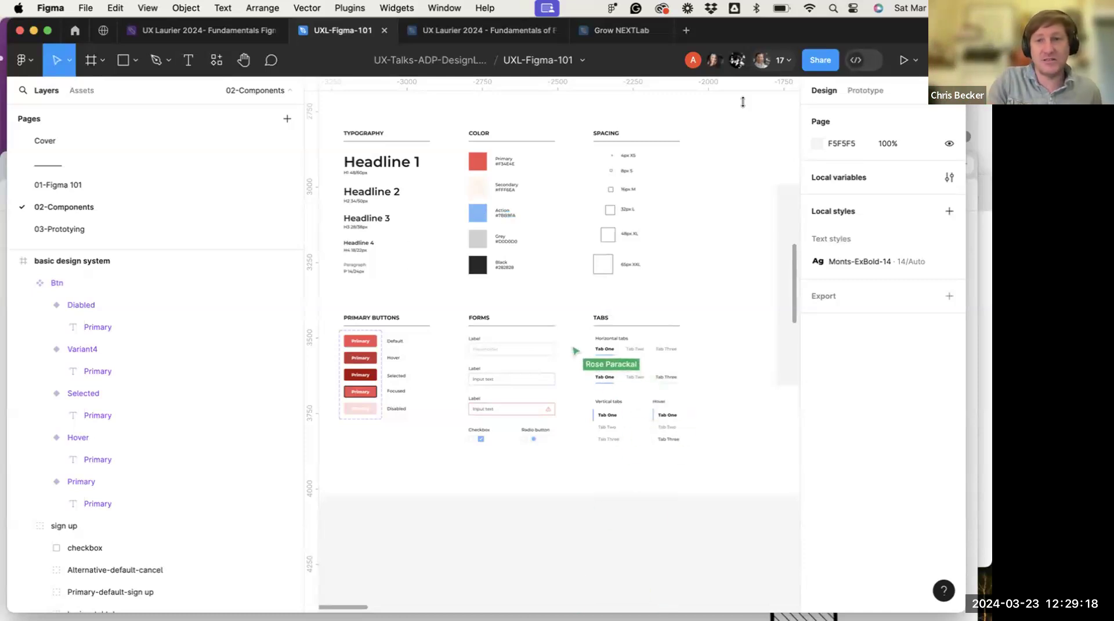
Spotlight yourself so that the file's collaborators follow your view of the basic design system frame
left_click(779, 59)
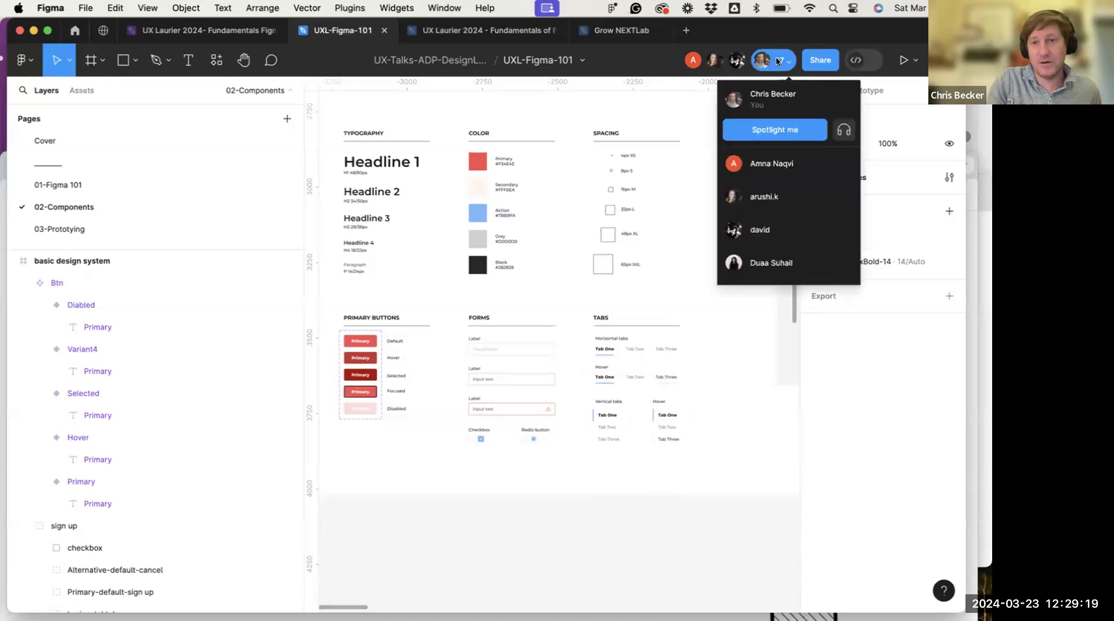
left_click(775, 129)
scroll(471, 213, "up", 5)
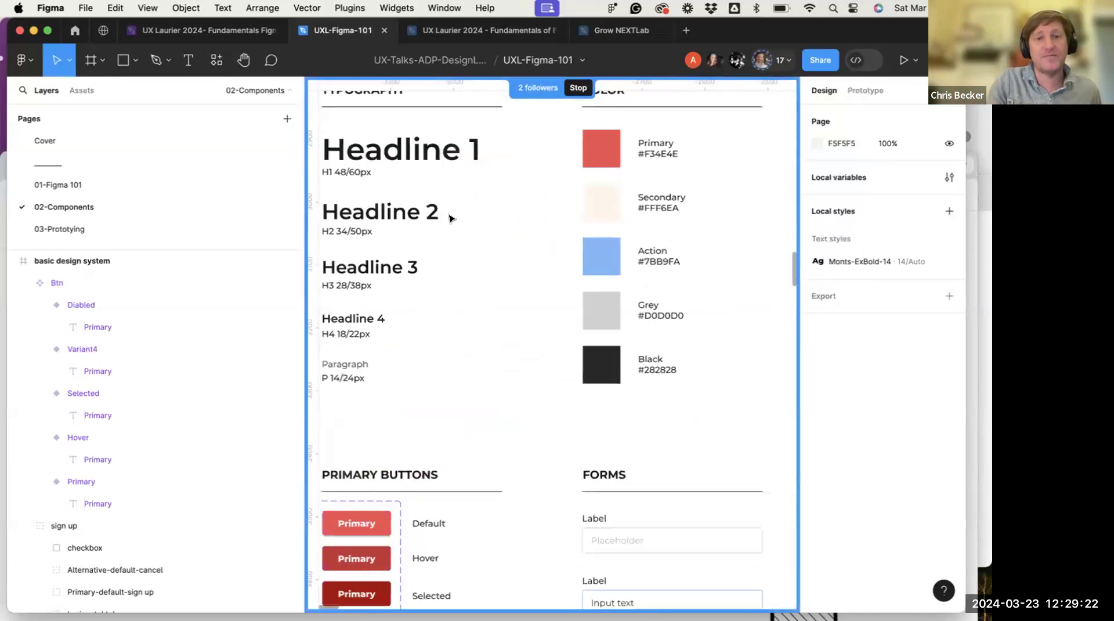
scroll(425, 201, "down", 5)
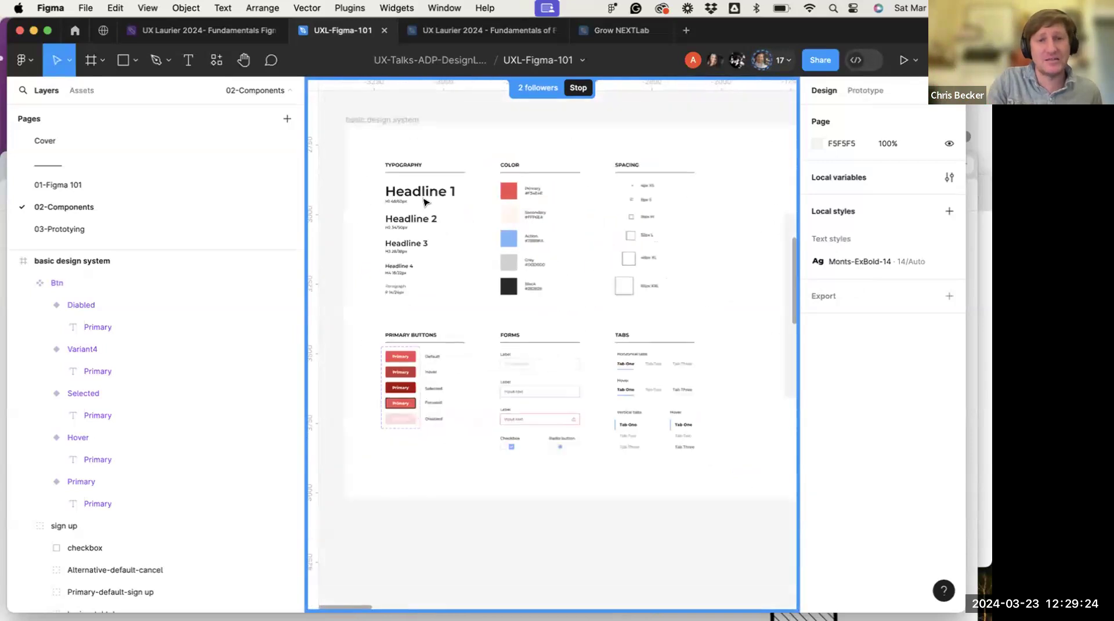
Start a new text style from the Headline 1 text and move its dialog clear of the text styles list
scroll(425, 202, "up", 3)
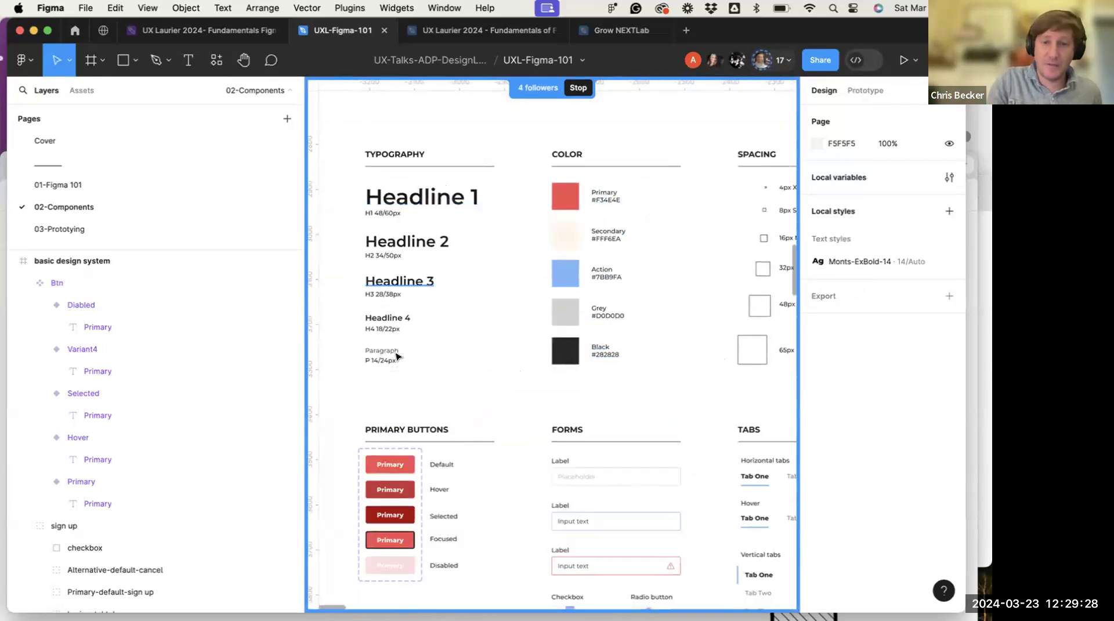
left_click(423, 198)
scroll(380, 226, "up", 4)
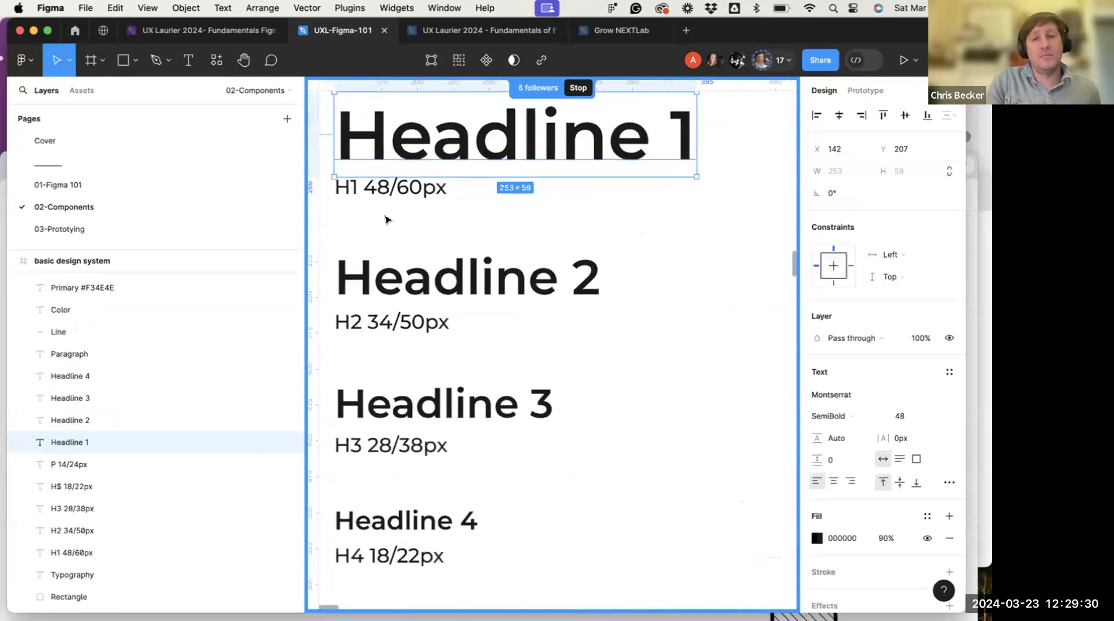
scroll(403, 197, "down", 2)
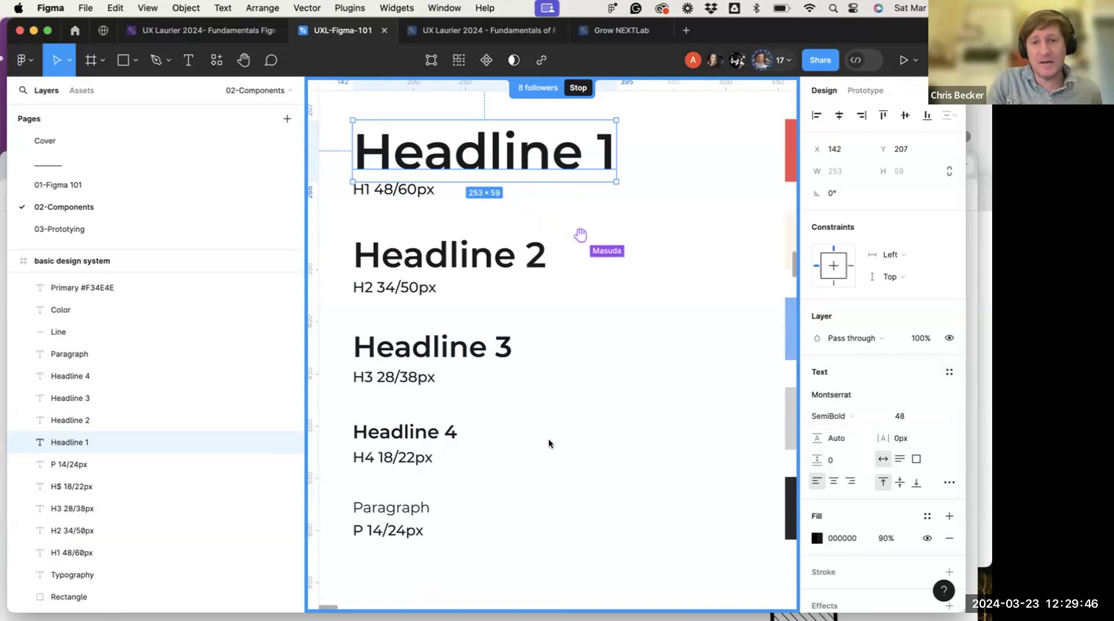
left_click(948, 370)
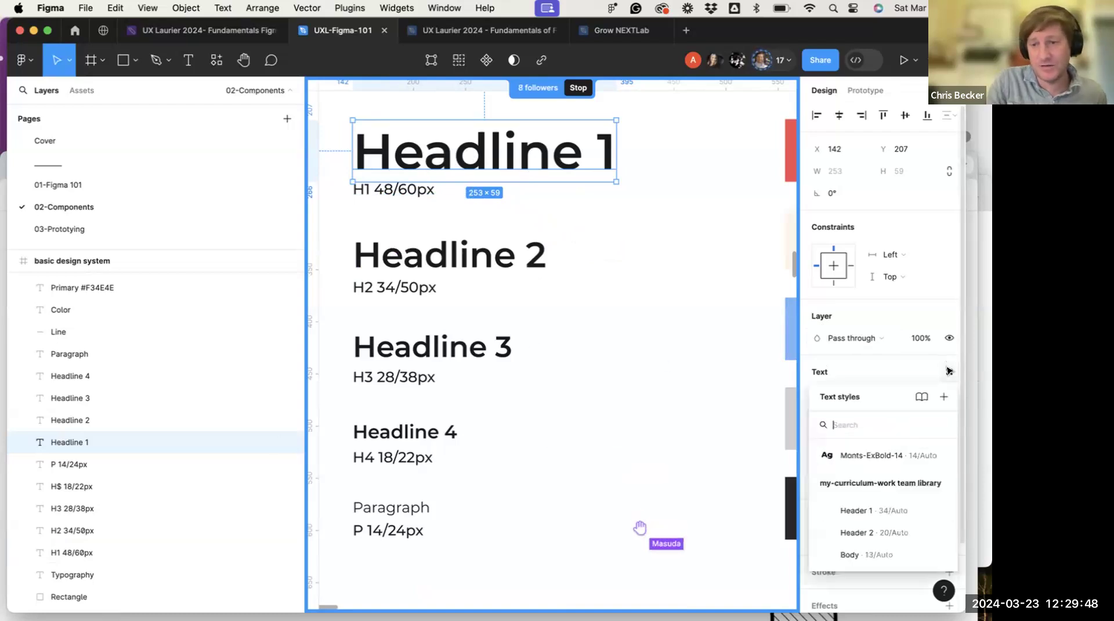
left_click(944, 397)
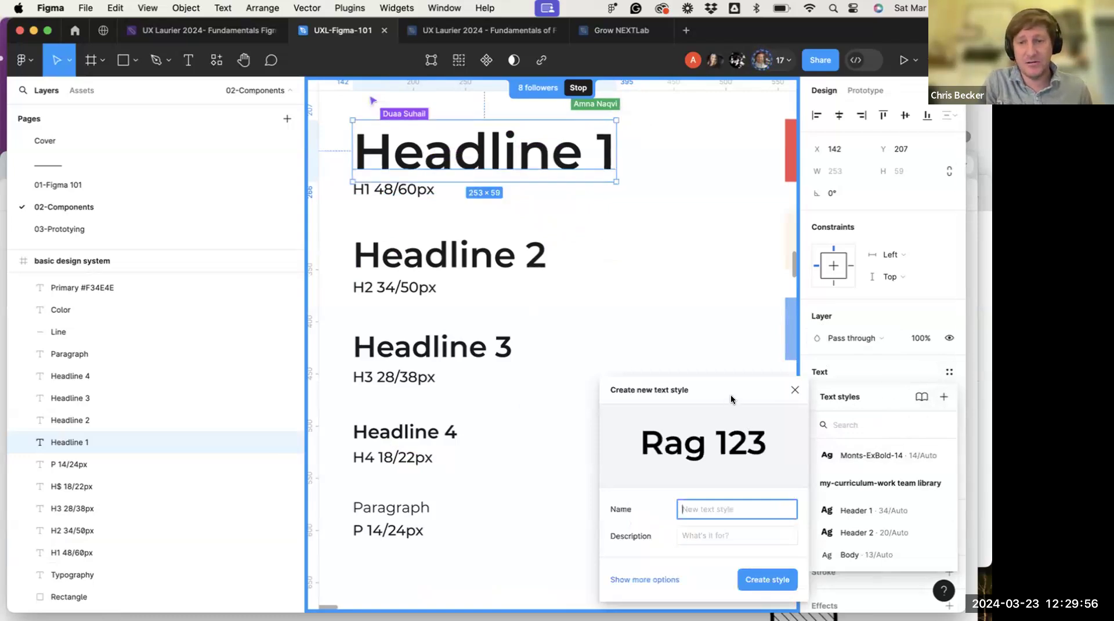
left_click_drag(730, 394, 719, 265)
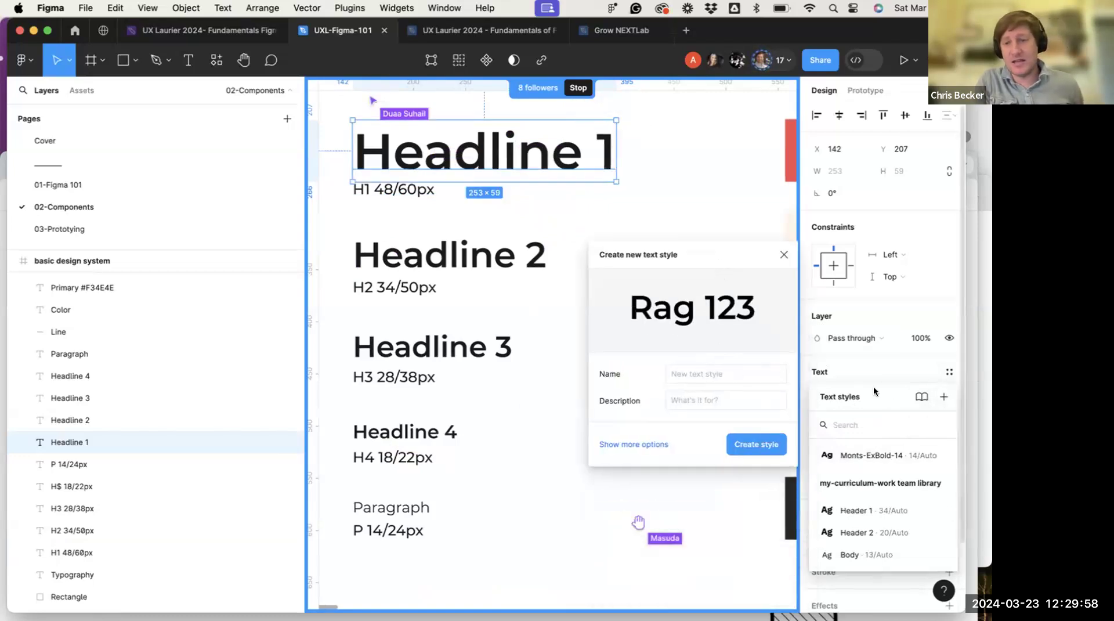
Name the new text style H1-Mostserrat-48-Semibold, describe it as Headlines, and create it
left_click(694, 376)
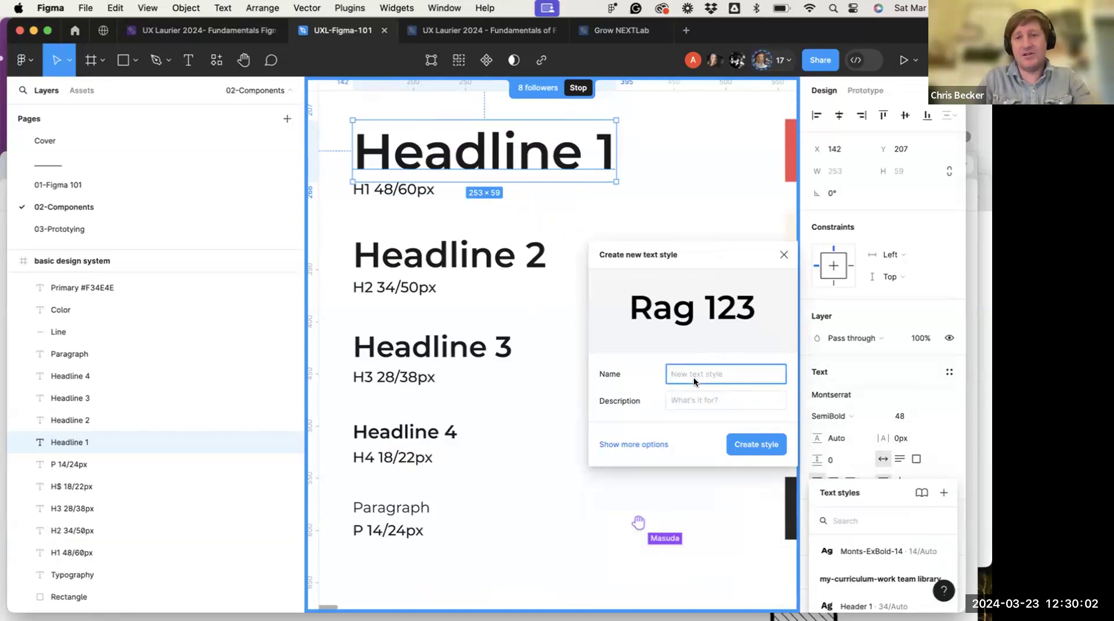
type("H1-")
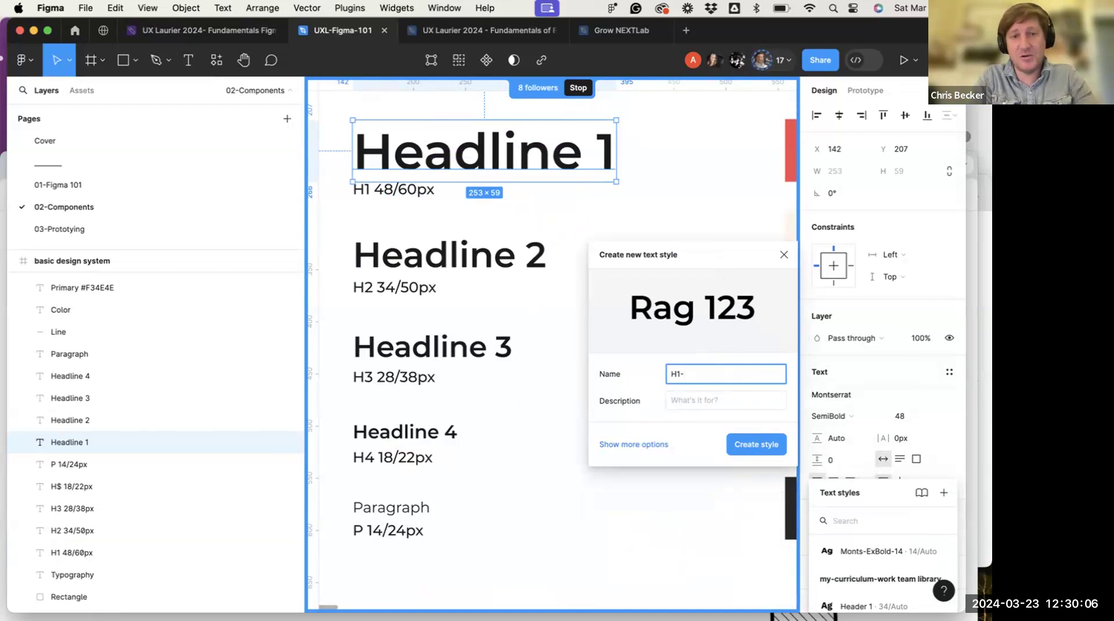
type("Most")
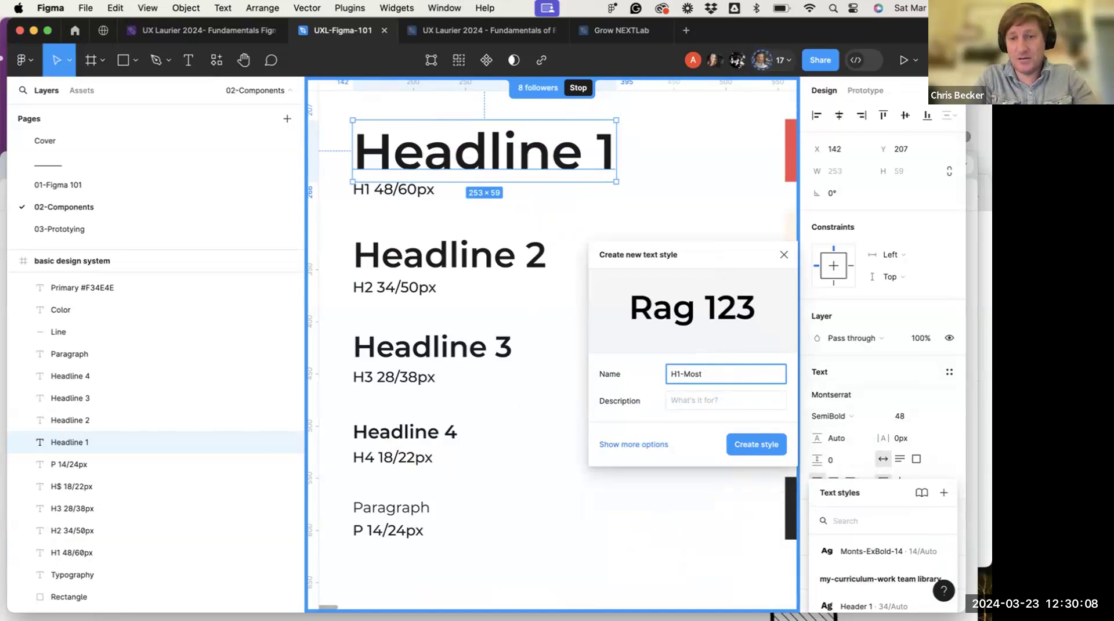
type("s")
type("errat-48-Semibold")
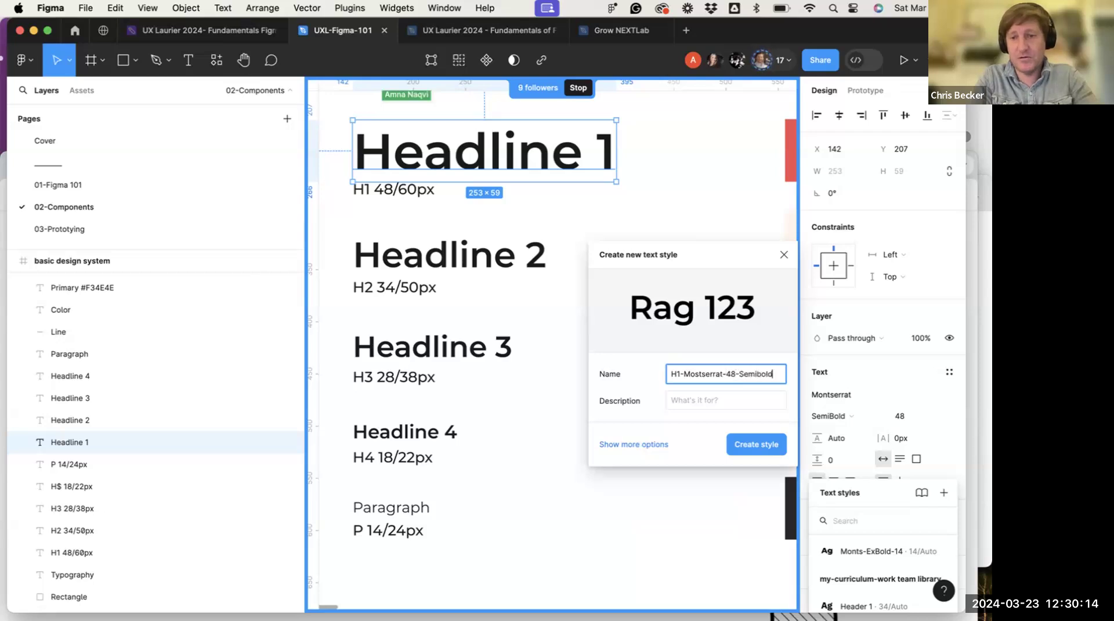
left_click(688, 401)
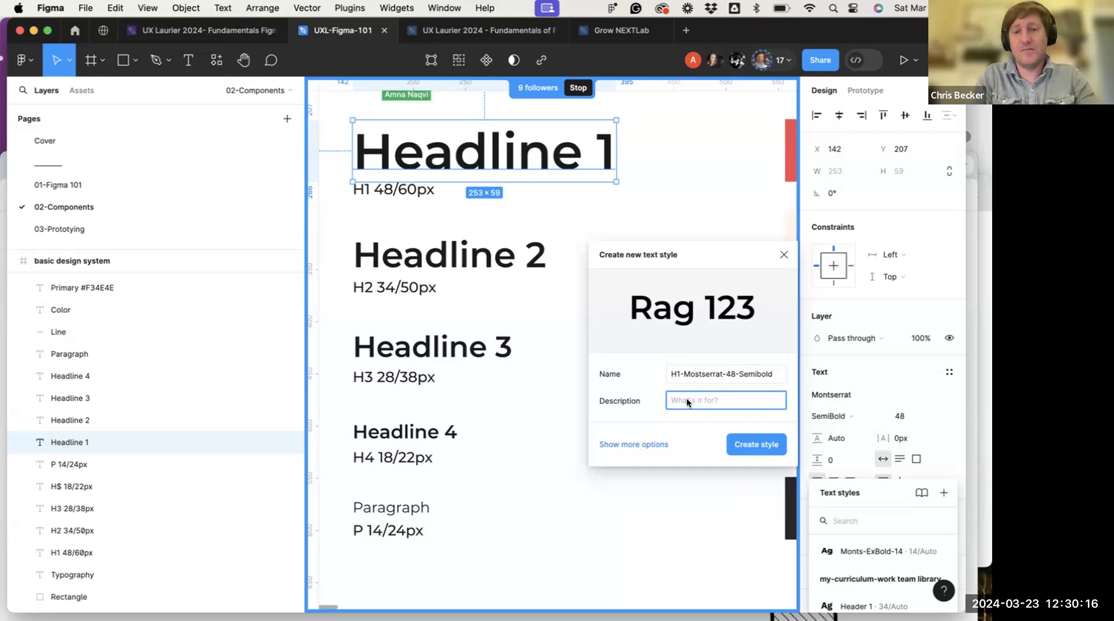
type("Headlines")
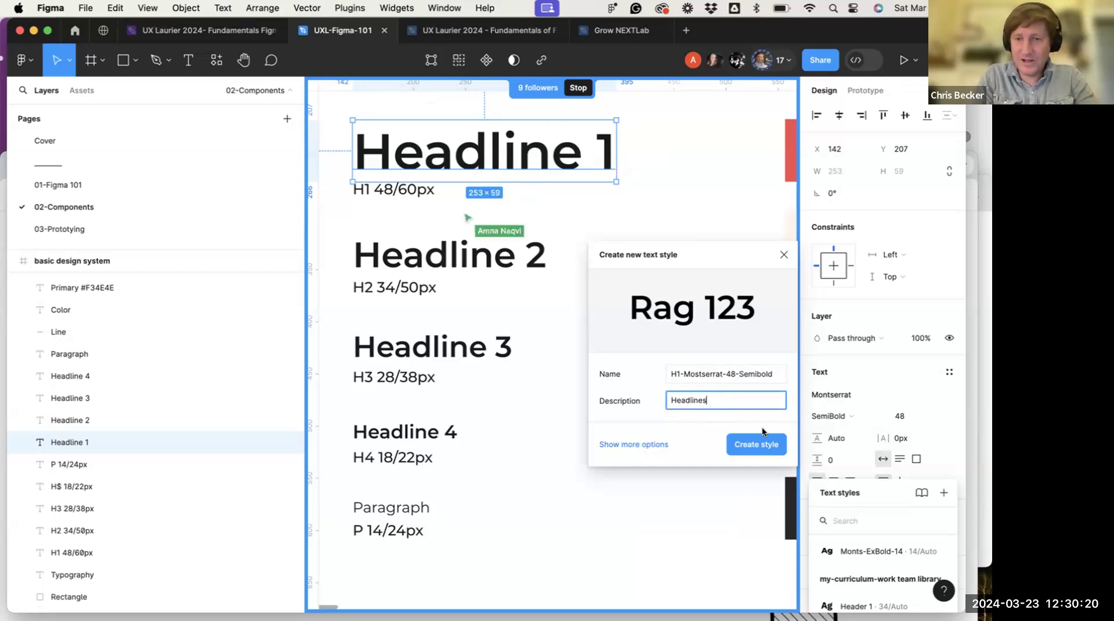
left_click(761, 451)
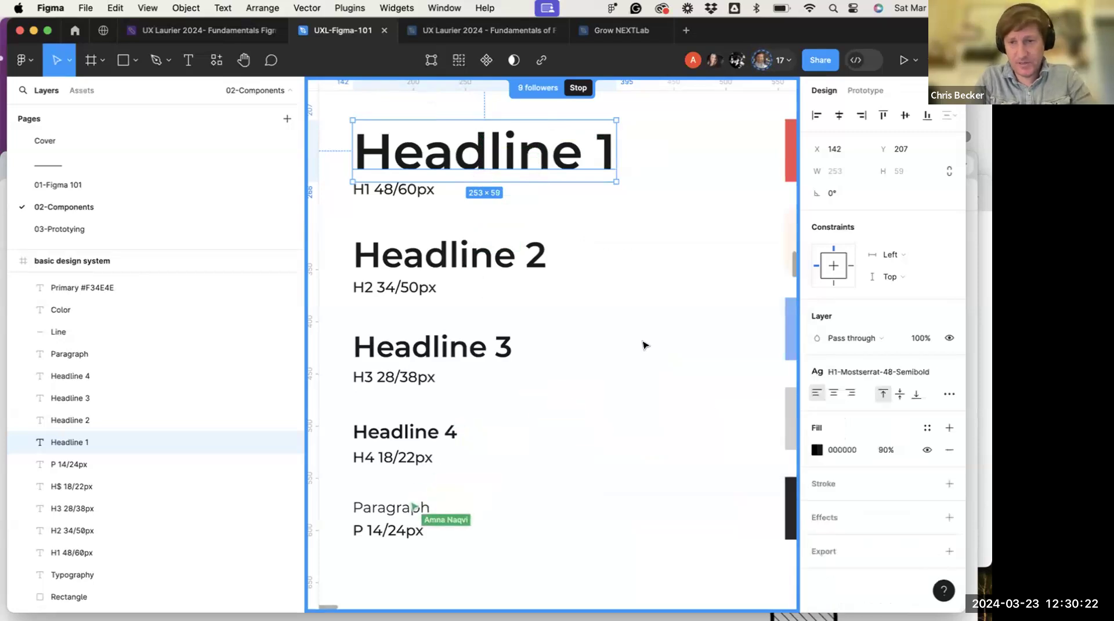
Try the H1-Mostserrat-48-Semibold style on the TYPOGRAPHY section heading, and undo it
scroll(513, 197, "up", 2)
scroll(516, 201, "down", 5)
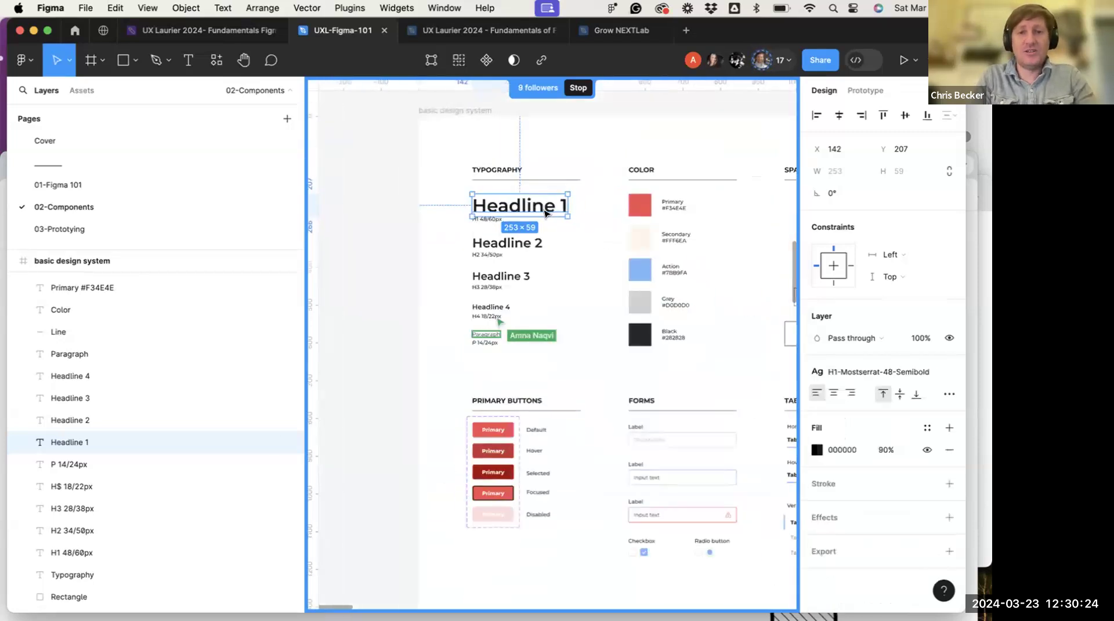
left_click(517, 185)
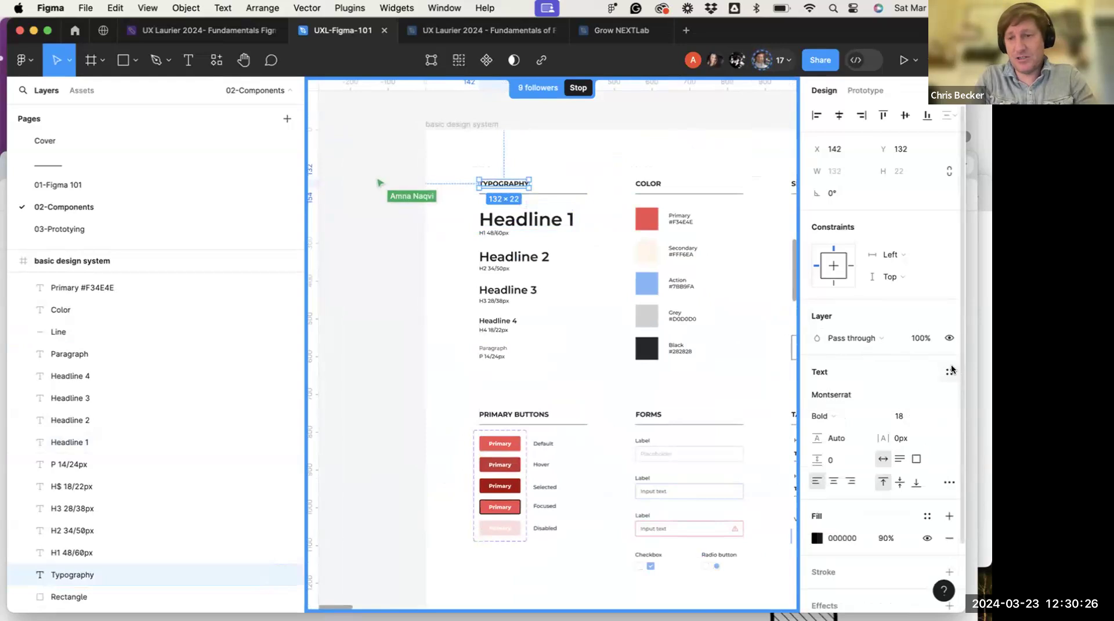
left_click(949, 371)
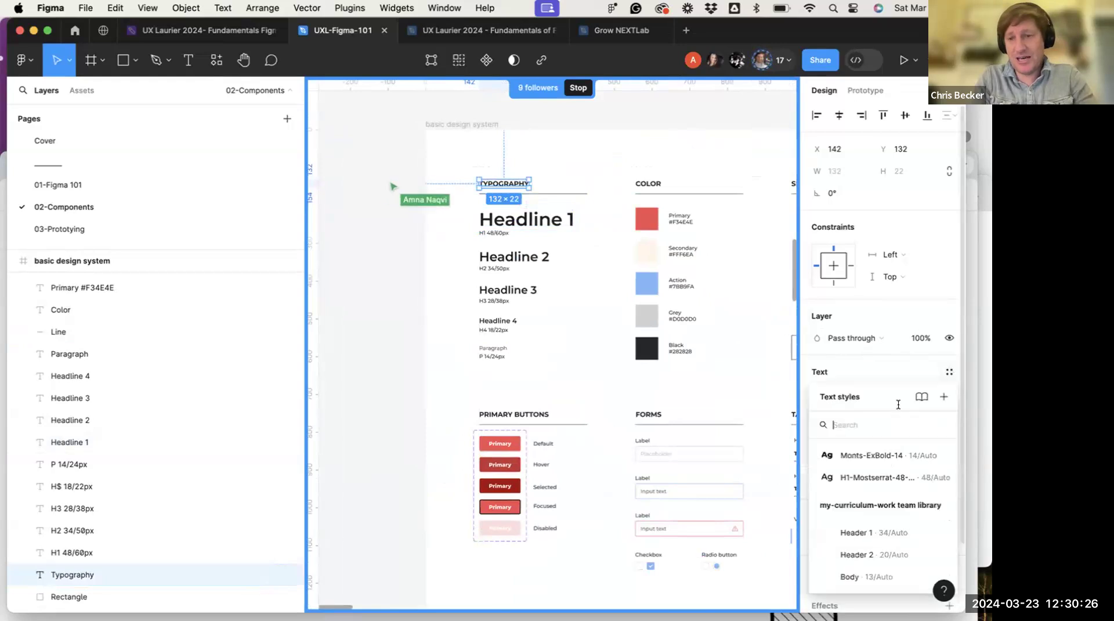
left_click(875, 477)
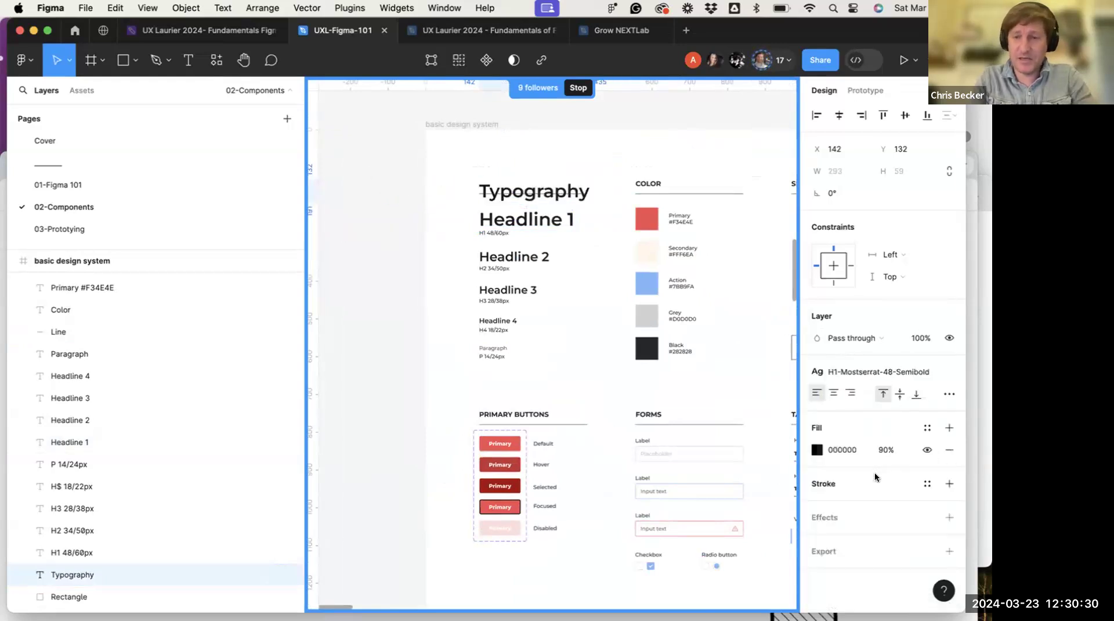
key("ctrl+z")
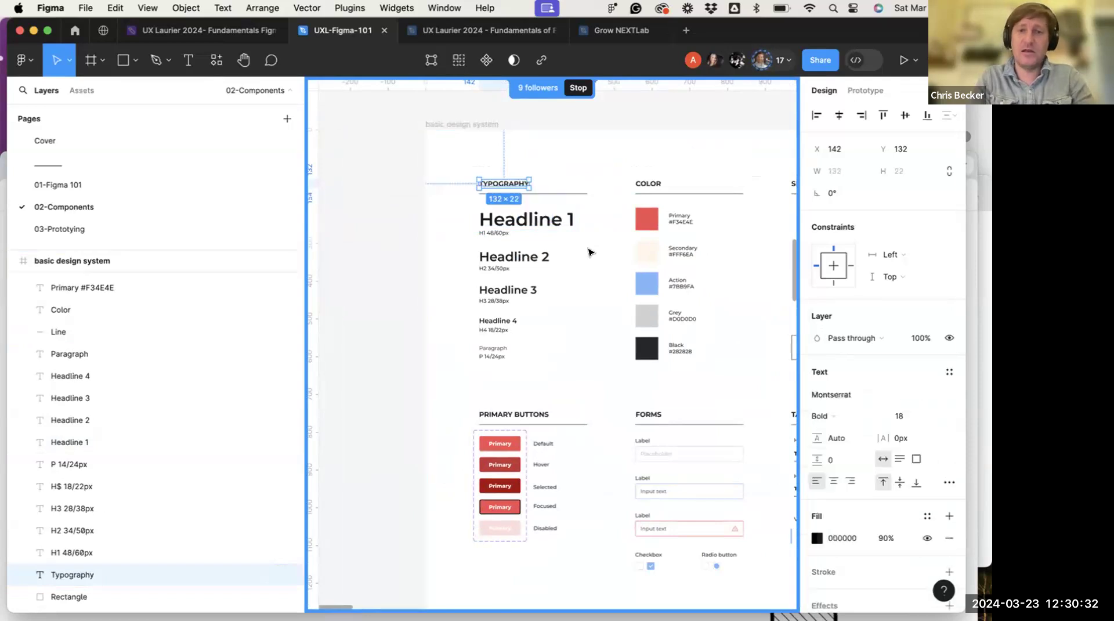
Place three copies of the COLOR heading in a row on the canvas above the basic design system frame
scroll(638, 284, "up", 5)
key("Escape")
left_click(660, 326)
left_click_drag(660, 326, 534, 163)
left_click_drag(534, 163, 603, 164)
key("super+d")
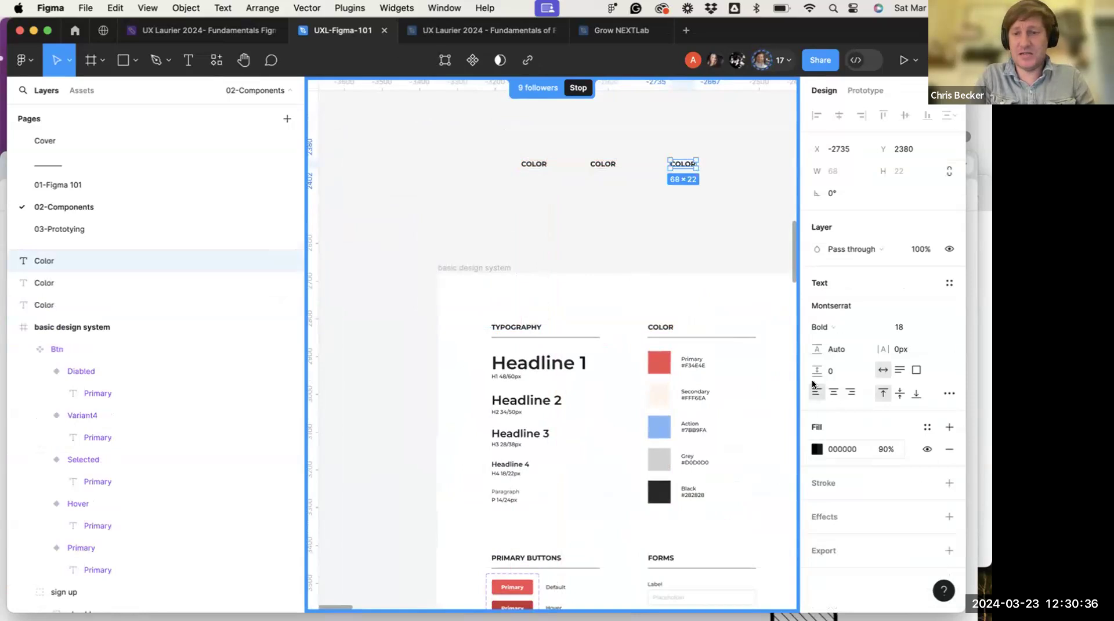
Apply the H1-Mostserrat-48-Semibold text style to all three Color copies above the frame at once
scroll(607, 166, "left", 1)
left_click(603, 164, "shift")
left_click(524, 170, "shift")
scroll(888, 441, "down", 2)
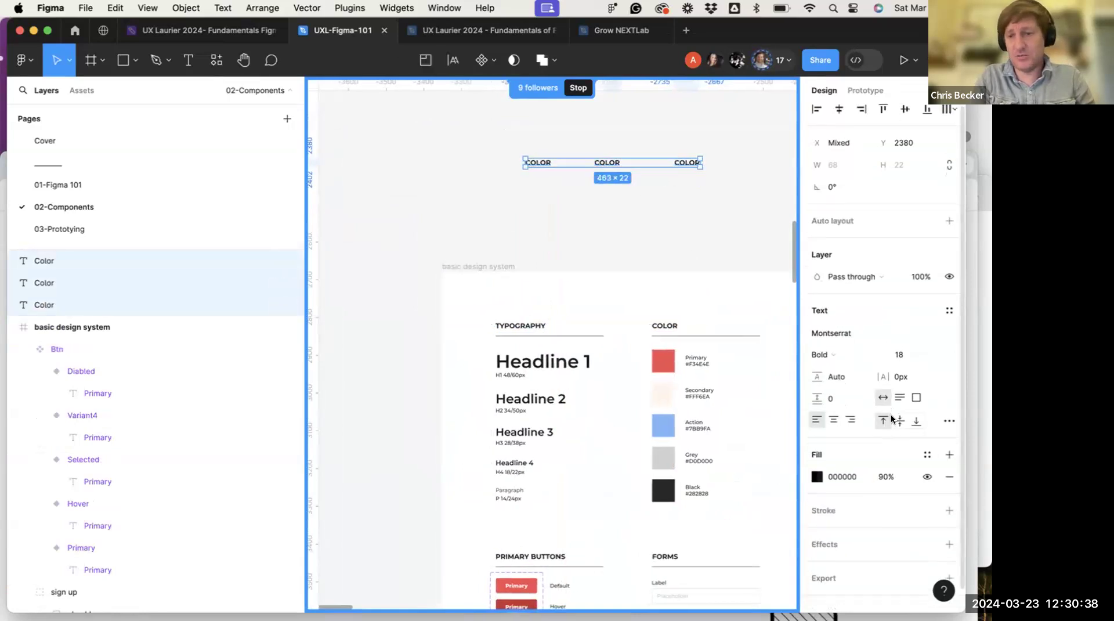
left_click(949, 292)
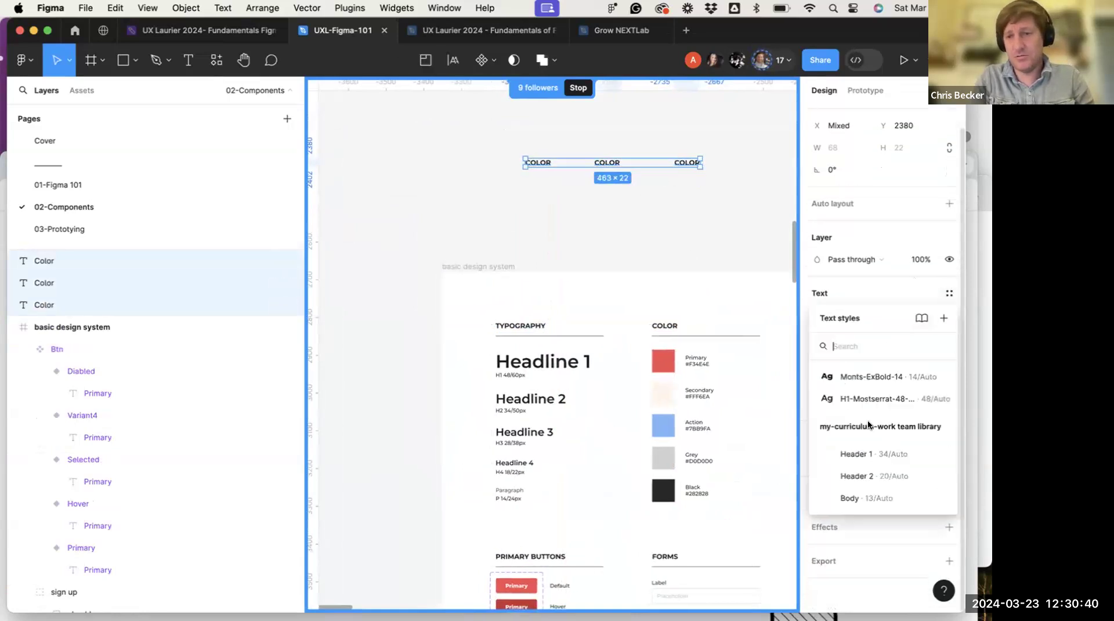
left_click(874, 400)
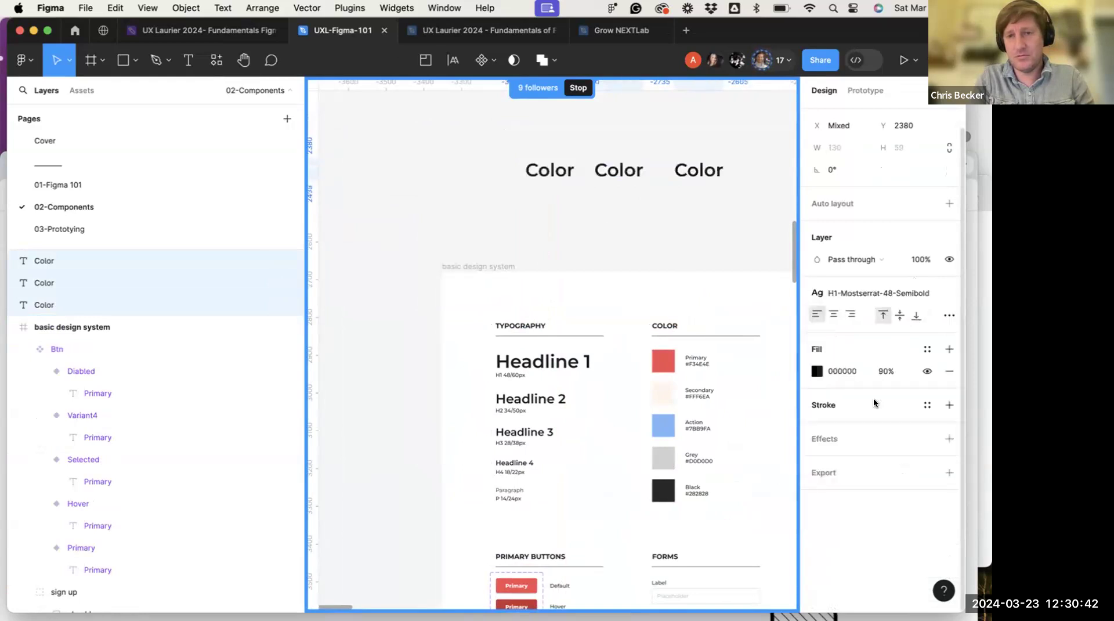
Edit the H1-Mostserrat-48-Semibold text style applied to Headline 1, setting its font size to 36
scroll(631, 244, "right", 2)
scroll(631, 244, "down", 1)
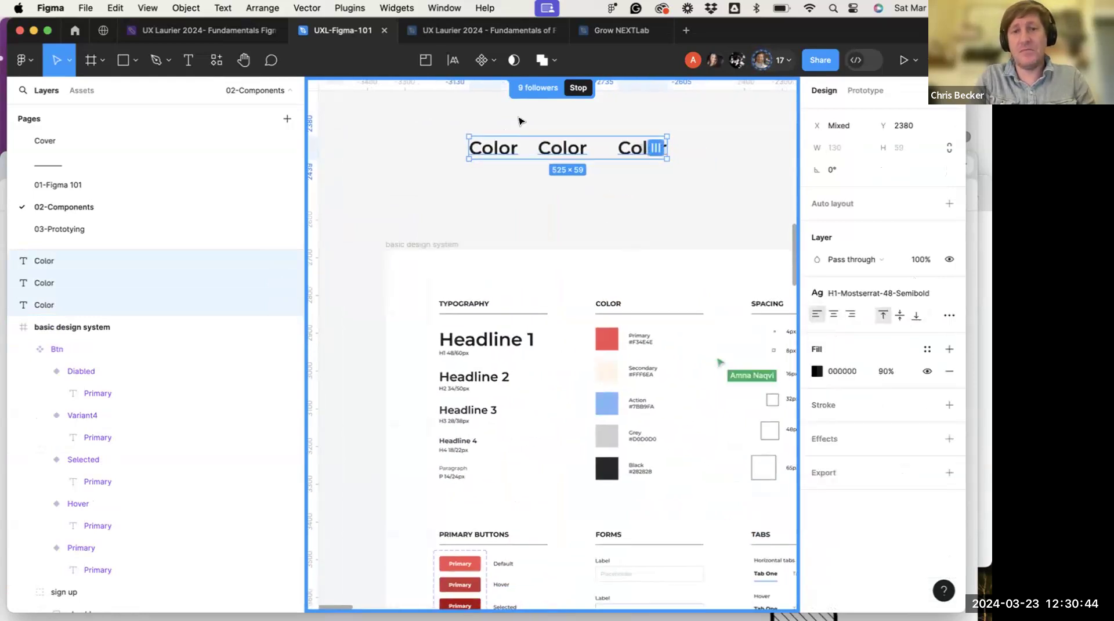
left_click(525, 335)
mouse_move(910, 344)
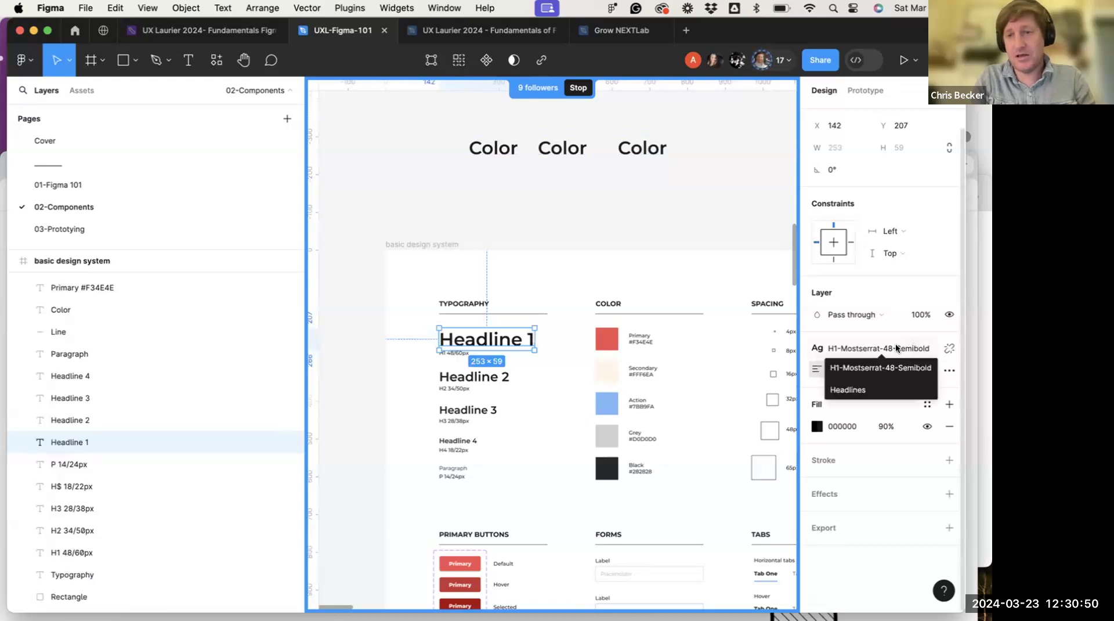
left_click(897, 349)
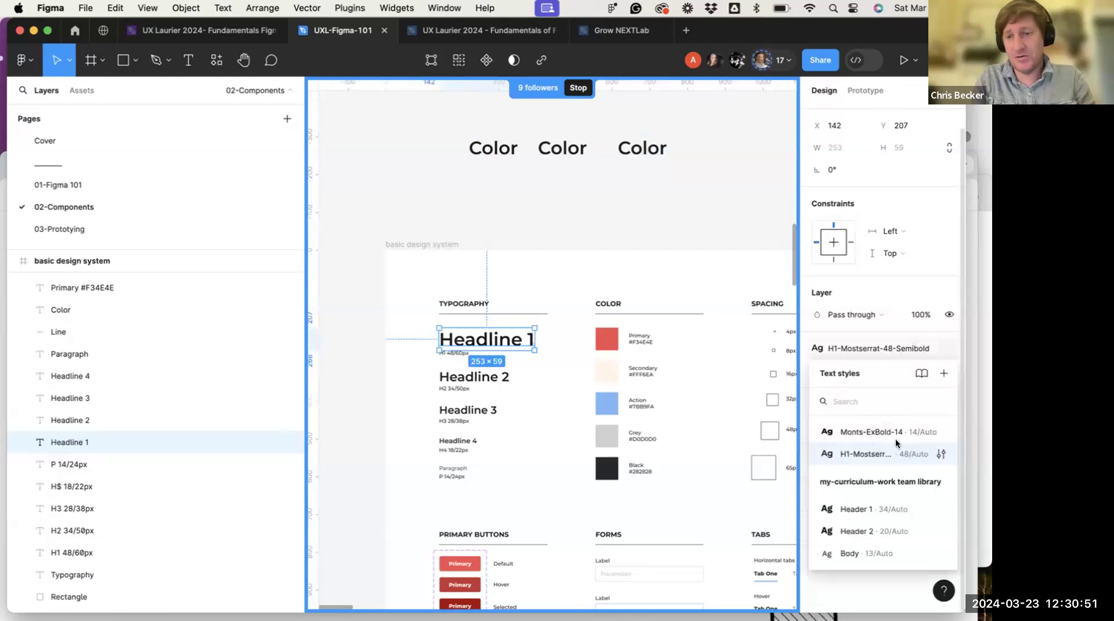
left_click(941, 454)
left_click_drag(694, 321, 319, 190)
left_click(367, 410)
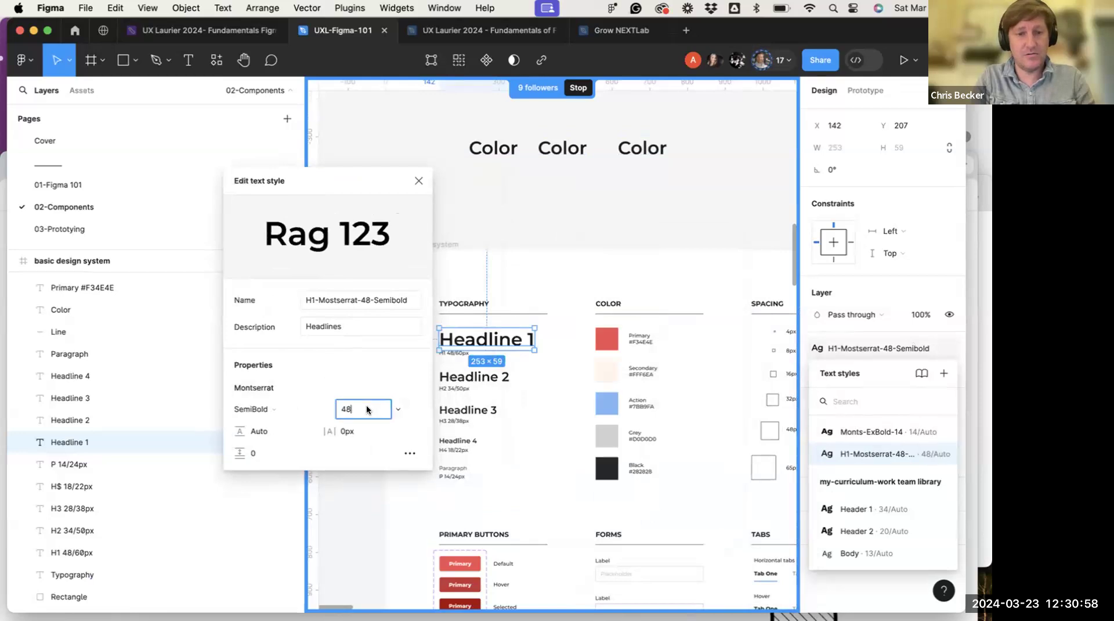
type("36")
key("Return")
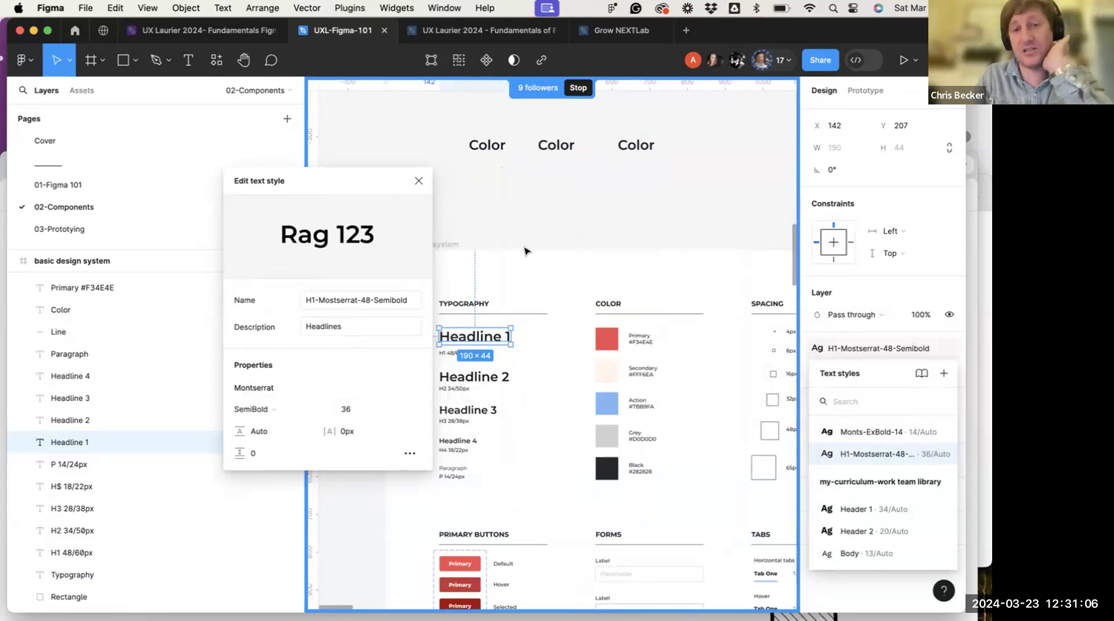
left_click(415, 183)
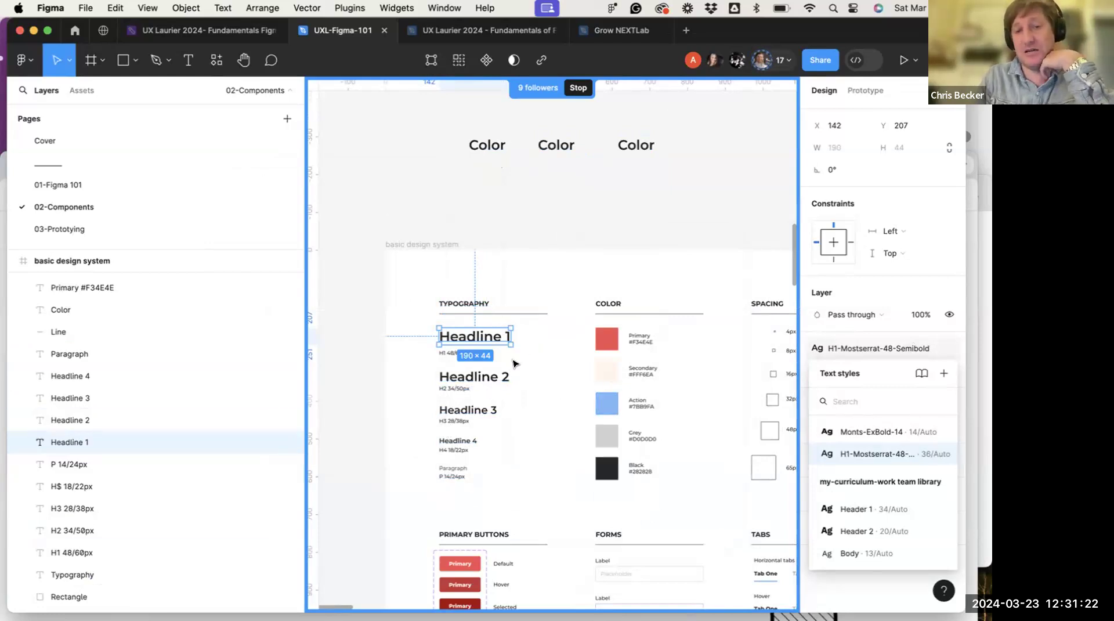
Examine the saved fill colors of the Primary, Action and Grey swatches in the COLOR section, including the available library colors
scroll(517, 357, "down", 2)
scroll(548, 306, "down", 2)
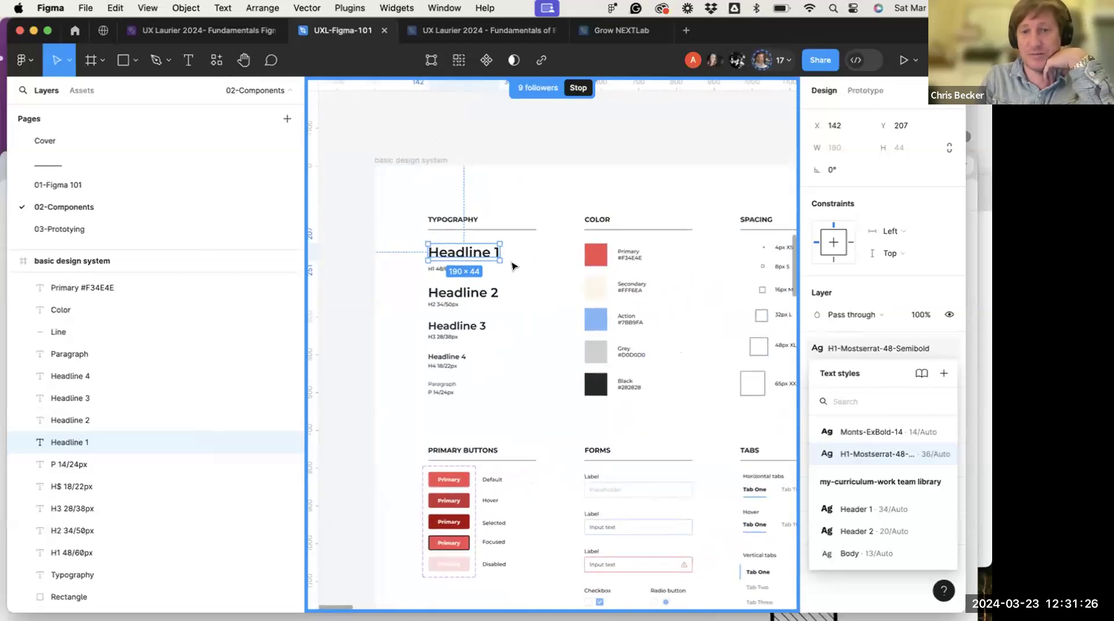
left_click(597, 255)
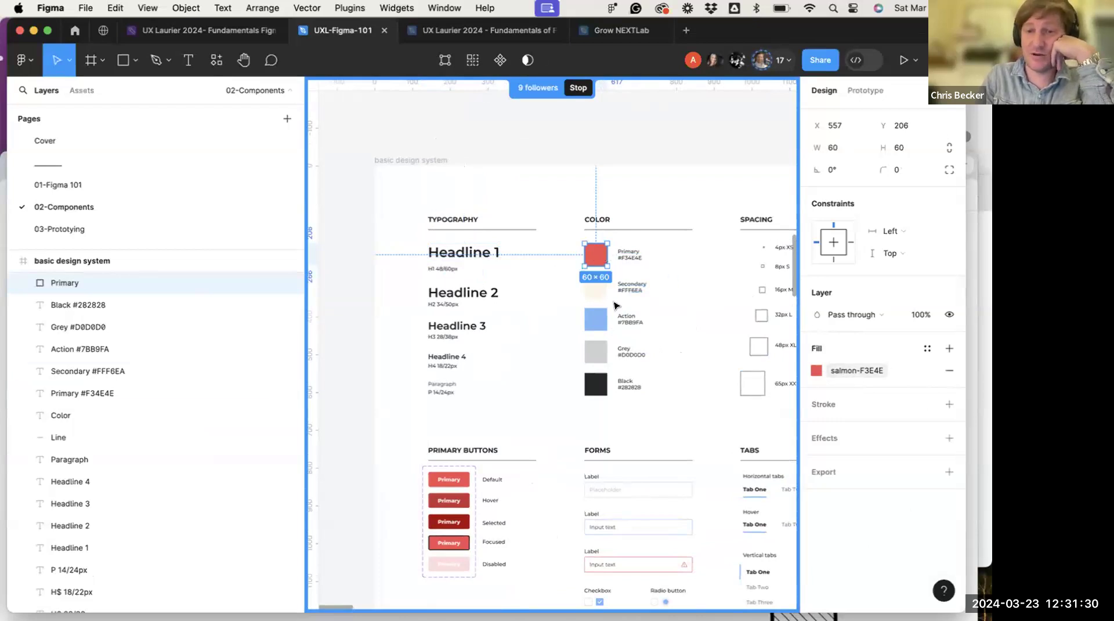
left_click(927, 350)
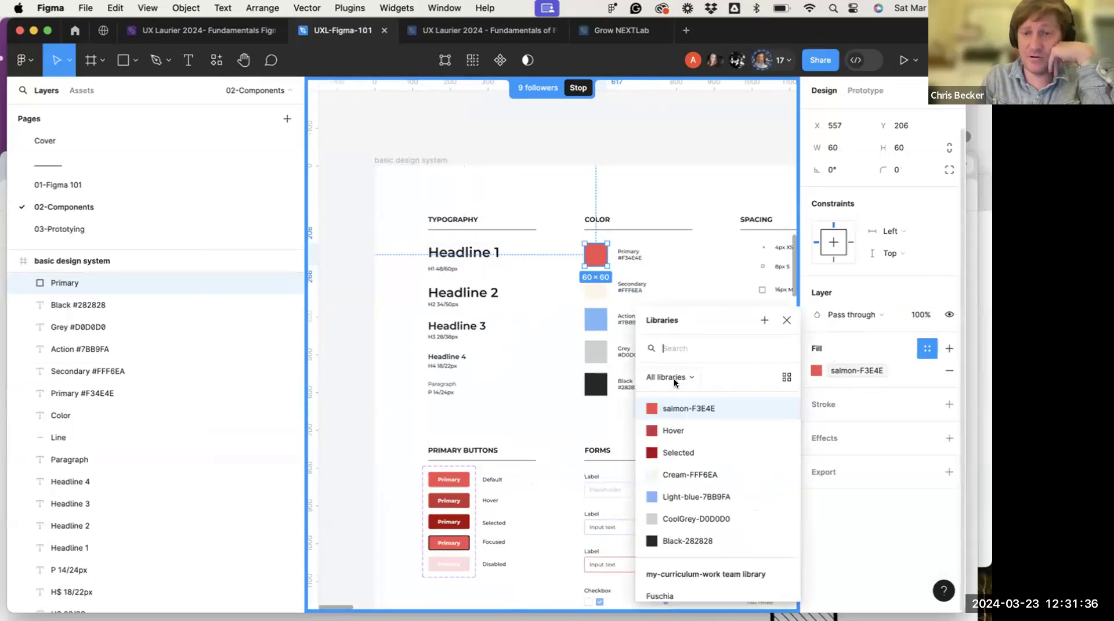
left_click(550, 322)
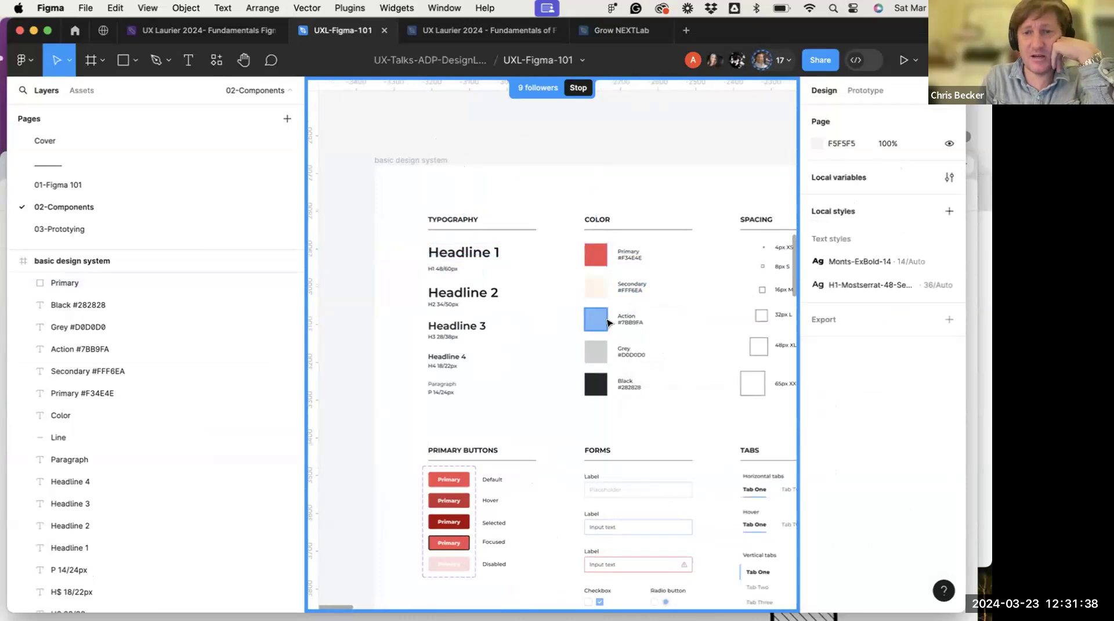
left_click(601, 318)
left_click(599, 358)
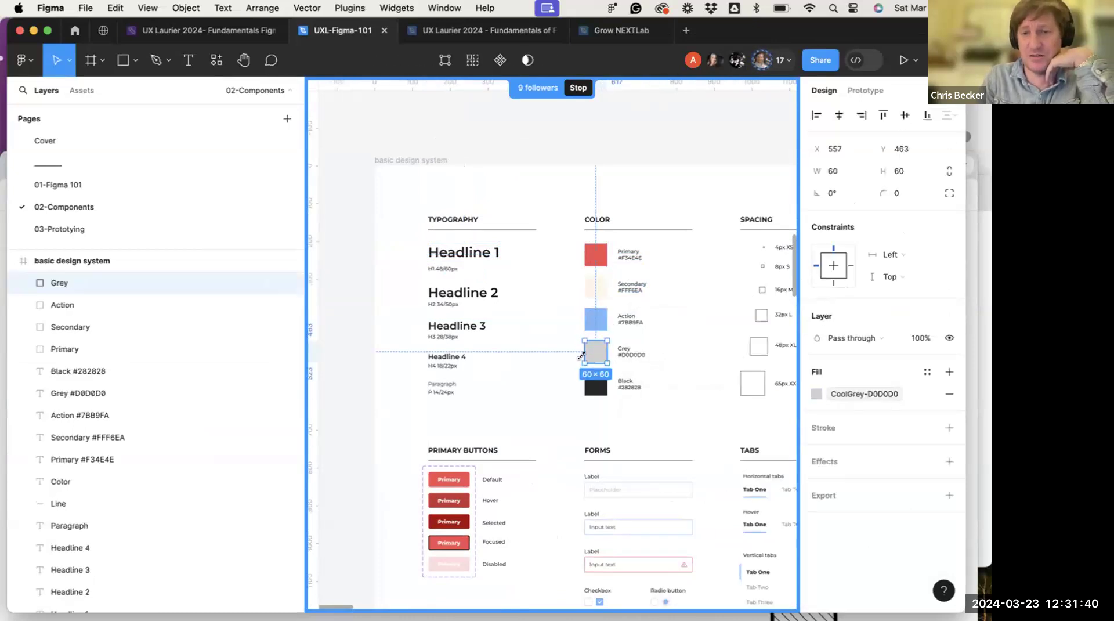
Detach the Black swatch's fill from its saved color and recolor the swatch dark green, 014C0D
left_click(588, 387)
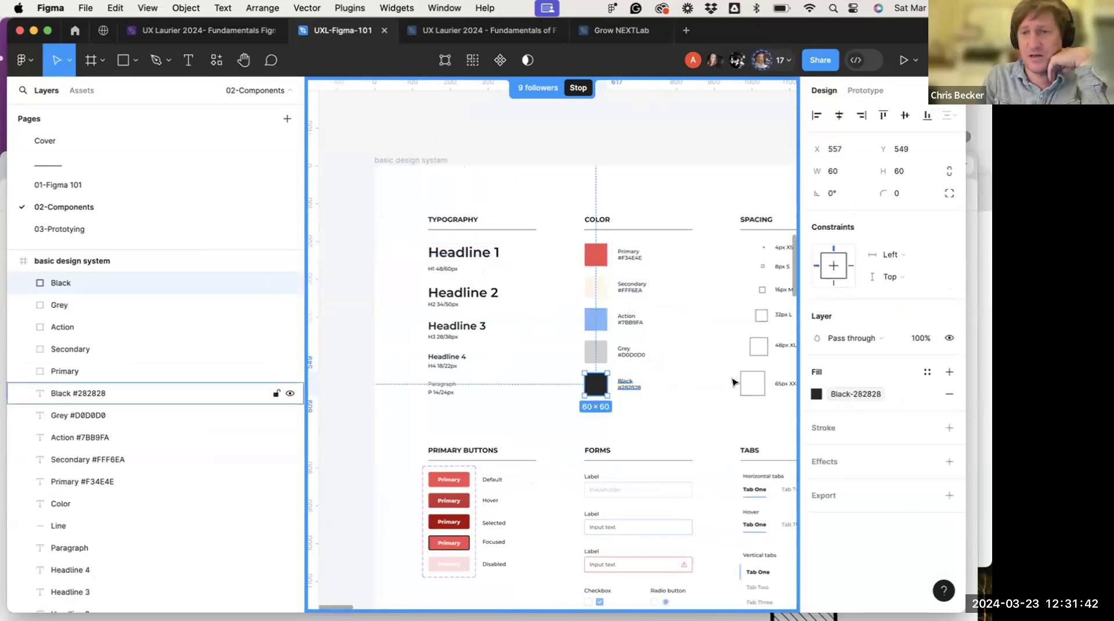
left_click(927, 393)
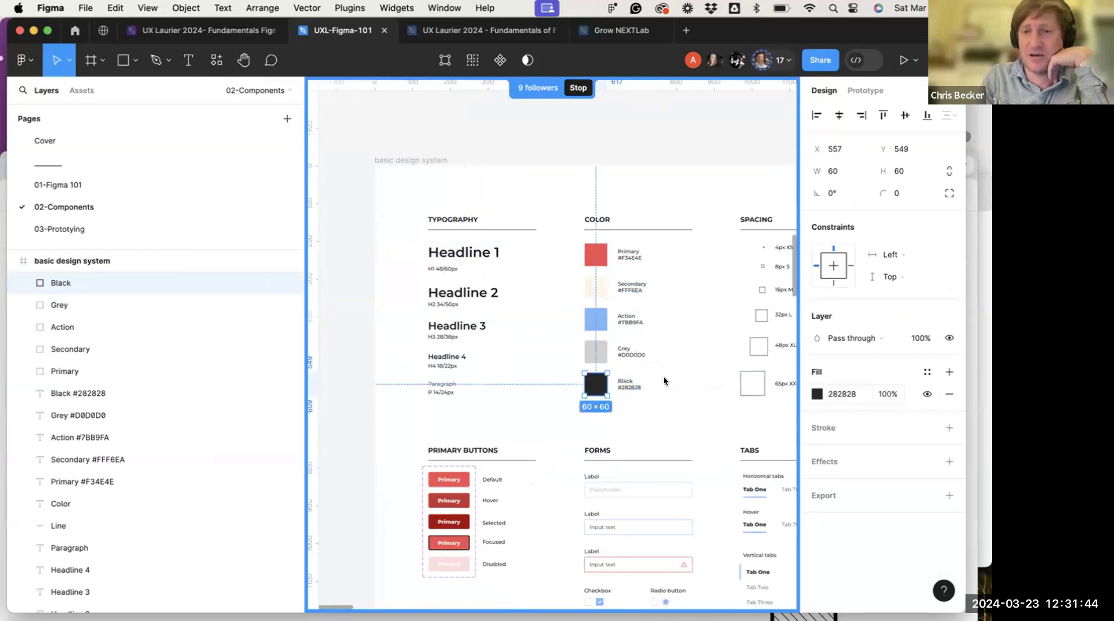
left_click(817, 393)
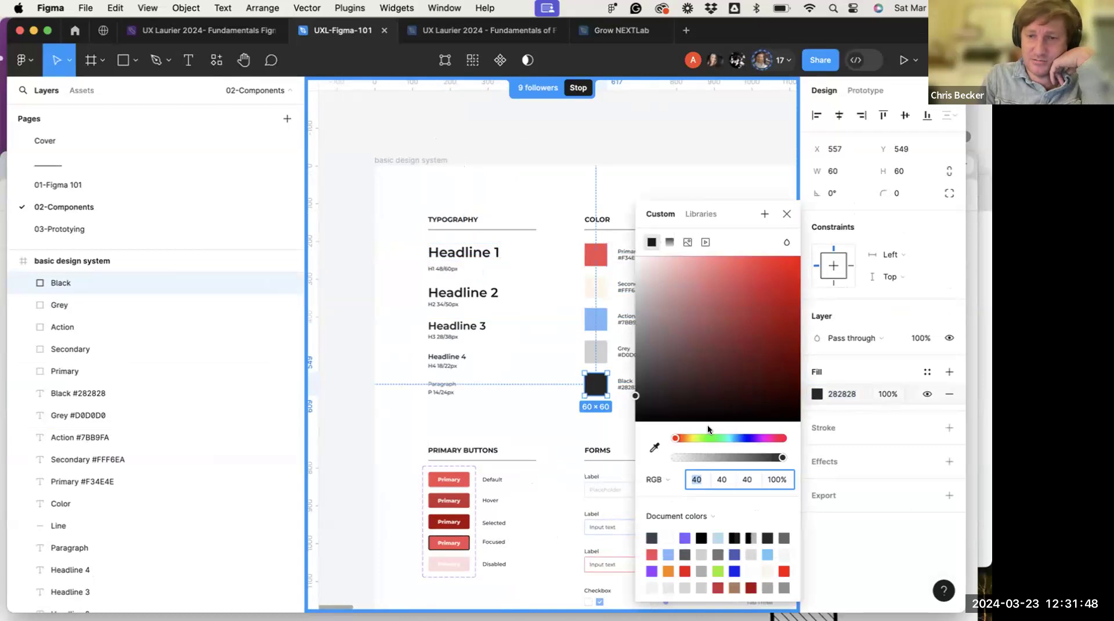
left_click_drag(674, 438, 714, 438)
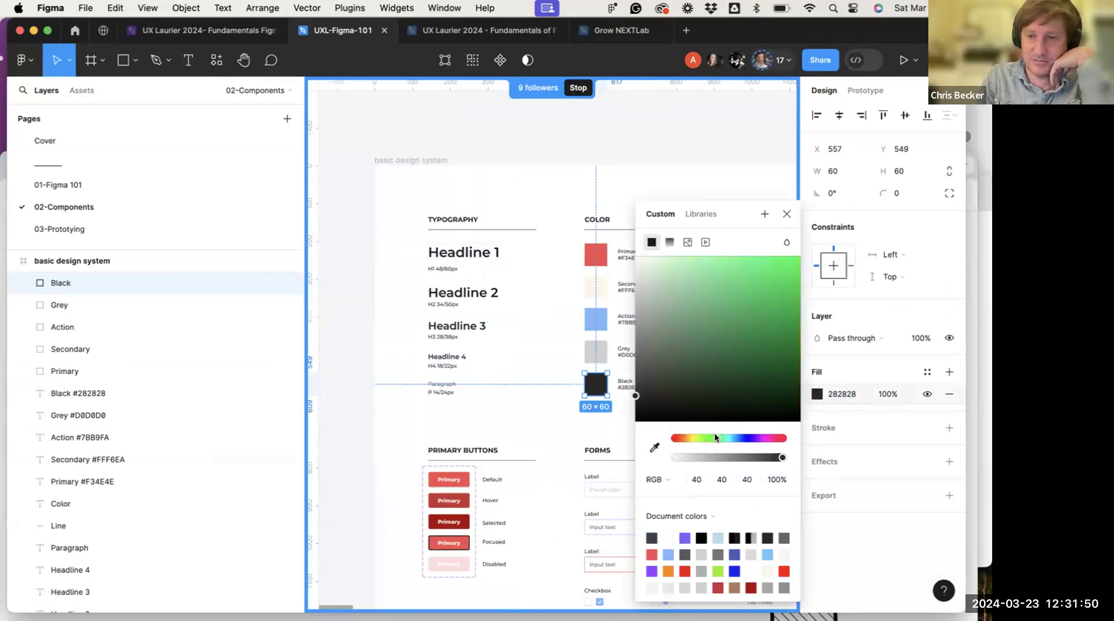
left_click_drag(783, 396, 798, 372)
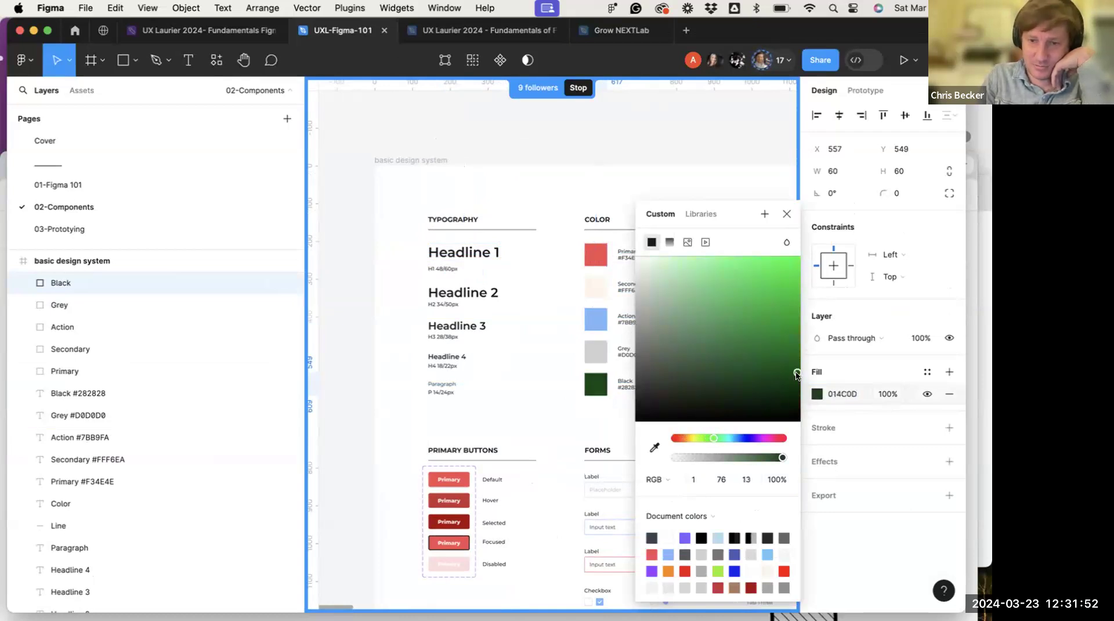
left_click(600, 443)
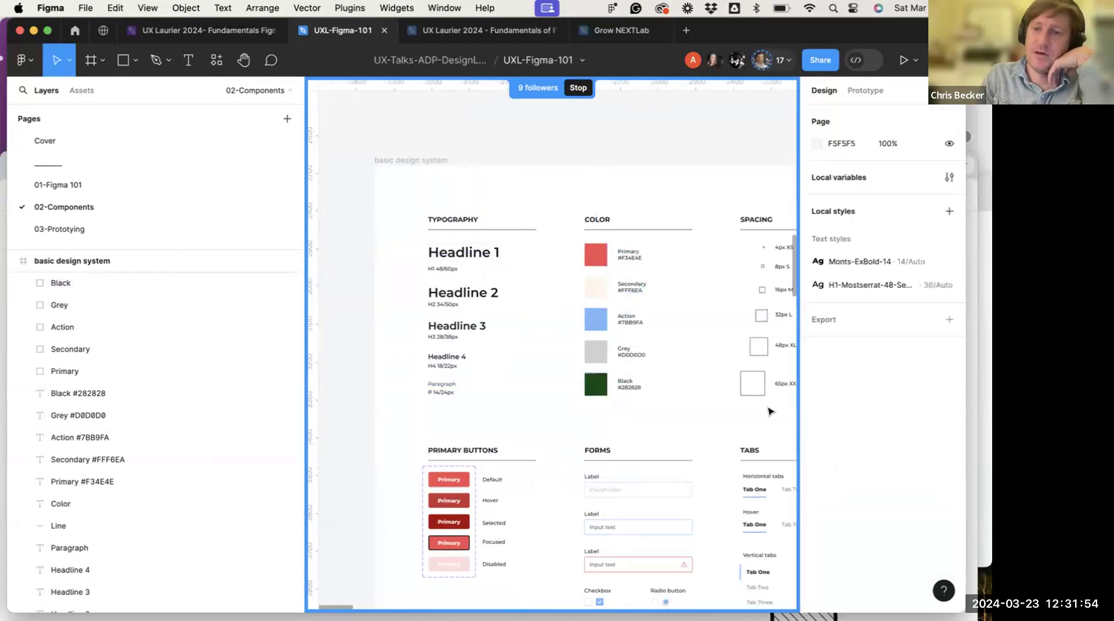
Create a color variable named New-Darkgreen-014C0D from the green swatch's fill
left_click(600, 391)
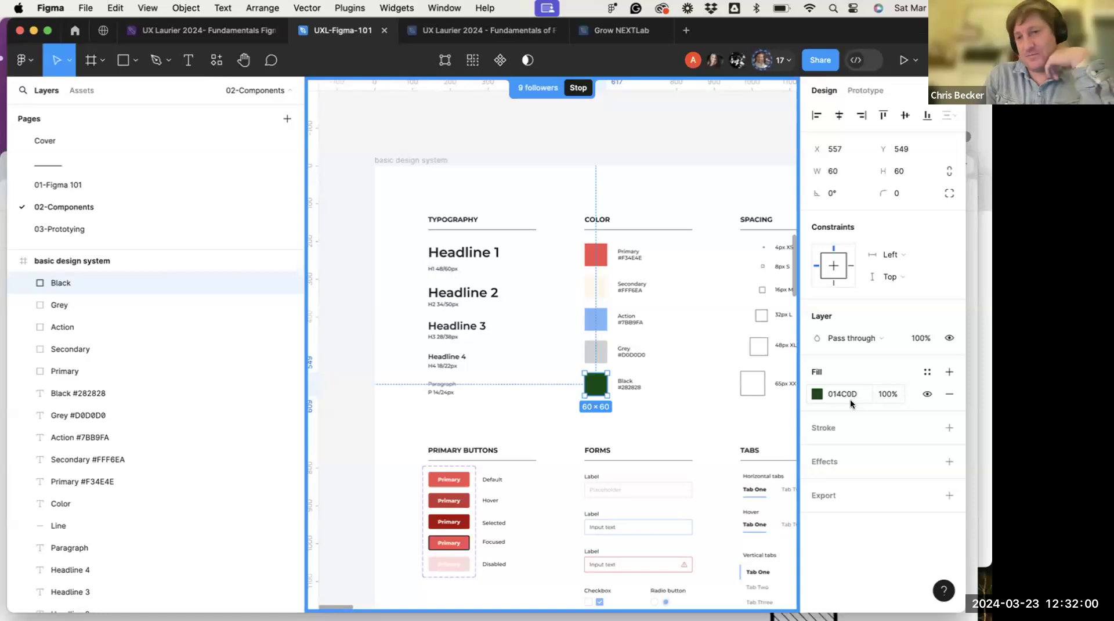
left_click(926, 372)
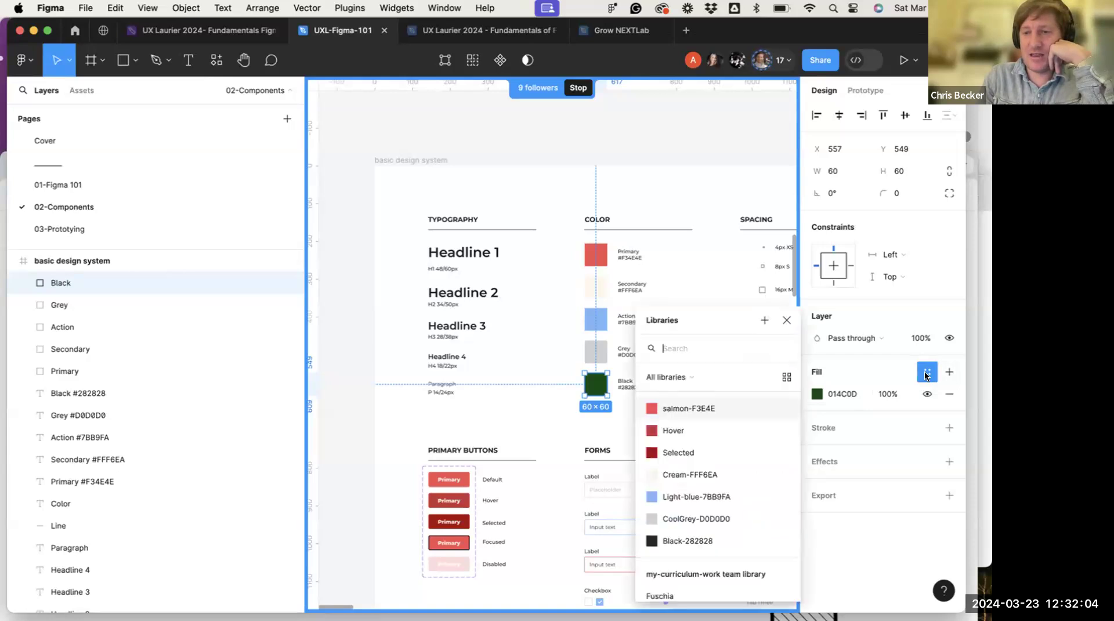
left_click(764, 320)
left_click(568, 358)
left_click(567, 356)
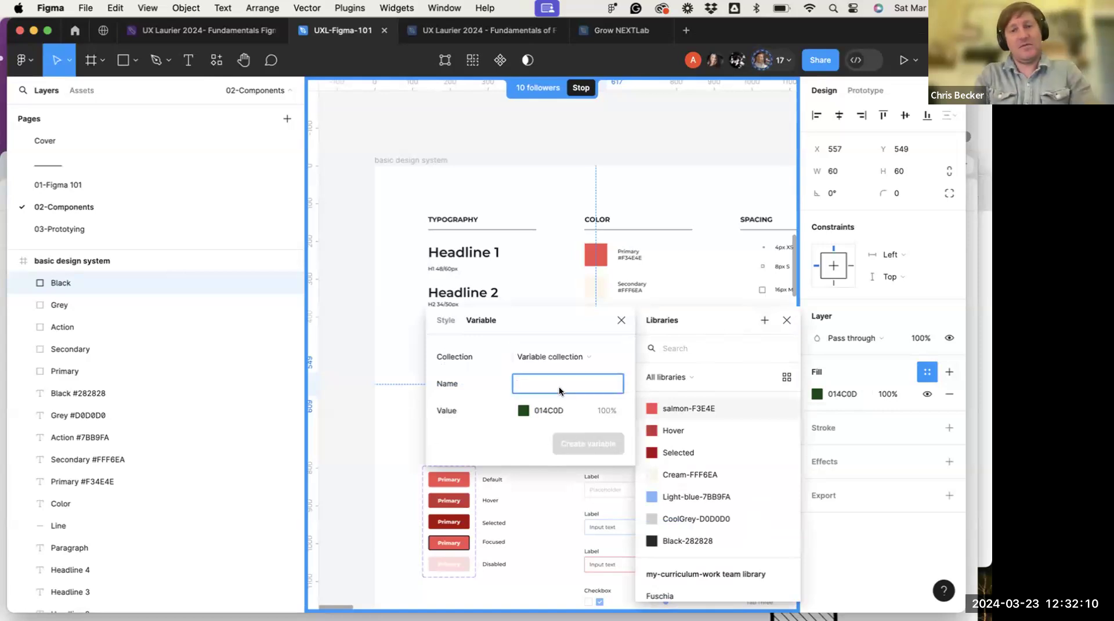
type("New-Blec")
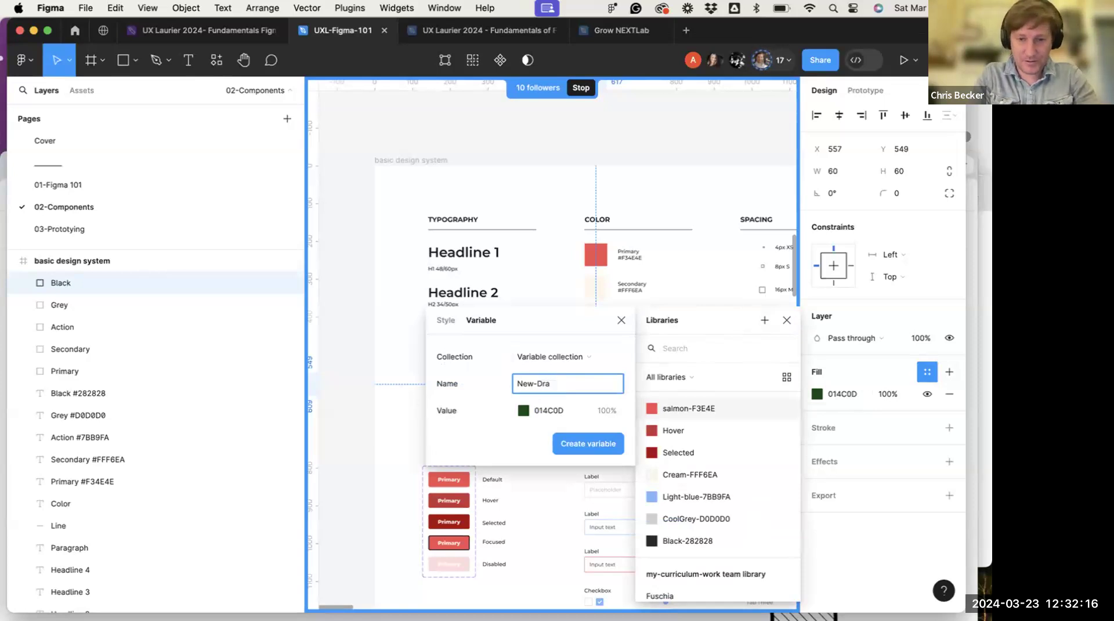
type("green-014C0D")
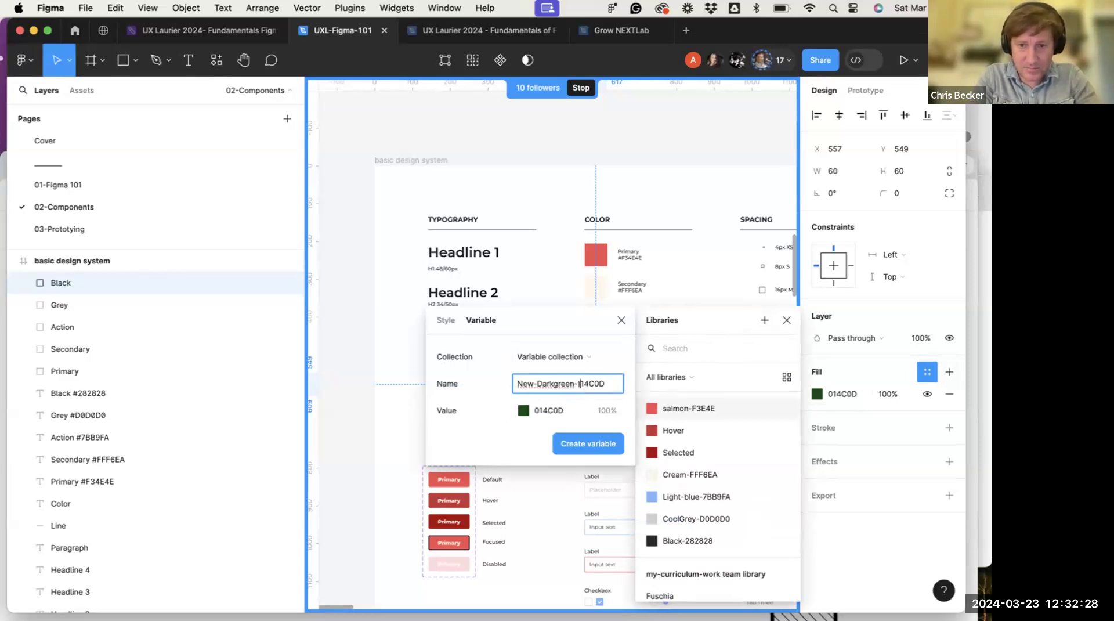
type("0")
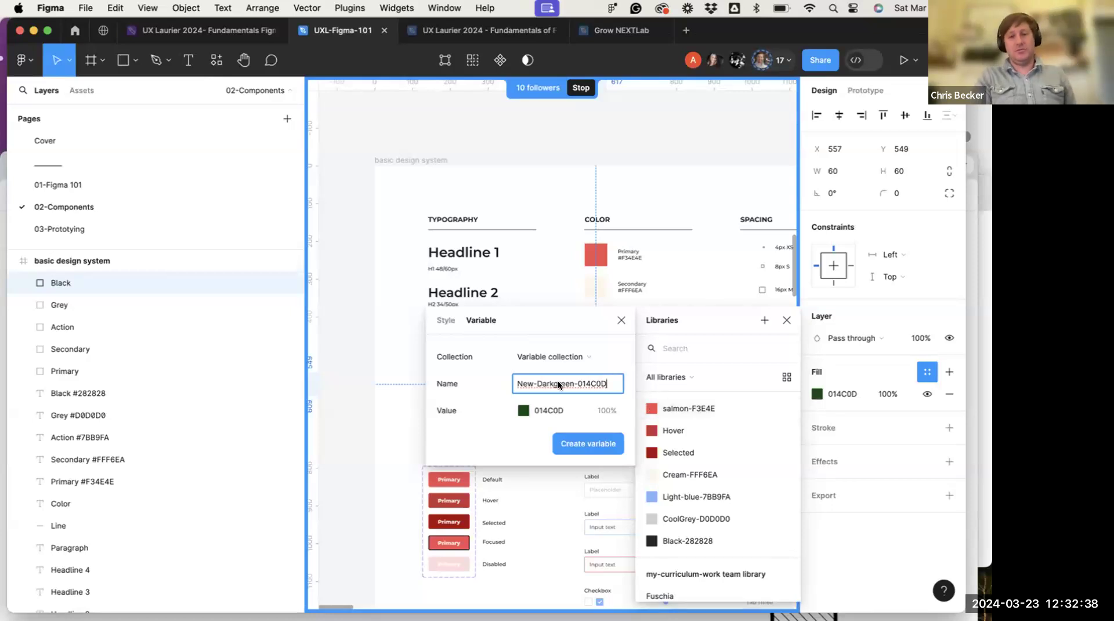
left_click(589, 453)
scroll(709, 416, "down", 2)
scroll(709, 416, "down", 1)
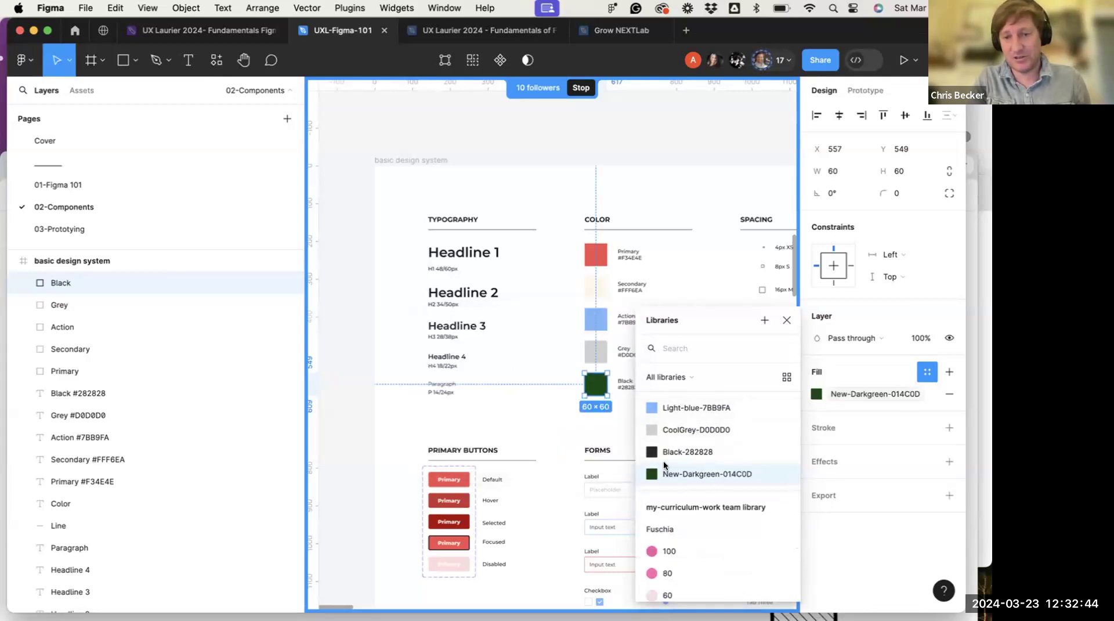
Apply the New-Darkgreen-014C0D color to the three Color texts above the basic design system frame
scroll(665, 464, "up", 2)
scroll(602, 141, "up", 5)
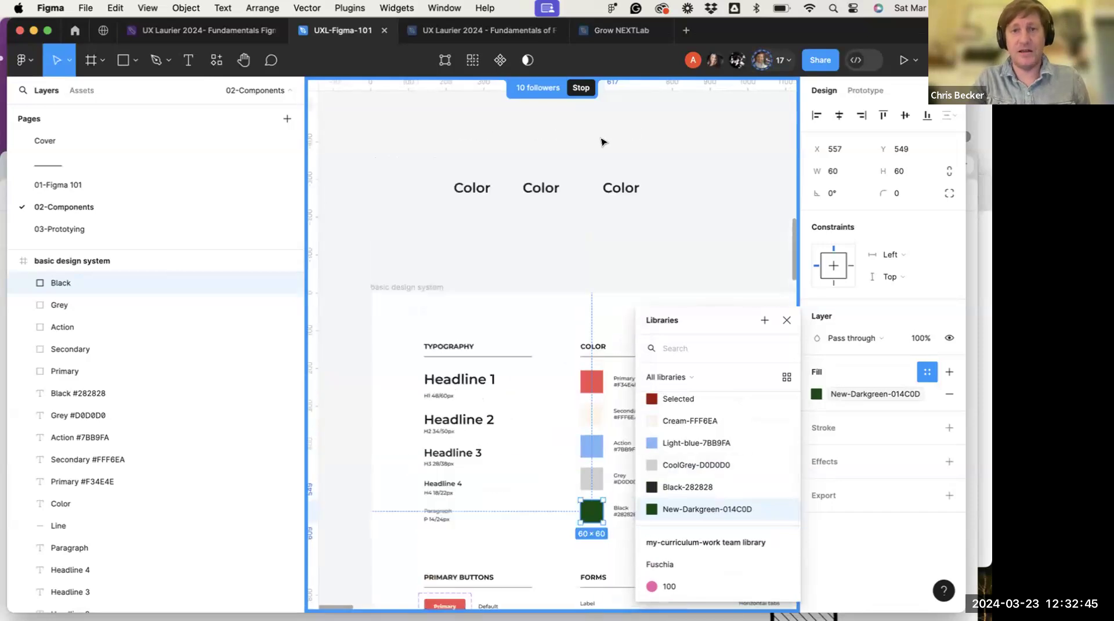
left_click(472, 218)
left_click(540, 219, "shift")
left_click(621, 218, "shift")
left_click(817, 395)
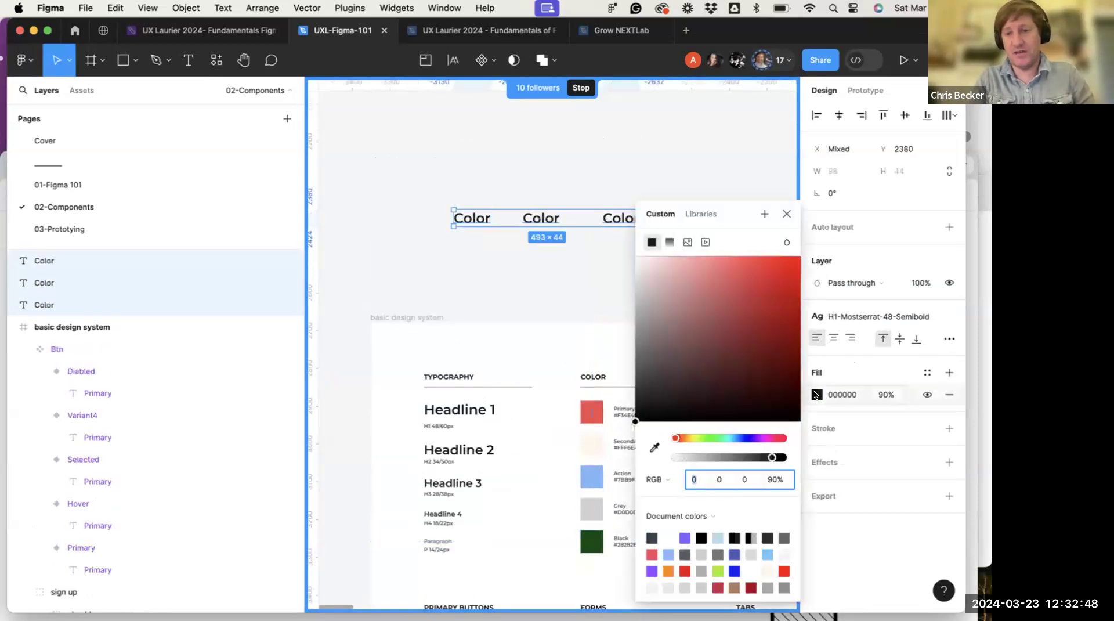
left_click(690, 220)
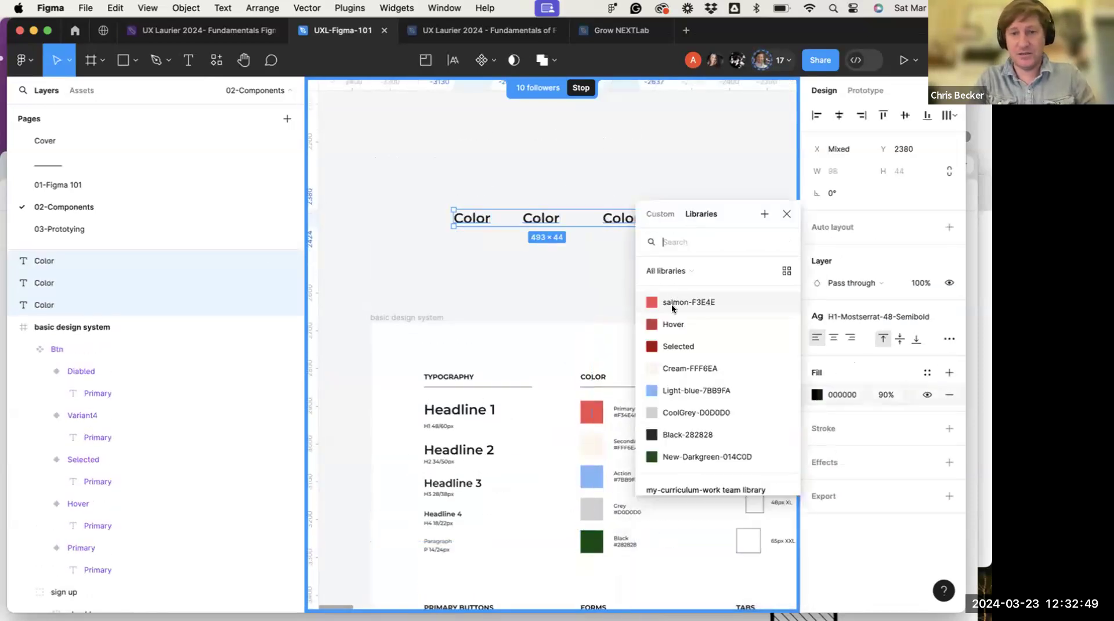
left_click(670, 456)
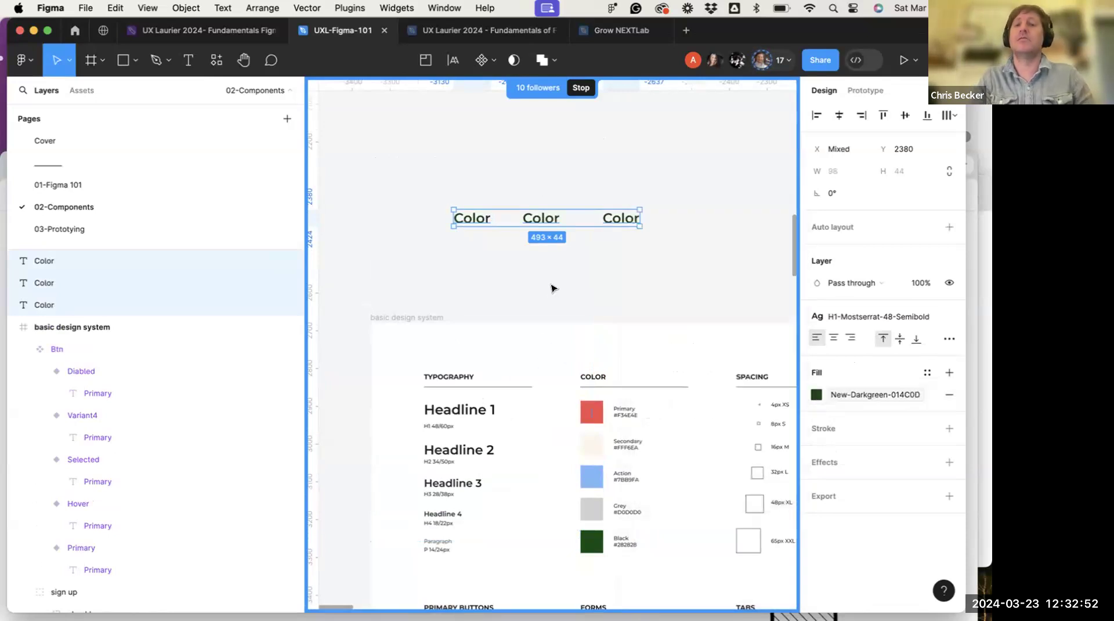
Set the Black swatch's fill back to the Black-282828 library color
scroll(550, 287, "down", 3)
scroll(553, 270, "up", 1)
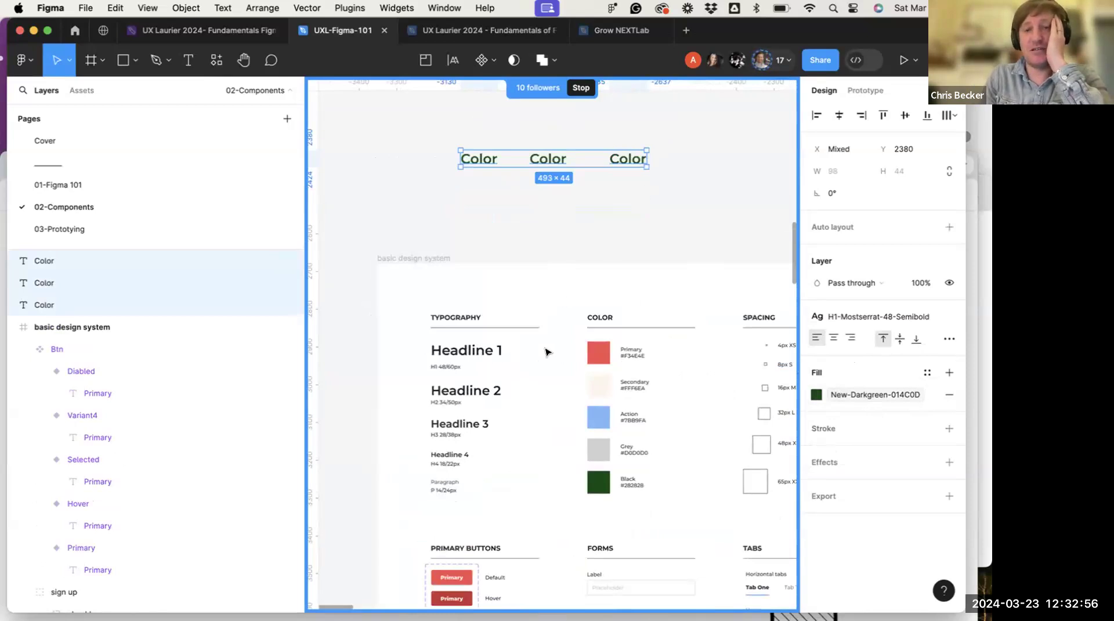
scroll(627, 432, "down", 3)
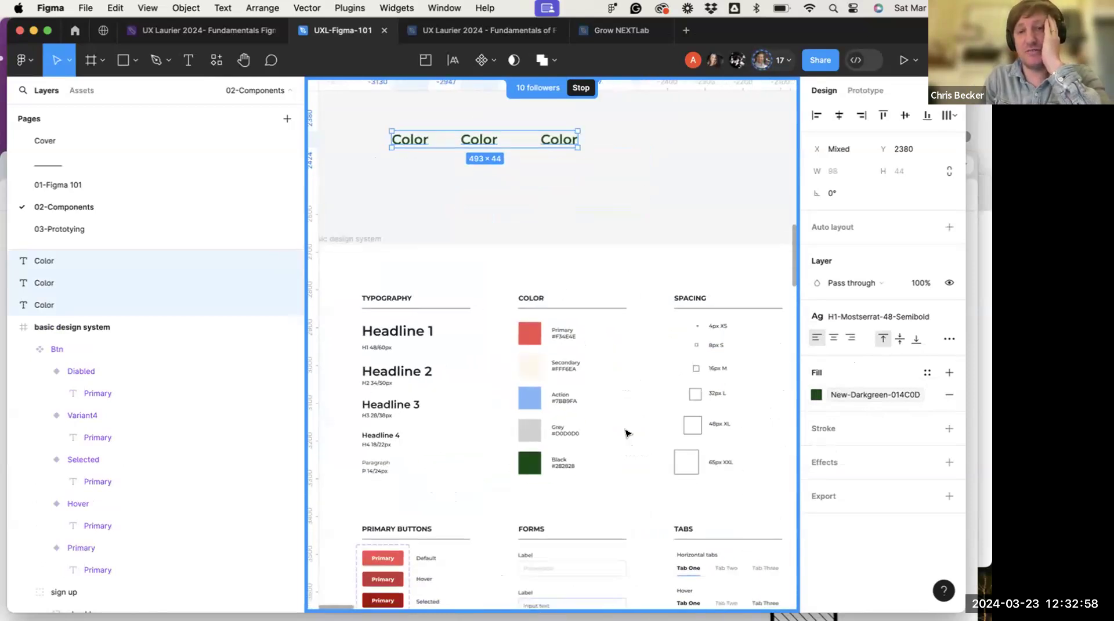
scroll(626, 432, "up", 2)
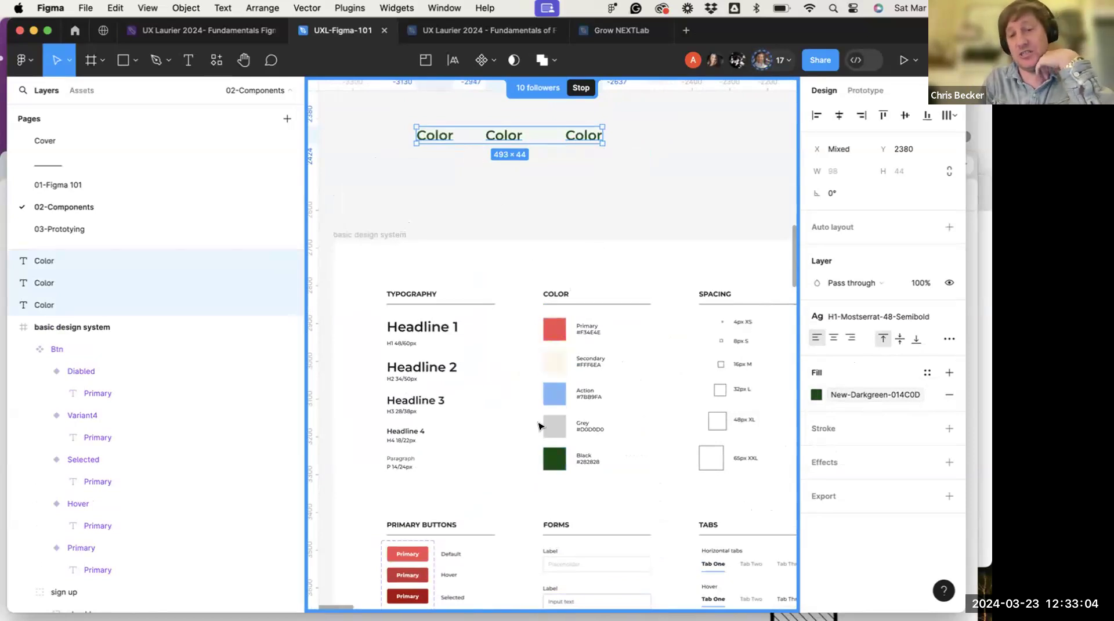
left_click(556, 470)
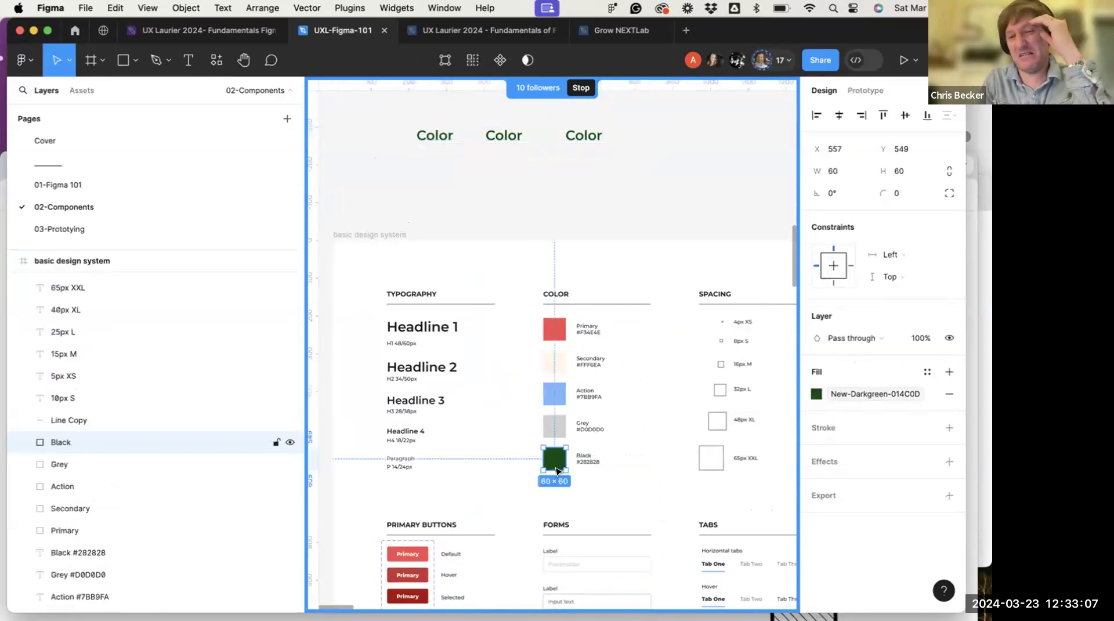
left_click(817, 394)
left_click(726, 490)
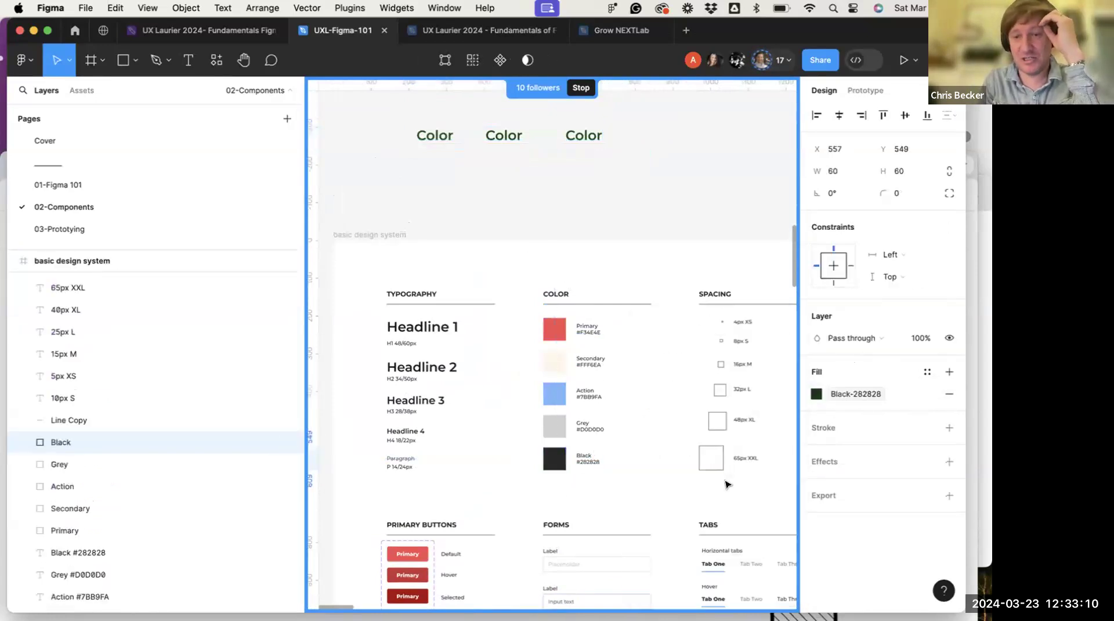
scroll(601, 310, "up", 3)
left_click(571, 232)
left_click(491, 231, "shift")
right_click(408, 234)
key("Escape")
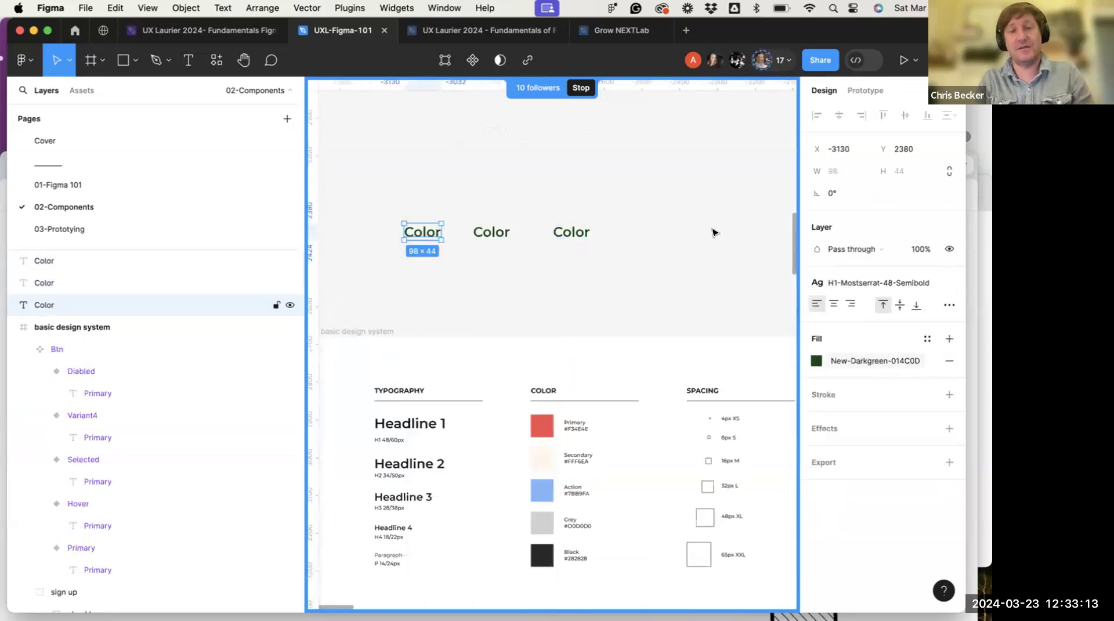
left_click(571, 231)
left_click(491, 231, "shift")
left_click(418, 235, "shift")
left_click(480, 195)
left_click(431, 236)
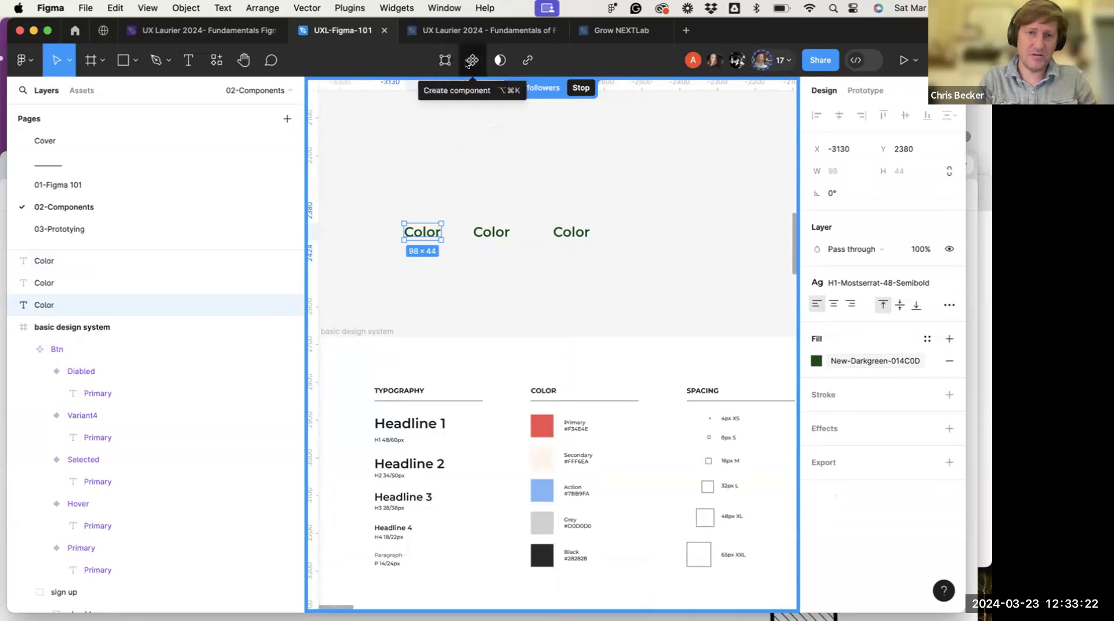
Move the three green Color texts down into the basic design system frame, just above the section headings
left_click(481, 180)
left_click(491, 231)
left_click(422, 231, "shift")
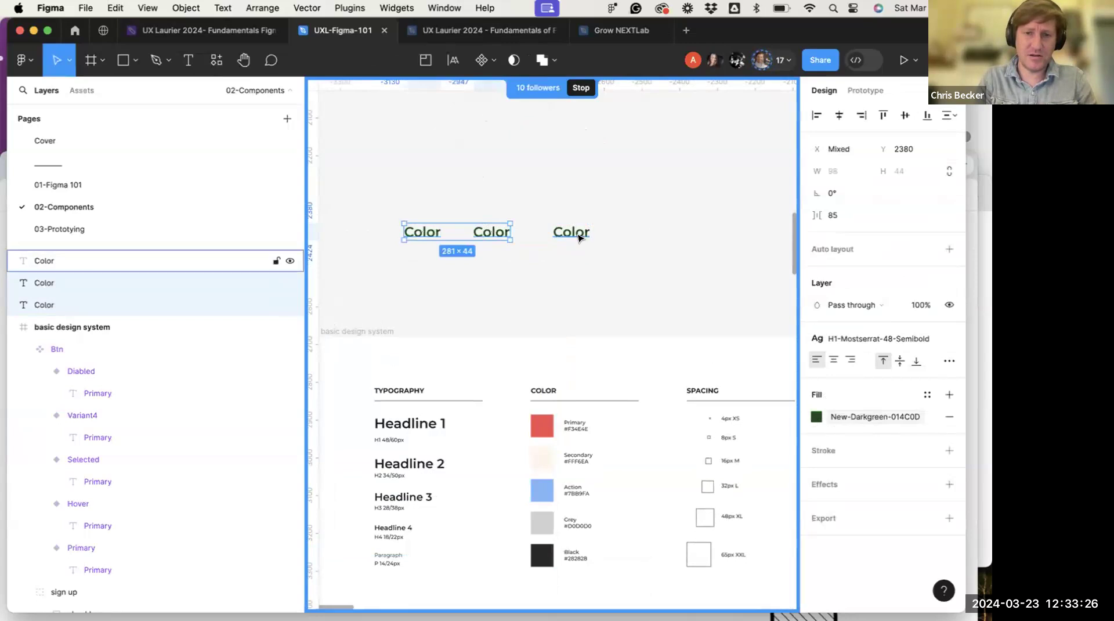
left_click(577, 235, "shift")
left_click_drag(575, 244, 573, 363)
left_click(557, 299)
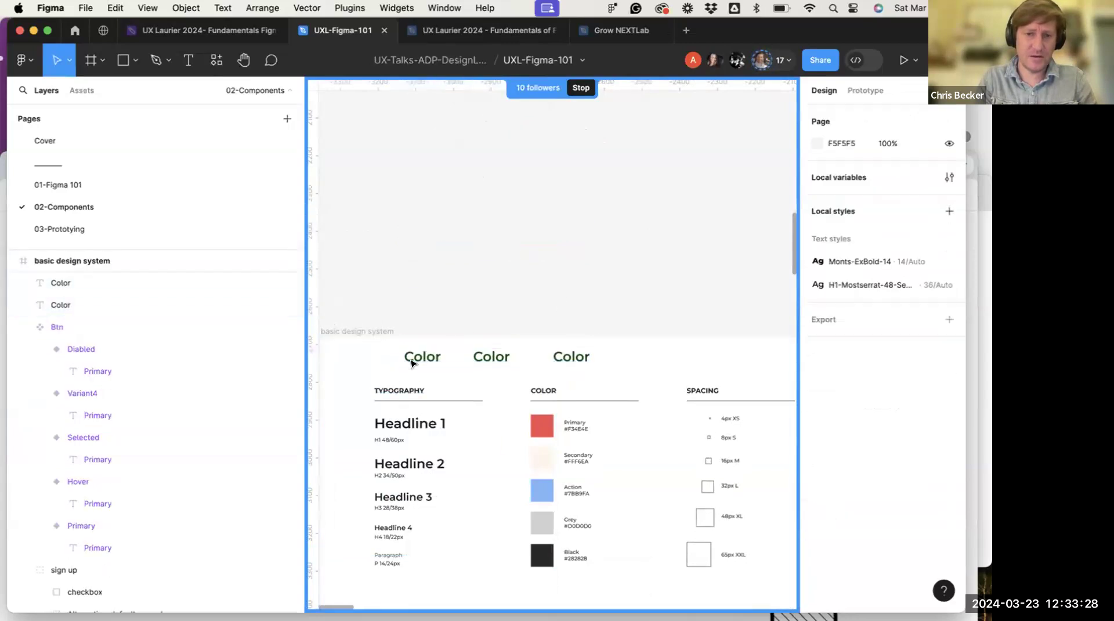
Try to select all layers matching the first Color text in the basic design system frame
left_click(414, 361)
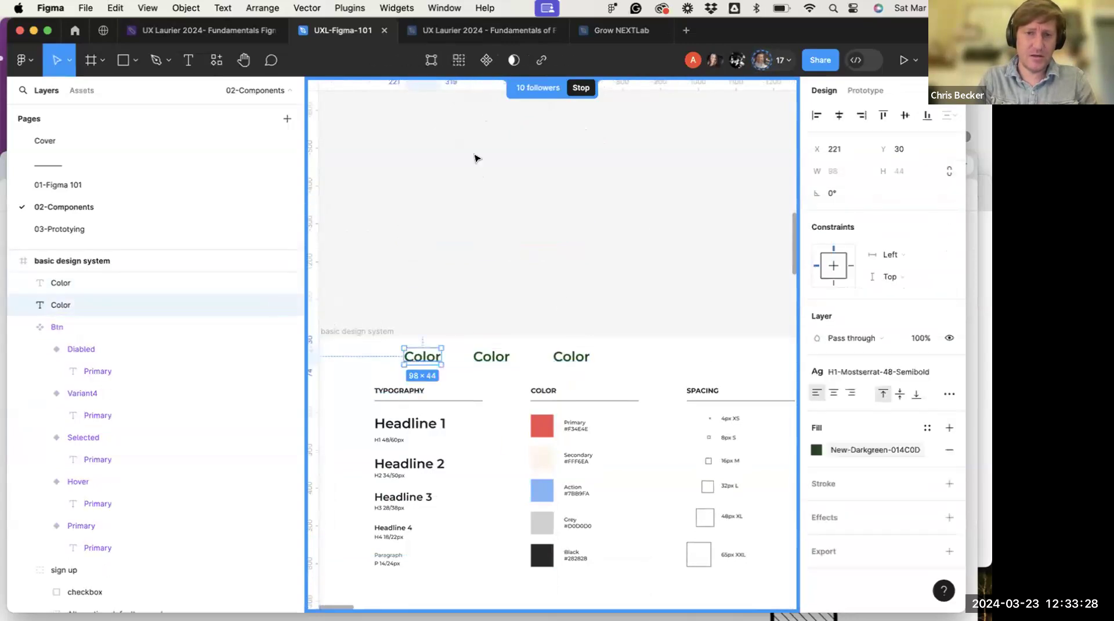
left_click(457, 61)
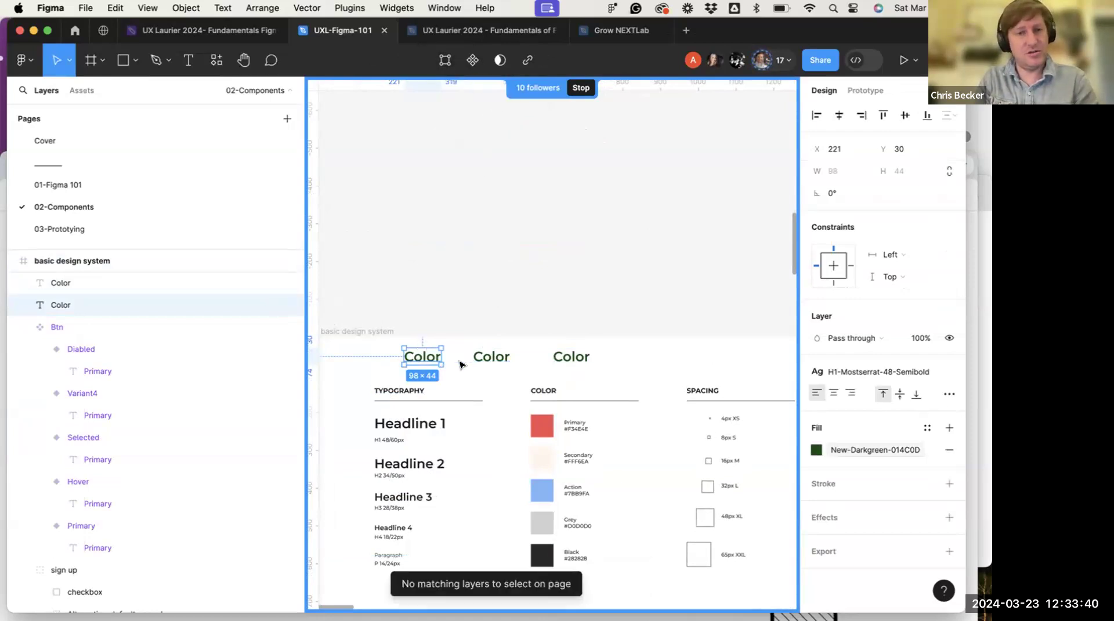
left_click(491, 358)
left_click(436, 362)
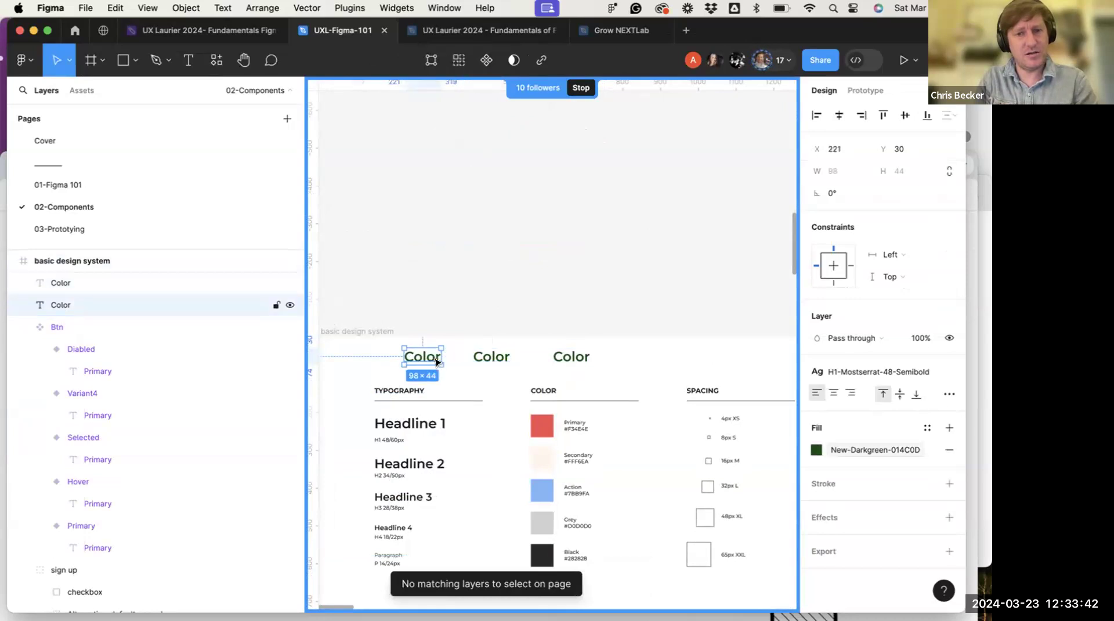
left_click(573, 359)
scroll(454, 354, "left", 3)
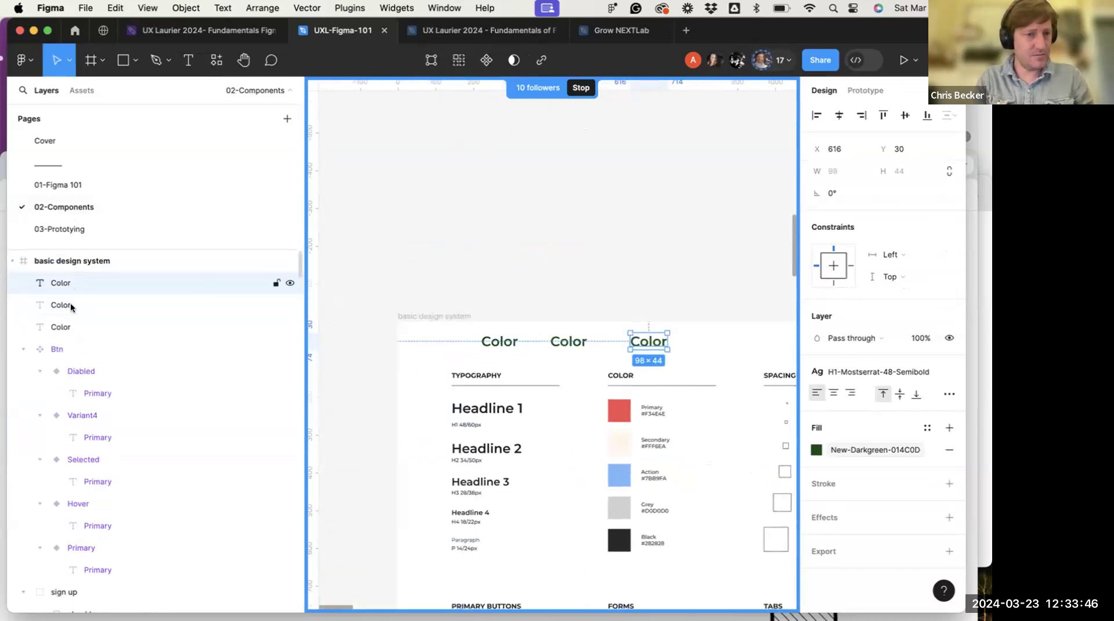
left_click(516, 342)
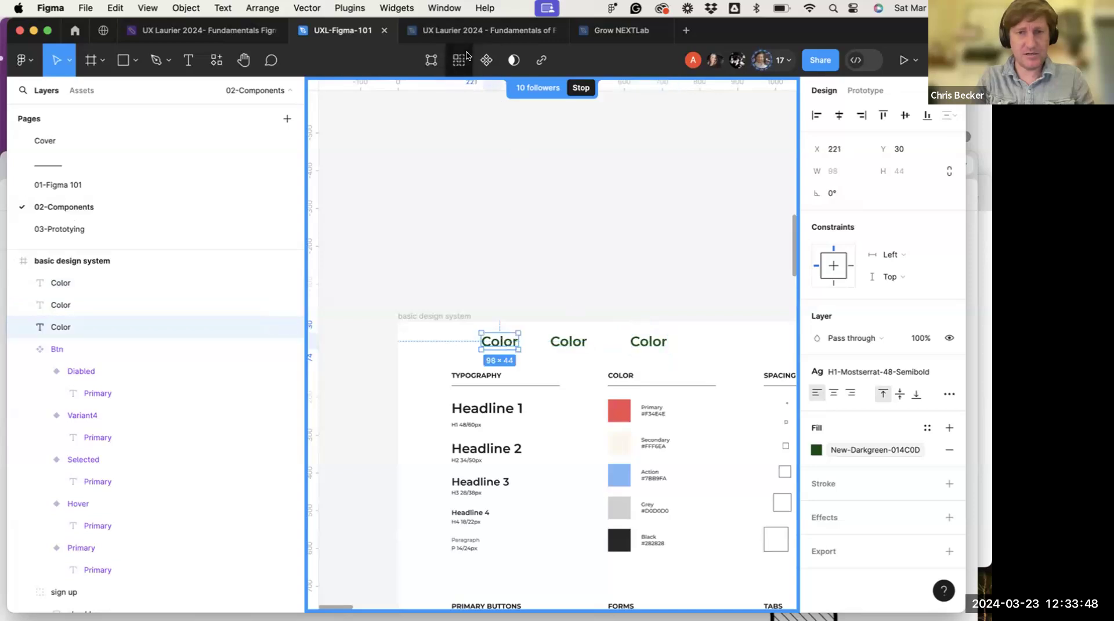
key("super+alt+a")
left_click(568, 341, "shift")
left_click(647, 342, "shift")
left_click(475, 346)
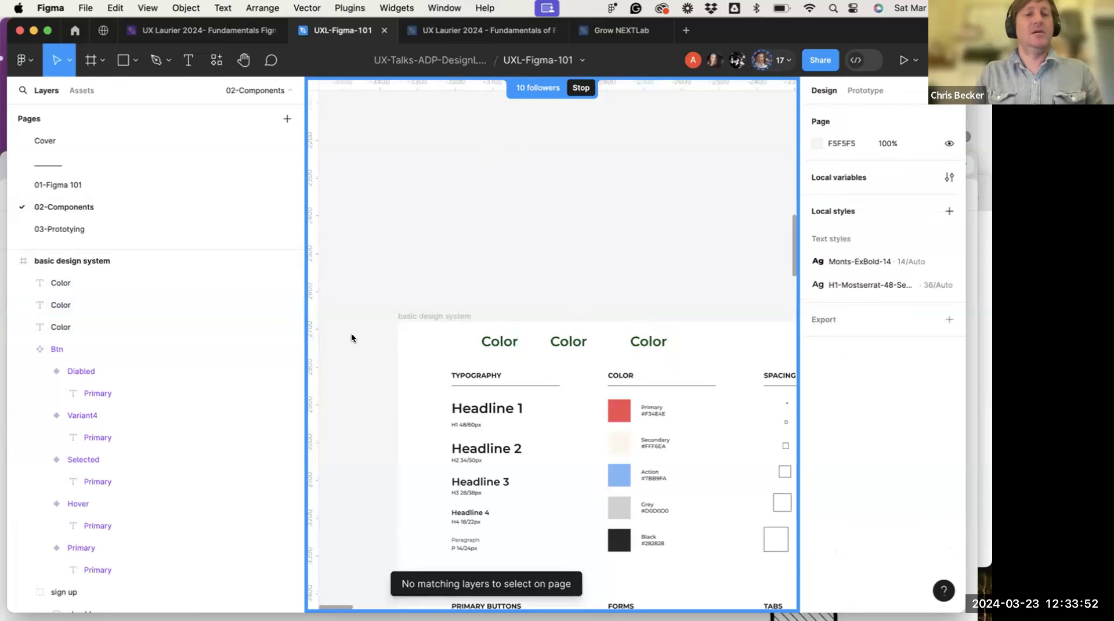
left_click(517, 341)
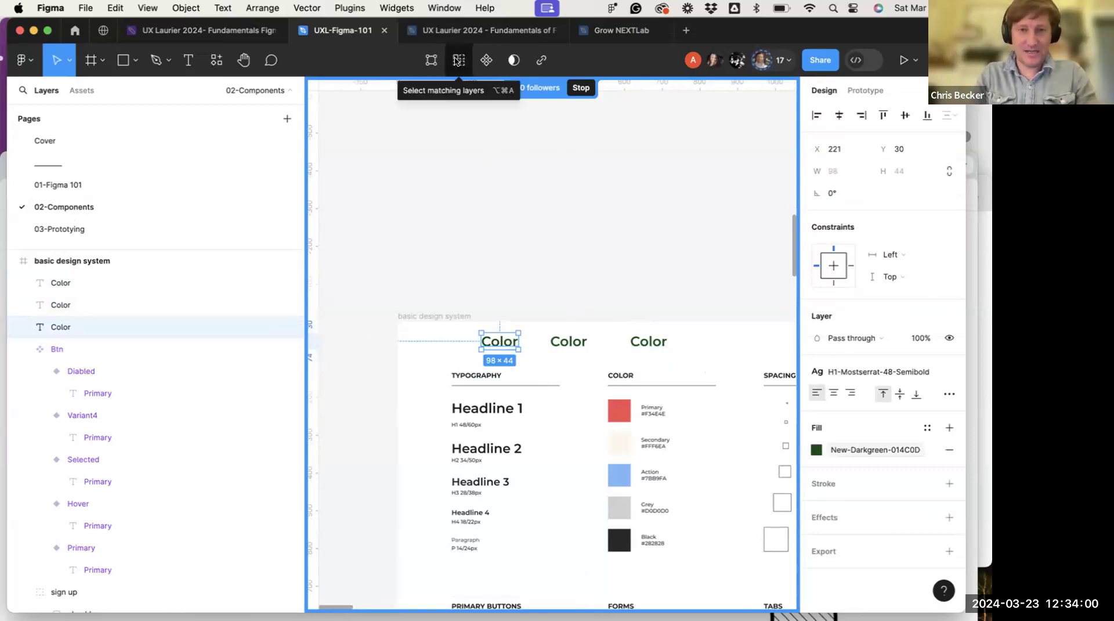
left_click(509, 186)
Look over the basic design system from its color and typography samples down to the primary buttons, forms and tabs
scroll(509, 187, "down", 1)
scroll(540, 227, "down", 3)
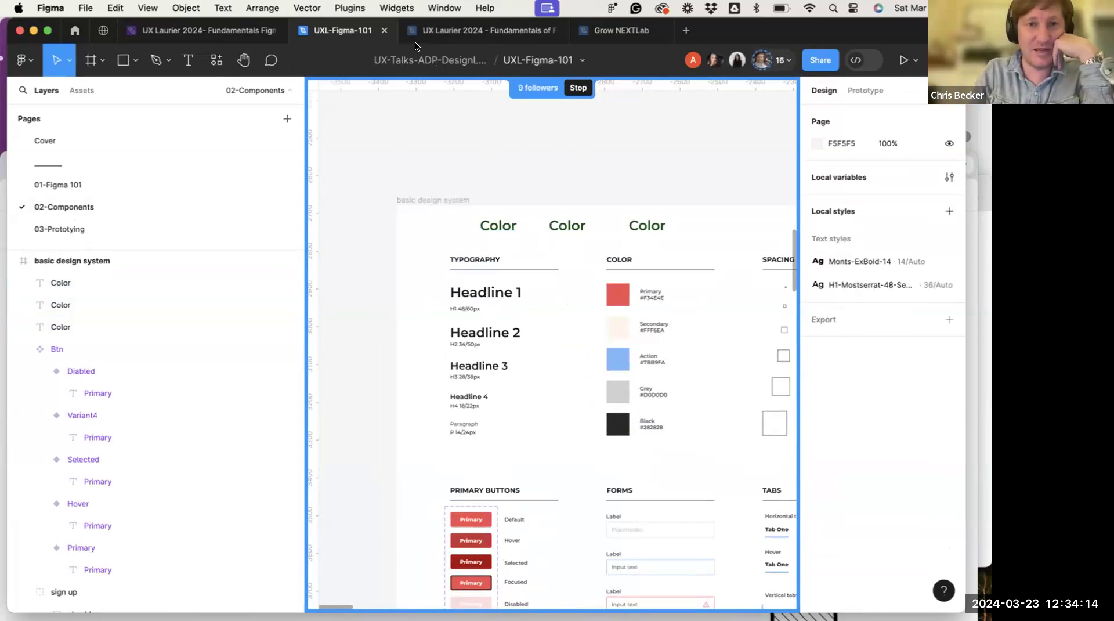
scroll(538, 241, "down", 5)
scroll(538, 239, "down", 1)
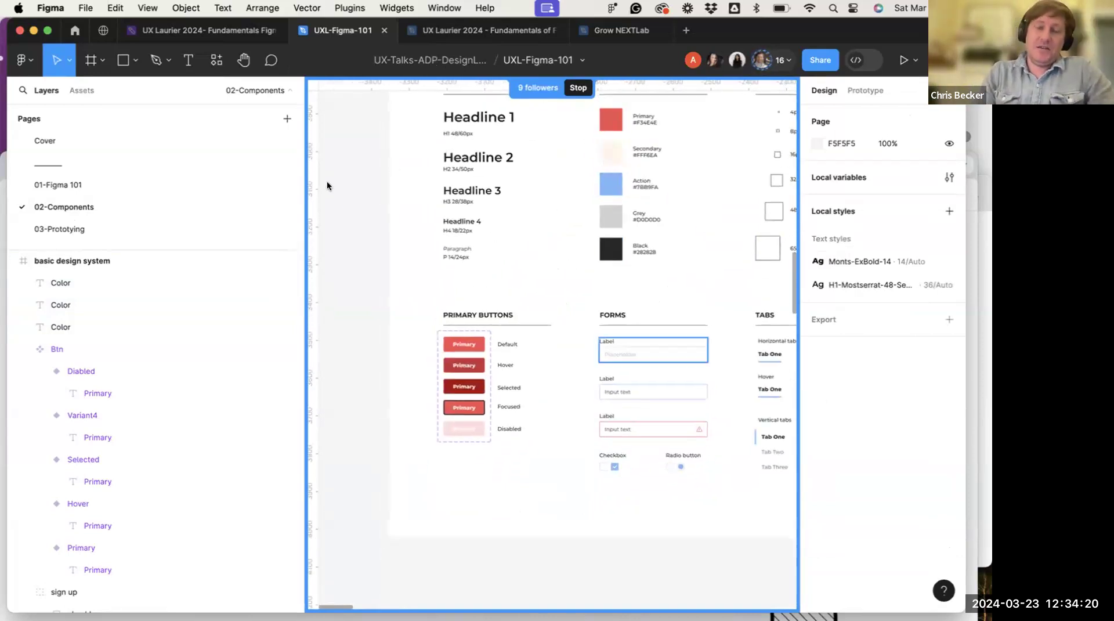
scroll(541, 190, "right", 3)
scroll(542, 189, "down", 1)
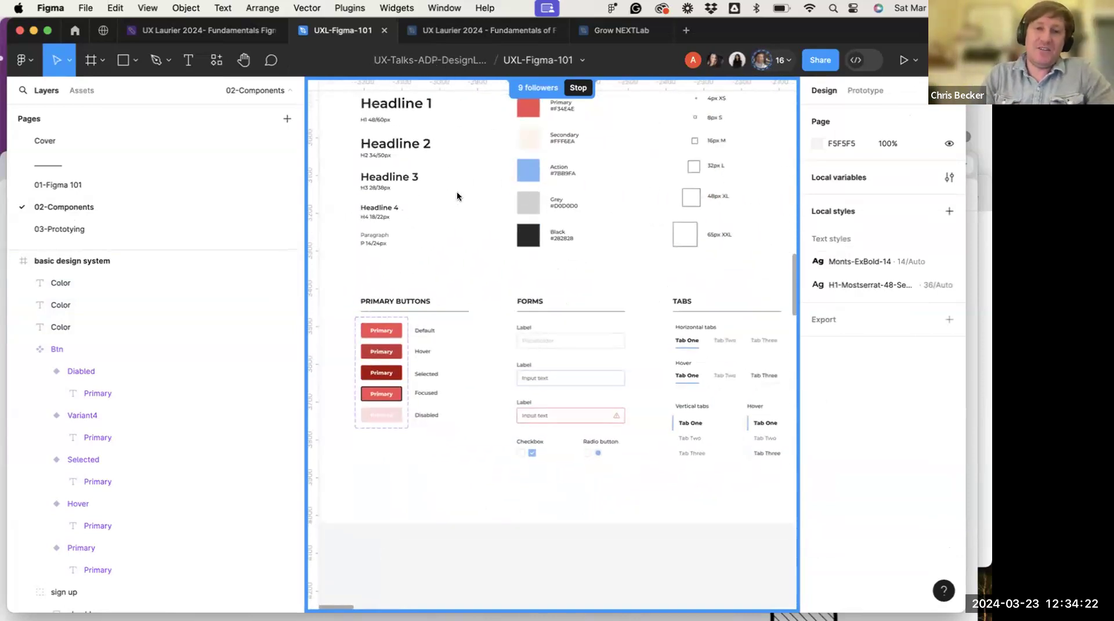
scroll(450, 207, "down", 8)
scroll(450, 207, "left", 2)
Examine the Btn component set and the properties of its default Primary variant
left_click(468, 231)
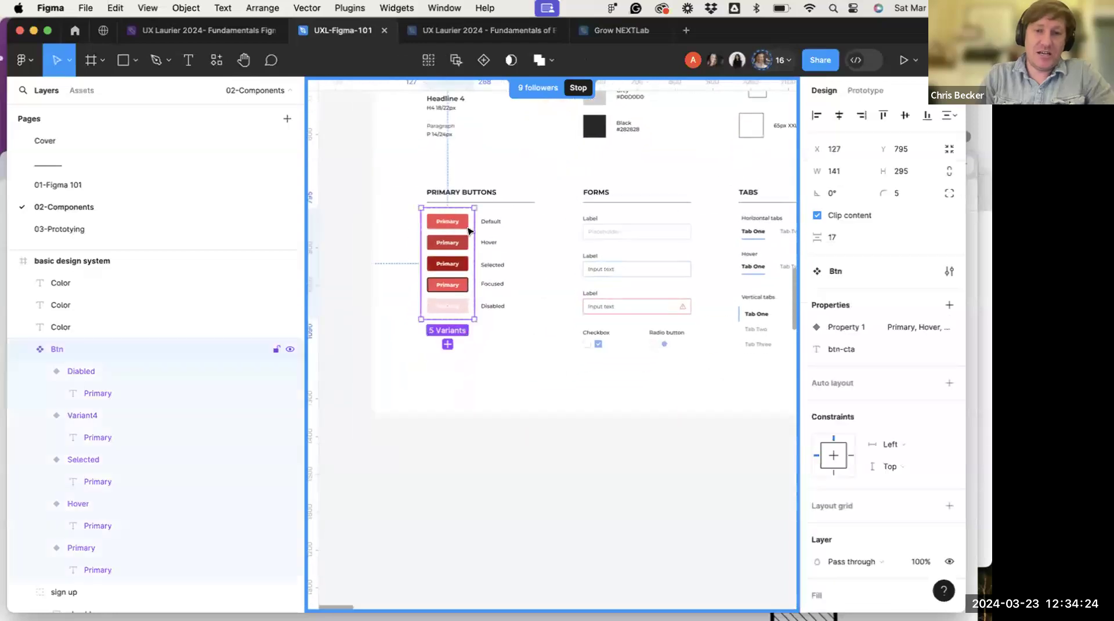
left_click(468, 228)
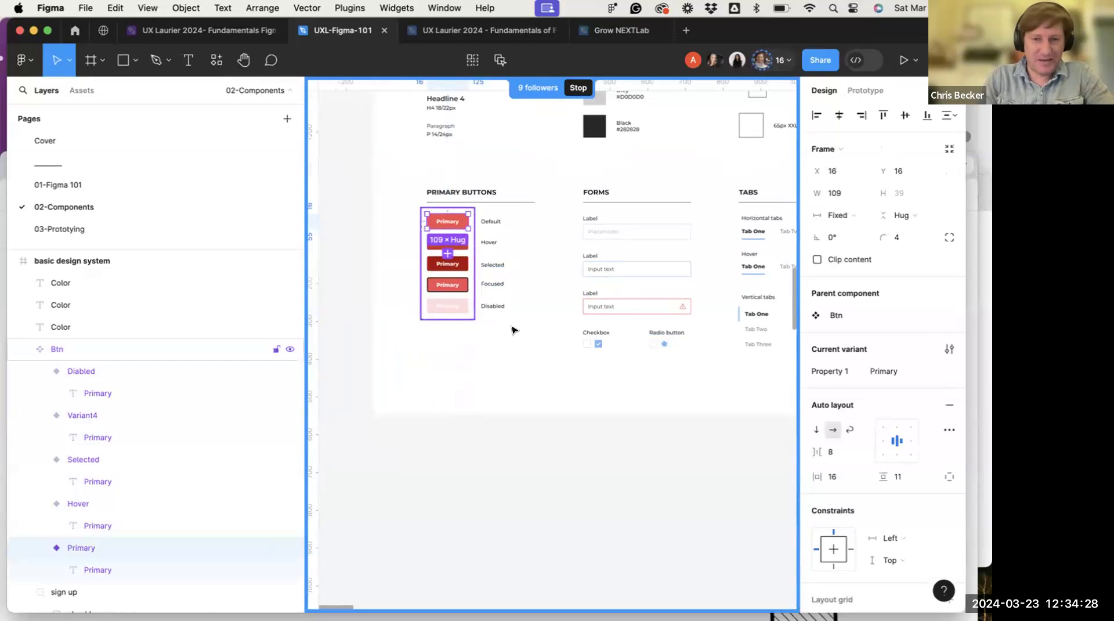
left_click(527, 267)
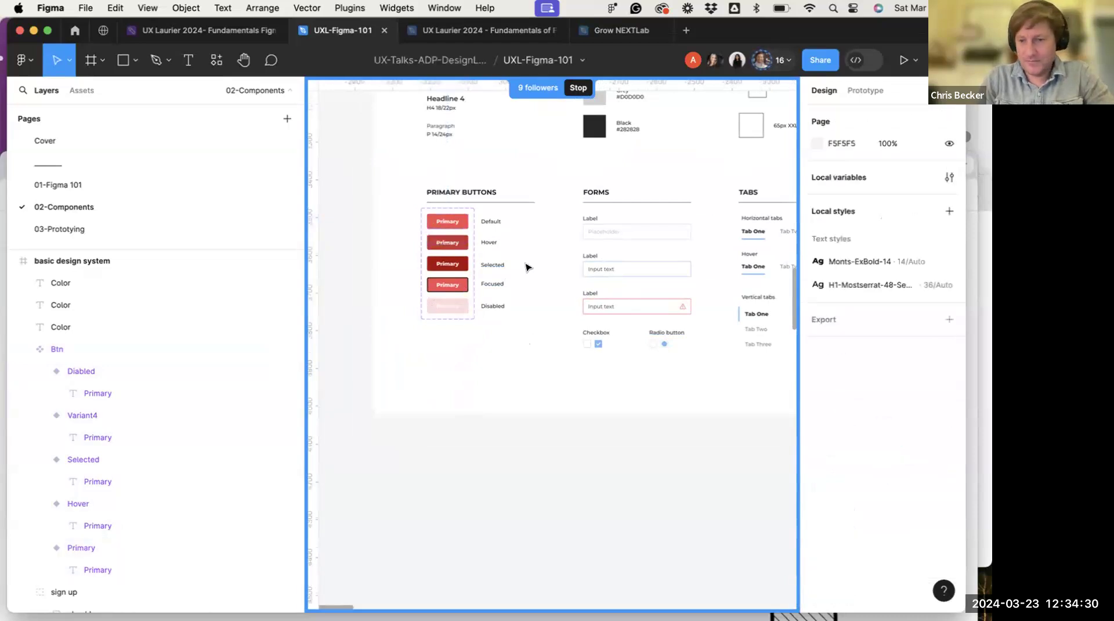
scroll(471, 240, "up", 2)
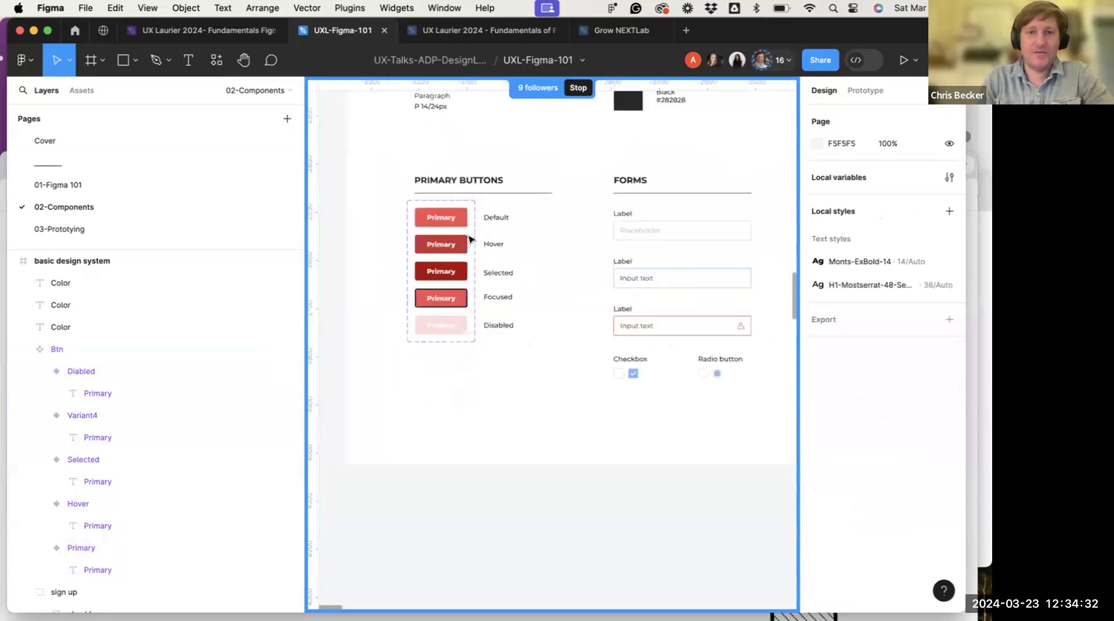
scroll(471, 239, "up", 3)
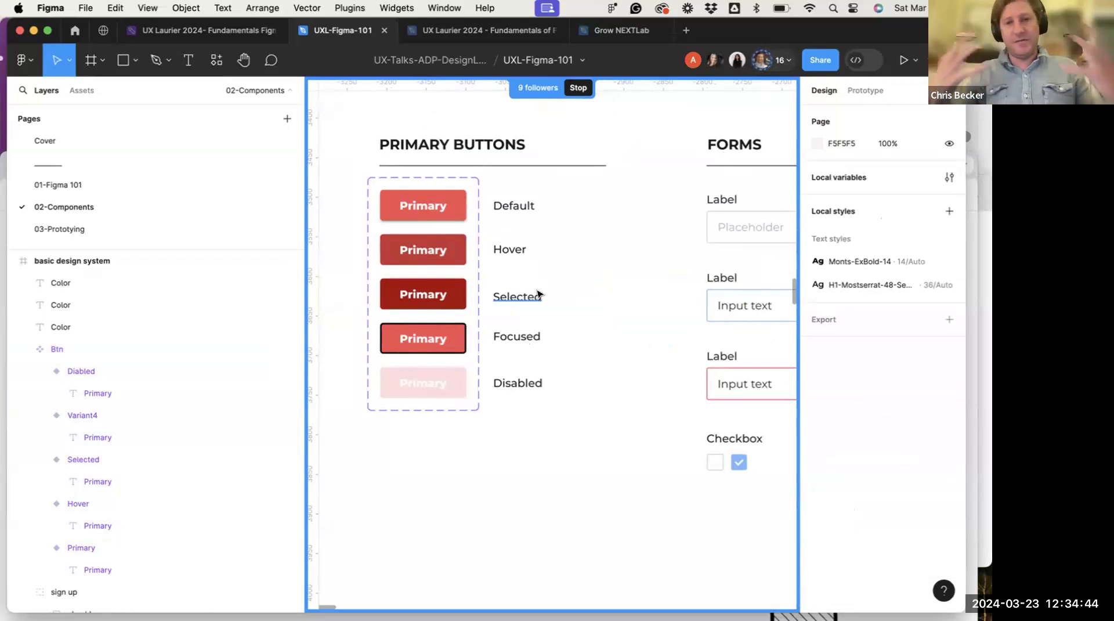
scroll(537, 294, "down", 3)
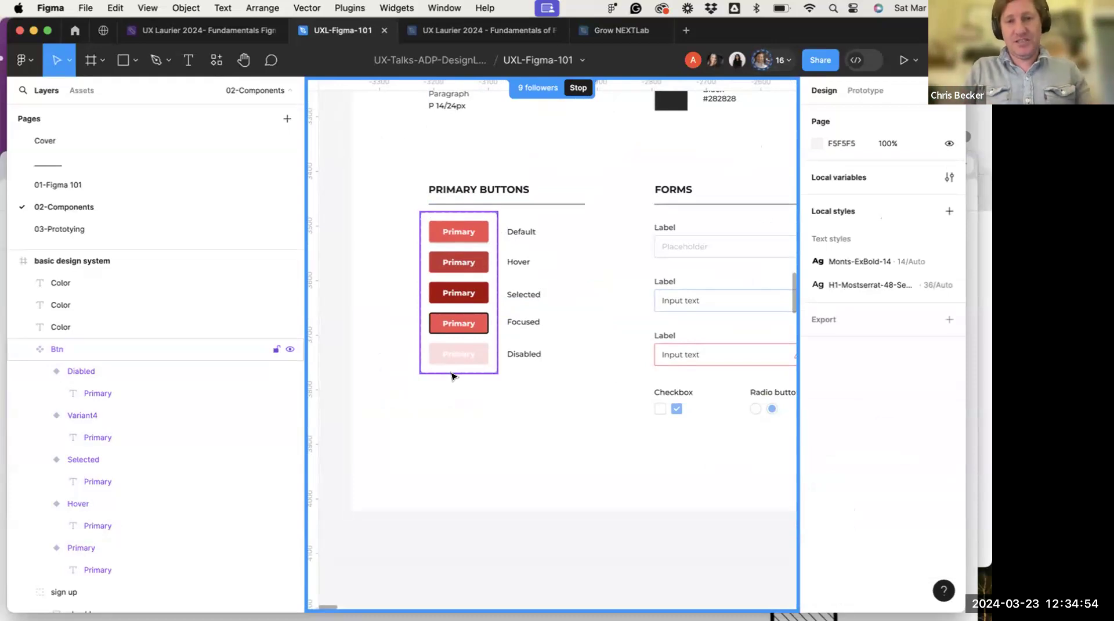
left_click(458, 232)
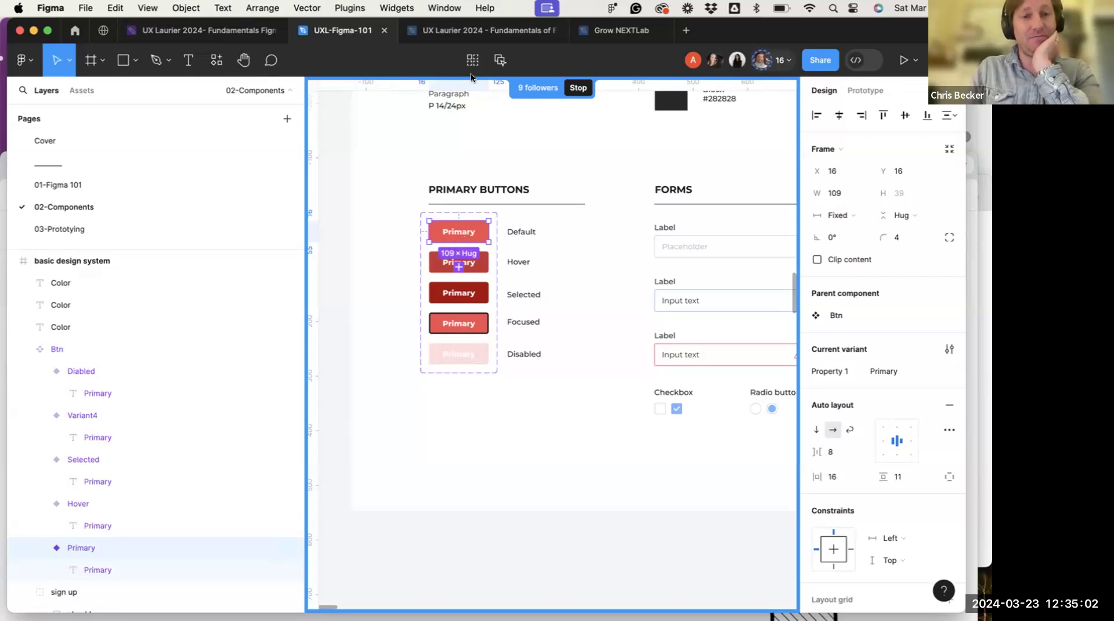
scroll(855, 347, "down", 3)
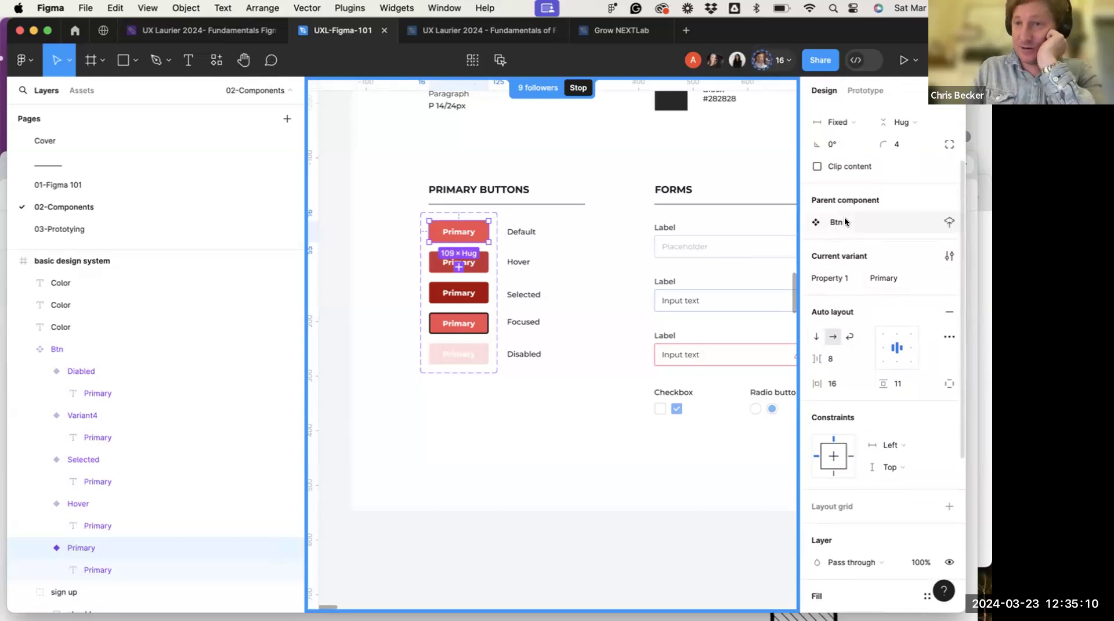
Place an instance of the default Primary button below the Btn component set, at about X 152, Y 1191
right_click(472, 237)
key("Escape")
left_click_drag(458, 231, 480, 422)
scroll(480, 422, "down", 3)
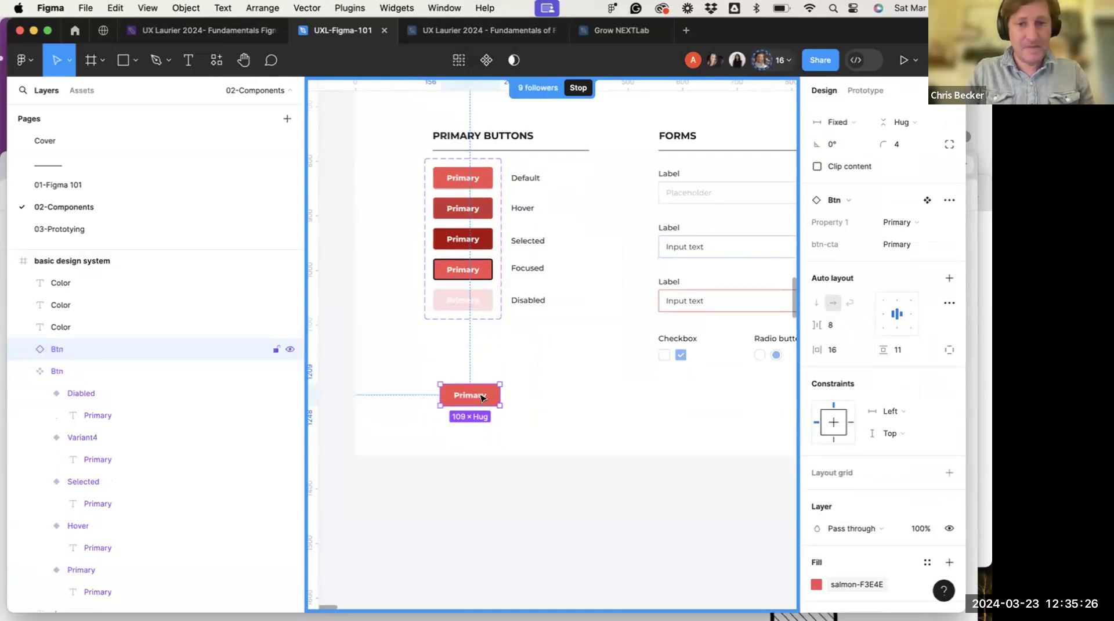
left_click_drag(491, 394, 488, 385)
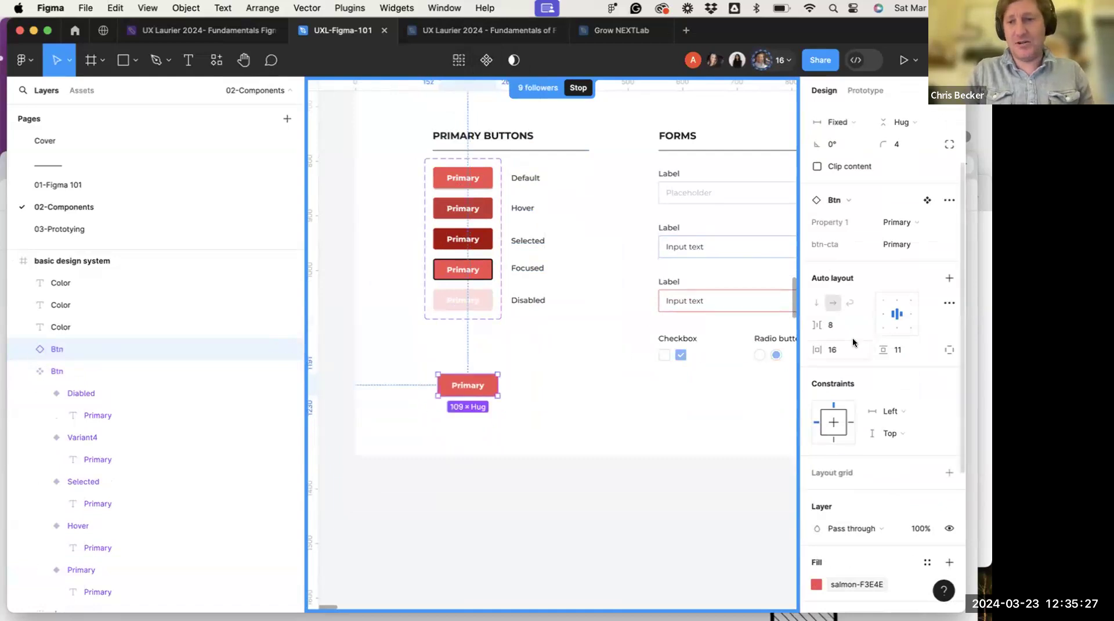
Switch the button instance's Property 1 to Hover, and to Variant4
left_click(922, 222)
left_click(904, 239)
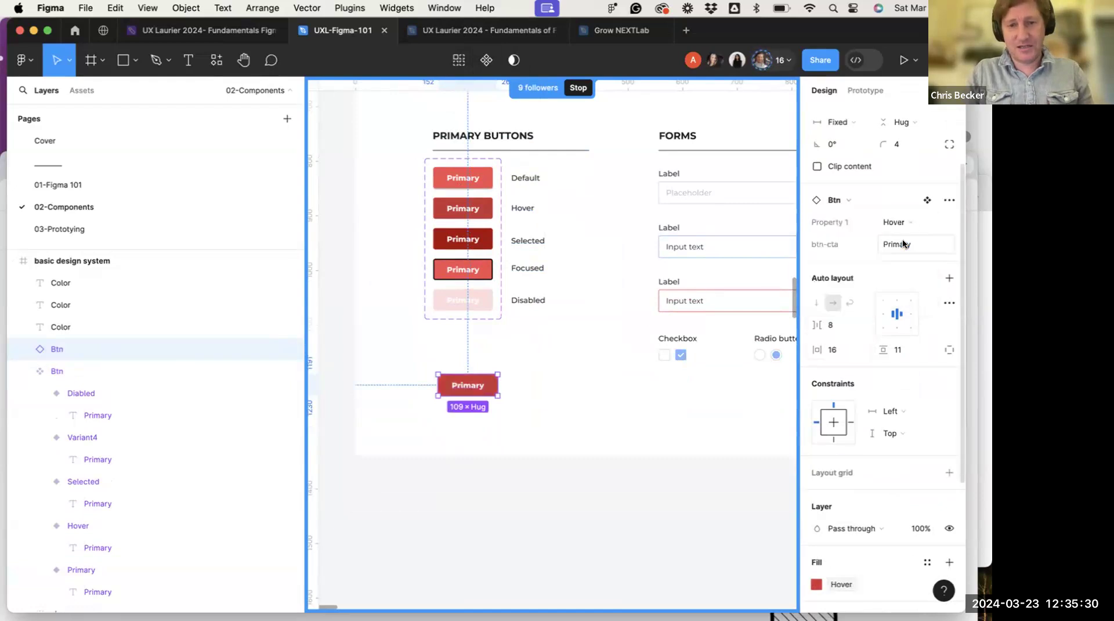
left_click(914, 223)
left_click(908, 255)
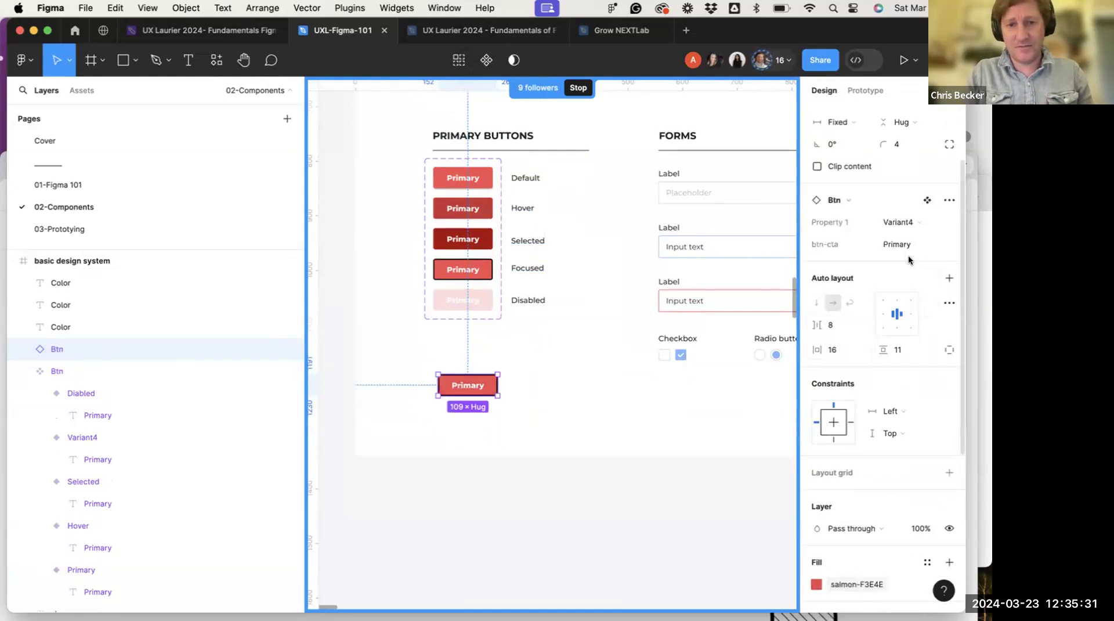
left_click(908, 220)
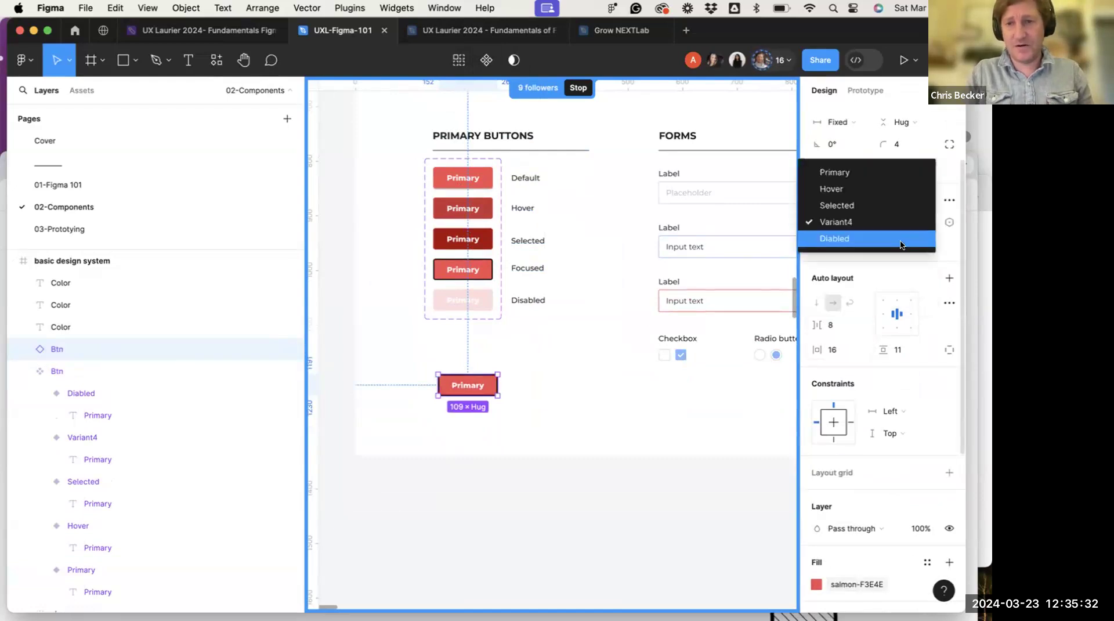
Rename the Property 1 value of the black-outlined Focused variant to Focus
left_click(462, 268)
left_click(464, 269)
left_click(911, 280)
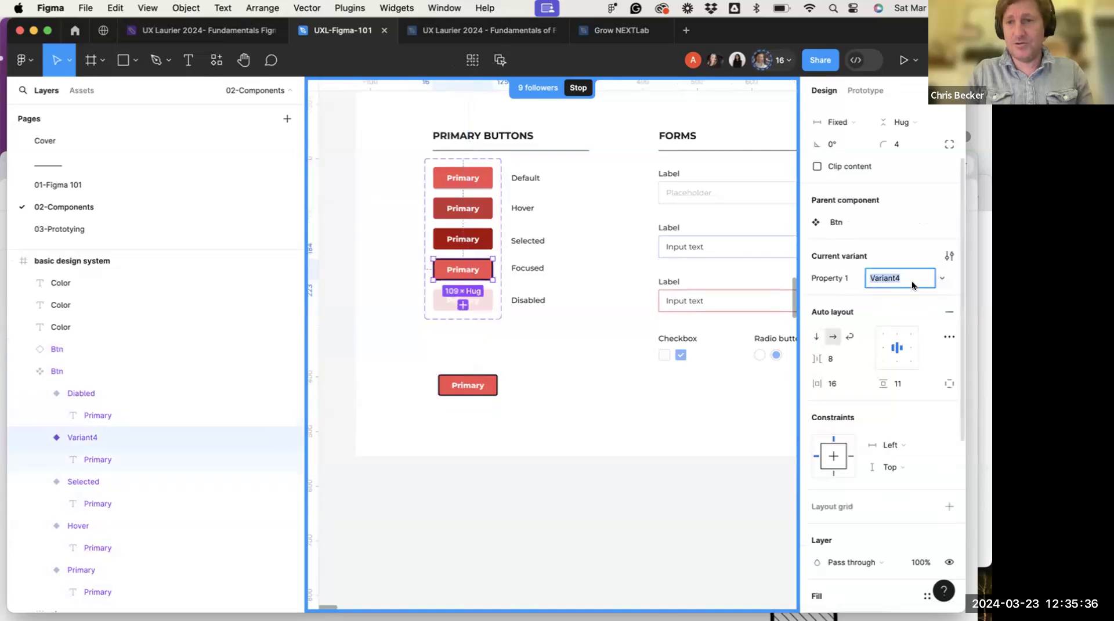
type("Focus")
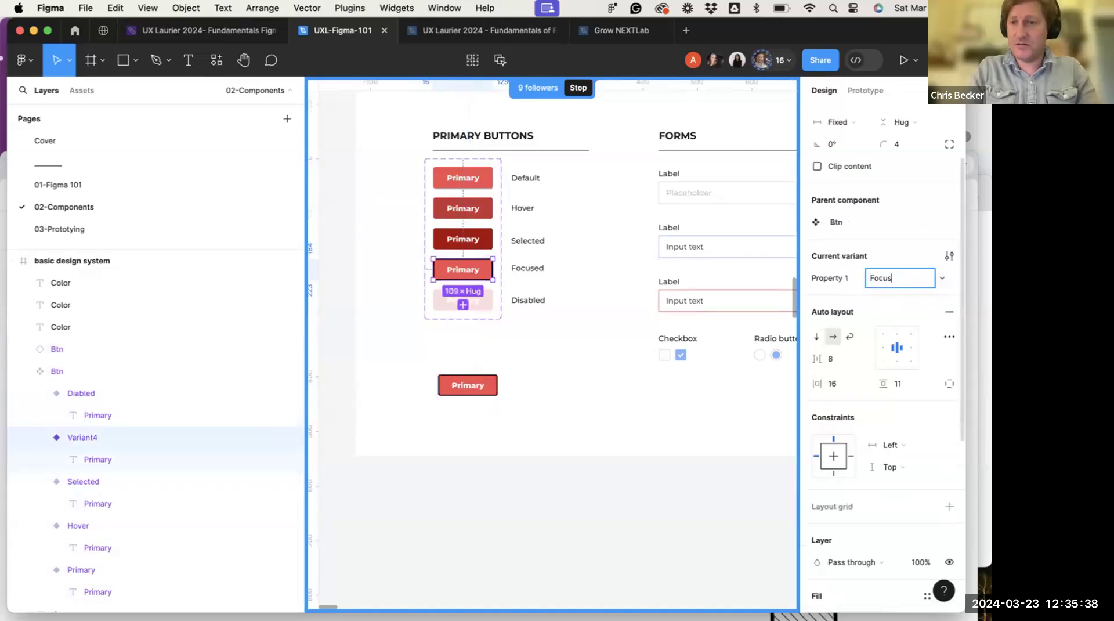
left_click(482, 360)
Set the Property 1 variant of the button instance below the component set to Diabled
left_click(472, 377)
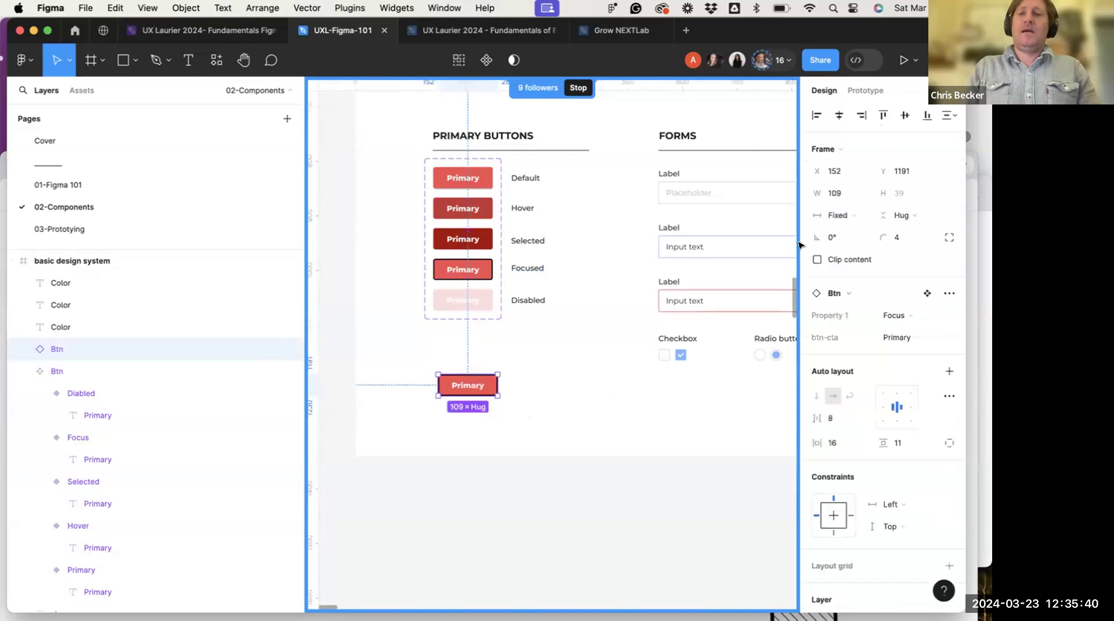
left_click(915, 215)
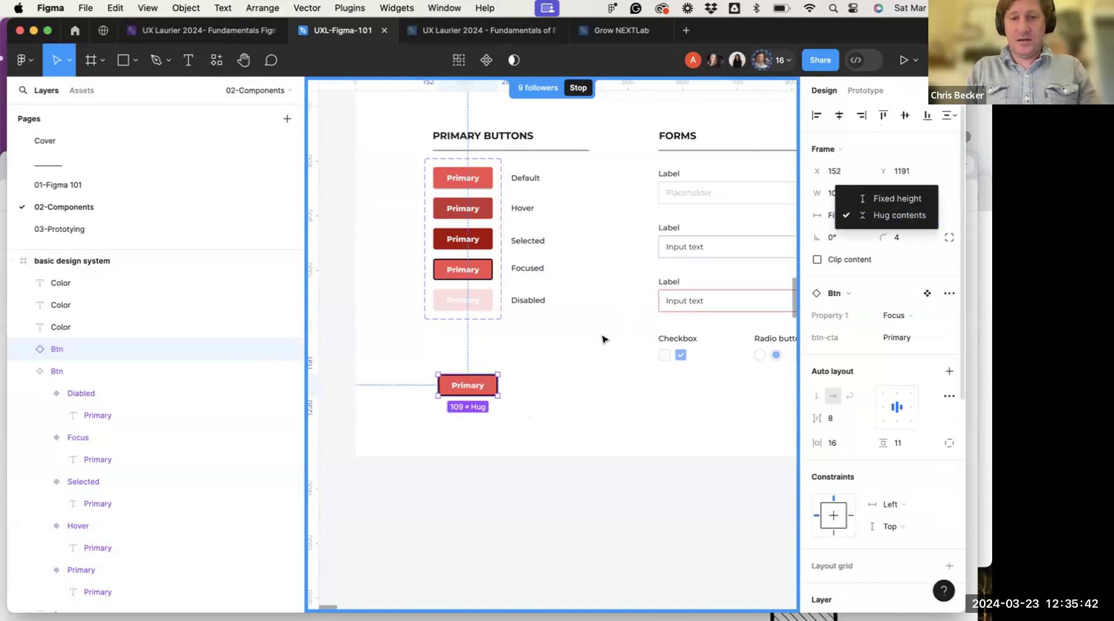
left_click(900, 328)
left_click(924, 316)
left_click(886, 328)
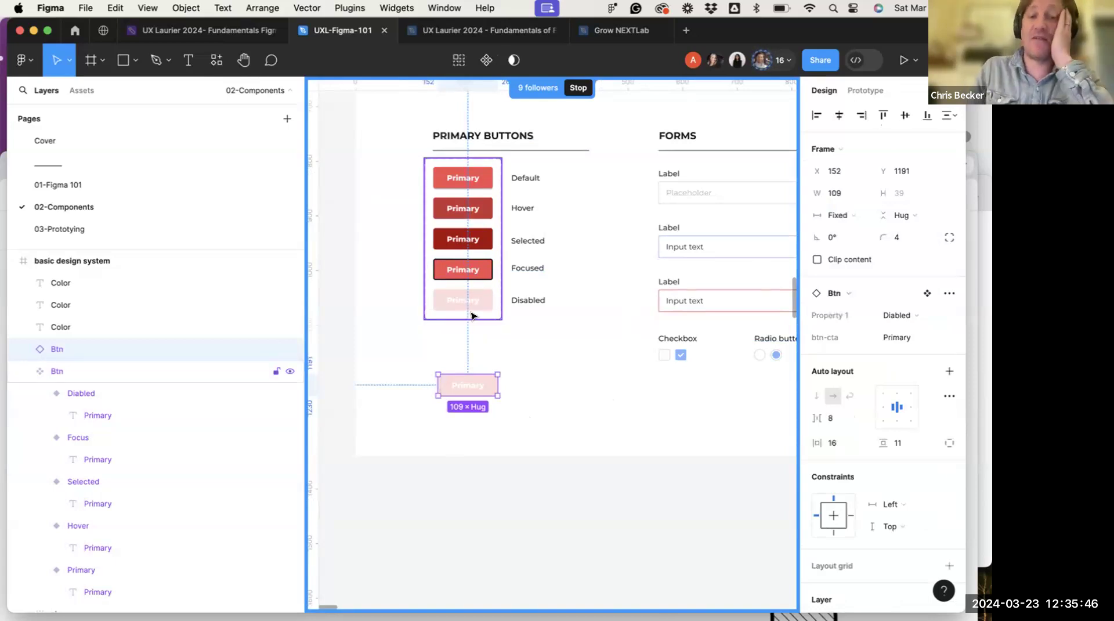
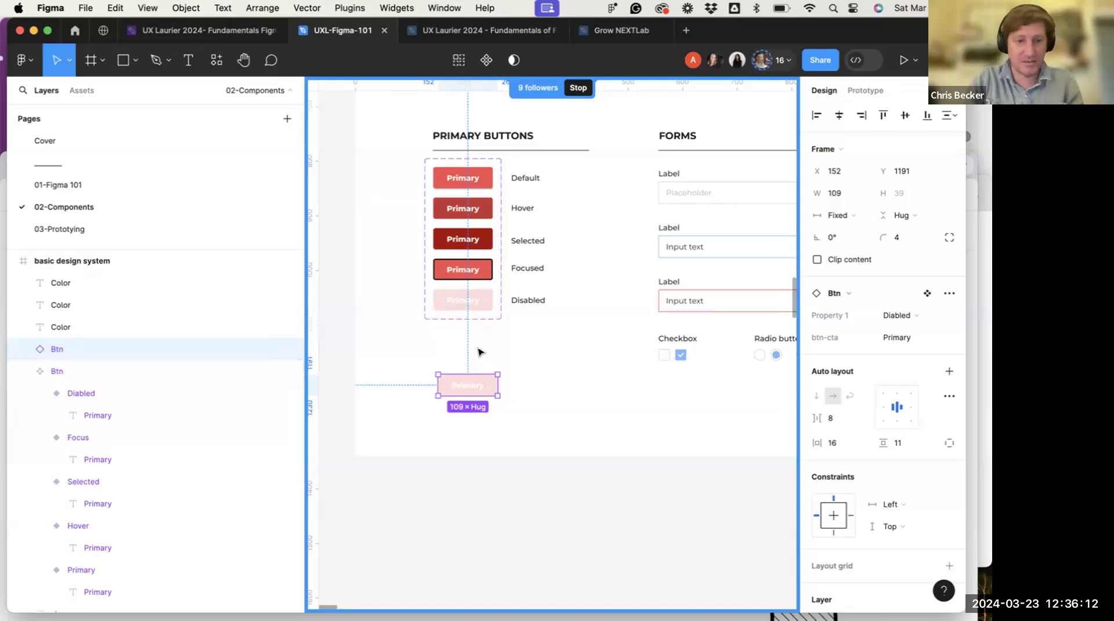
Move the disabled button instance up between the primary button labels and the forms, at about X 396, Y 855
scroll(528, 333, "down", 1)
left_click_drag(489, 372, 594, 220)
Add a text layer reading "Secondary" below the primary button set and move it to about X 154, Y 1165
scroll(572, 274, "down", 3)
scroll(572, 273, "left", 2)
scroll(518, 317, "up", 2)
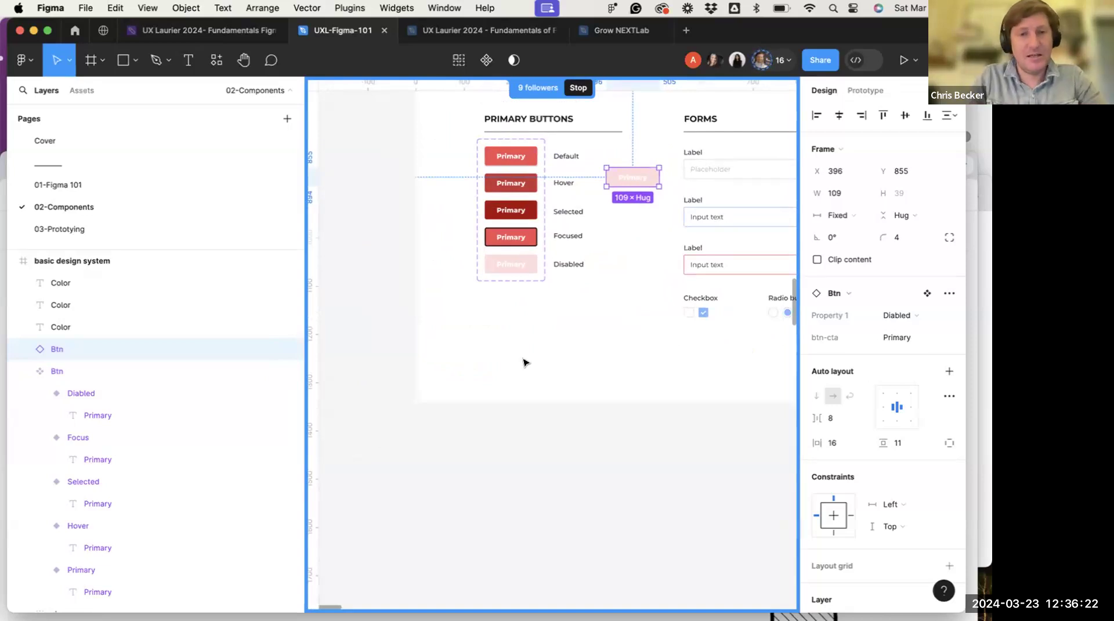
key("f")
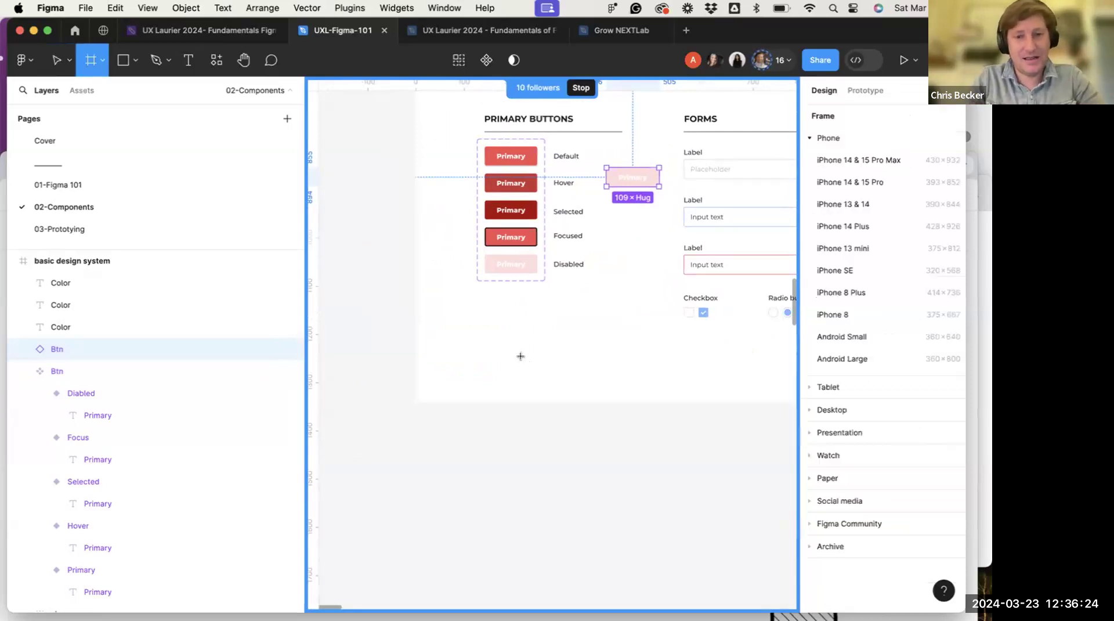
key("t")
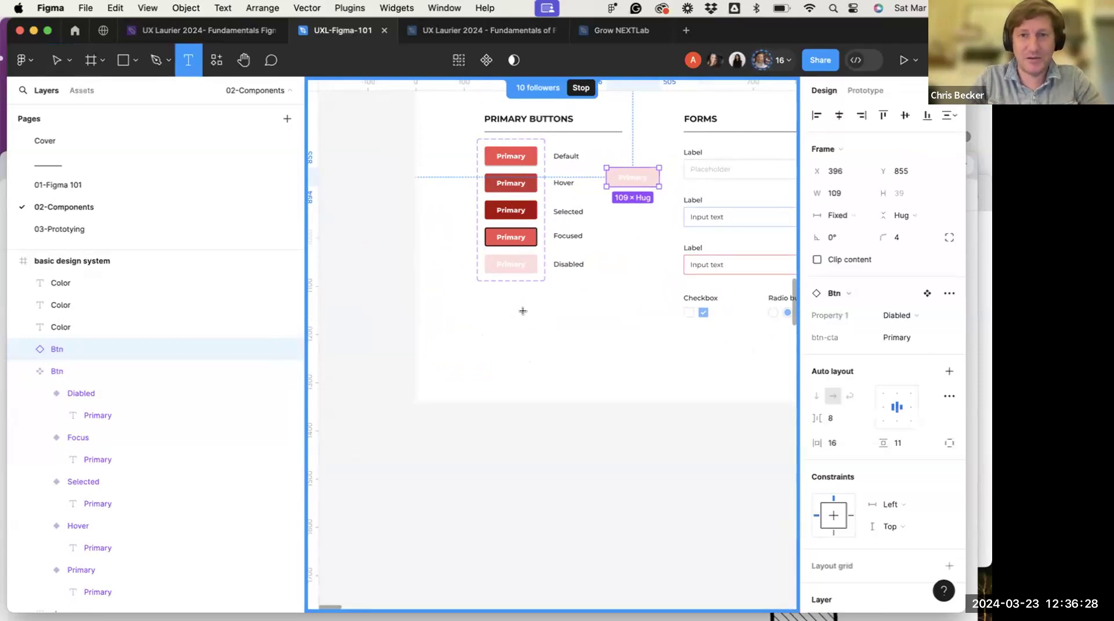
left_click(524, 313)
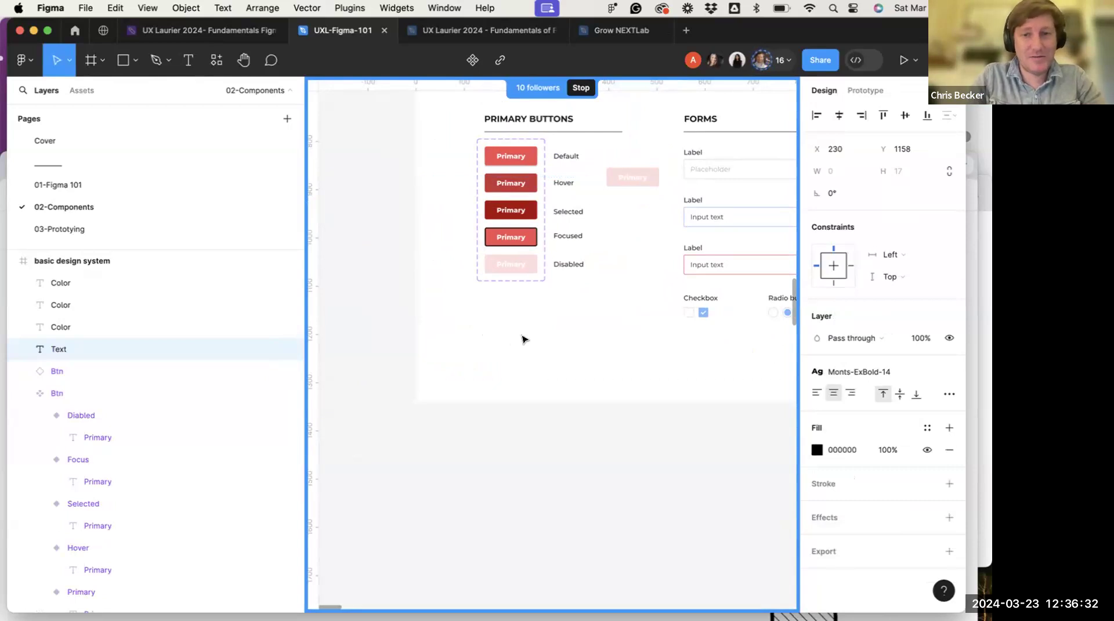
type("Seconc")
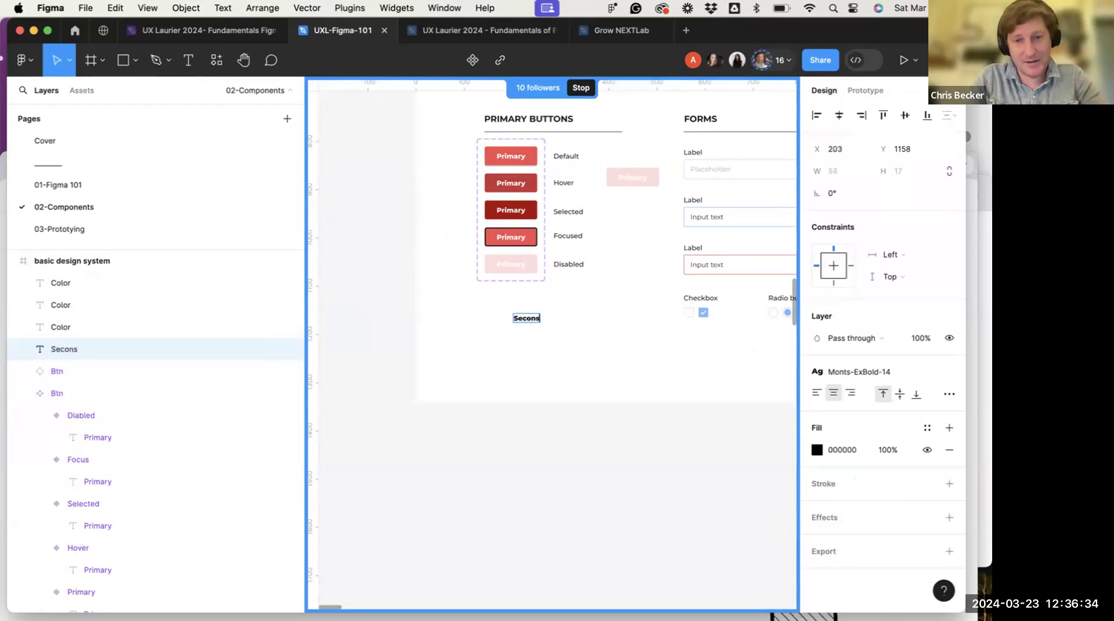
type("ary")
key("BackSpace")
key("BackSpace")
key("BackSpace")
key("BackSpace")
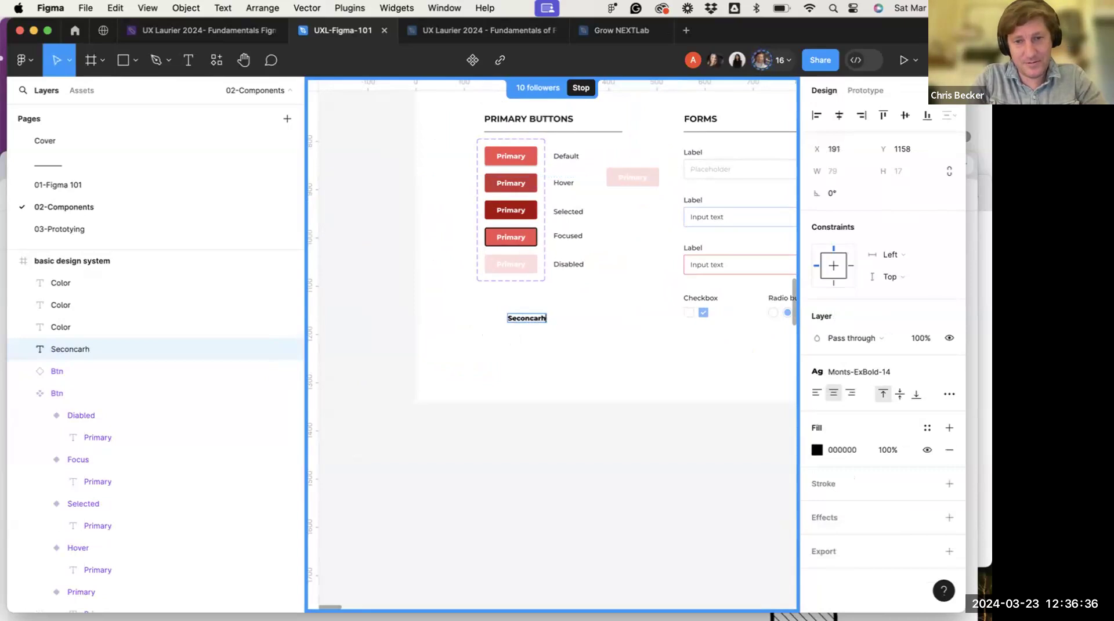
type("dary")
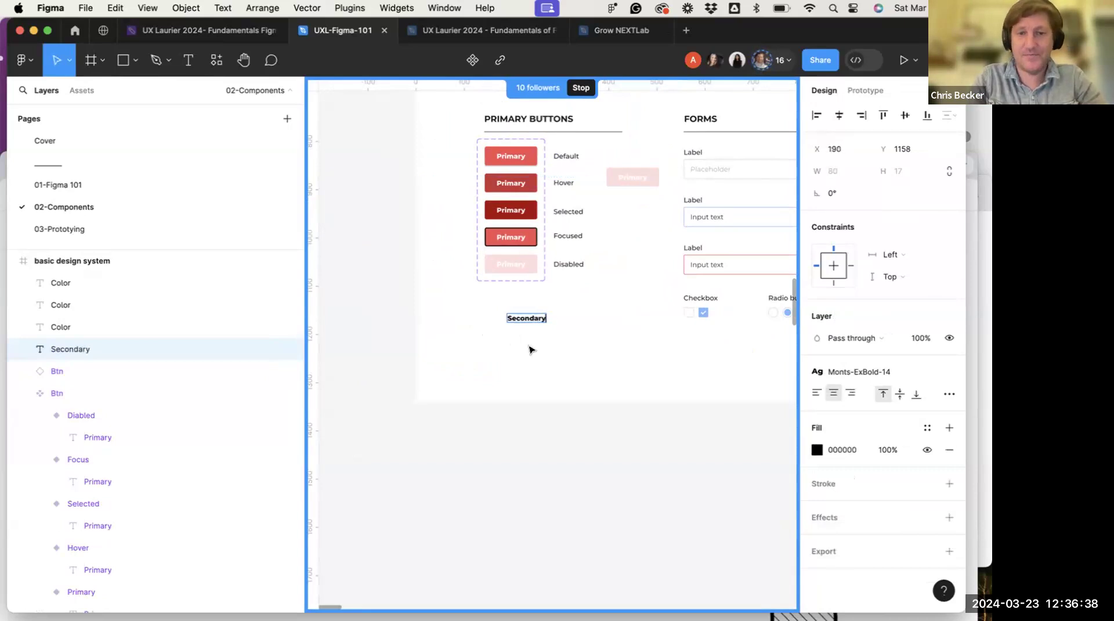
key("Escape")
left_click_drag(529, 321, 512, 325)
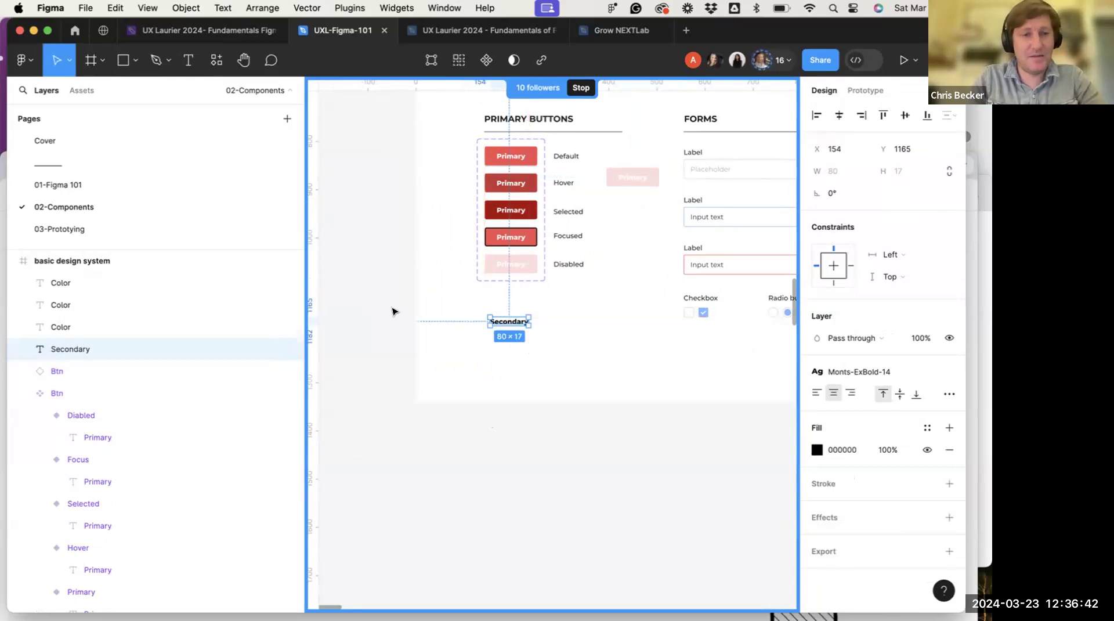
Wrap the Secondary text in an auto layout frame and widen the frame to about 140
mouse_move(220, 29)
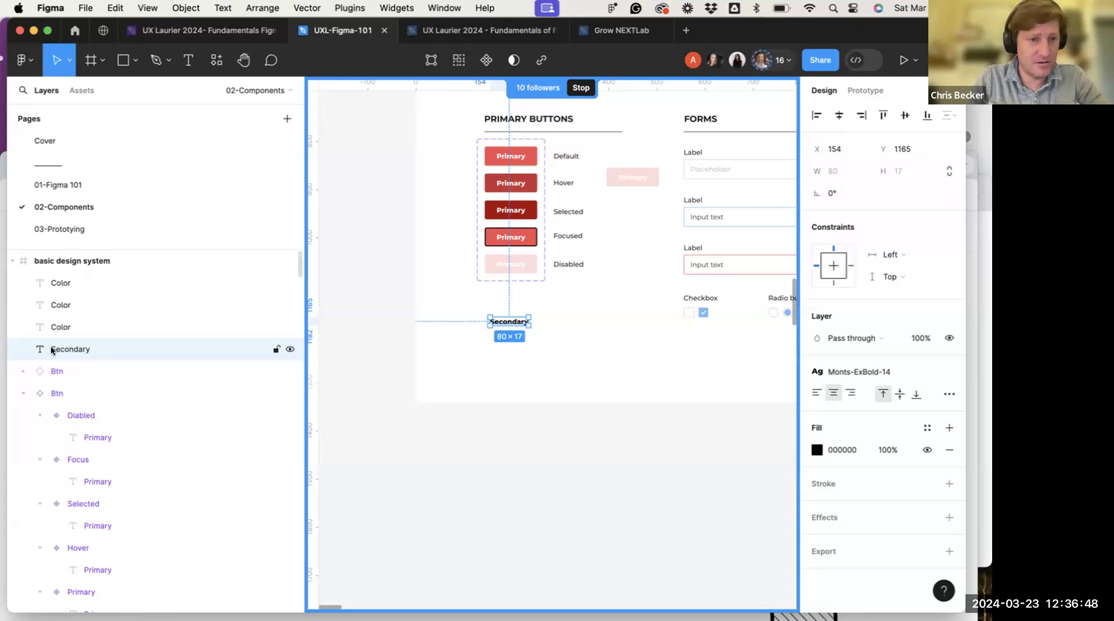
key("shift+a")
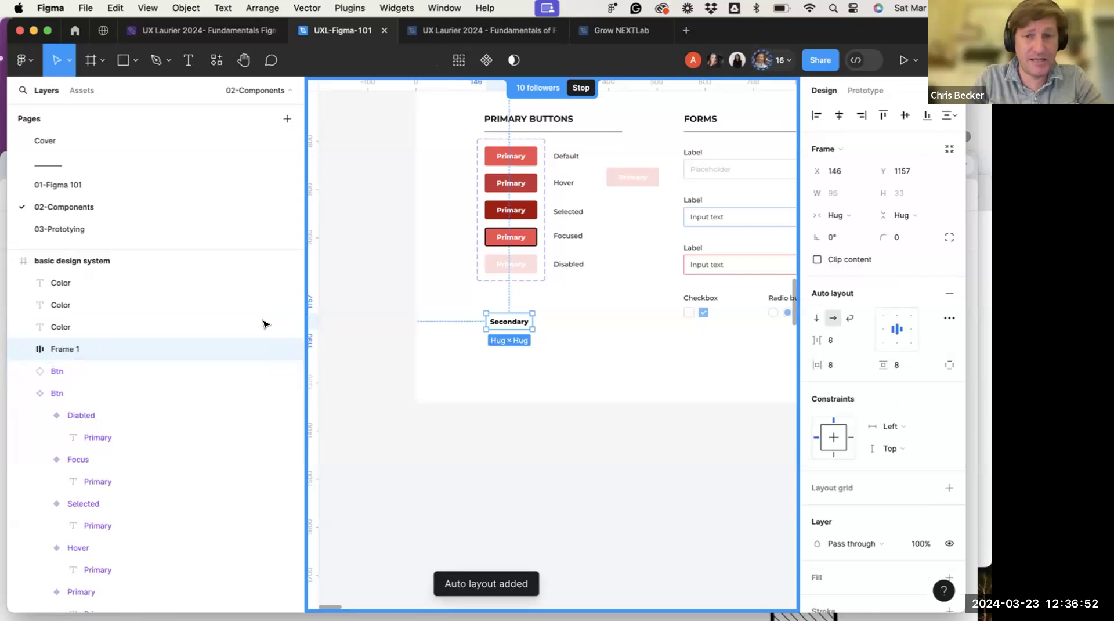
left_click_drag(540, 322, 554, 322)
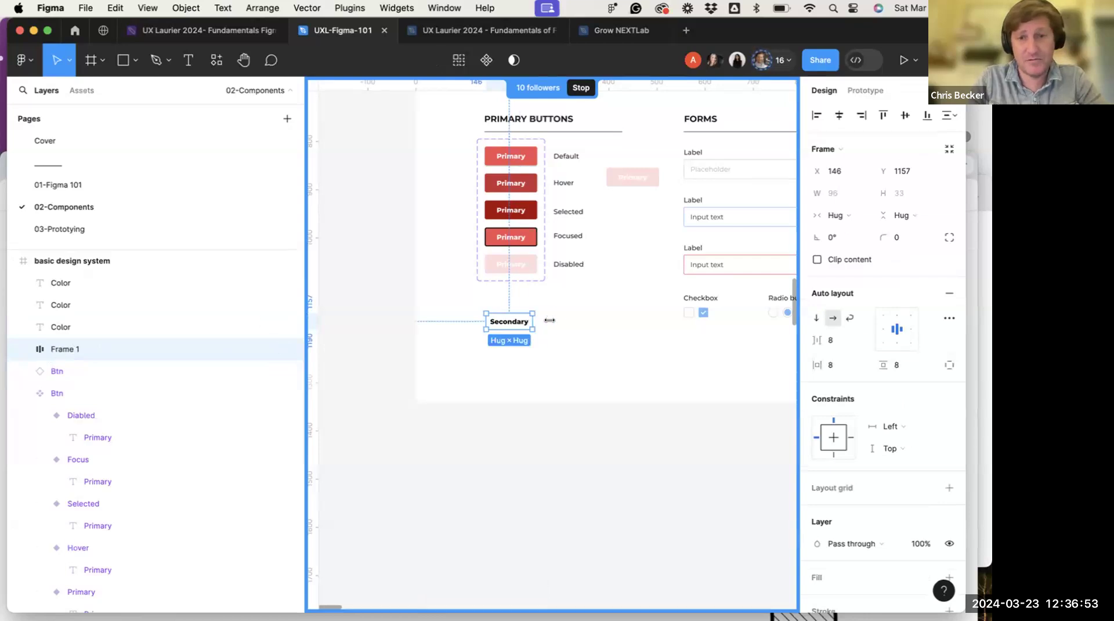
Set the horizontal resizing of the Secondary text inside the auto layout frame to Fill container
double_click(516, 325)
left_click(841, 193)
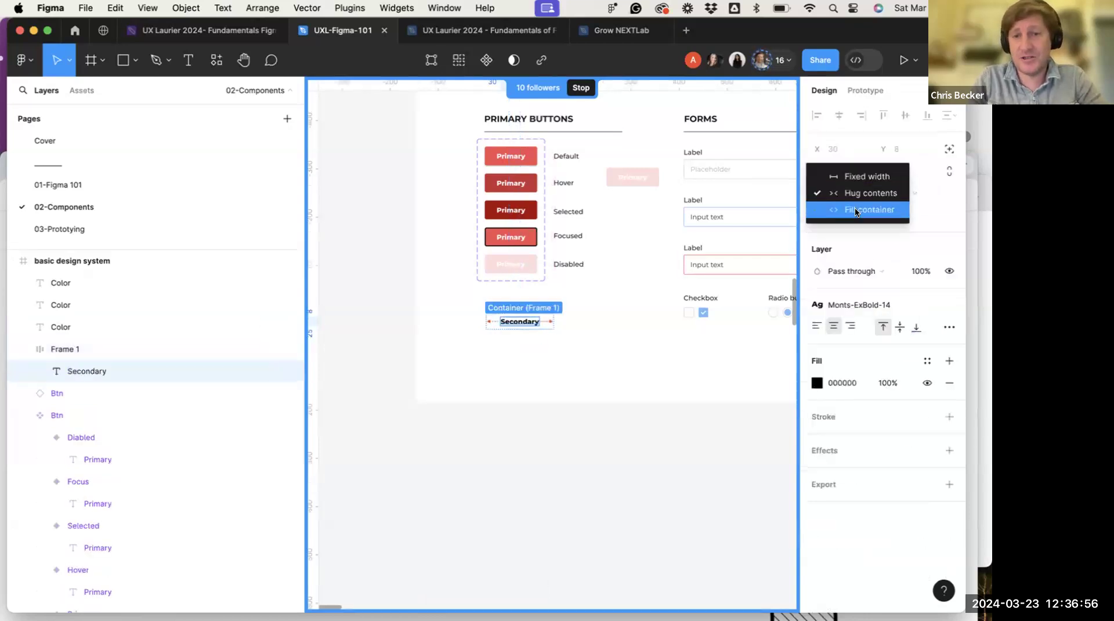
left_click(855, 210)
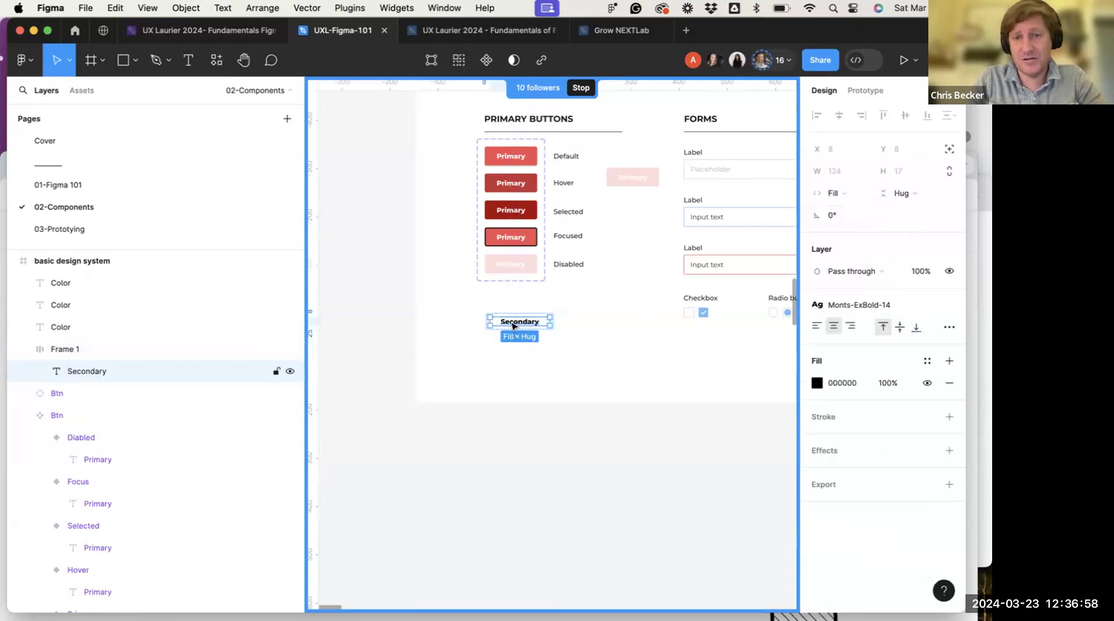
Rename the auto layout frame around the Secondary text as btn-secondary
scroll(511, 323, "up", 5)
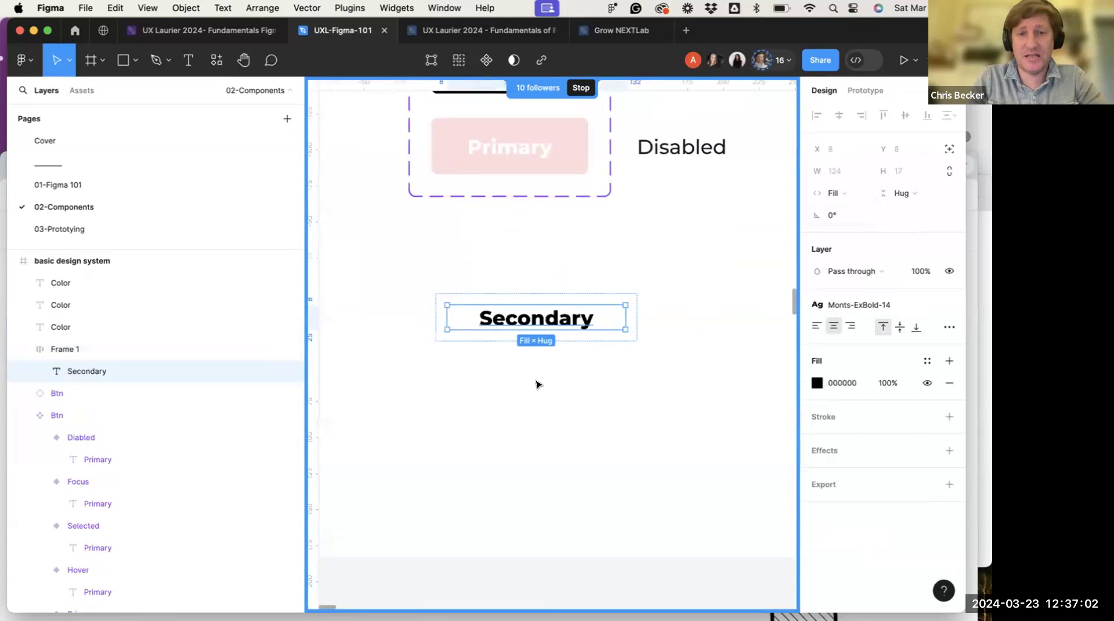
key("Escape")
scroll(650, 265, "down", 2)
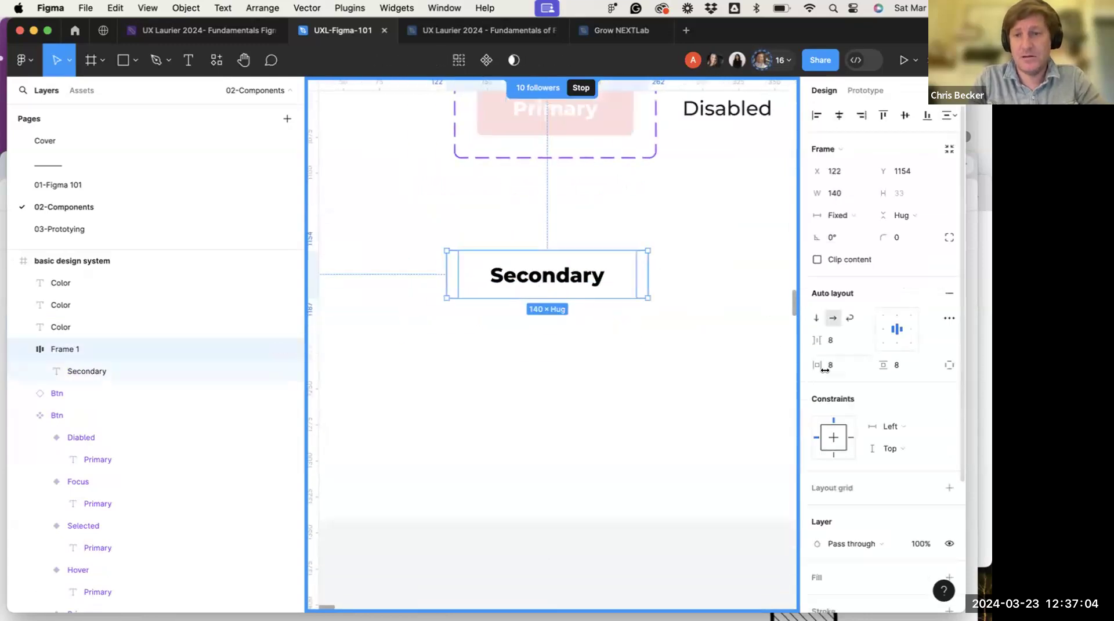
scroll(825, 369, "down", 5)
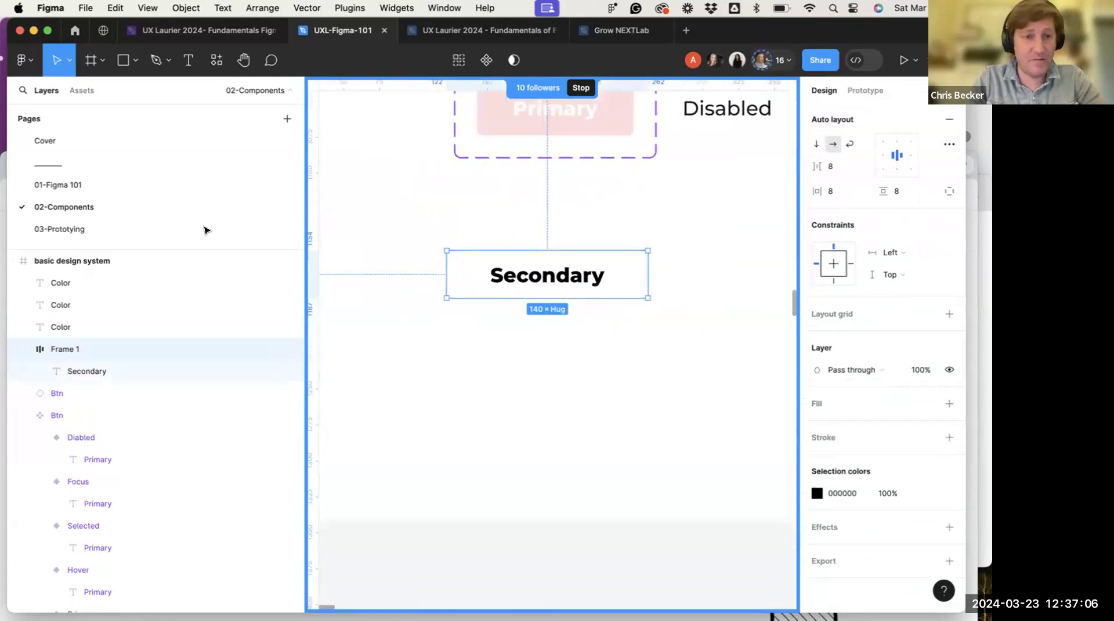
double_click(62, 348)
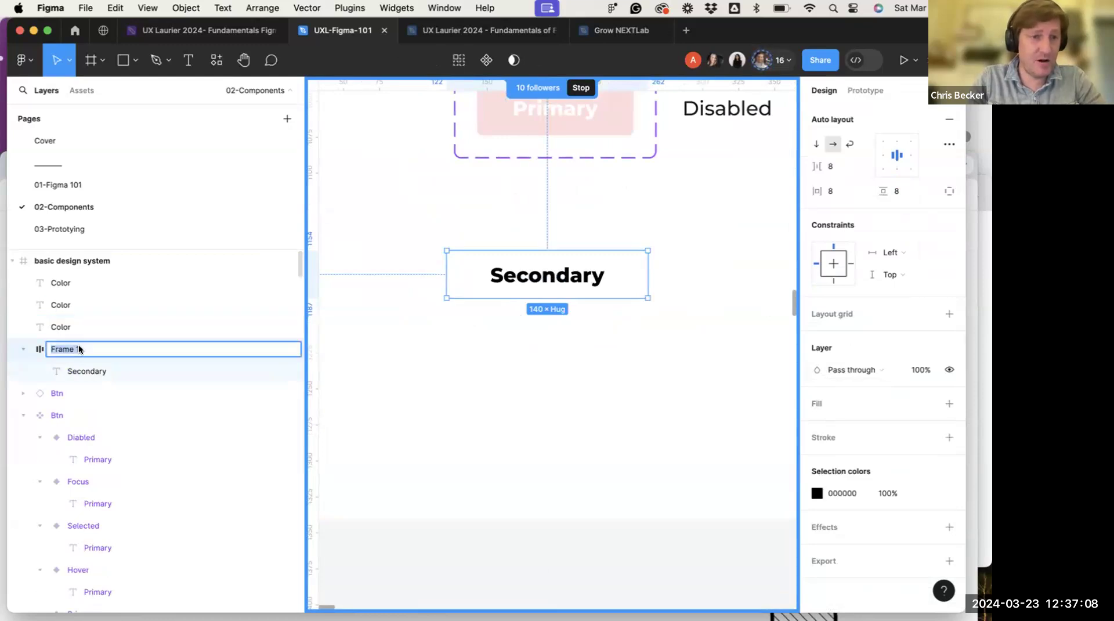
type("bt")
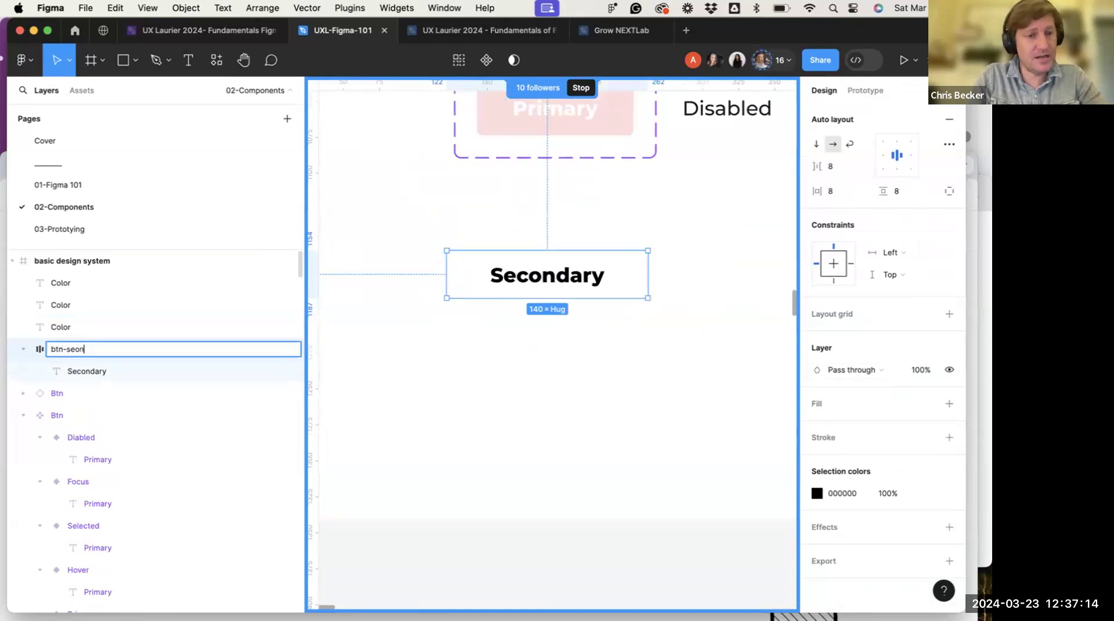
type("n-secondaruy")
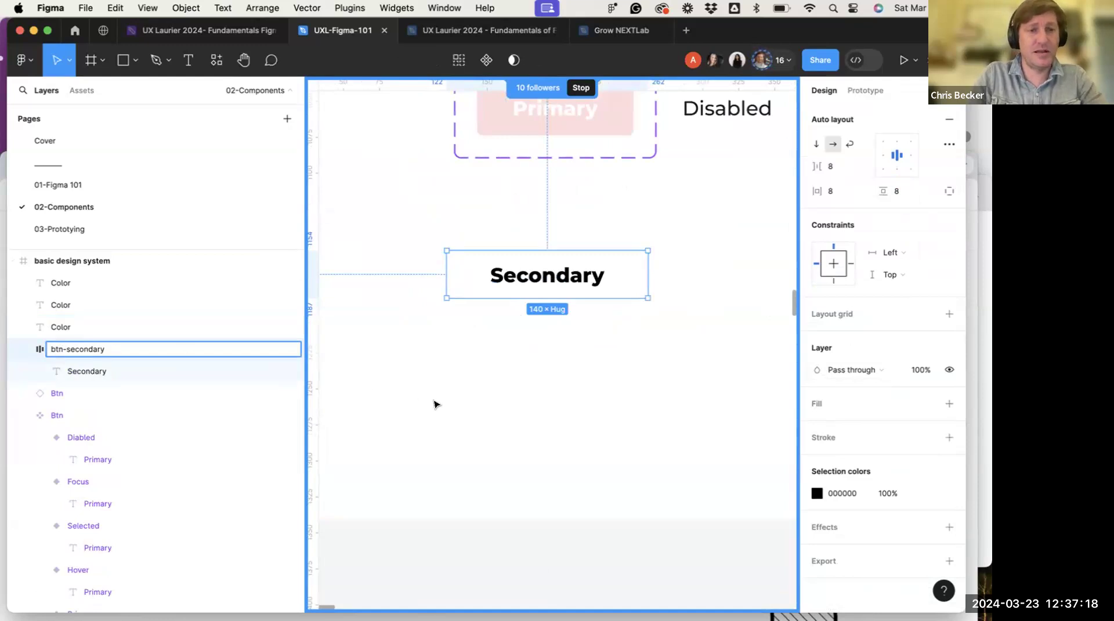
left_click(435, 402)
Add a black 000000 inside stroke of weight 1 to the btn-secondary frame
left_click(528, 283)
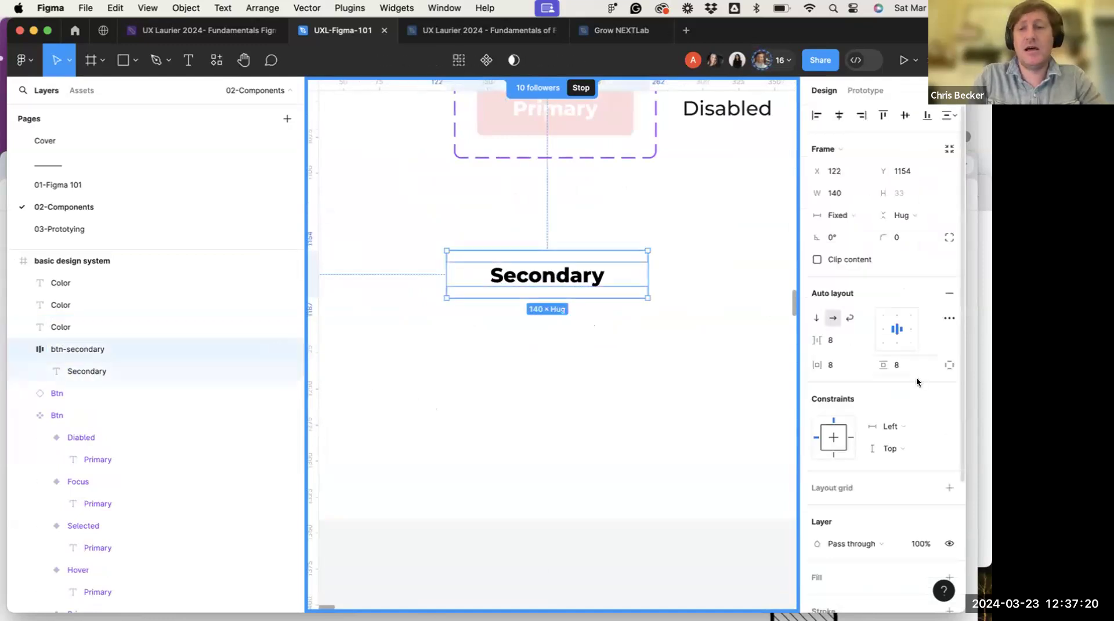
scroll(897, 347, "down", 5)
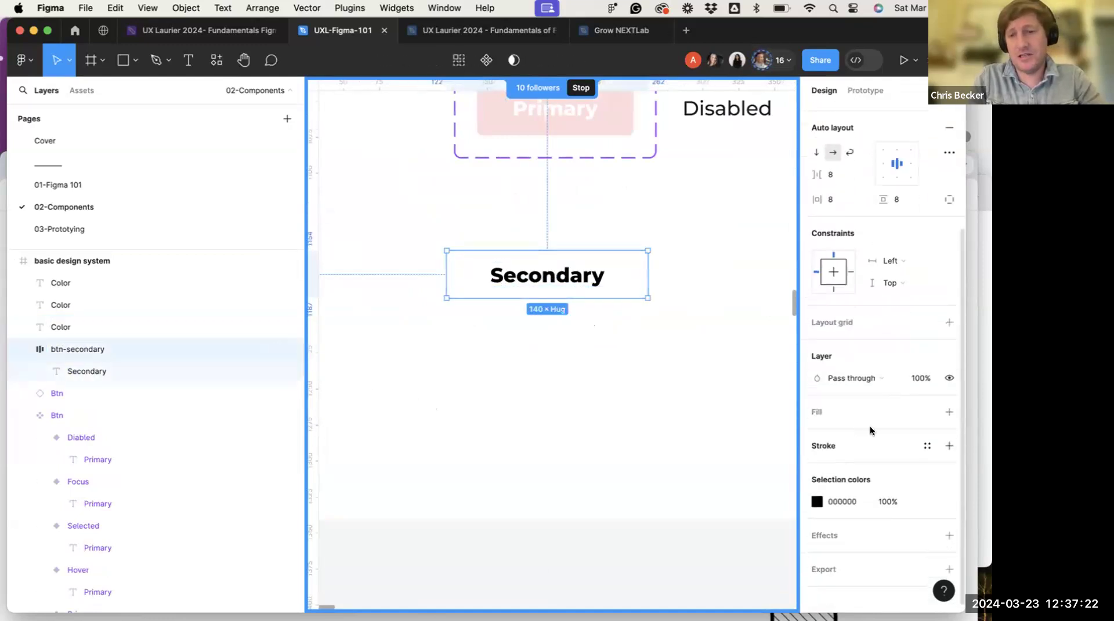
left_click(943, 448)
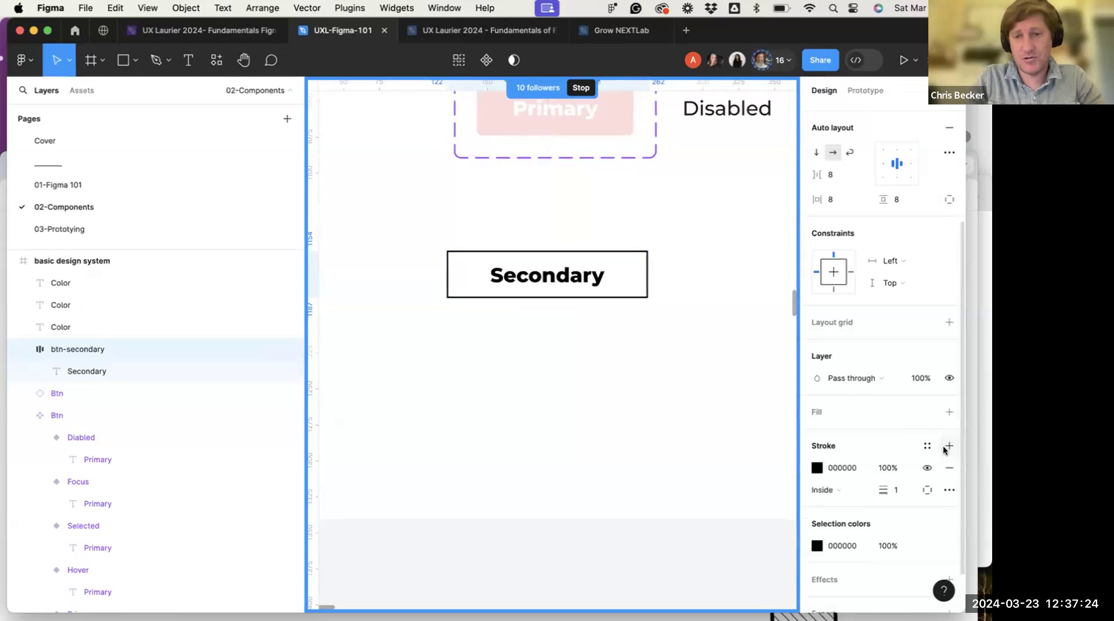
Try a corner radius of 8 on the btn-secondary frame, and set it to 4
scroll(893, 326, "up", 5)
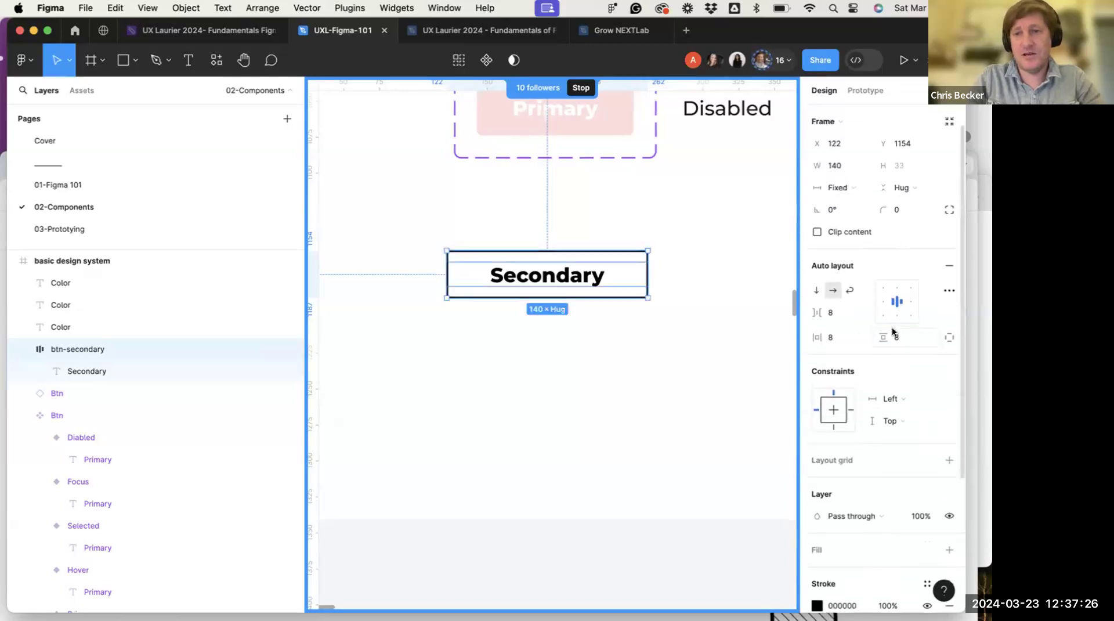
left_click(900, 207)
type("8")
key("Return")
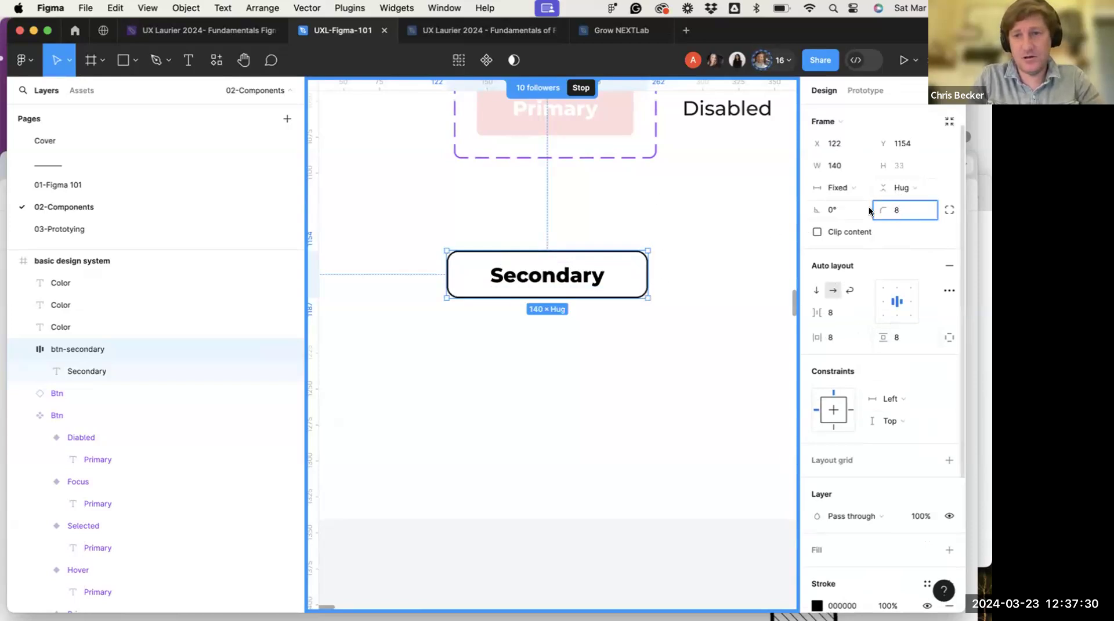
type("4")
key("Return")
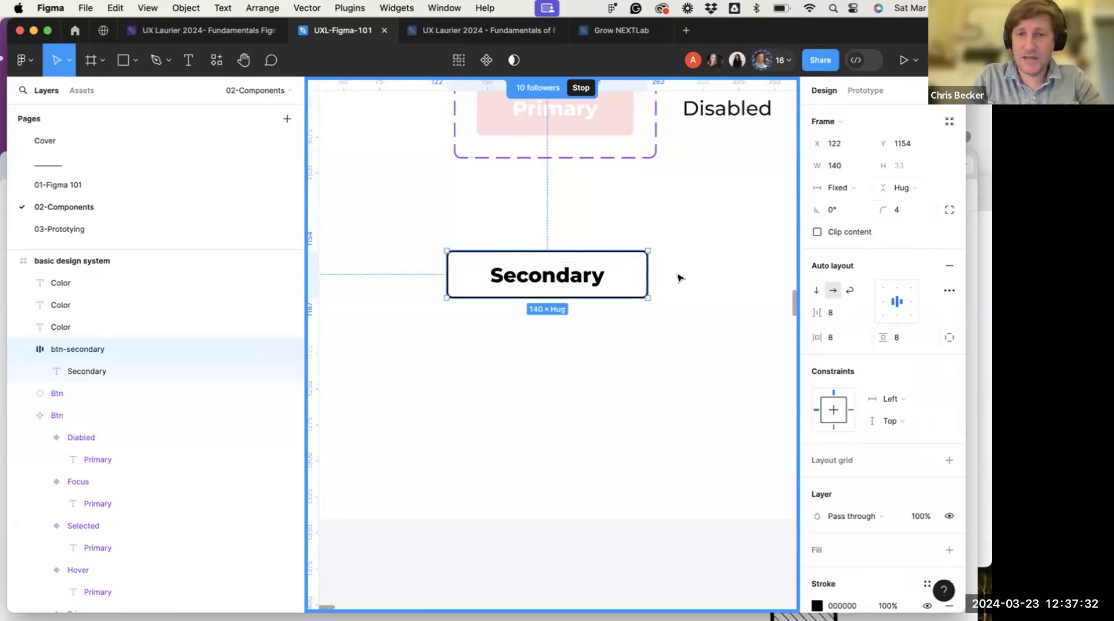
Apply the salmon-F3E4E library color style to the btn-secondary frame's stroke
scroll(824, 406, "down", 5)
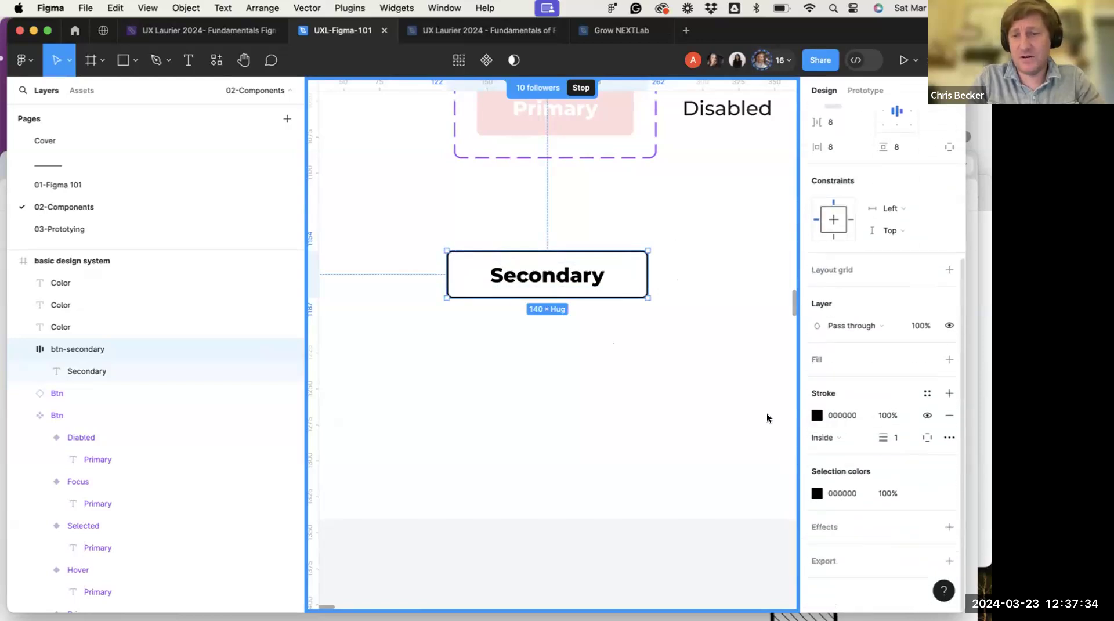
left_click(818, 415)
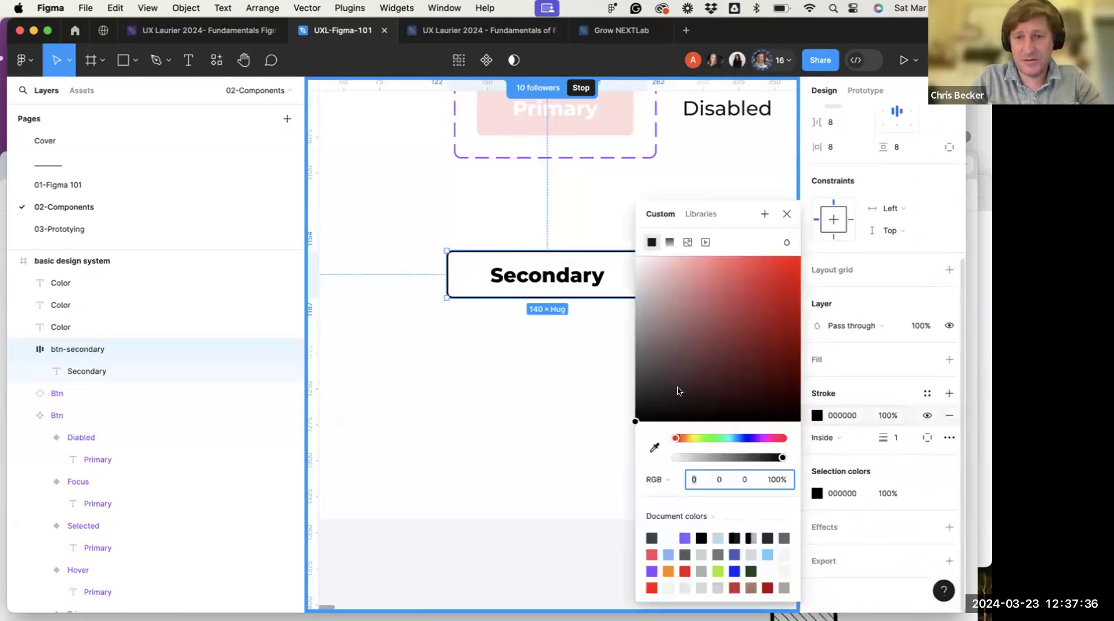
left_click(700, 213)
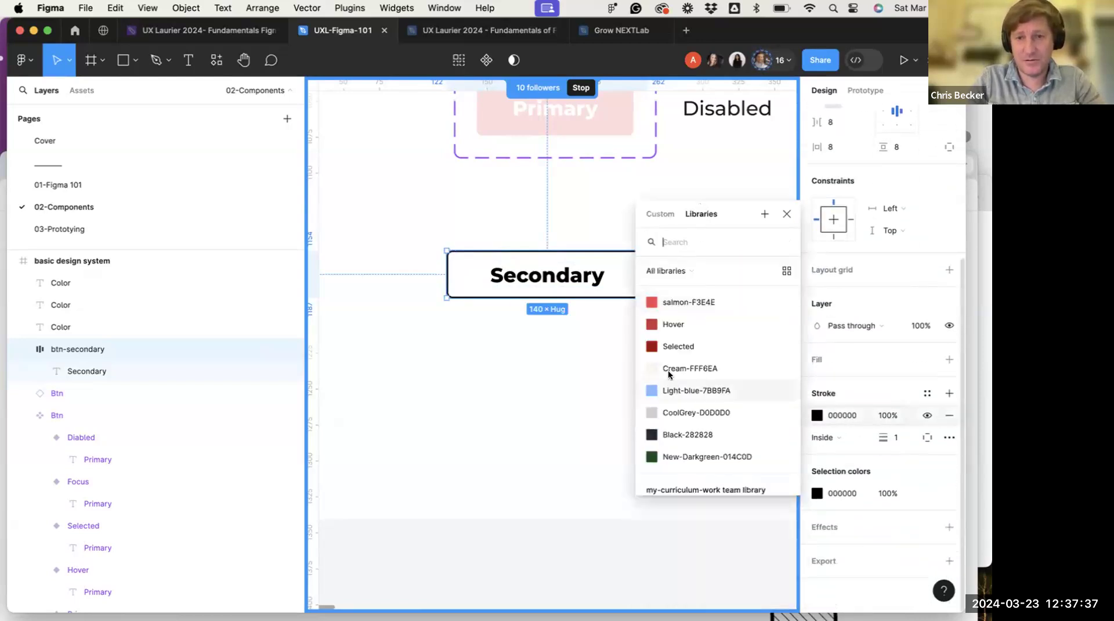
left_click(668, 301)
left_click(589, 305)
Try the CoolGrey-D0D0D0 library color style as the fill of the Secondary label text
left_click(579, 276)
left_click(579, 276)
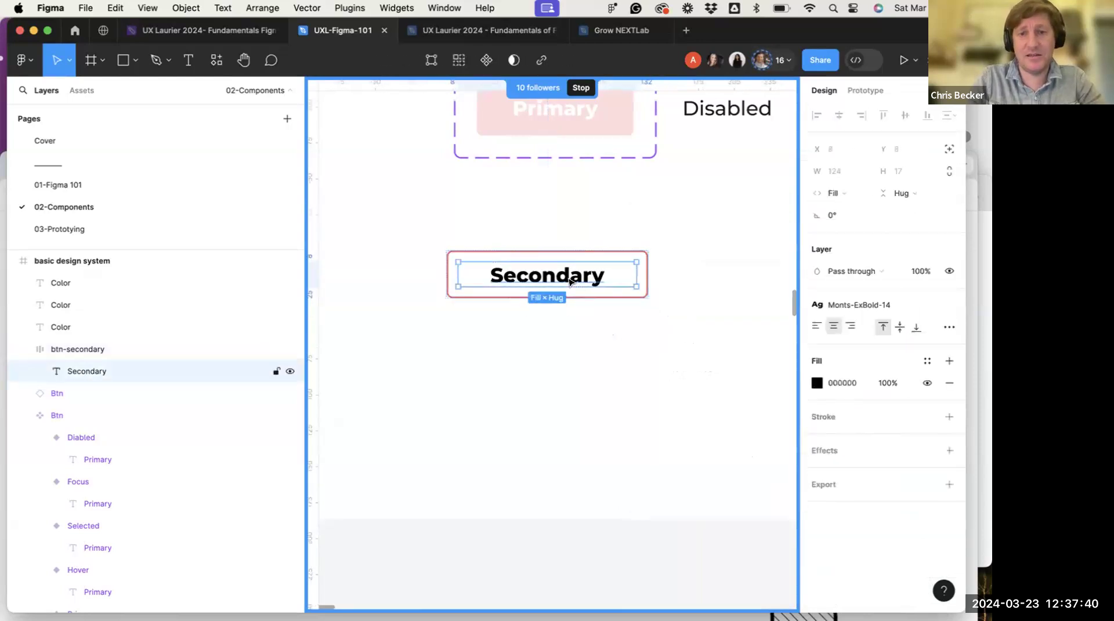
left_click(818, 383)
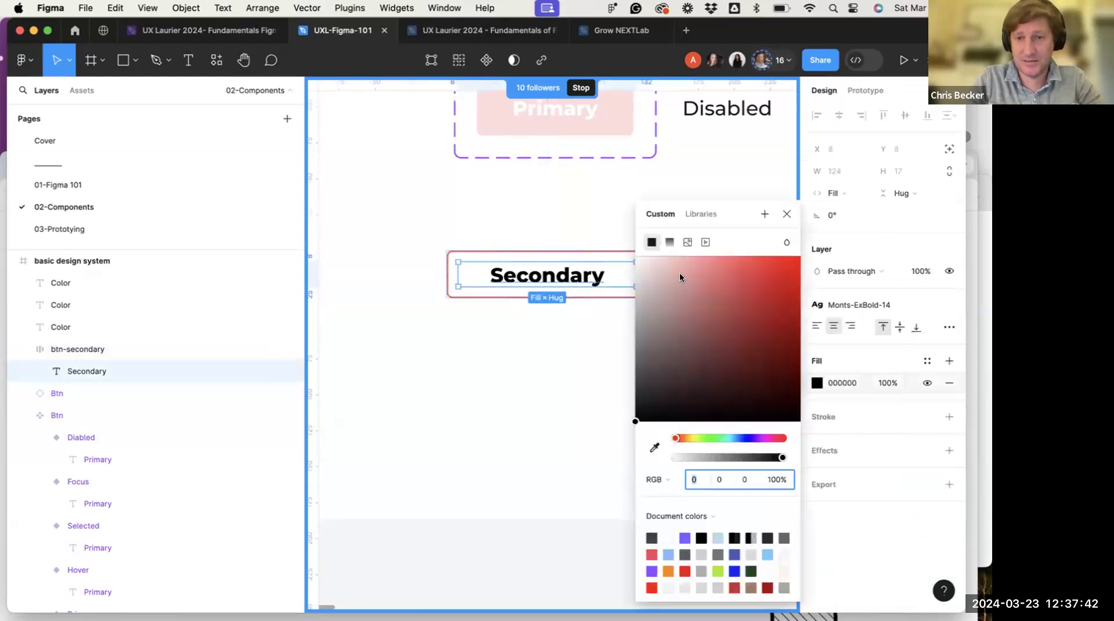
left_click(698, 214)
left_click(685, 346)
left_click(585, 368)
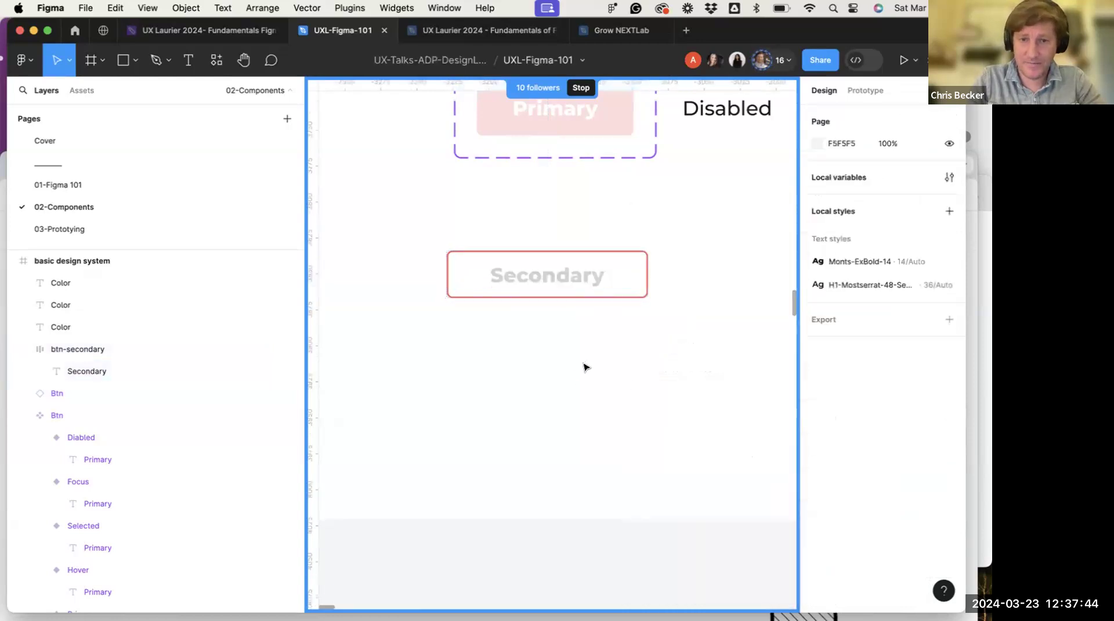
Apply the salmon-F3E4E library color style to the Secondary label text's fill
scroll(569, 377, "down", 2)
scroll(567, 377, "down", 2)
left_click(87, 371)
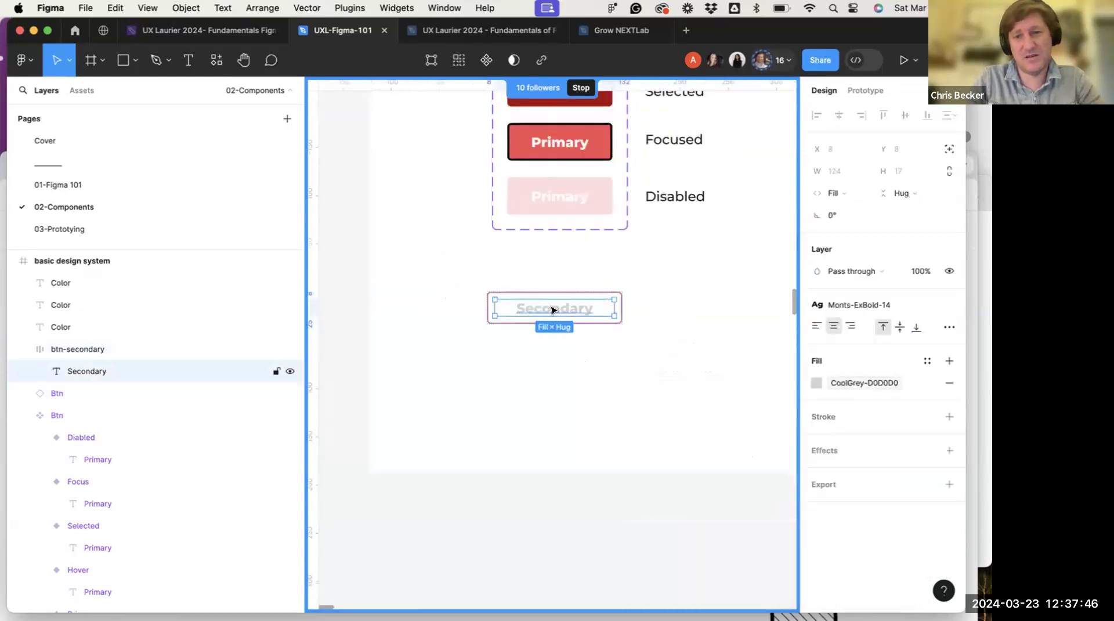
left_click(847, 383)
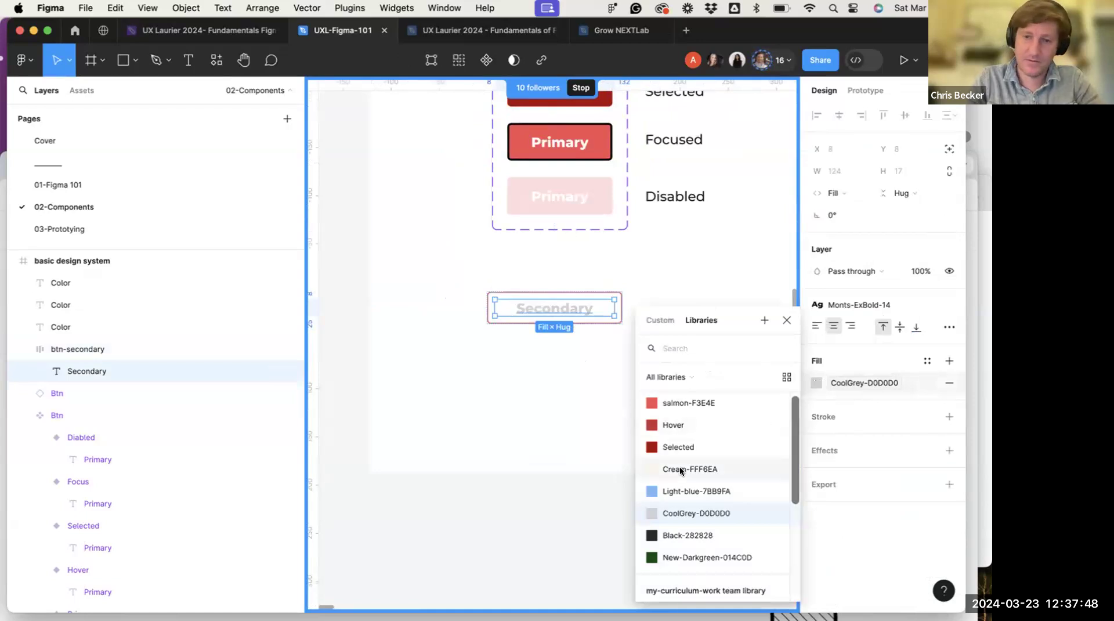
scroll(678, 468, "down", 2)
scroll(673, 422, "up", 2)
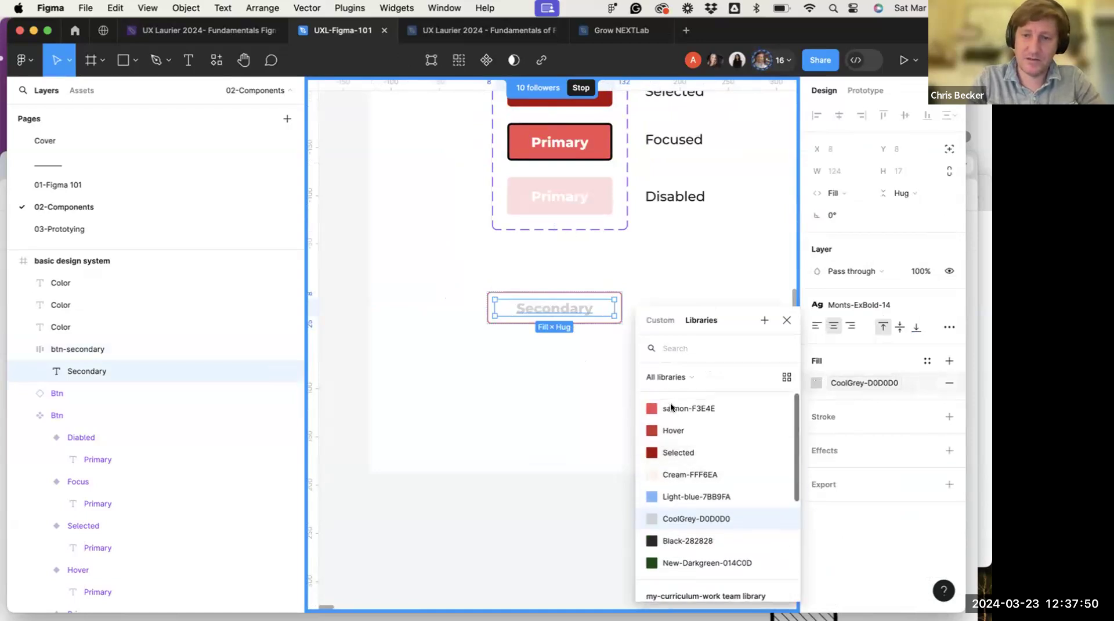
left_click(673, 414)
left_click(523, 368)
double_click(561, 308)
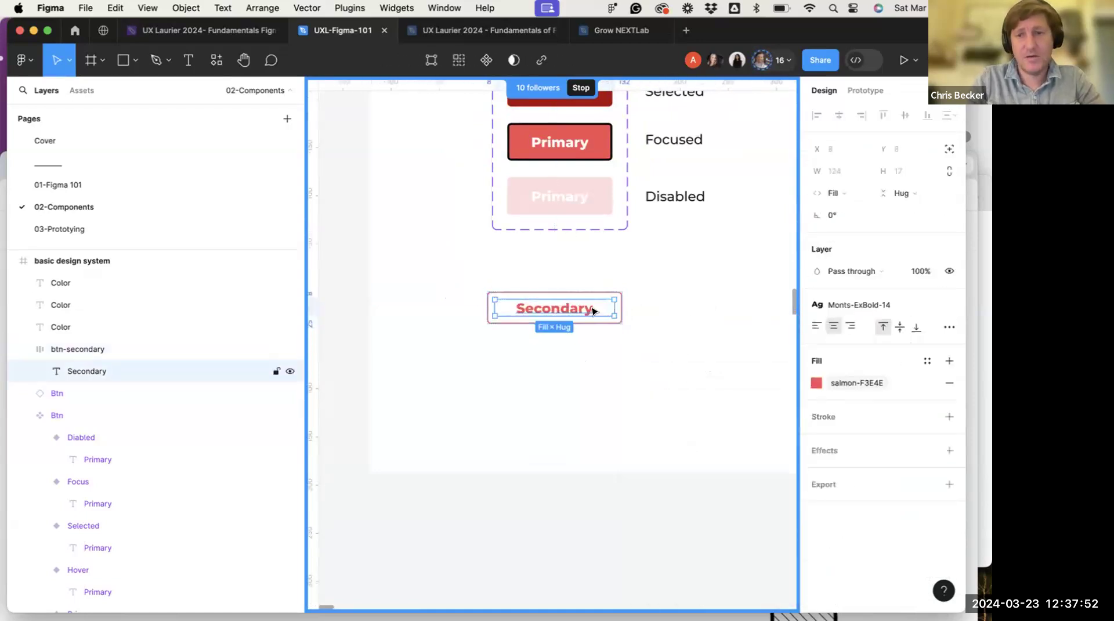
Detach the Secondary label from its text style and set its font weight to Medium and its size to 16
left_click(889, 302)
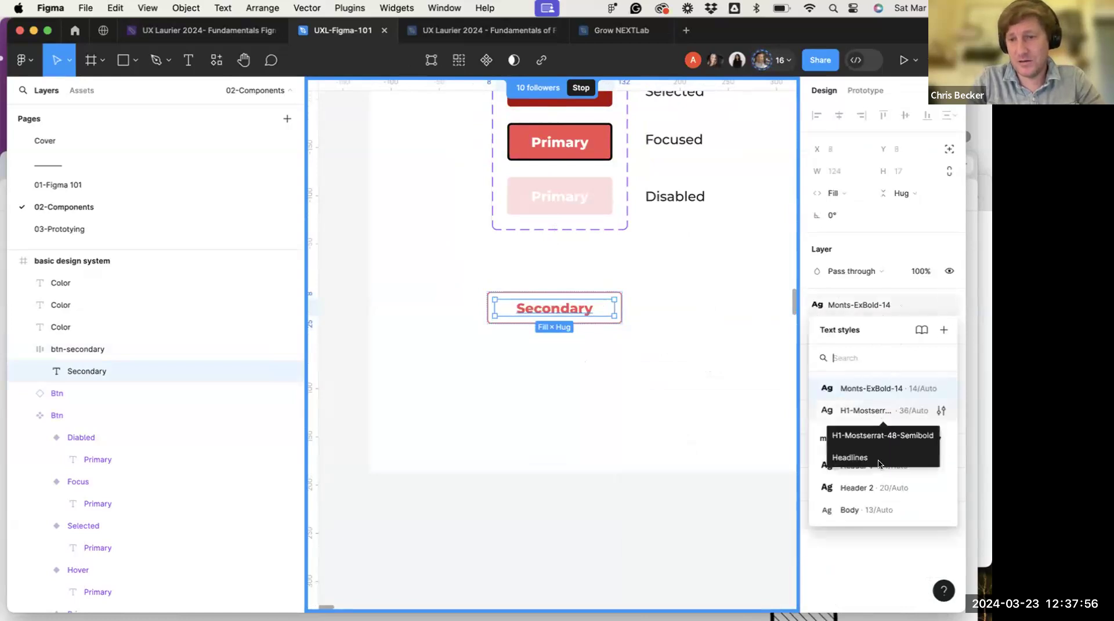
left_click(603, 364)
double_click(568, 316)
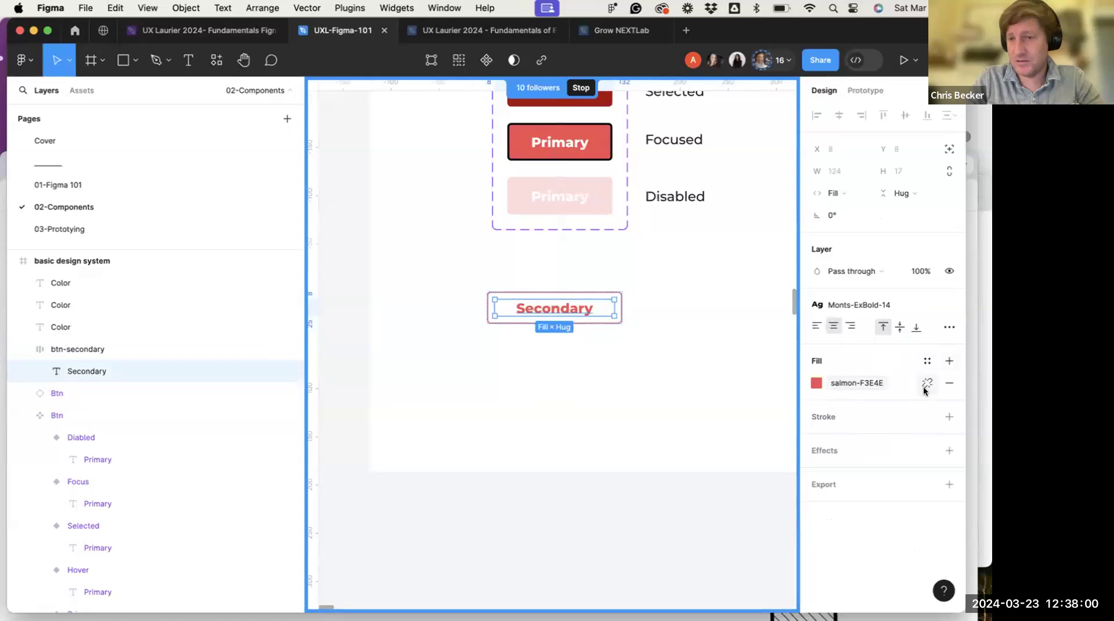
left_click(950, 304)
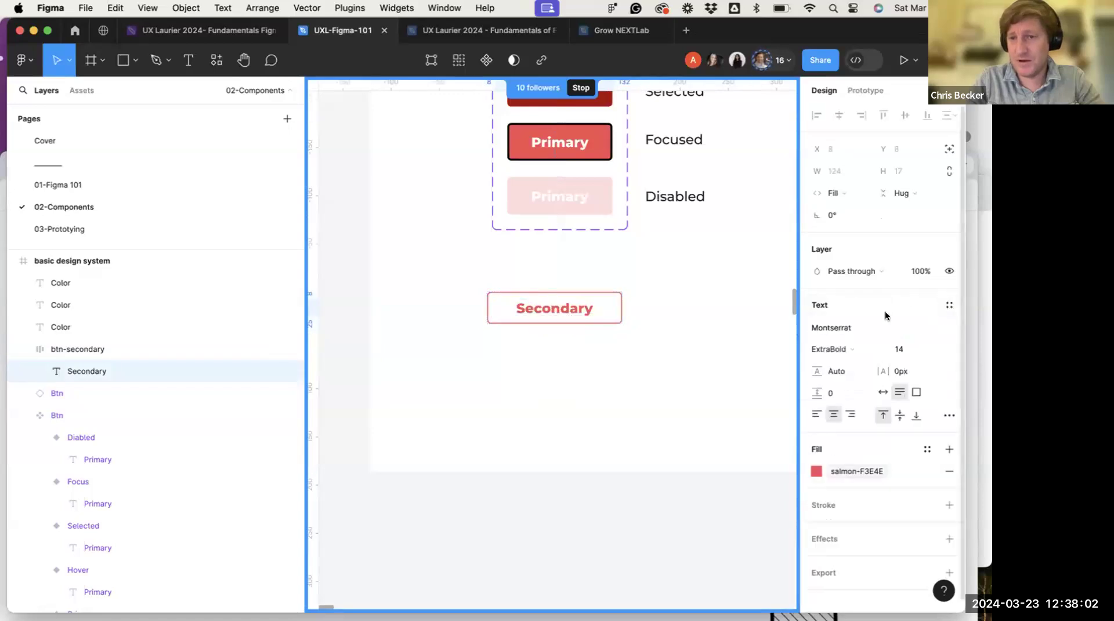
left_click(840, 349)
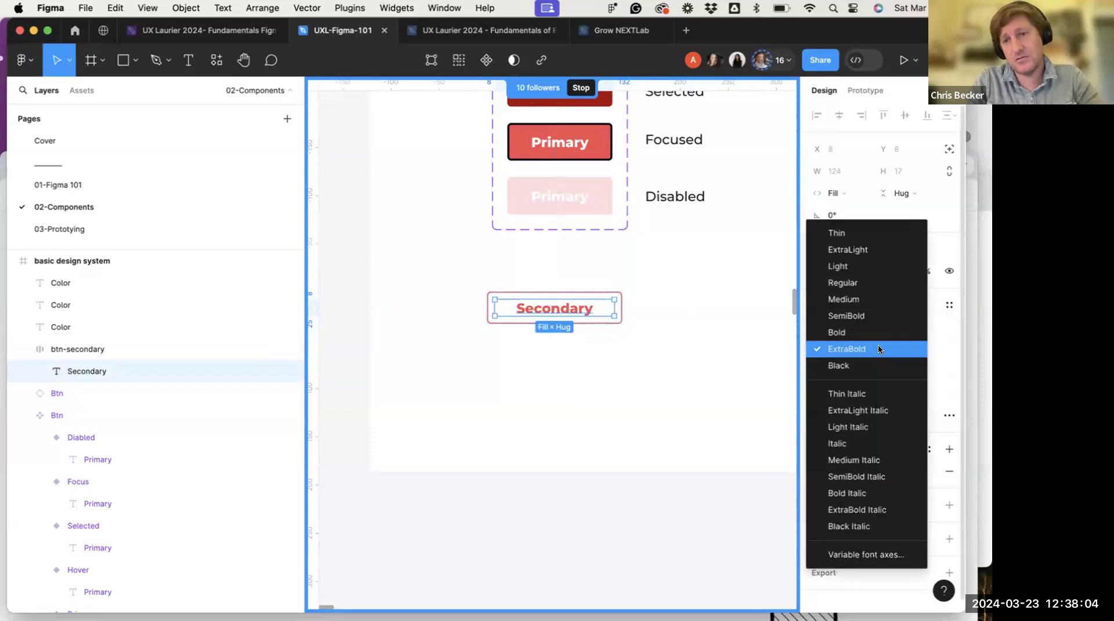
left_click(851, 298)
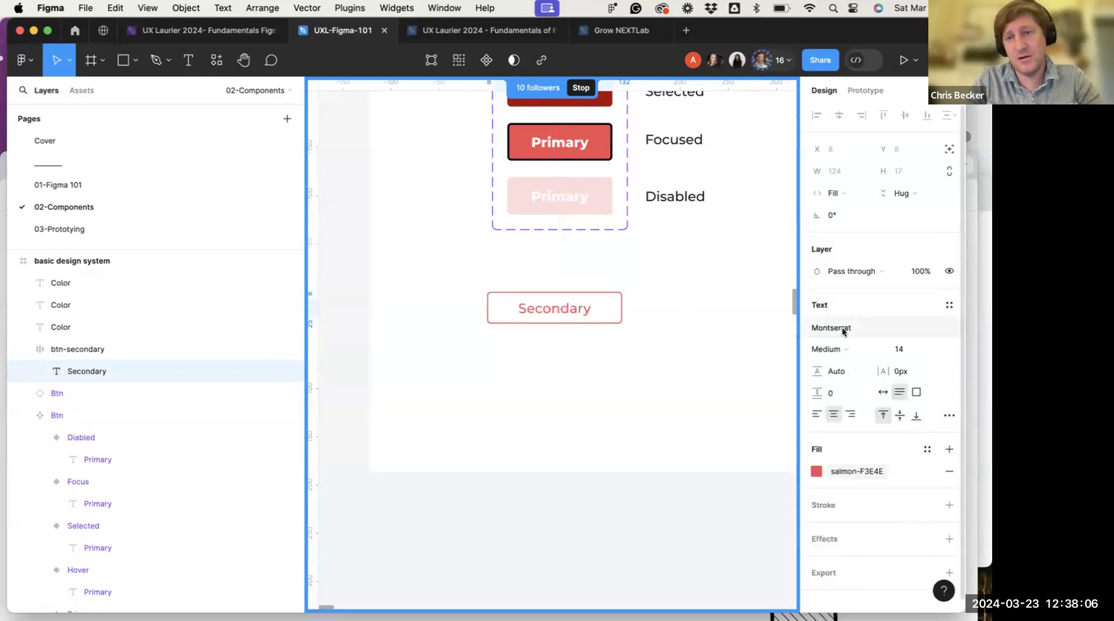
left_click(896, 348)
type("16")
key("Return")
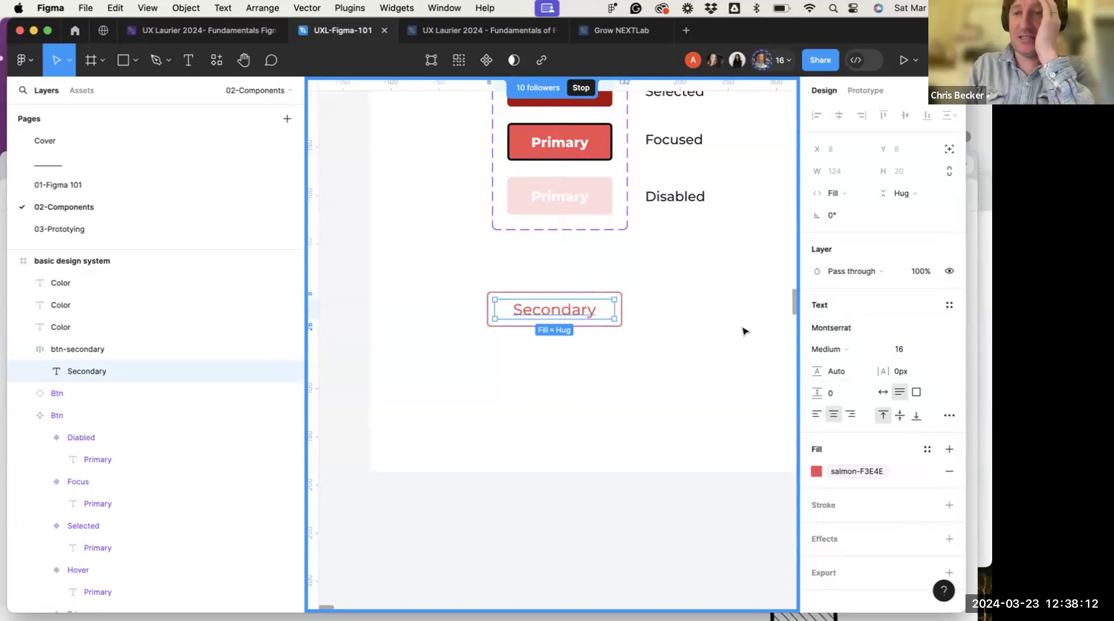
Save the Secondary label's formatting as a new text style named CTA-secondary-Mont-med-16
left_click(950, 304)
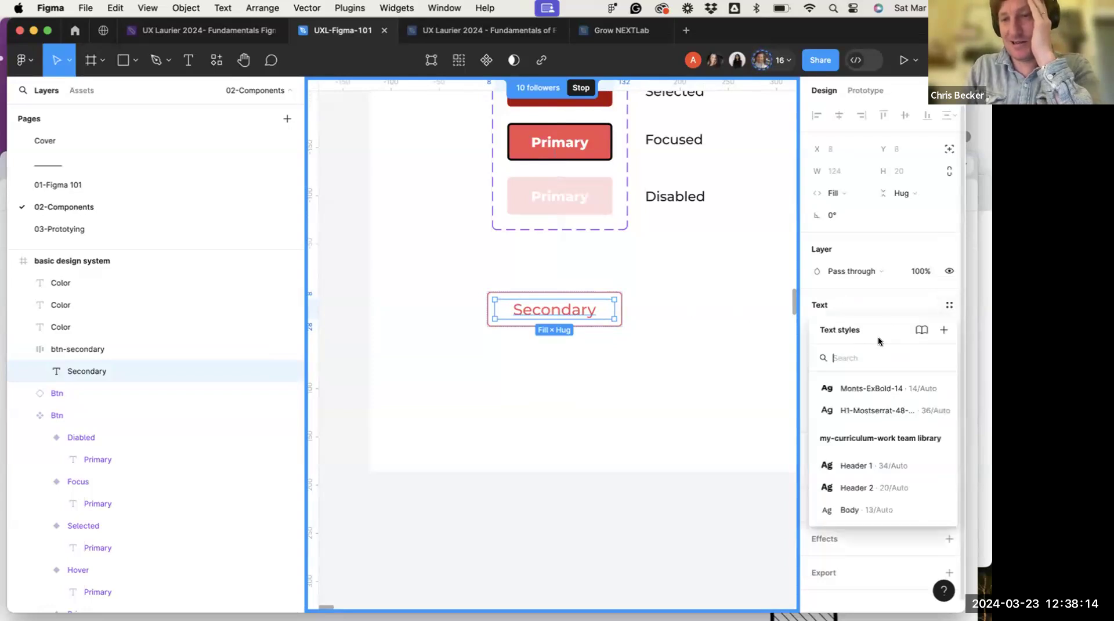
left_click(944, 330)
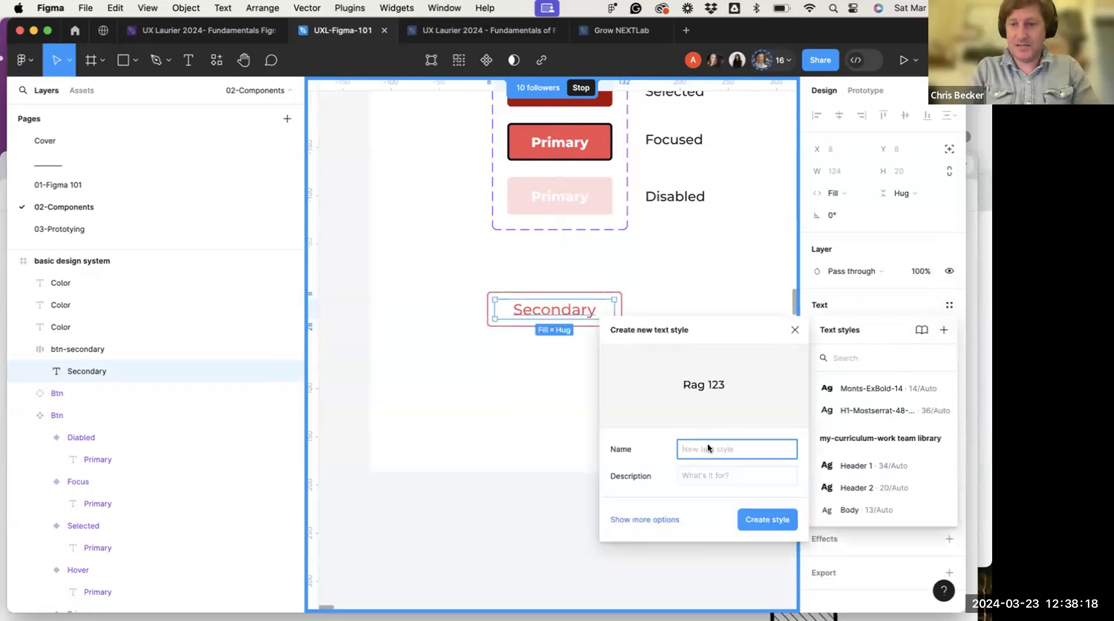
type("Seon")
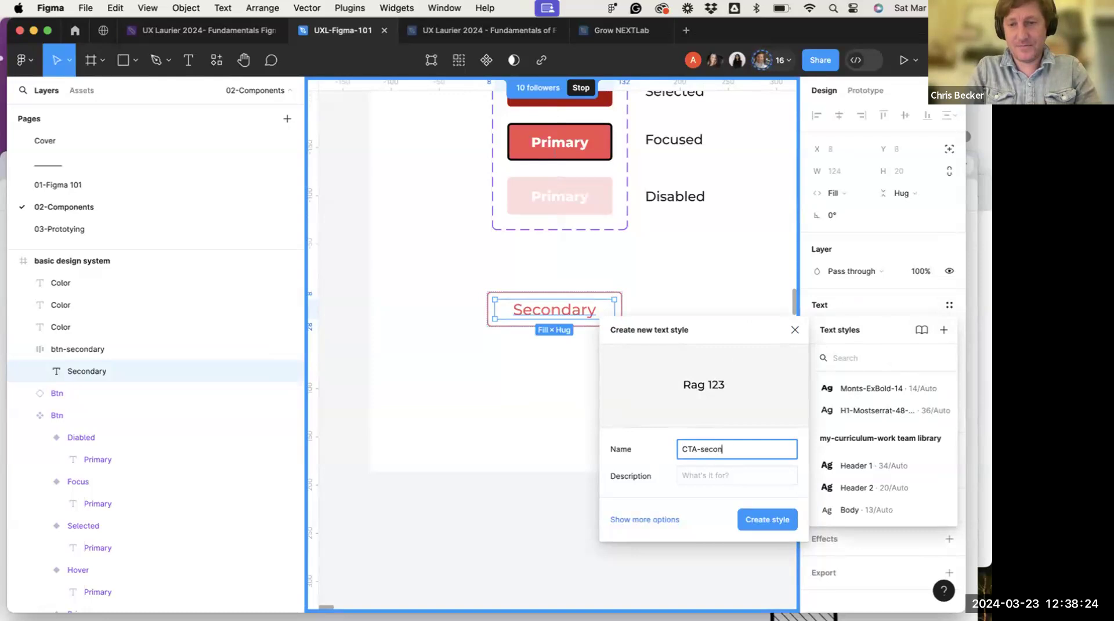
type("MO")
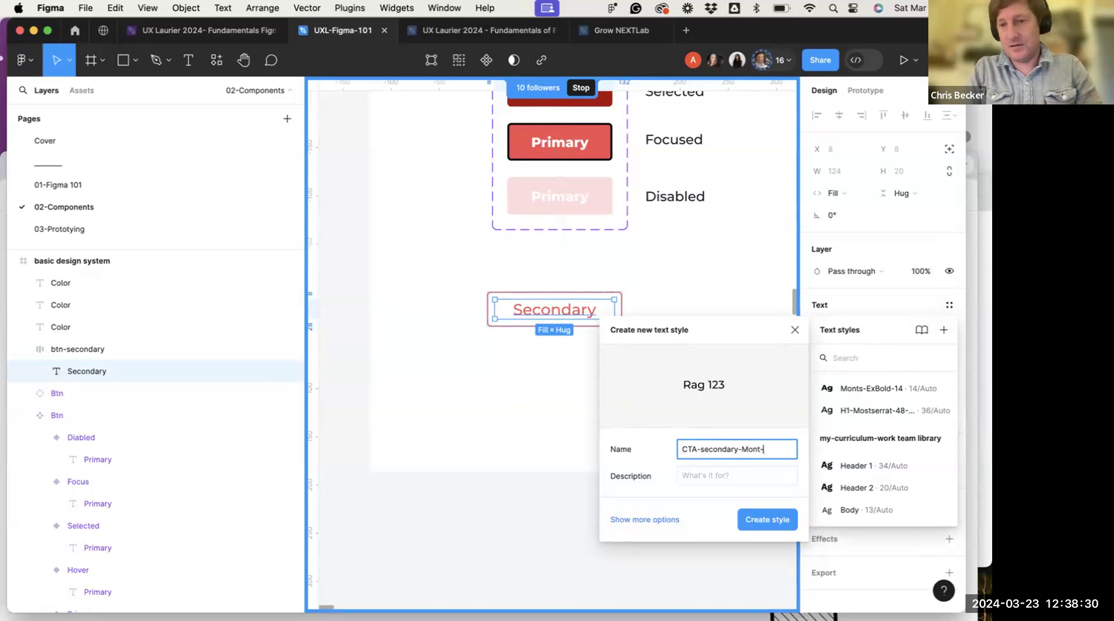
left_click_drag(776, 340, 603, 360)
left_click_drag(880, 330, 847, 479)
left_click(598, 472)
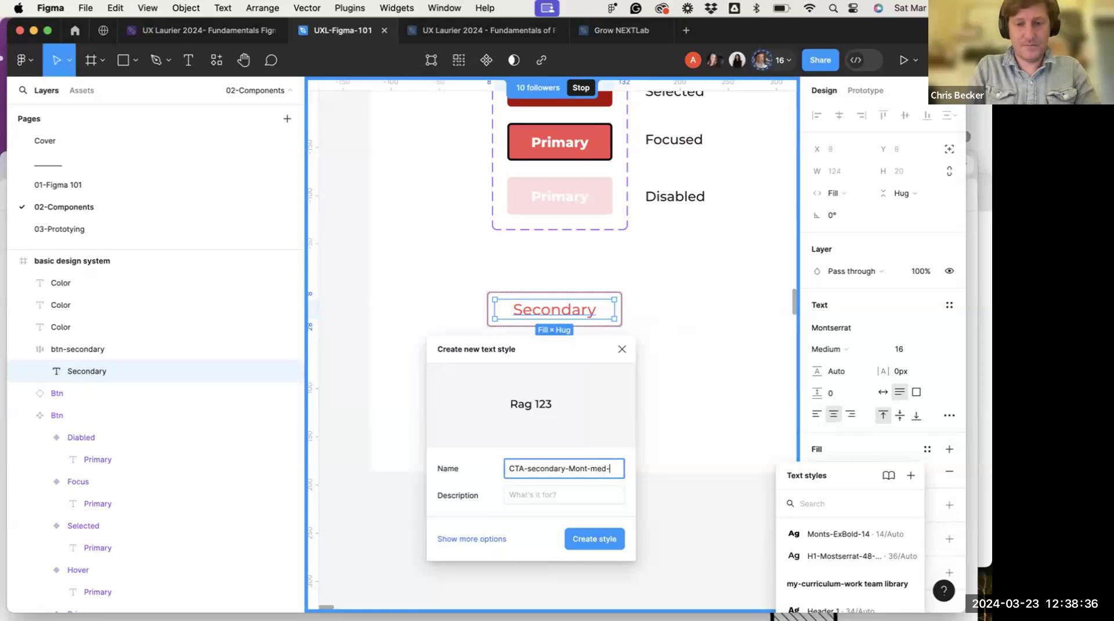
key("Return")
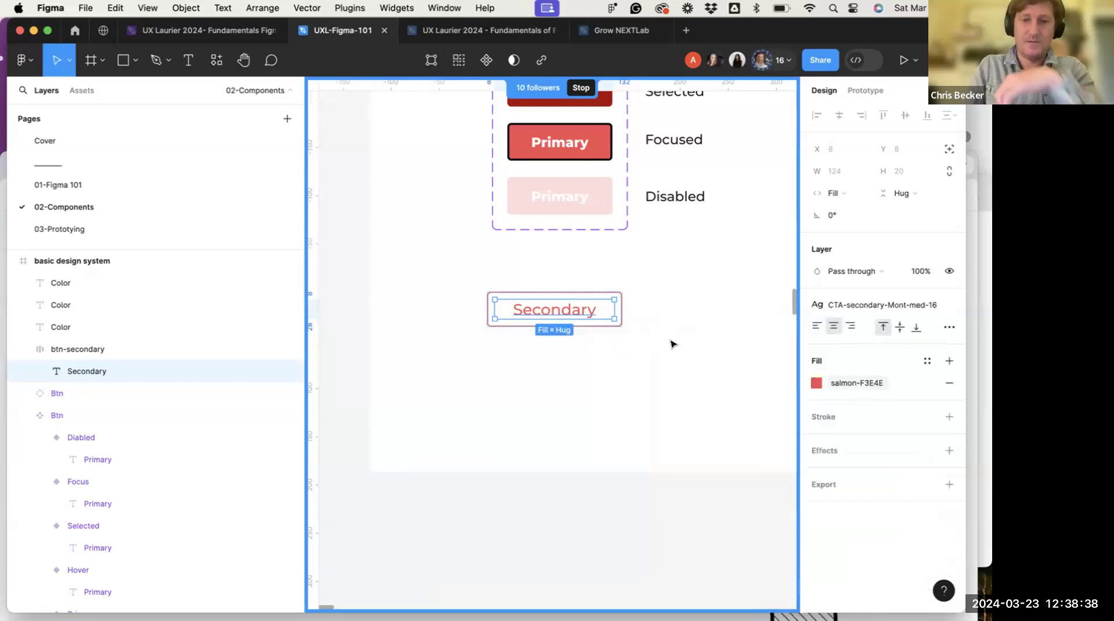
left_click(672, 343)
Place the btn-secondary frame at X 127, Y 1143 below the primary variants and resize it to 125 wide
left_click(570, 320)
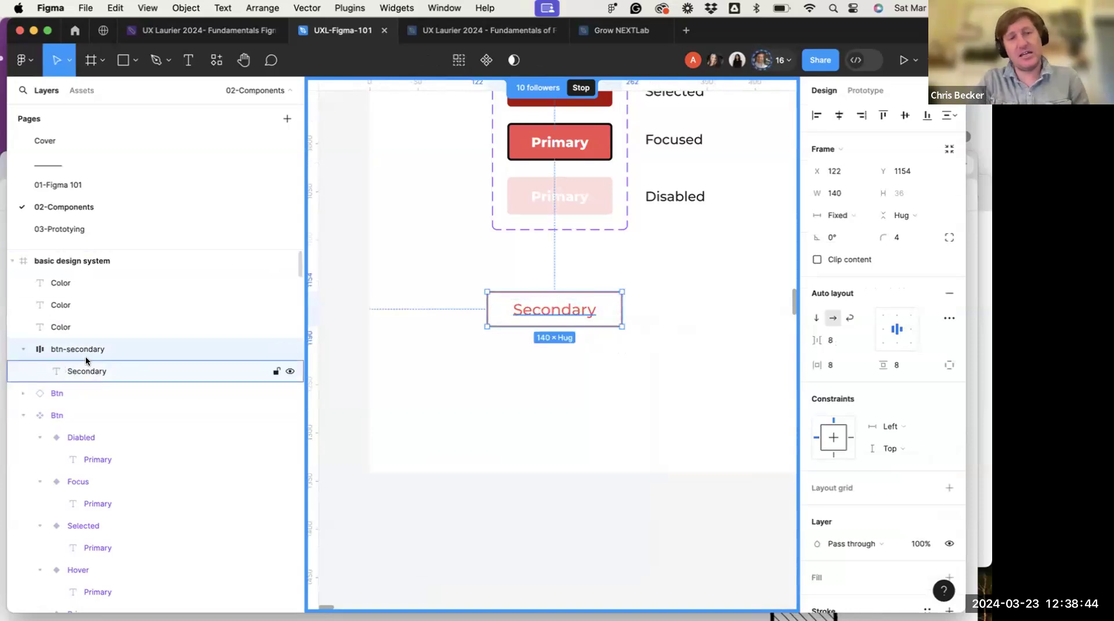
mouse_move(605, 311)
left_mouse_down()
mouse_move(614, 300)
mouse_move(579, 298)
mouse_move(606, 299)
left_mouse_up()
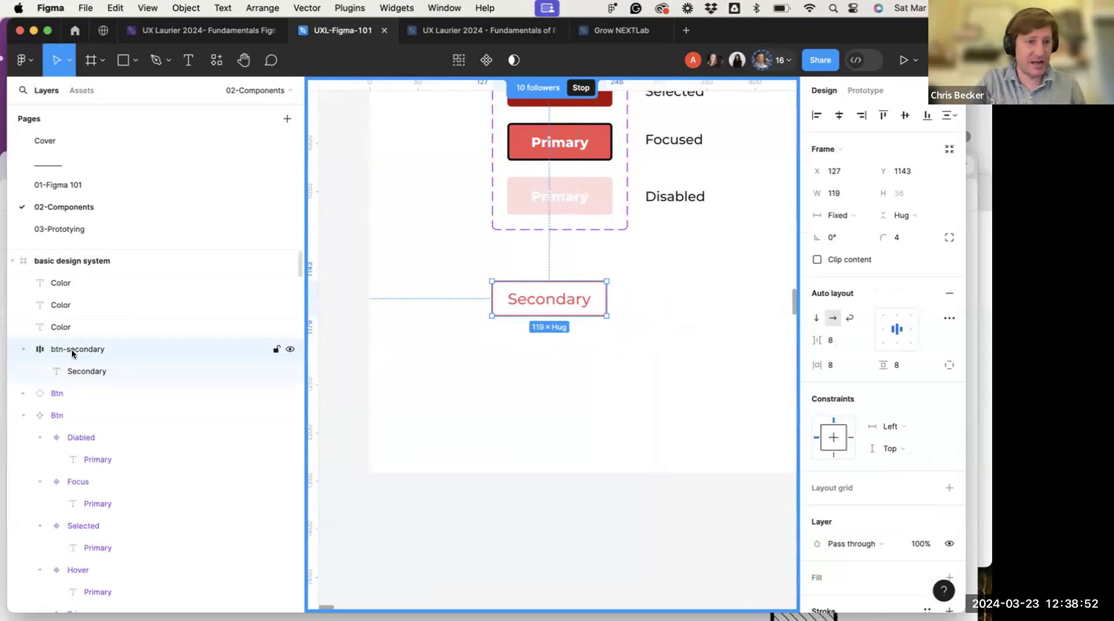
left_click_drag(608, 301, 612, 299)
left_click(638, 438)
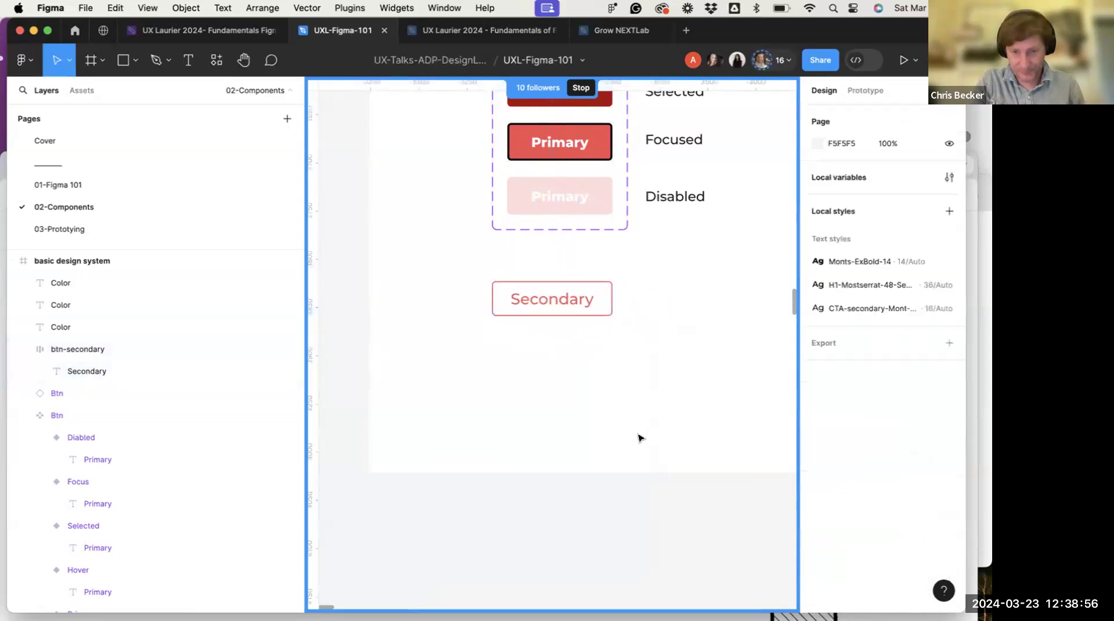
Convert the btn-secondary frame into a component and shift it to about X 135, Y 1140
left_click(586, 300)
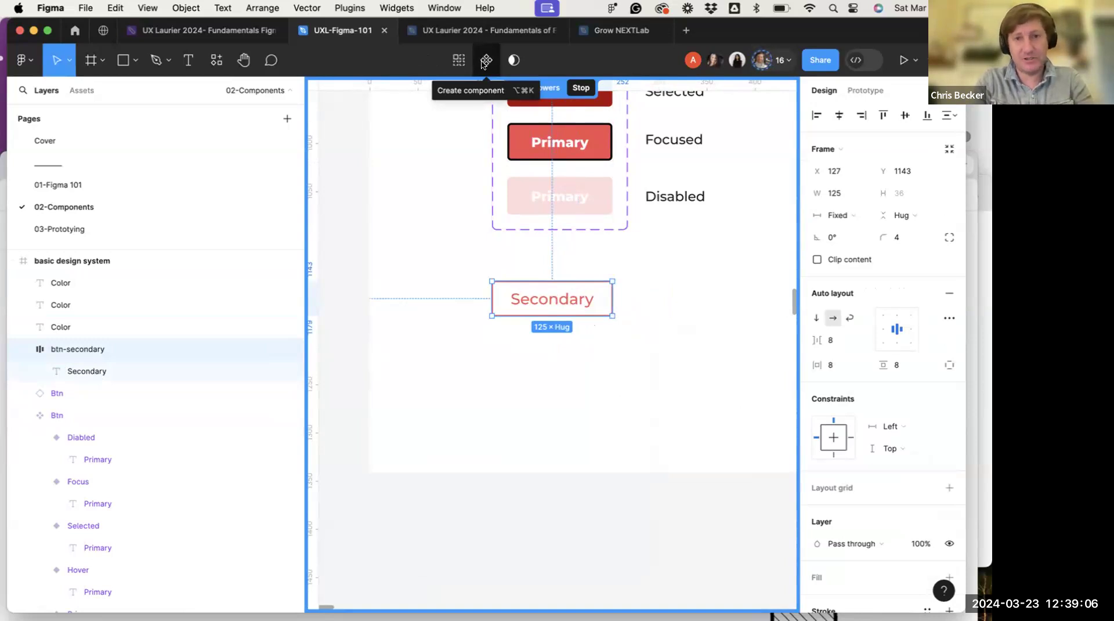
left_click(485, 62)
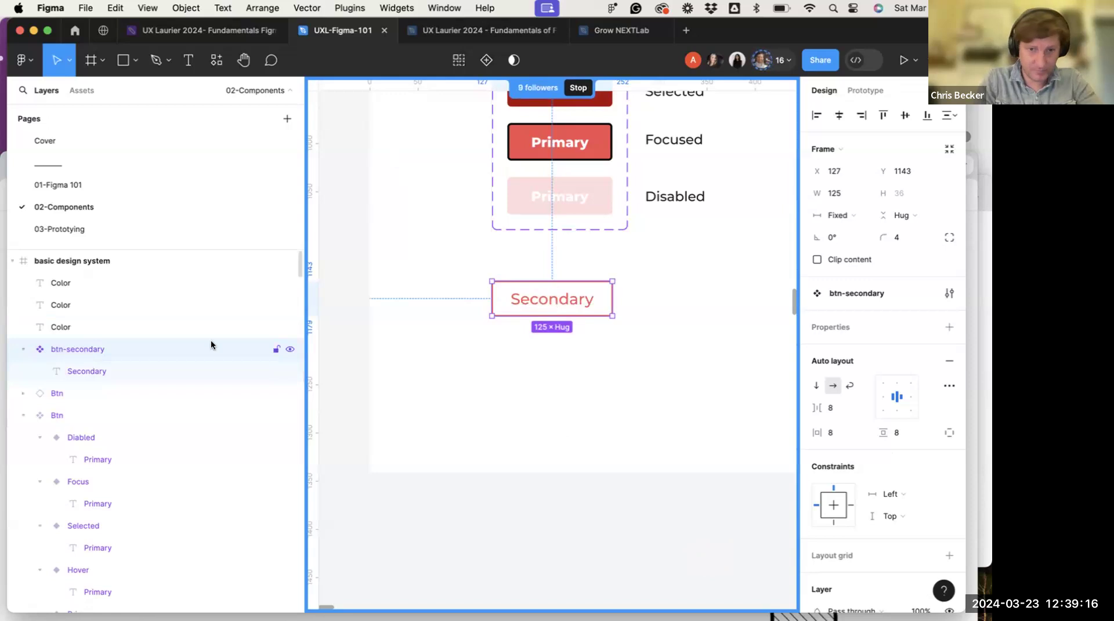
left_click(578, 342)
left_click(569, 303)
mouse_move(568, 305)
left_mouse_down()
mouse_move(581, 303)
mouse_move(564, 301)
left_mouse_up()
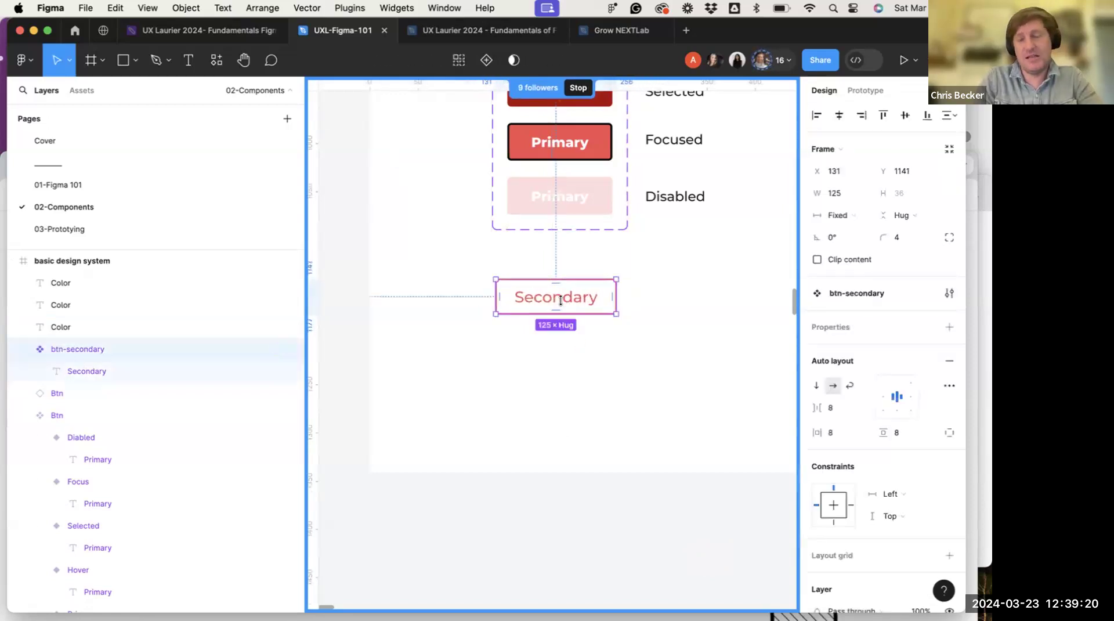
scroll(577, 298, "down", 2)
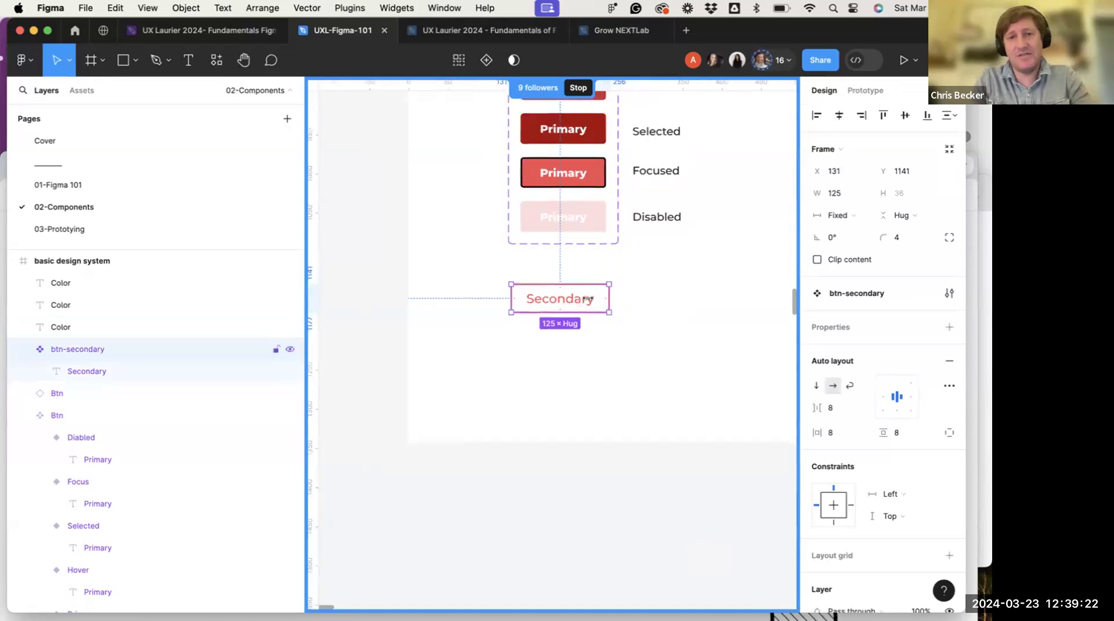
scroll(586, 298, "right", 2)
left_click_drag(535, 307, 539, 308)
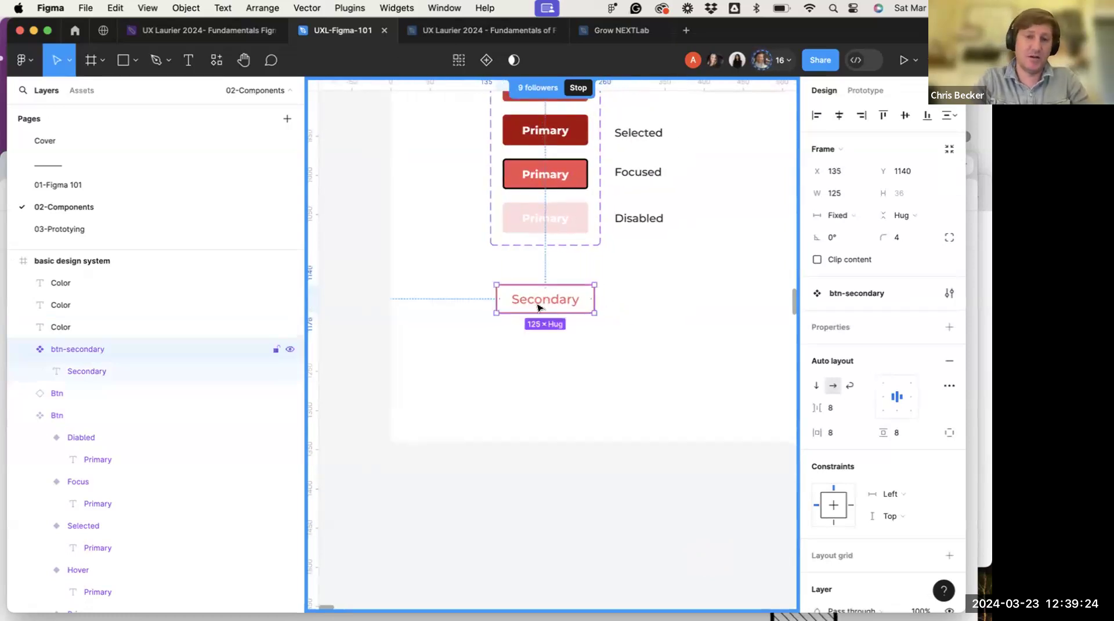
Add a variant to the btn-secondary component and extend the variant set's height to 279
right_click(71, 349)
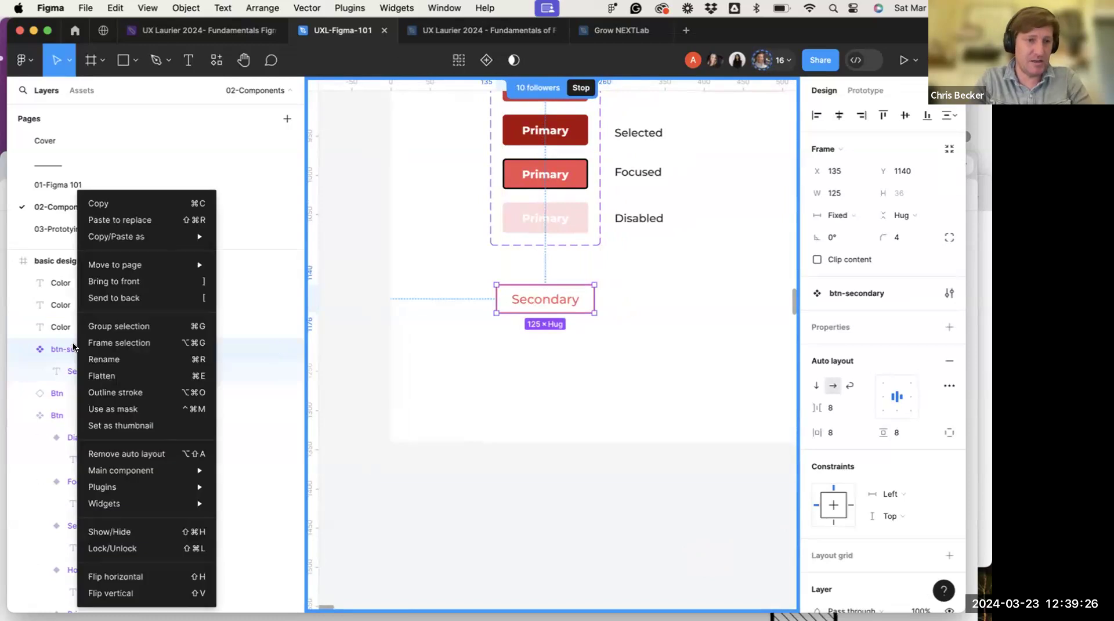
mouse_move(123, 475)
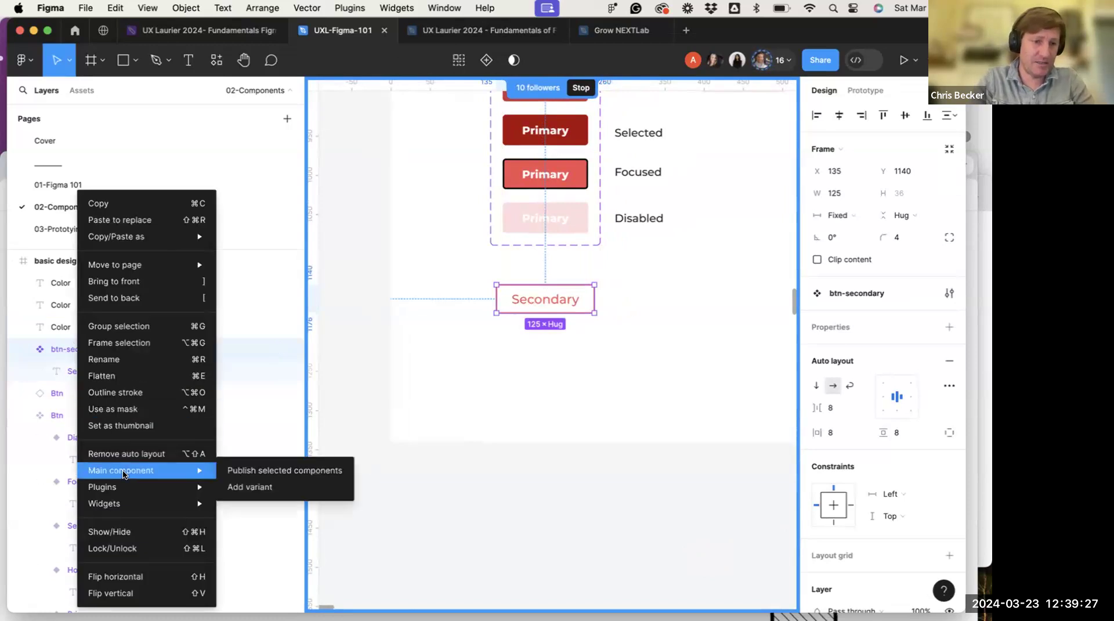
left_click(249, 486)
left_click(584, 365)
left_click_drag(585, 364, 574, 491)
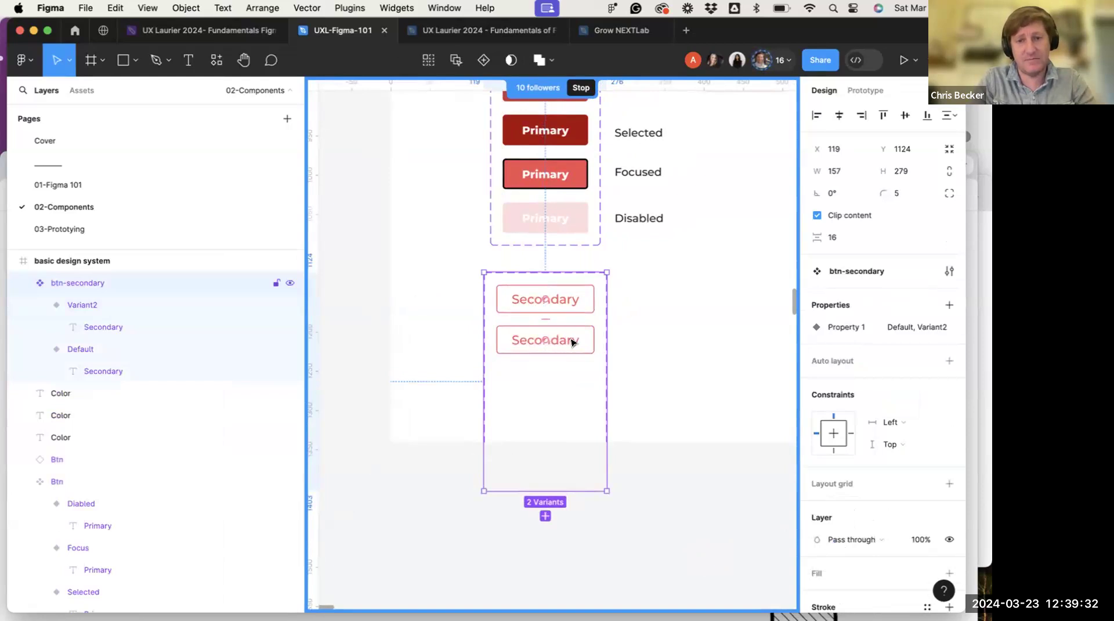
Duplicate the second Secondary variant directly below itself inside the btn-secondary set
left_click(572, 342)
left_click_drag(572, 342, 574, 382, "alt")
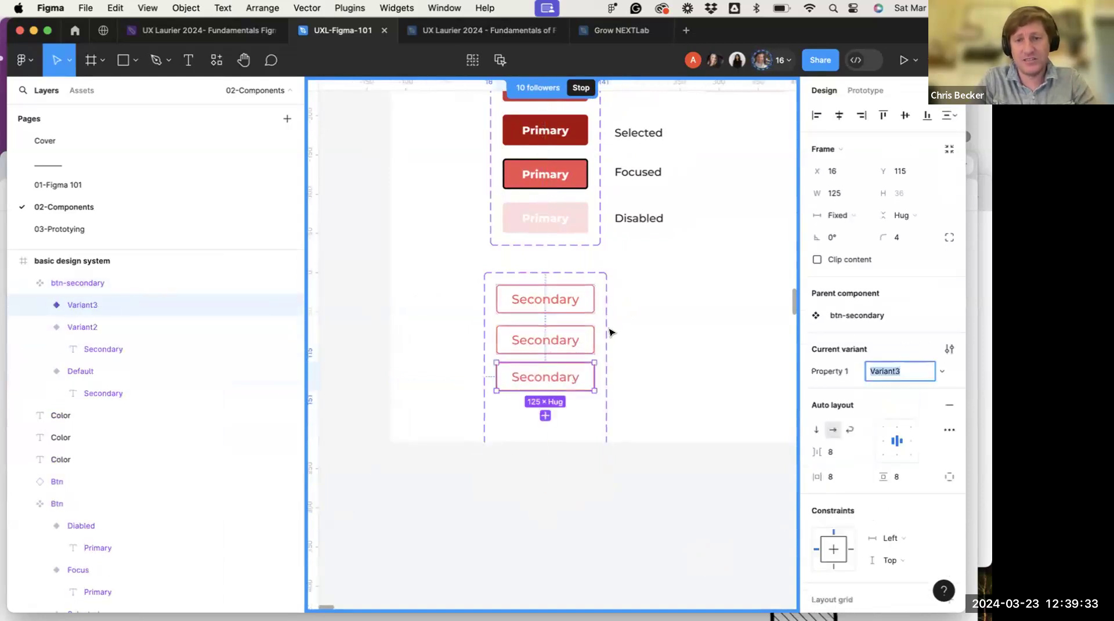
scroll(606, 377, "down", 3)
left_click(600, 374)
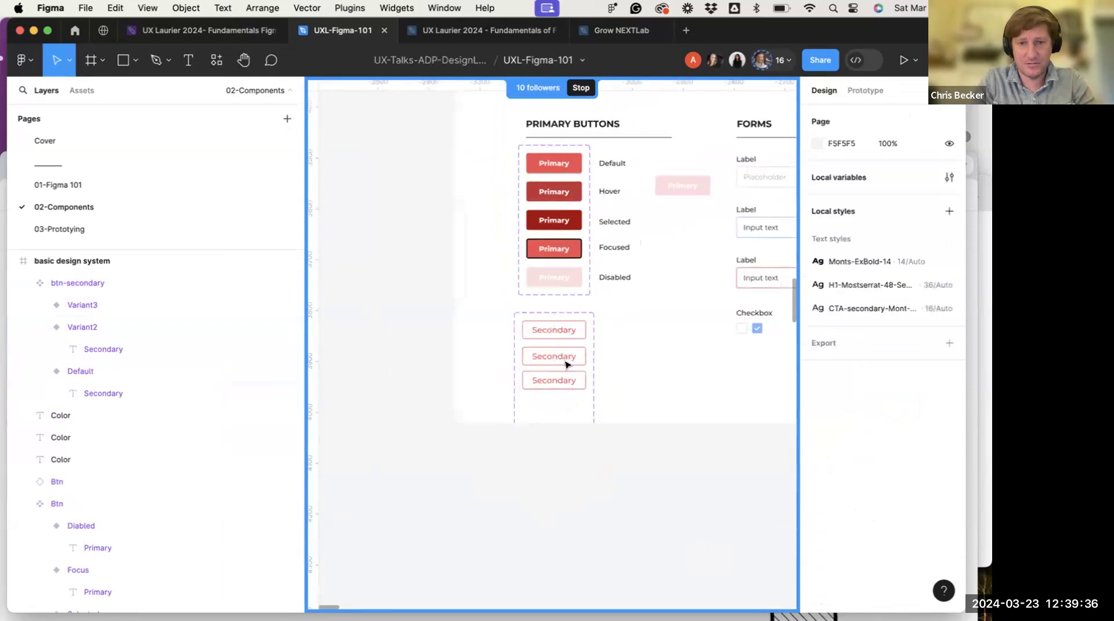
Move the btn-secondary set to about X 367, Y 1001 and duplicate its third variant twice to make five variants
left_click_drag(570, 372, 699, 313)
left_click(684, 314)
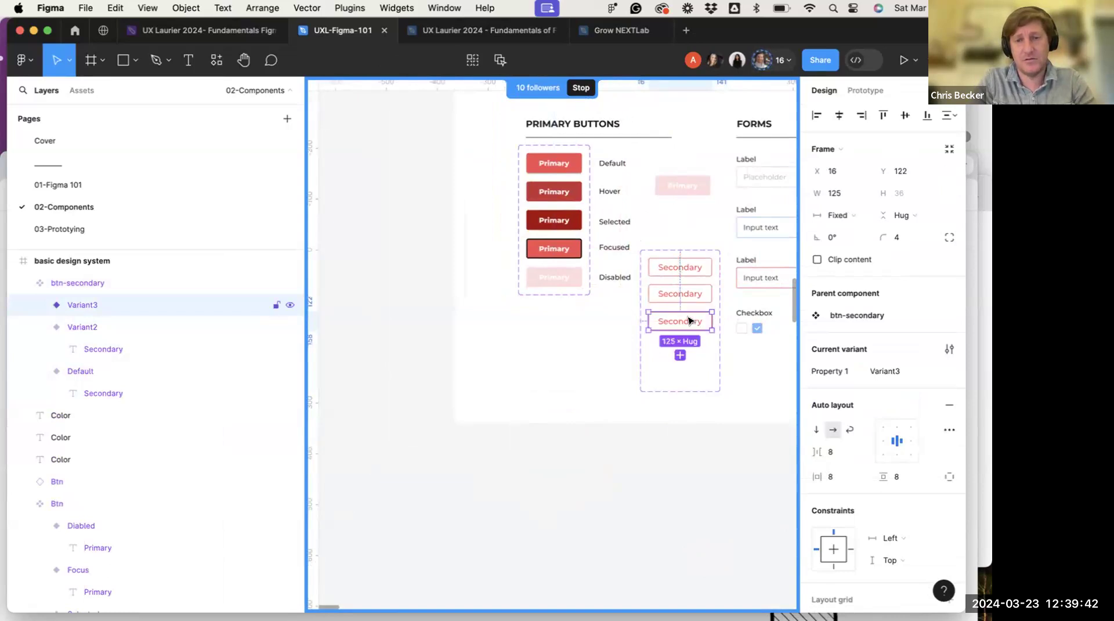
key("ctrl+d")
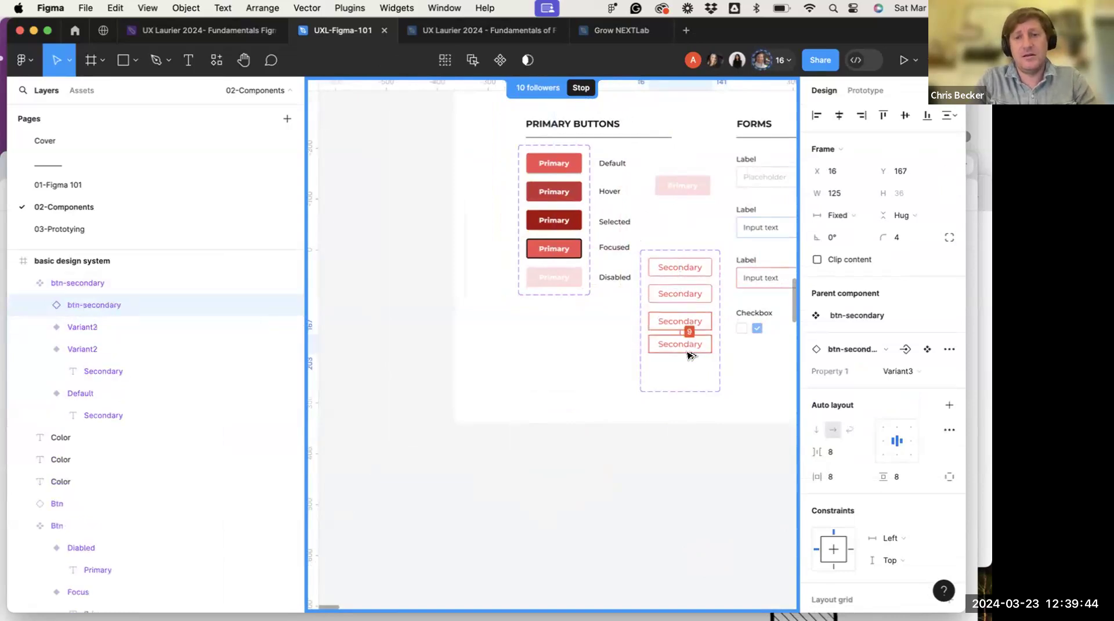
key("ctrl+d")
scroll(683, 372, "up", 5)
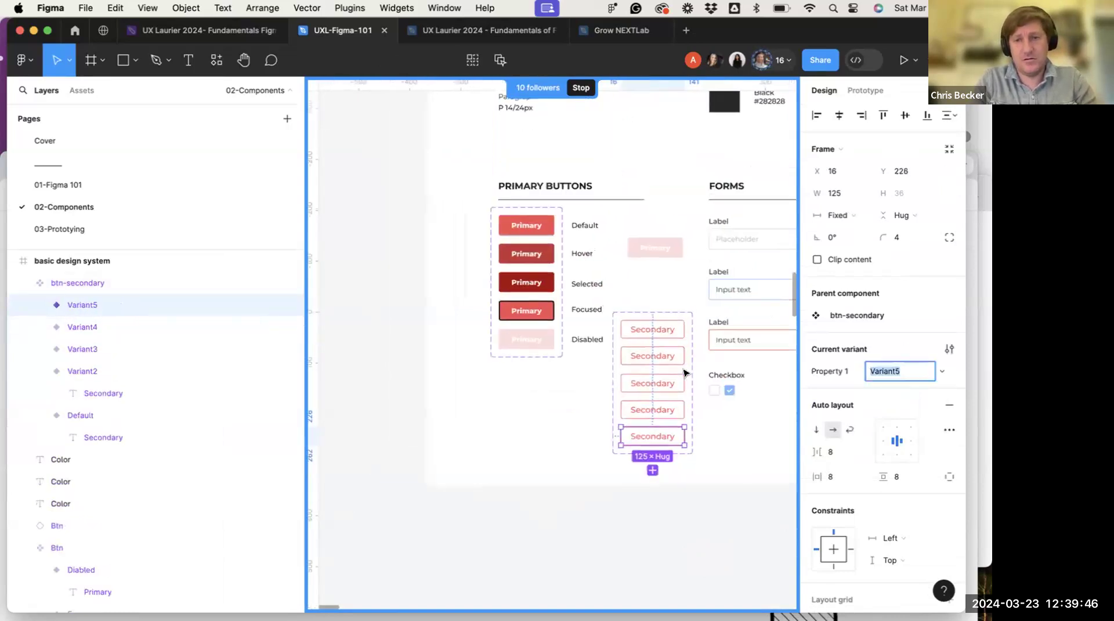
Rename the second btn-secondary variant's Property 1 value as hover
left_click(614, 343)
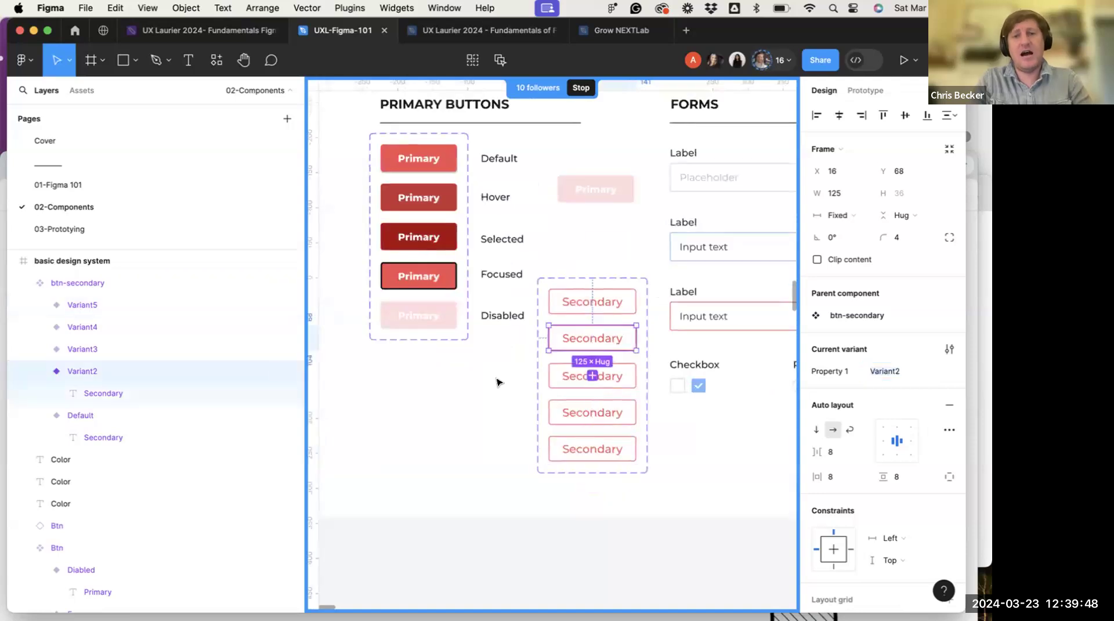
left_click(499, 381)
left_click(574, 303)
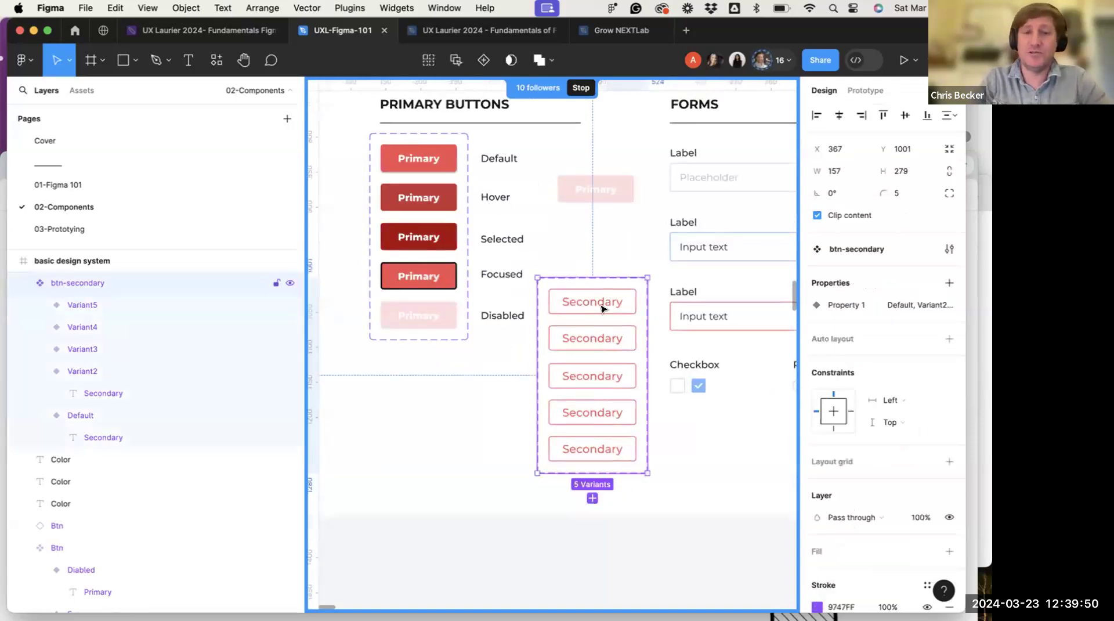
left_click(604, 311)
left_click(604, 342)
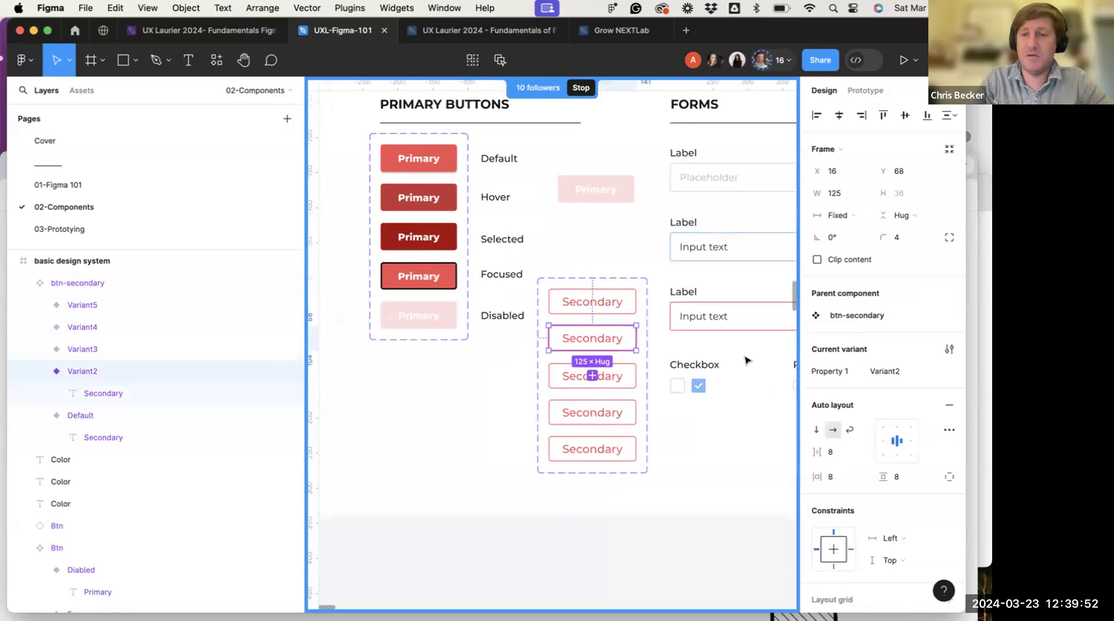
left_click(885, 371)
type("hover")
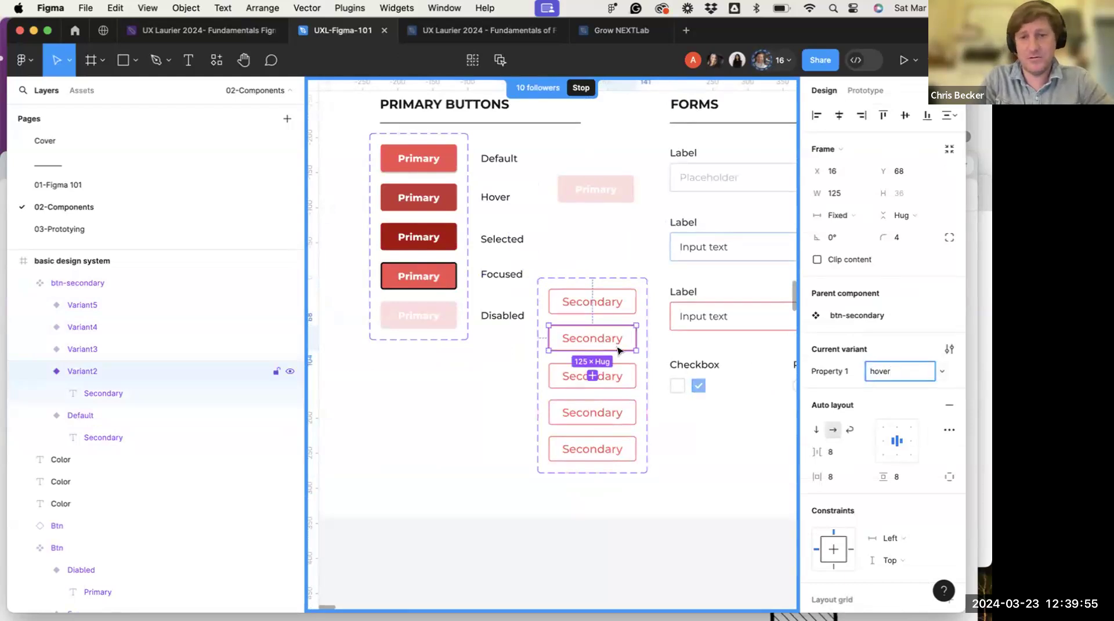
key("Return")
Add a fill to the hover variant of the btn-secondary component
scroll(887, 436, "down", 5)
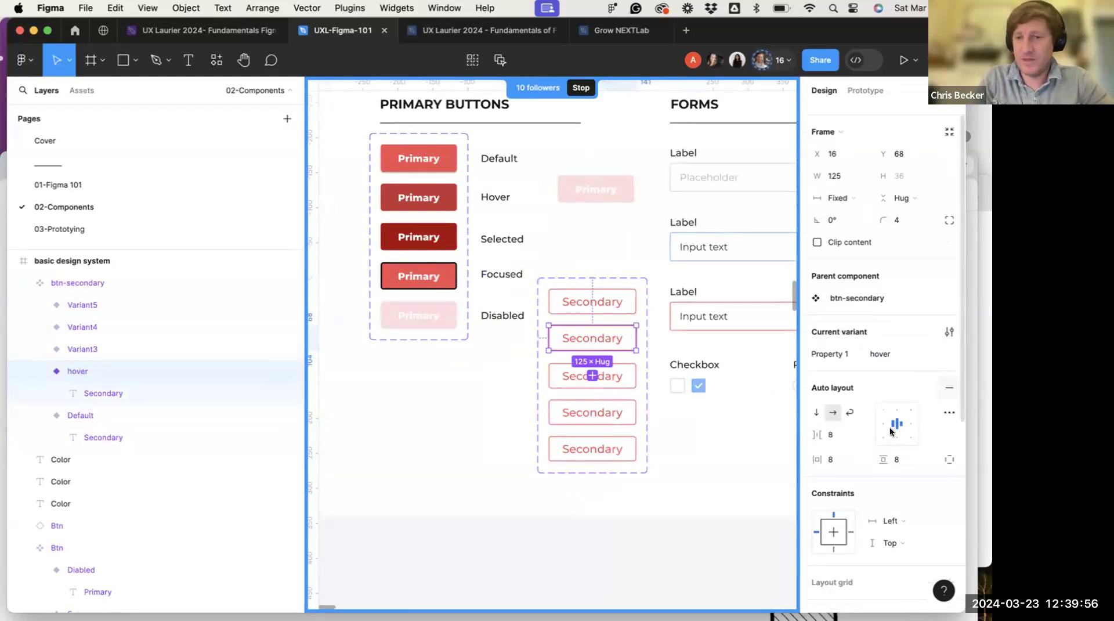
scroll(868, 444, "down", 2)
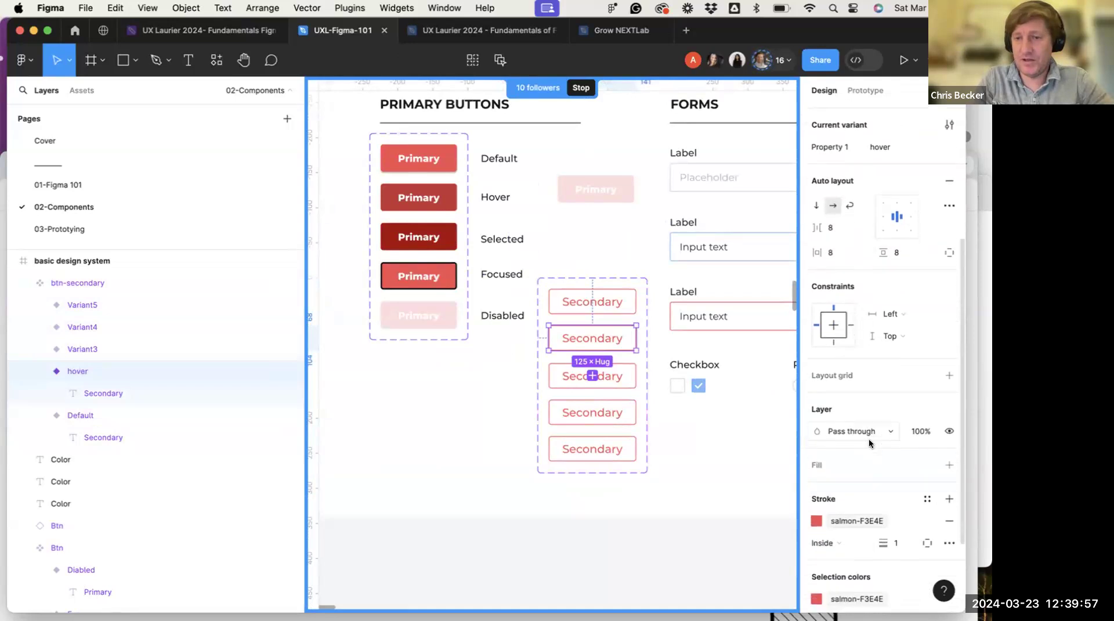
left_click(948, 463)
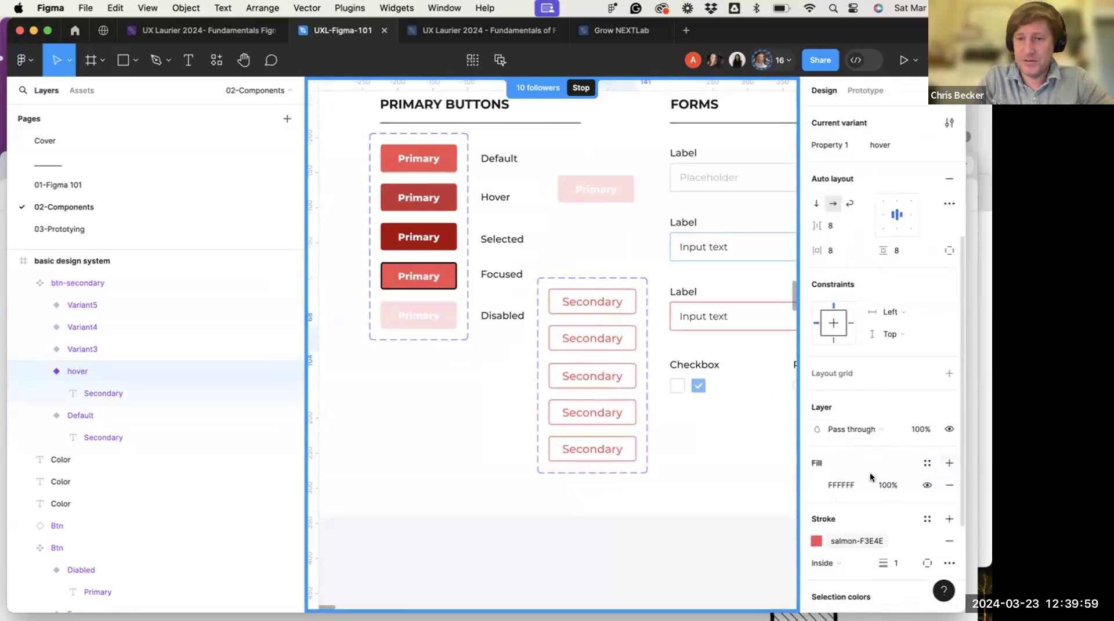
Apply the salmon-F3E4E color style to the hover variant's fill
left_click(816, 485)
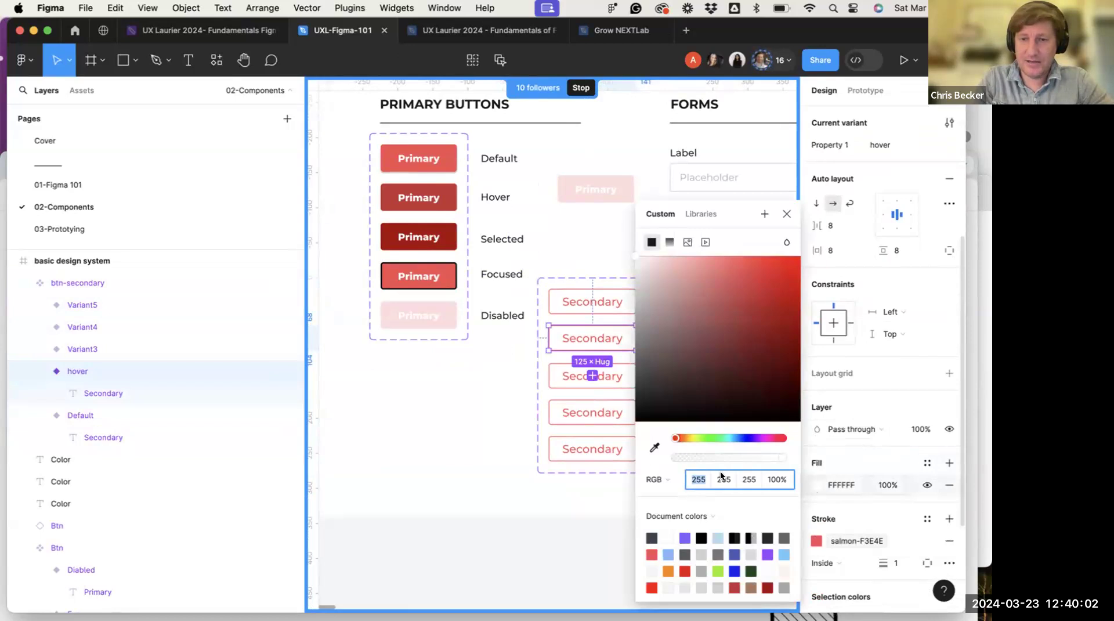
left_click(698, 215)
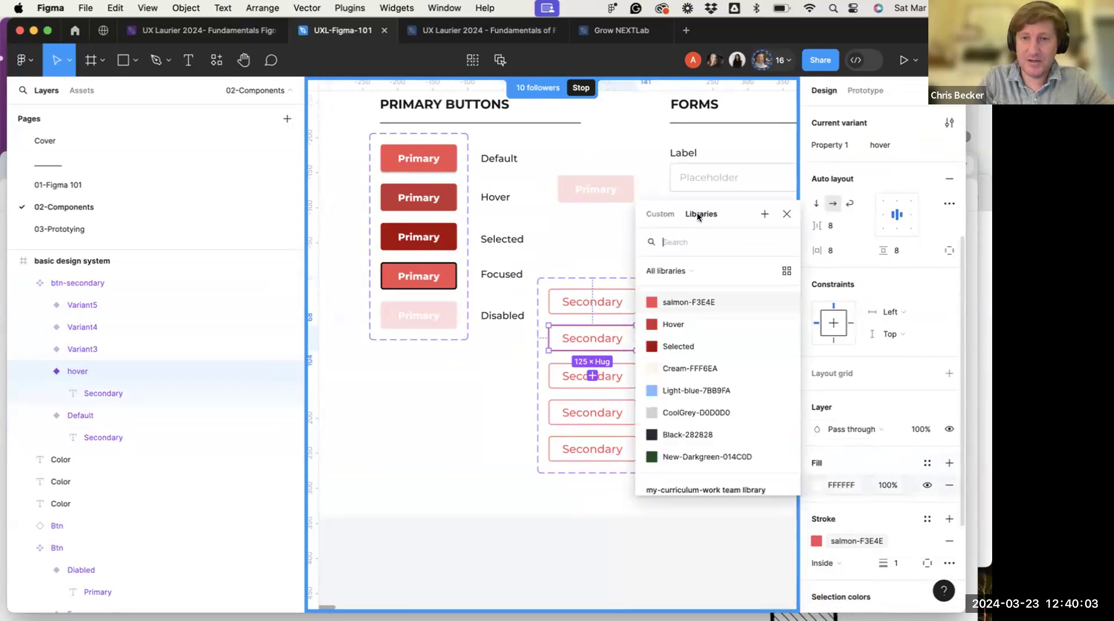
left_click(670, 306)
scroll(880, 470, "down", 3)
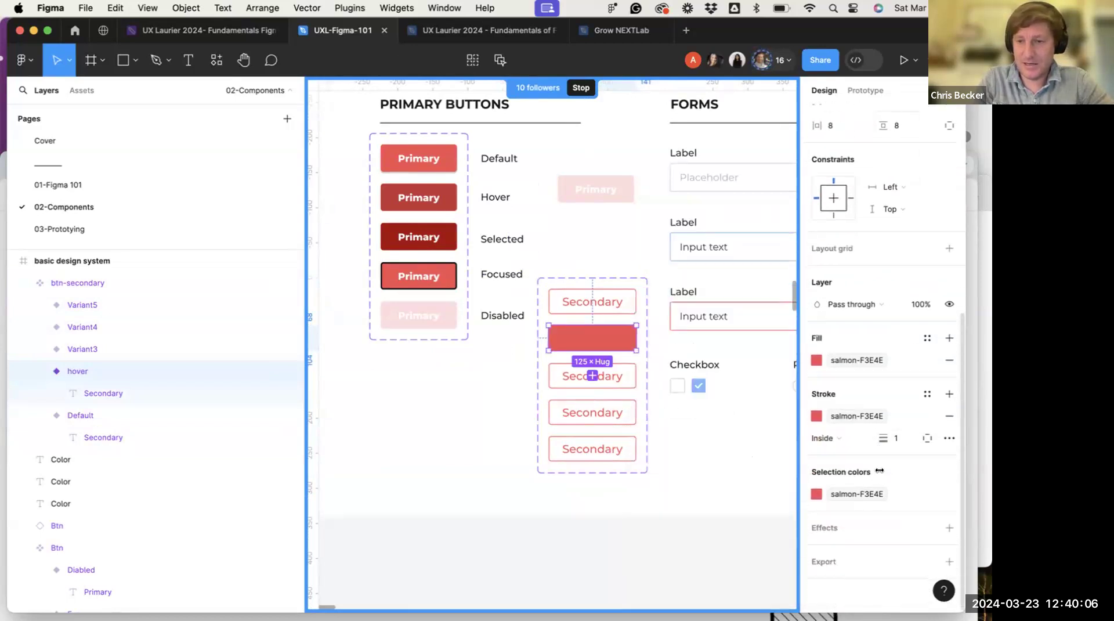
Try a 50% layer opacity on the hover variant and undo it together with the salmon fill style
left_click(909, 360)
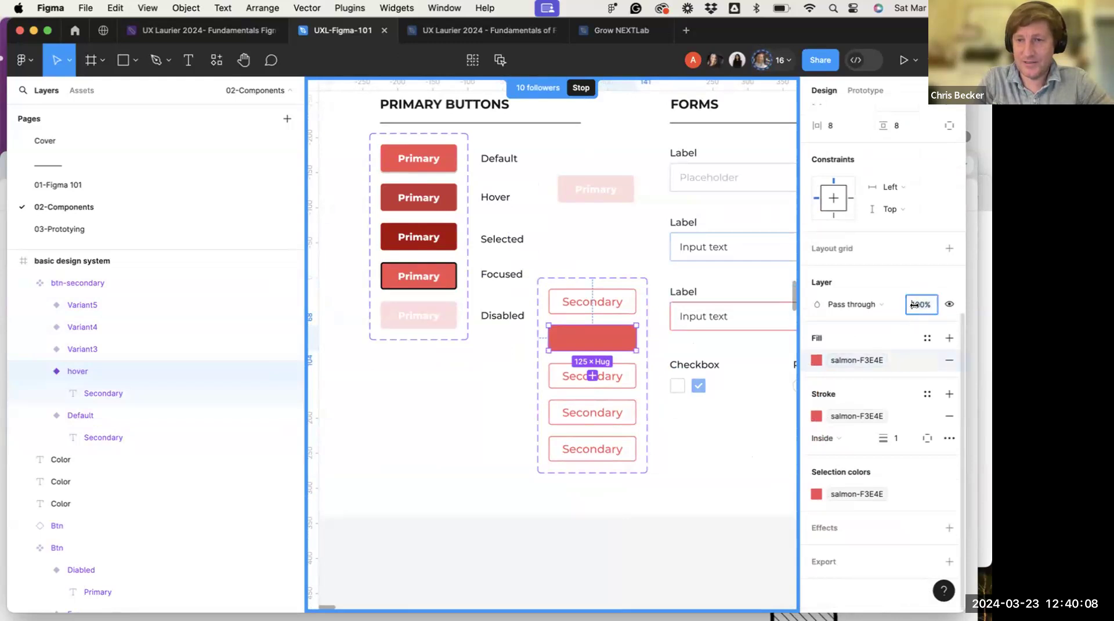
type("50")
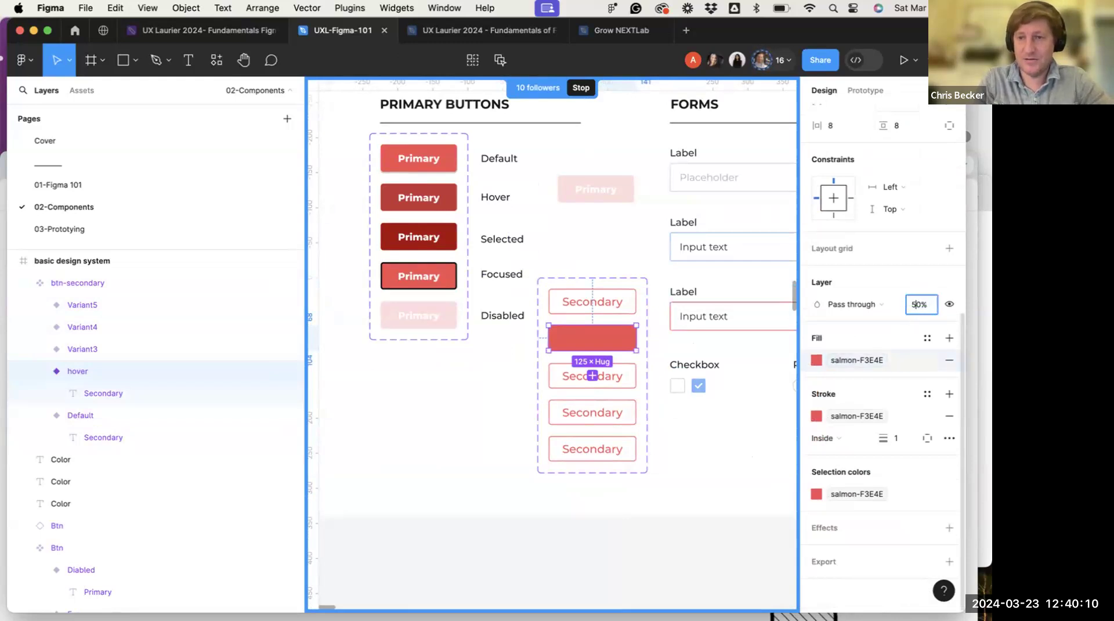
key("Return")
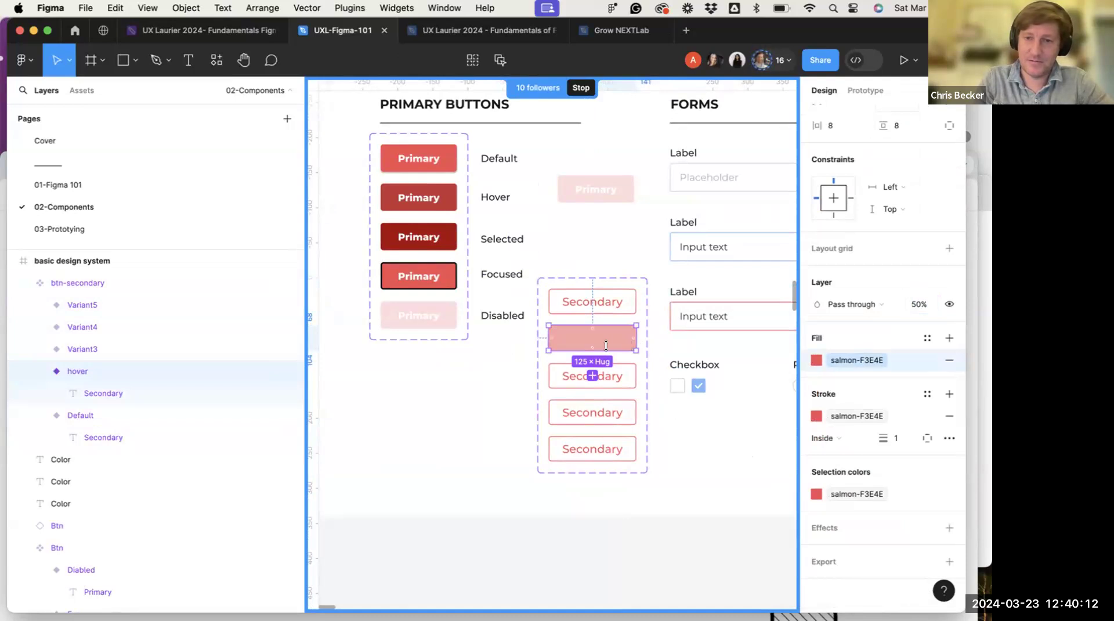
key("super+z")
key("super+z")
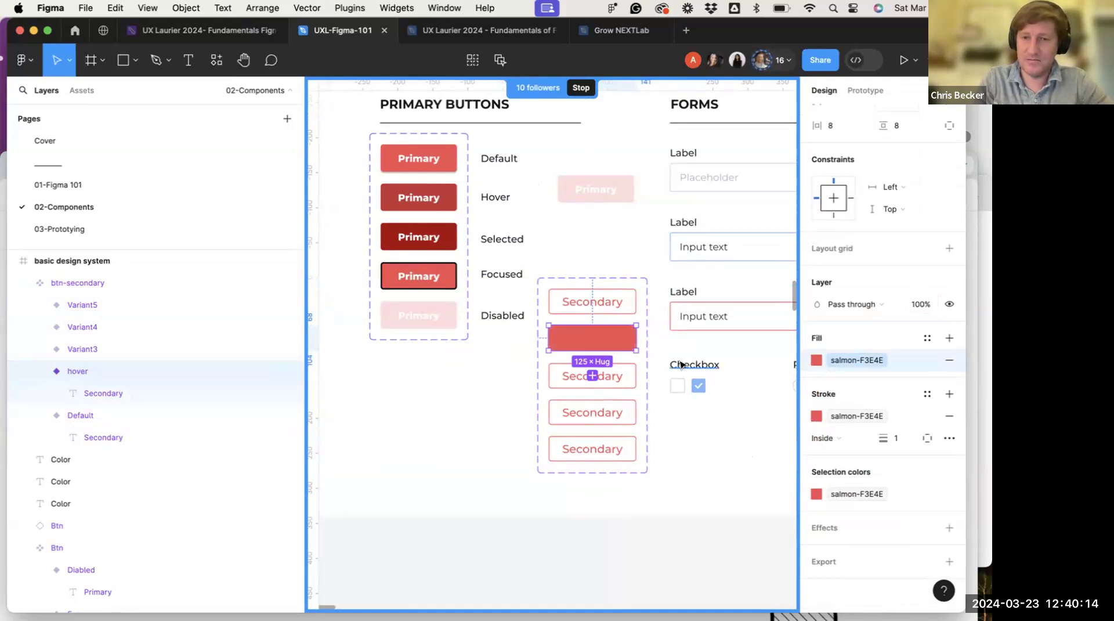
Change the hover variant's white fill to a custom light pink
left_click(810, 362)
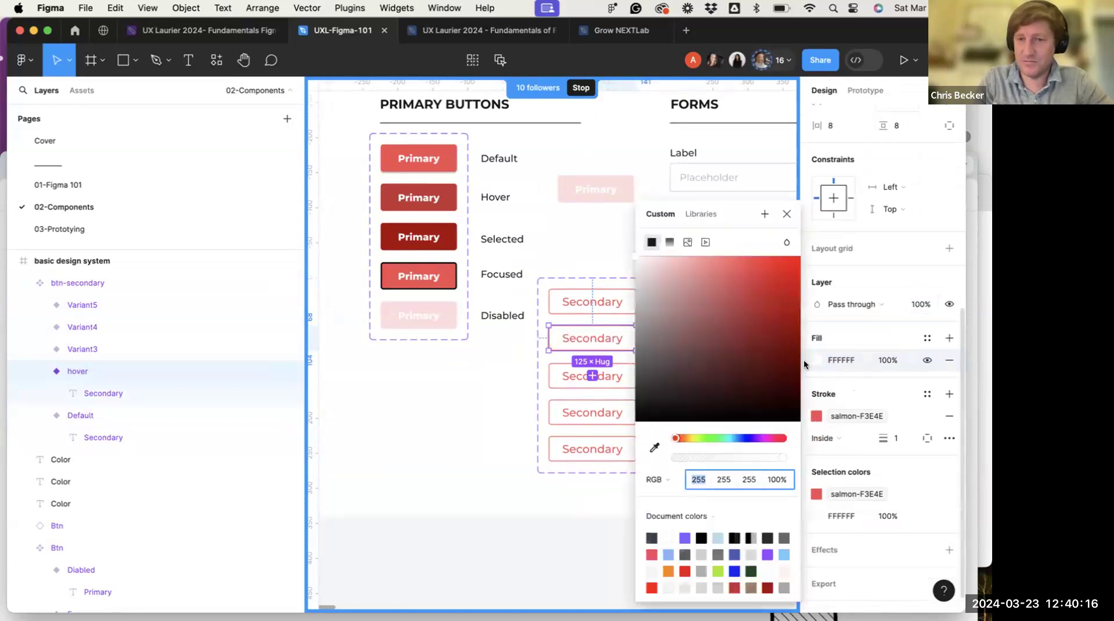
left_click(669, 256)
left_click(461, 467)
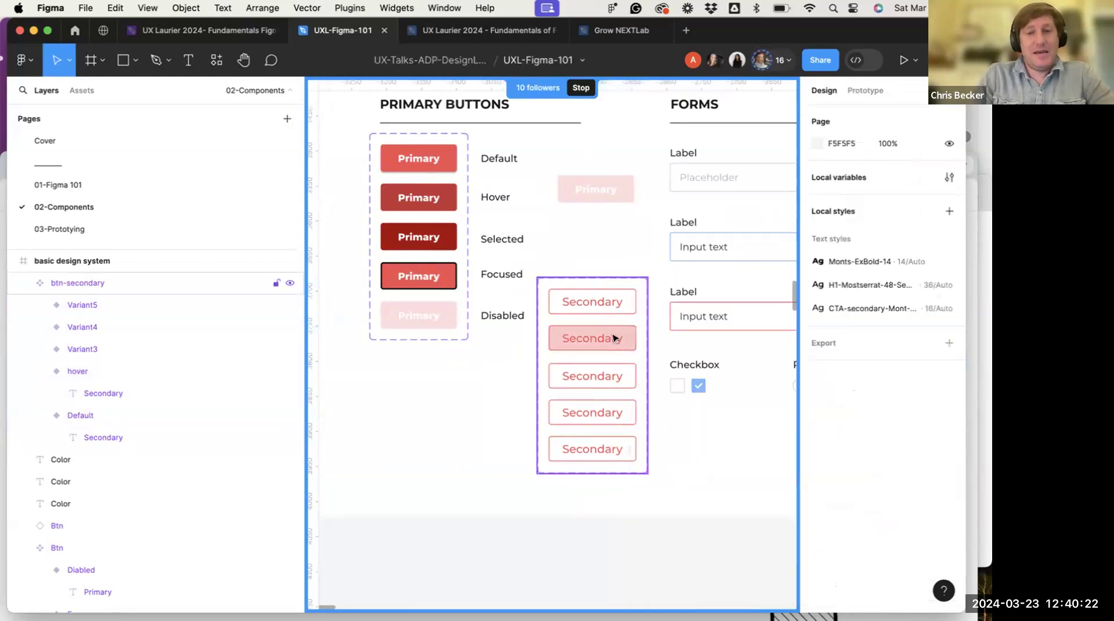
Rename the third btn-secondary variant's Property 1 value as Selected
left_click(614, 377)
left_click(613, 377)
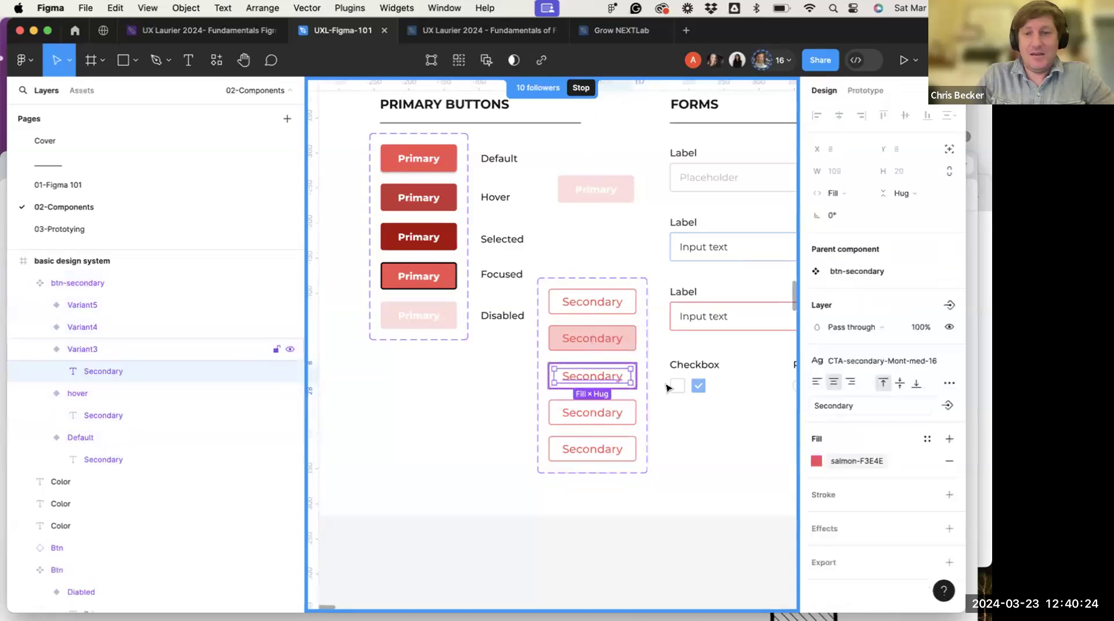
left_click(647, 388)
left_click(647, 387)
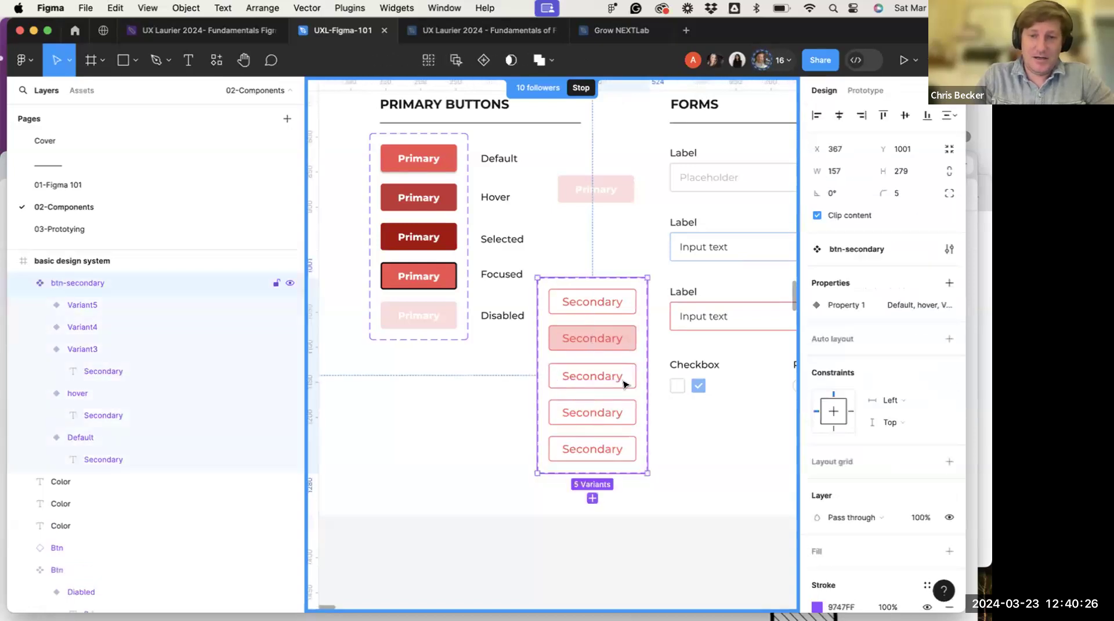
left_click(624, 382)
left_click(900, 377)
type("Selected")
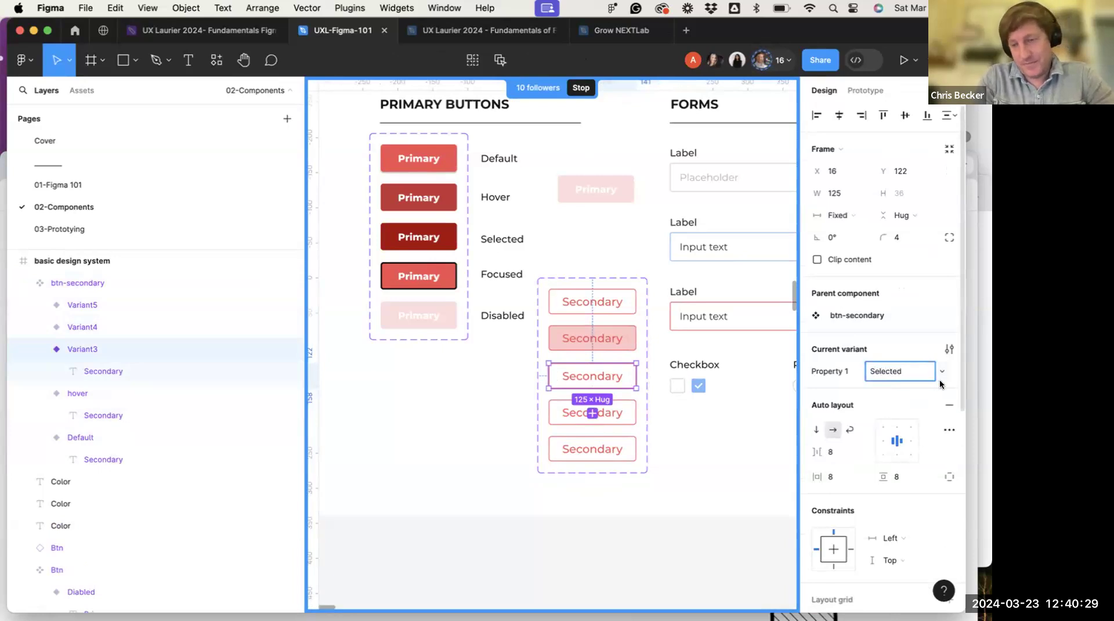
key("Return")
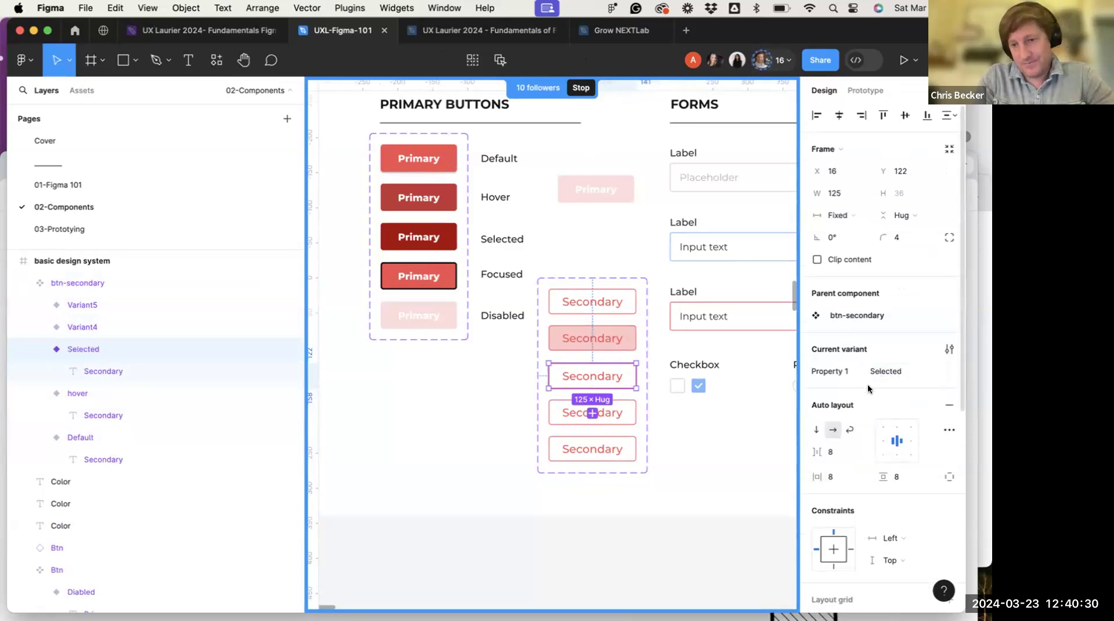
Add a fill to the Selected variant and set it to the dark red A70404
scroll(858, 444, "down", 2)
scroll(835, 365, "down", 10)
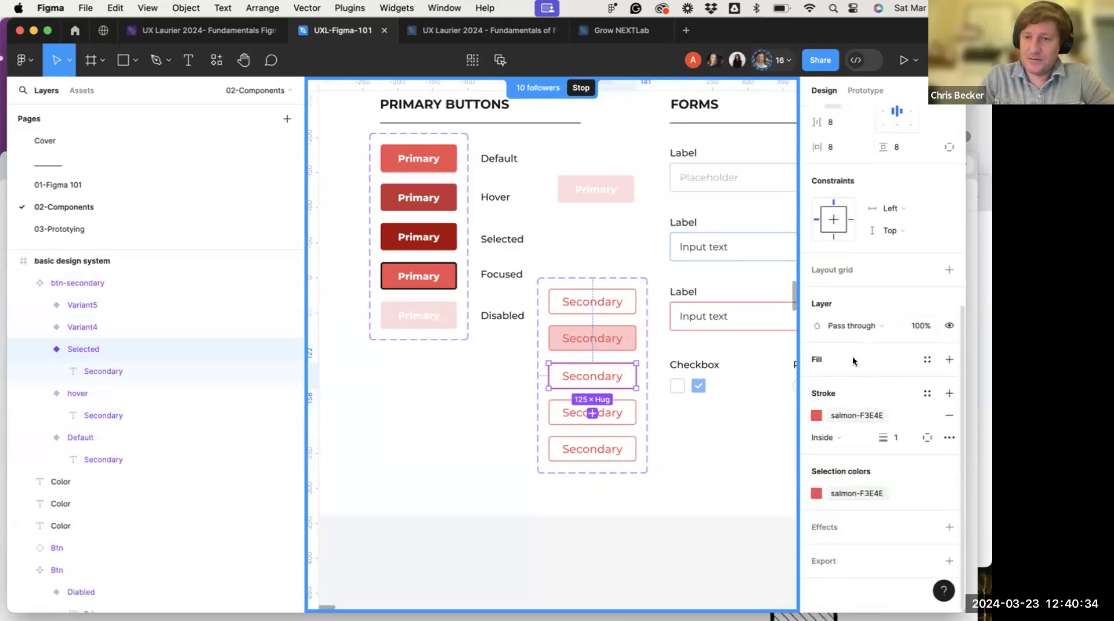
left_click(949, 359)
left_click(817, 381)
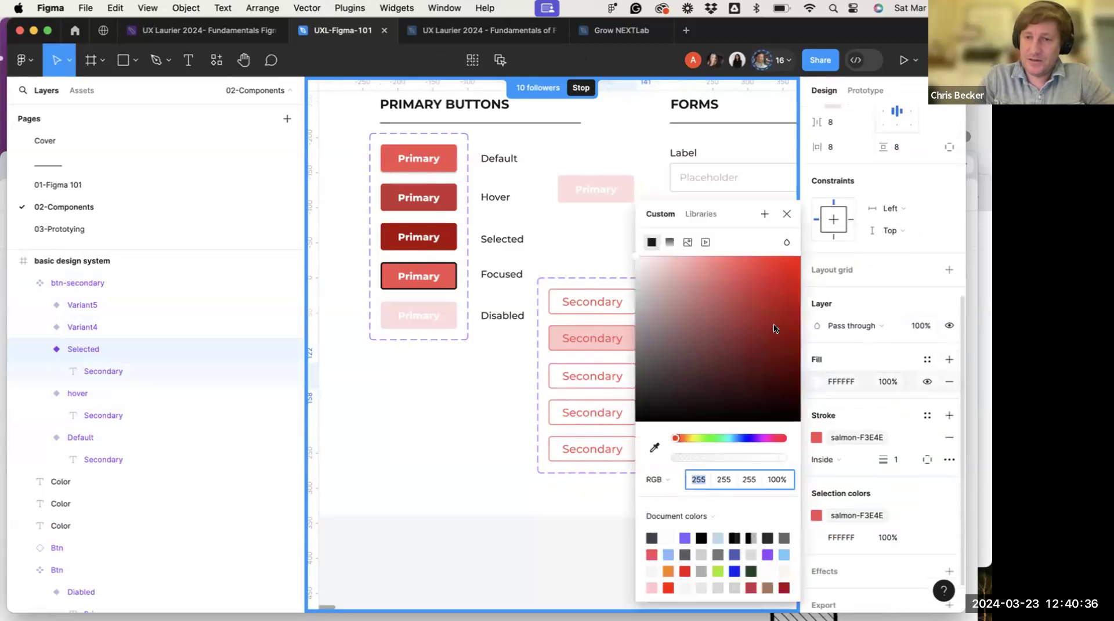
left_click(708, 257)
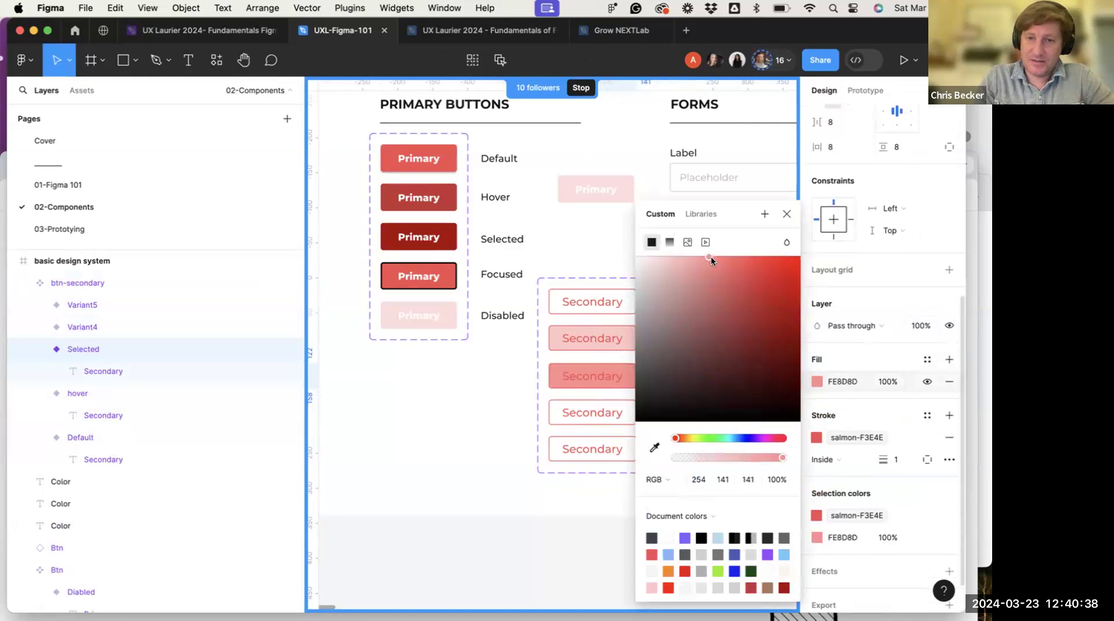
left_click(722, 256)
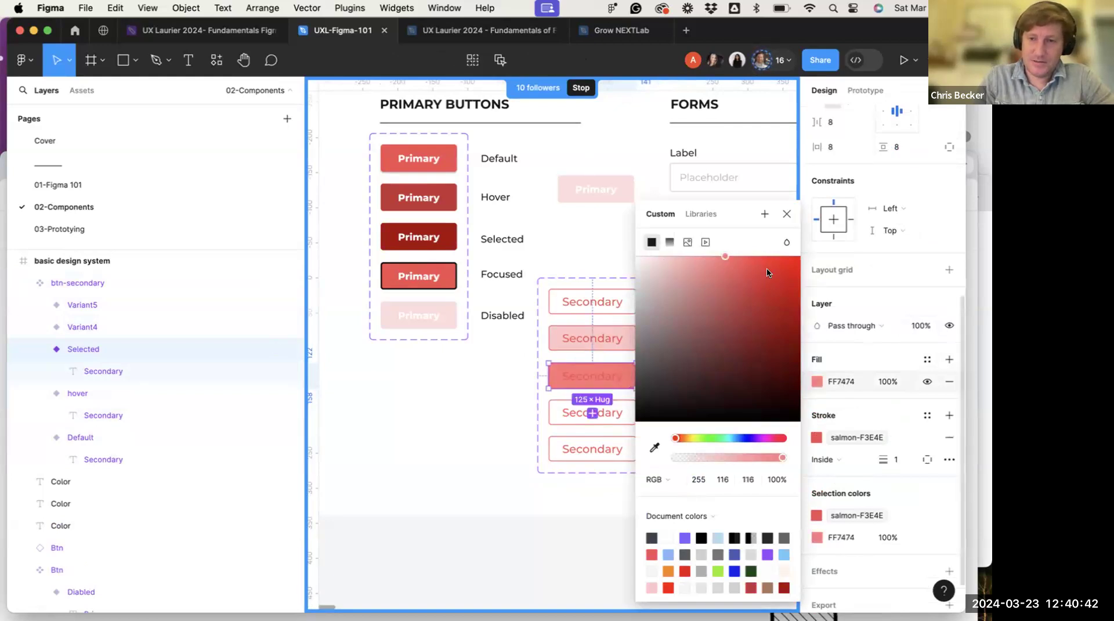
left_click(796, 315)
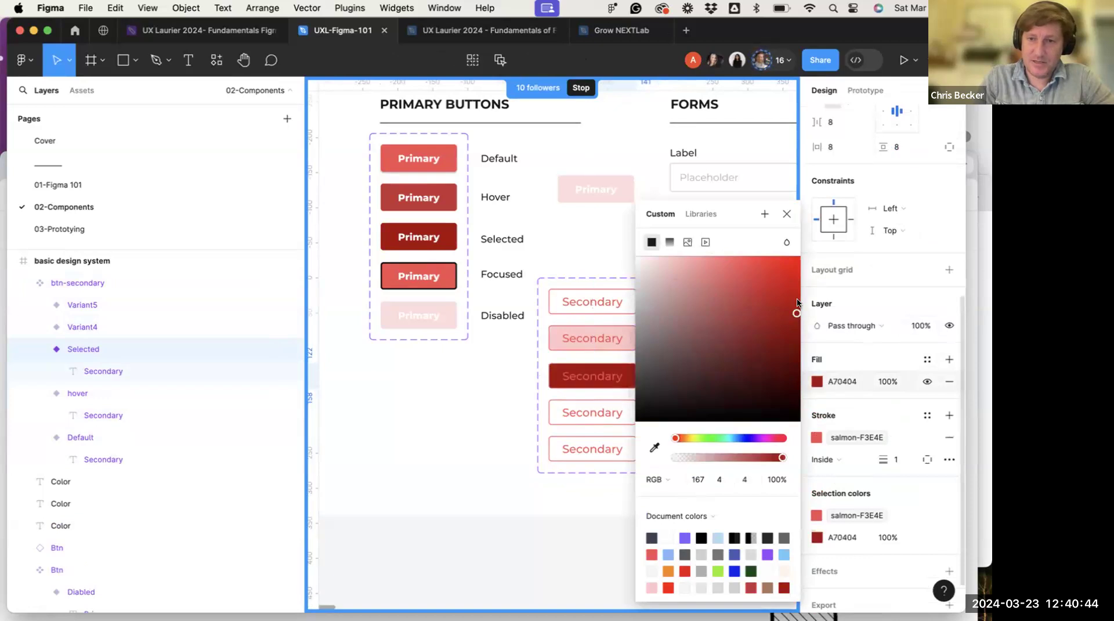
left_click(498, 404)
Rename the fourth btn-secondary variant's Property 1 value as Focus
left_click(619, 413)
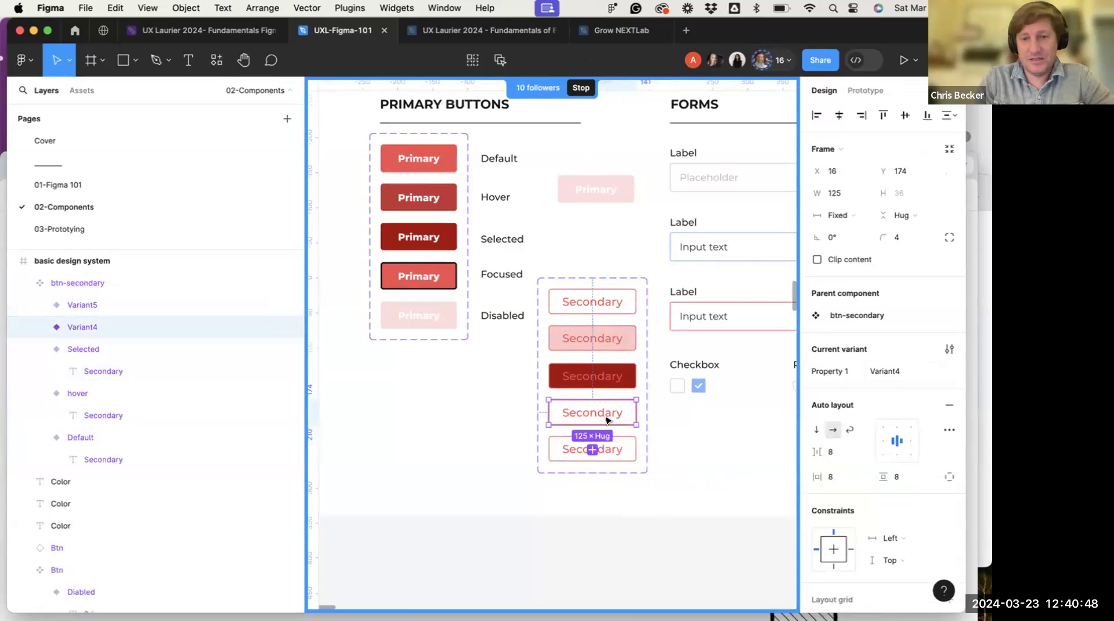
scroll(477, 427, "down", 2)
left_click(885, 371)
type("Fou")
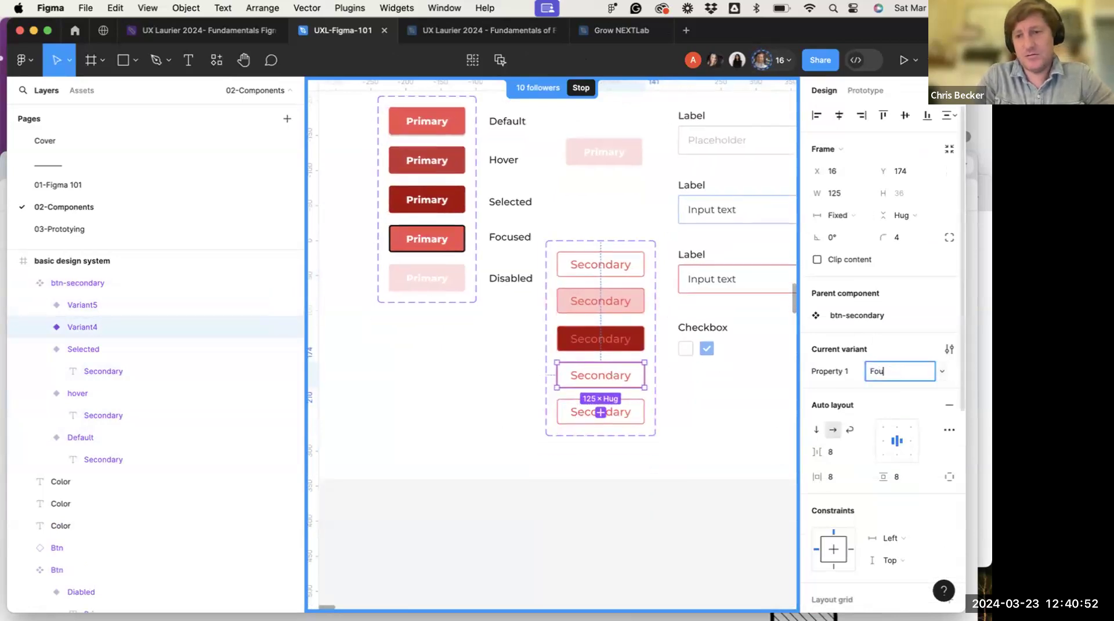
Rename the fifth btn-secondary variant's Property 1 value as Disabled
left_click(617, 422)
left_click(906, 371)
type("DDi")
type("sabled")
key("Return")
Apply the CoolGrey-D0D0D0 color style to the Disabled variant's stroke
left_click(629, 414)
scroll(875, 401, "down", 5)
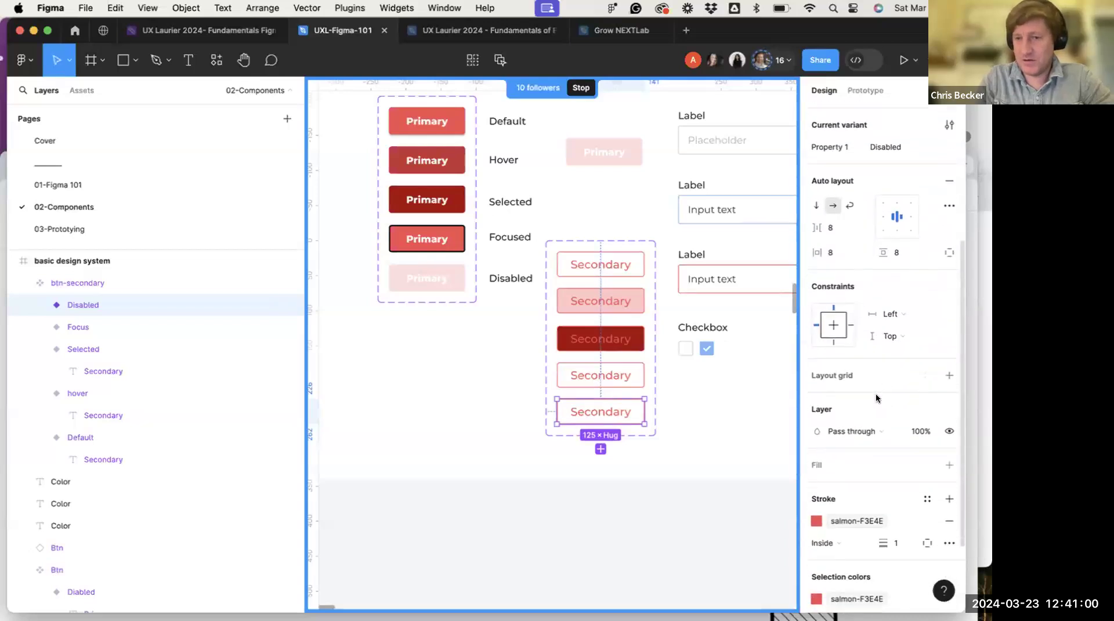
left_click(833, 441)
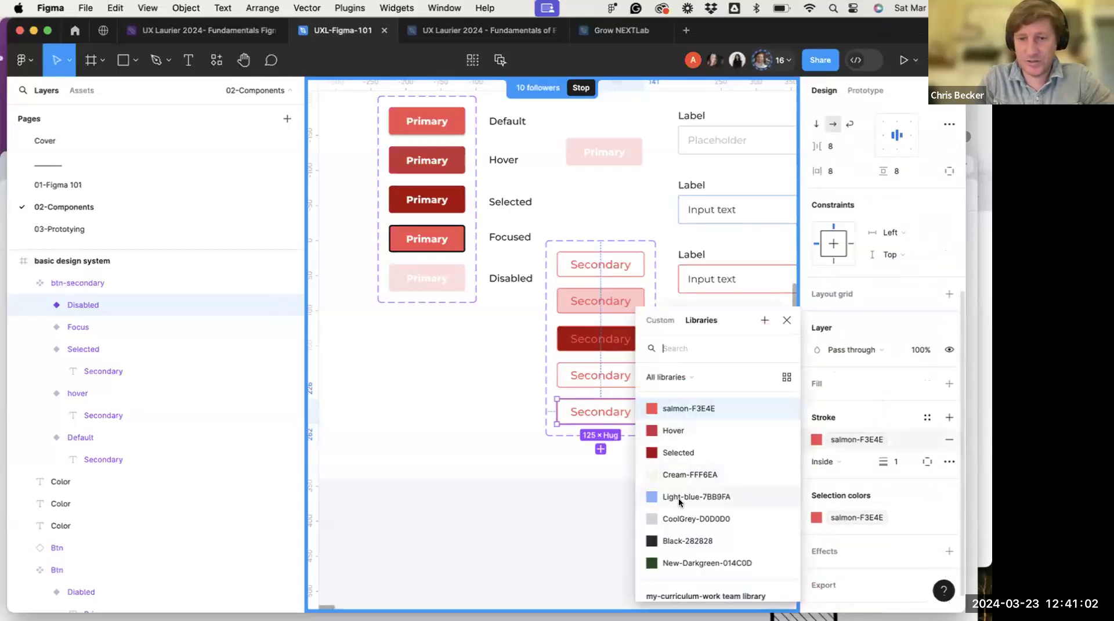
left_click(682, 516)
Apply the CoolGrey-D0D0D0 color style to the Secondary label inside the Disabled variant
left_click(599, 410)
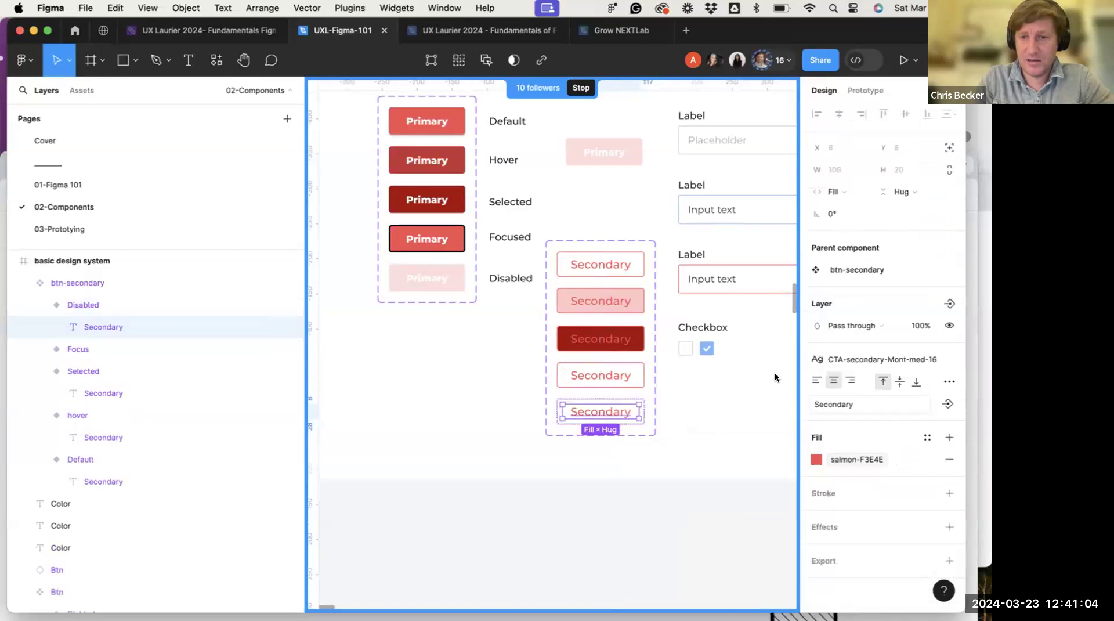
left_click(816, 460)
scroll(674, 468, "down", 2)
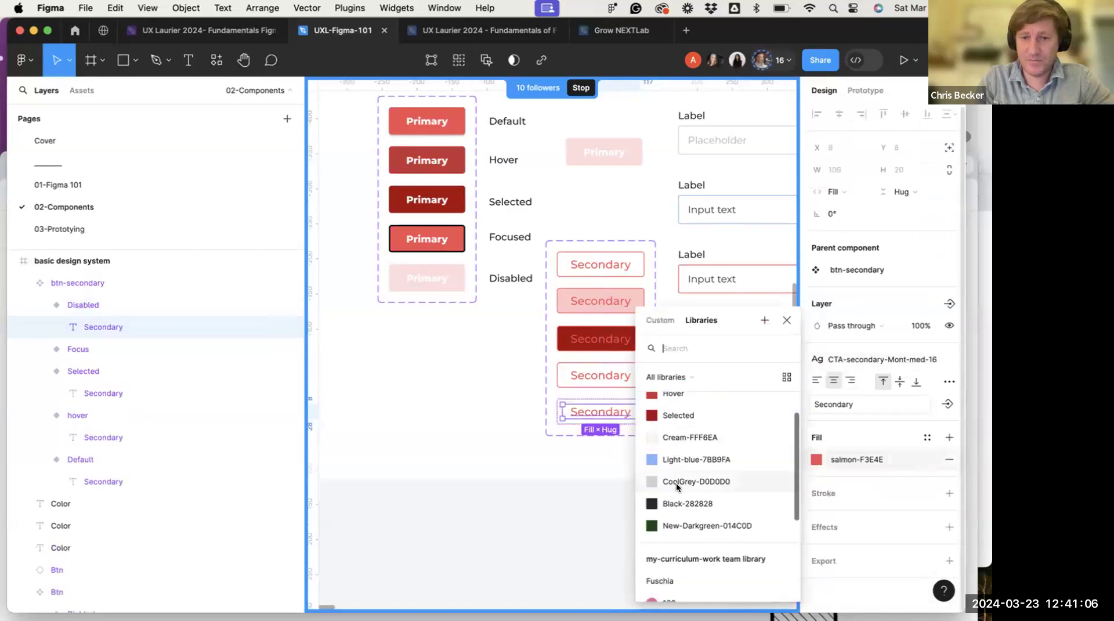
left_click(677, 482)
left_click(507, 450)
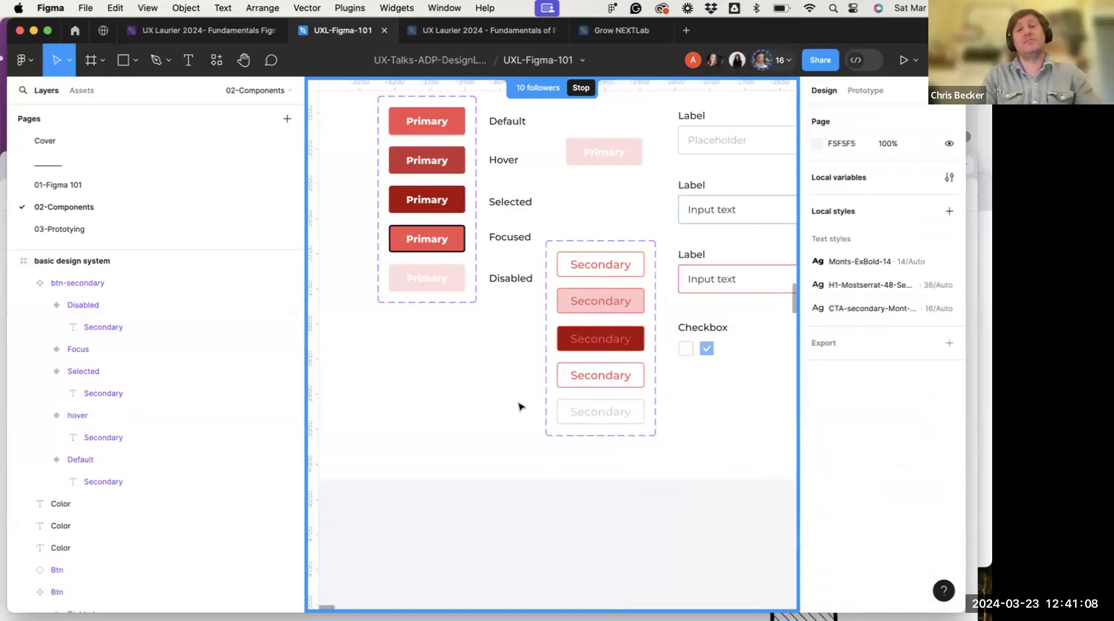
left_click(606, 266)
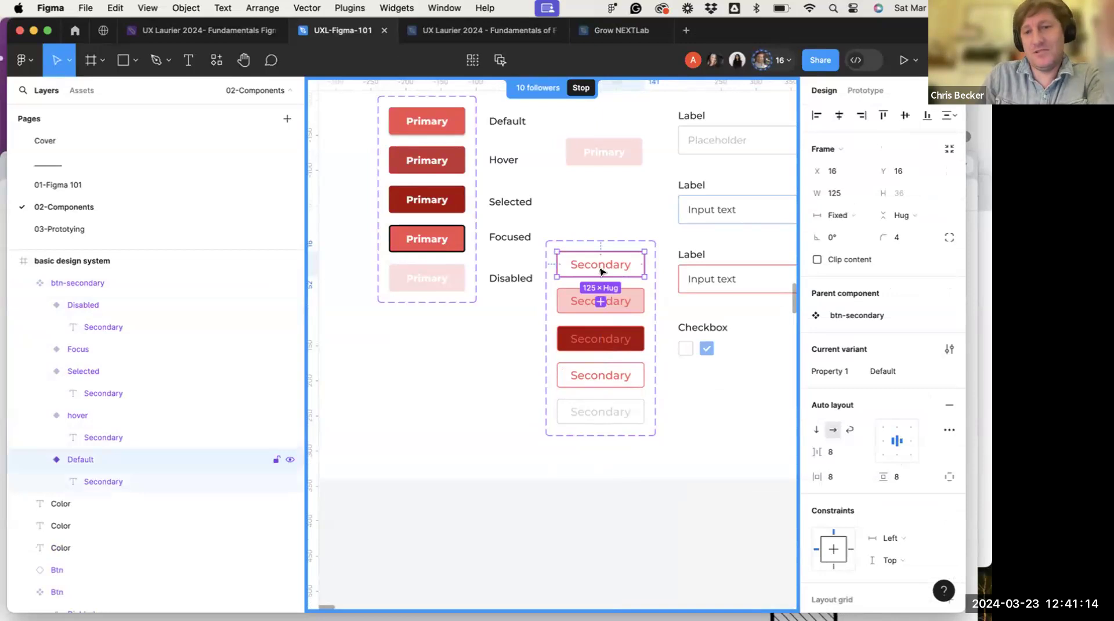
double_click(601, 271)
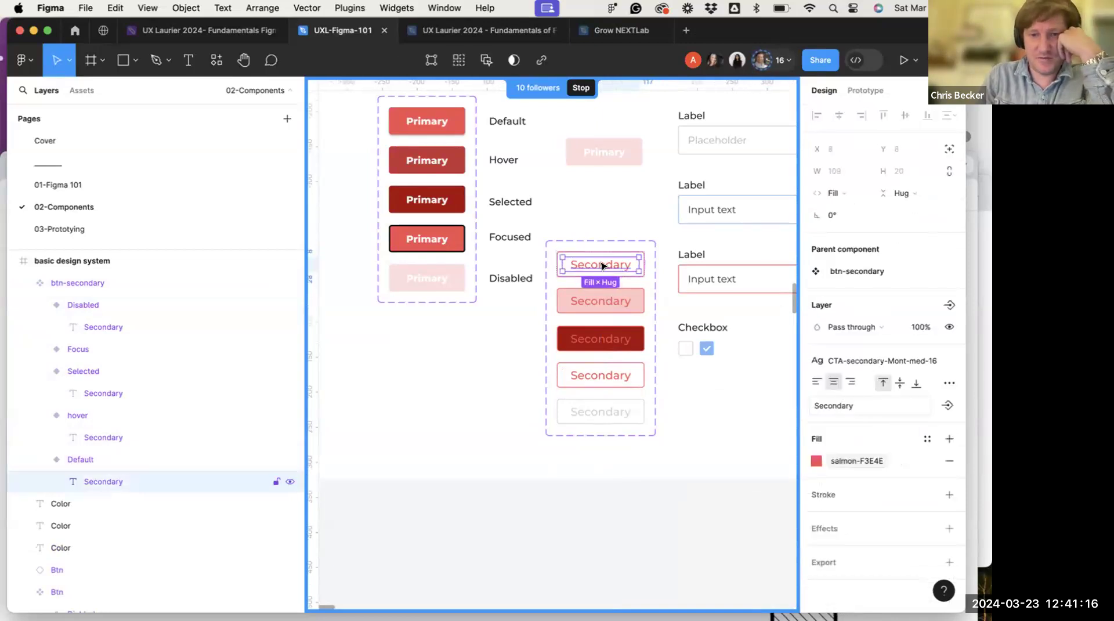
double_click(601, 266)
key("Escape")
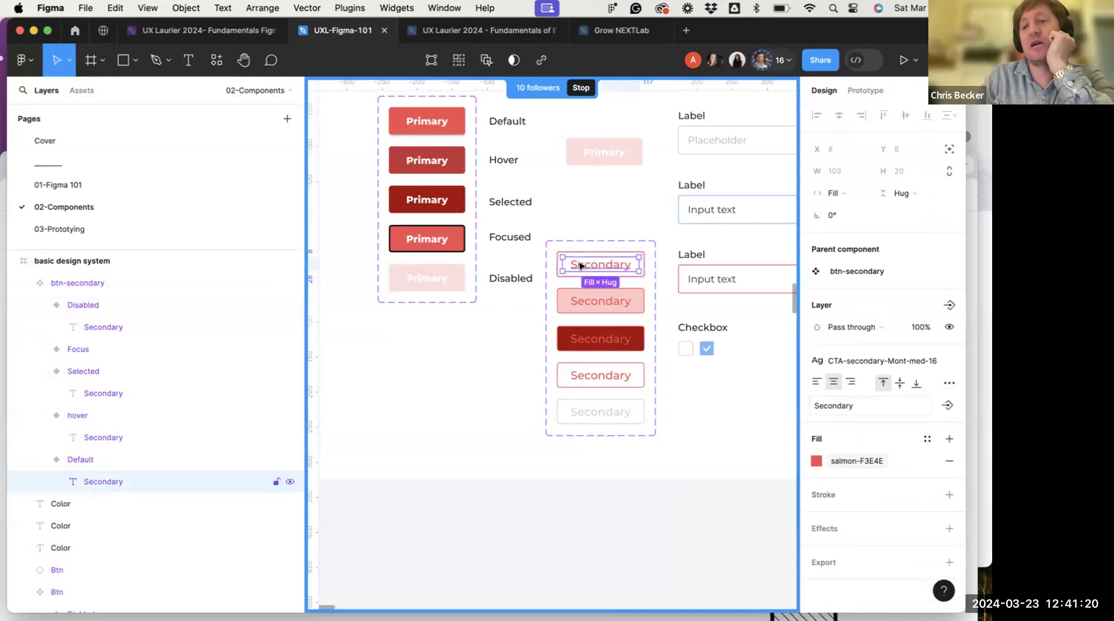
left_click(456, 283)
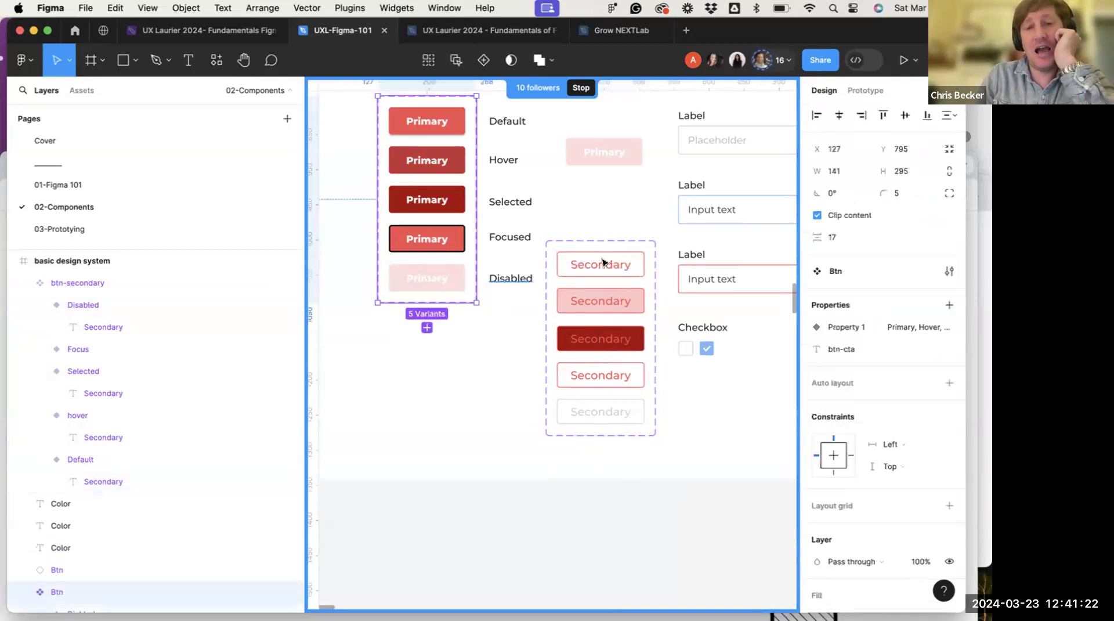
Change the label text of the Default secondary button variant to "button" and copy that text
left_click(603, 262)
scroll(602, 262, "up", 3)
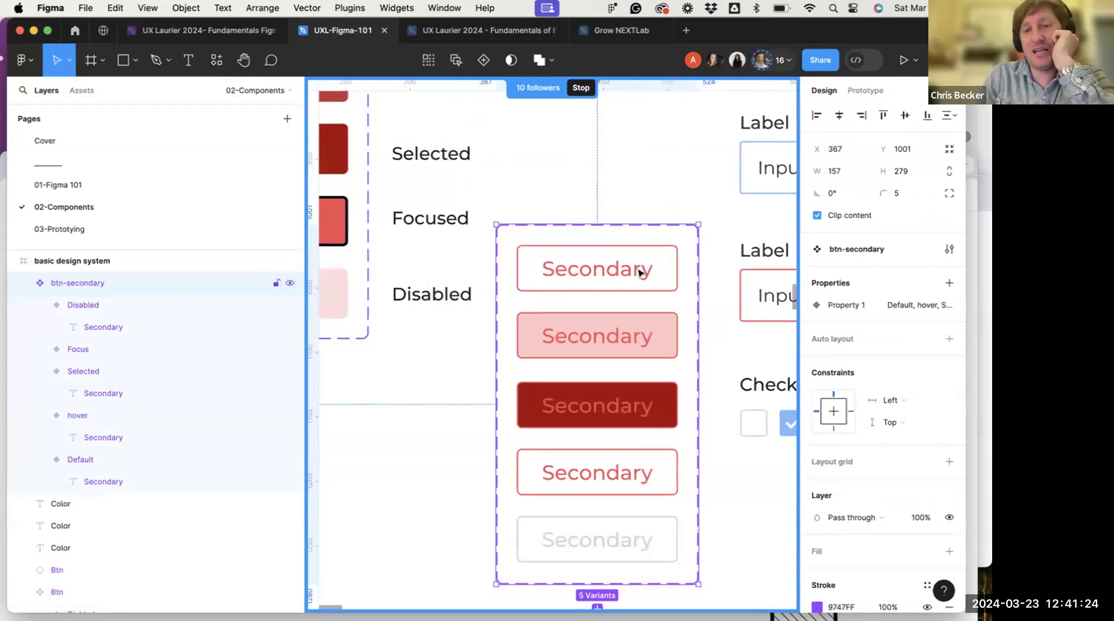
left_click(639, 273)
left_click(639, 273)
double_click(639, 272)
type("bb")
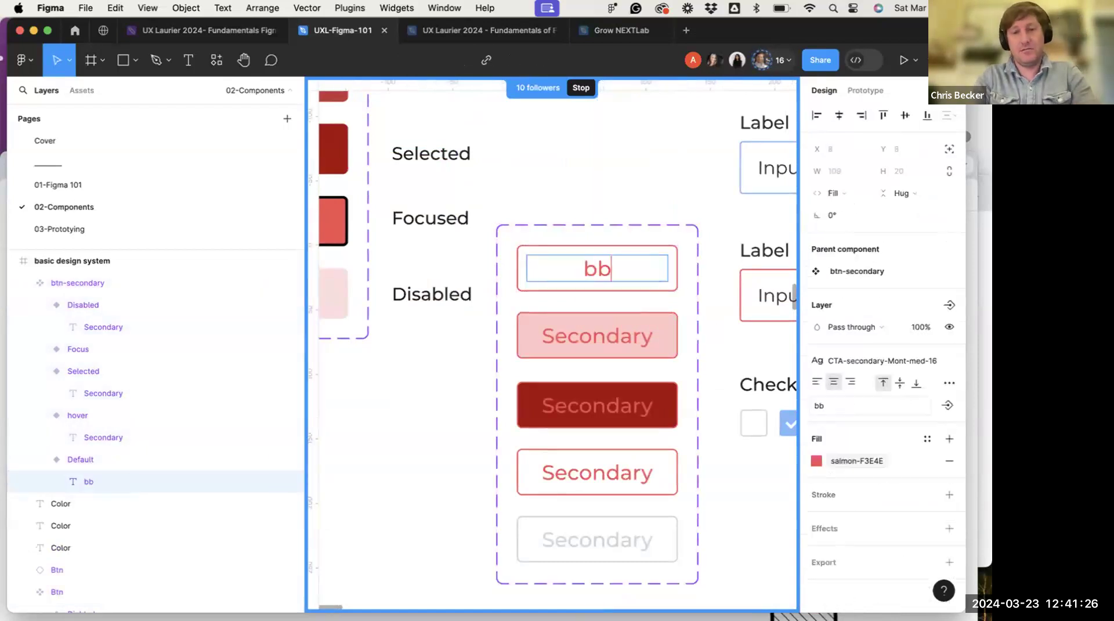
key("BackSpace")
type("utton")
key("super+a")
key("super+c")
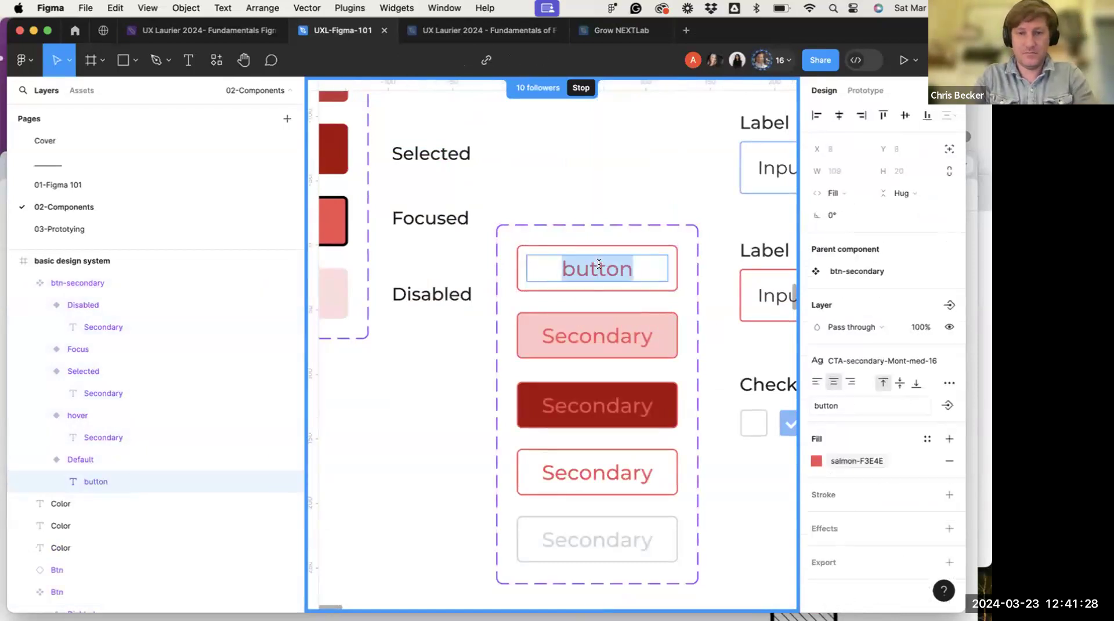
Replace the labels of the hover, Selected and Focus secondary variants with the copied "button" text
left_click(595, 345)
key("super+v")
left_click(590, 415)
key("super+v")
double_click(592, 464)
key("super+v")
scroll(591, 464, "down", 3)
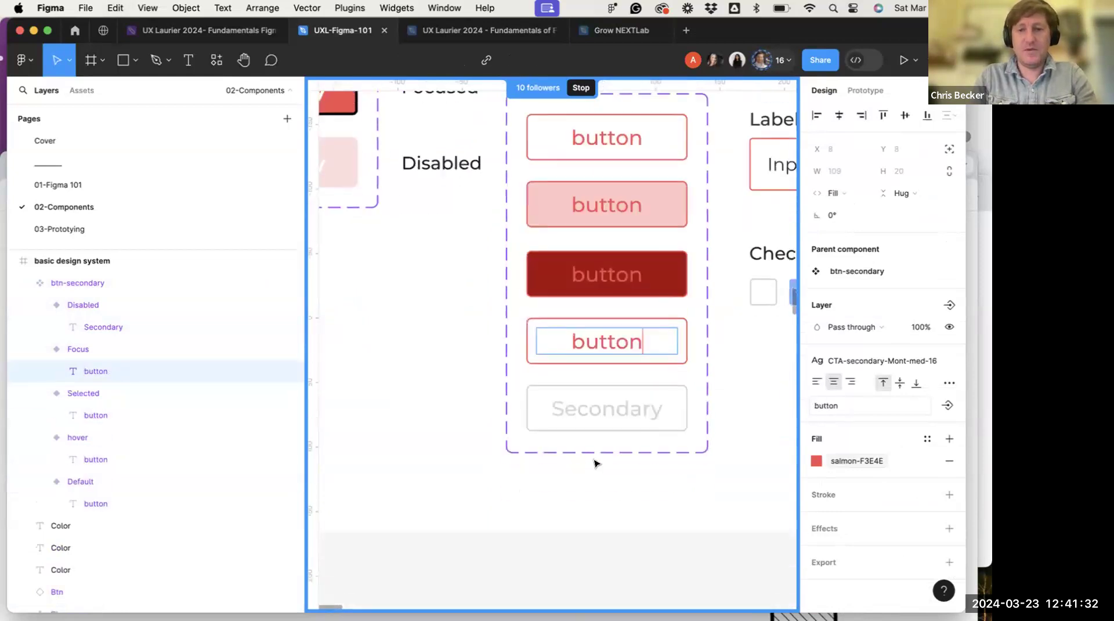
Replace the Disabled secondary variant's label with the copied "button" text
double_click(603, 409)
type("v")
key("Escape")
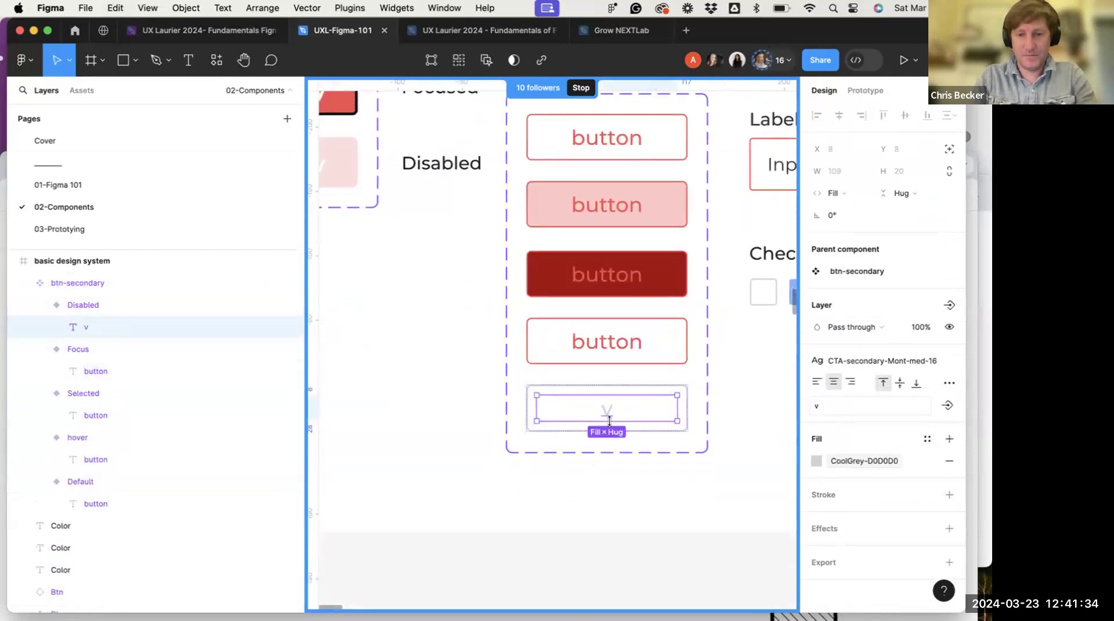
double_click(608, 409)
key("super+v")
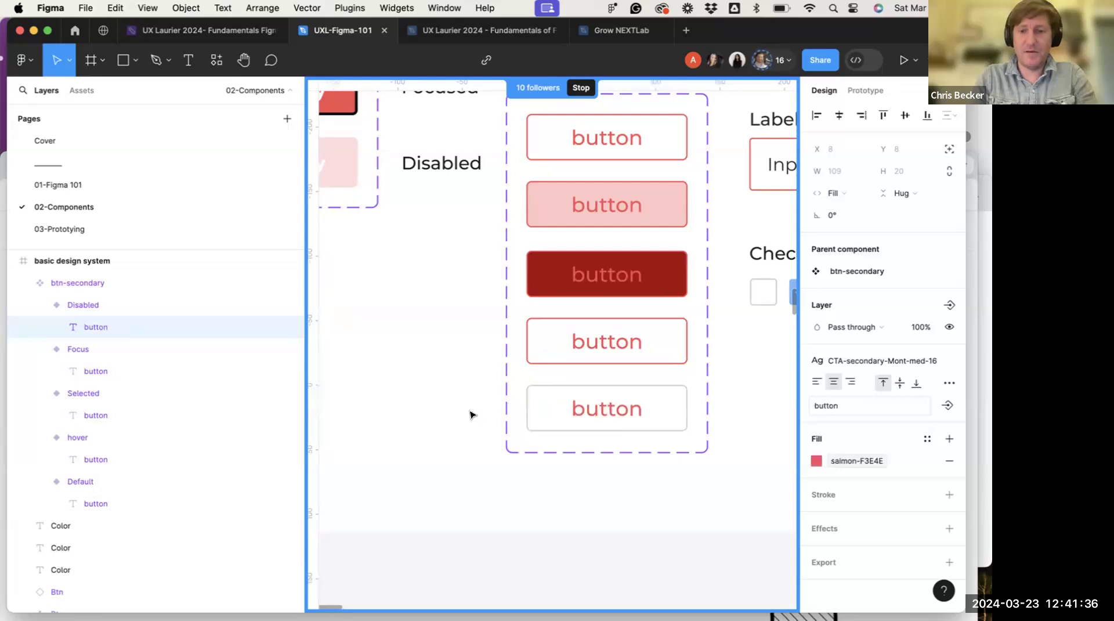
Apply the CoolGrey-D0D0D0 colour style to the Disabled variant's label
scroll(632, 377, "up", 5)
left_click(619, 477)
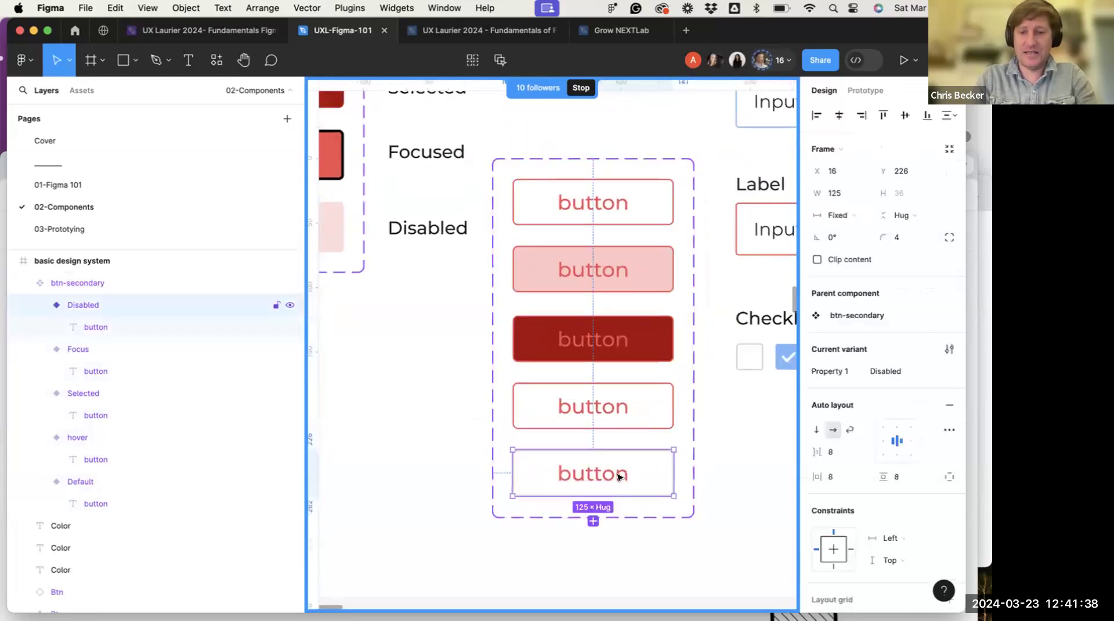
left_click(617, 474)
left_click(817, 461)
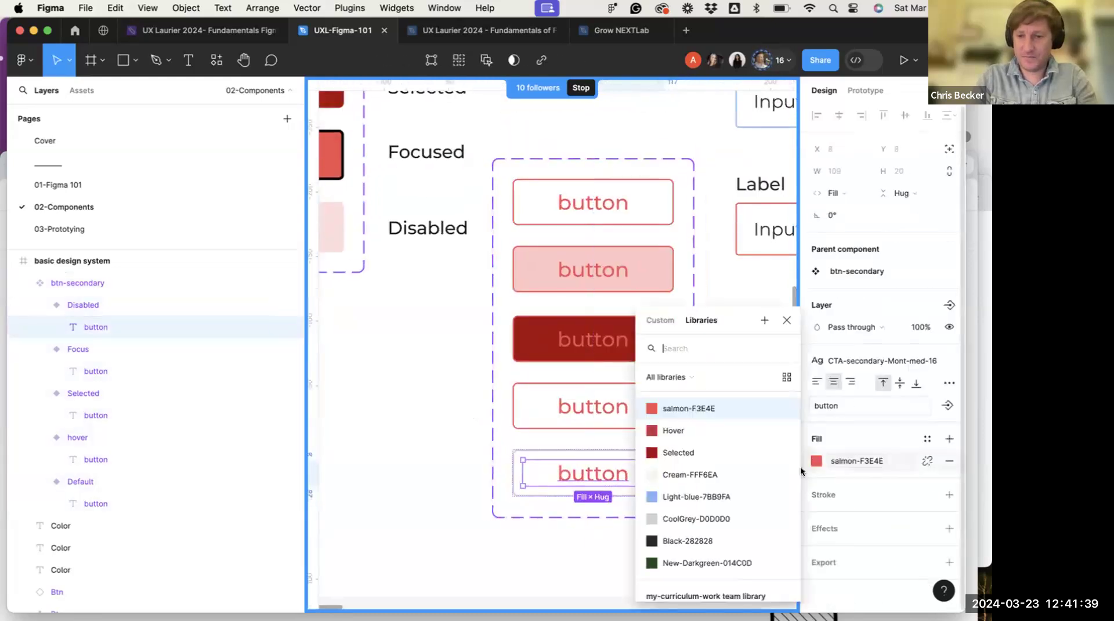
left_click(710, 518)
left_click(433, 495)
Check the Property 1 variant value of each secondary button, from Default through Disabled
scroll(559, 423, "up", 2)
scroll(451, 252, "down", 5)
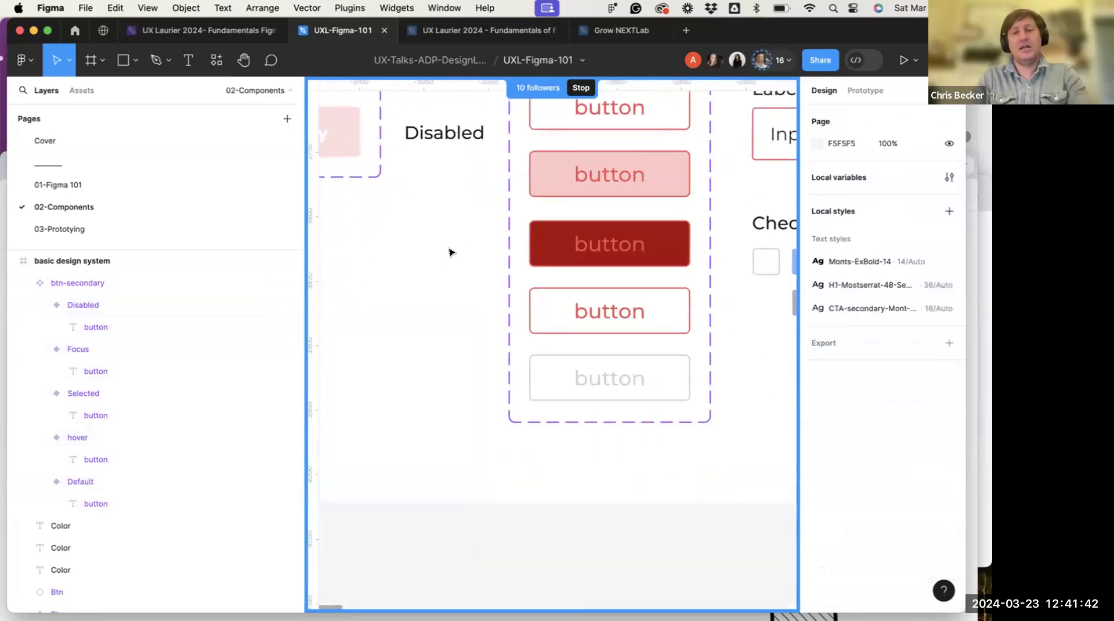
scroll(479, 242, "up", 1)
scroll(479, 241, "right", 1)
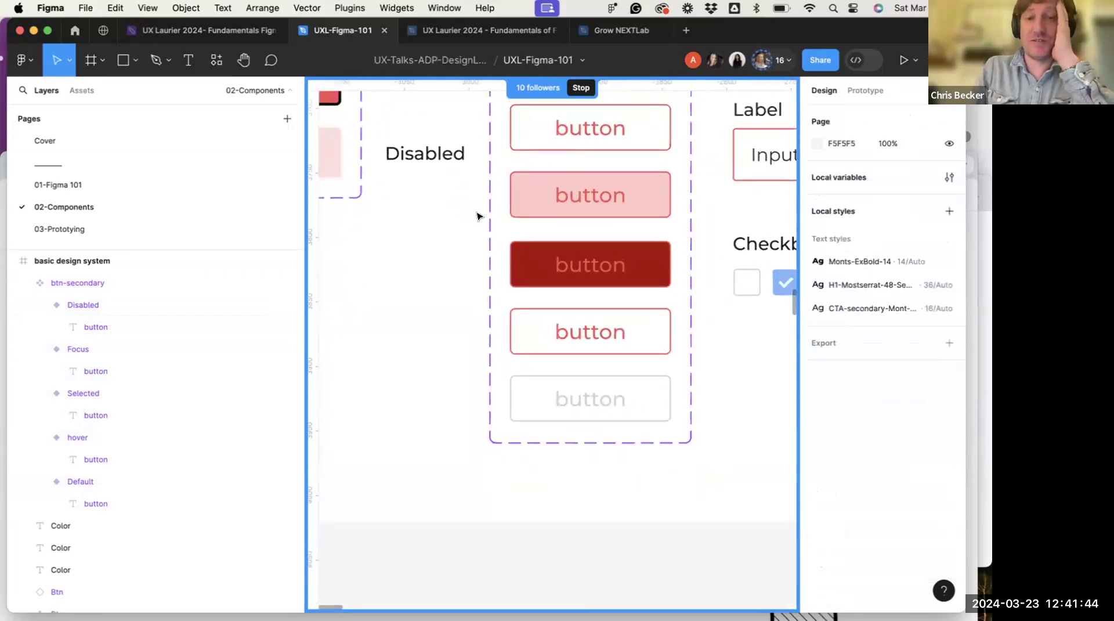
left_click(572, 141)
left_click(572, 141)
scroll(571, 145, "up", 3)
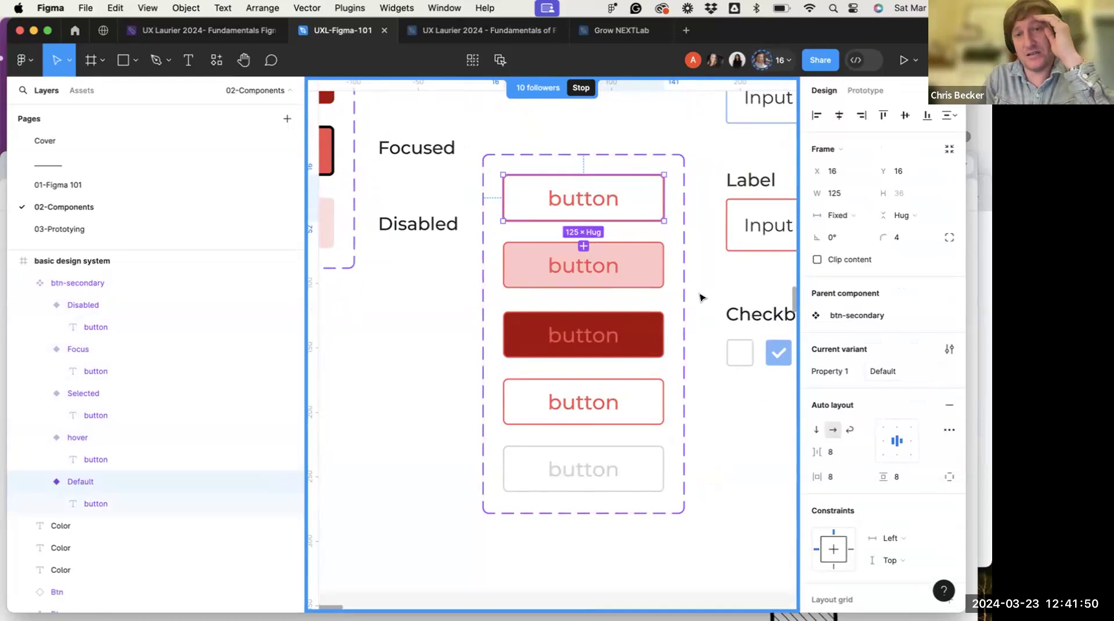
left_click(891, 372)
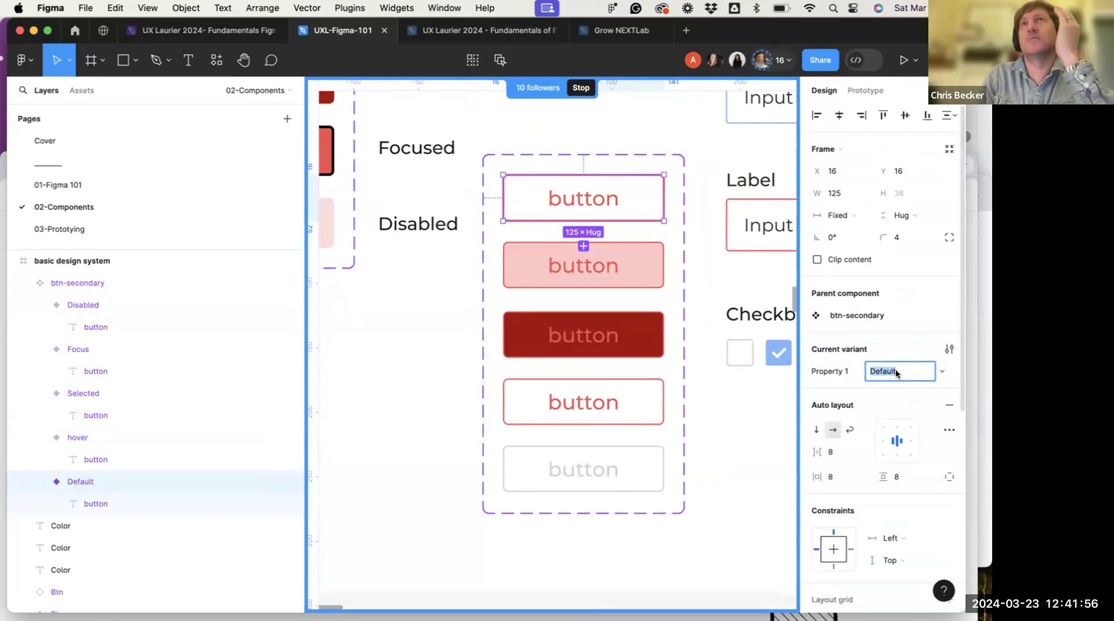
left_click(564, 260)
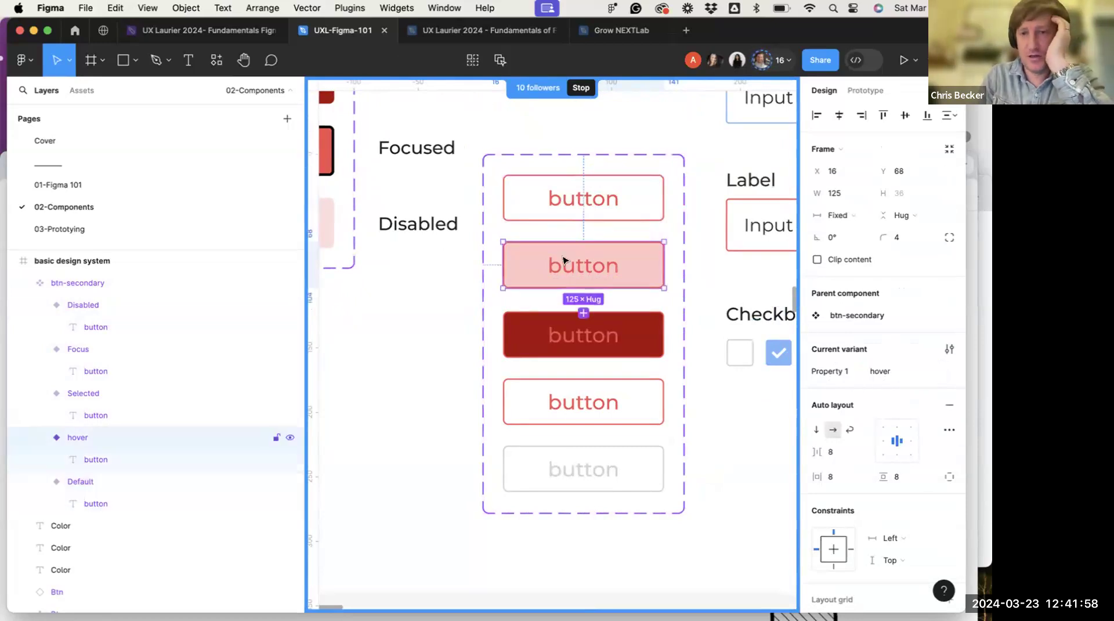
left_click(581, 330)
left_click(582, 406)
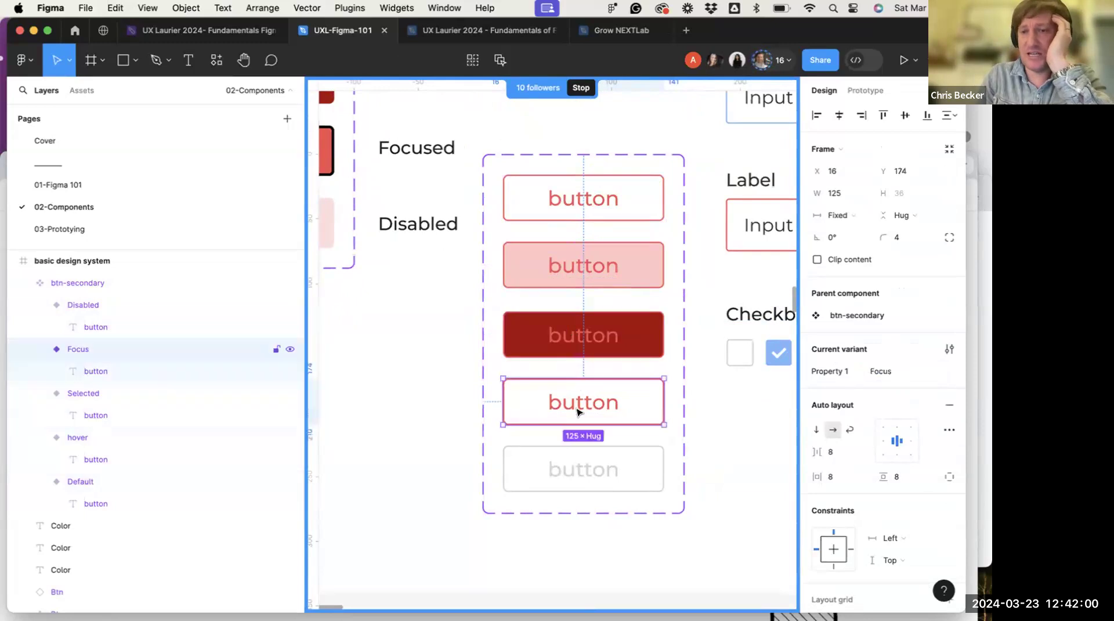
left_click(572, 489)
scroll(577, 480, "down", 2)
scroll(574, 488, "up", 4)
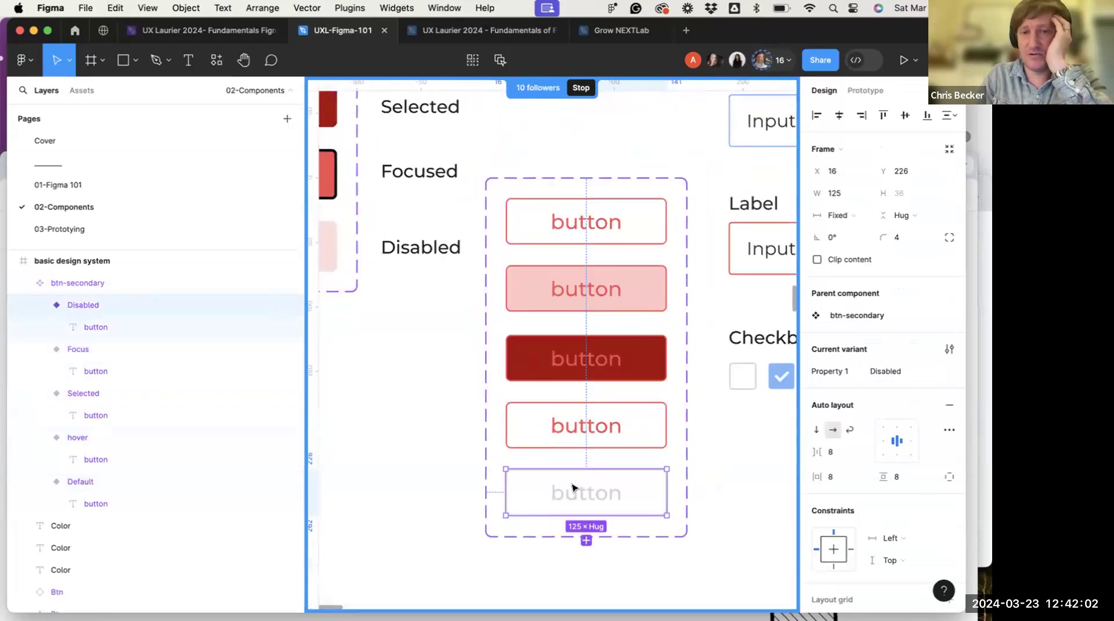
Create a text component property named Secondary-CTA with the value "button" from the Default variant's label
left_click(561, 256)
double_click(552, 224)
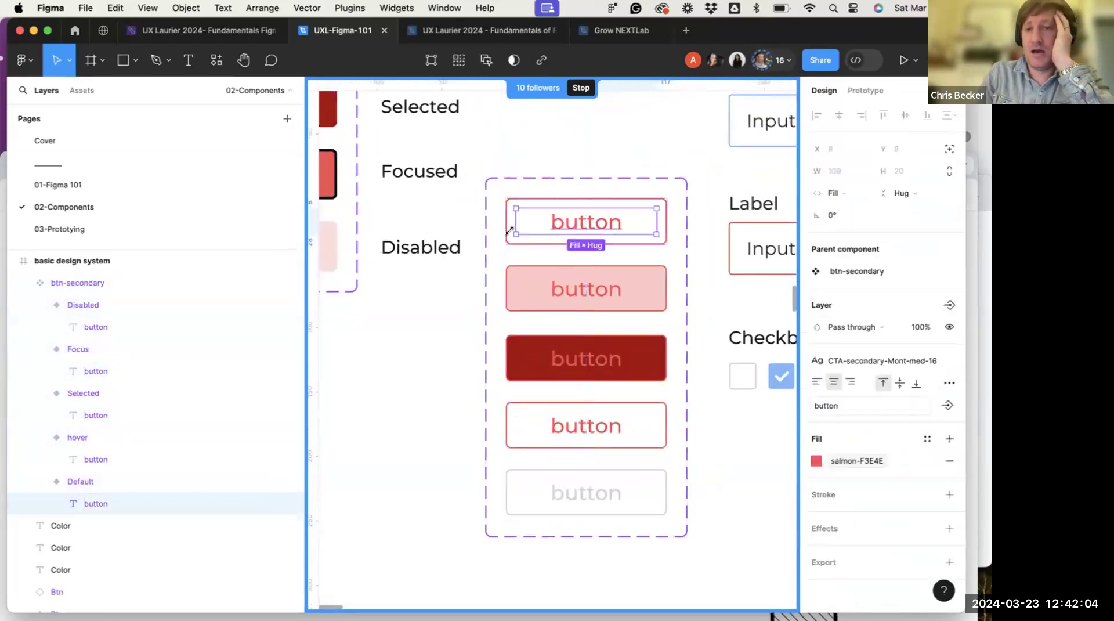
double_click(584, 221)
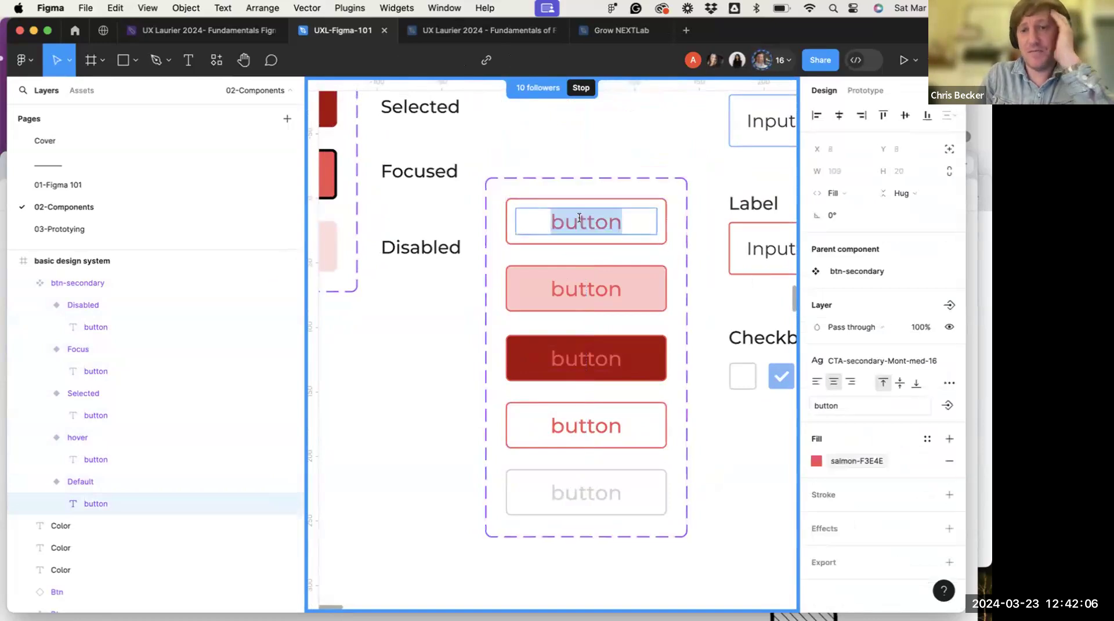
left_click(947, 406)
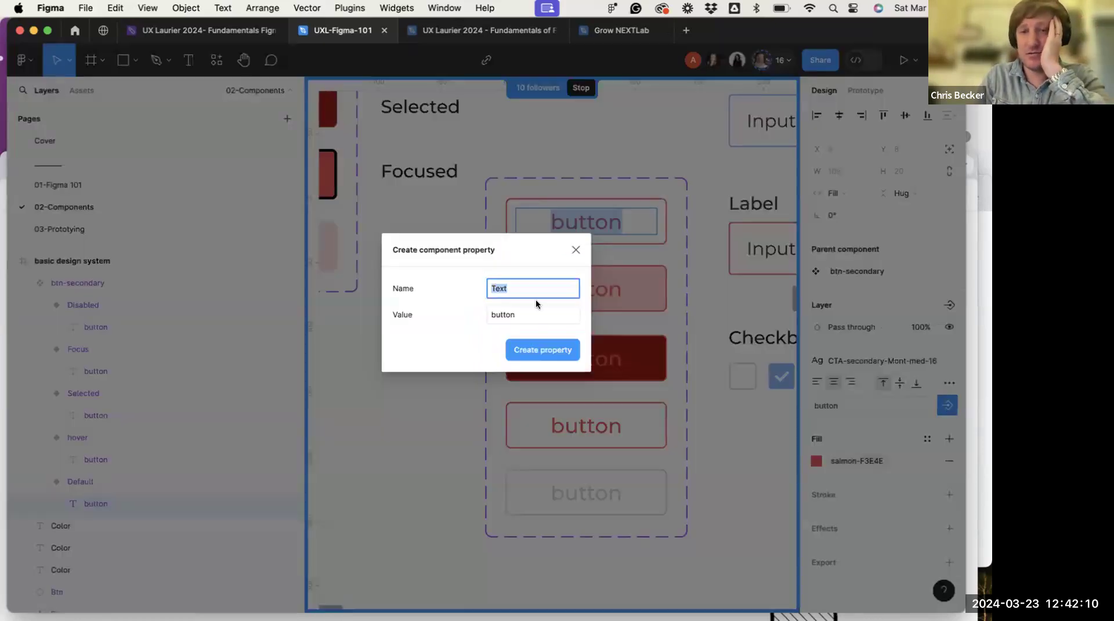
type("S")
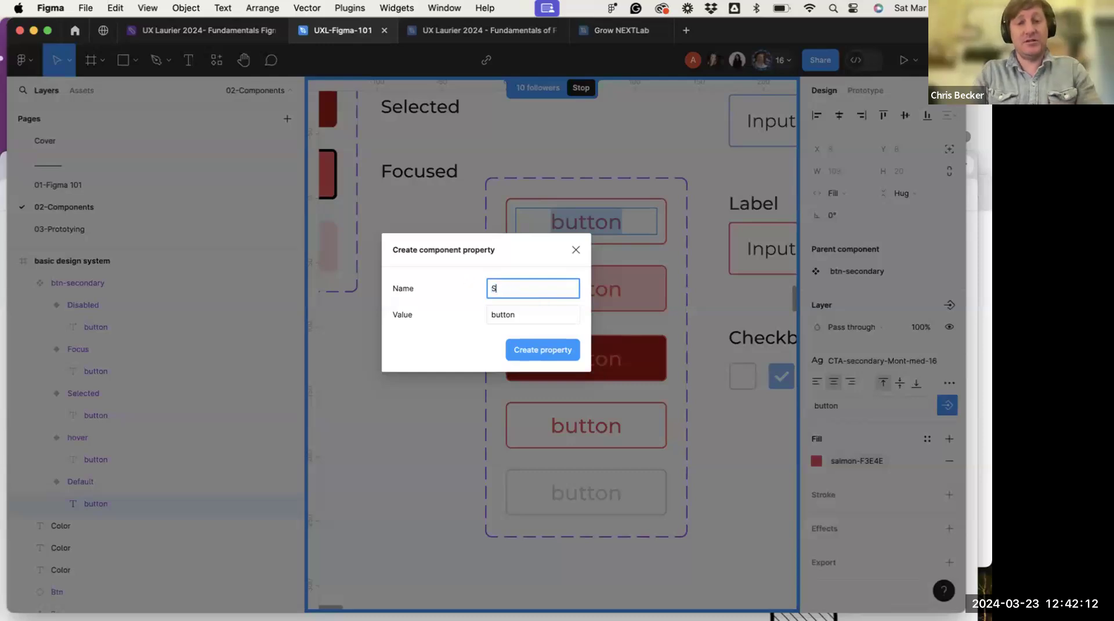
type("econdary-CTA")
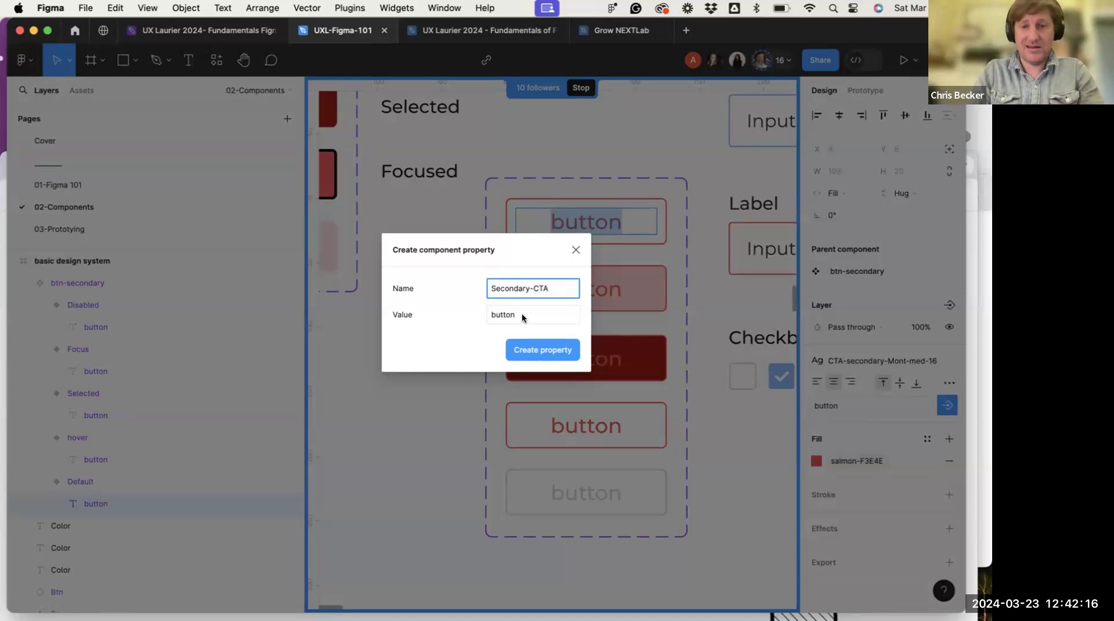
left_click(557, 342)
Link the hover variant's label to the Secondary-CTA text property
left_click(574, 298)
double_click(572, 304)
key("Escape")
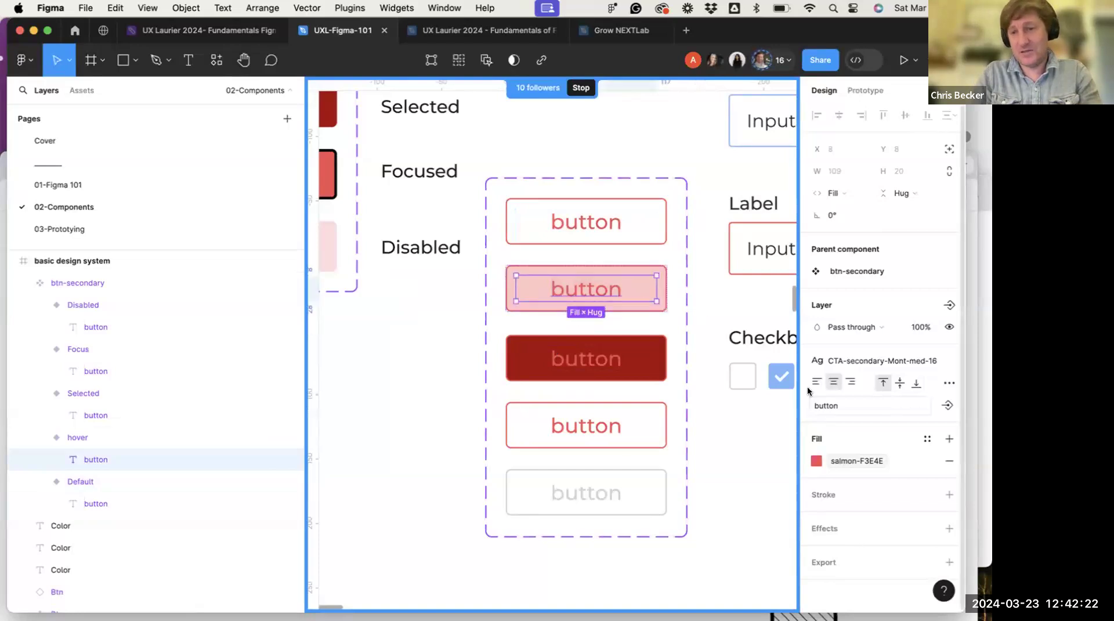
left_click(946, 406)
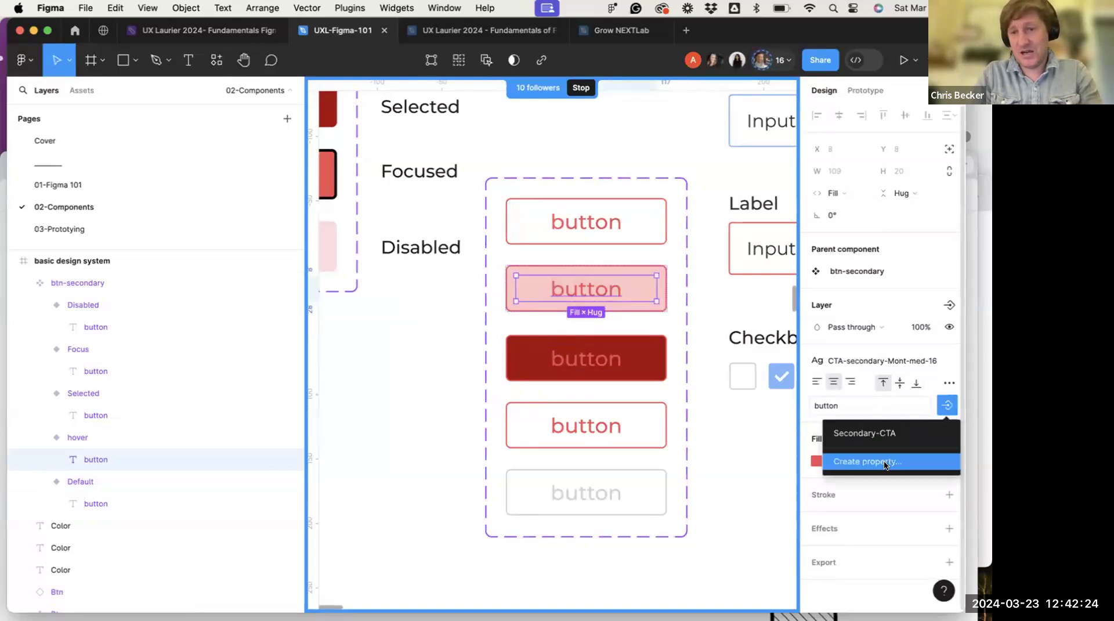
left_click(879, 433)
Link the labels of the Selected and Focus variants to the Secondary-CTA text property
left_click(603, 366)
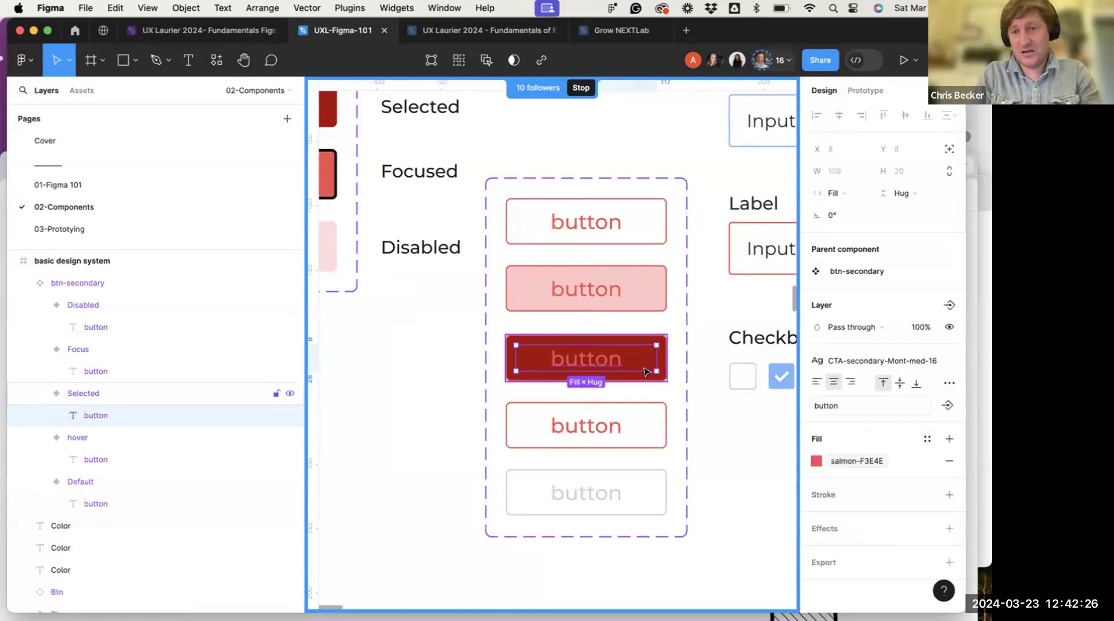
left_click(947, 405)
left_click(870, 432)
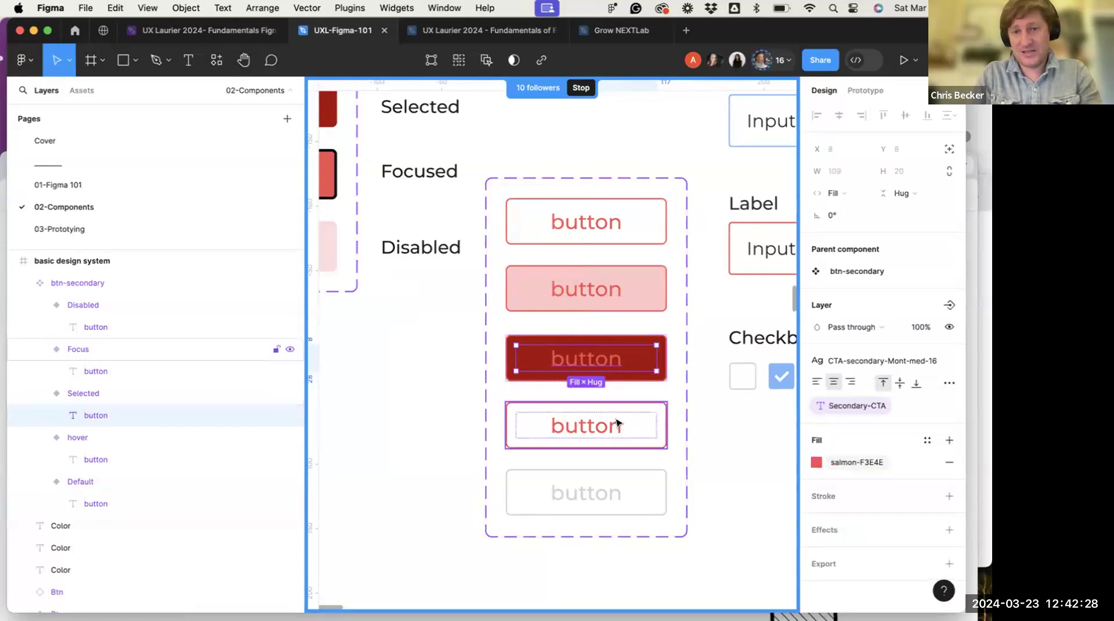
left_click(617, 425)
left_click(947, 405)
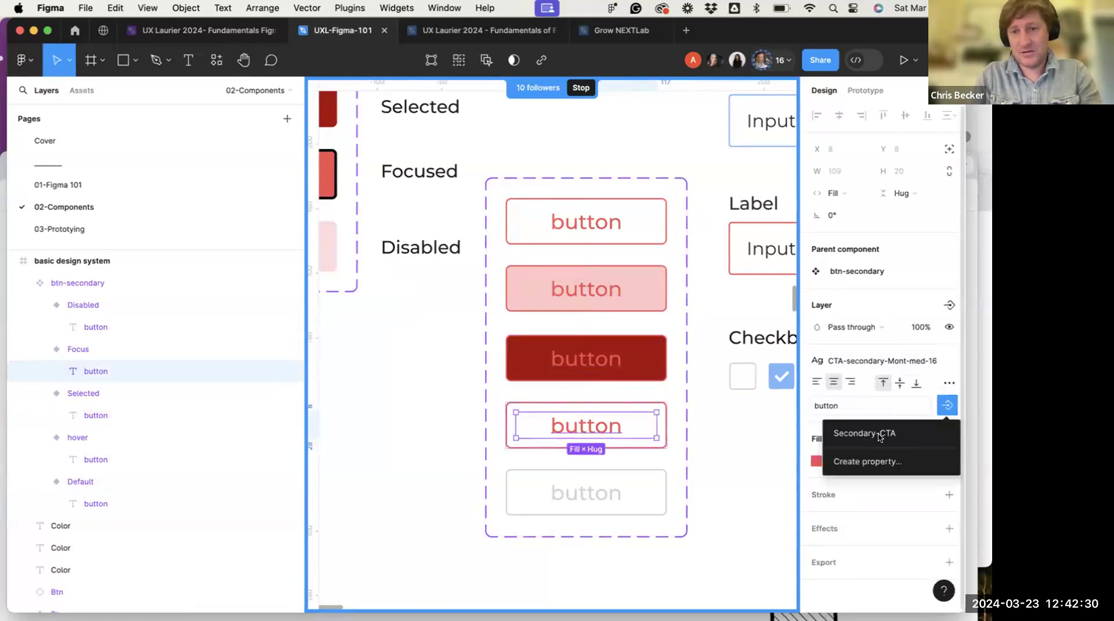
left_click(879, 432)
Link the Disabled variant's label to the Secondary-CTA text property
left_click(586, 493)
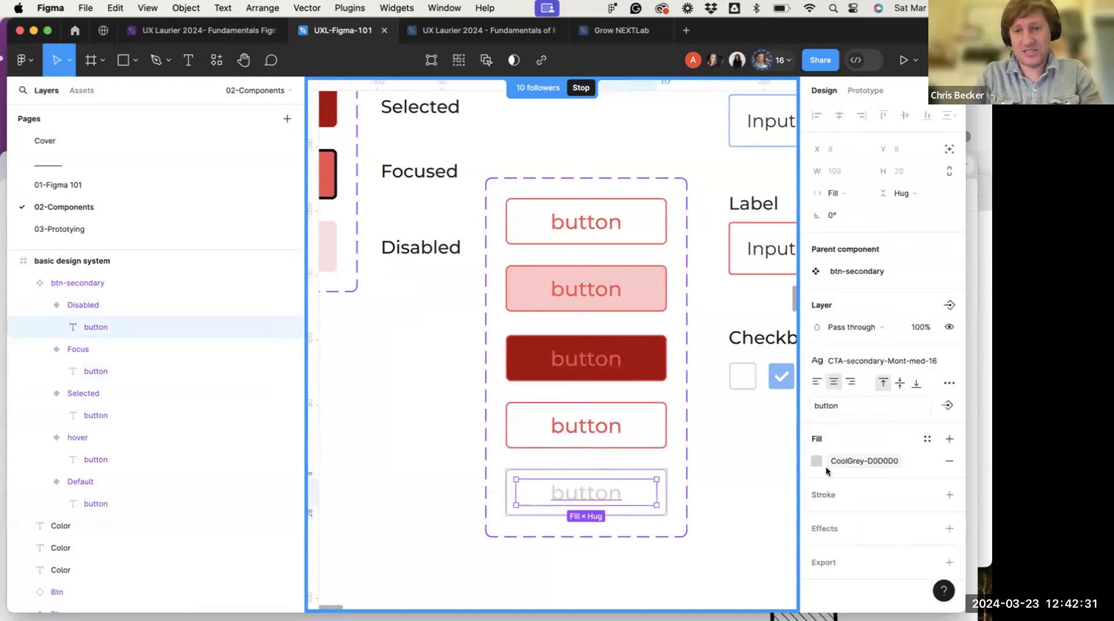
left_click(947, 405)
left_click(870, 432)
Create an instance of the Default secondary button and place it in the empty area below the primary button set
scroll(672, 351, "down", 5)
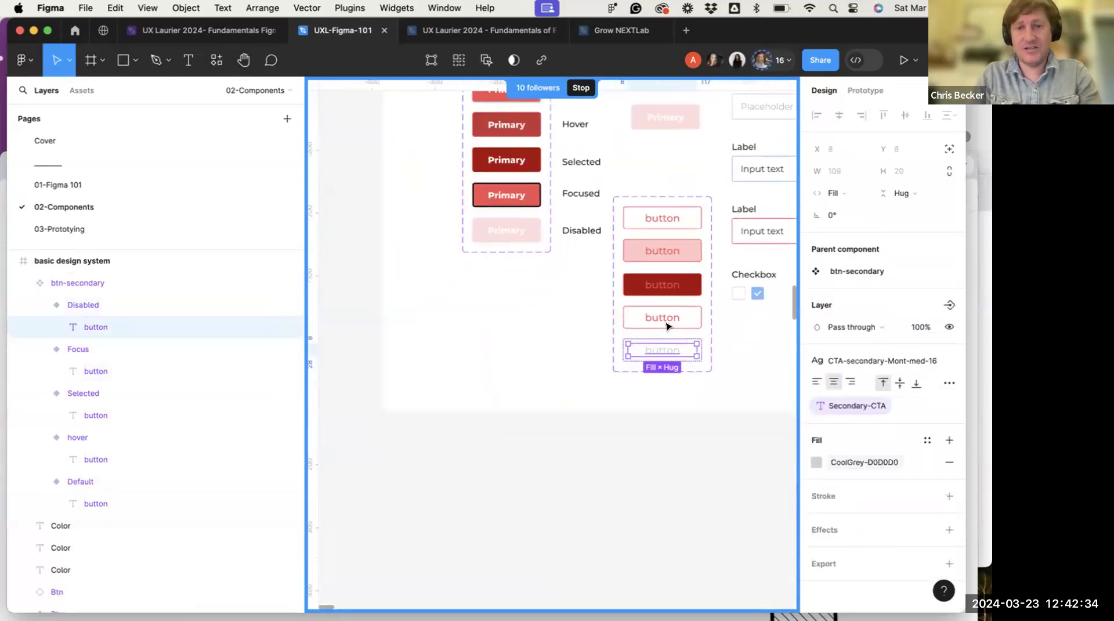
left_click(604, 276)
left_click(659, 212)
left_click(659, 212)
left_click_drag(659, 212, 456, 339)
Change the secondary button instance's label to "Hi team"
left_click(897, 337)
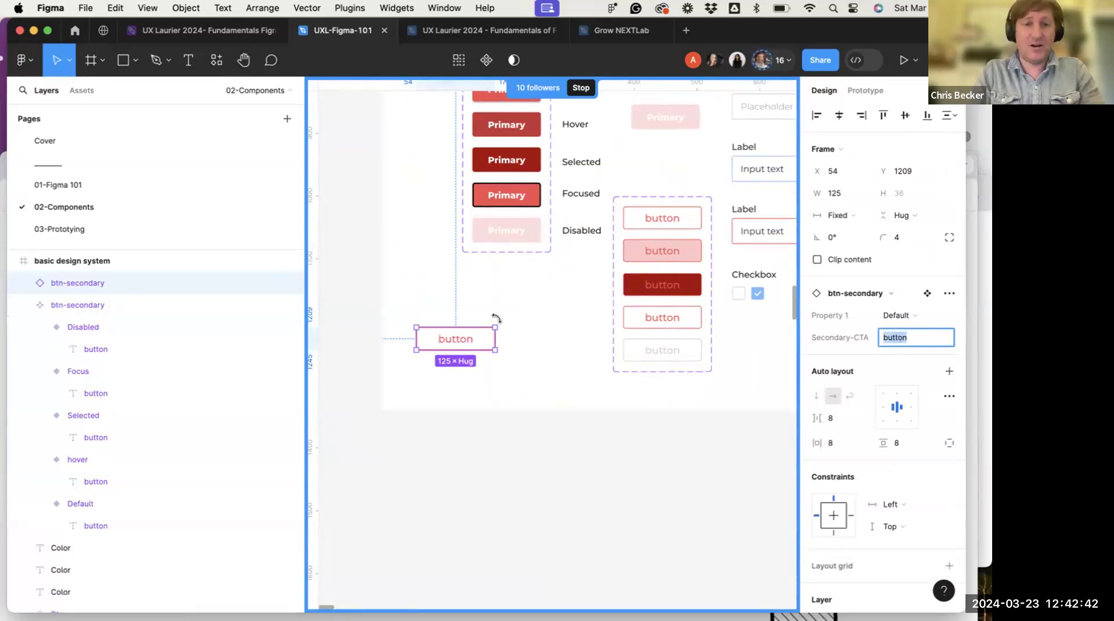
left_click(464, 344)
double_click(457, 340)
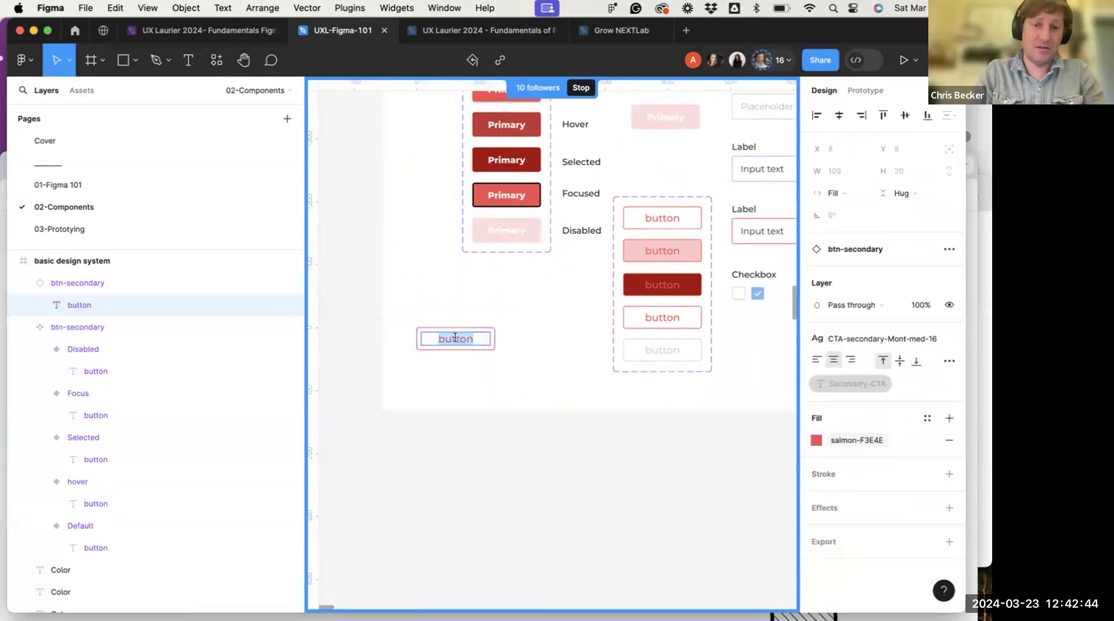
type("Hi tema")
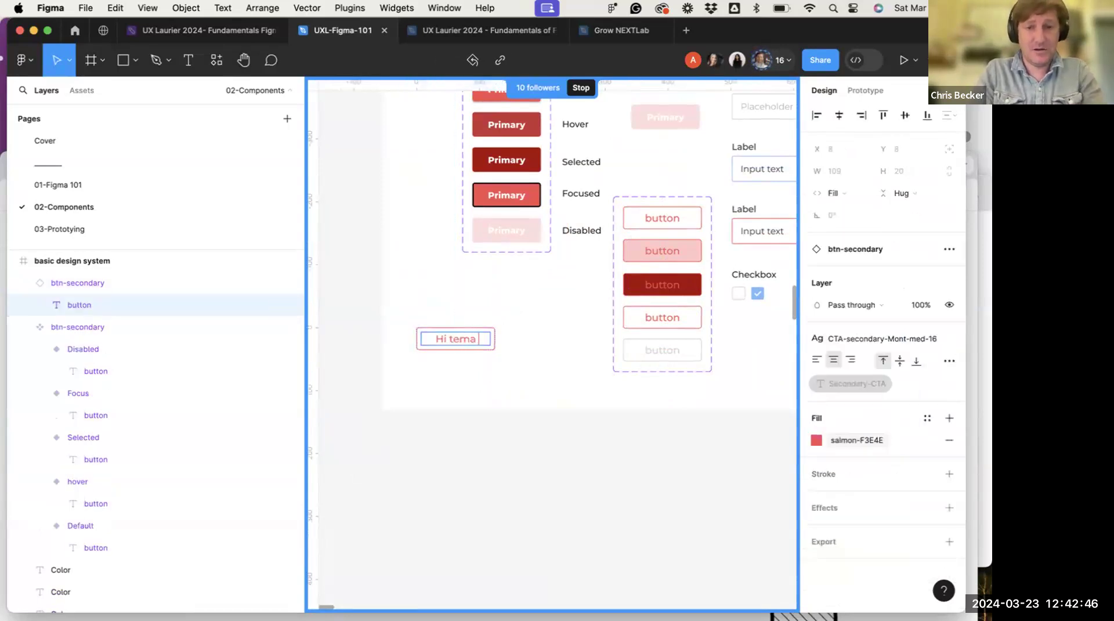
key("BackSpace")
key("BackSpace")
type("am")
key("Escape")
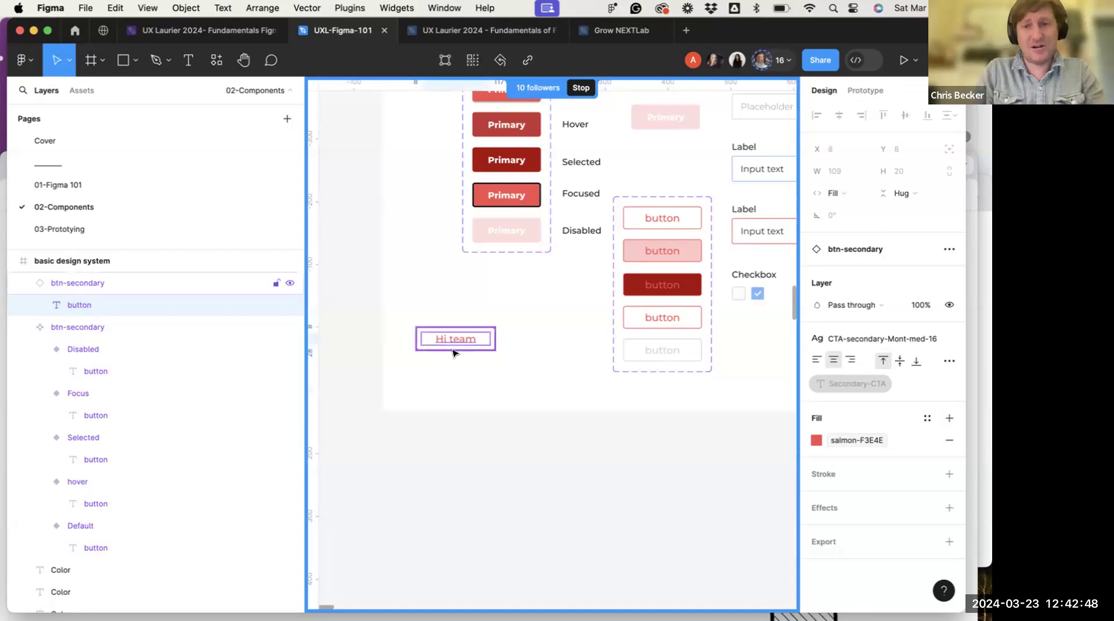
Set the secondary button instance's Secondary-CTA text property to "click me"
left_click(463, 370)
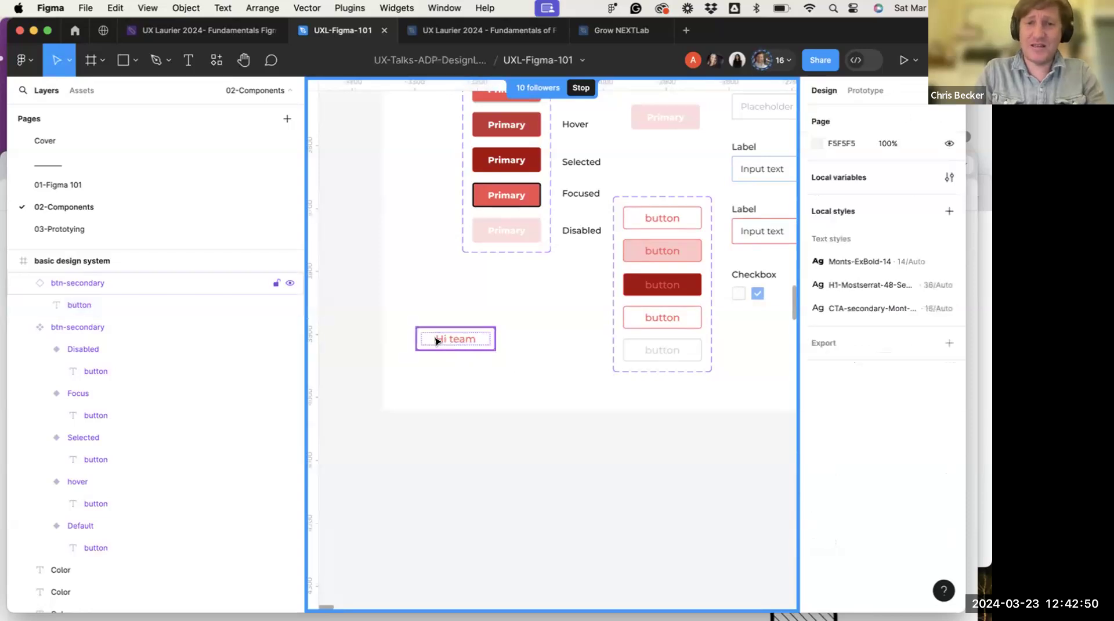
left_click(455, 338)
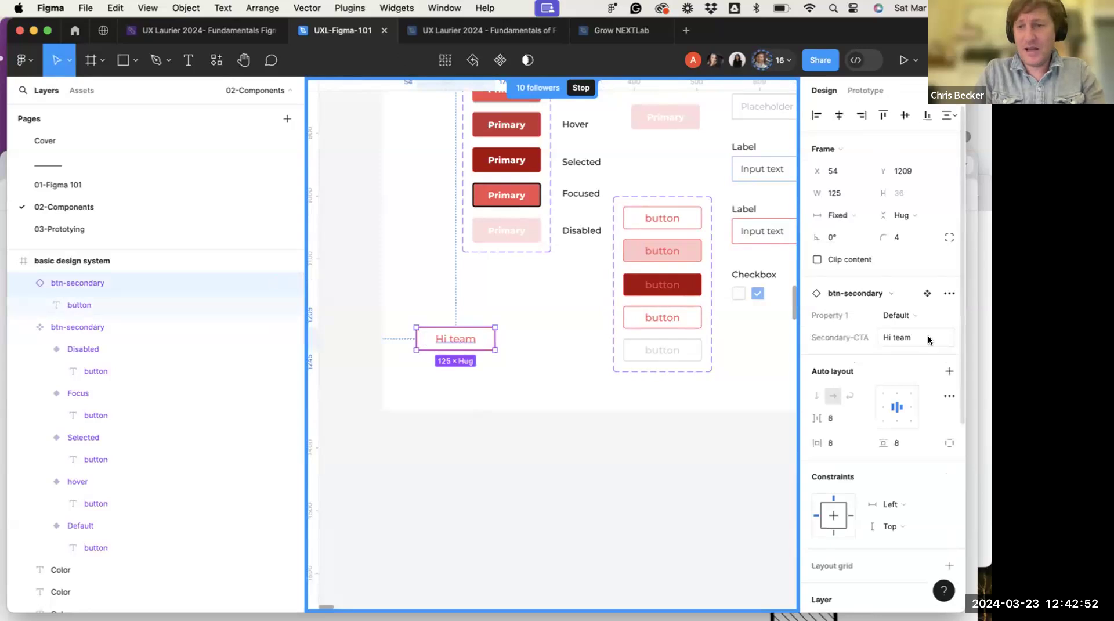
left_click(898, 338)
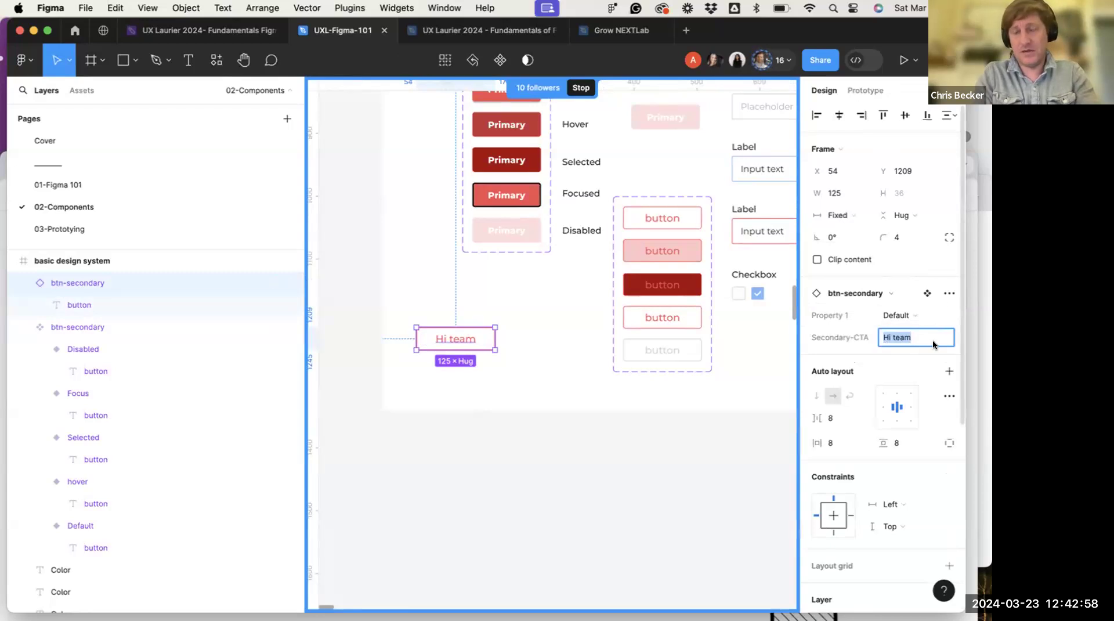
type("click")
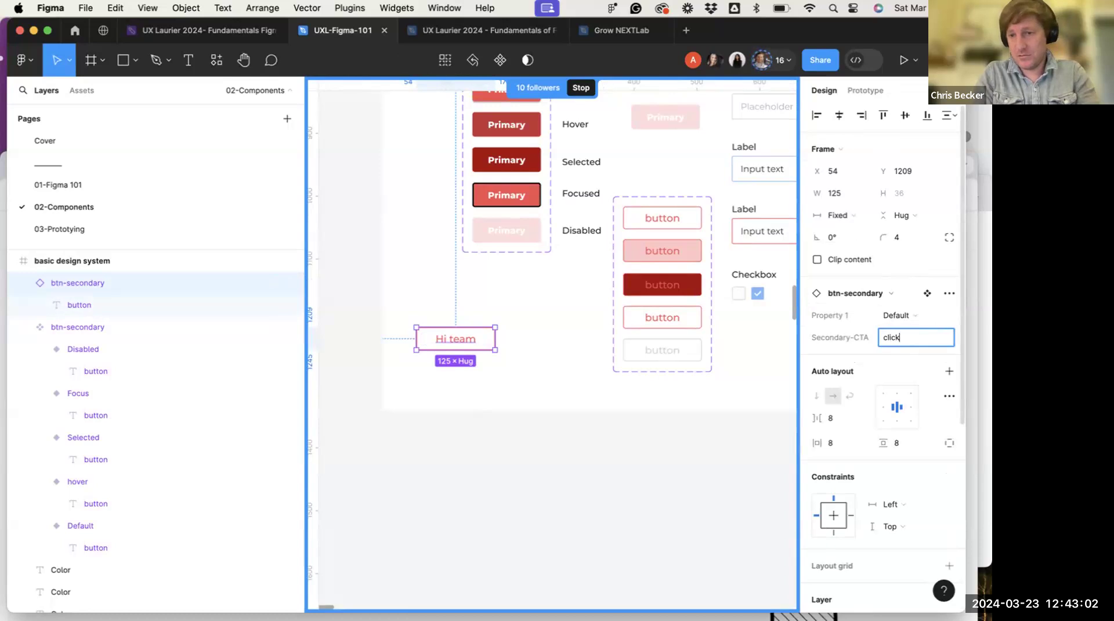
type(" me")
key("Return")
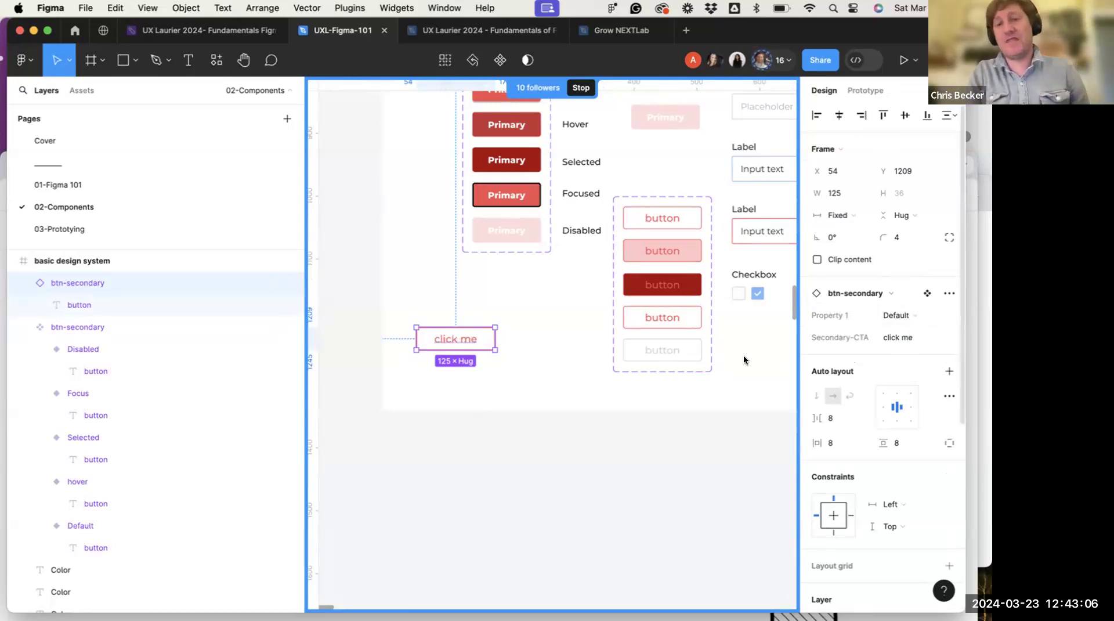
left_click(552, 366)
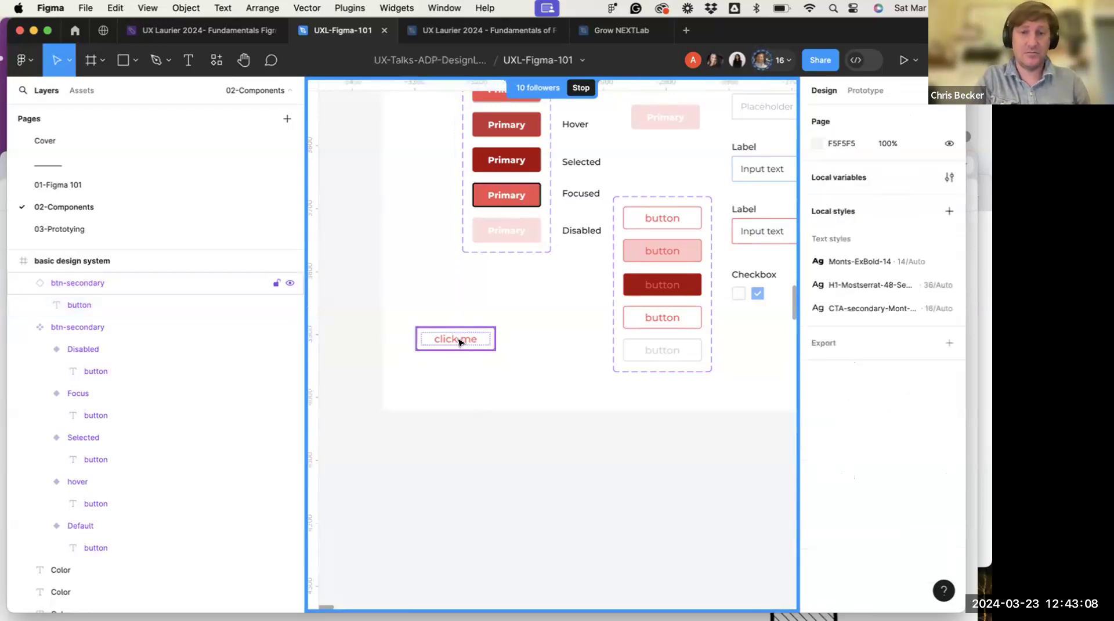
Duplicate the "click me" instance just below it and set the copy's Secondary-CTA text to "buy now"
left_click_drag(454, 339, 521, 372)
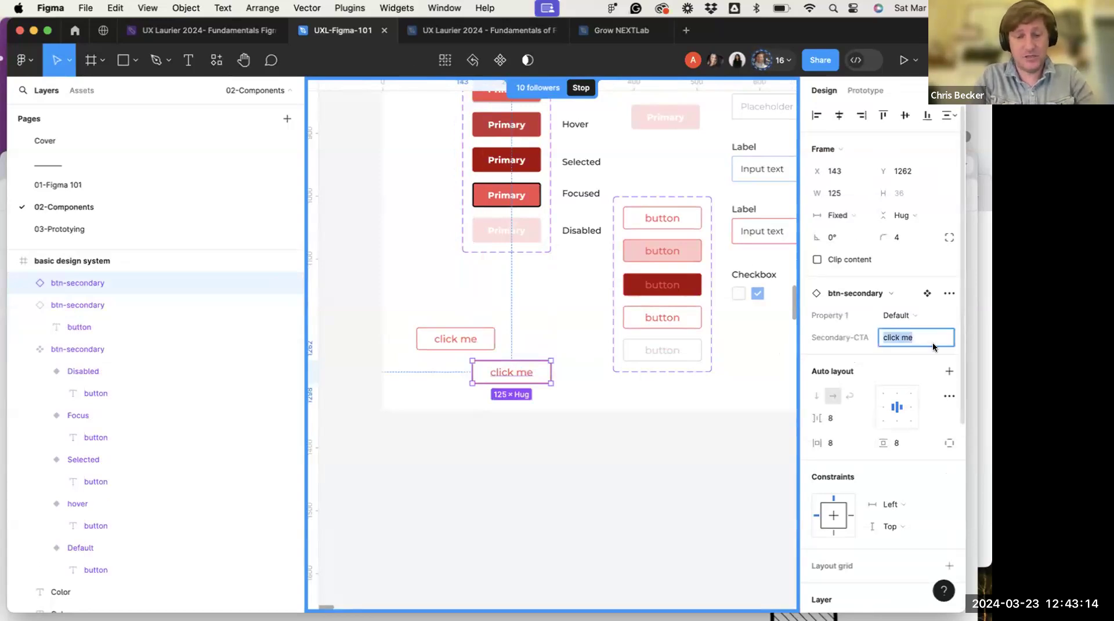
type("buy now")
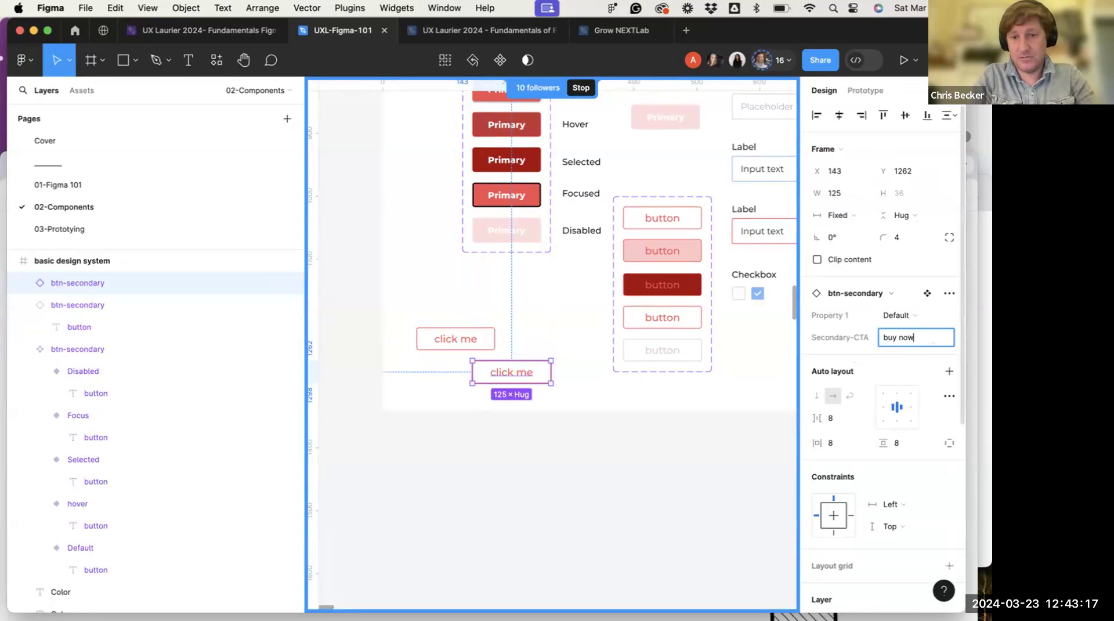
key("Return")
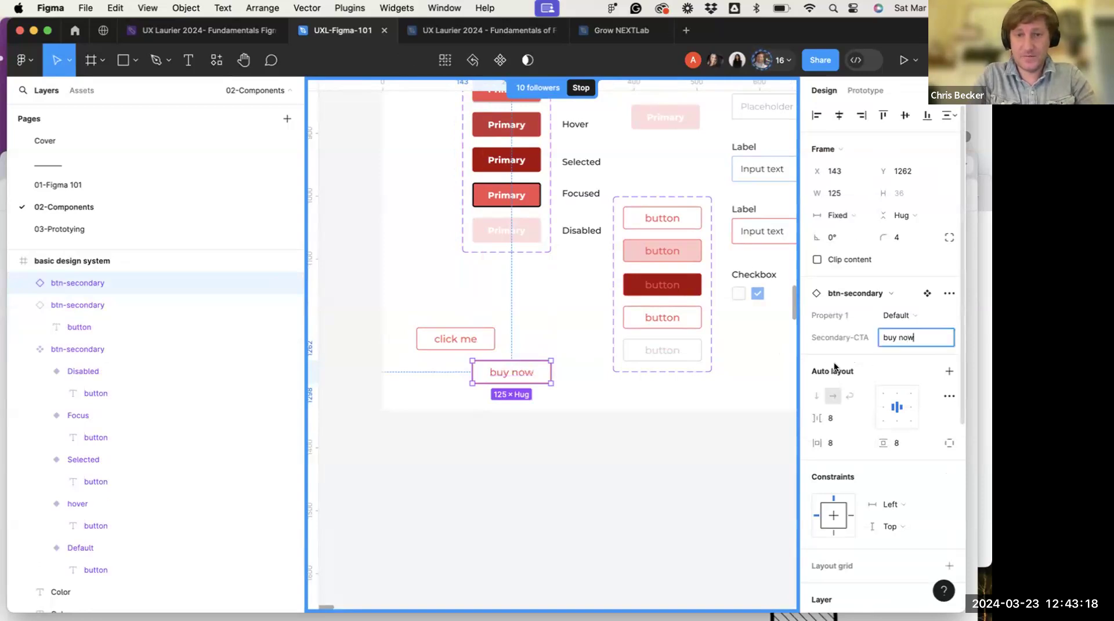
left_click(624, 404)
Stack the two secondary button instances in a left-aligned column, with "click me" above "buy now"
left_click(480, 364)
left_click_drag(469, 345, 486, 311)
left_click_drag(499, 366, 462, 351)
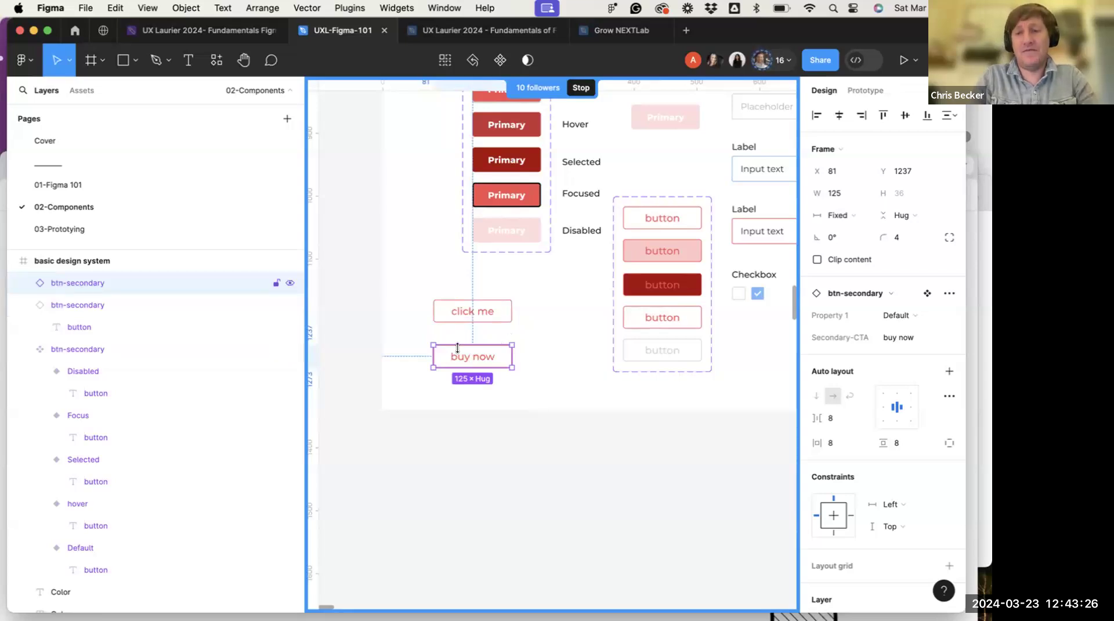
Try resetting all changes on the "buy now" instance, and undo the reset
left_click(948, 295)
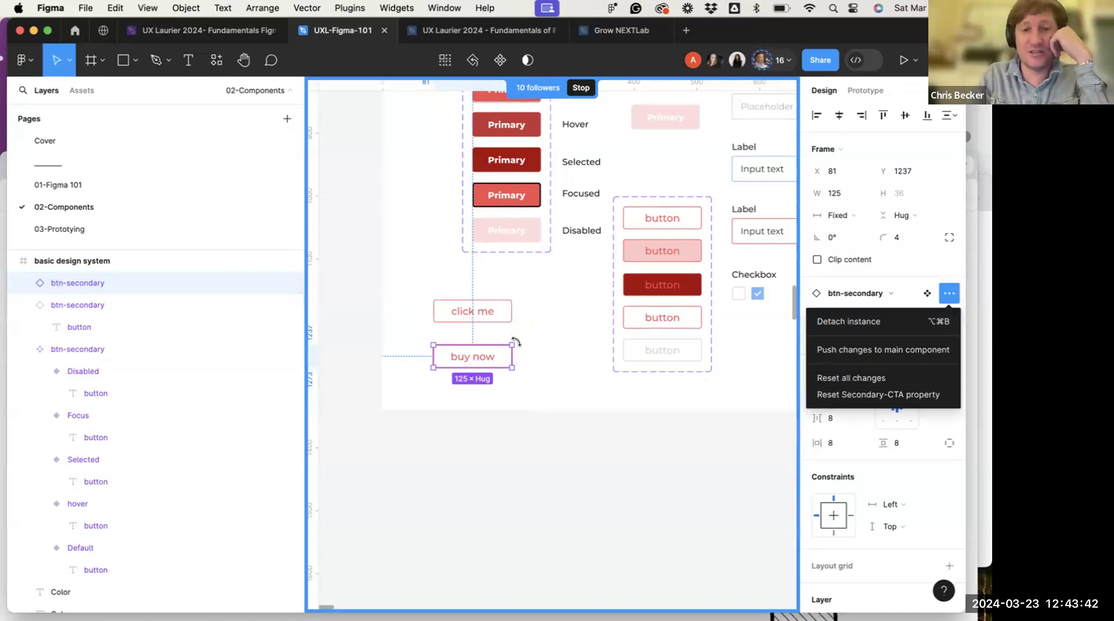
left_click(889, 377)
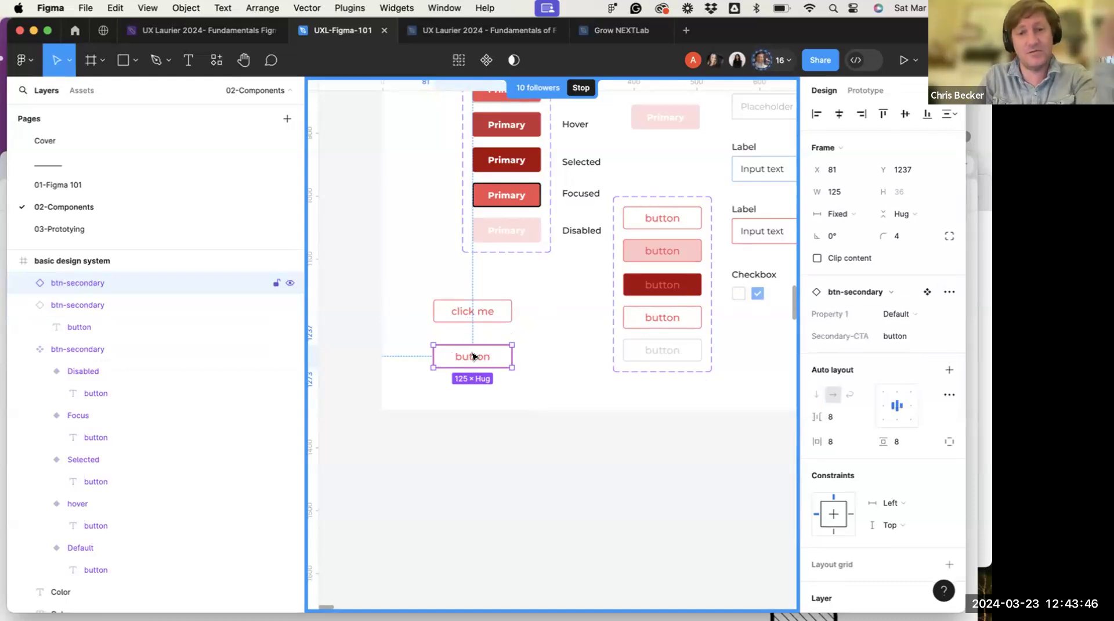
key("super+z")
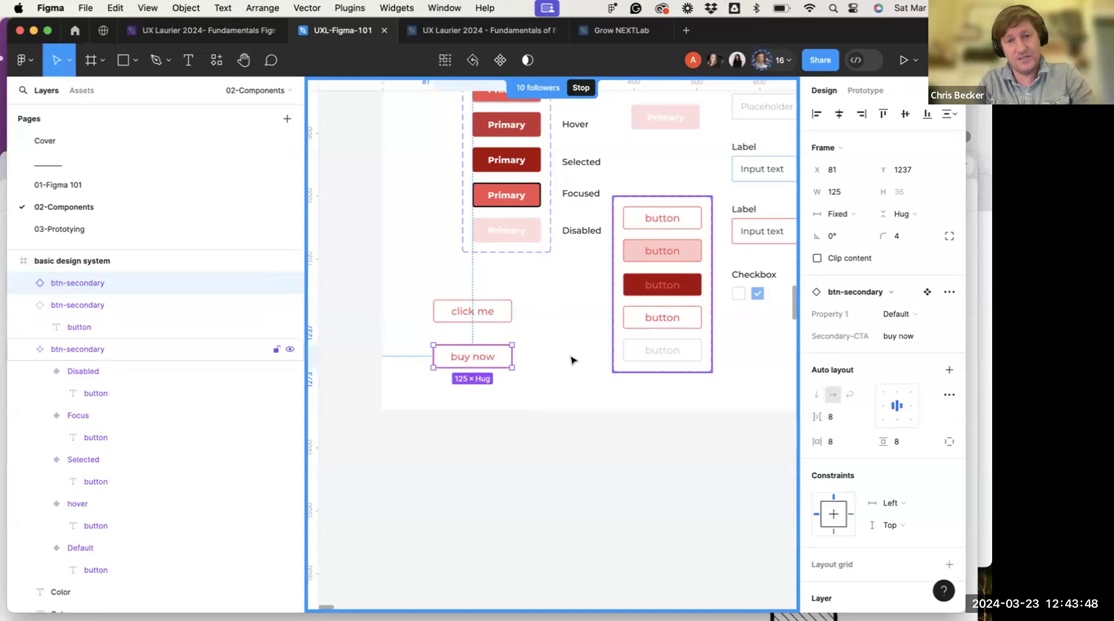
left_click(562, 355)
Look over the form fields, checkbox, radio button and tab elements of the basic design system
scroll(501, 348, "down", 3)
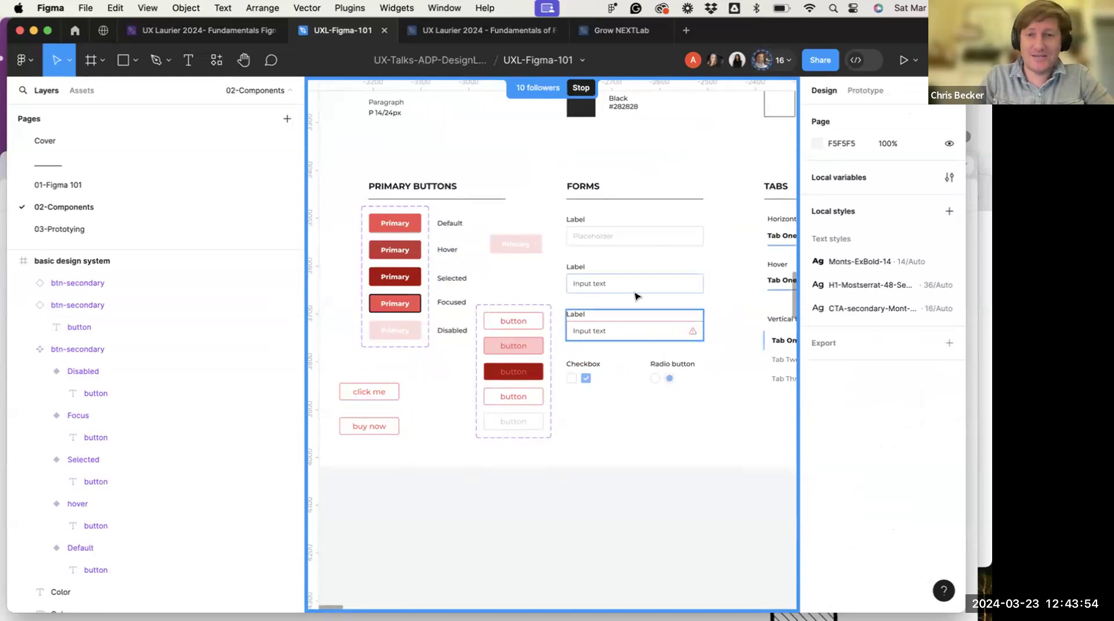
scroll(636, 293, "right", 3)
scroll(625, 233, "right", 2)
scroll(686, 278, "up", 4)
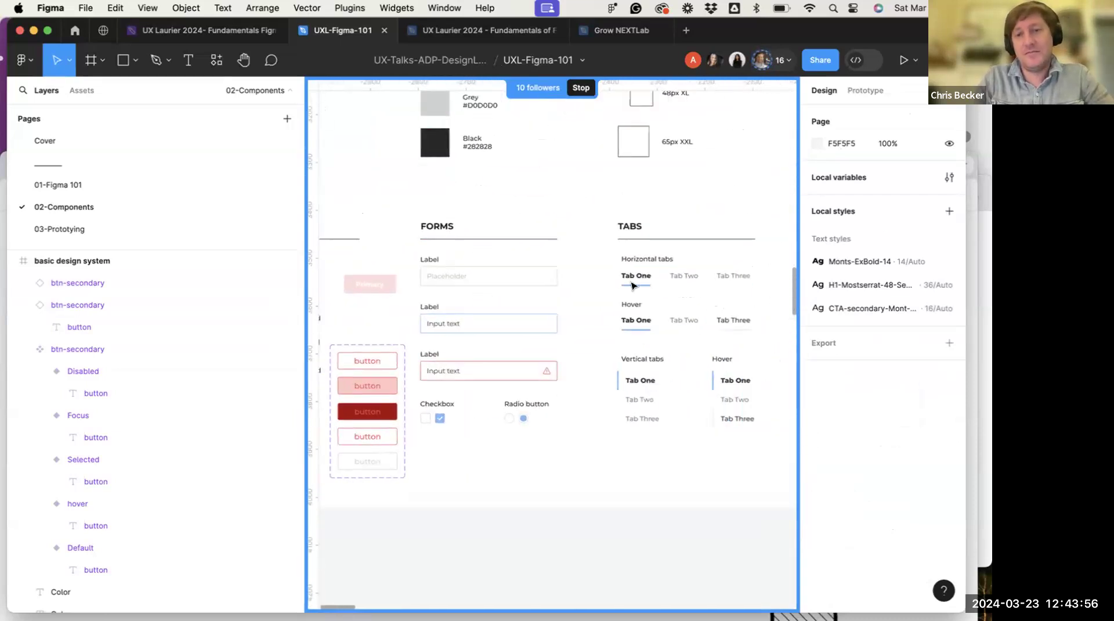
scroll(502, 321, "left", 2)
scroll(480, 378, "down", 5)
scroll(653, 293, "left", 2)
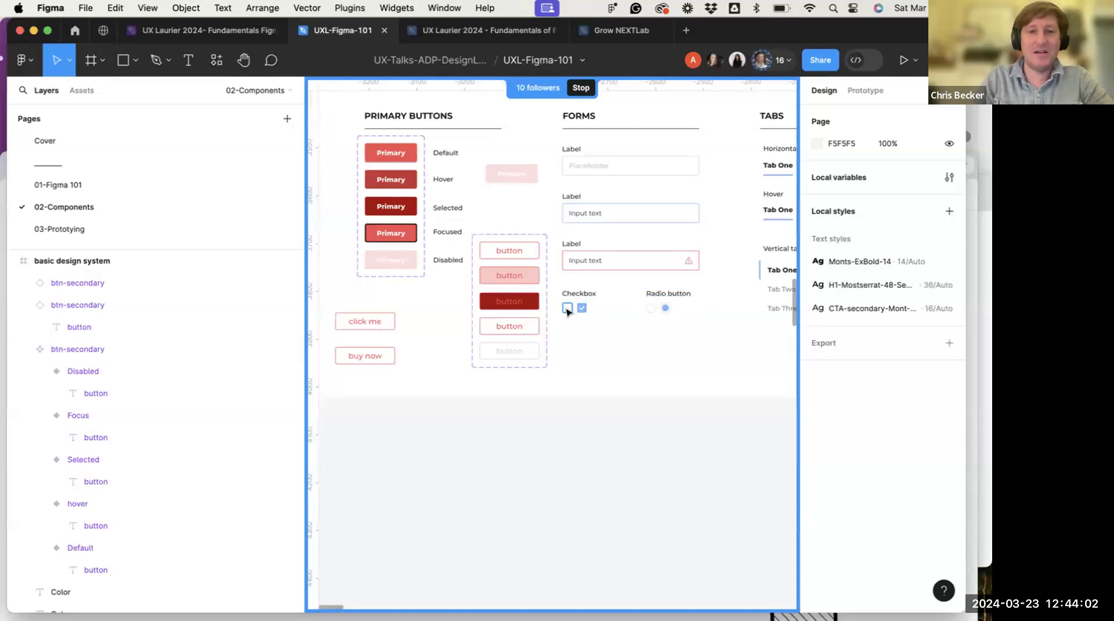
scroll(486, 328, "left", 2)
scroll(486, 328, "down", 1)
scroll(487, 328, "left", 1)
scroll(486, 328, "down", 3)
scroll(522, 385, "left", 2)
scroll(522, 386, "up", 5)
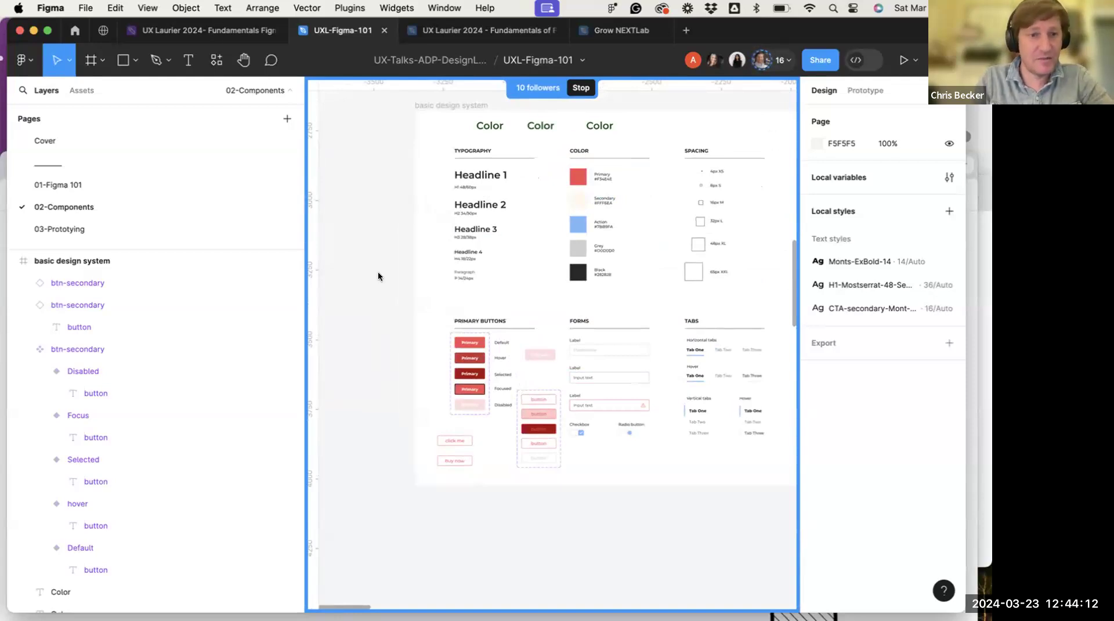
Examine the whole basic design system frame together with its Sign Up form example
scroll(511, 360, "down", 3)
scroll(420, 298, "right", 5)
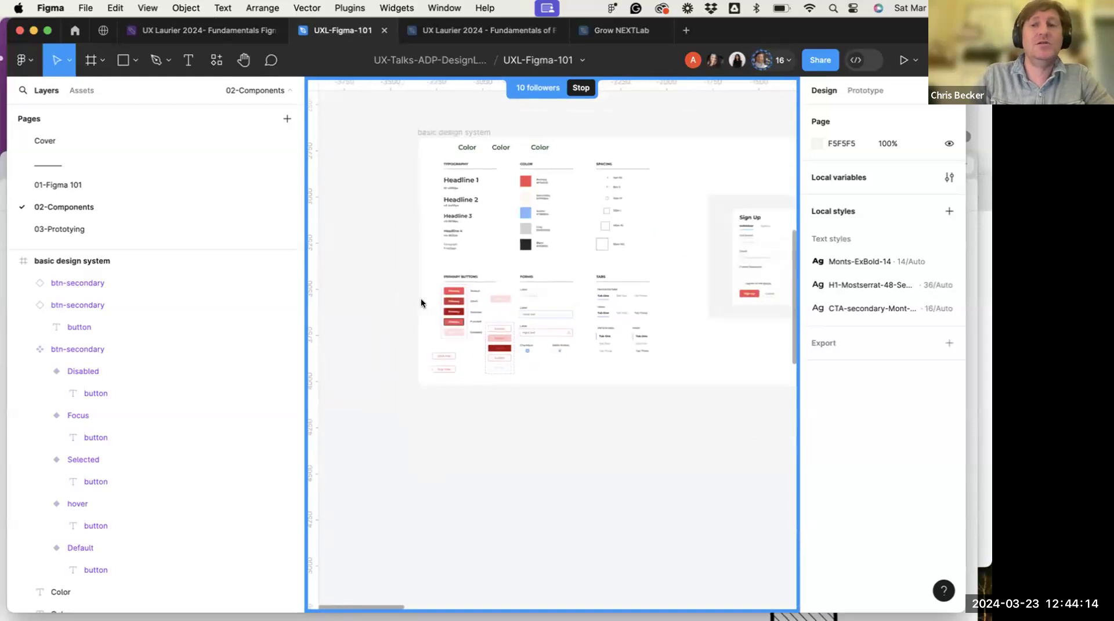
scroll(452, 302, "left", 2)
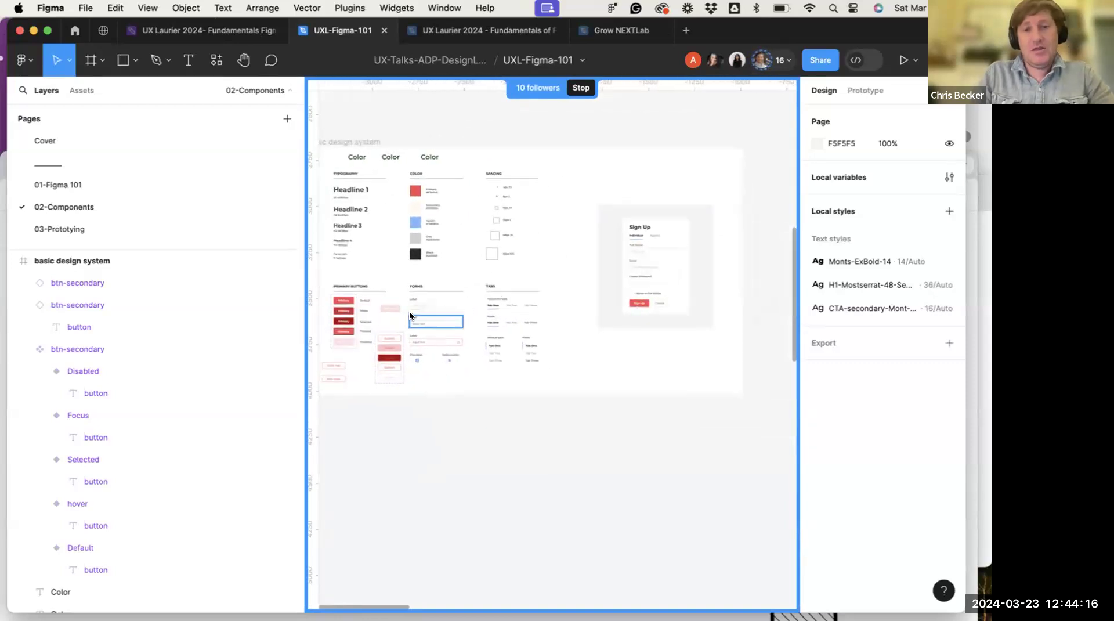
scroll(354, 339, "up", 5)
scroll(359, 347, "right", 1)
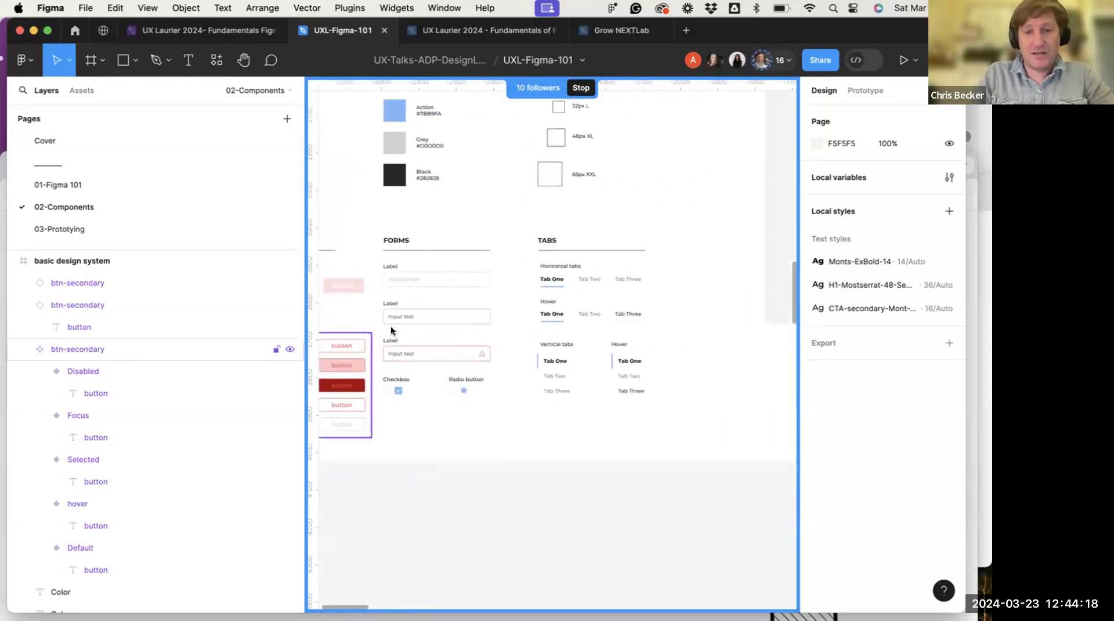
scroll(406, 345, "left", 4)
scroll(407, 345, "down", 1)
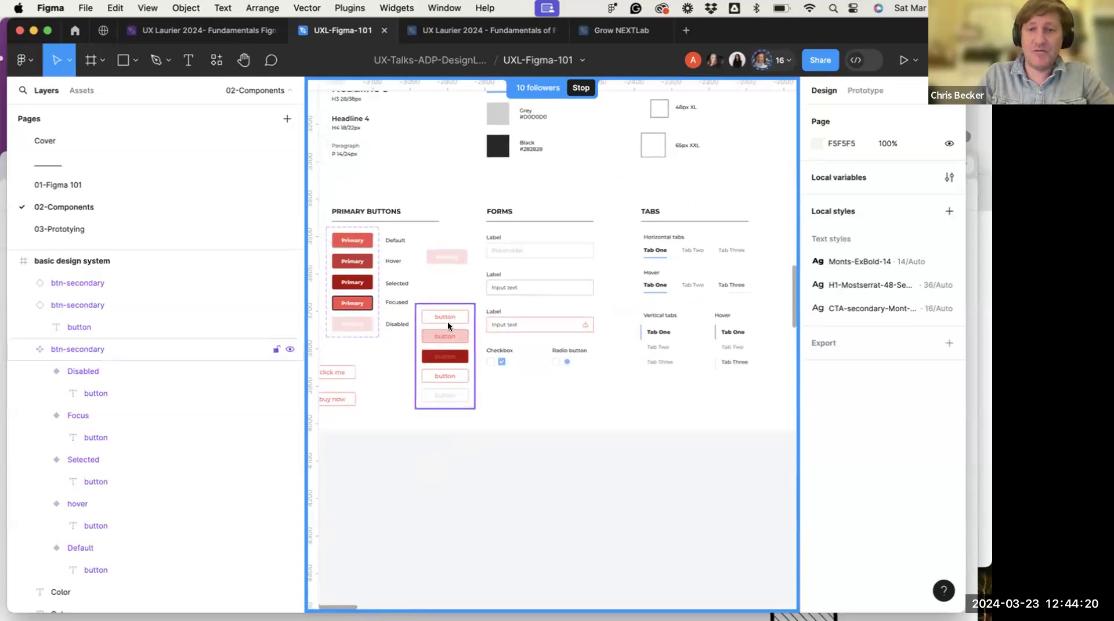
scroll(447, 322, "right", 10)
scroll(448, 323, "up", 2)
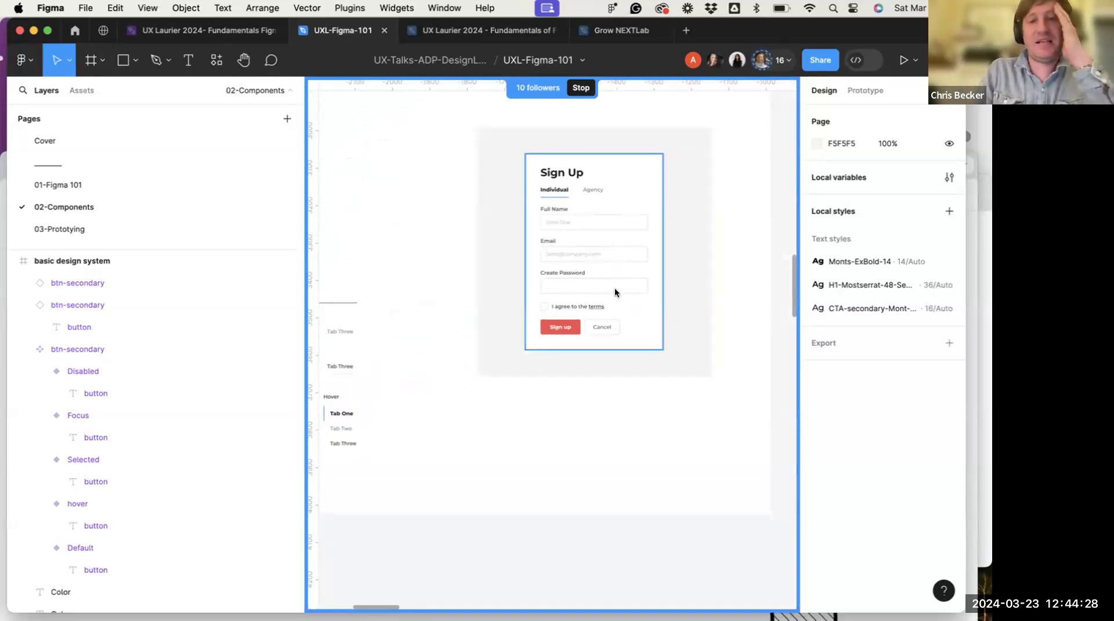
scroll(618, 287, "left", 3)
scroll(581, 257, "down", 5)
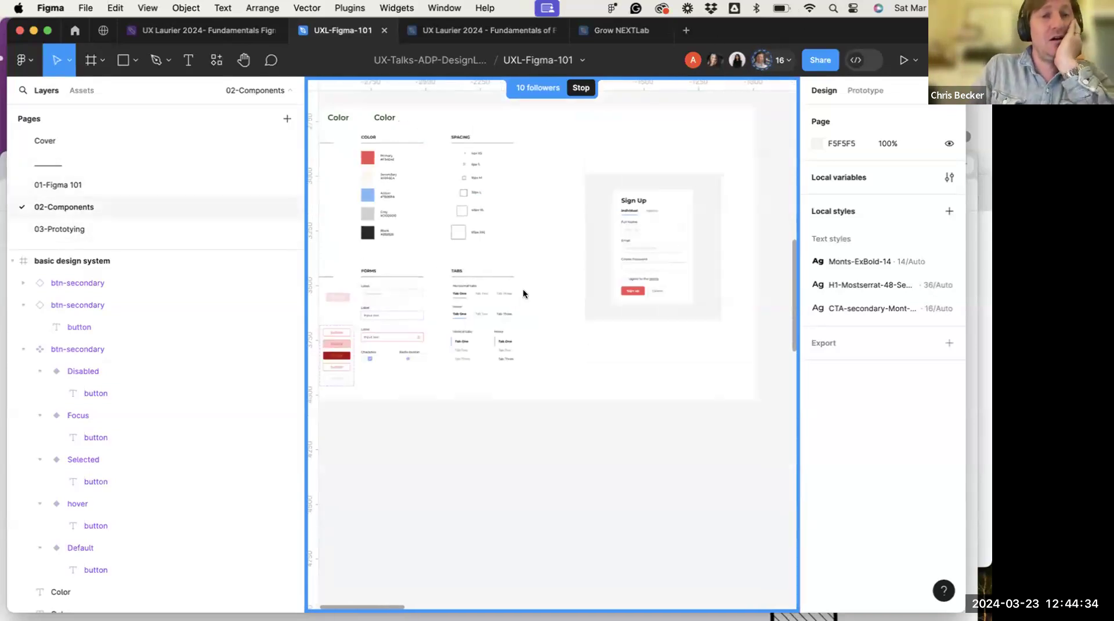
scroll(482, 241, "left", 5)
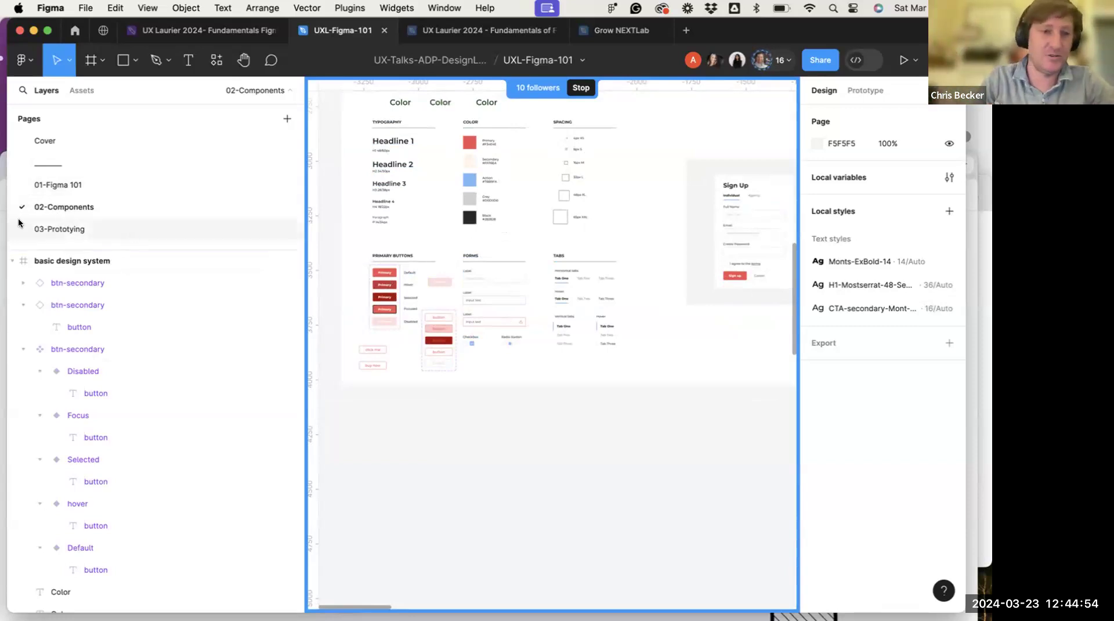
scroll(465, 232, "up", 2)
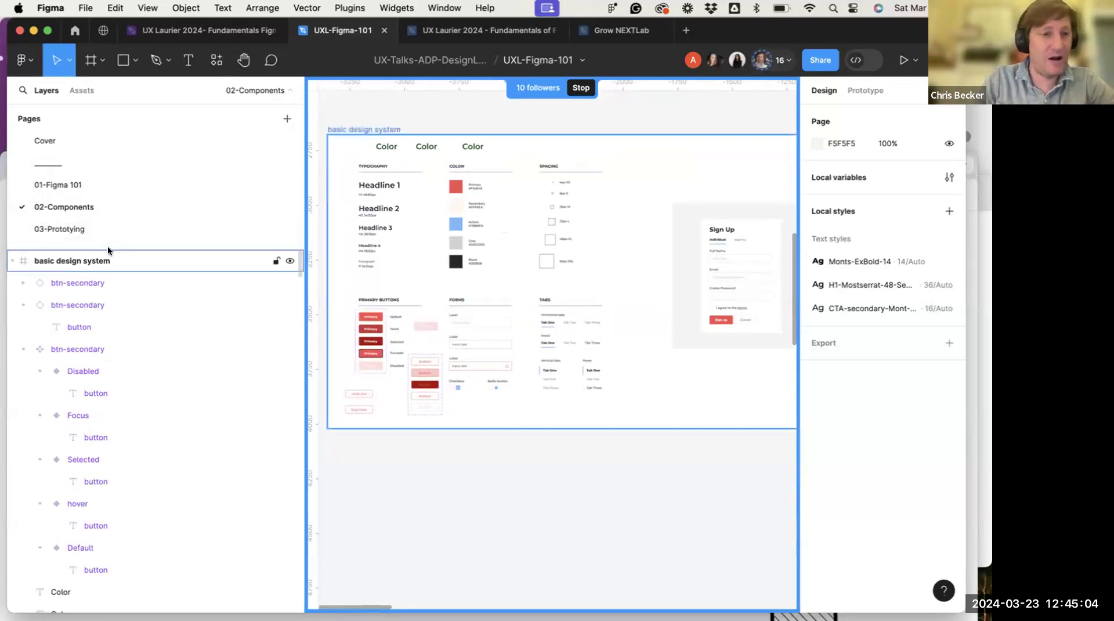
View the sketches and components on the 03-Prototying page, and return to the 02-Components page
left_click(73, 230)
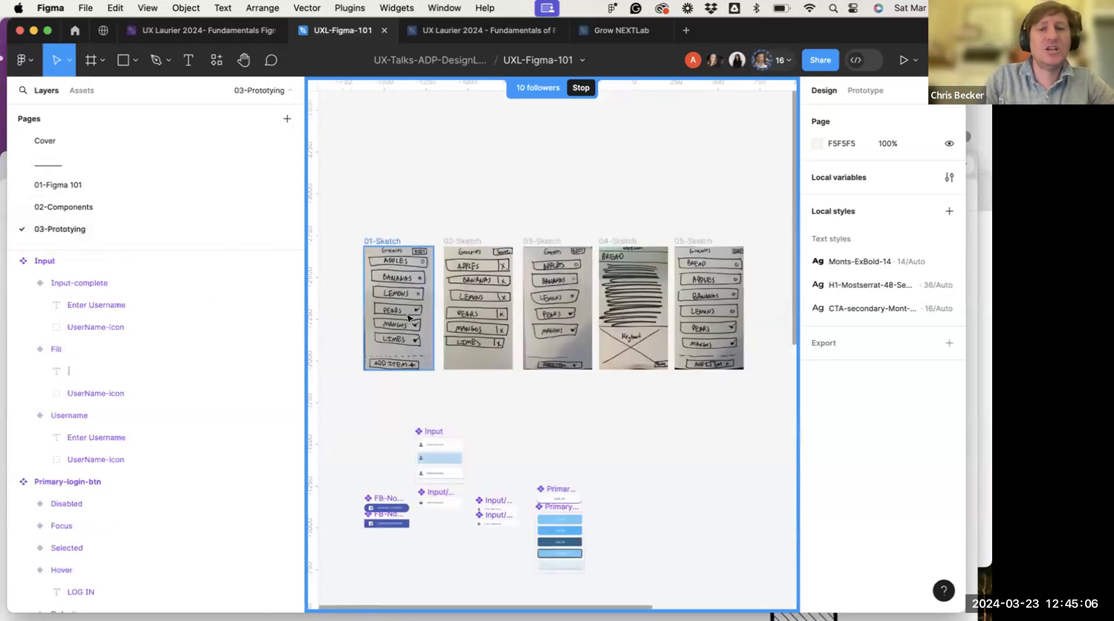
scroll(406, 320, "down", 3)
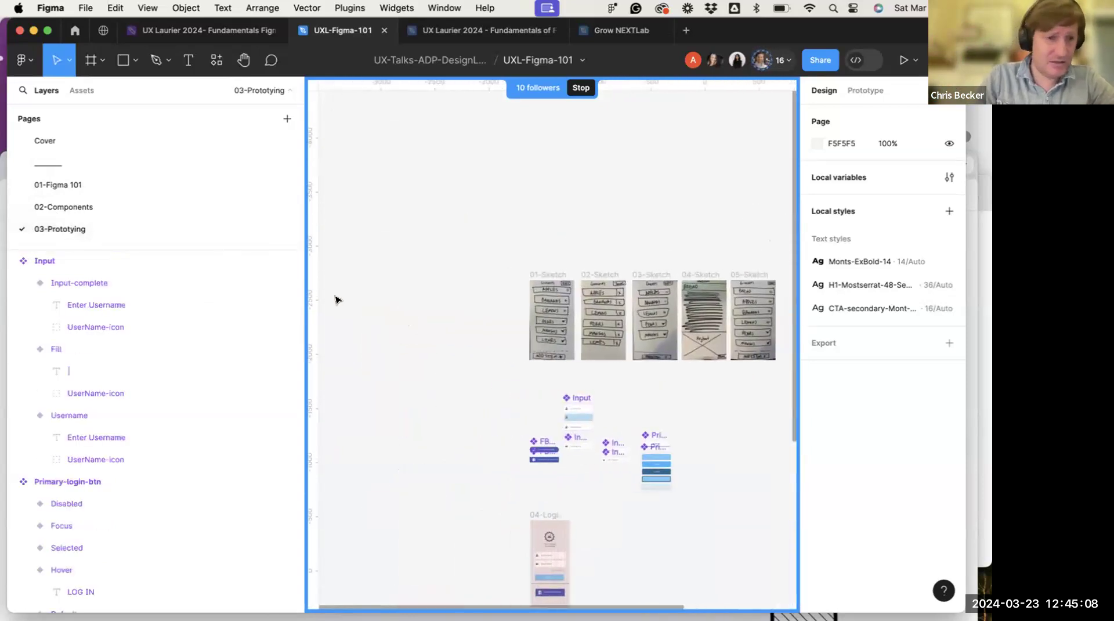
left_click(97, 205)
Switch the "click me" secondary button instance to the Selected variant
scroll(488, 288, "up", 1)
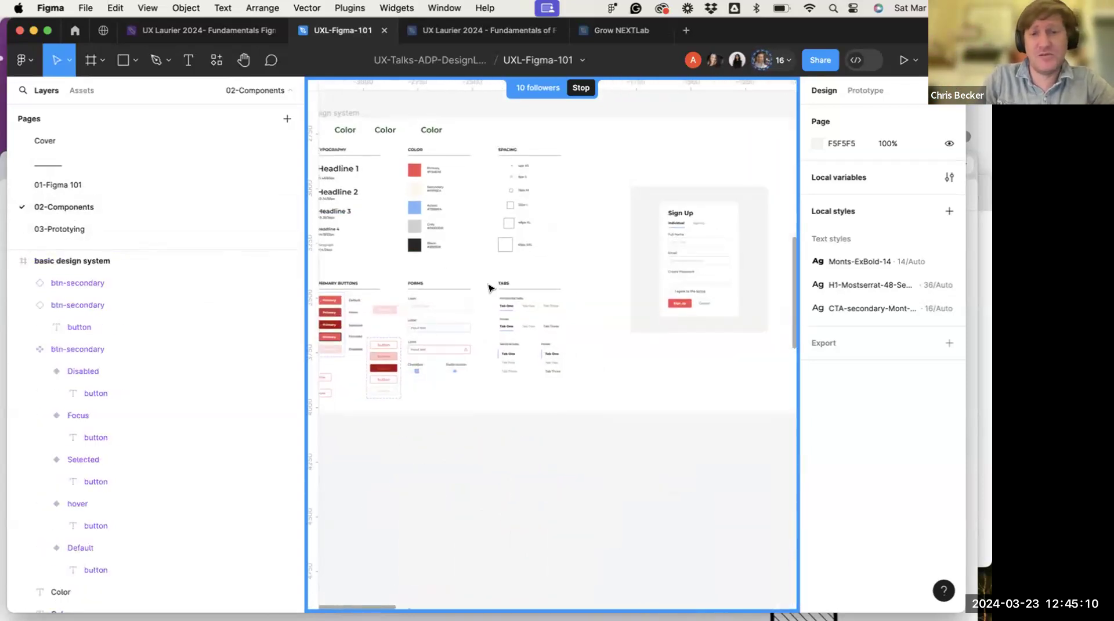
scroll(409, 390, "up", 5)
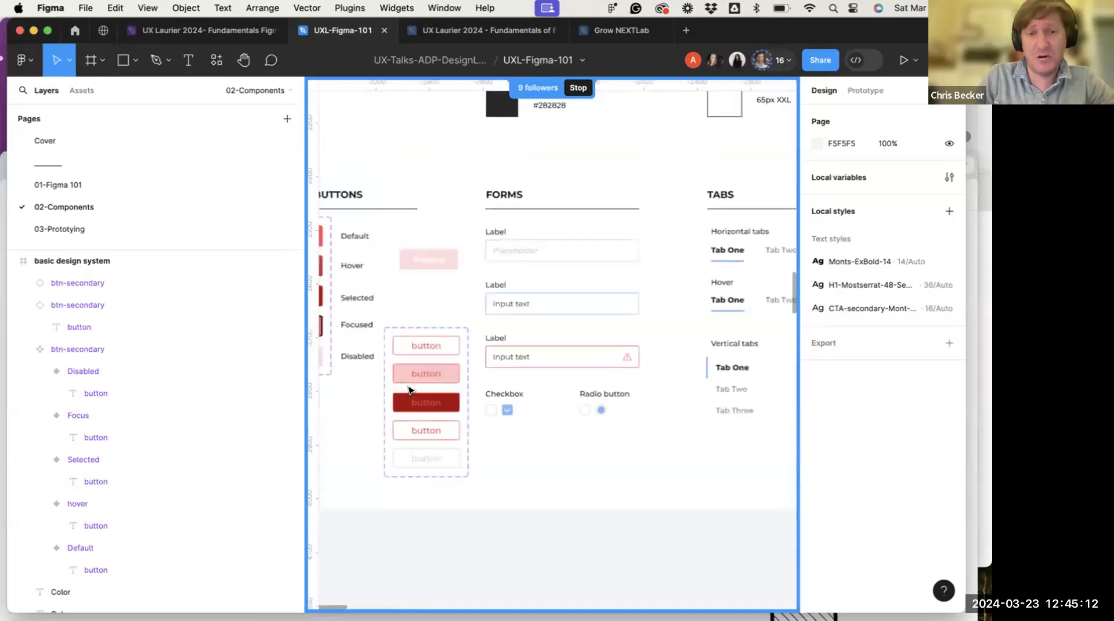
left_click(371, 412)
left_click(372, 411)
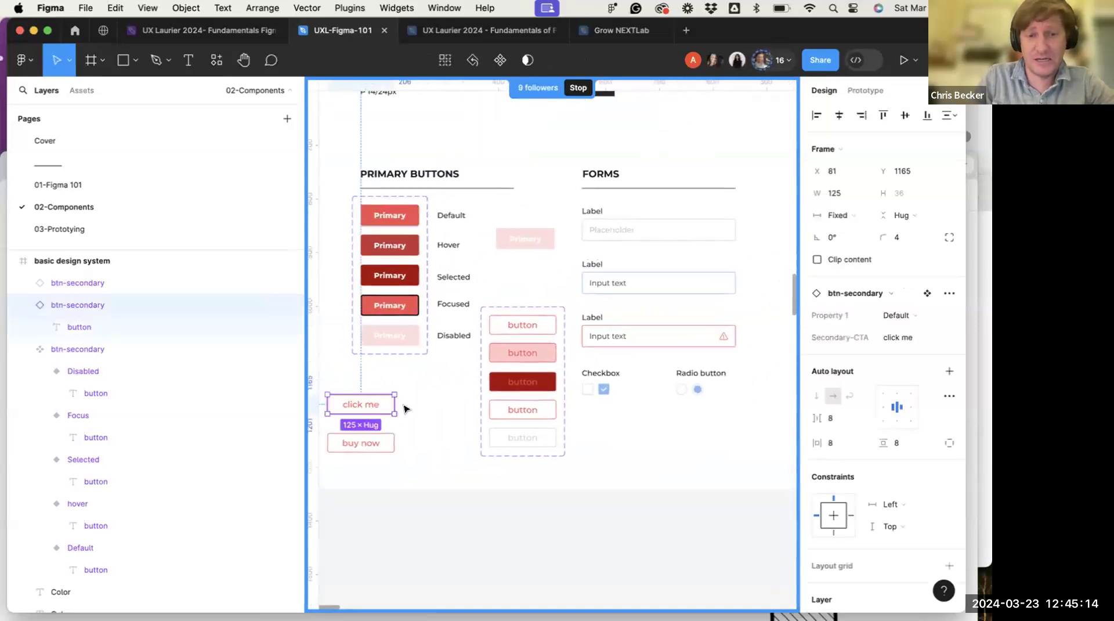
mouse_move(394, 405)
left_mouse_down()
mouse_move(487, 405)
mouse_move(395, 404)
left_mouse_up()
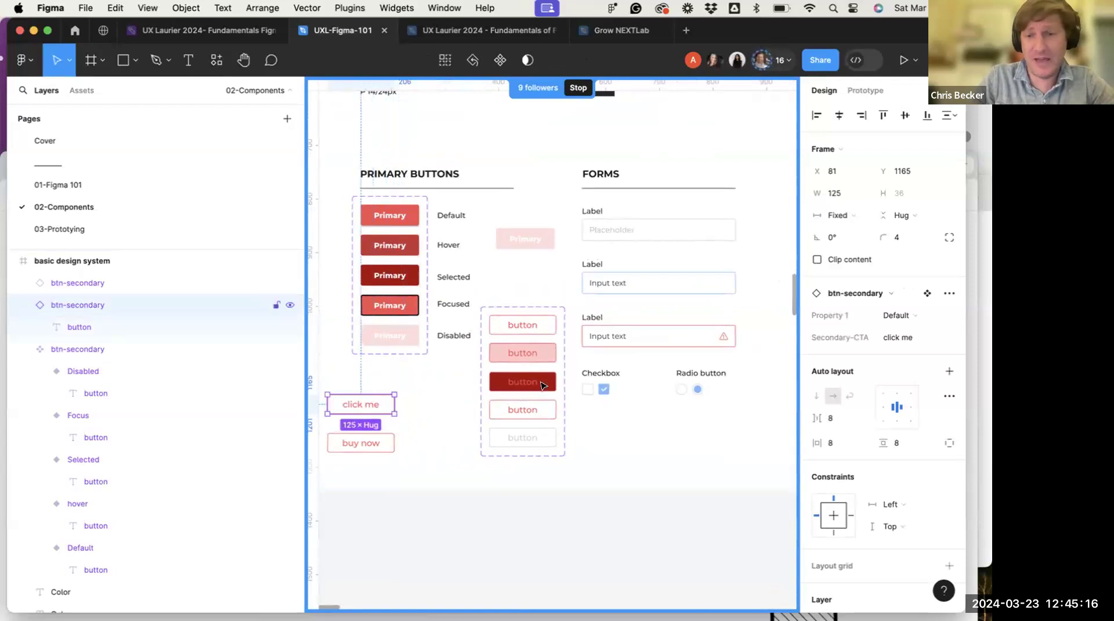
left_click(917, 317)
left_click(896, 348)
left_click(434, 420)
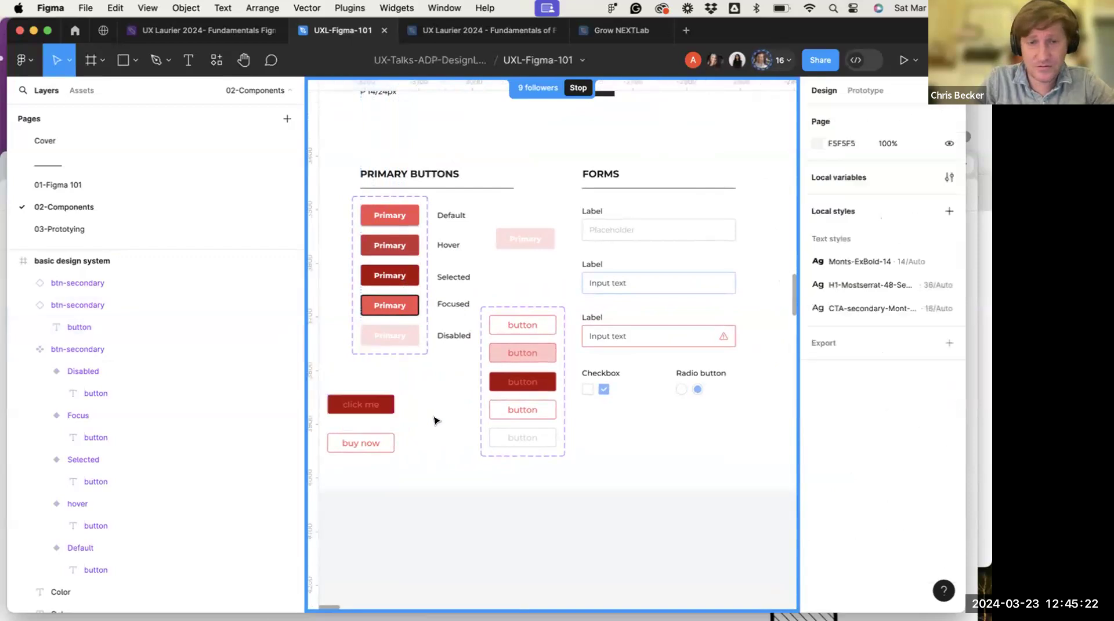
Open the 03-Prototying page
scroll(486, 441, "down", 2)
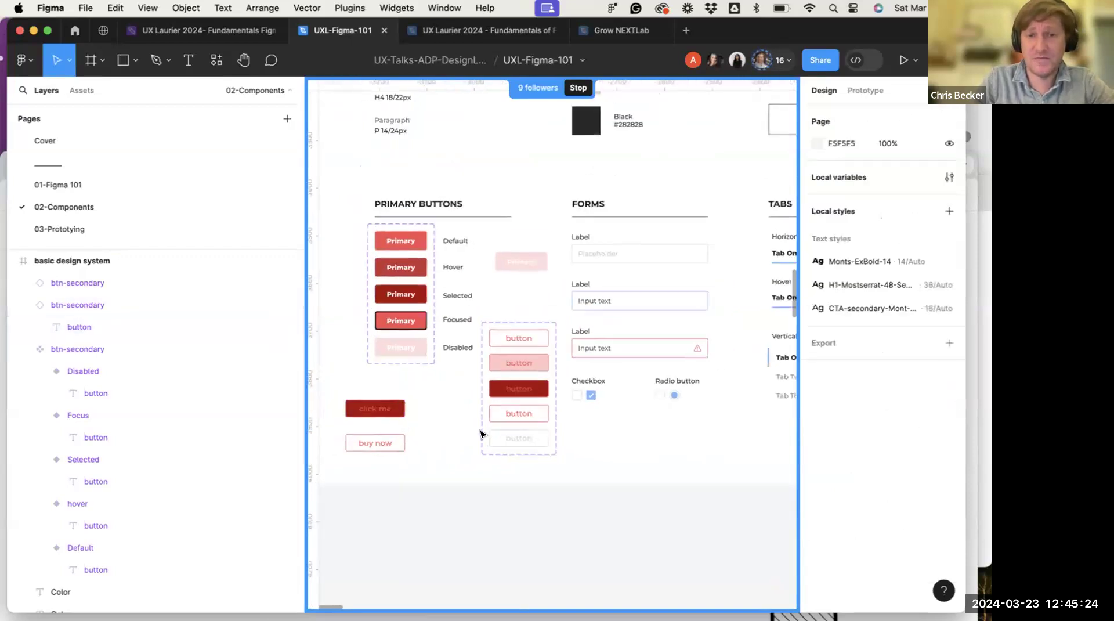
scroll(458, 400, "down", 2)
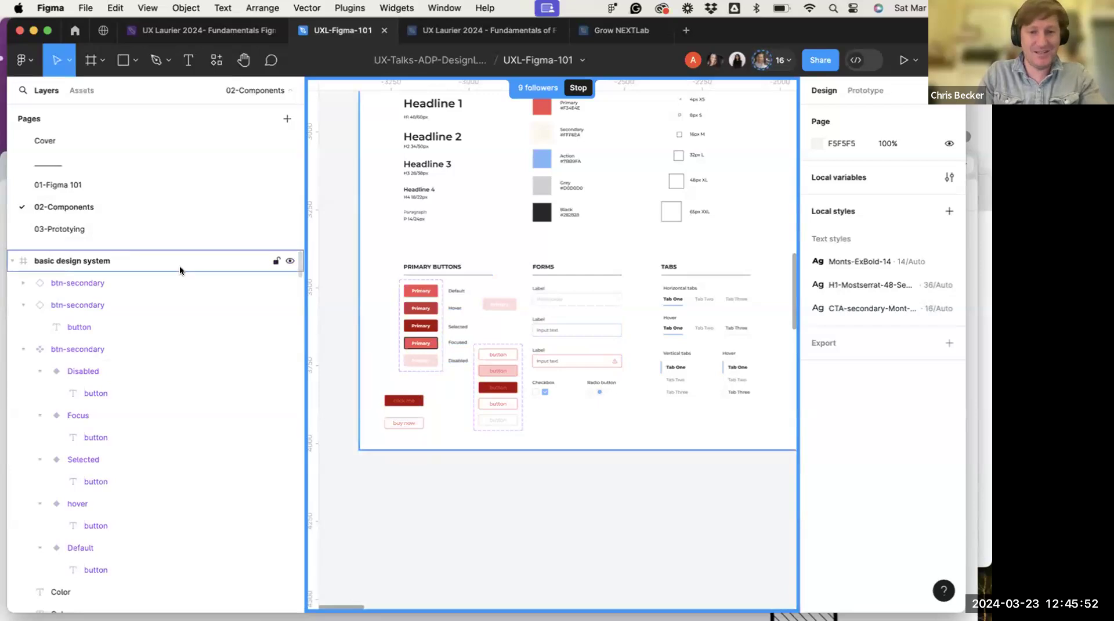
left_click(106, 228)
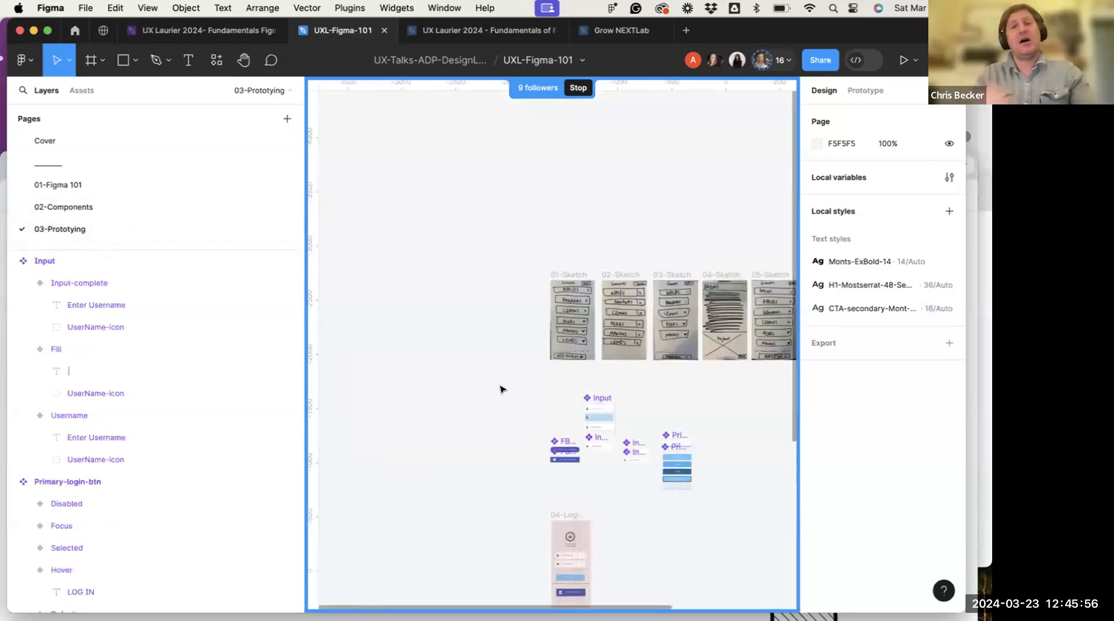
Examine the five sketch frames, the components below them and the smart animate frames on the prototyping page
scroll(500, 387, "right", 5)
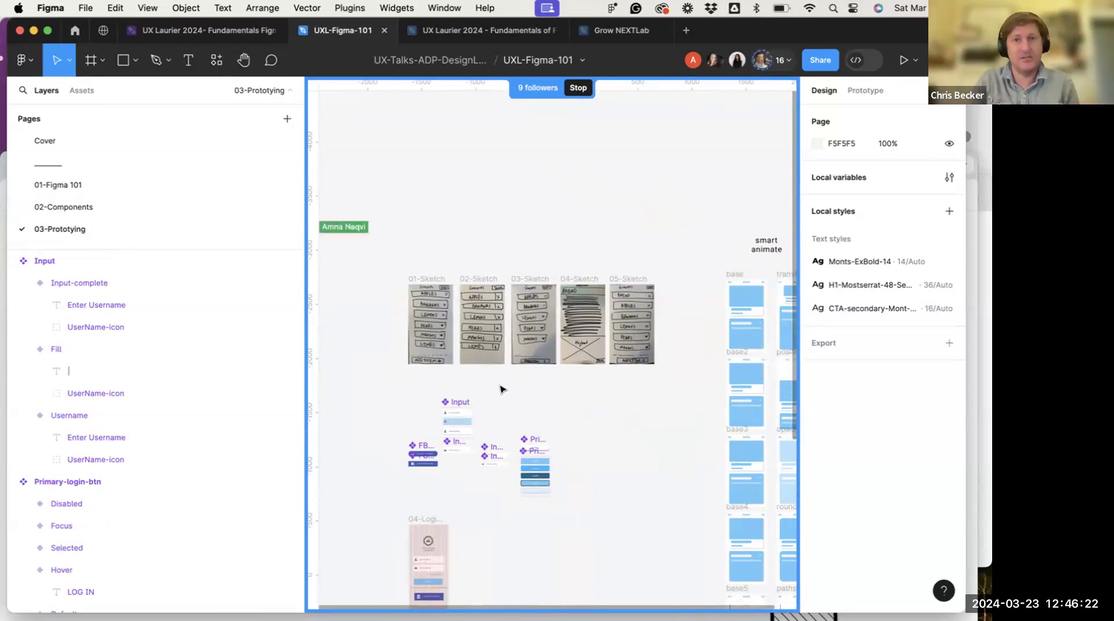
scroll(720, 98, "right", 4)
scroll(719, 98, "up", 2)
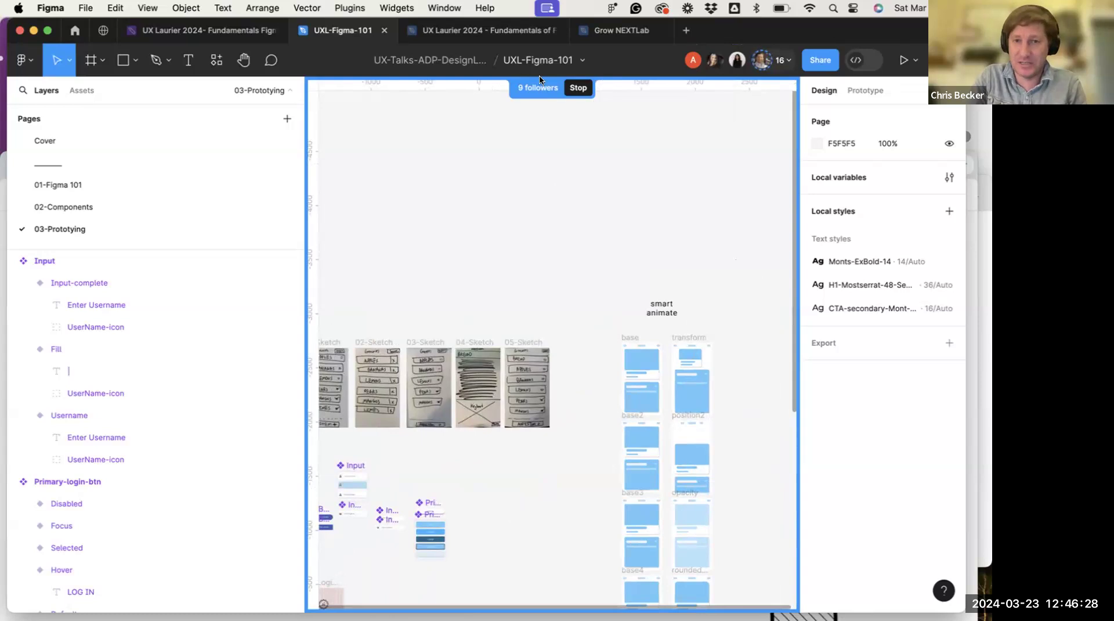
scroll(469, 305, "left", 5)
scroll(469, 305, "down", 3)
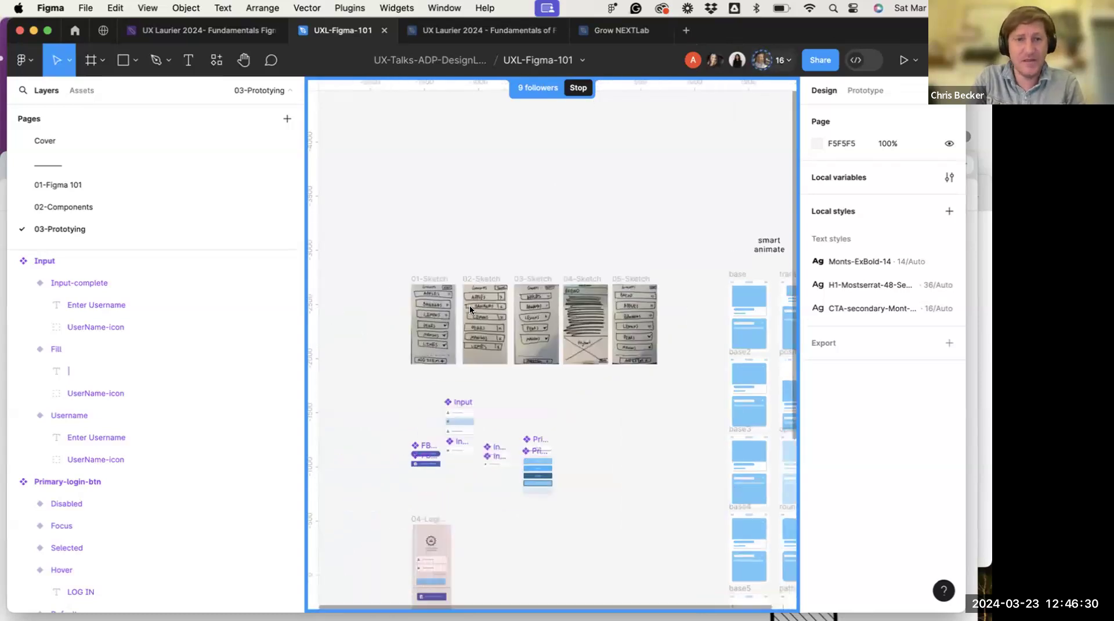
scroll(470, 307, "up", 4)
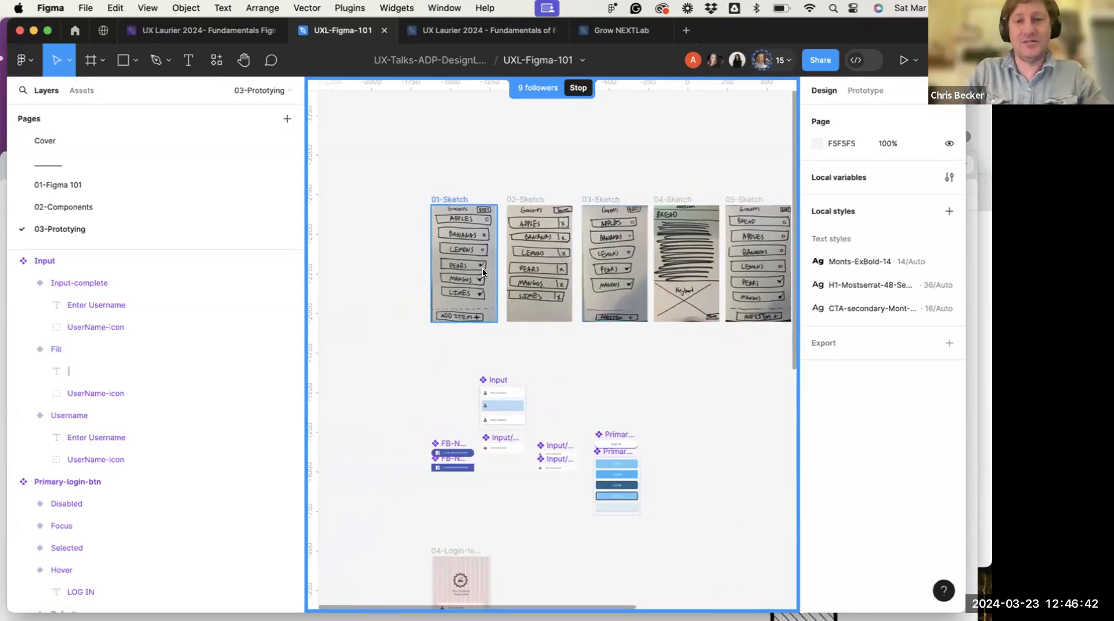
scroll(581, 260, "right", 3)
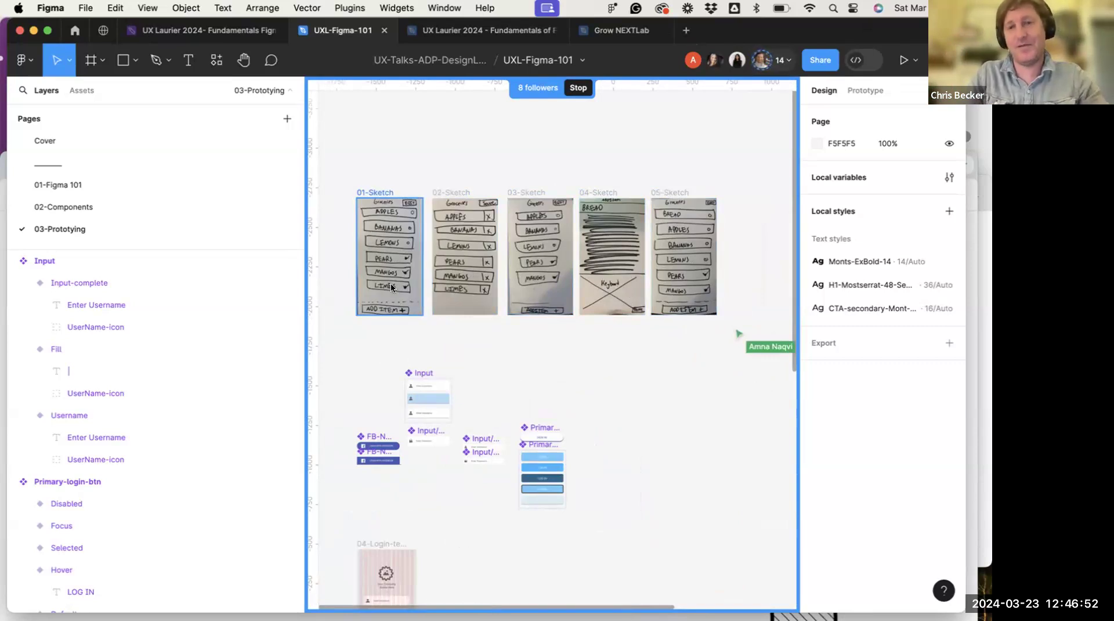
Select the 01-Sketch frame and show its prototype options
left_click(350, 336)
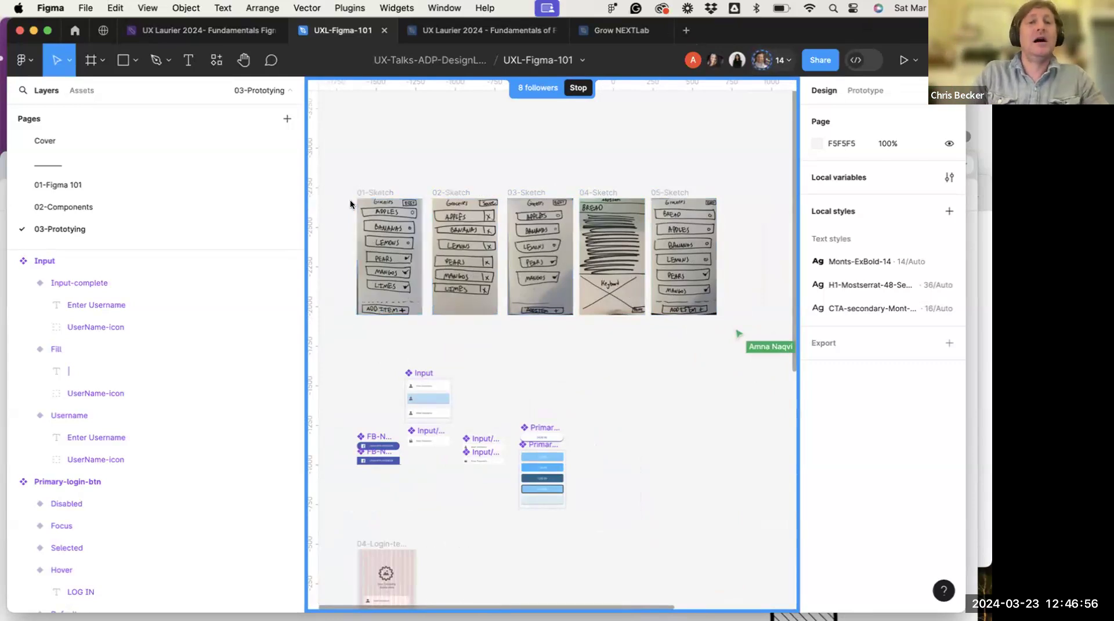
left_click(368, 192)
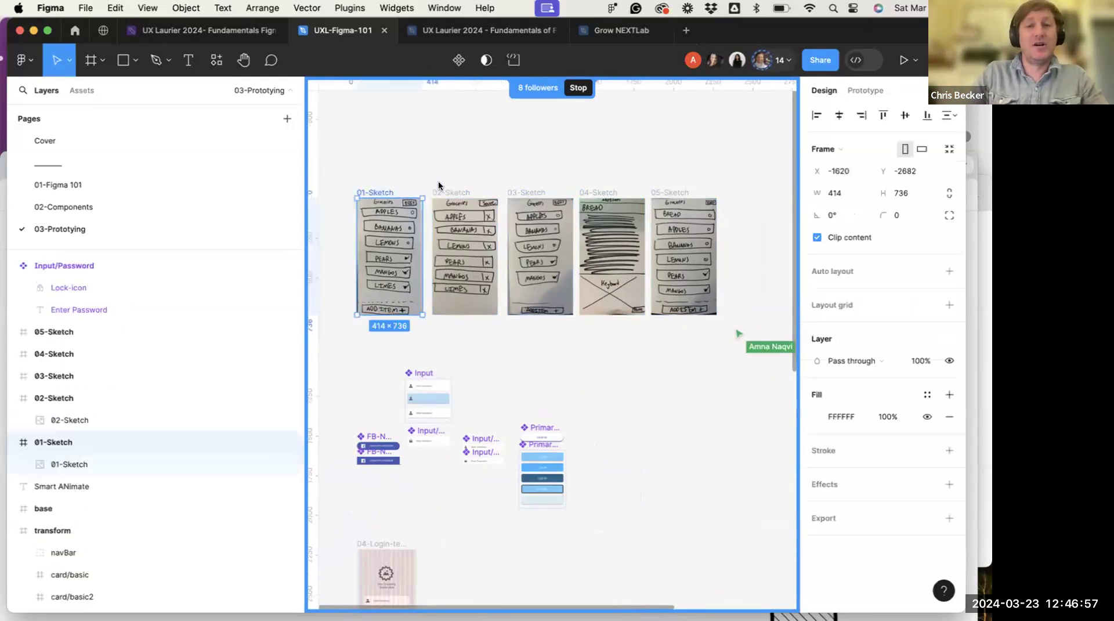
left_click(380, 189)
left_click(375, 192)
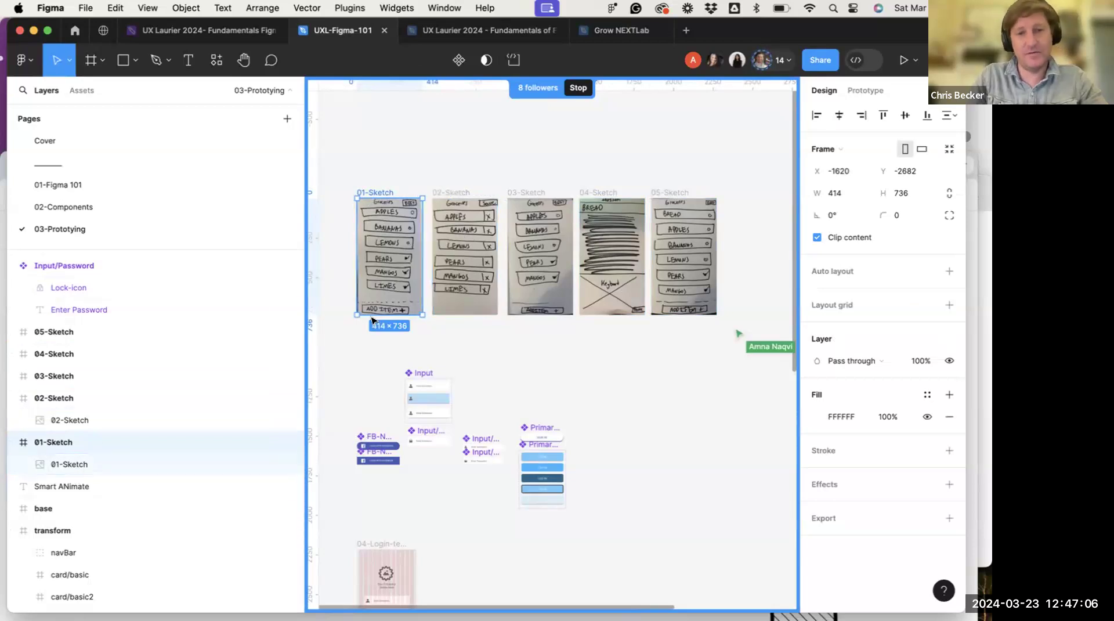
left_click(398, 171)
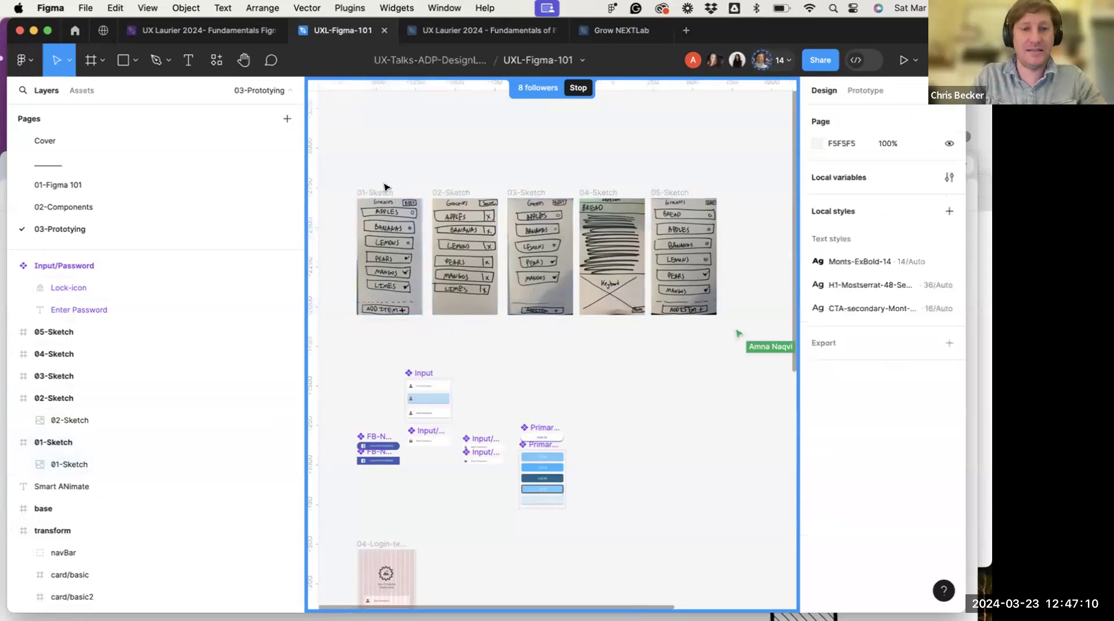
left_click(380, 192)
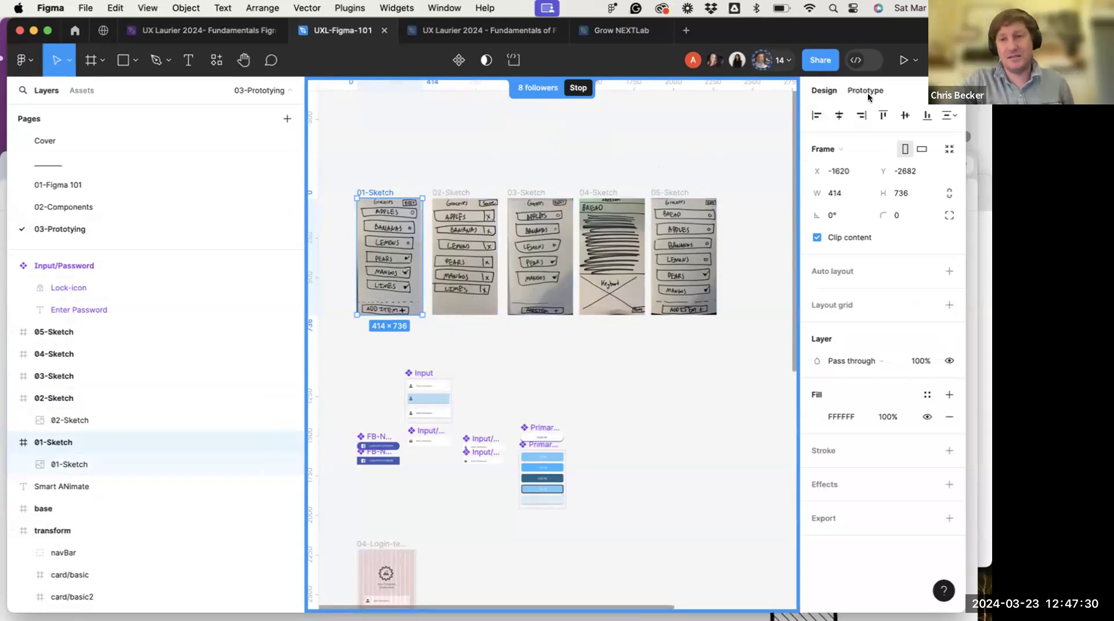
left_click(848, 91)
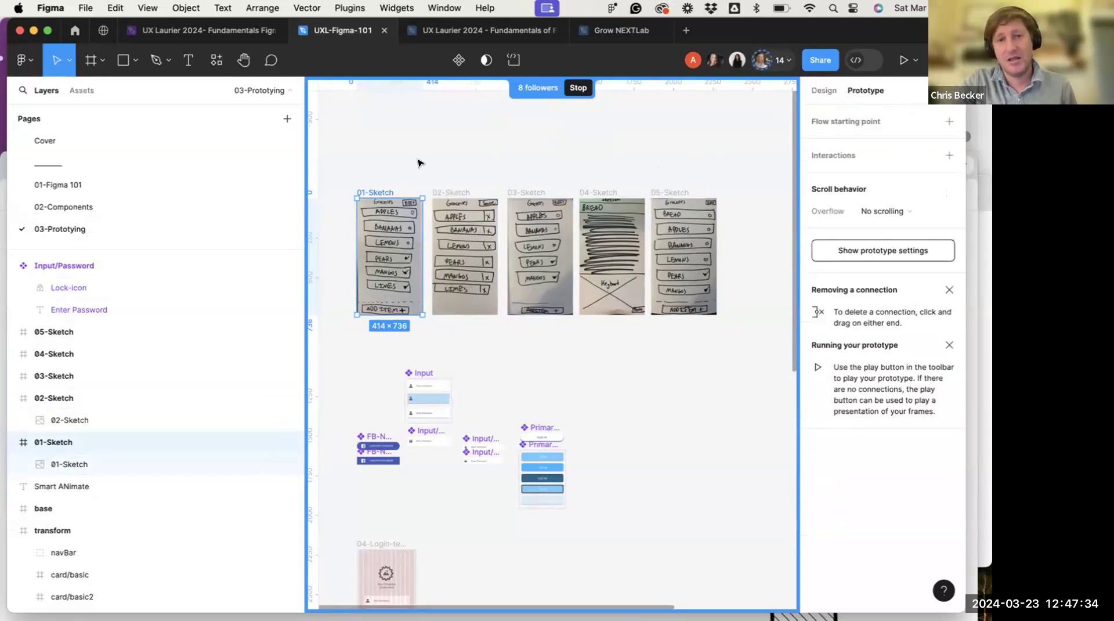
Show the prototype settings and set the preview background to grey 8F8C8C
left_click(912, 250)
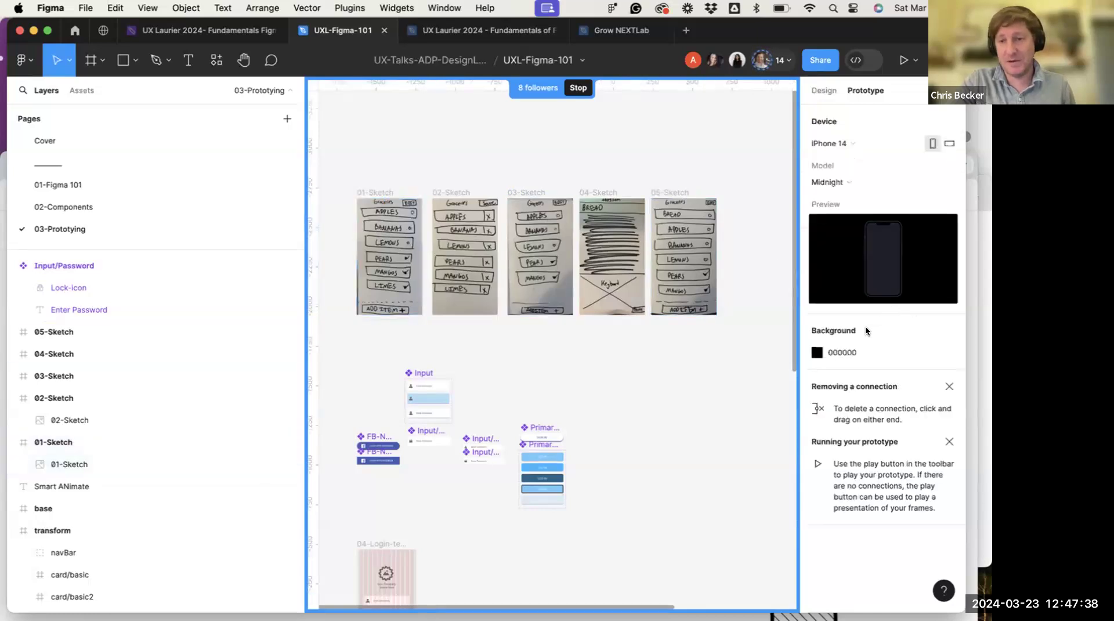
left_click(815, 353)
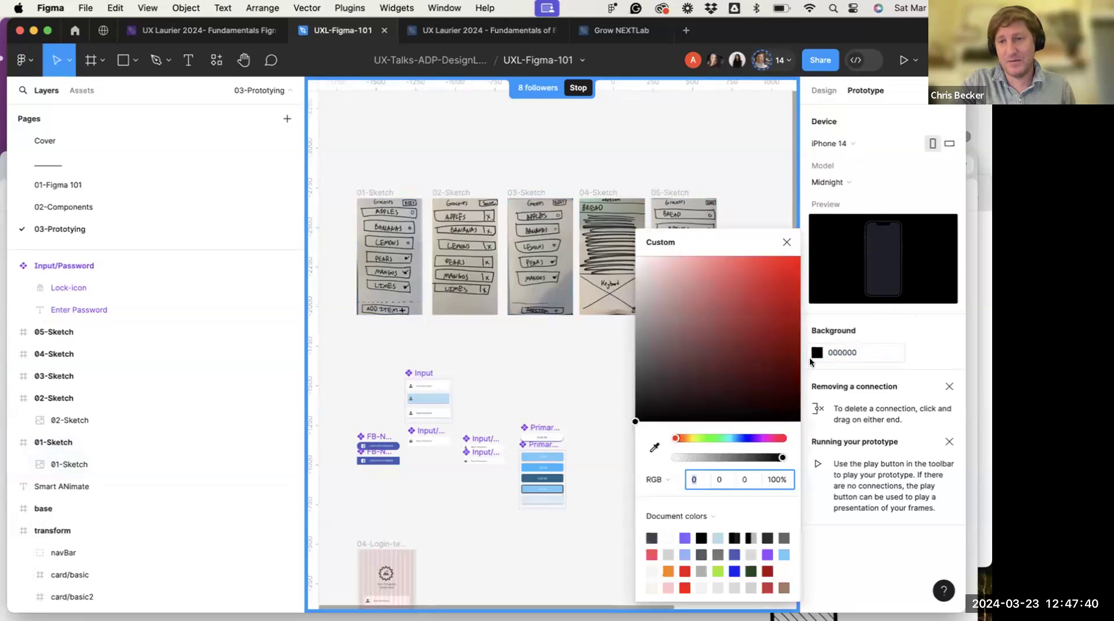
left_click(639, 328)
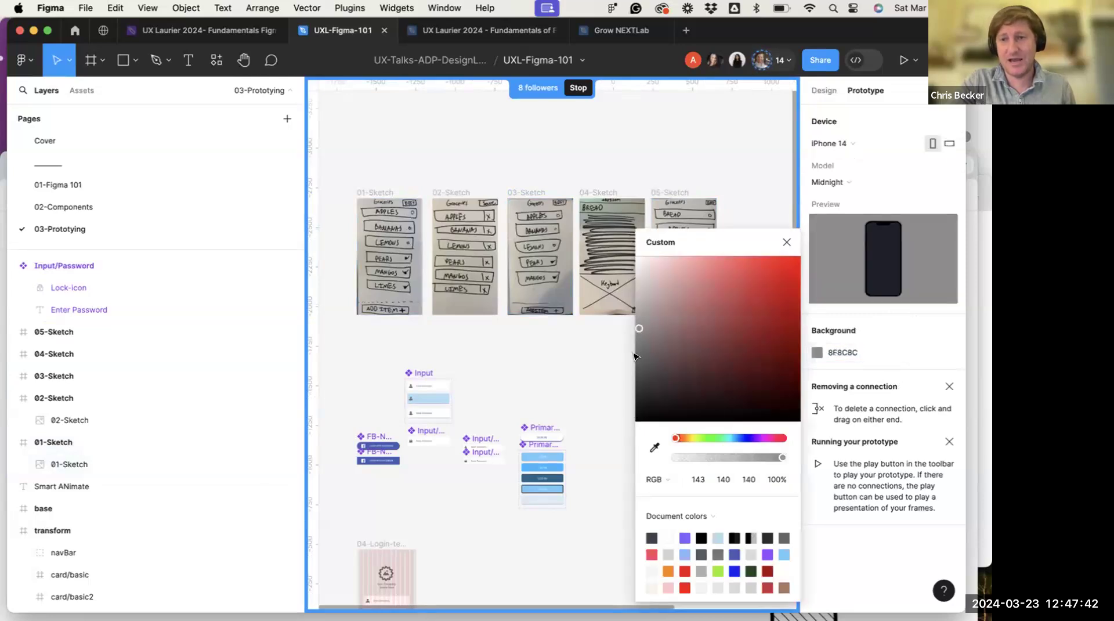
left_click(786, 242)
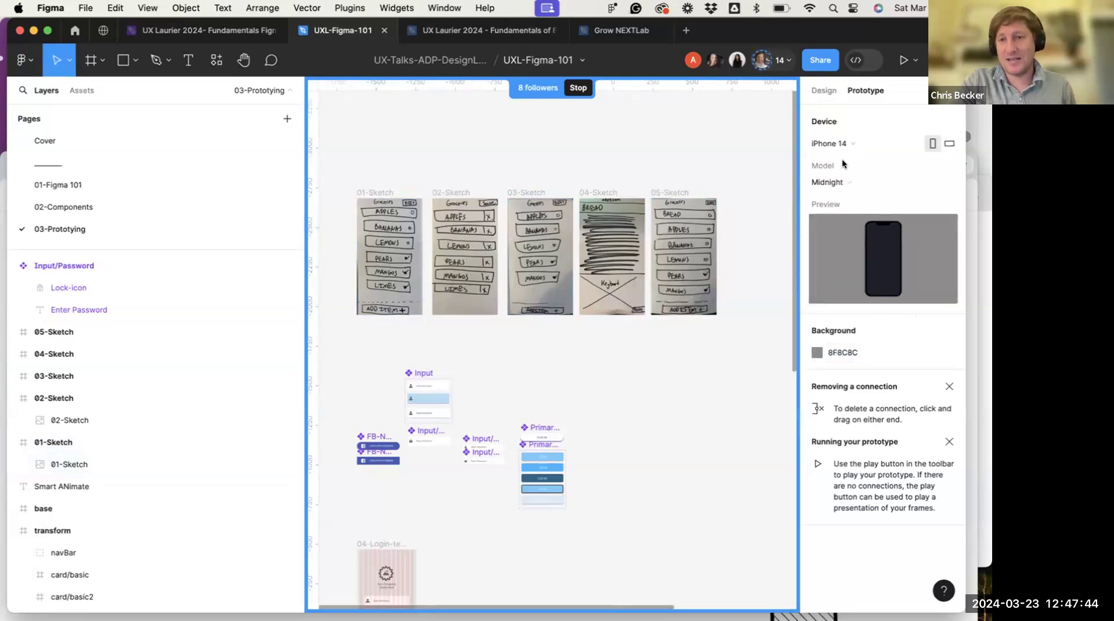
Try the Purple model for the iPhone 14 prototype device and settle on Starlight
left_click(843, 183)
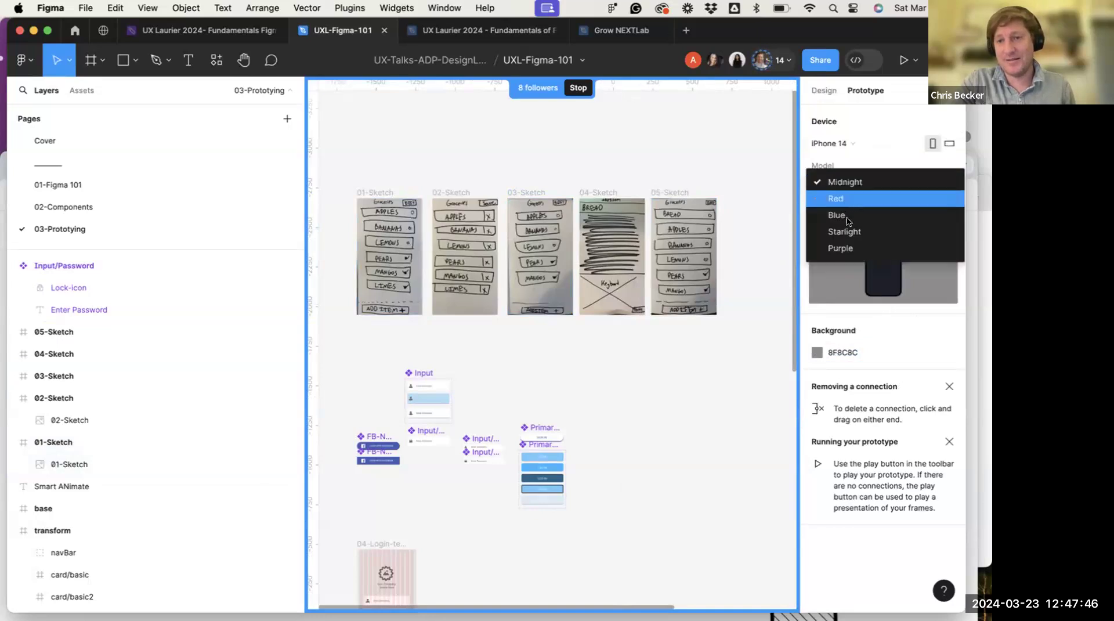
left_click(844, 247)
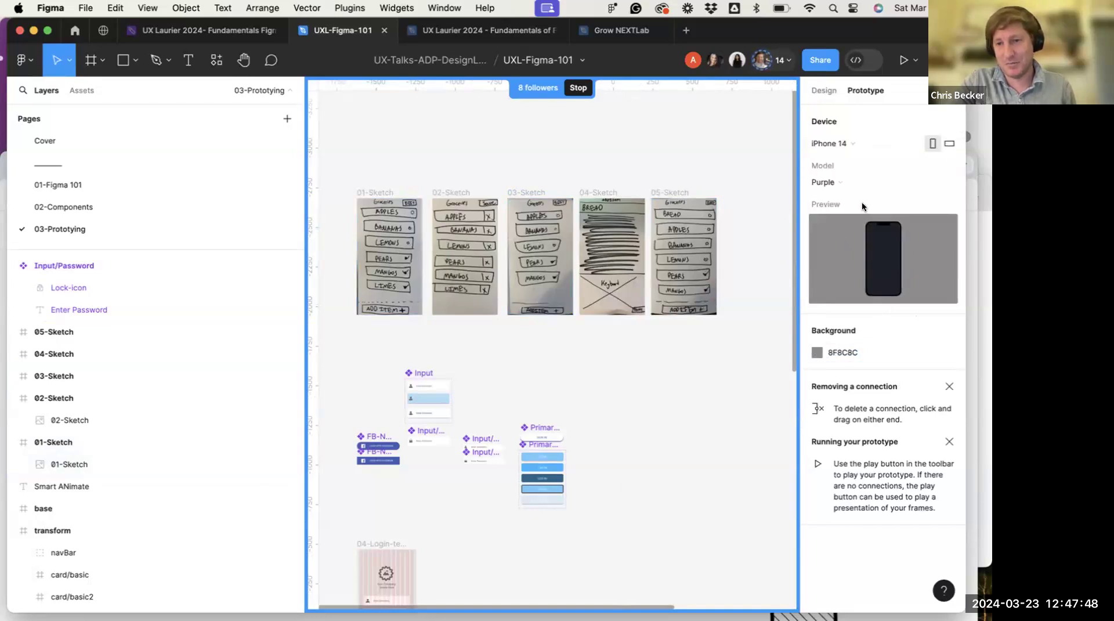
left_click(855, 187)
left_click(845, 165)
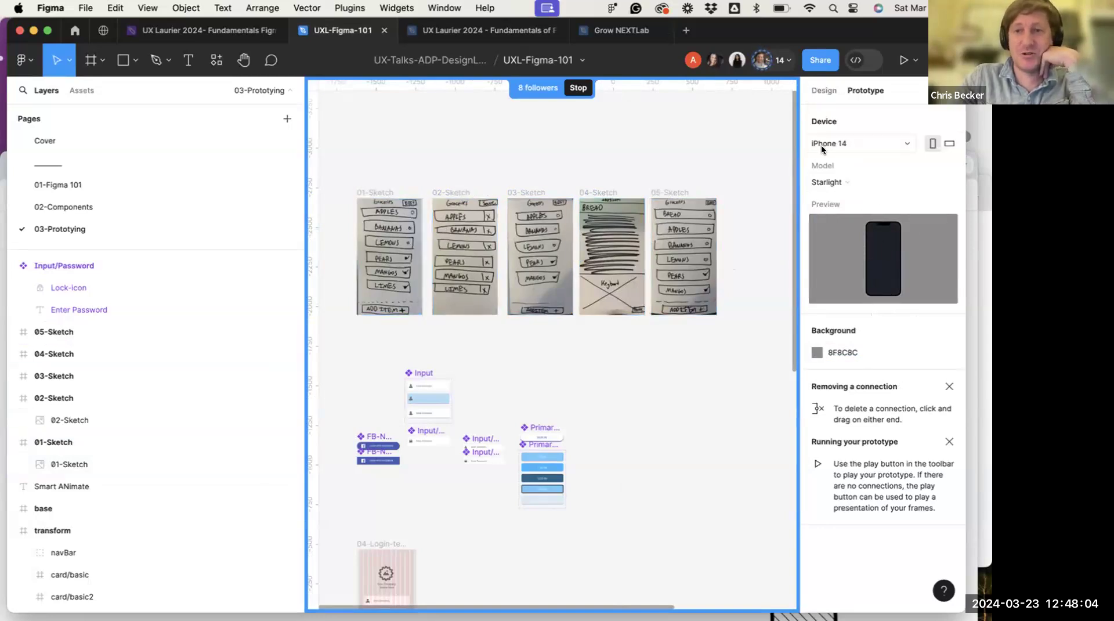
Make the 01-Sketch frame a flow starting point named Prototype-v1
left_click(388, 195)
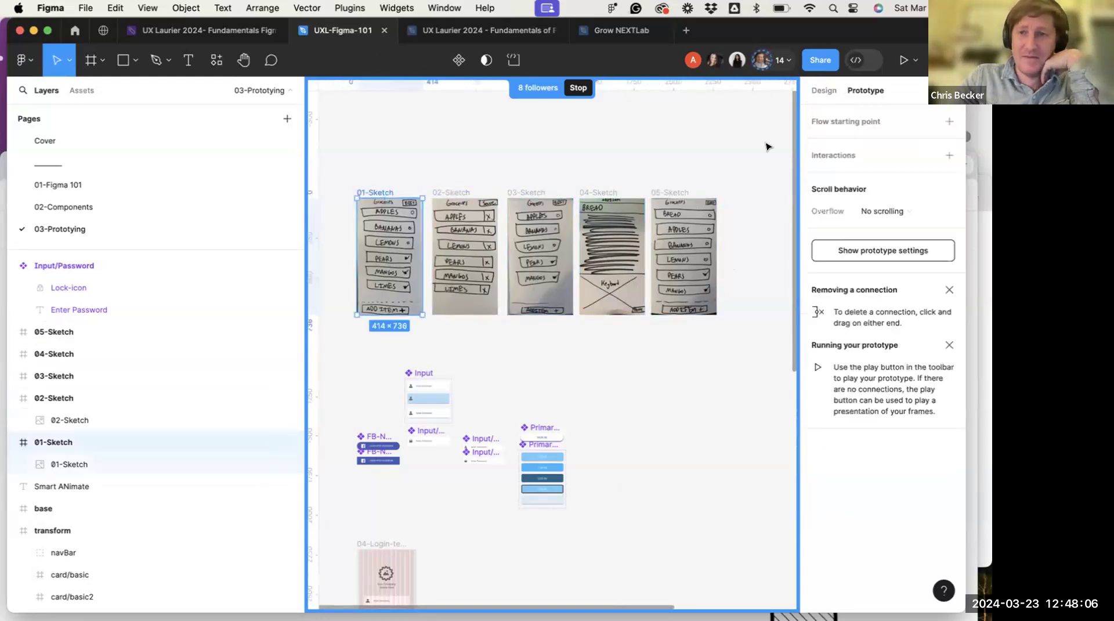
left_click(946, 120)
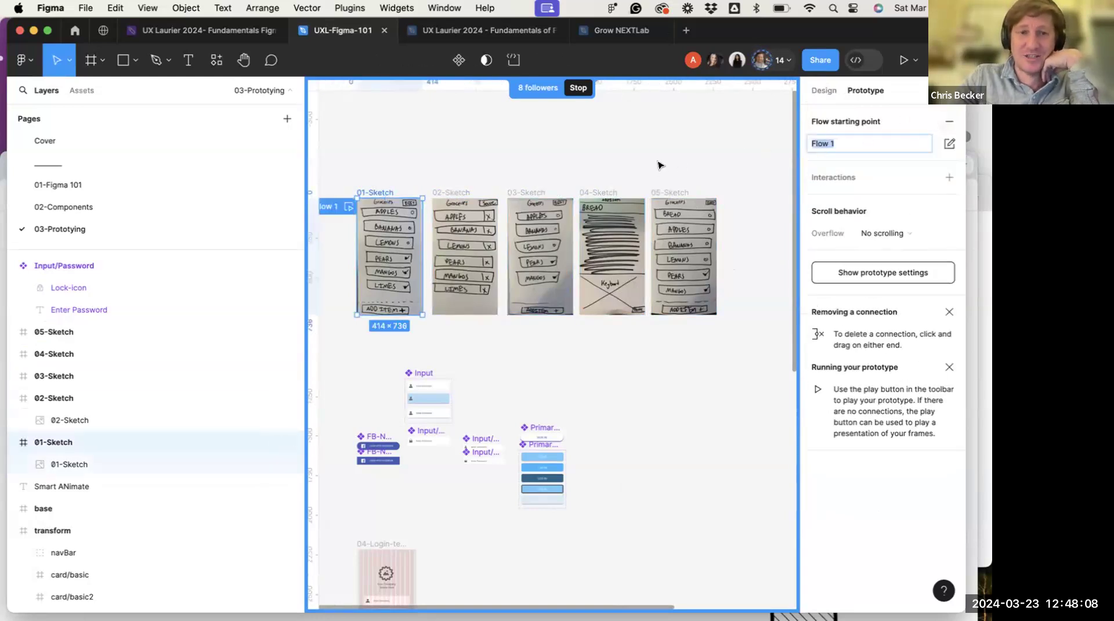
scroll(394, 218, "left", 3)
double_click(417, 220)
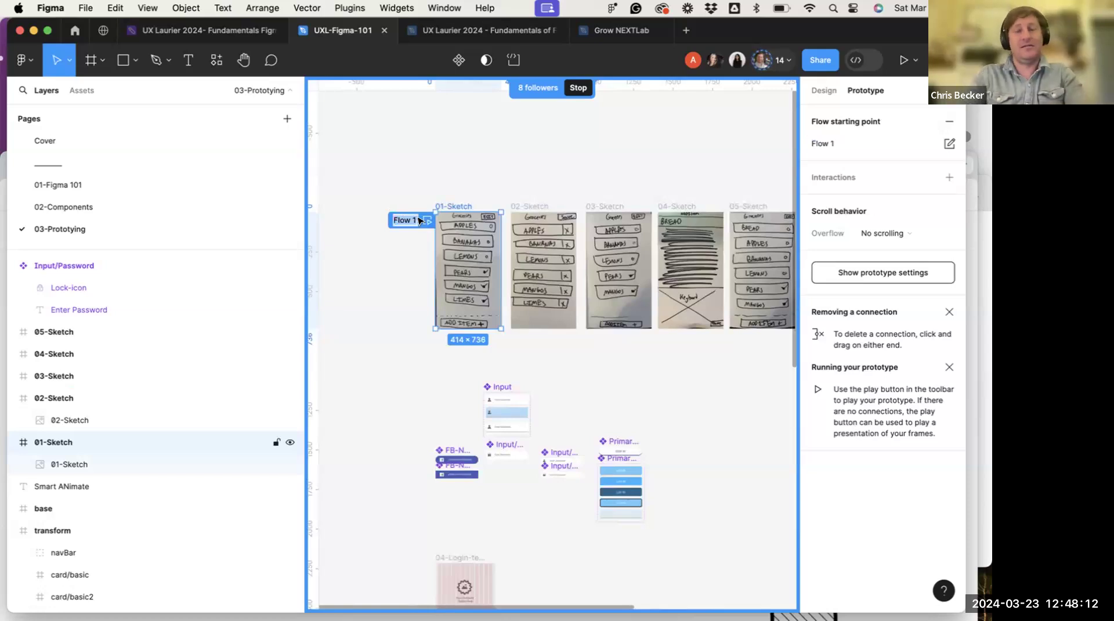
type("Proot")
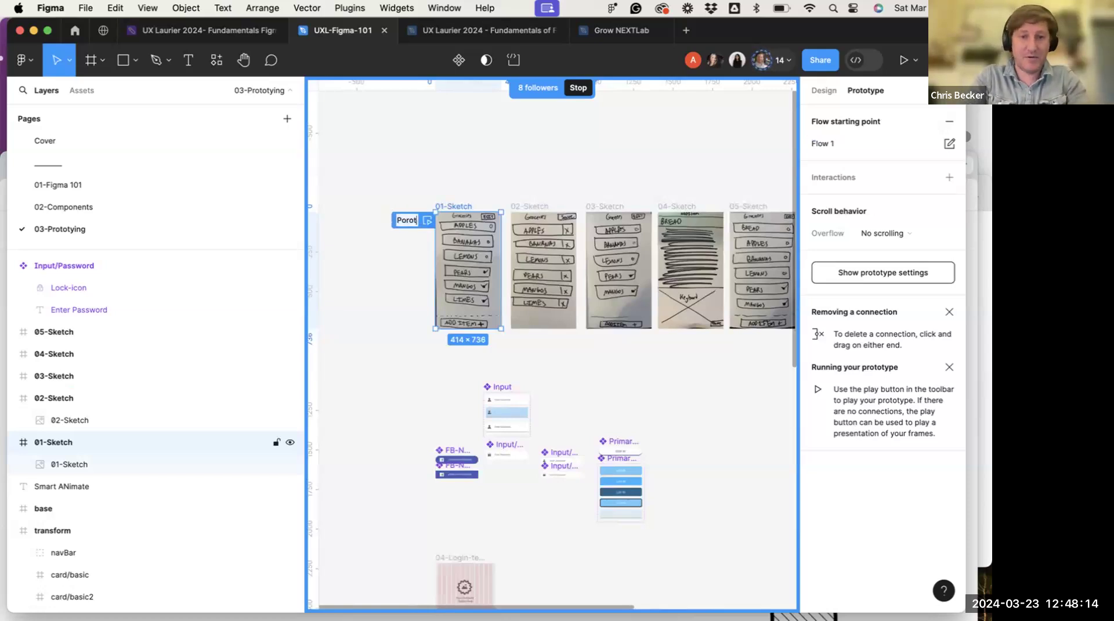
key("BackSpace")
key("BackSpace")
type("totypev1")
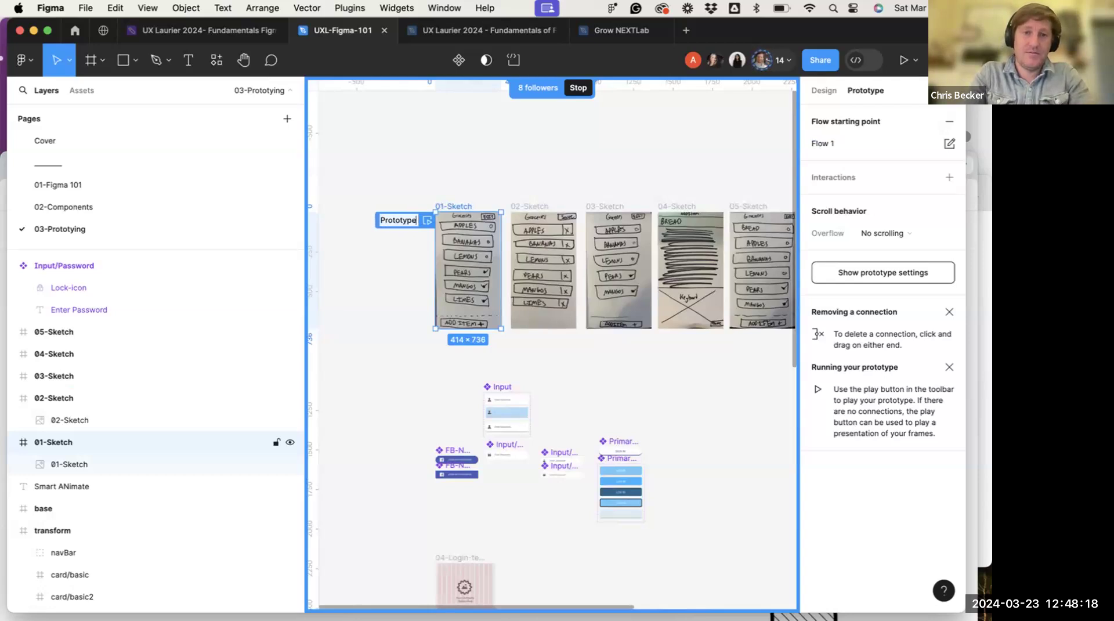
key("Left")
key("Left")
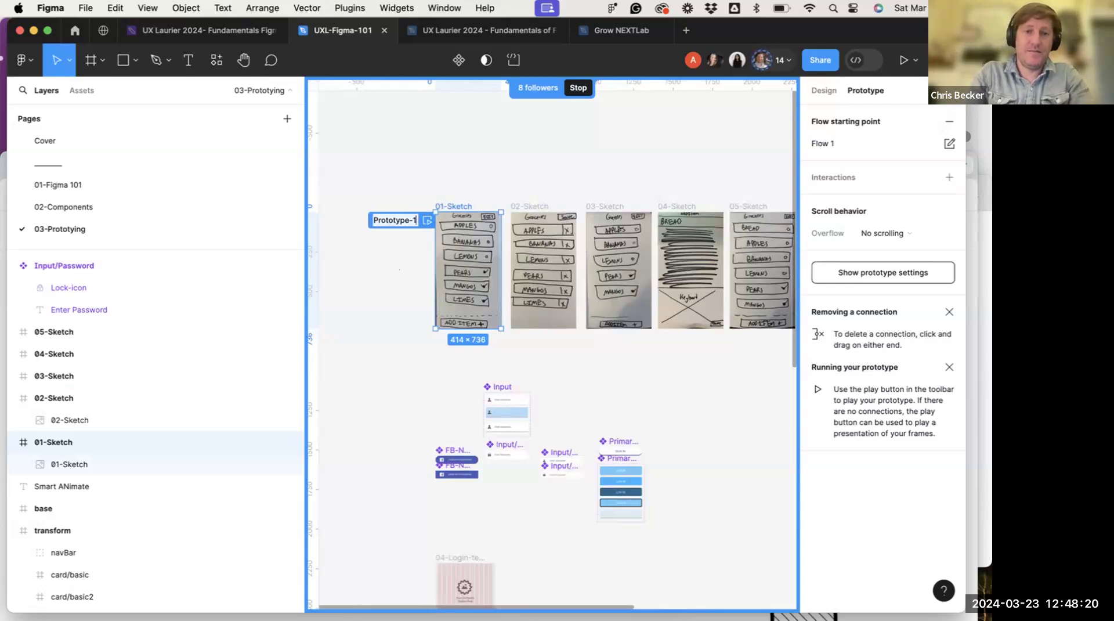
type("-")
left_click(394, 289)
Spread the five sketch frames farther apart in their row, with about 77 px between frames 02, 03 and 04
left_click(453, 207)
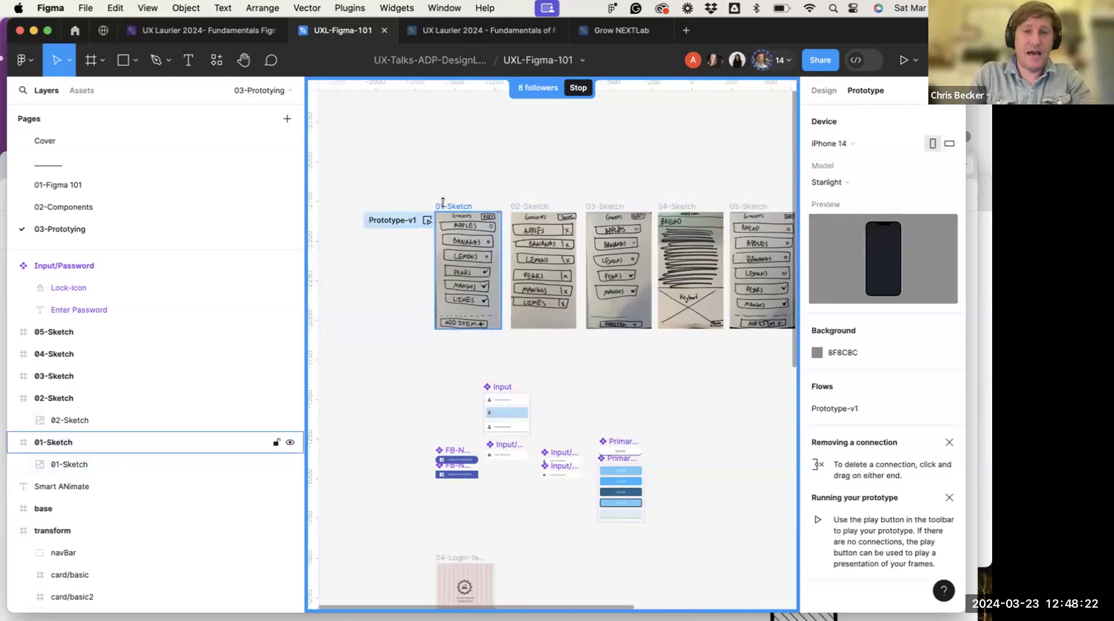
right_click(491, 260)
left_click(492, 270)
scroll(492, 272, "right", 1)
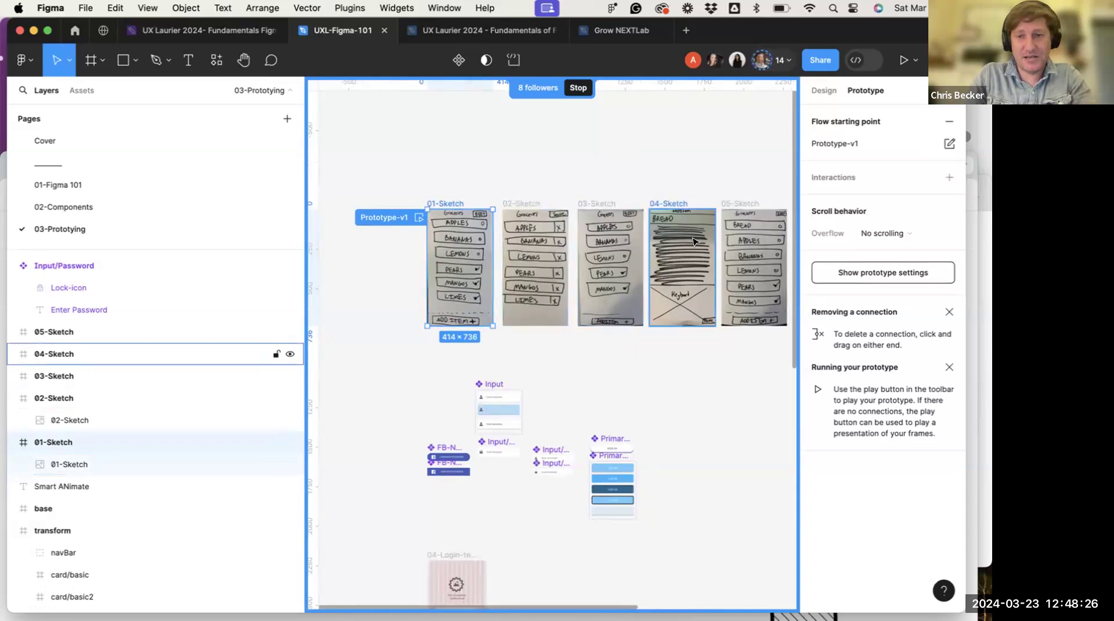
scroll(609, 209, "right", 4)
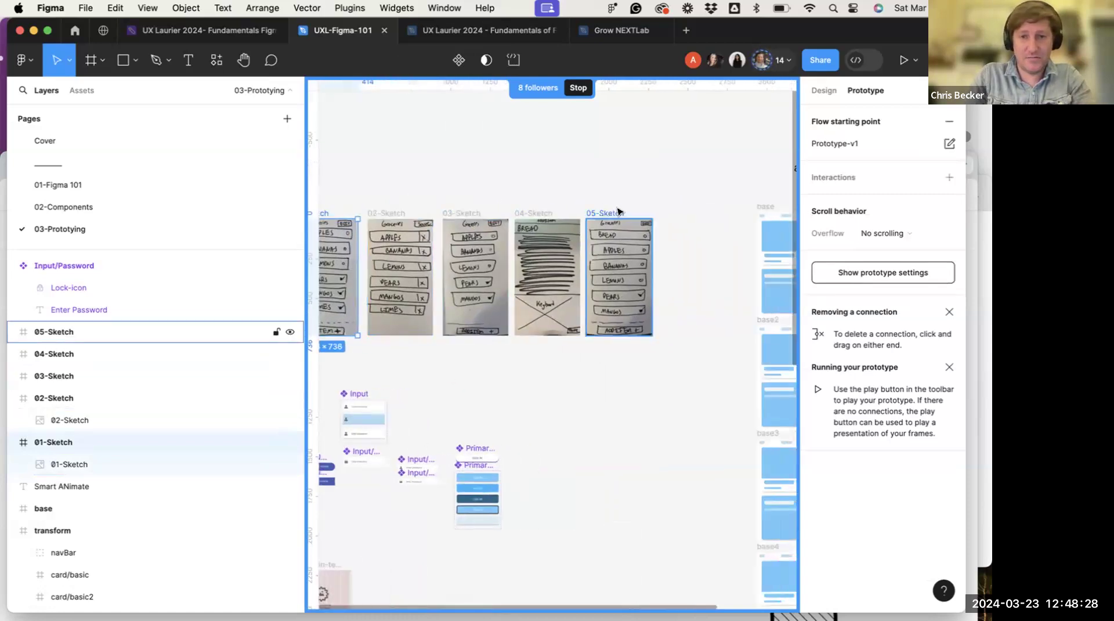
left_click_drag(619, 213, 663, 213)
mouse_move(534, 213)
left_mouse_down()
mouse_move(572, 213)
mouse_move(552, 213)
left_mouse_up()
left_click_drag(462, 213, 473, 210)
left_click(400, 212)
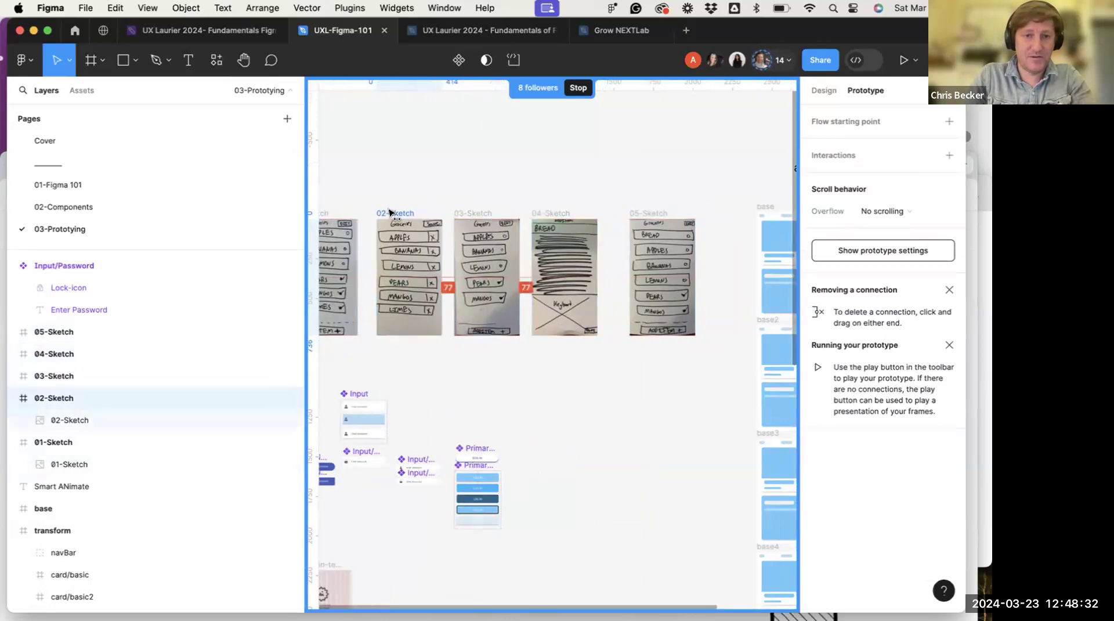
scroll(359, 212, "left", 1)
left_click_drag(359, 213, 325, 215)
scroll(409, 290, "up", 5)
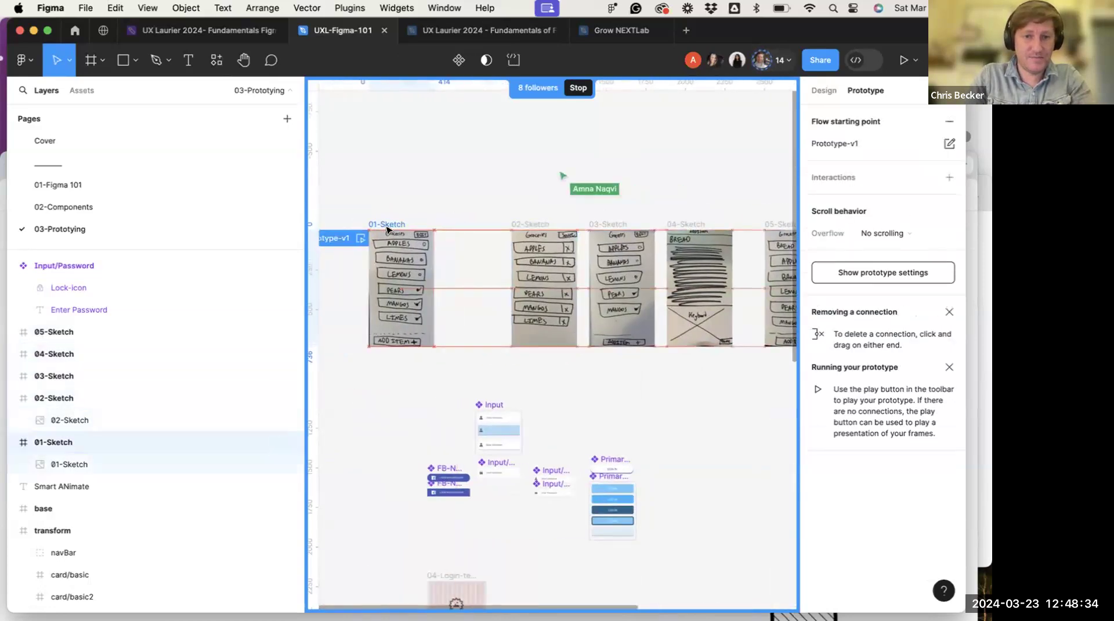
Connect 01-Sketch to 02-Sketch with an on-tap Navigate to interaction using the Instant transition
mouse_move(411, 290)
left_mouse_down()
mouse_move(510, 310)
mouse_move(575, 293)
left_mouse_up()
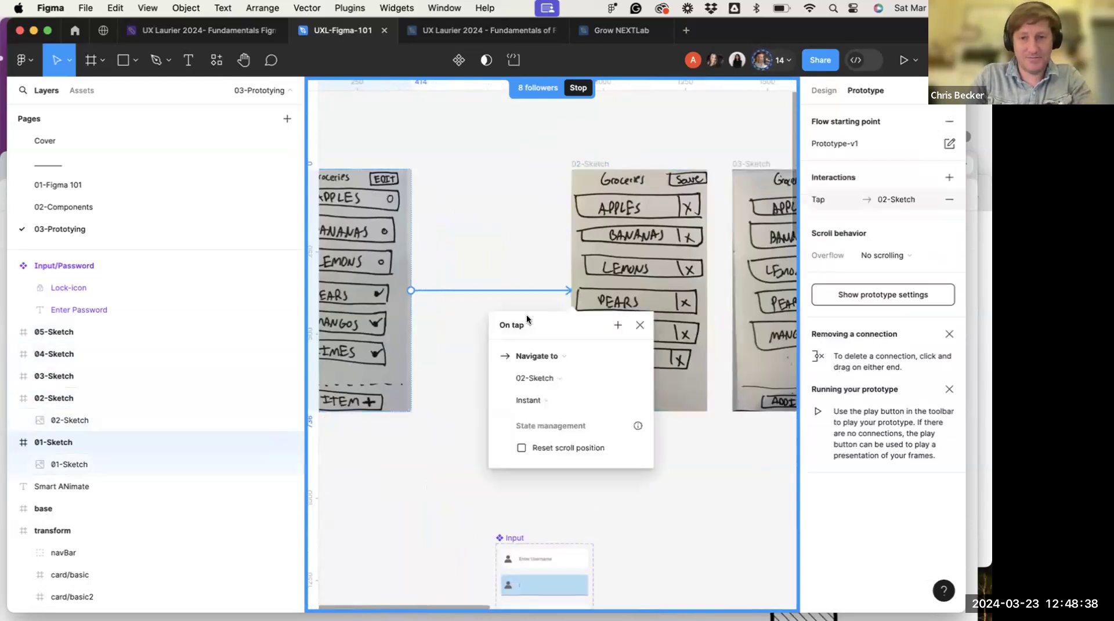
scroll(462, 304, "left", 1)
scroll(449, 258, "left", 3)
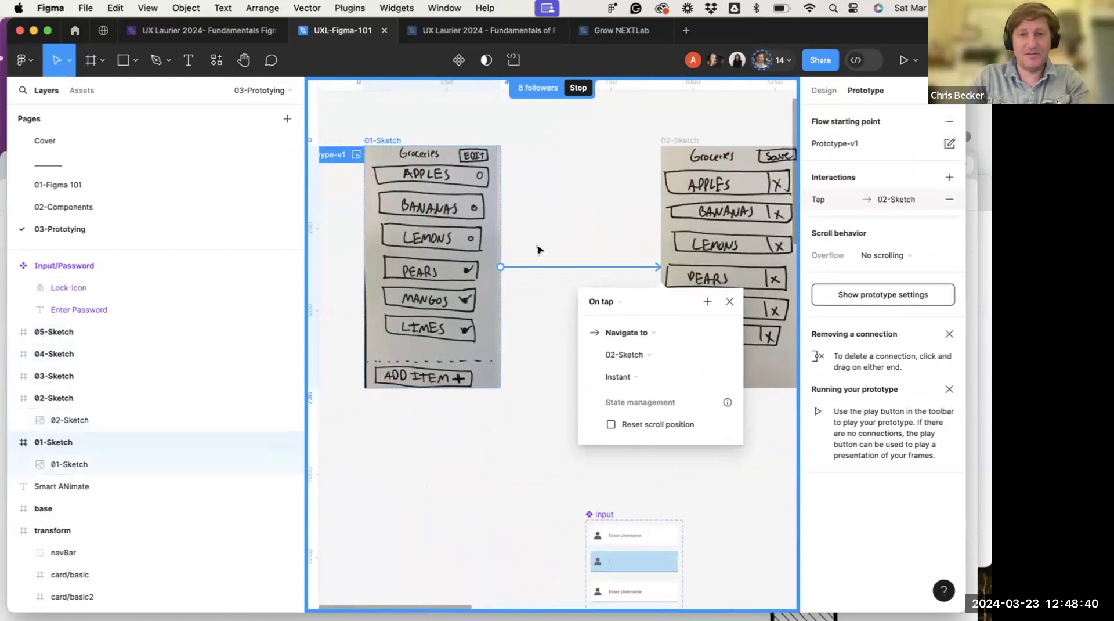
scroll(512, 246, "right", 2)
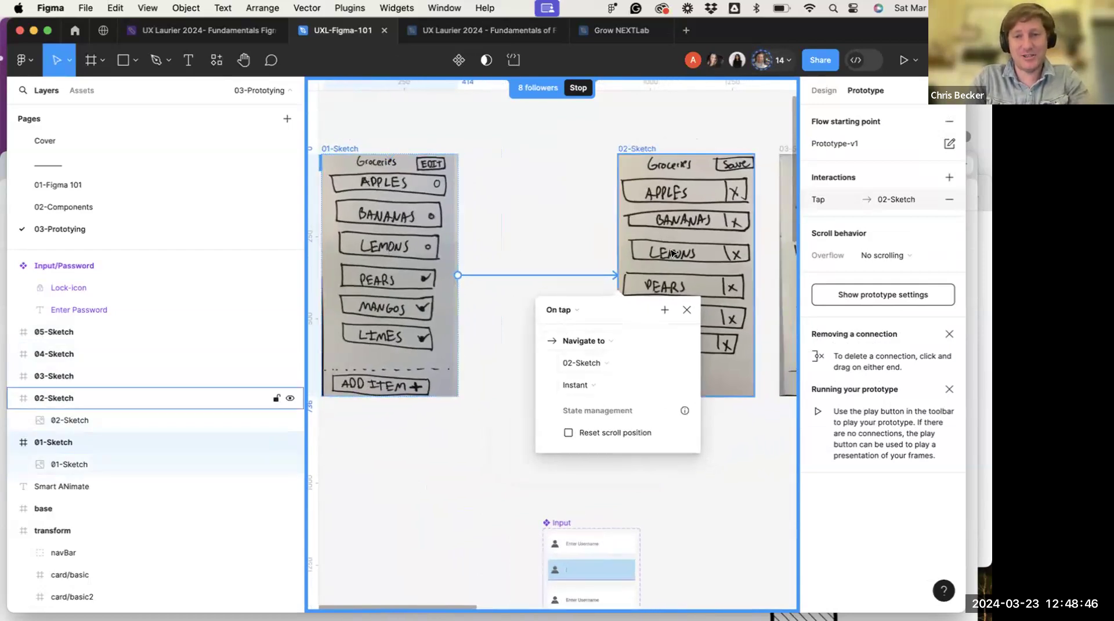
Move 02-Sketch closer to 01-Sketch and connect it to 03-Sketch with a prototype interaction
scroll(672, 253, "right", 3)
left_click(587, 268)
scroll(588, 268, "right", 2)
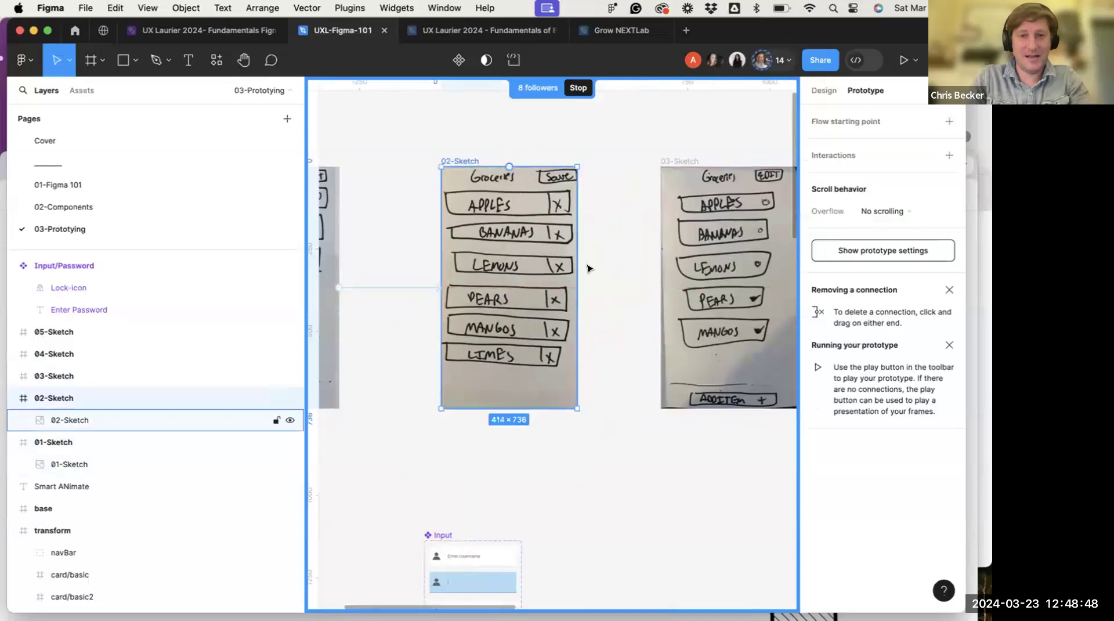
left_click_drag(577, 287, 670, 286)
Move 03-Sketch closer to 02-Sketch and connect it to 04-Sketch with an on-tap Navigate to interaction using the Instant transition
scroll(670, 286, "right", 3)
left_click(621, 286)
scroll(621, 286, "right", 1)
left_click_drag(615, 287, 685, 290)
scroll(571, 184, "right", 5)
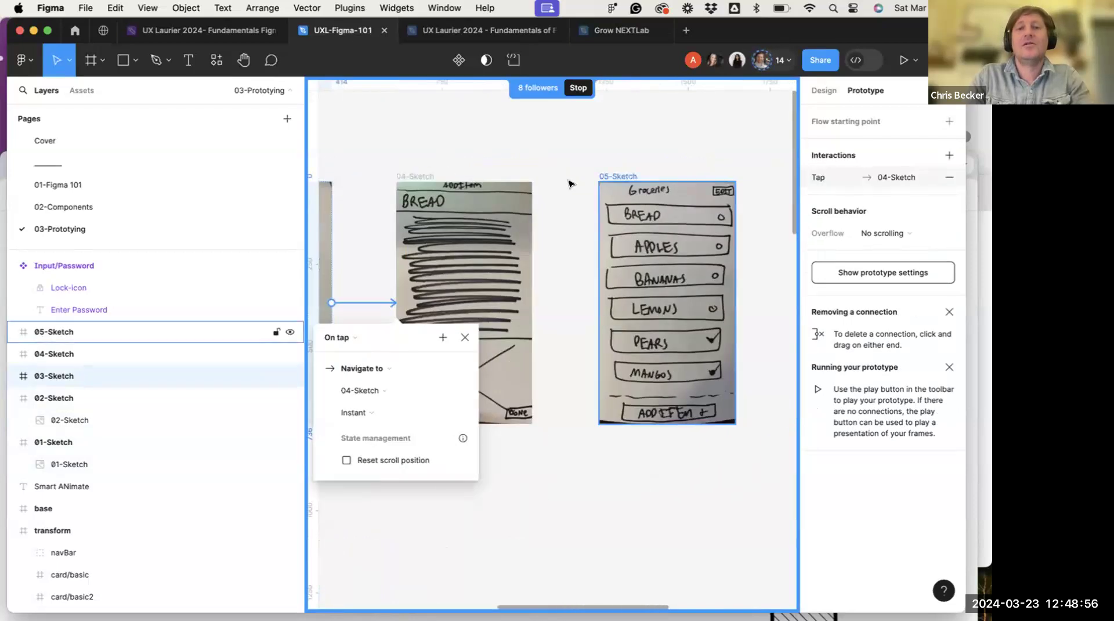
left_click(384, 410)
left_click(493, 367)
scroll(494, 367, "left", 10)
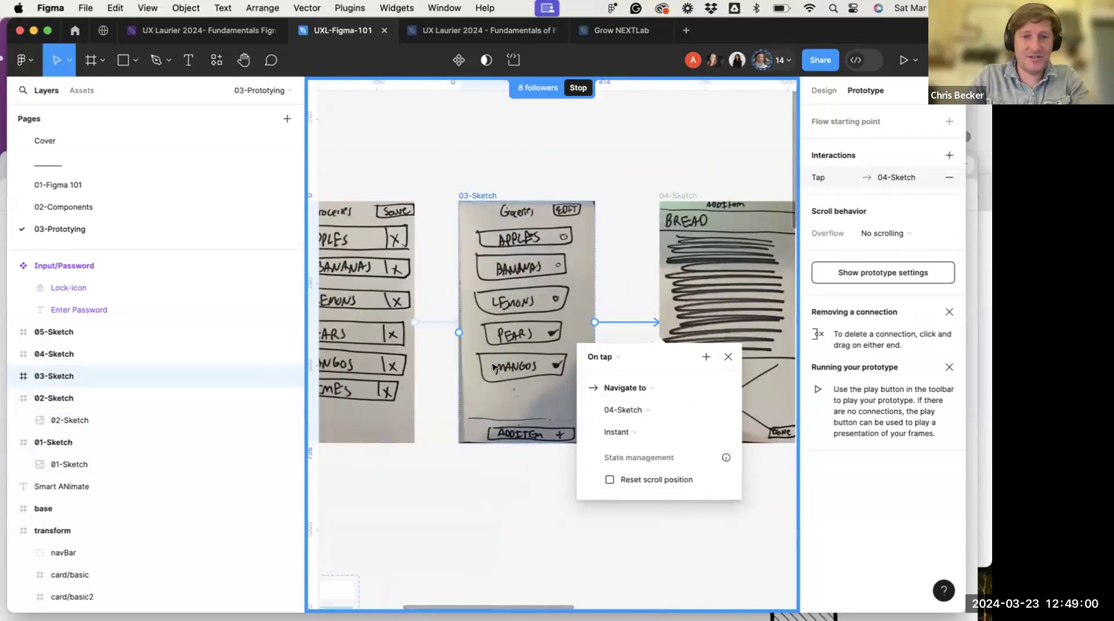
Set the transition of the connection from 01-Sketch to 02-Sketch to Move in
scroll(395, 317, "left", 6)
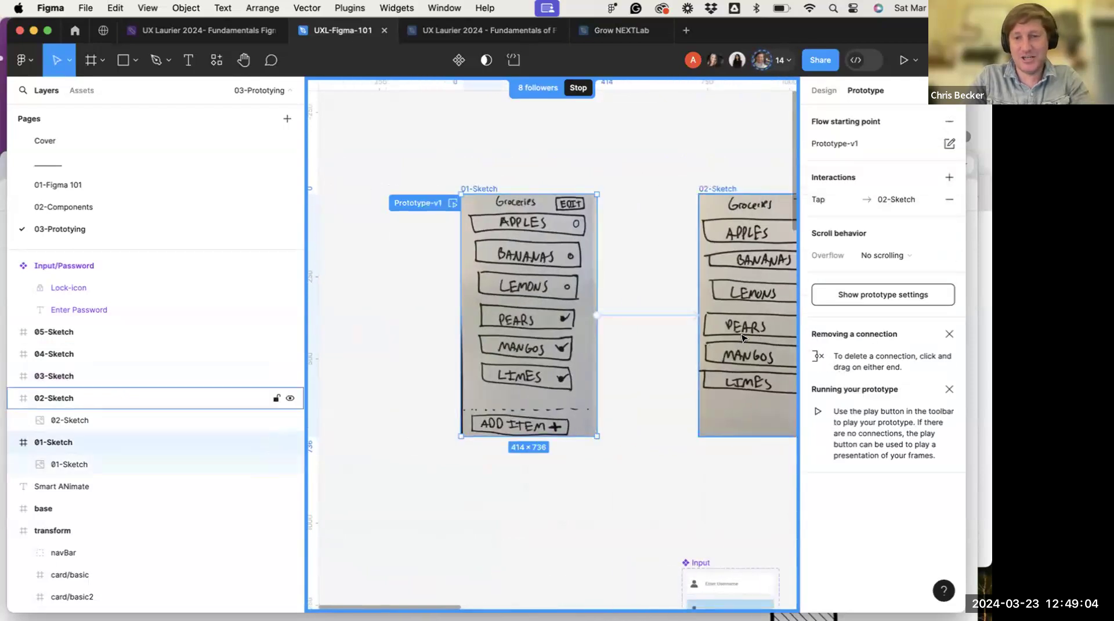
left_click(615, 320)
left_click(616, 317)
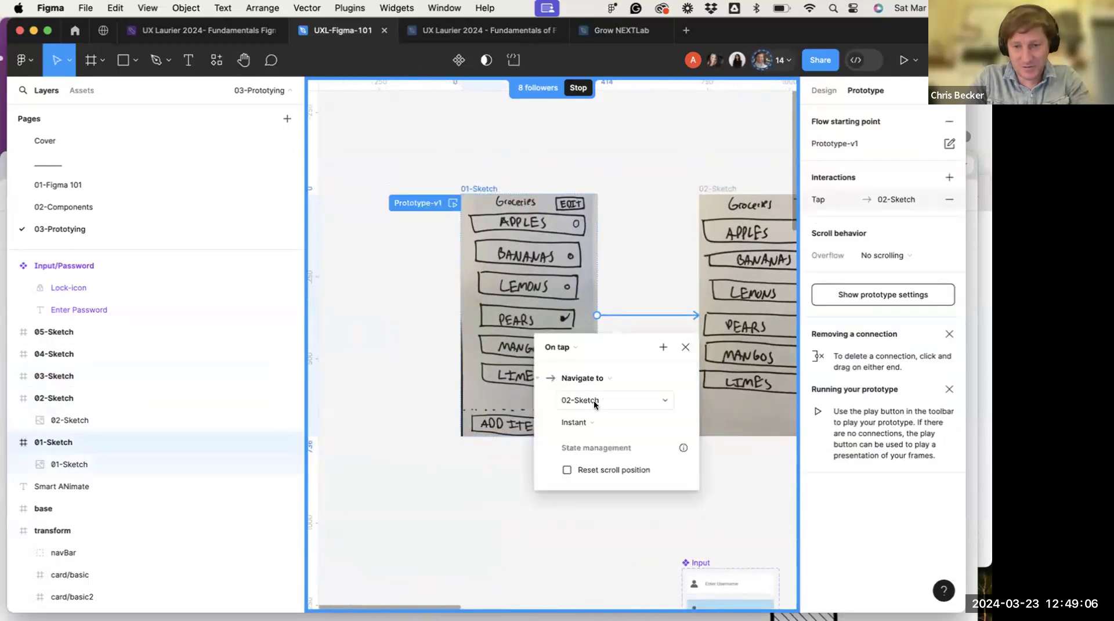
left_click(587, 423)
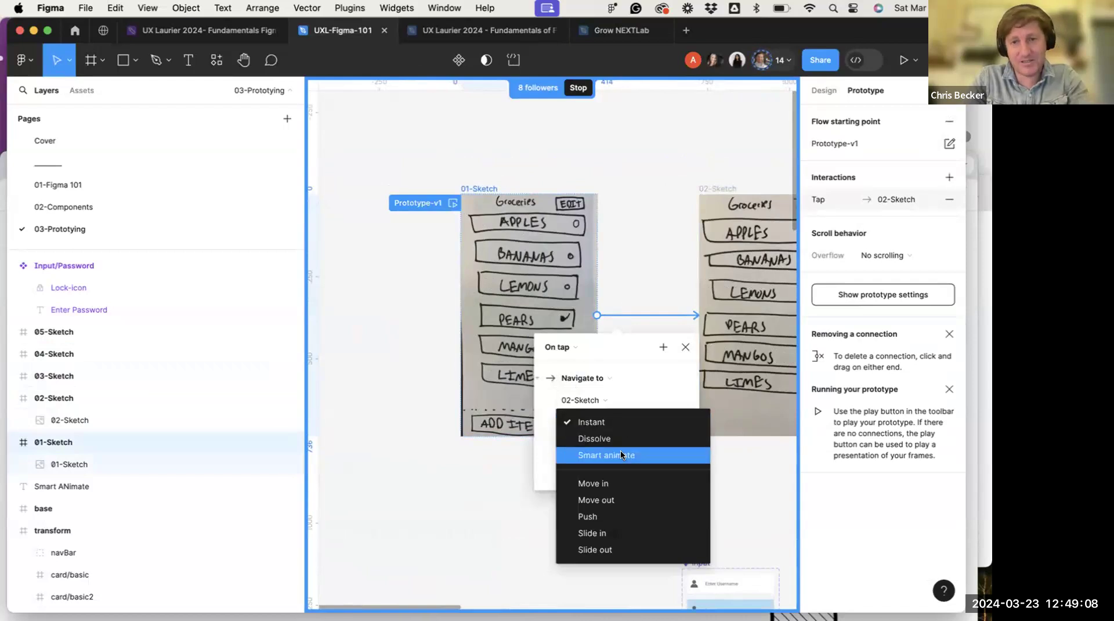
left_click(614, 482)
scroll(625, 419, "down", 3)
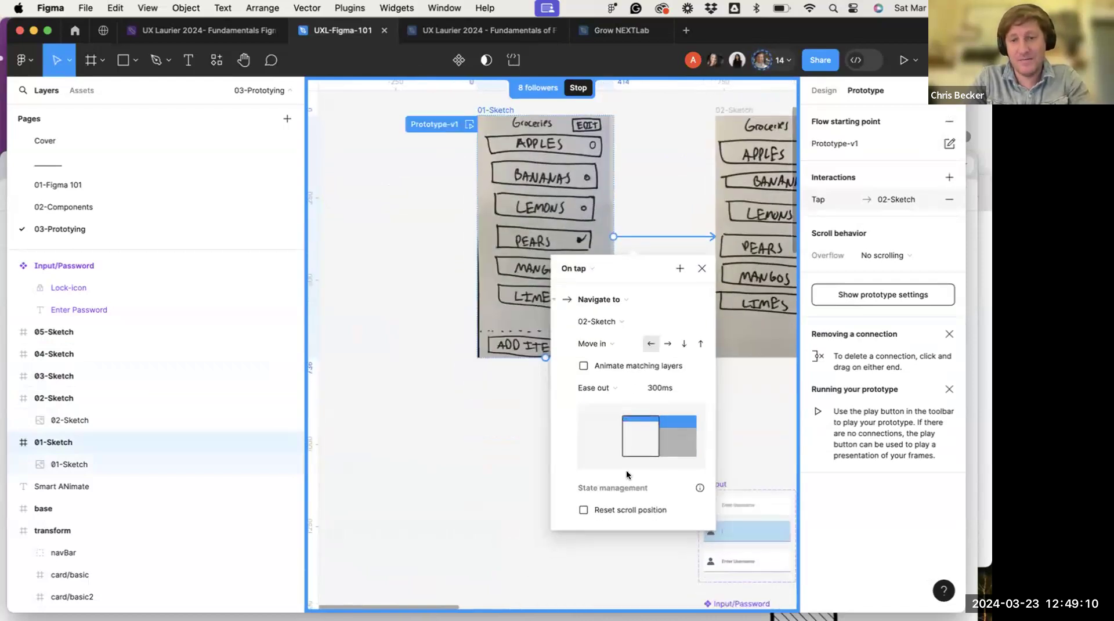
scroll(583, 216, "right", 5)
scroll(583, 216, "up", 2)
scroll(563, 213, "right", 3)
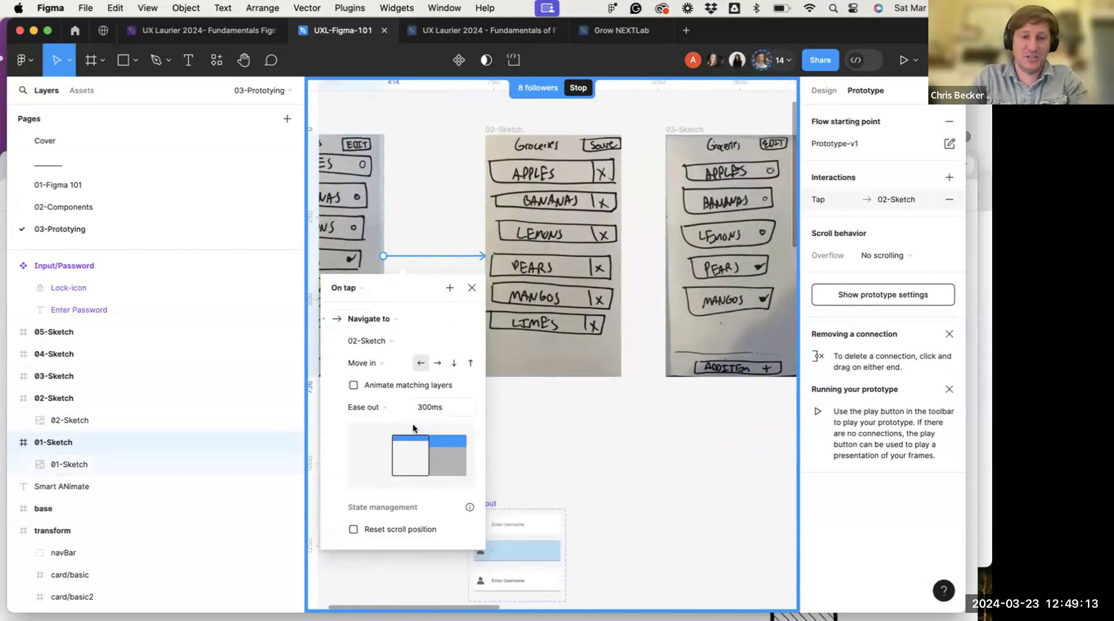
Switch the transition between 01-Sketch and 02-Sketch back to Instant
left_click(387, 340)
left_click(387, 302)
scroll(414, 374, "down", 3)
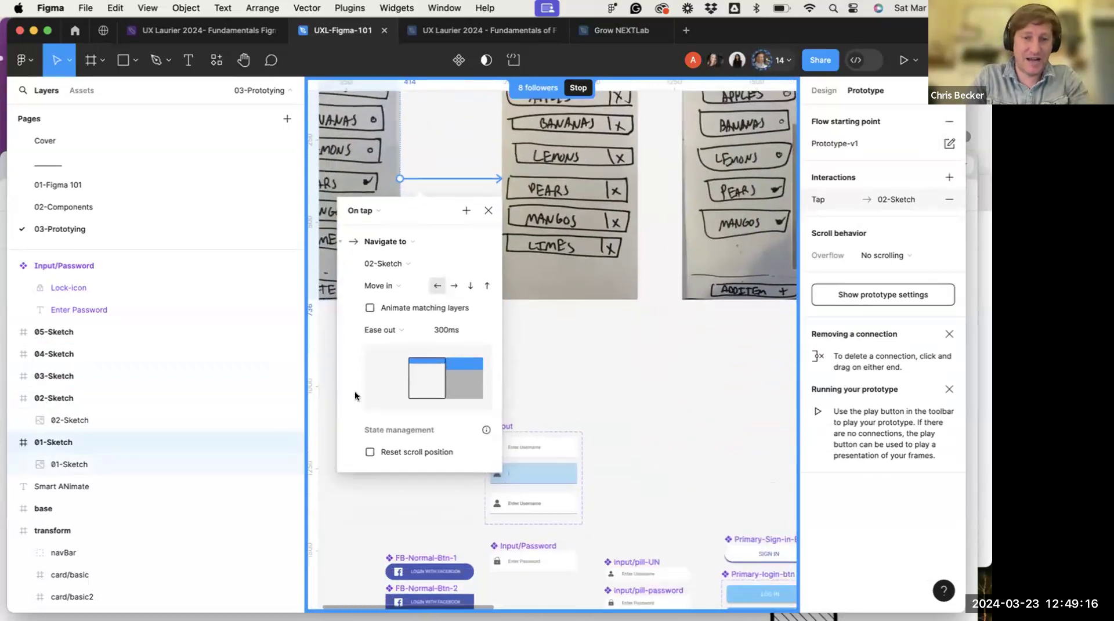
left_click(387, 284)
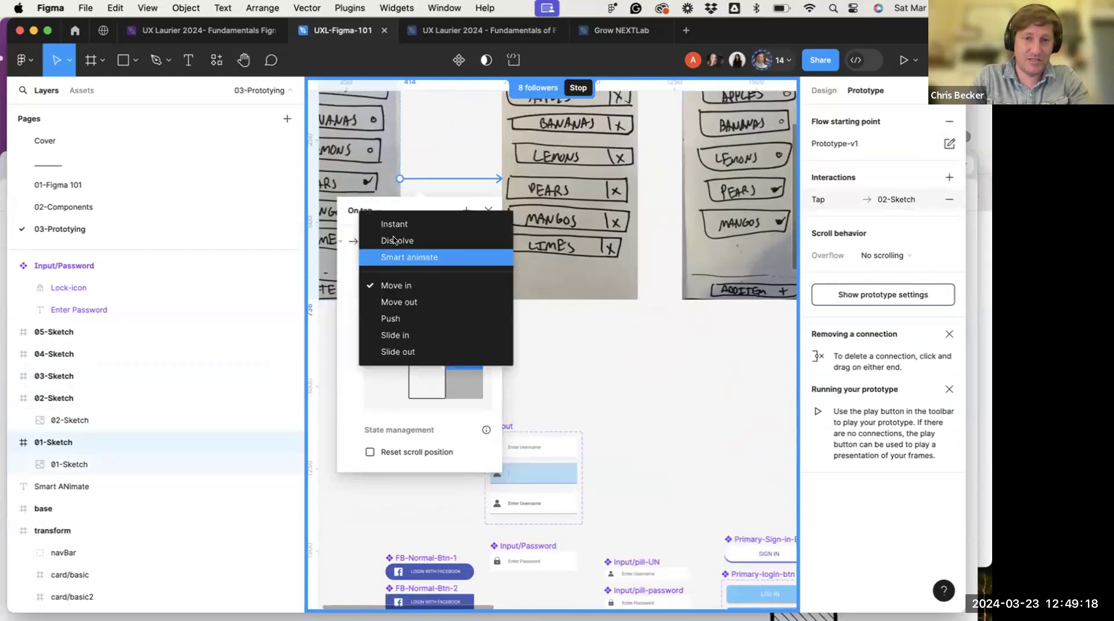
left_click(395, 222)
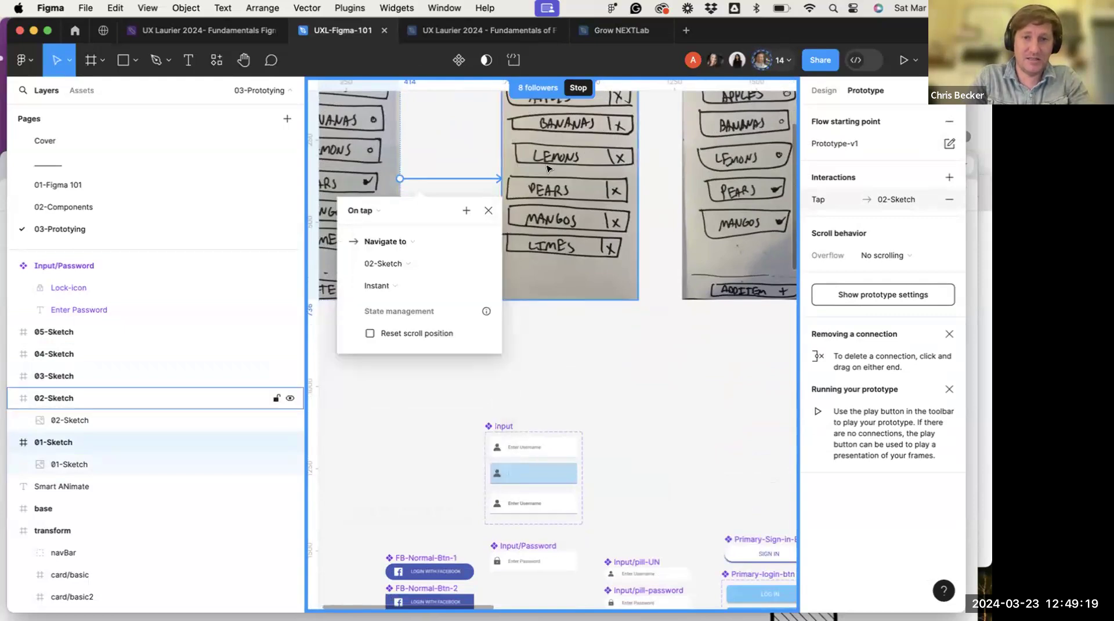
Connect 04-Sketch to 05-Sketch with an on-tap Navigate to interaction using the Instant transition
scroll(546, 169, "up", 3)
scroll(547, 168, "right", 3)
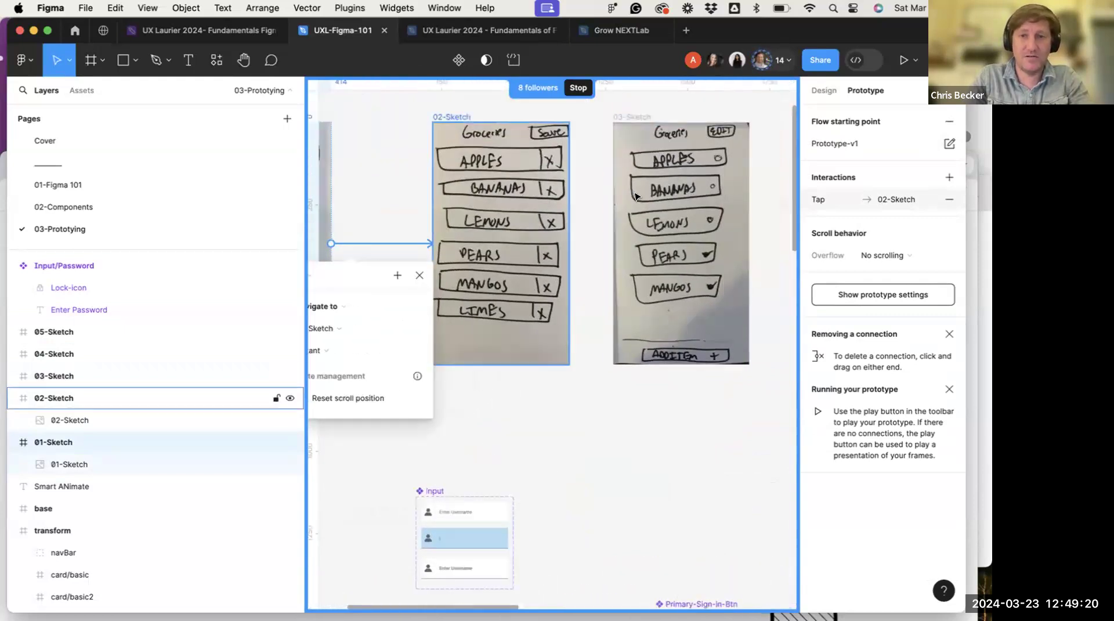
left_click(573, 231)
left_click(692, 213)
scroll(693, 214, "right", 5)
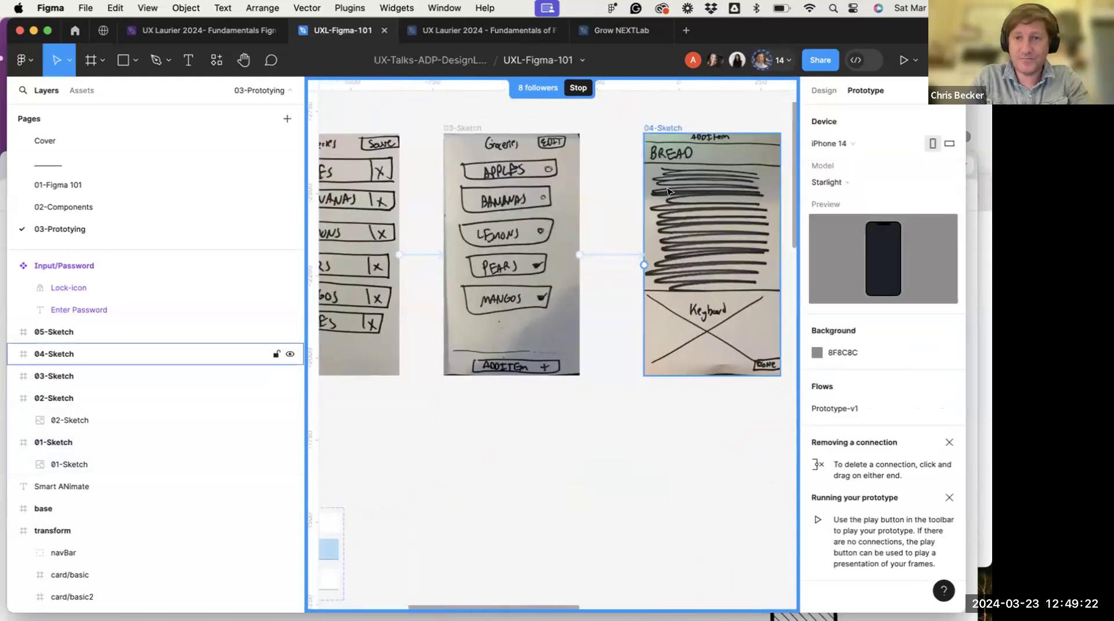
right_click(684, 116)
scroll(599, 229, "right", 2)
scroll(599, 230, "right", 3)
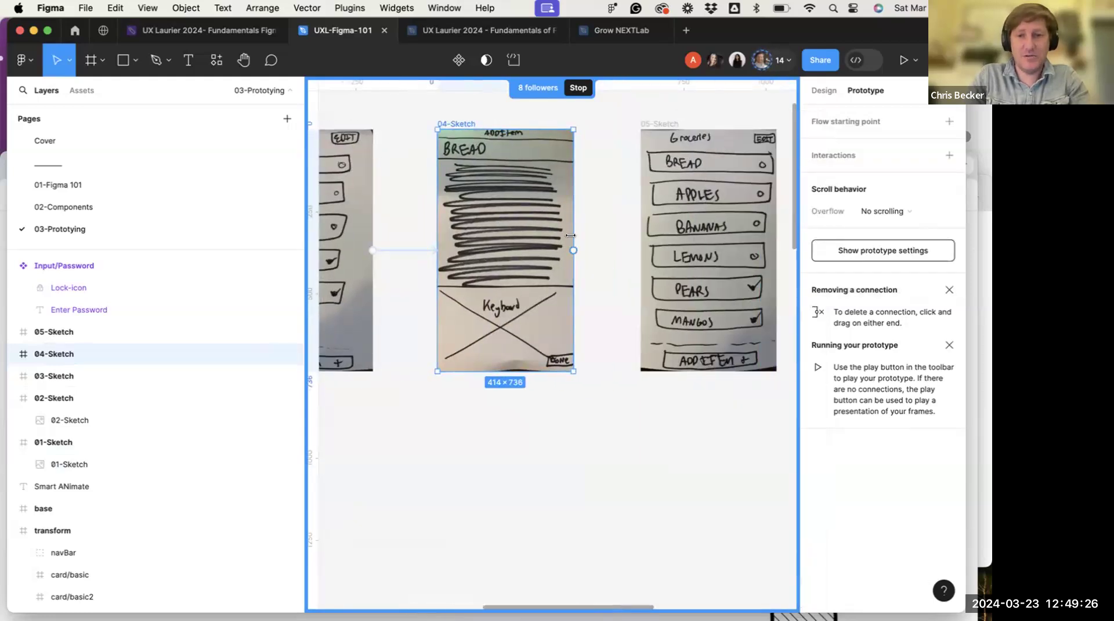
left_click_drag(573, 251, 684, 250)
scroll(689, 250, "down", 5)
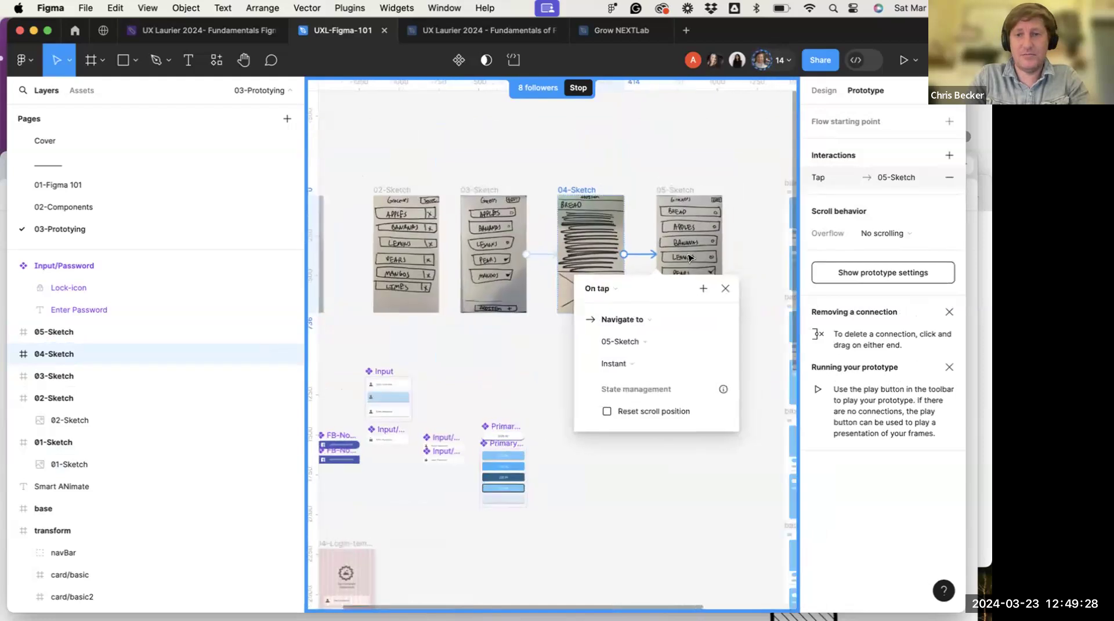
Preview the Prototype-v1 flow from 01-Sketch, advance through every screen to 05-Sketch, and close the preview
scroll(464, 218, "left", 5)
left_click(464, 217)
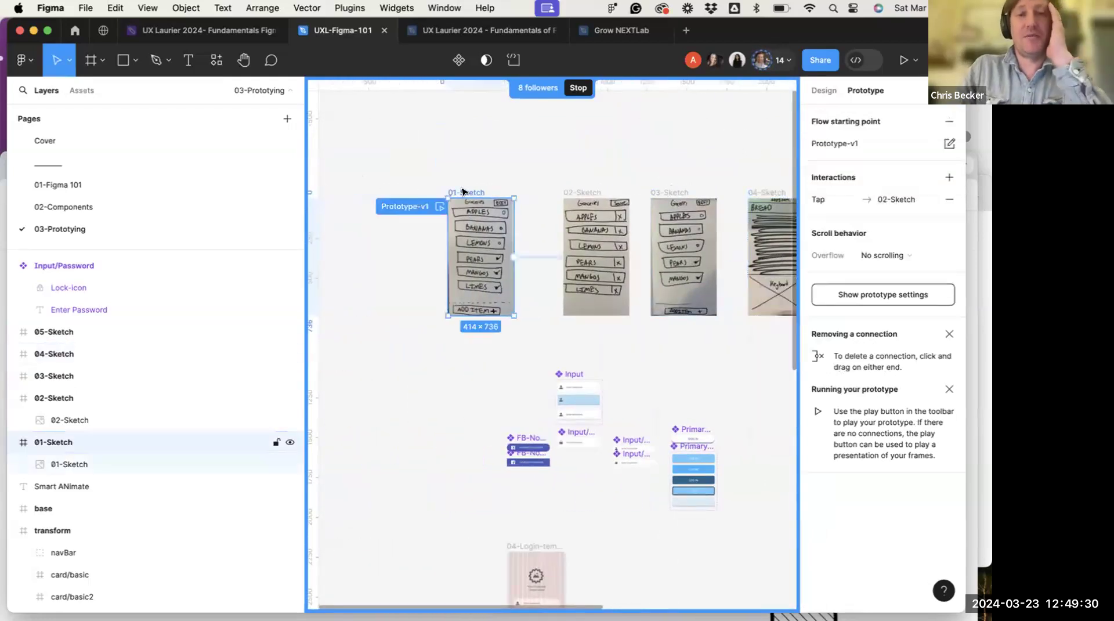
left_click(439, 208)
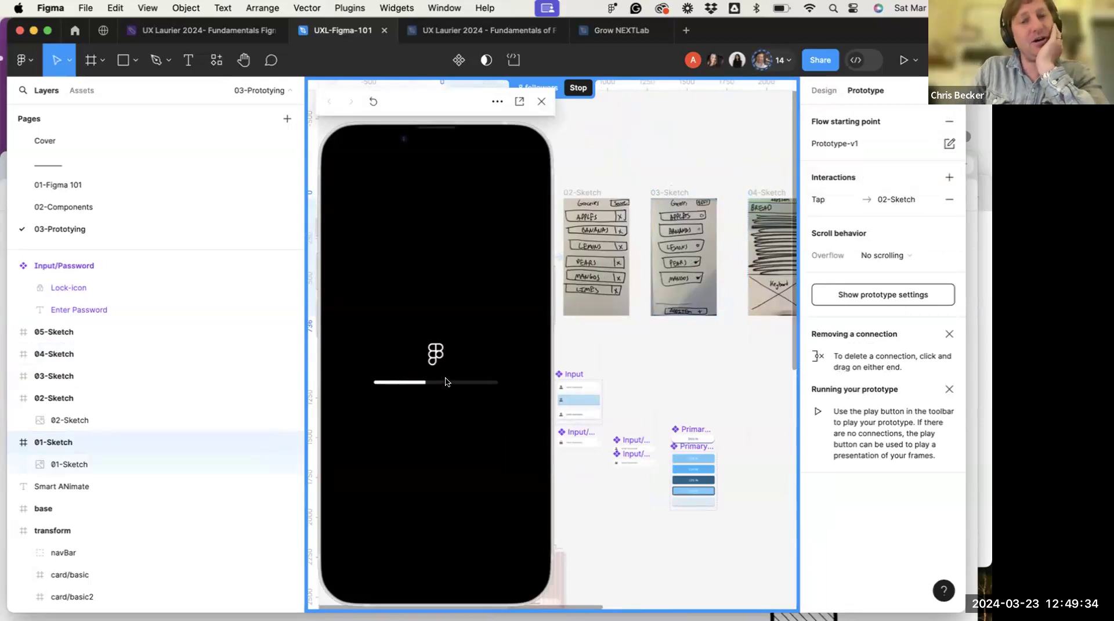
left_click(455, 367)
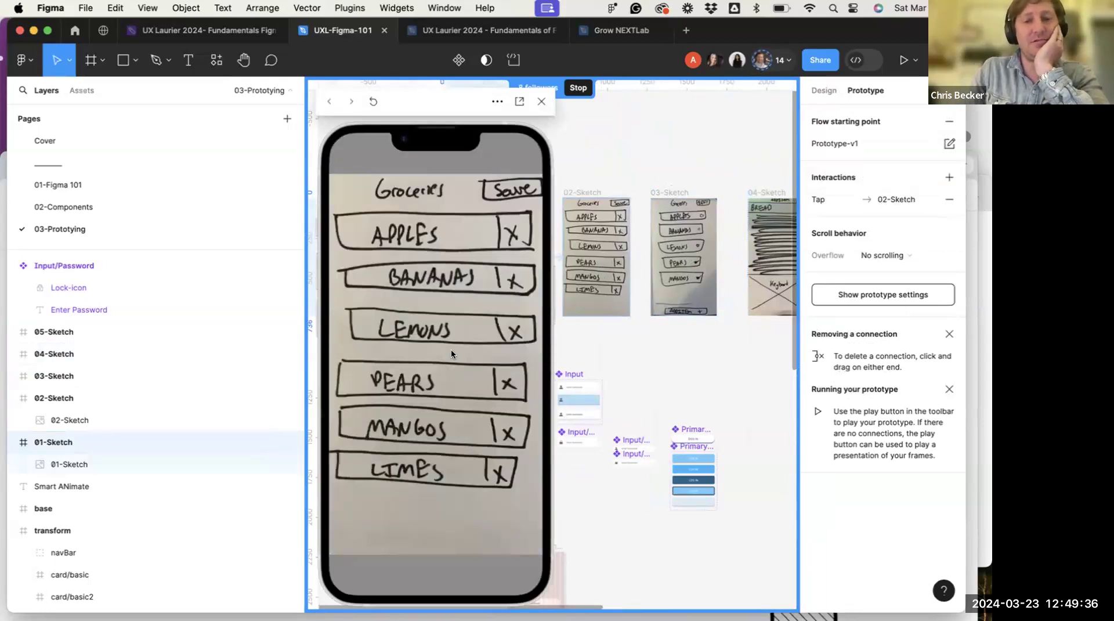
left_click(451, 349)
left_click(452, 388)
left_click(452, 381)
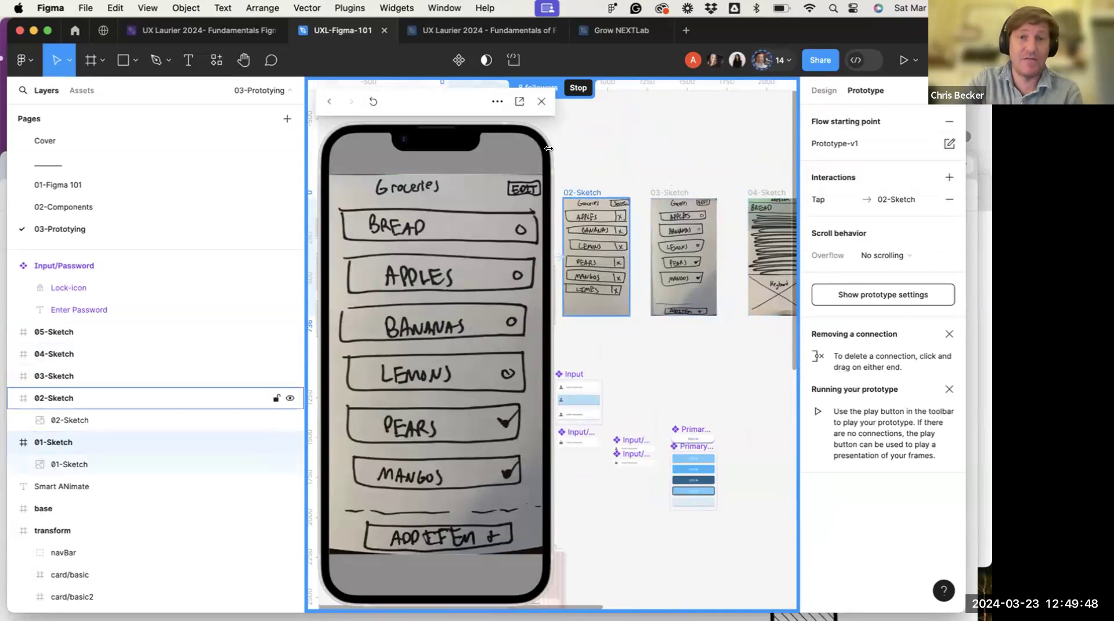
left_click(542, 102)
scroll(492, 281, "right", 3)
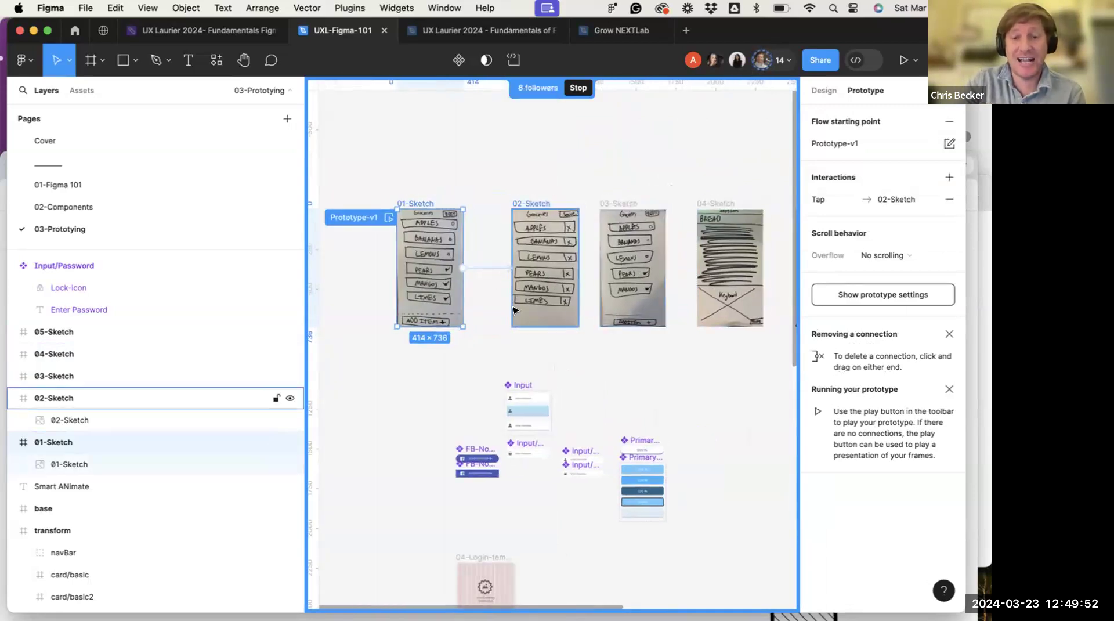
scroll(513, 310, "left", 3)
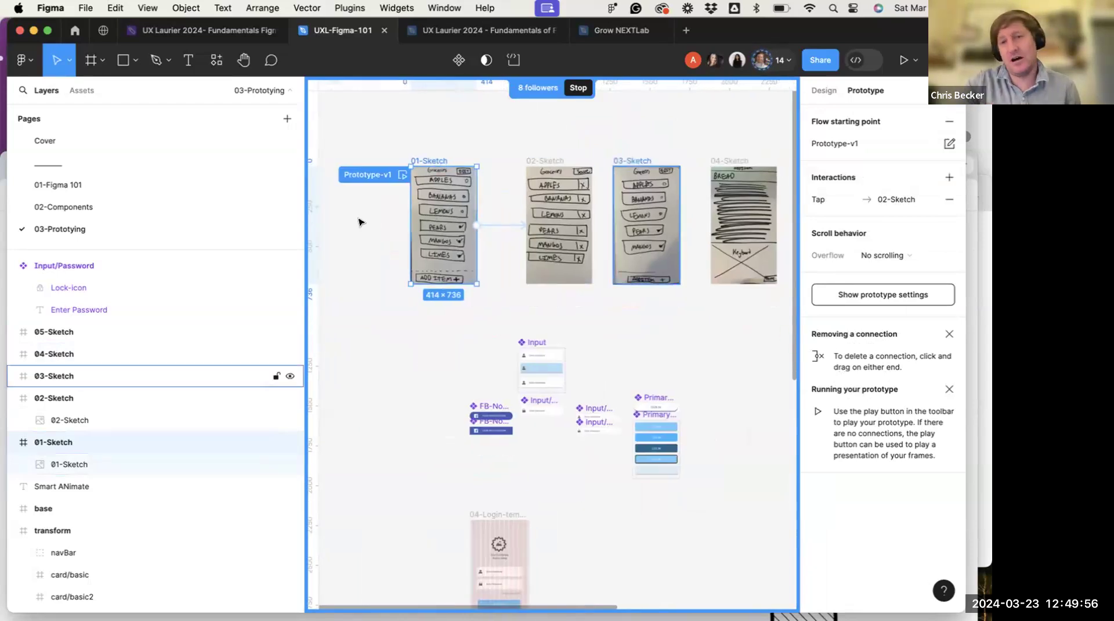
scroll(578, 230, "right", 4)
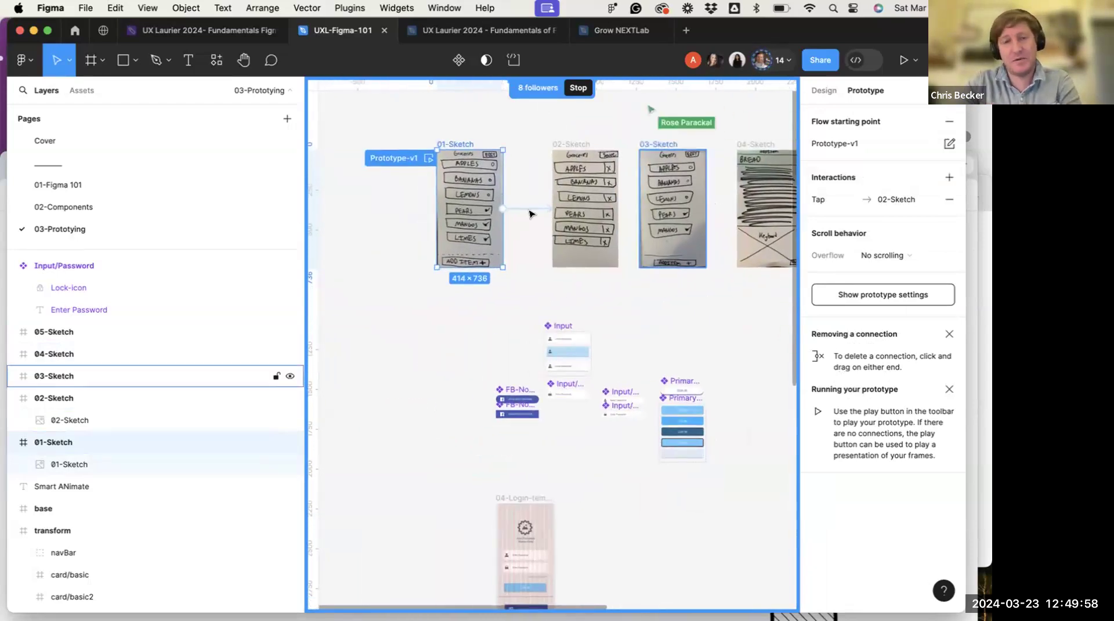
scroll(528, 213, "right", 2)
scroll(528, 214, "left", 4)
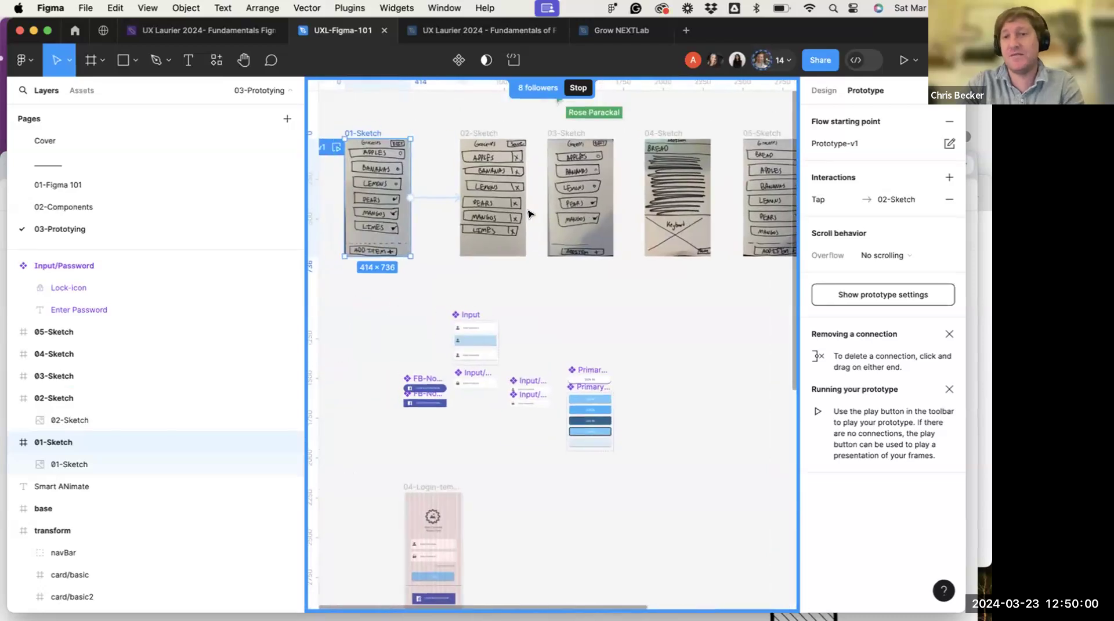
scroll(528, 214, "right", 4)
scroll(528, 213, "left", 2)
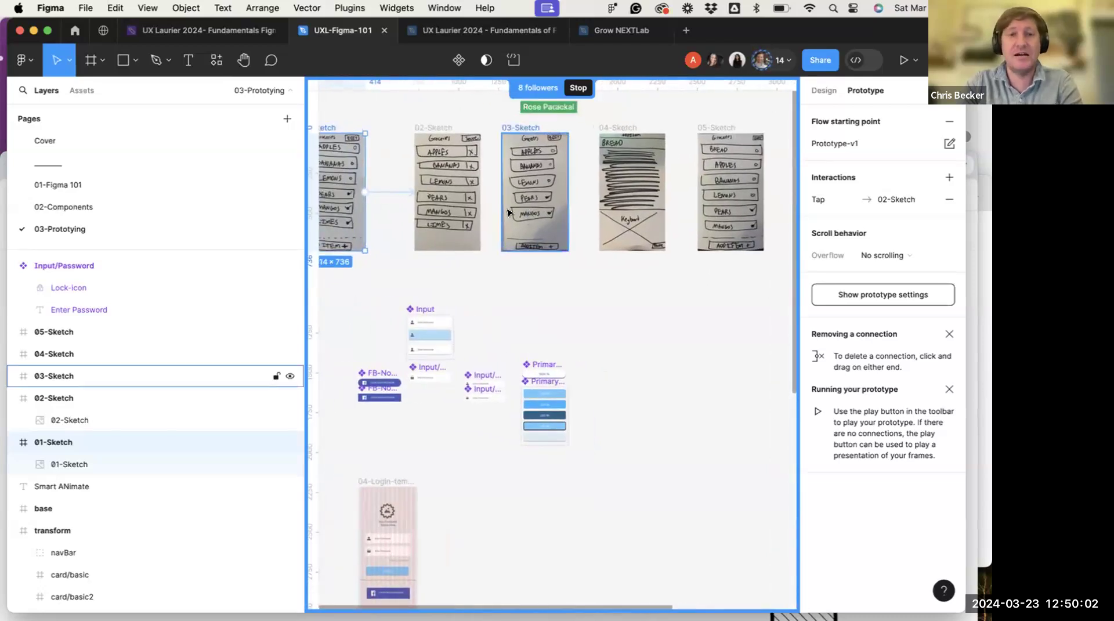
scroll(529, 213, "left", 2)
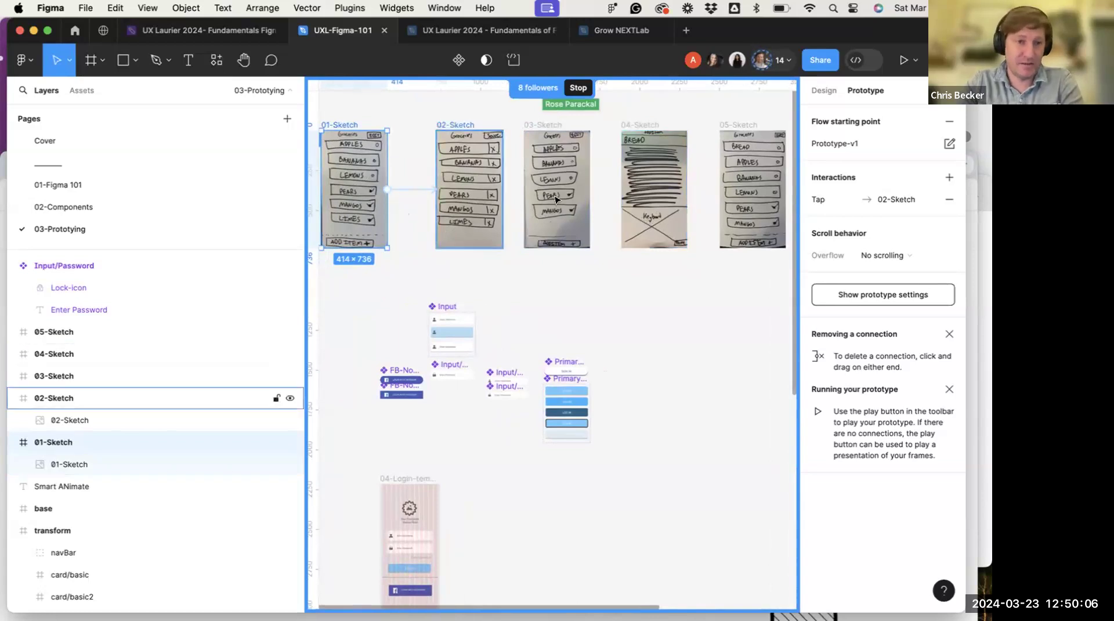
Examine the 04-Login-template frame, its input group, and the input and button components above it
scroll(636, 197, "left", 3)
scroll(636, 197, "down", 2)
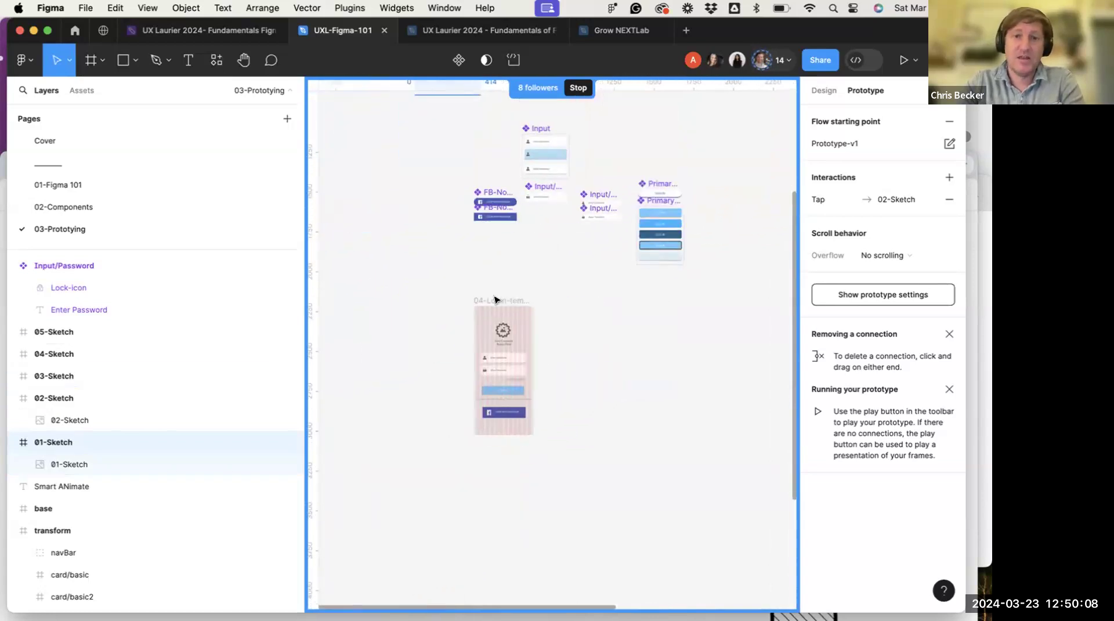
scroll(481, 306, "right", 2)
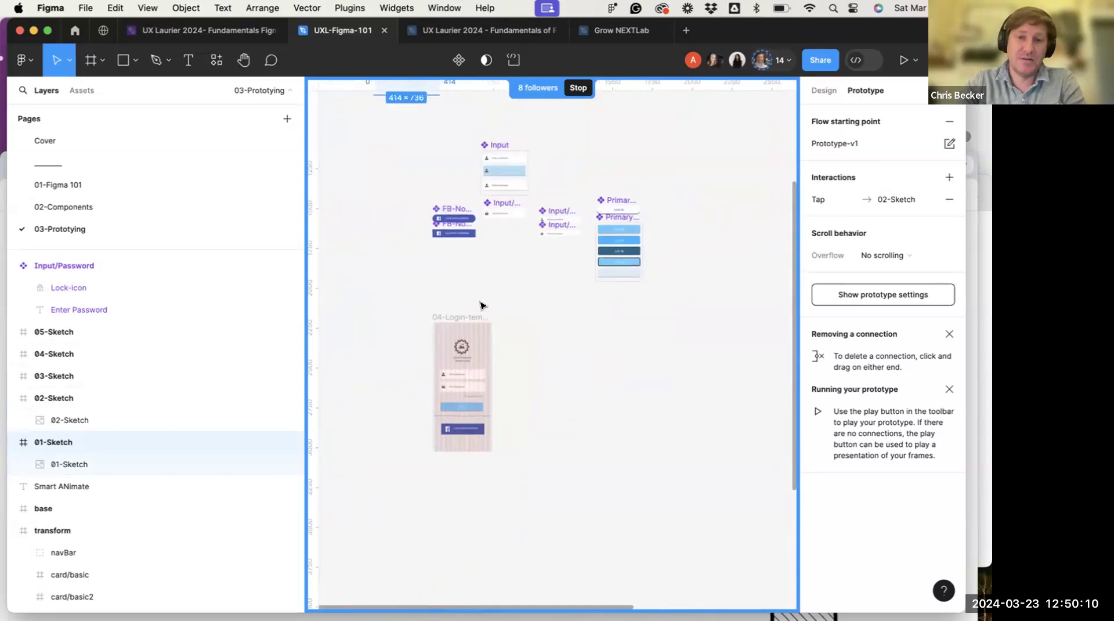
left_click(467, 329)
scroll(455, 374, "up", 5)
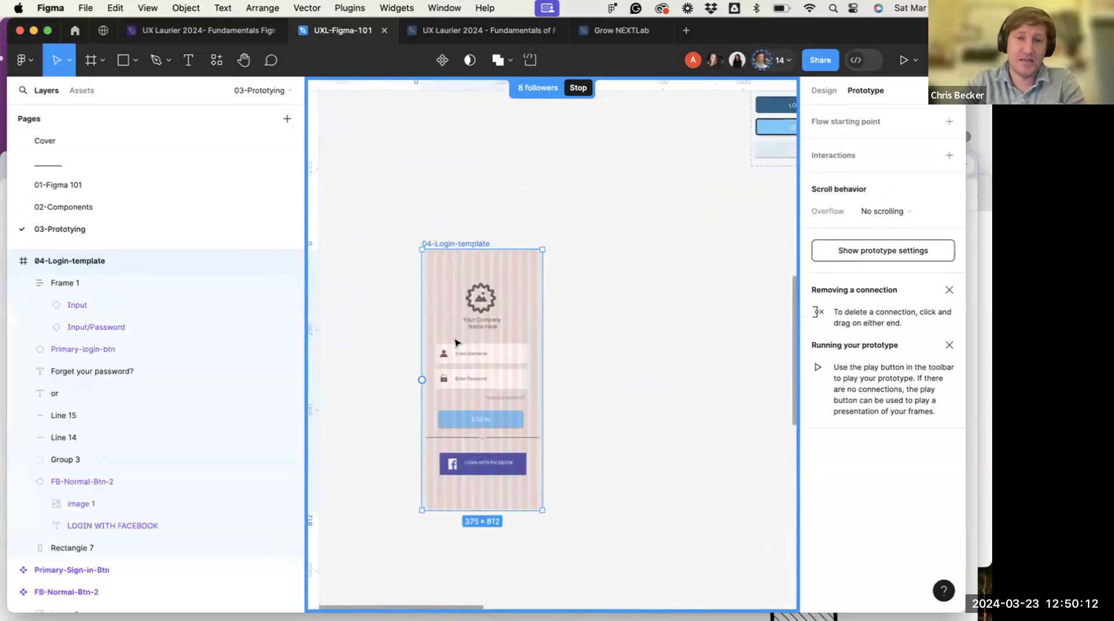
left_click(484, 347)
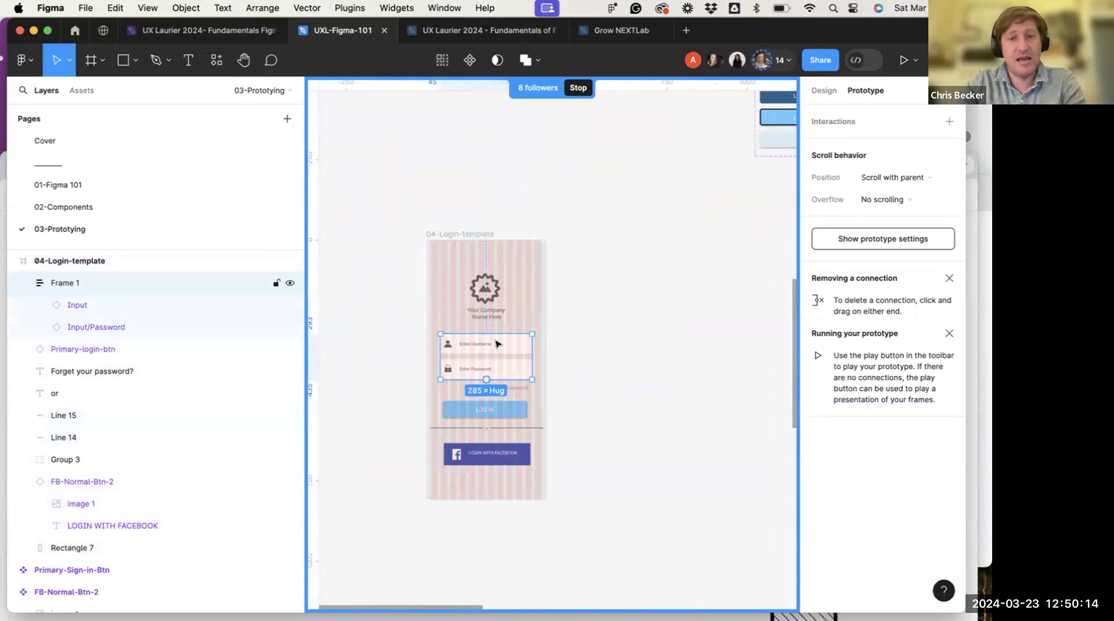
scroll(493, 345, "up", 4)
scroll(646, 169, "up", 2)
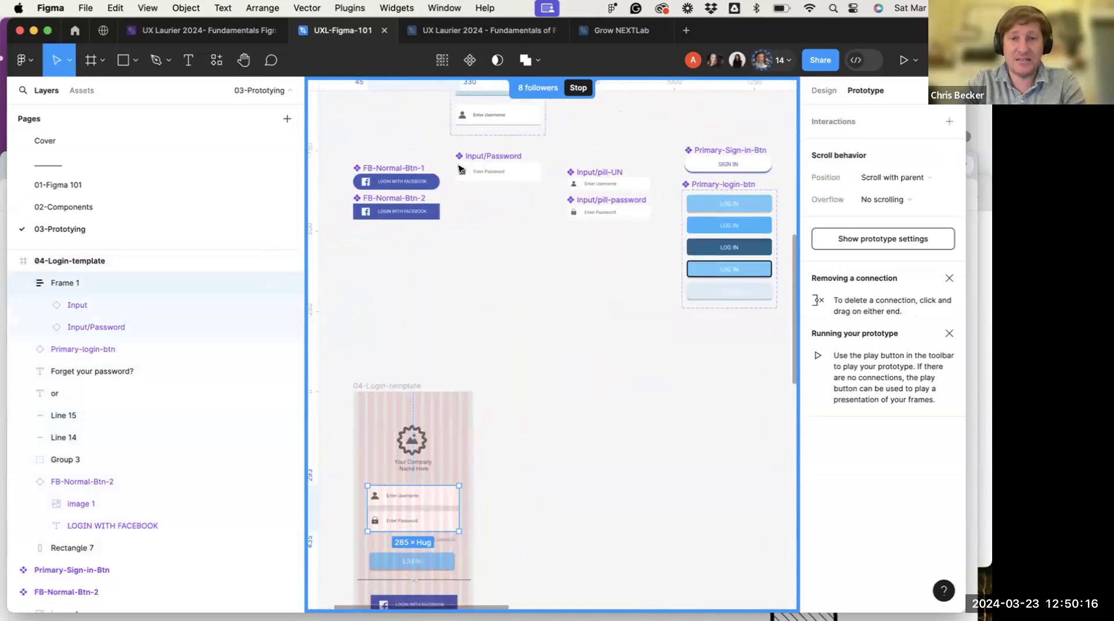
scroll(452, 169, "up", 3)
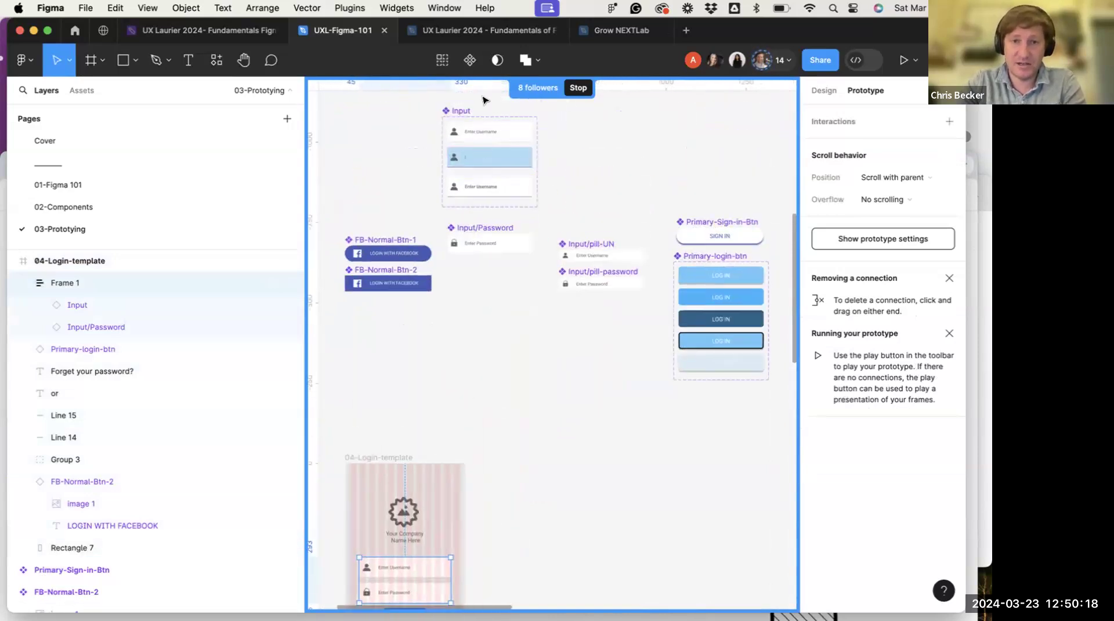
Duplicate the 04-Login-template frame twice, lining up both copies in a row beside the original
scroll(485, 152, "down", 5)
left_click(405, 244)
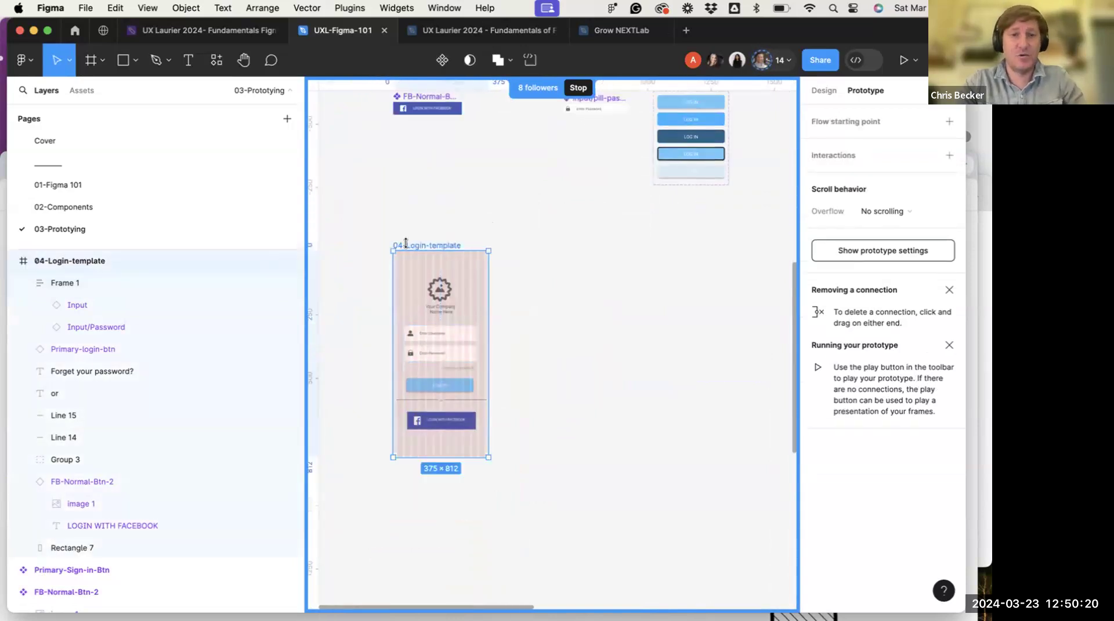
left_click_drag(406, 244, 699, 254)
Set the username Input instance in the middle 04-Login-template frame to the Fill variant
double_click(568, 335)
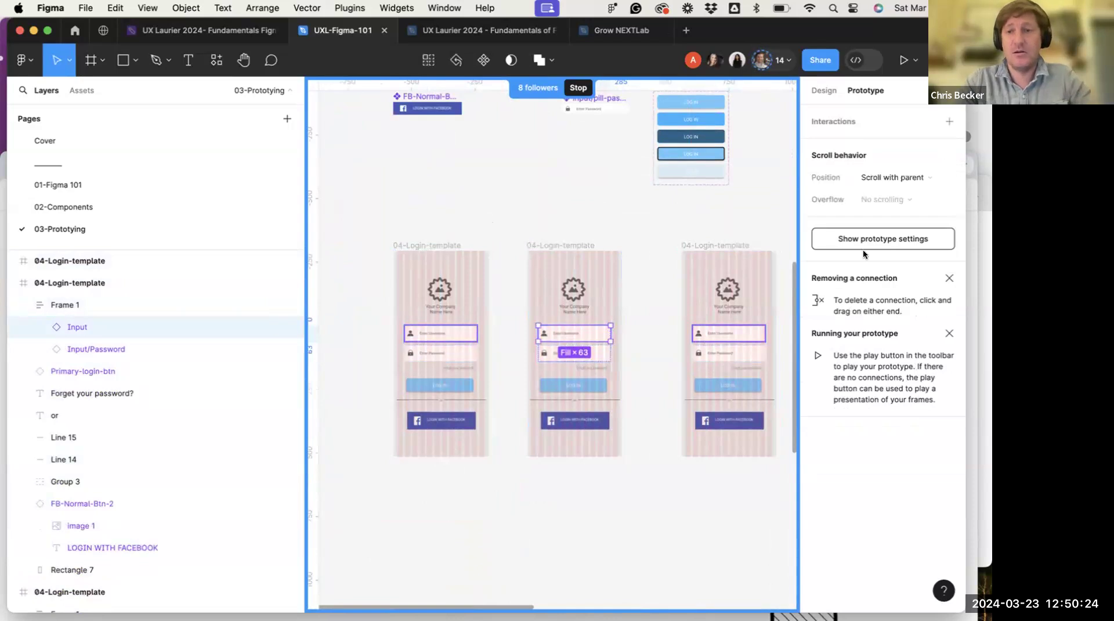
left_click(824, 91)
left_click(849, 294)
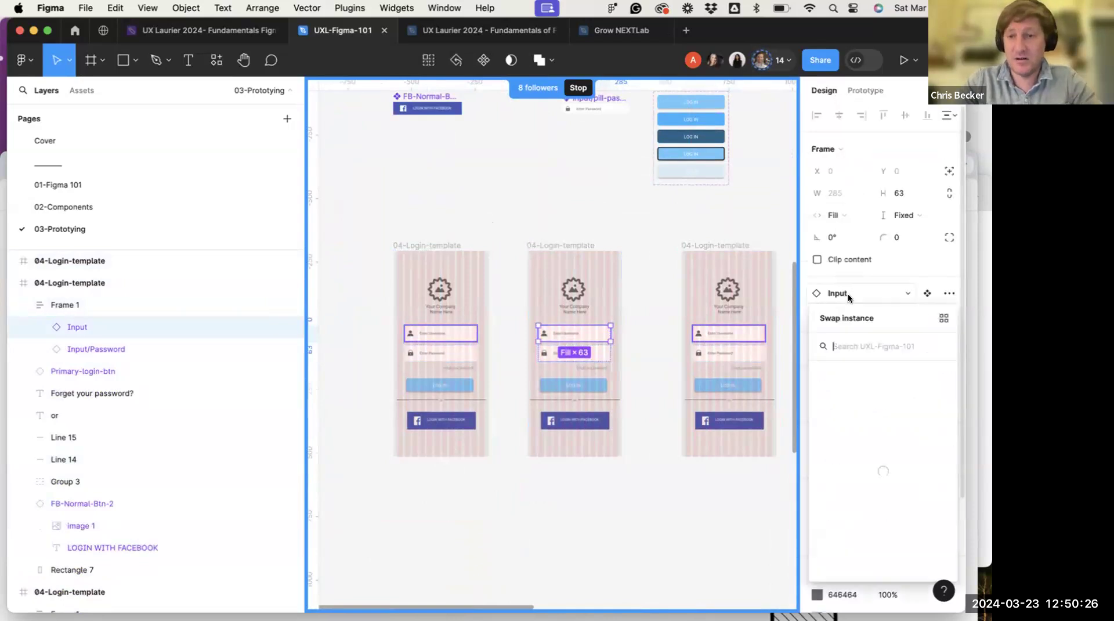
left_click(866, 273)
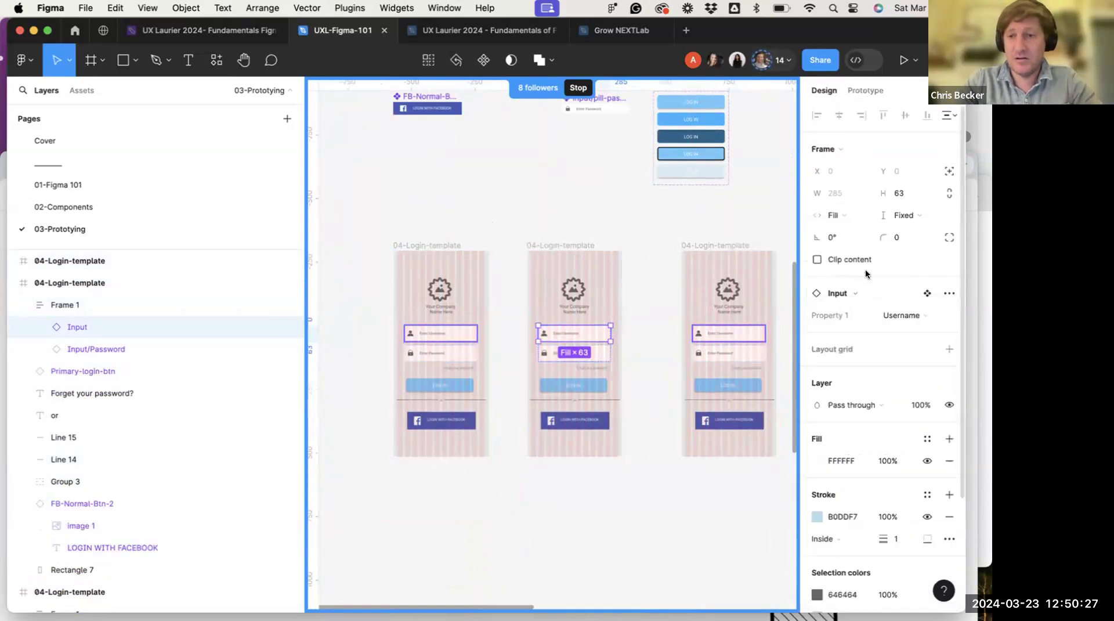
left_click(908, 316)
left_click(889, 336)
Set the username Input instance in the third 04-Login-template frame to the Input-complete variant
left_click(739, 339)
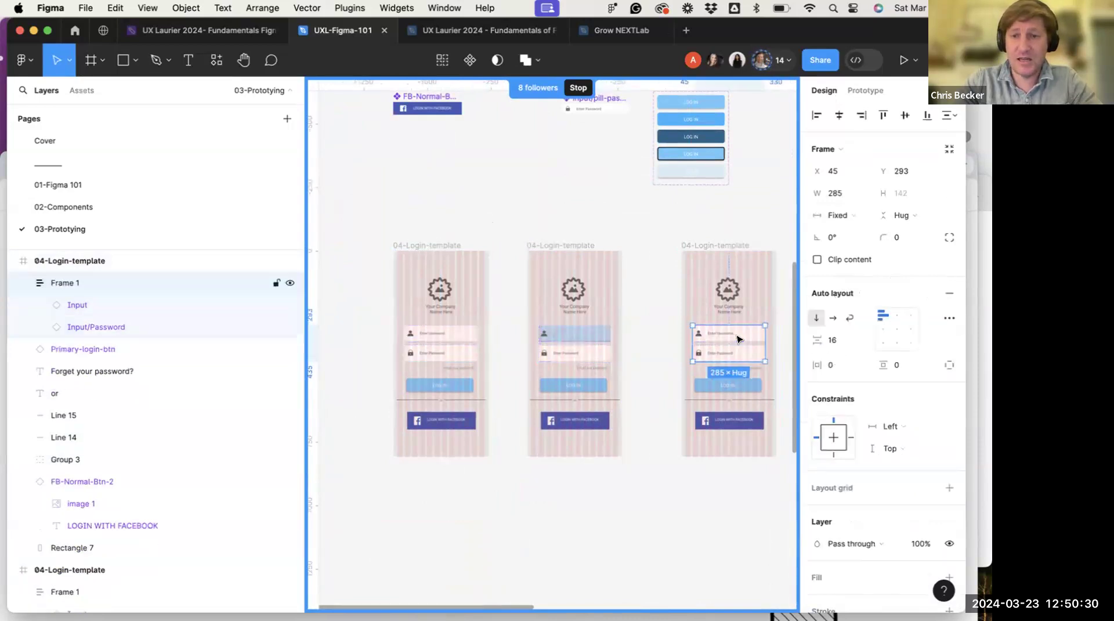
left_click(742, 333)
left_click(924, 321)
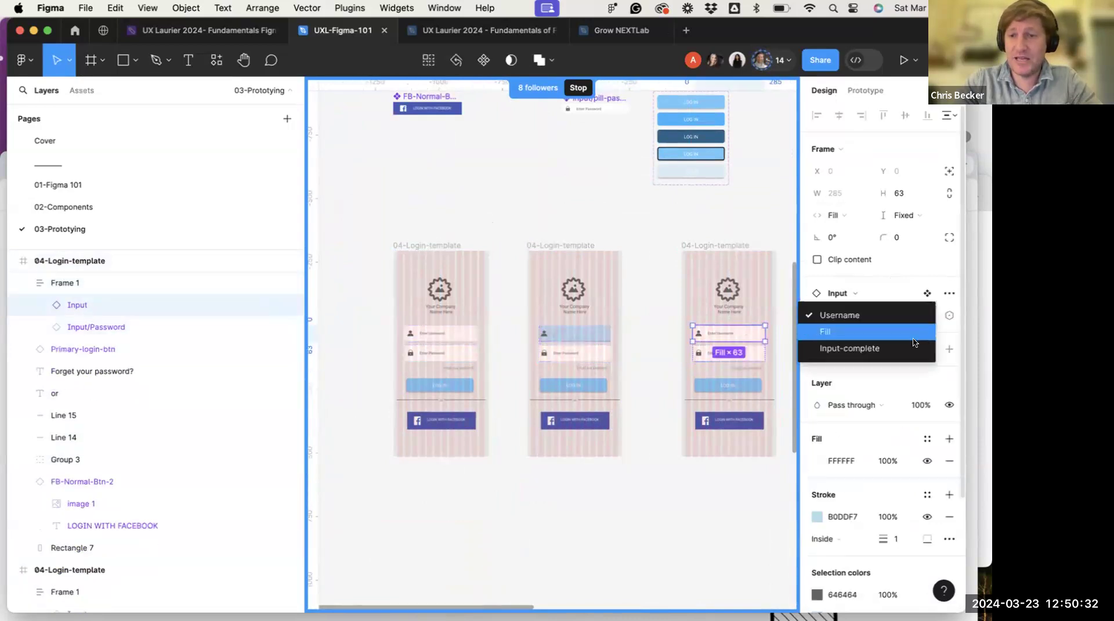
left_click(893, 347)
Replace the placeholder text of the username input in the third 04-Login-template frame with a sample username
double_click(727, 333)
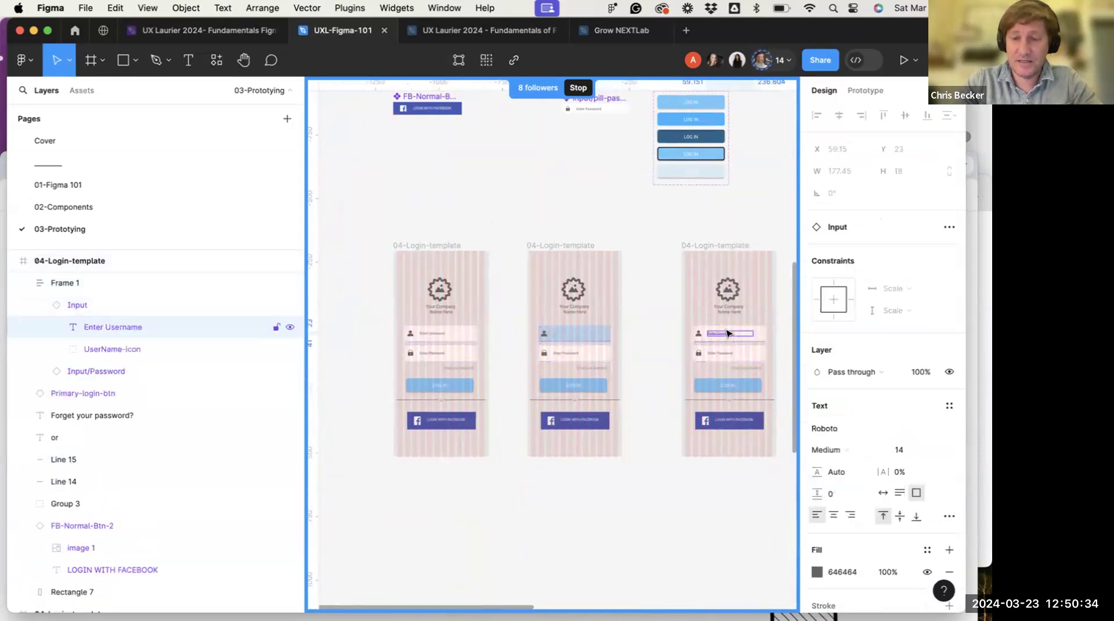
key("BackSpace")
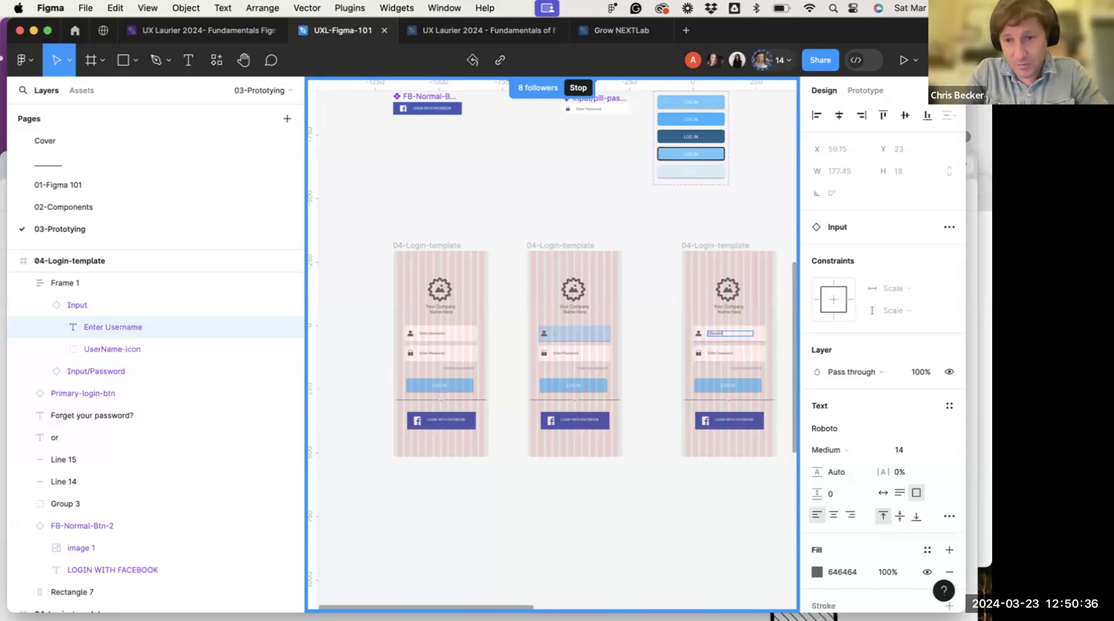
scroll(717, 345, "up", 5)
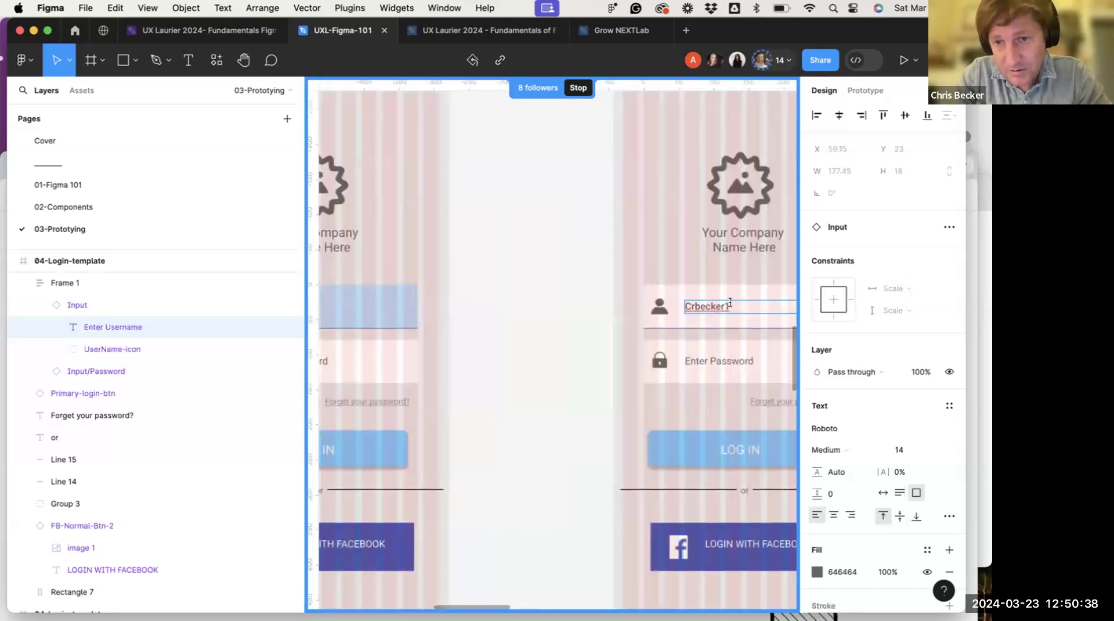
type("Ccrb")
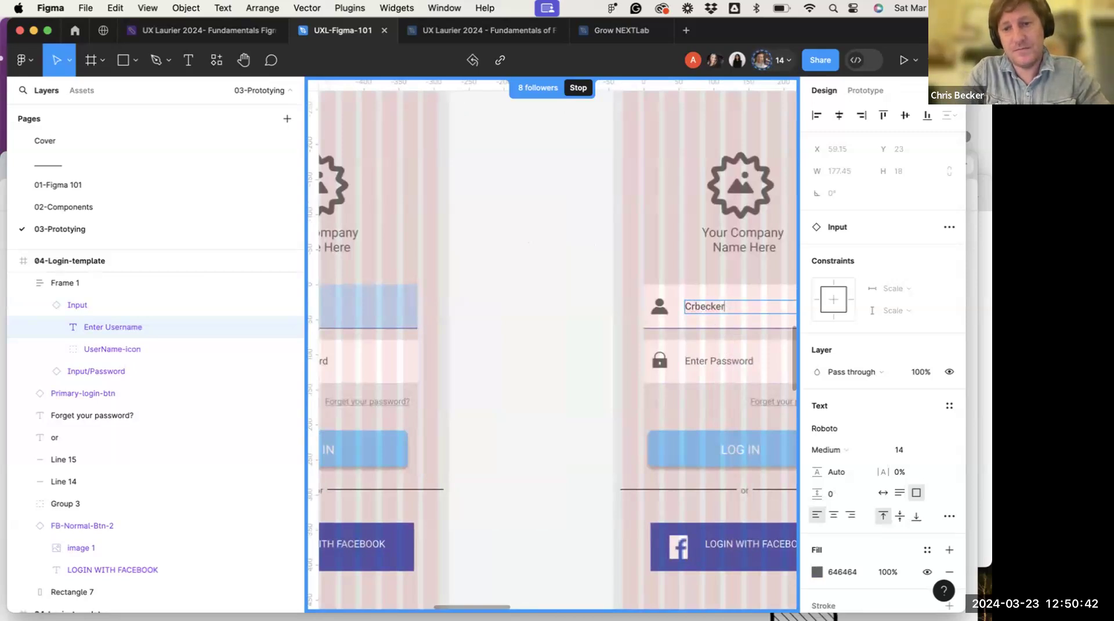
scroll(526, 337, "down", 5)
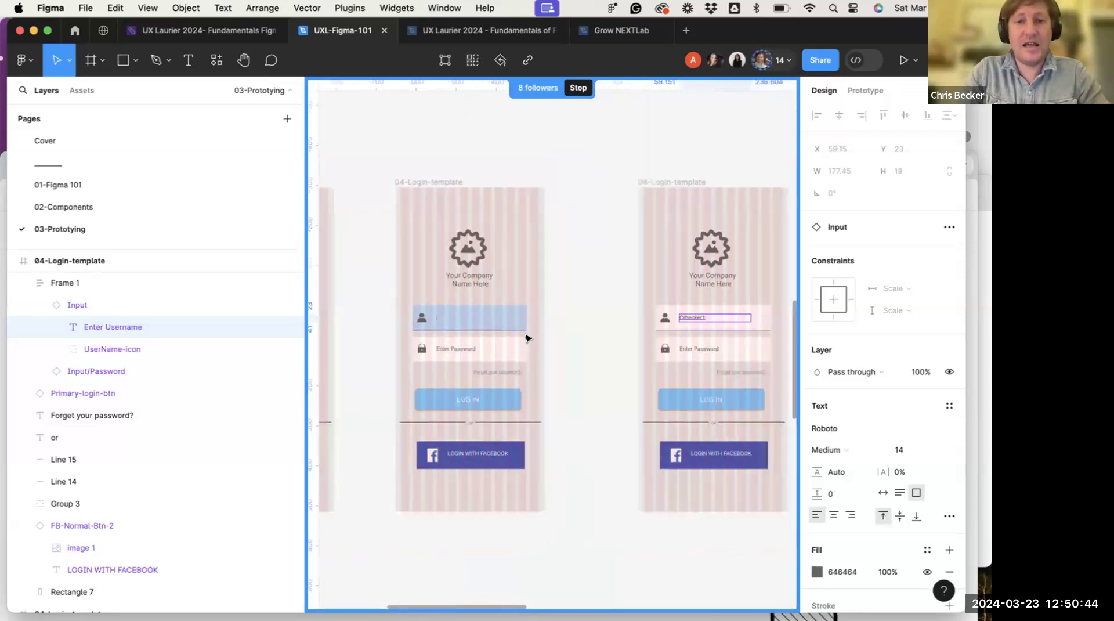
Connect the username input in the first 04-Login-template frame to the middle frame with an on-tap, Navigate to, Instant interaction
left_click(433, 199)
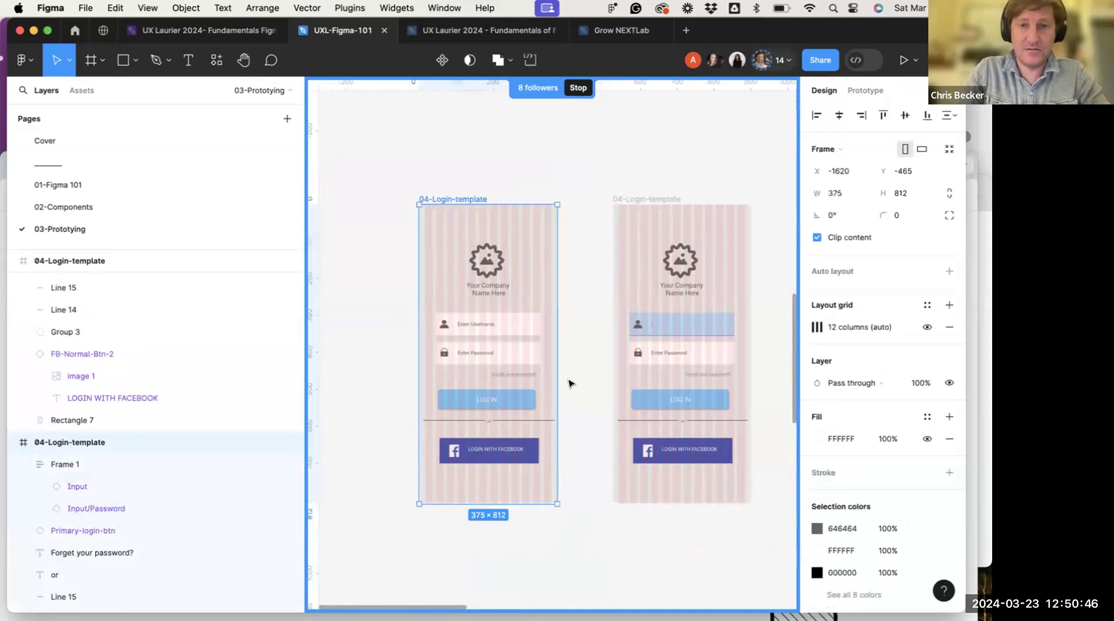
left_click(863, 90)
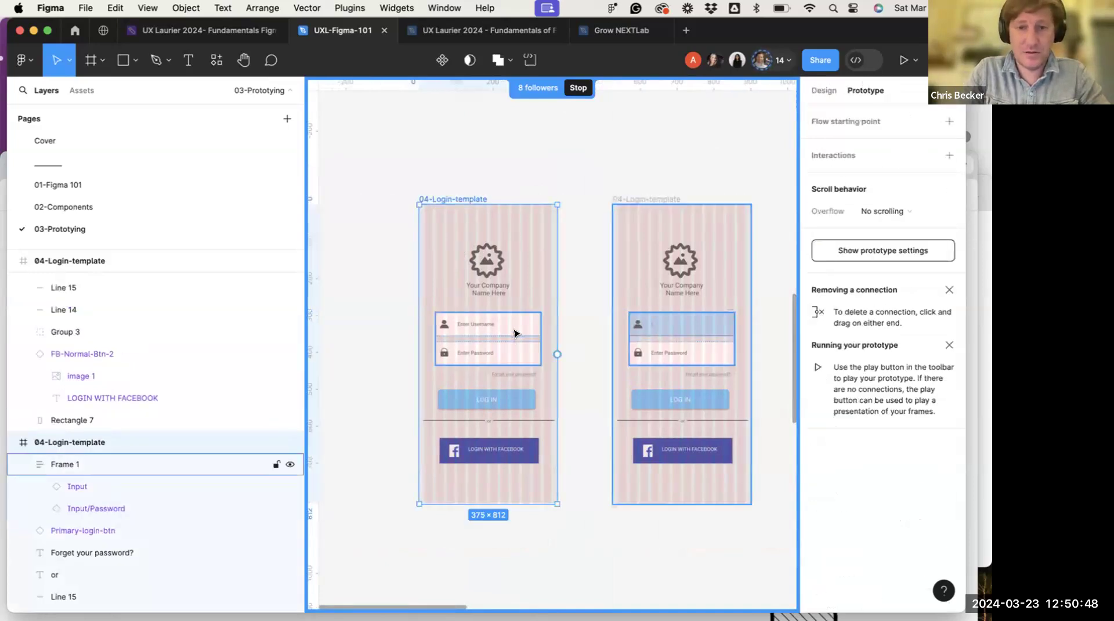
double_click(511, 329)
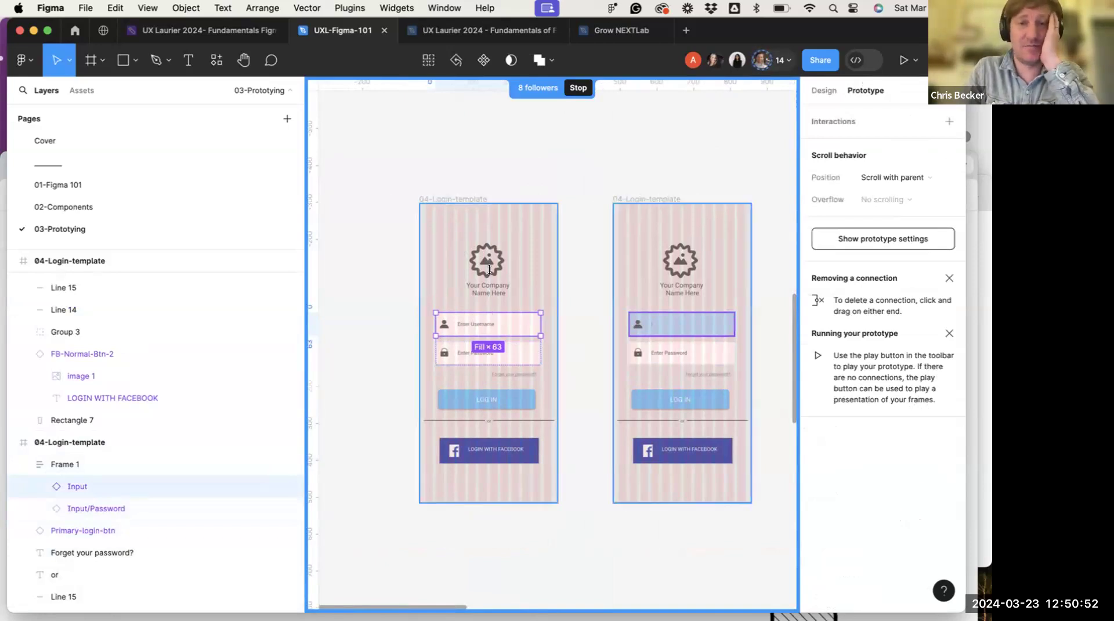
scroll(503, 311, "up", 10)
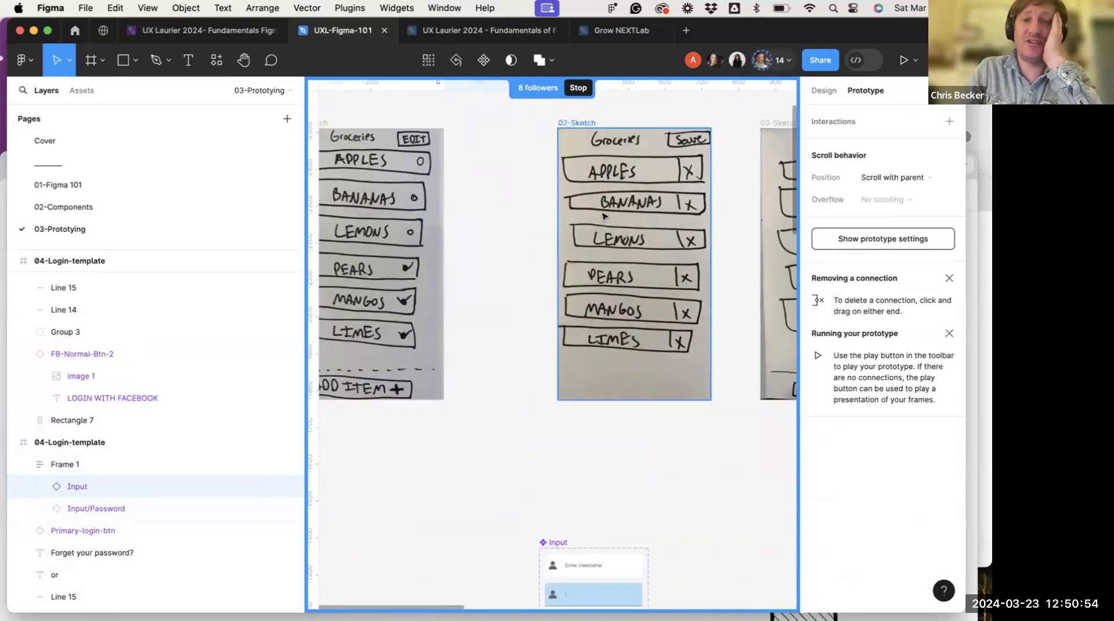
scroll(439, 243, "down", 10)
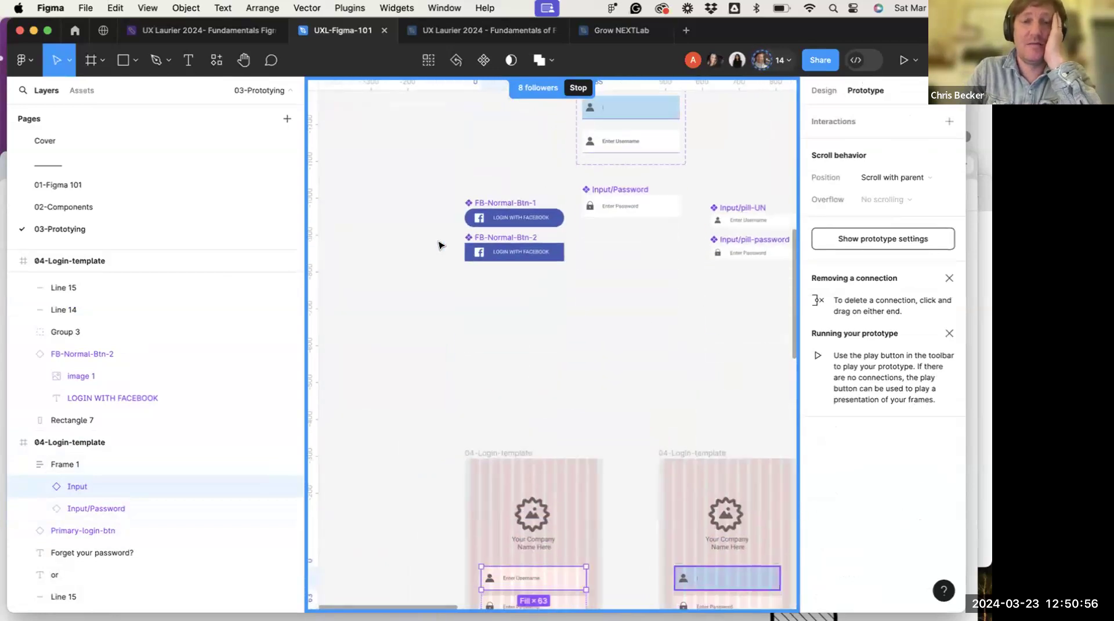
scroll(522, 319, "up", 5)
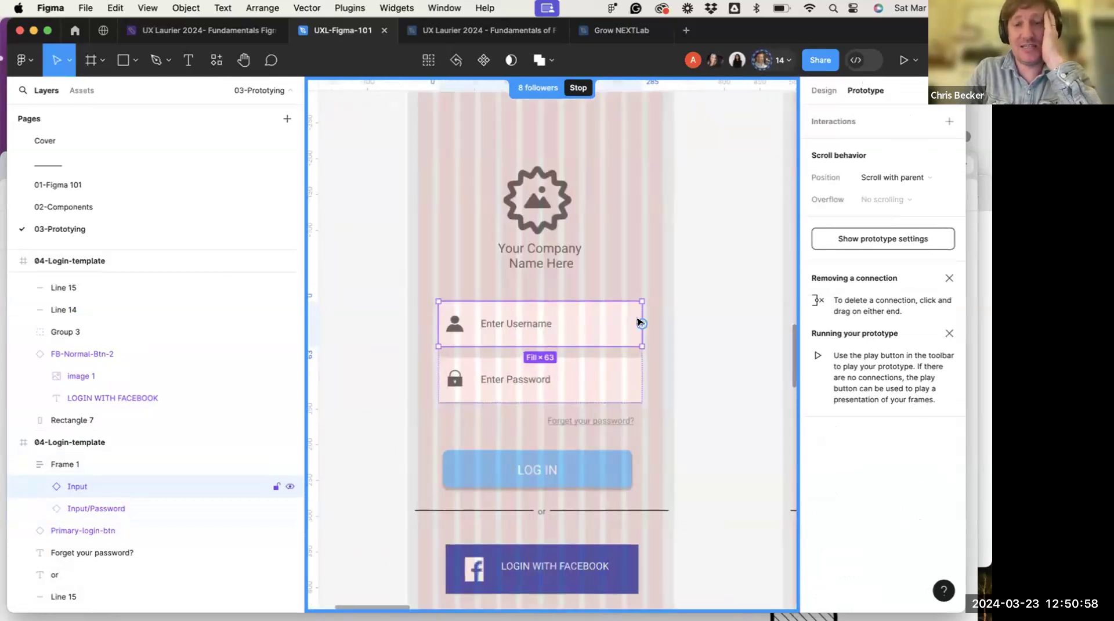
scroll(528, 323, "down", 3)
left_click_drag(620, 323, 770, 322)
scroll(551, 348, "down", 2)
scroll(551, 349, "right", 2)
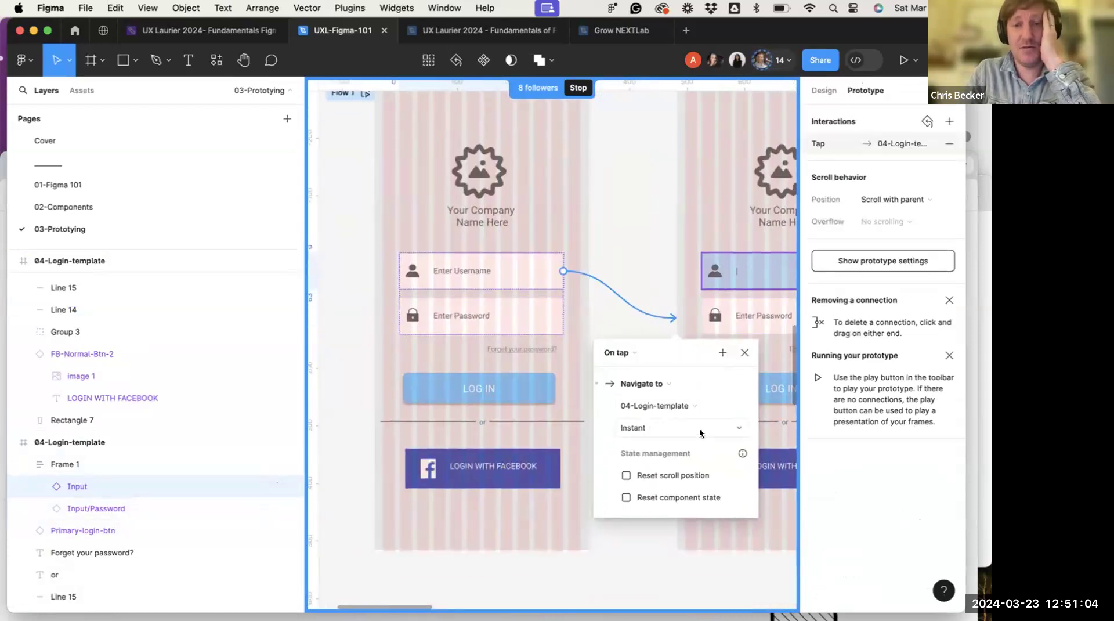
scroll(644, 348, "right", 4)
scroll(644, 348, "up", 1)
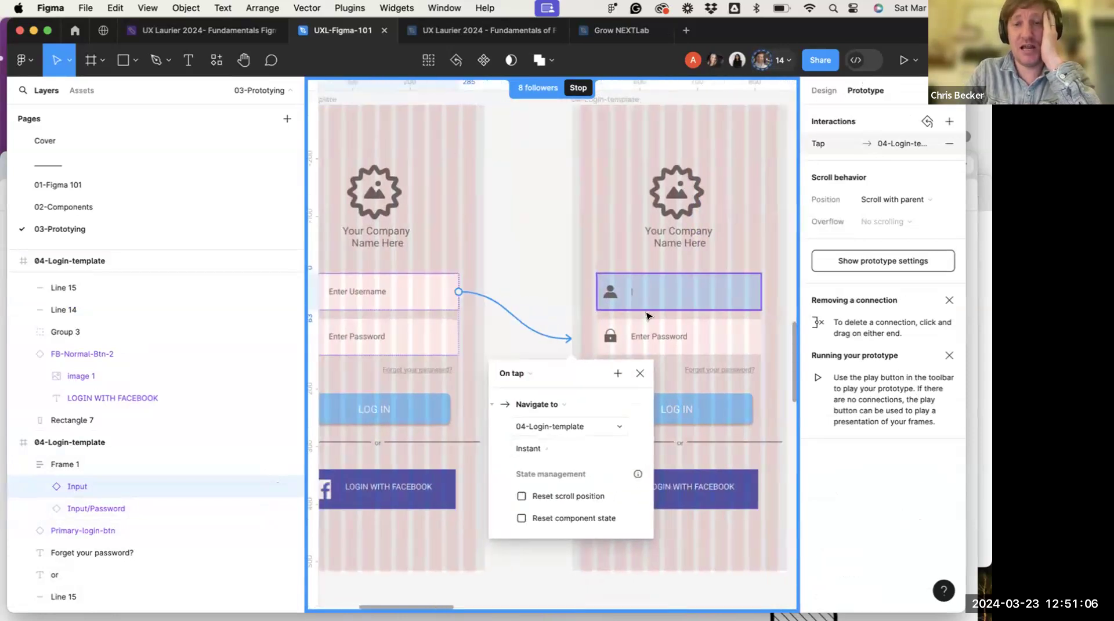
left_click(577, 451)
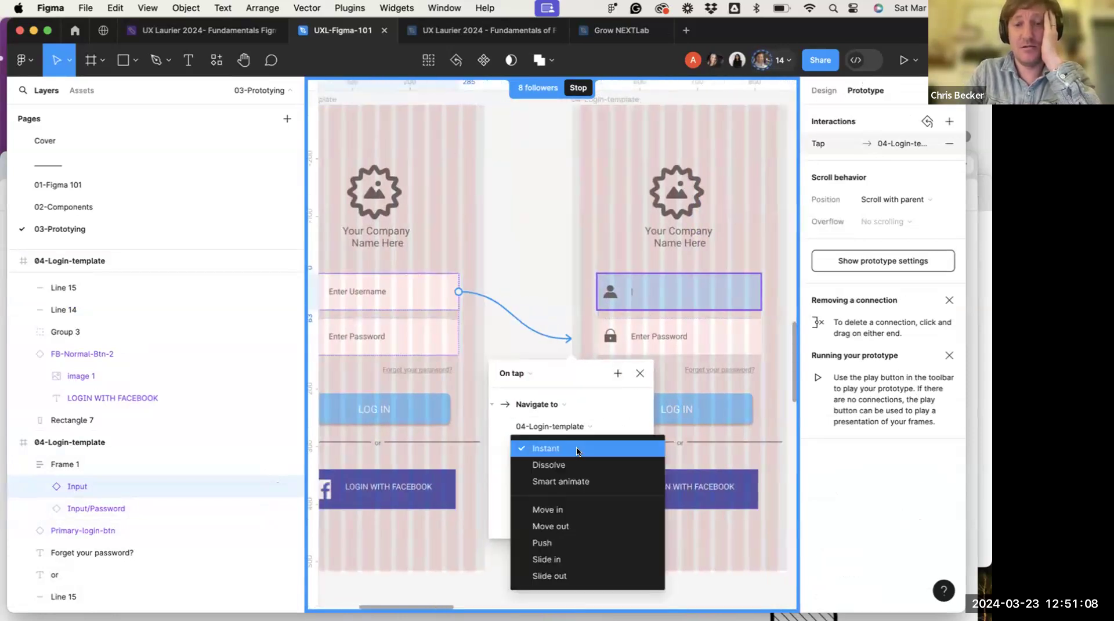
left_click(517, 294)
Connect the username input in the middle 04-Login-template frame to the third frame with an on-tap, Navigate to, Instant interaction
scroll(537, 298, "right", 5)
scroll(536, 299, "down", 1)
left_click(537, 293)
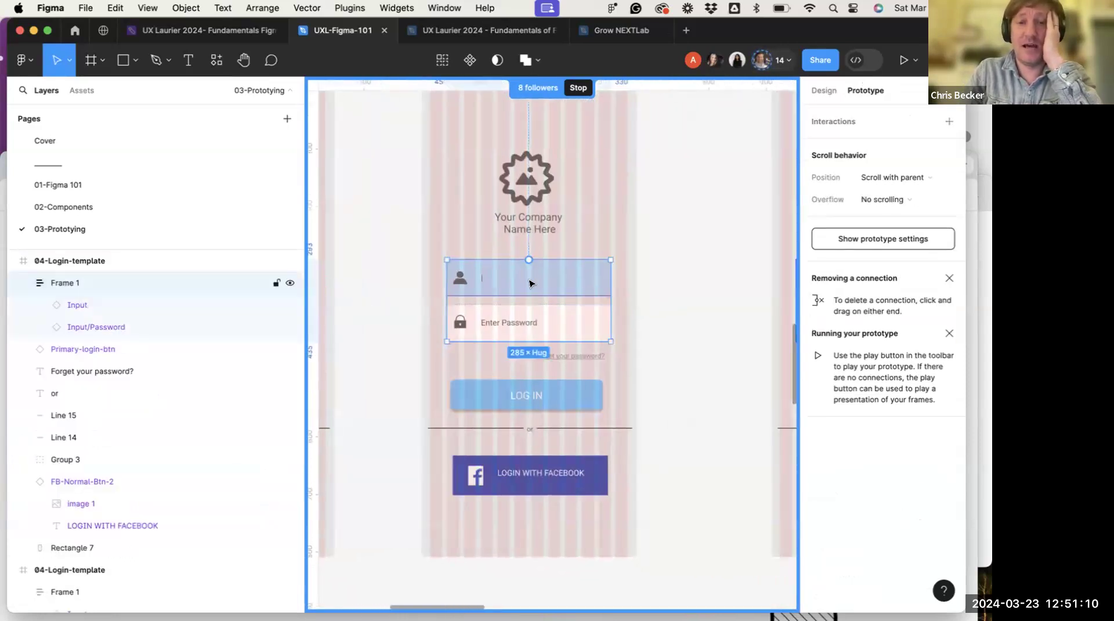
left_click_drag(611, 277, 782, 298)
scroll(628, 404, "right", 5)
scroll(628, 405, "down", 2)
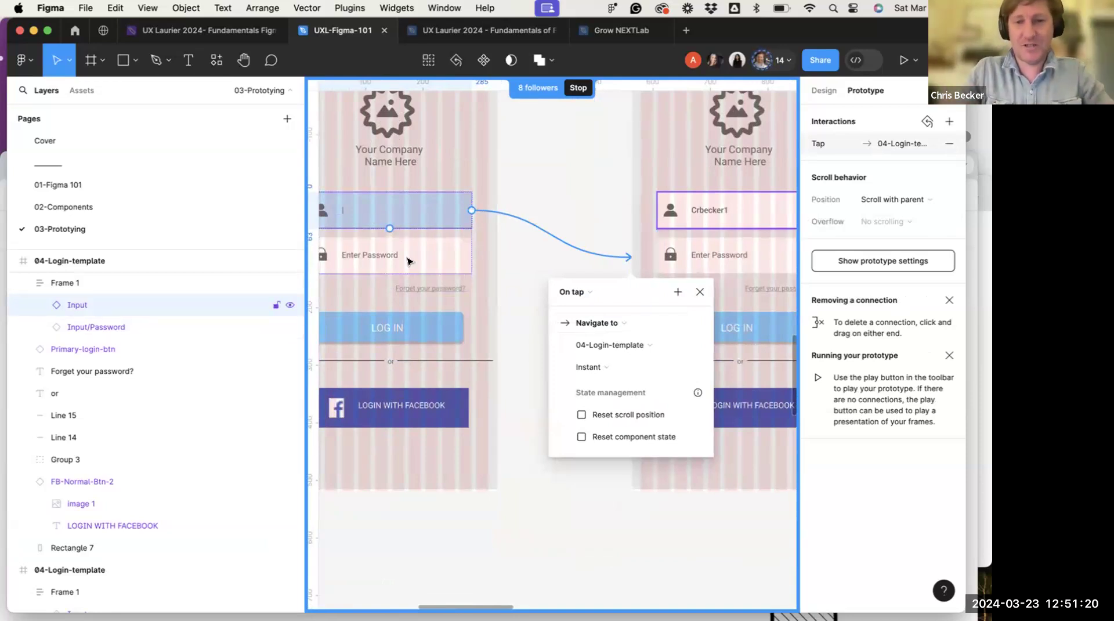
scroll(394, 207, "up", 2)
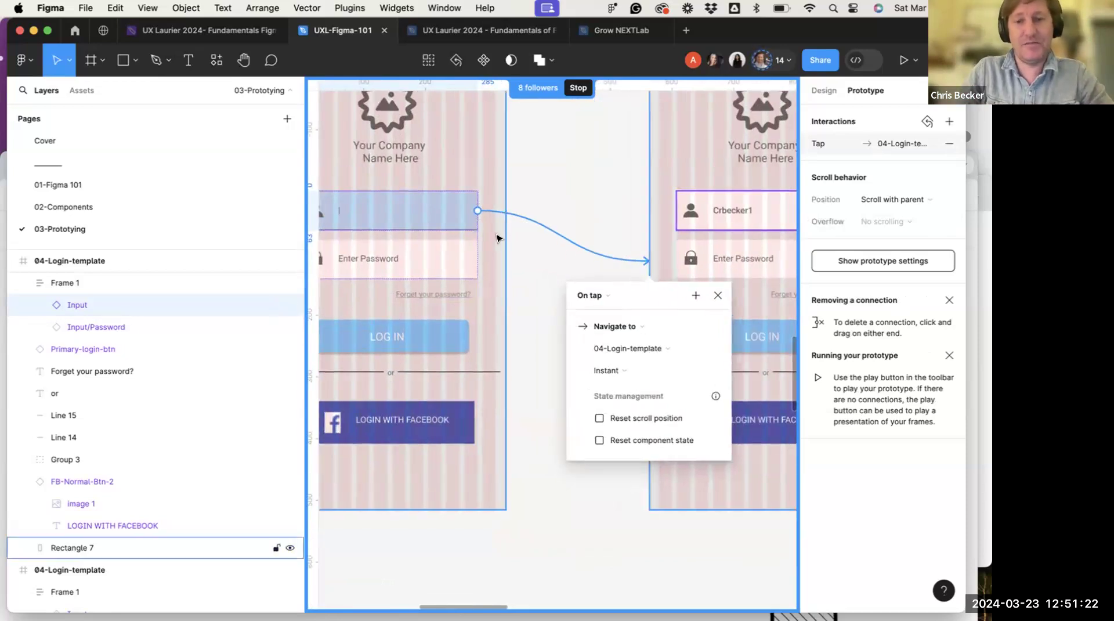
left_click(540, 260)
Rename the flow starting point on the first 04-Login-template frame as UserLogin
scroll(541, 259, "down", 3)
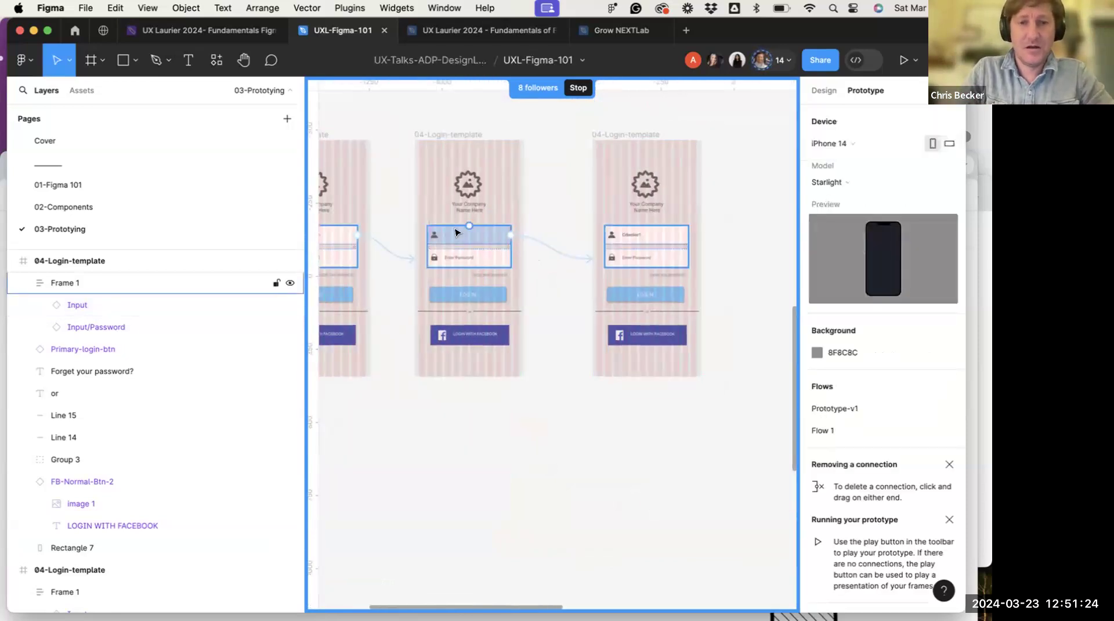
scroll(583, 220, "down", 2)
scroll(583, 220, "left", 2)
left_click(406, 154)
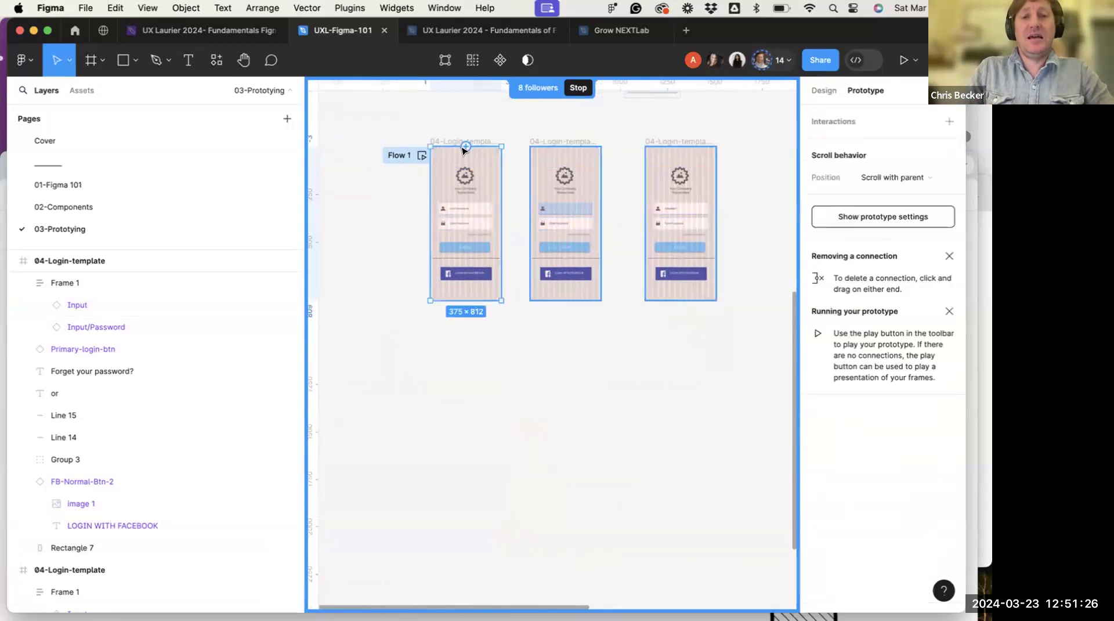
double_click(401, 155)
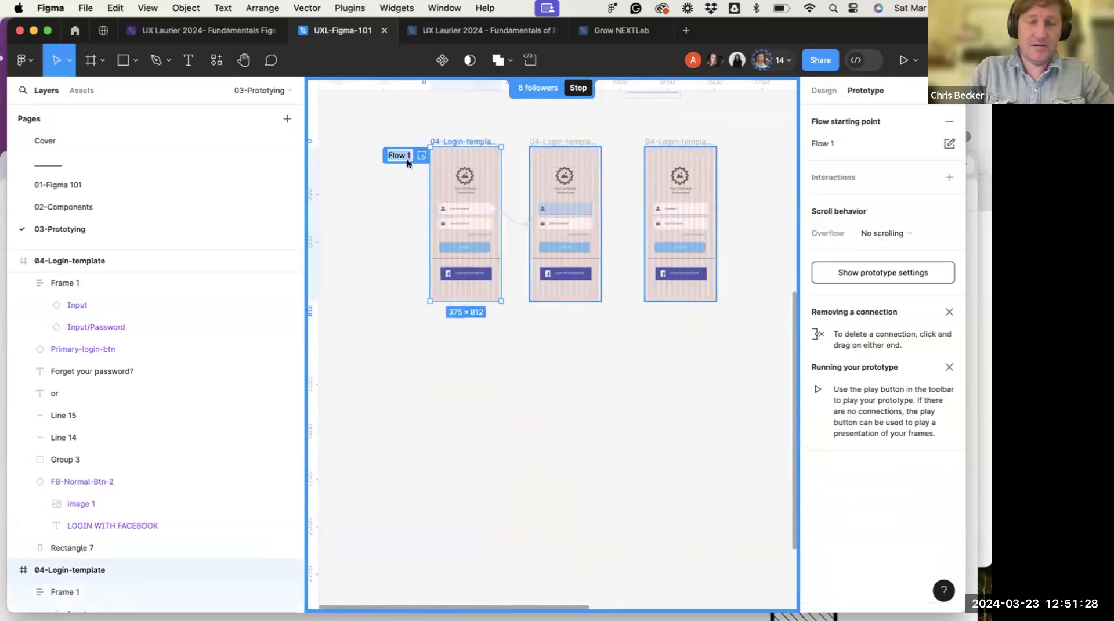
type("User")
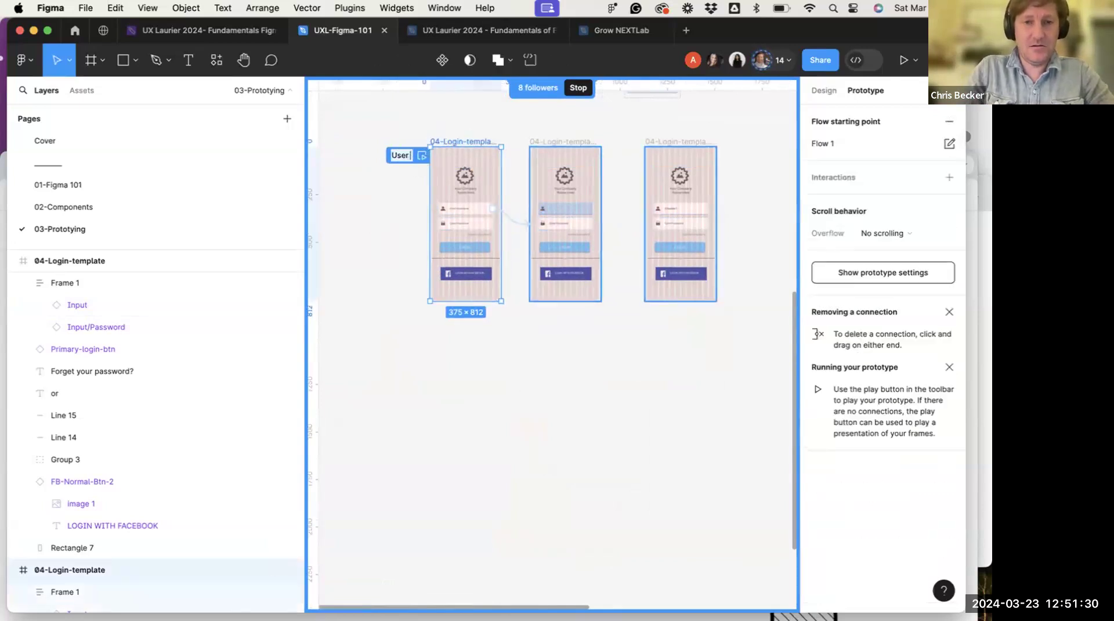
type("Login")
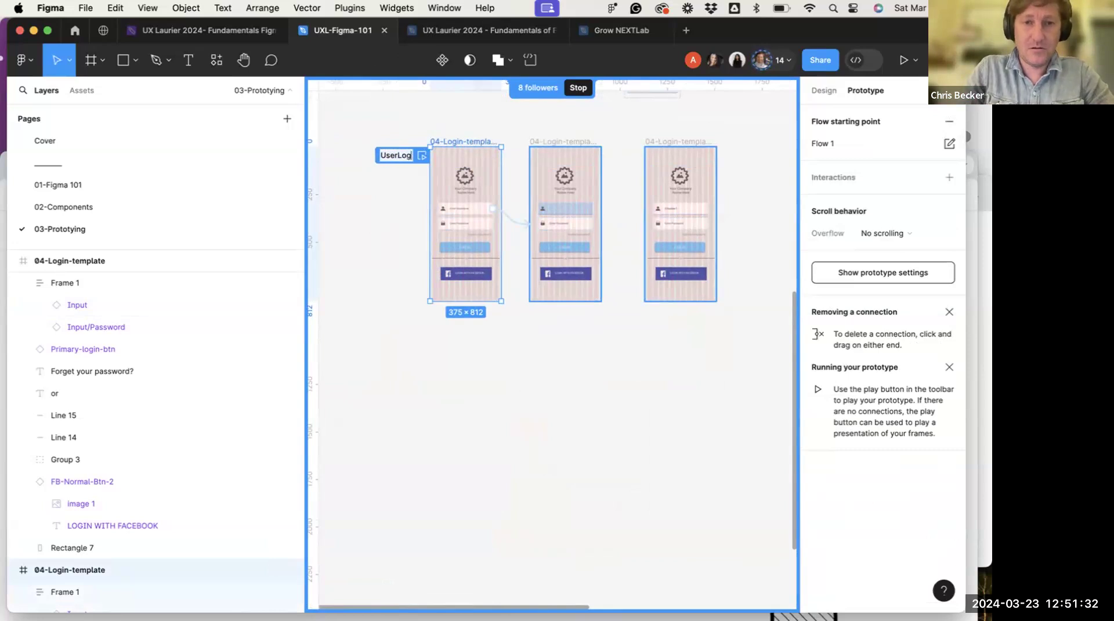
left_click(349, 253)
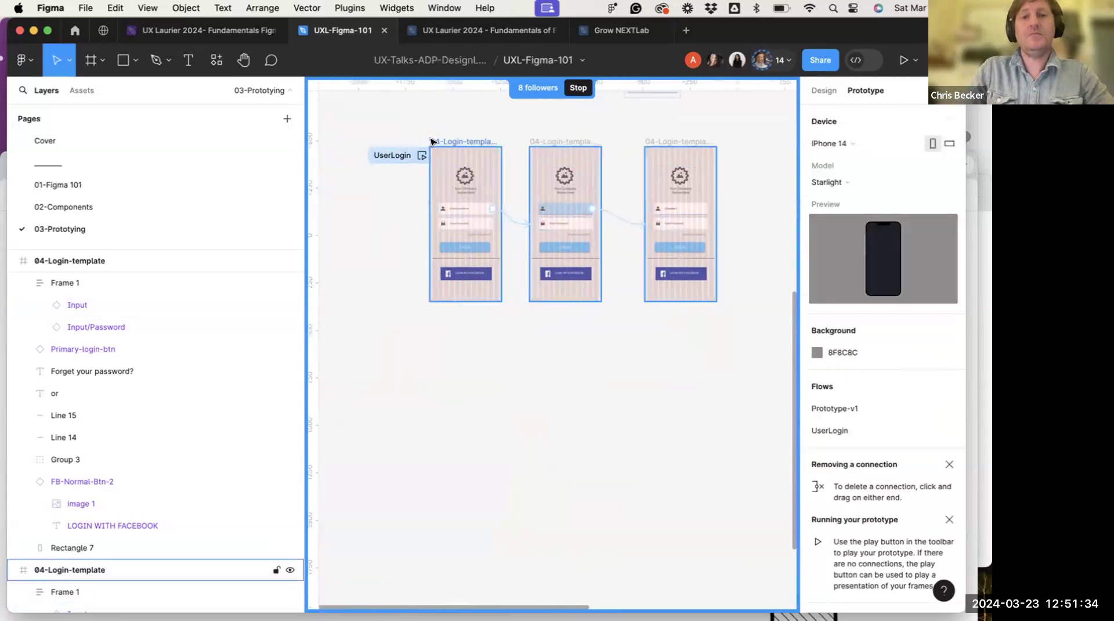
Preview the UserLogin flow, tap through the username input states, and close the preview
left_click(422, 155)
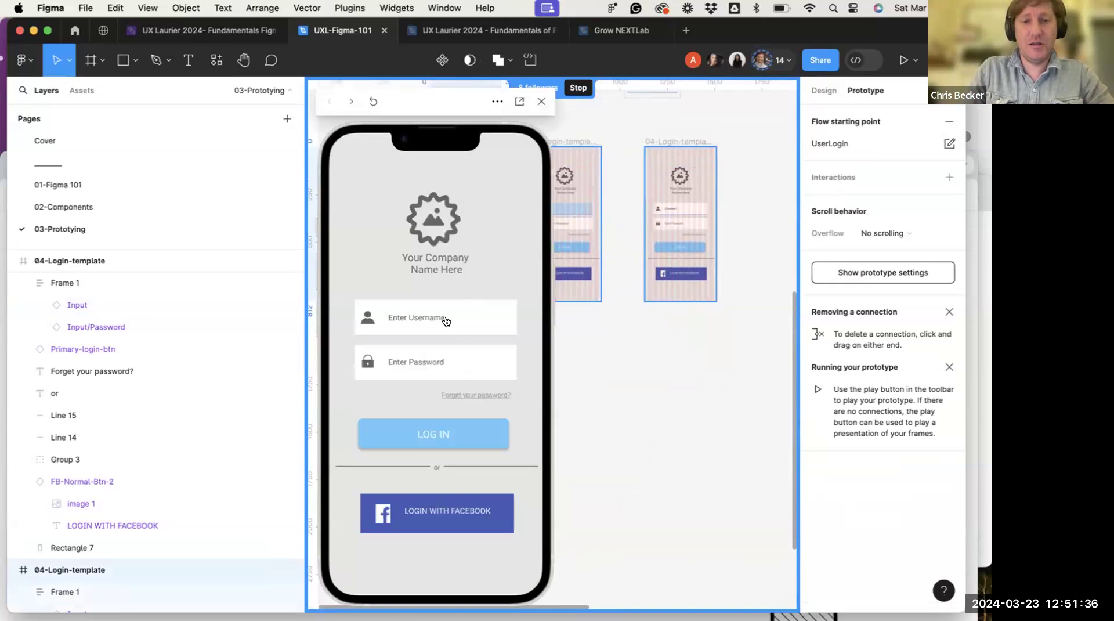
left_click(446, 321)
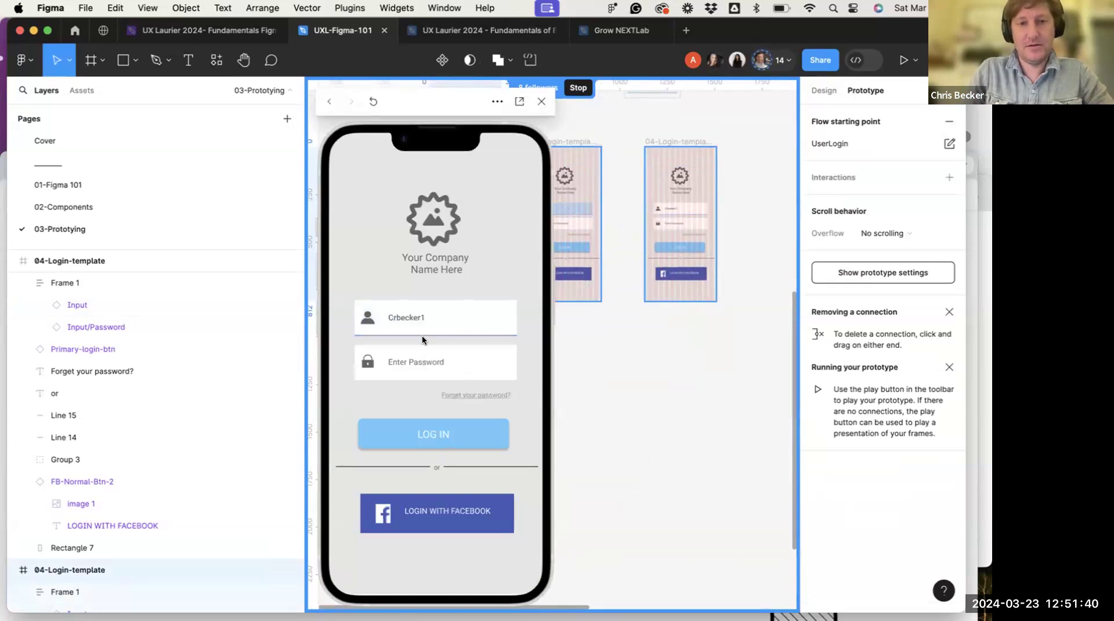
key("Escape")
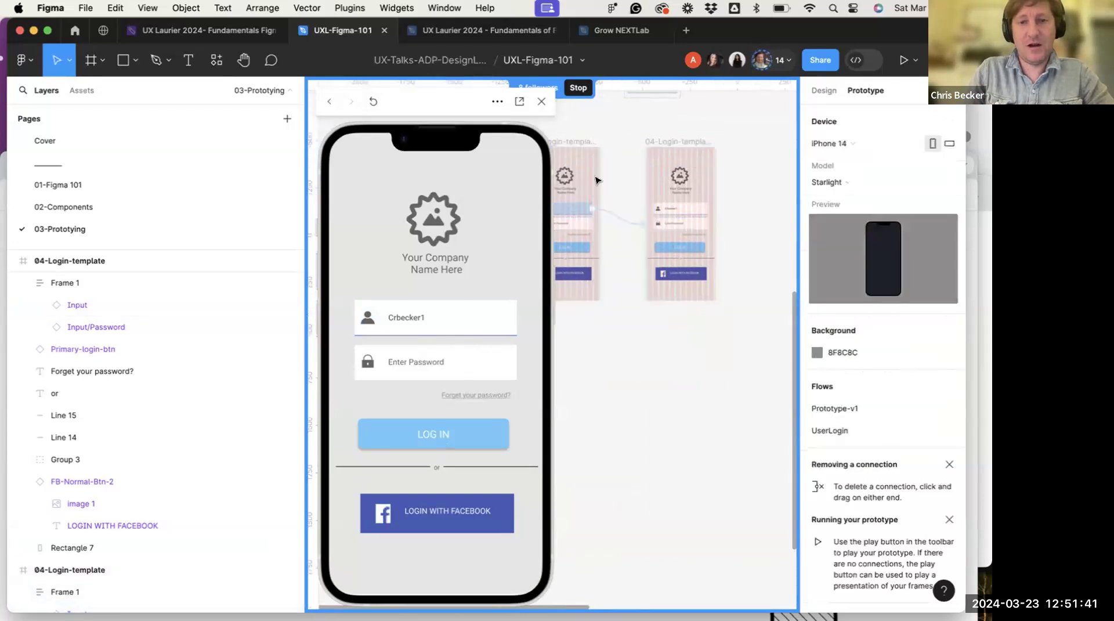
left_click(542, 101)
Set the Primary-login-btn instance in the first 04-Login-template frame to the Disabled variant
scroll(477, 256, "up", 3)
left_click(453, 248)
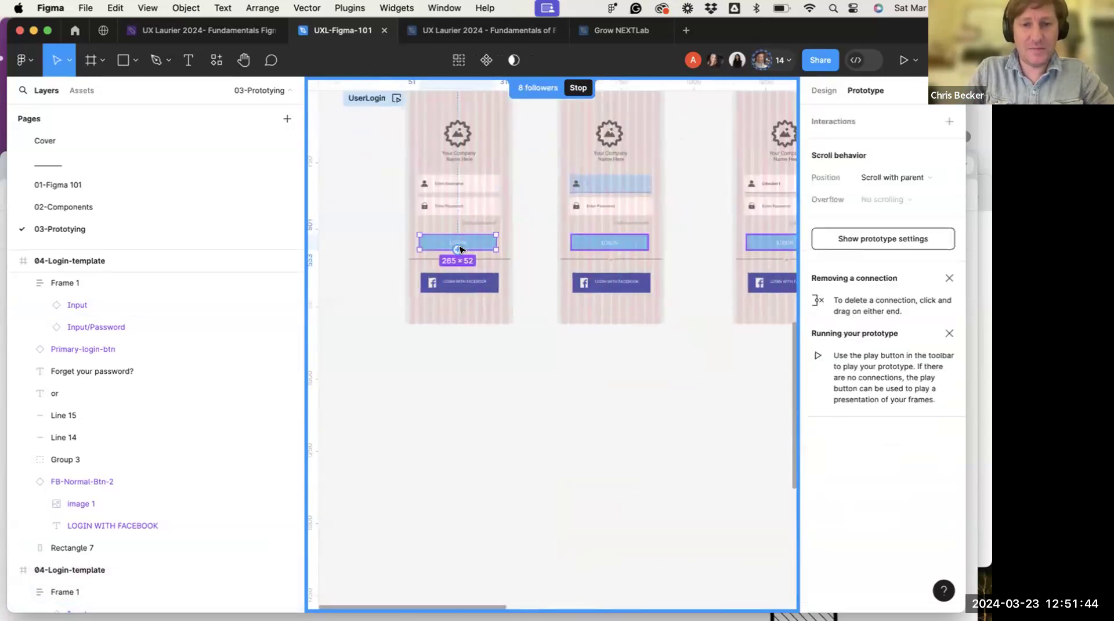
left_click(831, 92)
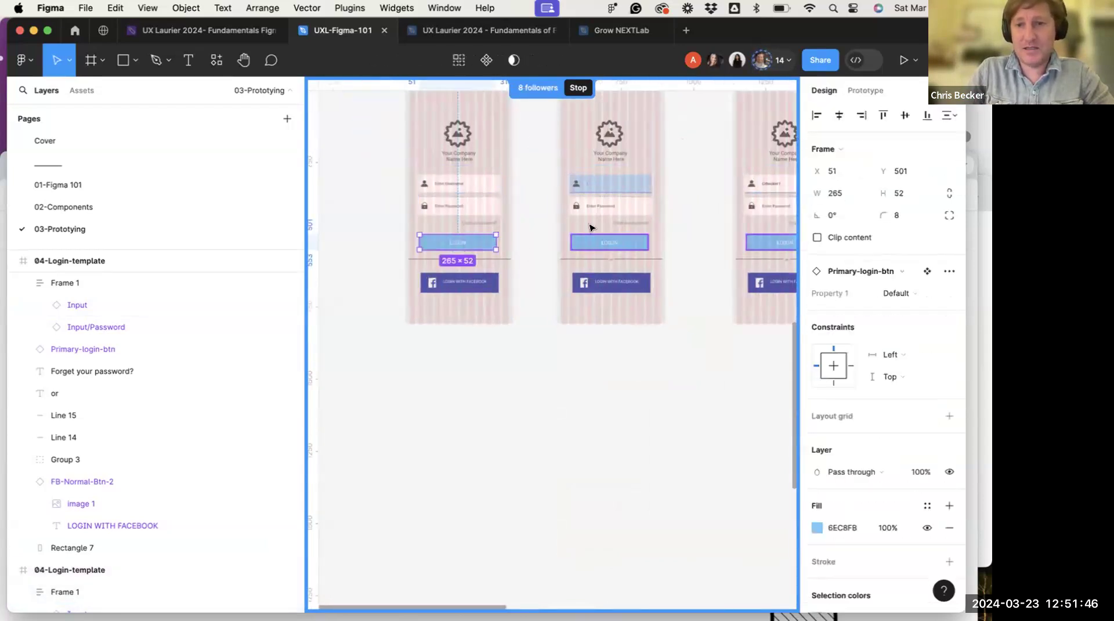
left_click(918, 289)
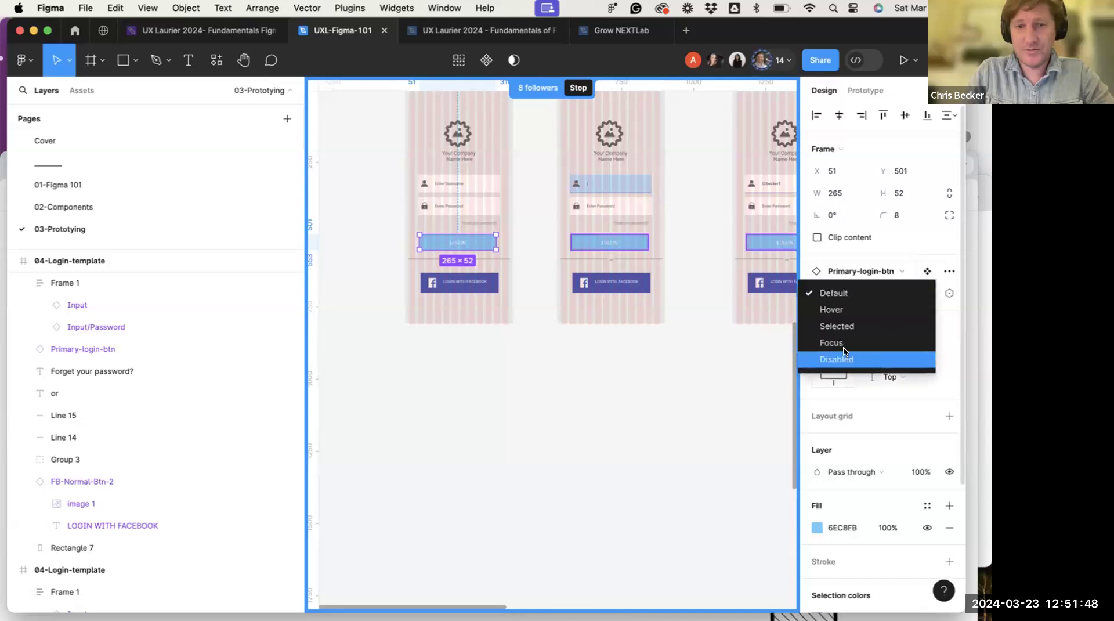
left_click(853, 359)
Set the Primary-login-btn instance in the middle 04-Login-template frame to the Disabled variant
left_click(645, 237)
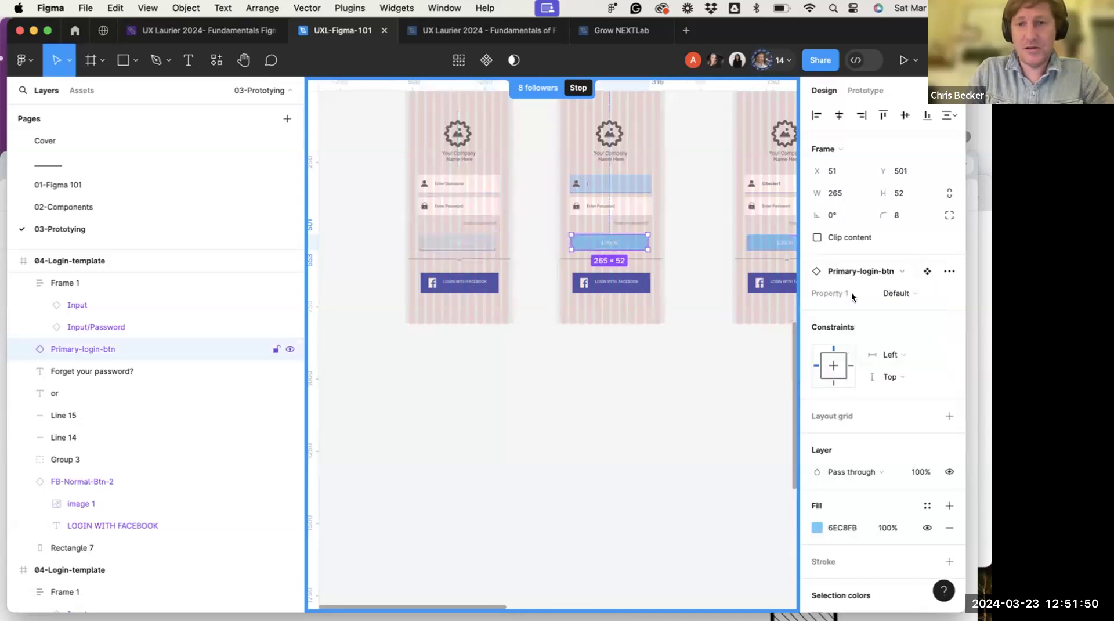
left_click(918, 295)
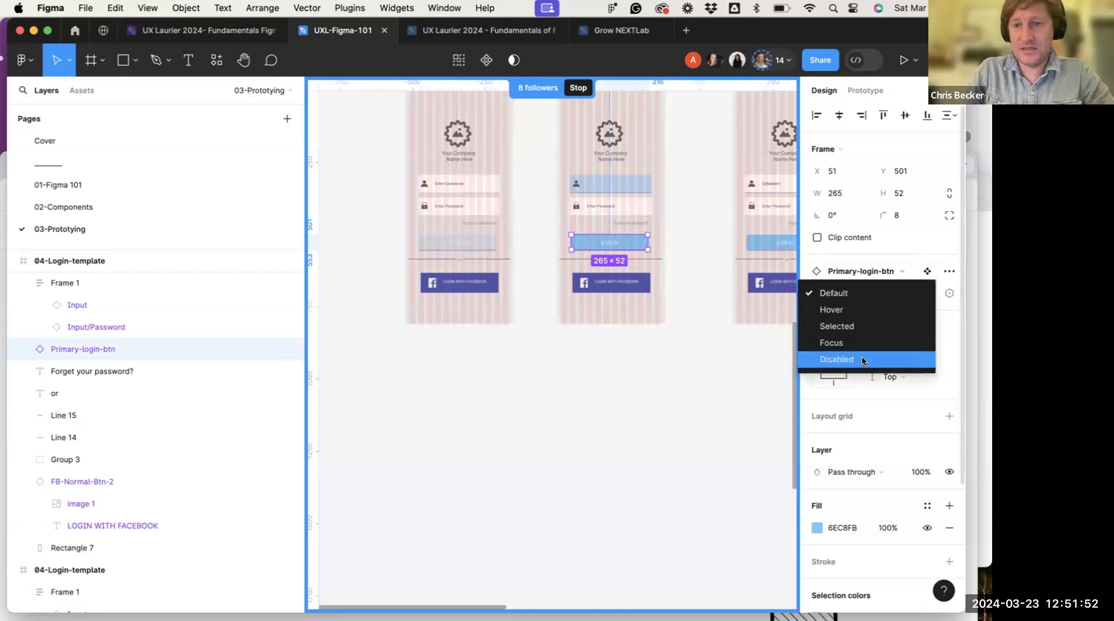
left_click(863, 360)
left_click(644, 360)
scroll(644, 360, "up", 1)
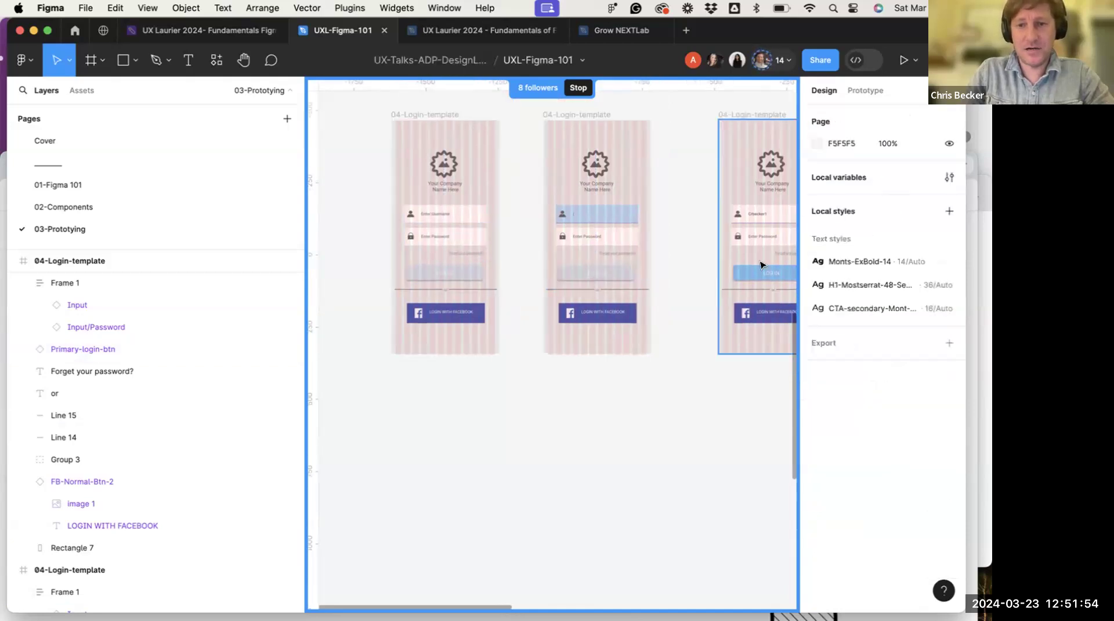
Set the Primary-login-btn instance in the third 04-Login-template frame to the Disabled variant
scroll(583, 220, "right", 3)
left_click(677, 274)
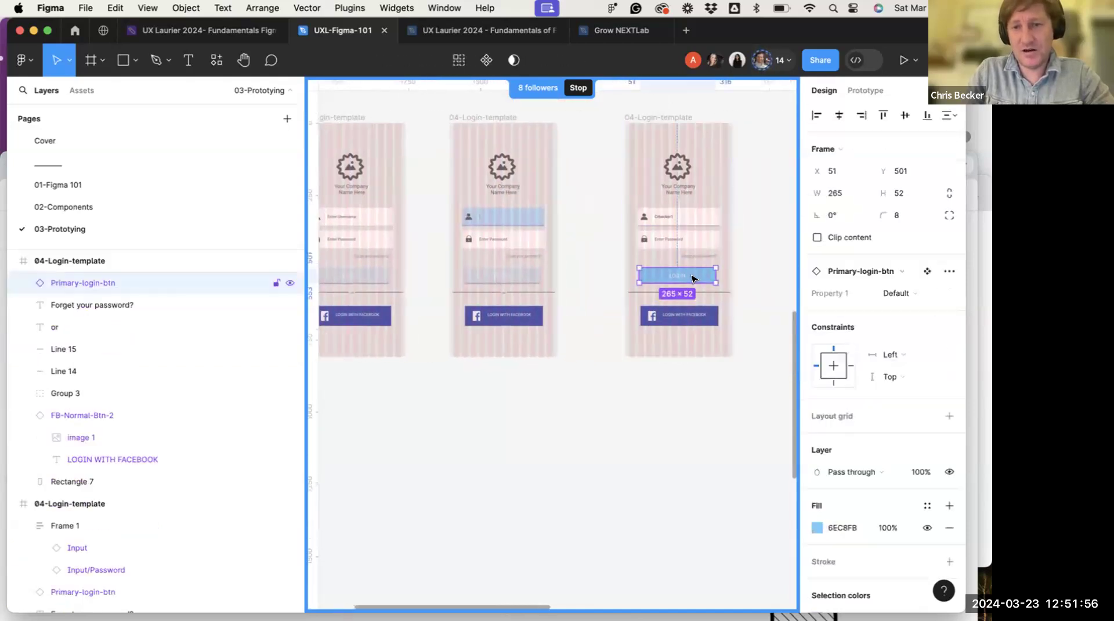
left_click(896, 294)
left_click(859, 359)
scroll(657, 402, "up", 2)
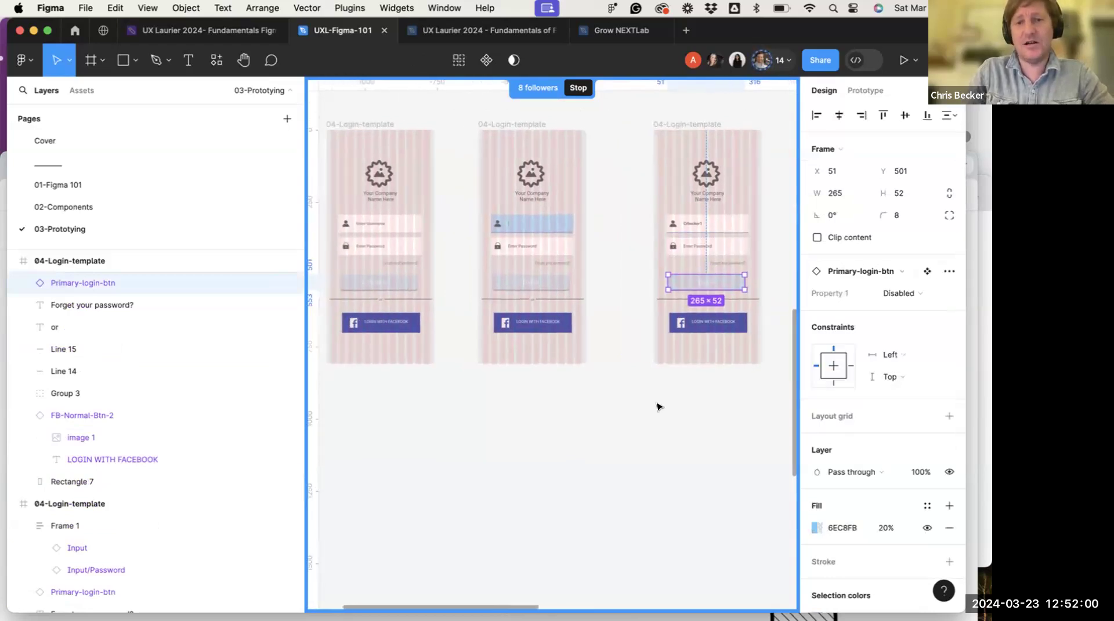
left_click(510, 389)
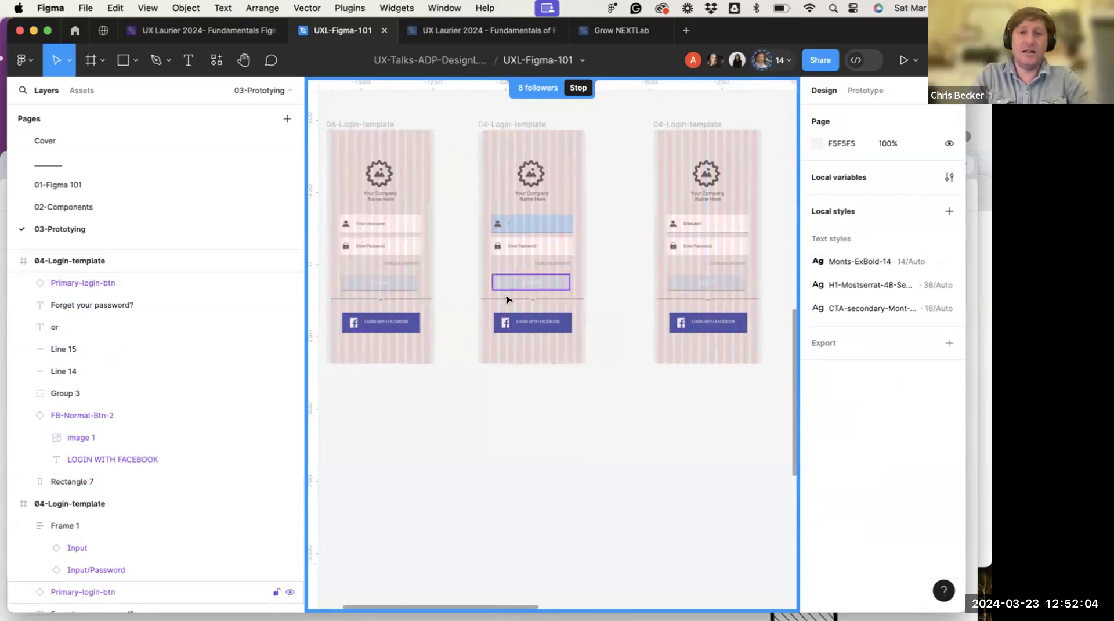
Review the input and Primary-login-btn component variants against the three 04-Login-template frames
scroll(437, 288, "up", 3)
scroll(437, 288, "left", 2)
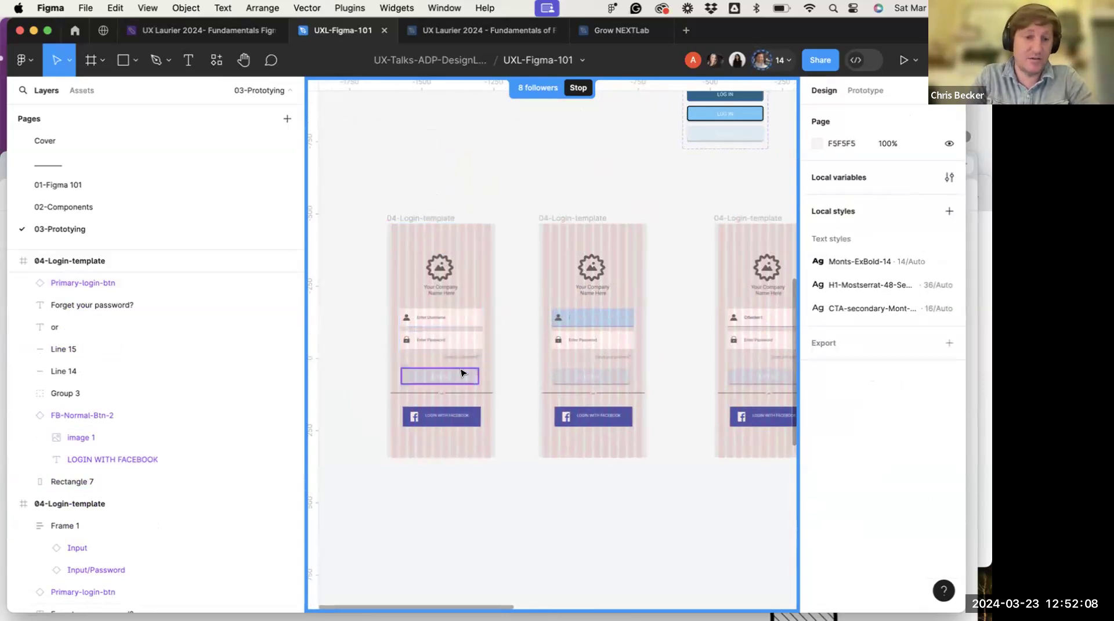
scroll(460, 386, "down", 3)
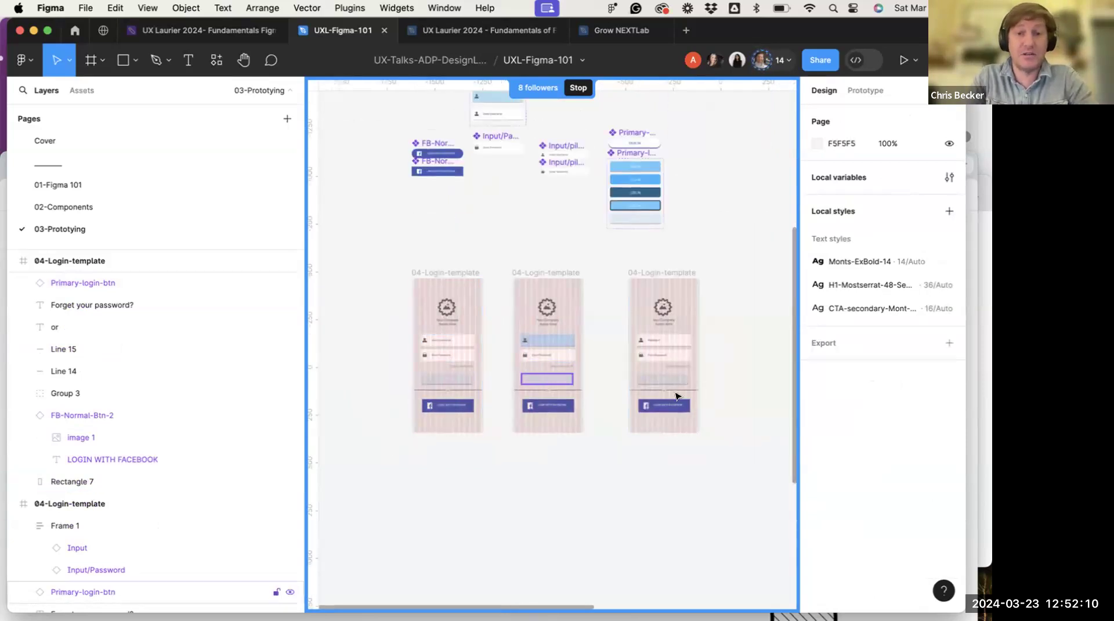
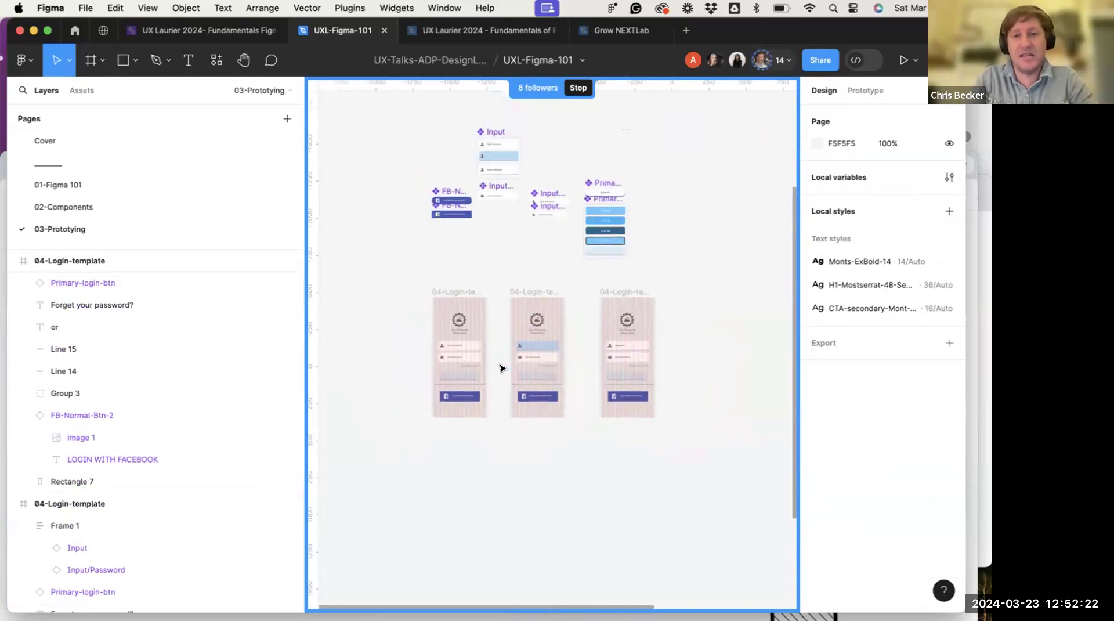
scroll(502, 368, "up", 3)
scroll(502, 368, "down", 2)
scroll(517, 206, "up", 5)
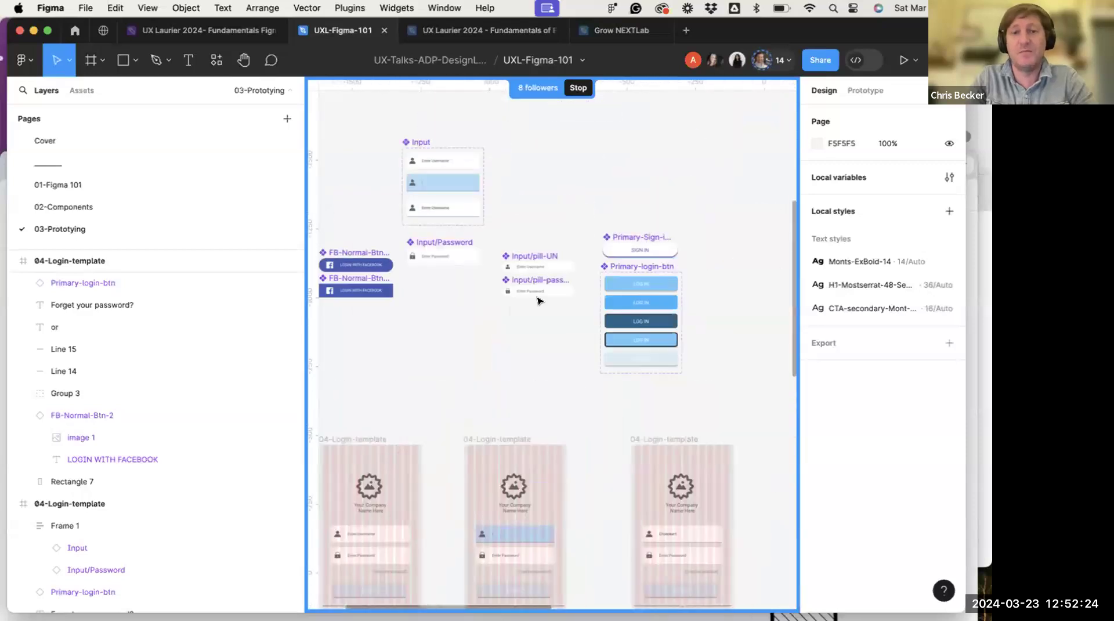
scroll(498, 293, "down", 3)
scroll(469, 316, "down", 5)
scroll(468, 316, "up", 3)
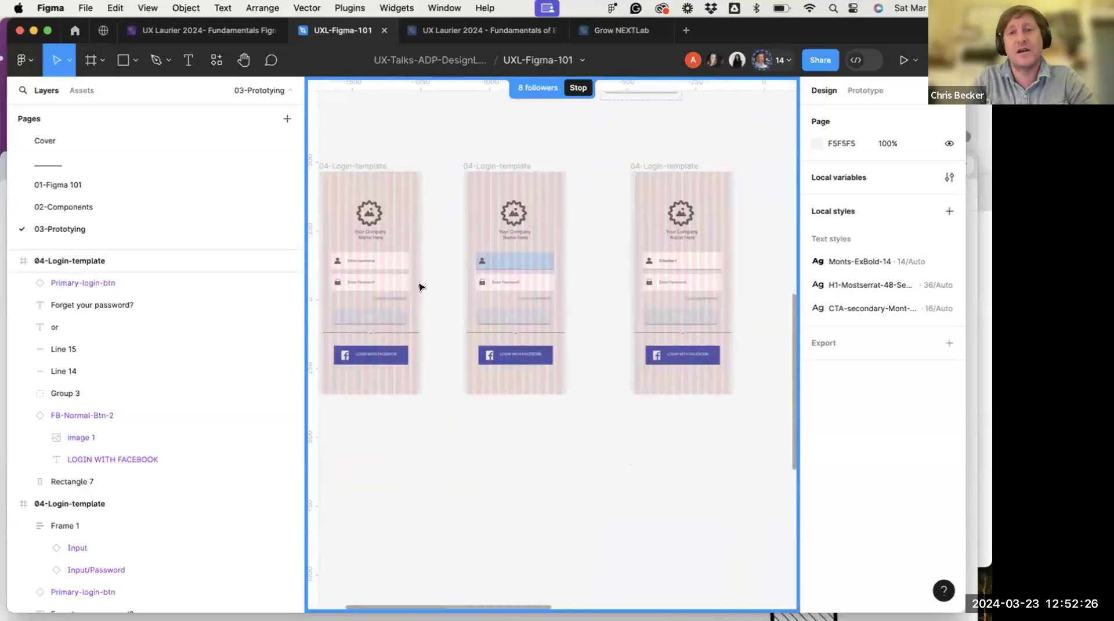
scroll(392, 288, "up", 5)
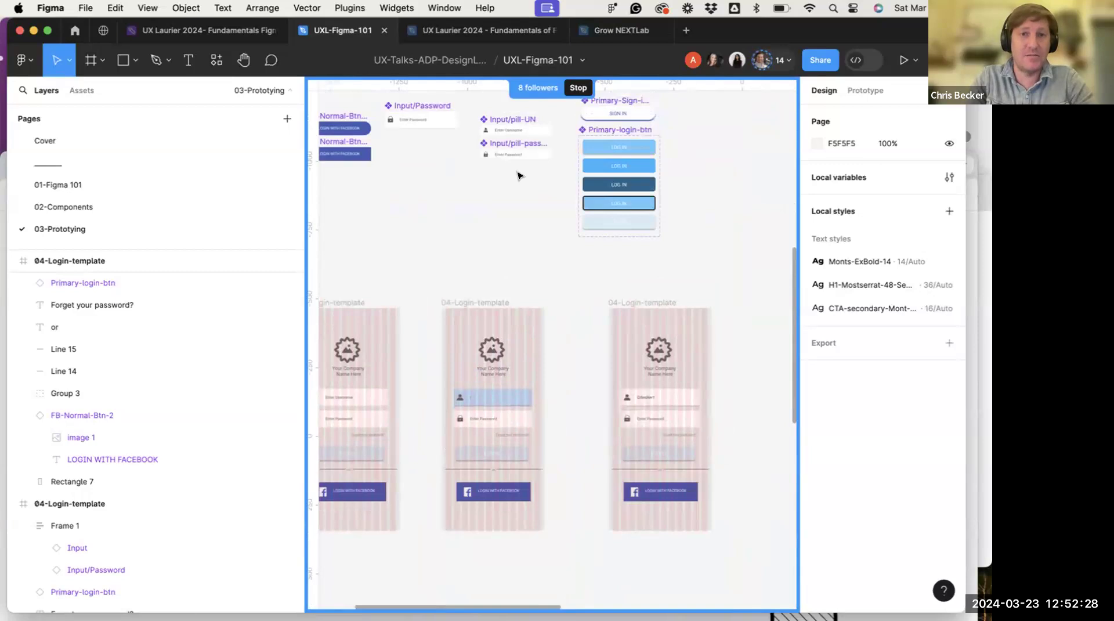
Shift the middle 04-Login-template frame slightly to the right to even out the gaps between the three login frames
scroll(527, 308, "down", 2)
scroll(527, 308, "left", 1)
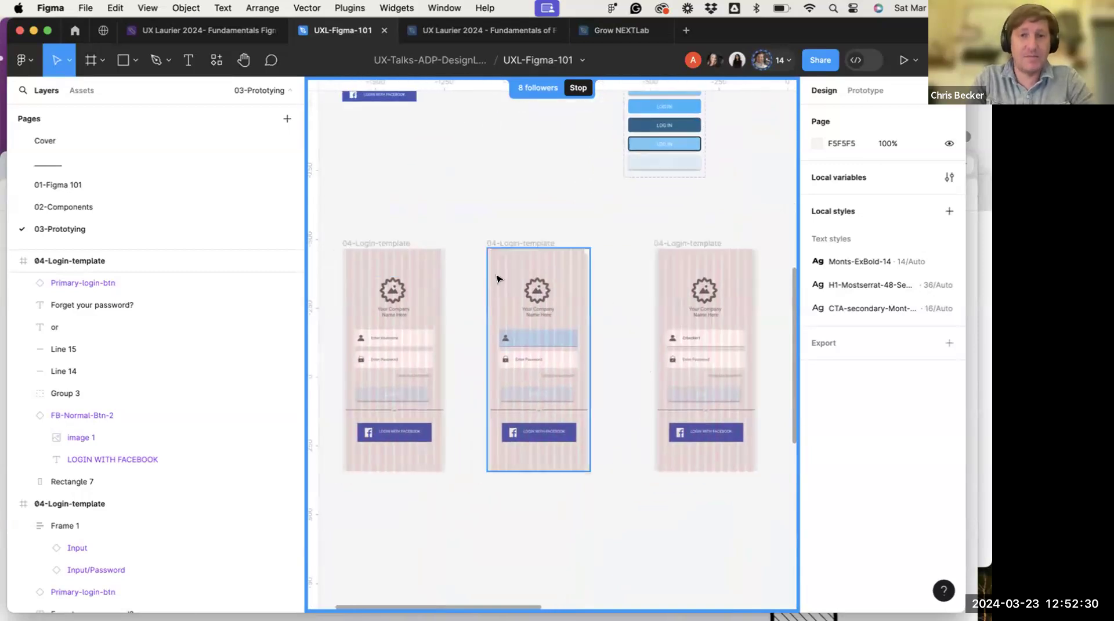
mouse_move(504, 245)
left_mouse_down()
mouse_move(527, 246)
mouse_move(515, 248)
left_mouse_up()
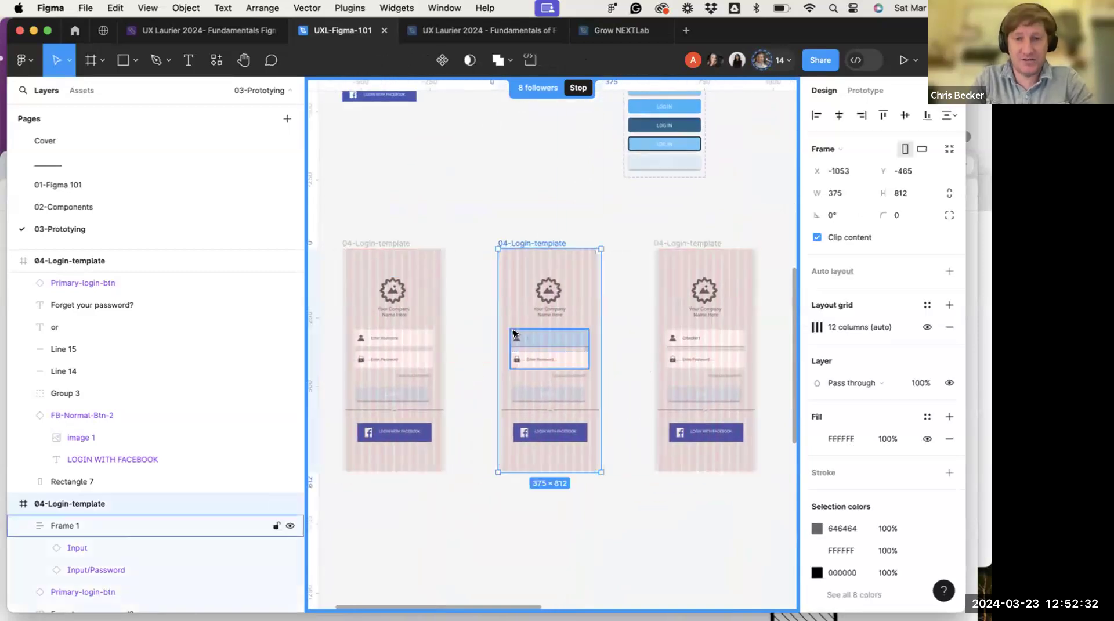
scroll(513, 334, "down", 3)
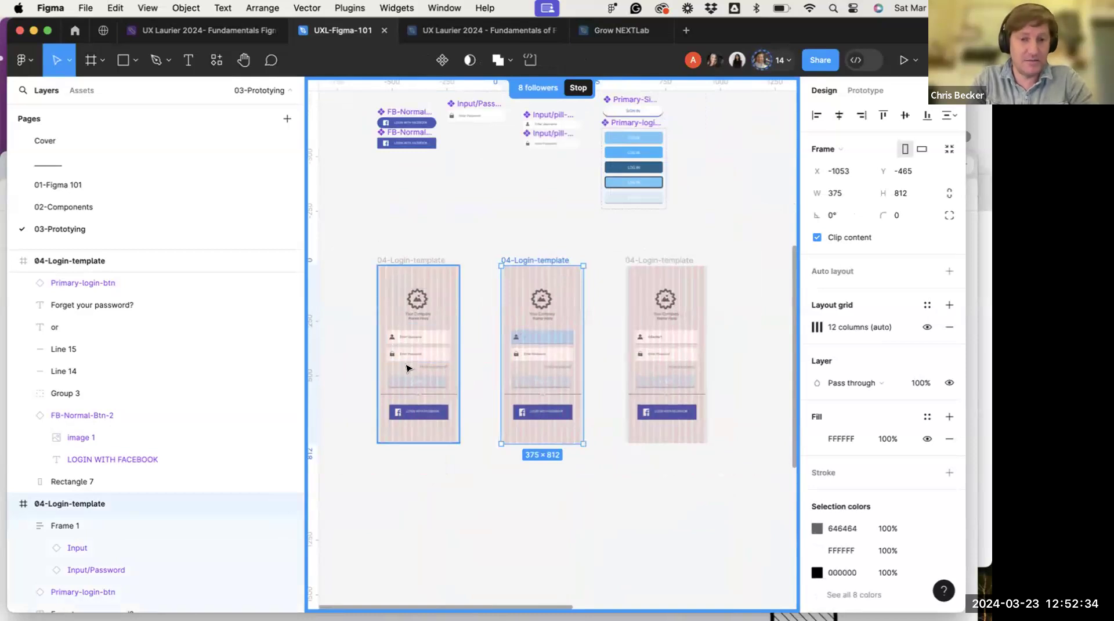
Preview the UserLogin flow inline from the first 04-Login-template frame, and close the preview
left_click(392, 278)
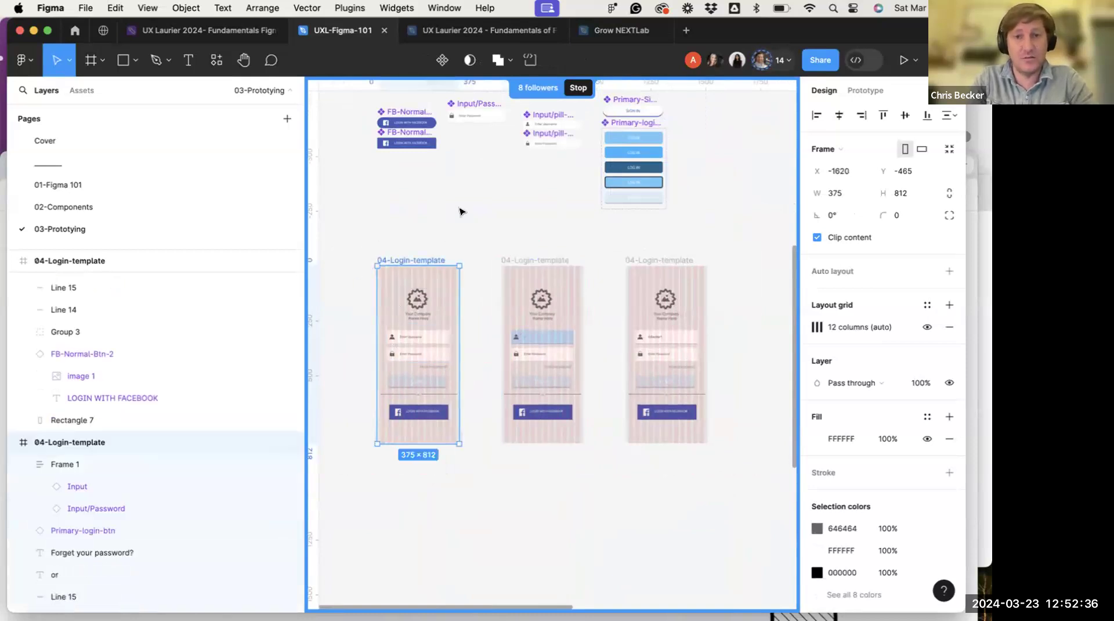
left_click(865, 90)
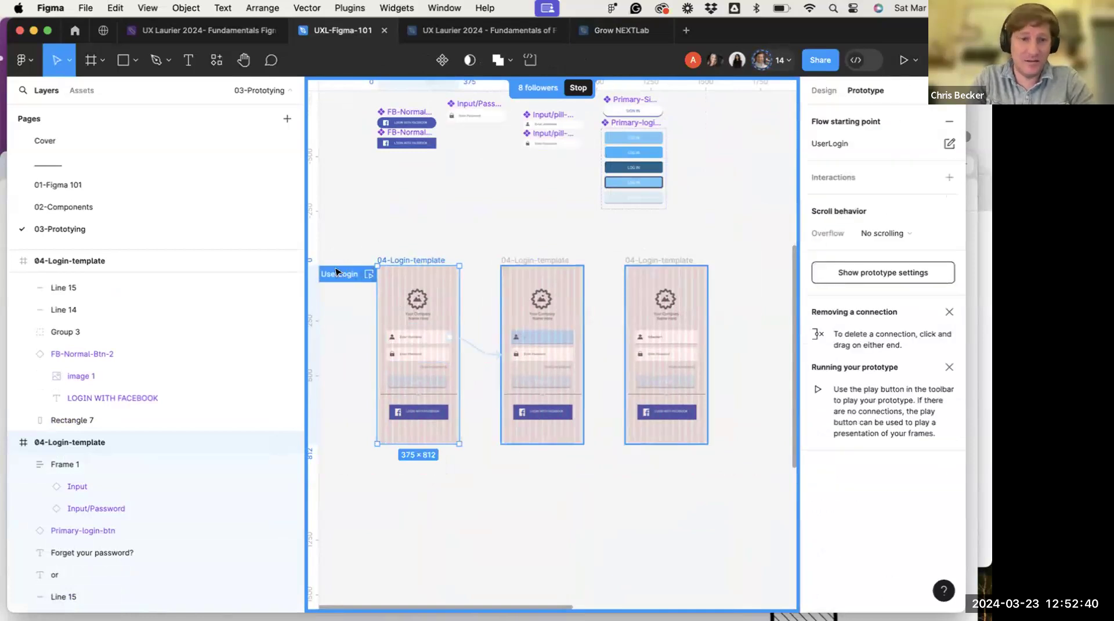
left_click(367, 275)
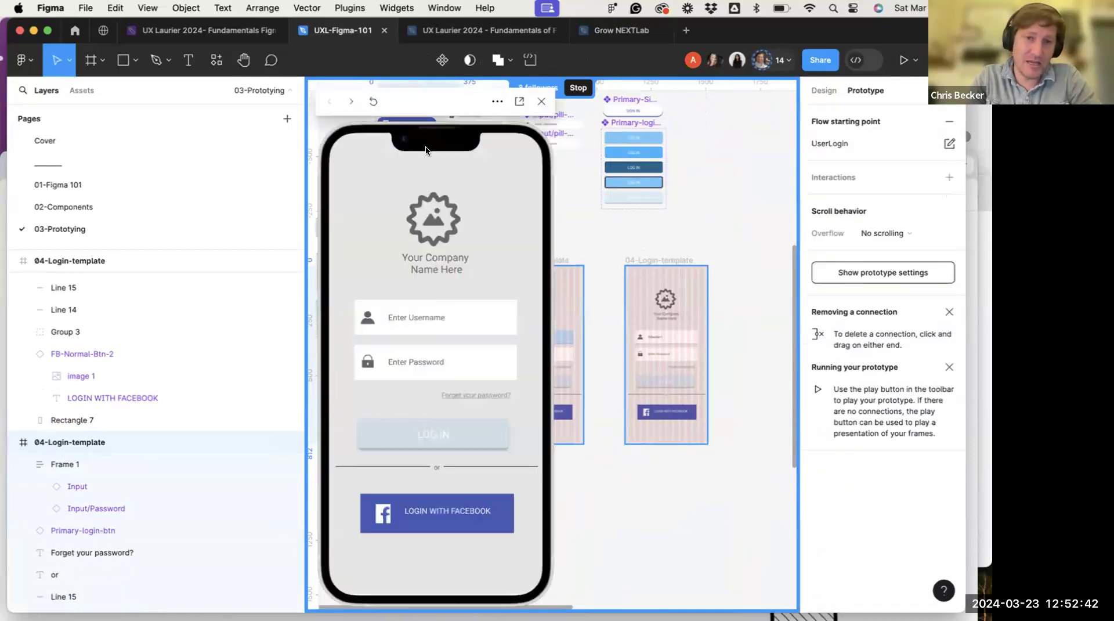
left_click(541, 102)
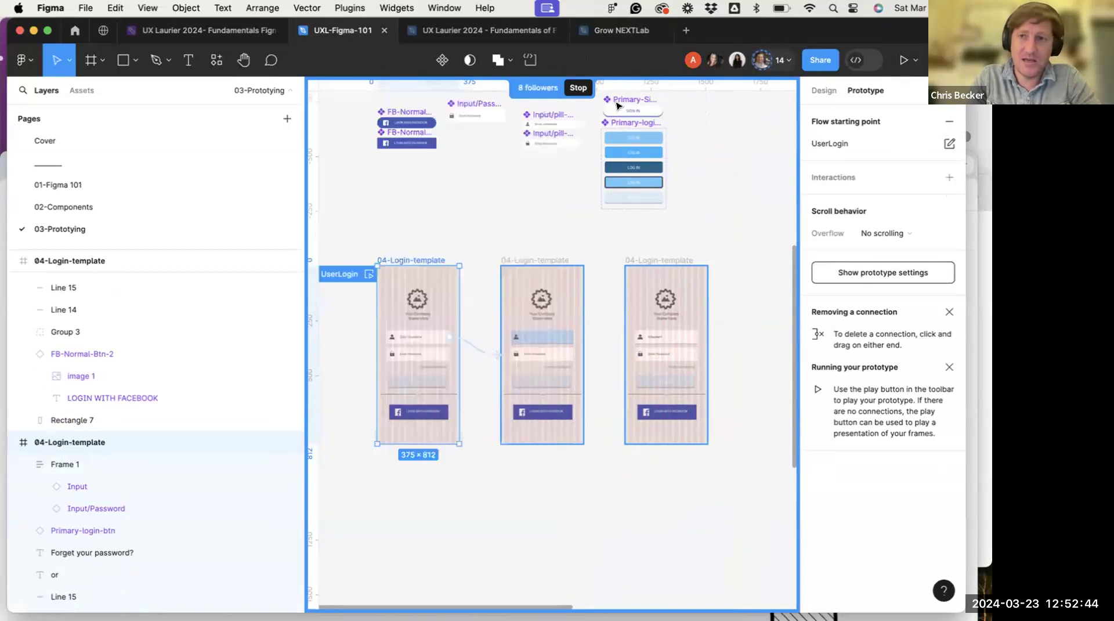
Present the UserLogin prototype in its own tab, tap through the username field states, and return to the UXL-Figma-101 design file
left_click(904, 60)
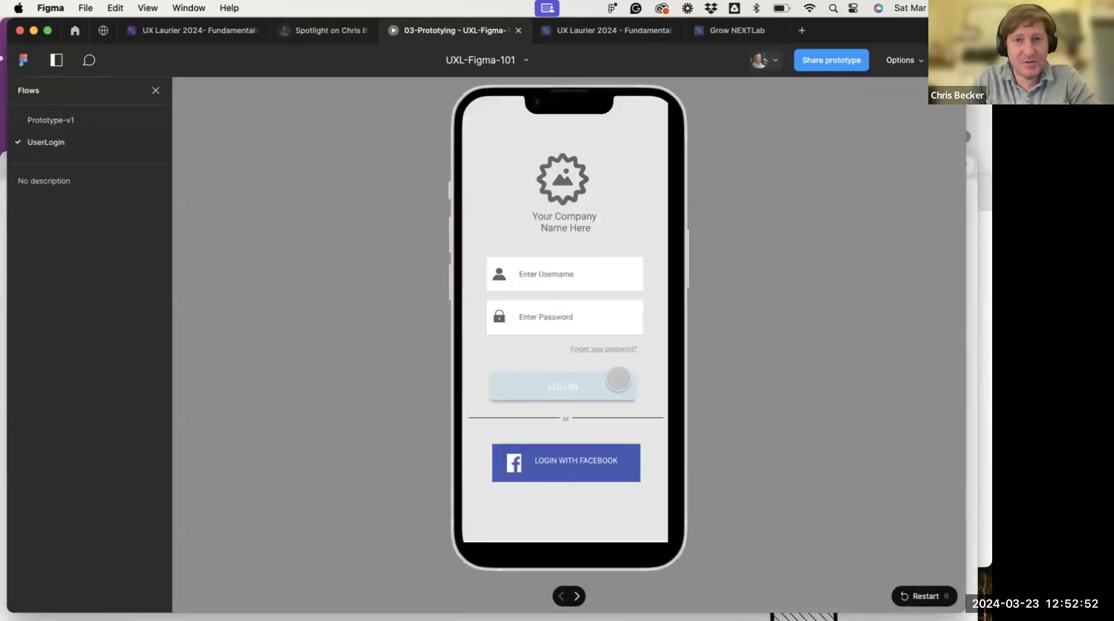
left_click(563, 271)
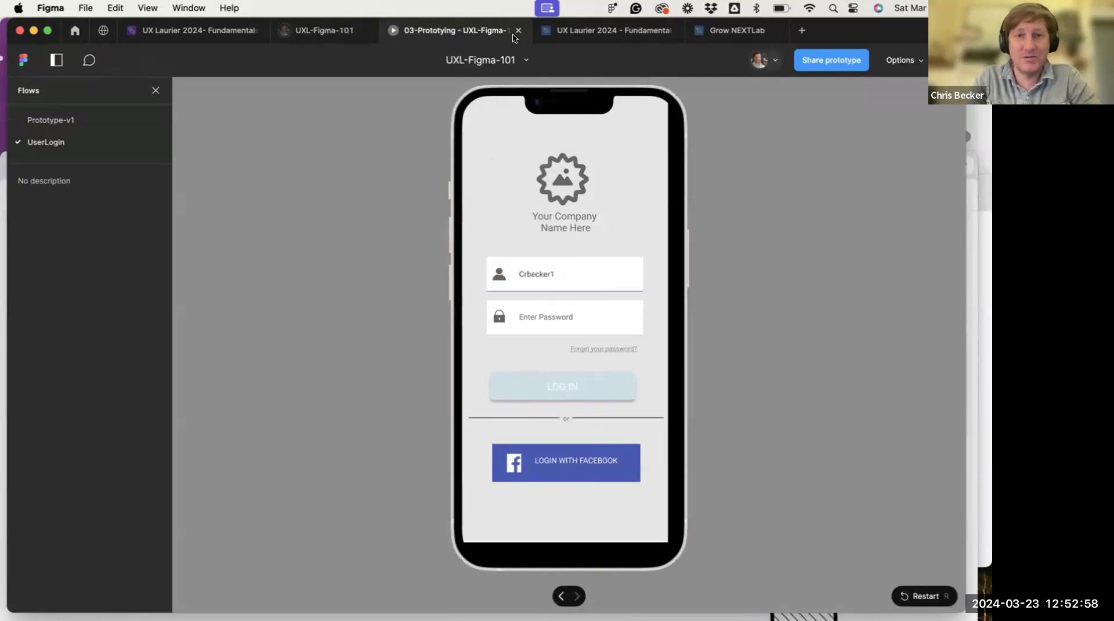
left_click(316, 33)
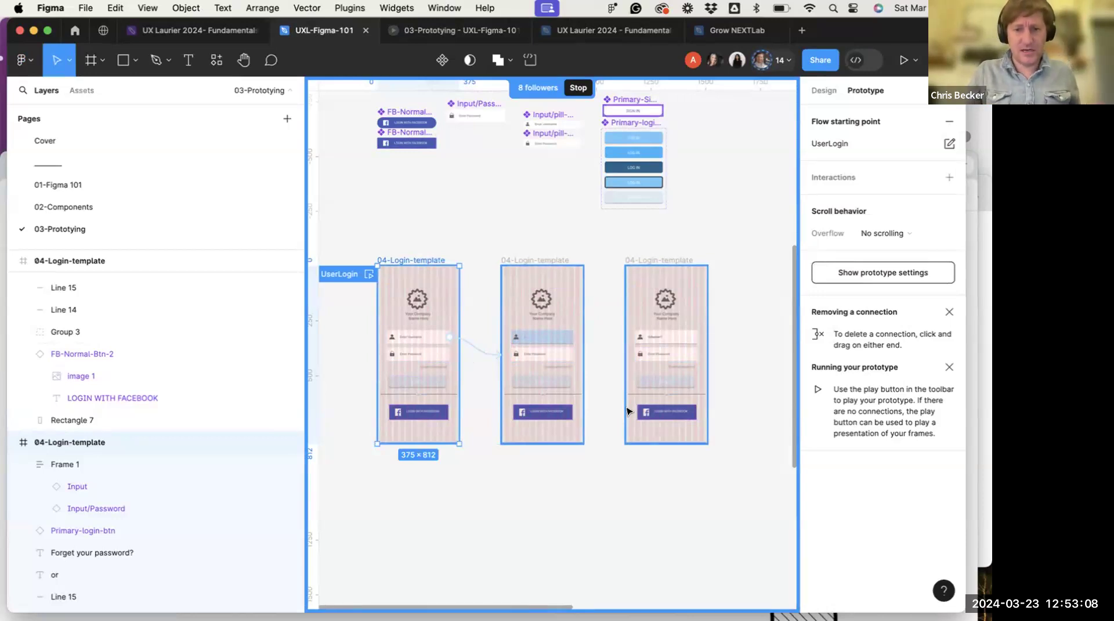
left_click(409, 251)
left_click(408, 261)
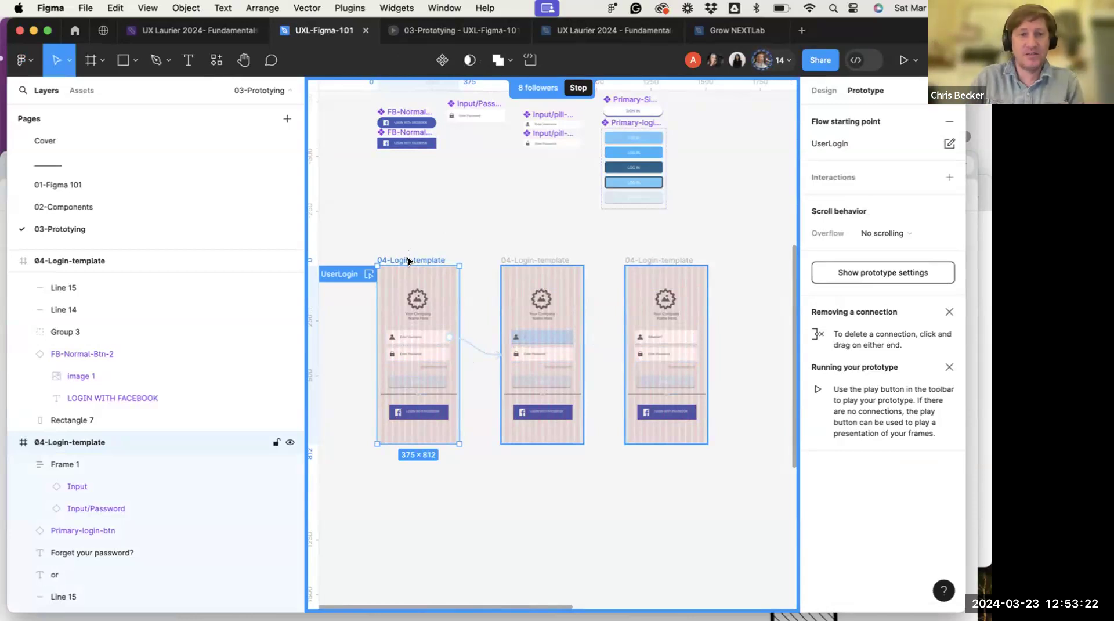
Add a flow starting point to the base frame in the smart animate examples
scroll(370, 238, "down", 5)
scroll(371, 239, "right", 10)
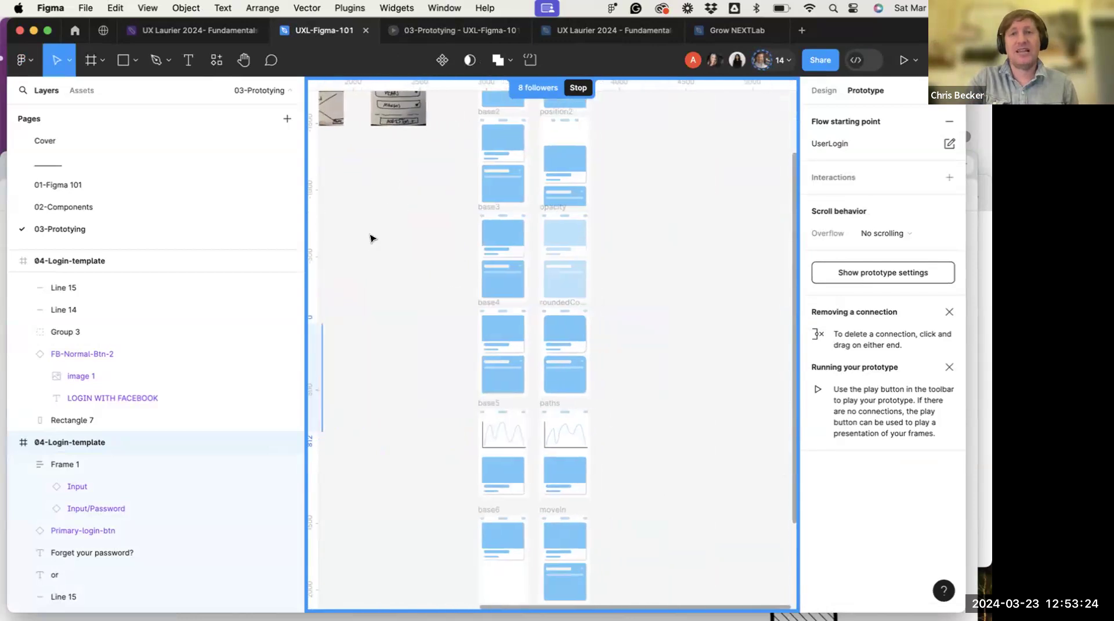
scroll(490, 215, "up", 5)
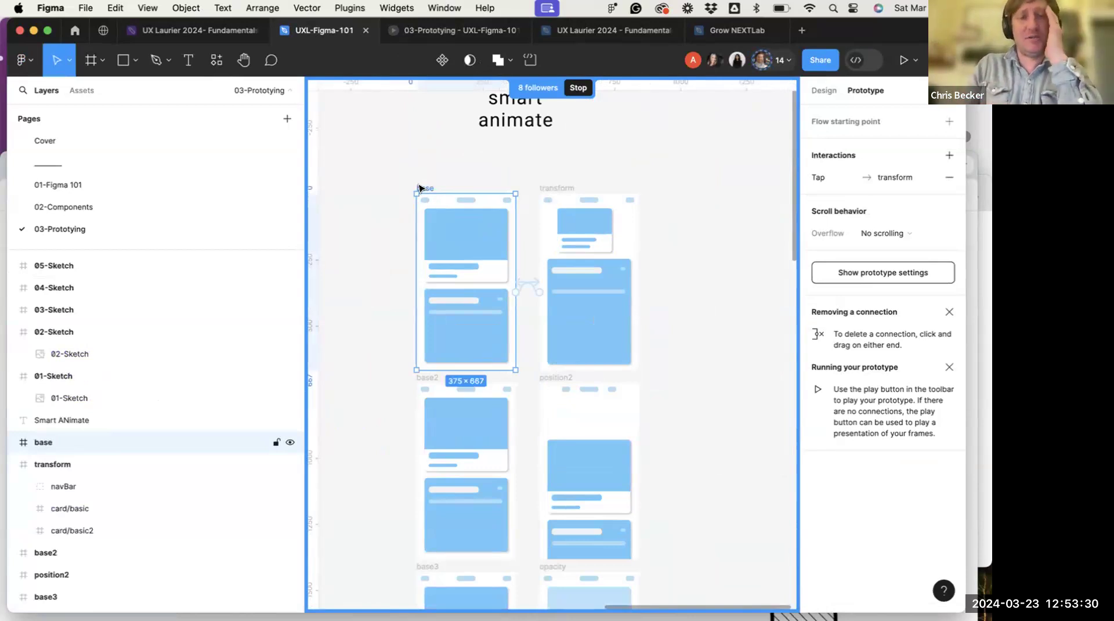
scroll(459, 197, "up", 5)
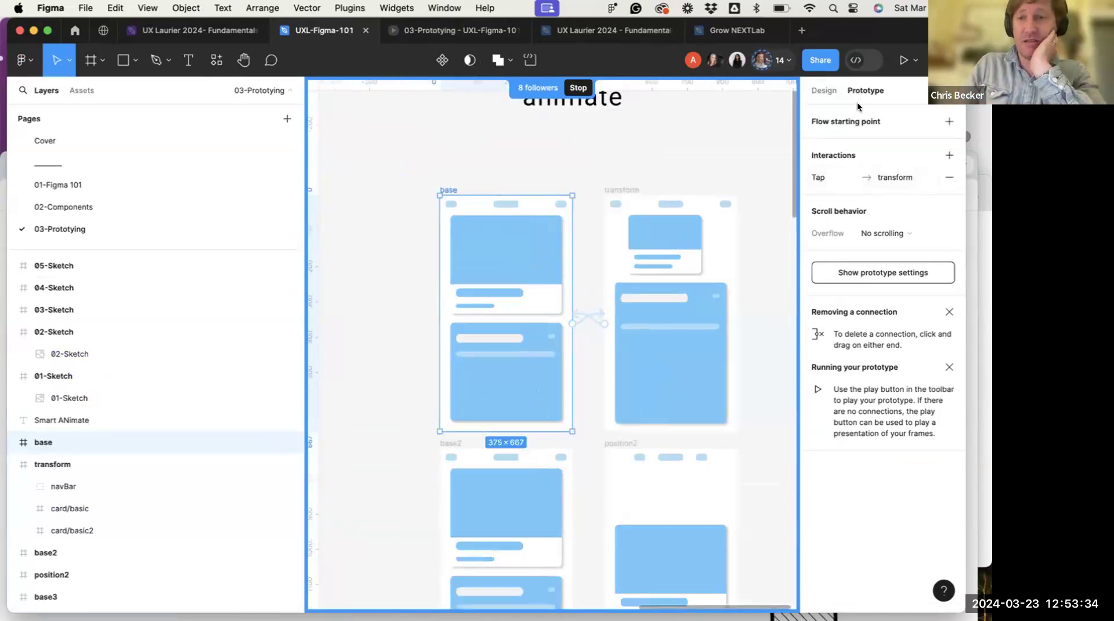
left_click(627, 165)
left_click(447, 192)
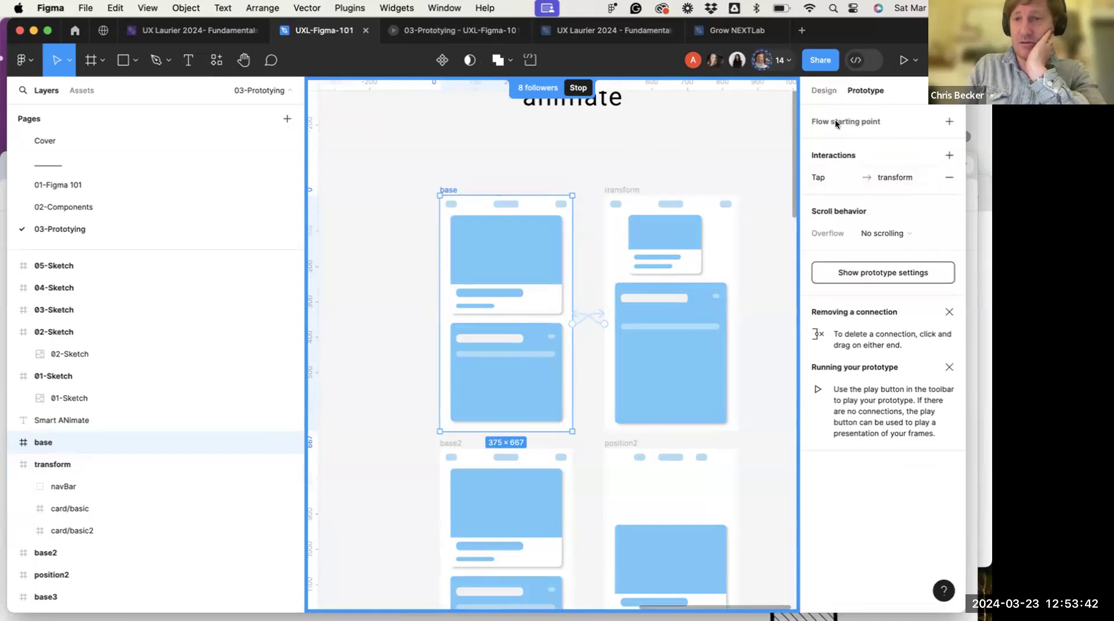
left_click(946, 121)
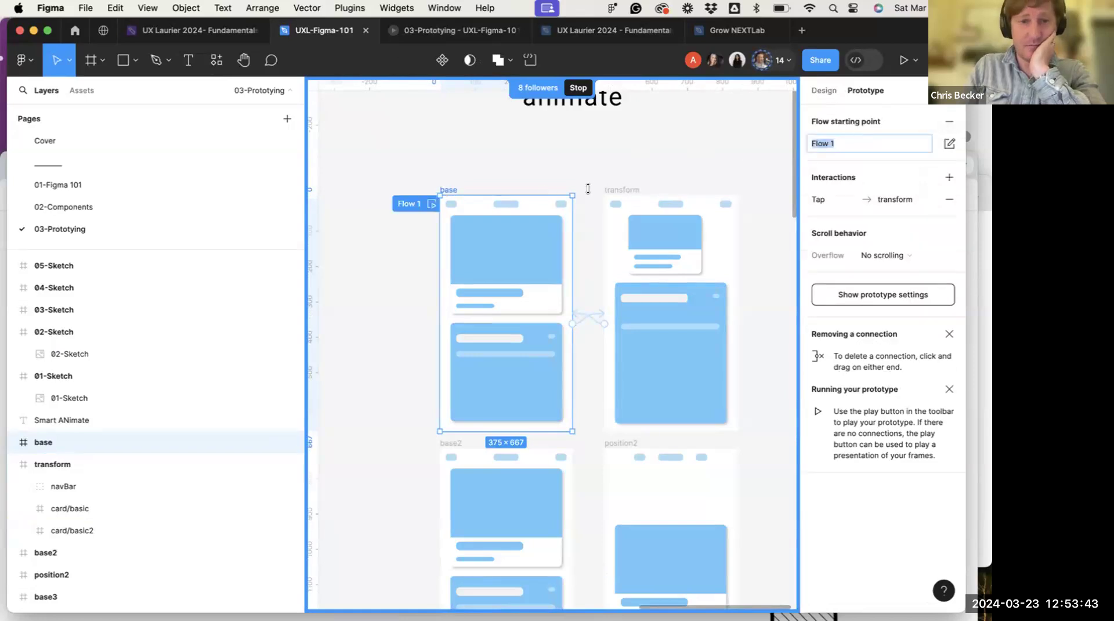
Rename the base frame's flow starting point as "Transitiion"
double_click(407, 204)
type("Tran")
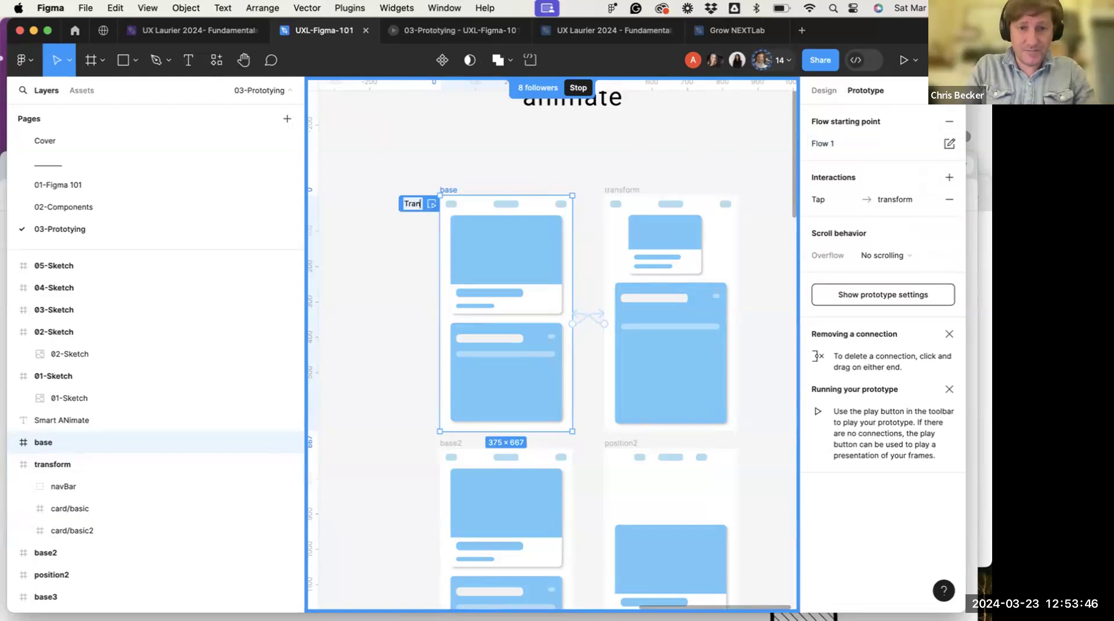
type("s")
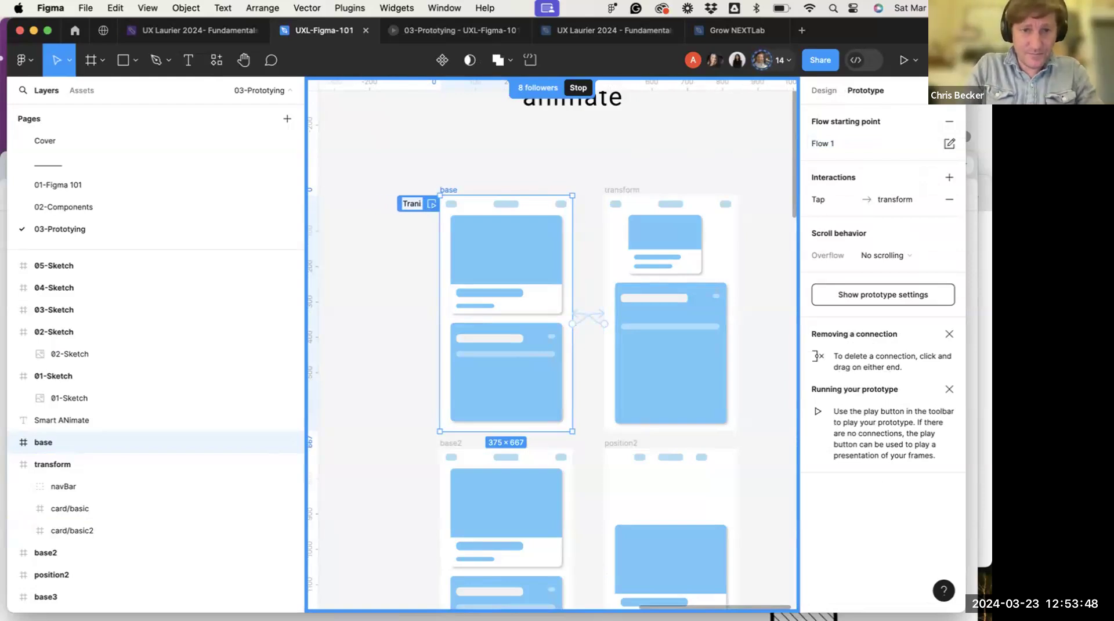
type("itiion")
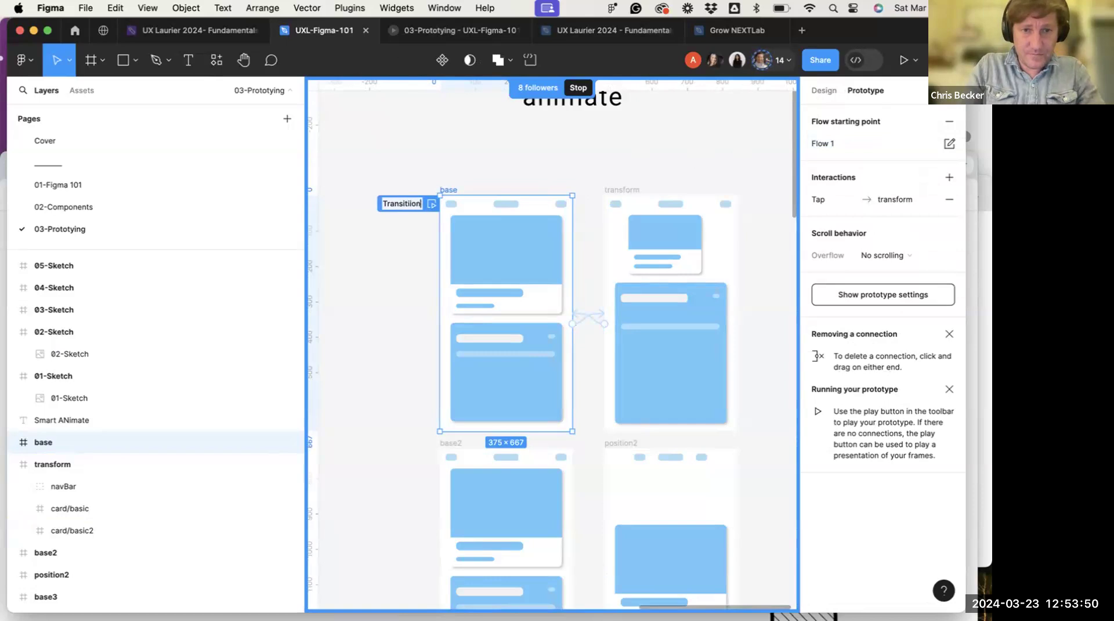
left_click(404, 170)
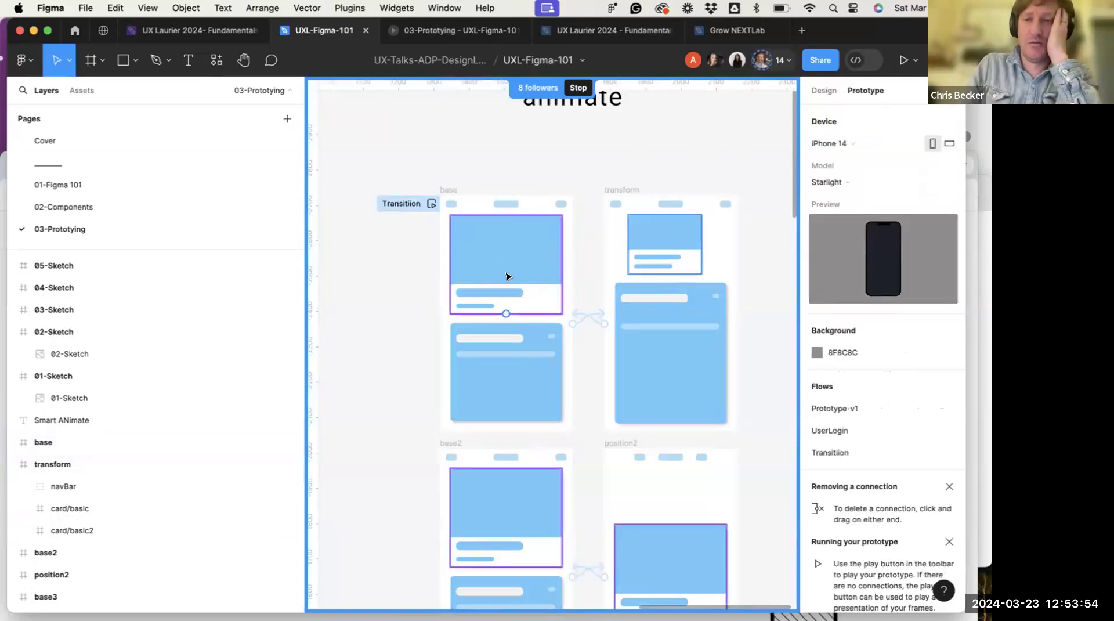
Inspect the tap interaction from base to transform and compare the card/basic2 layer in both frames
scroll(604, 268, "down", 2)
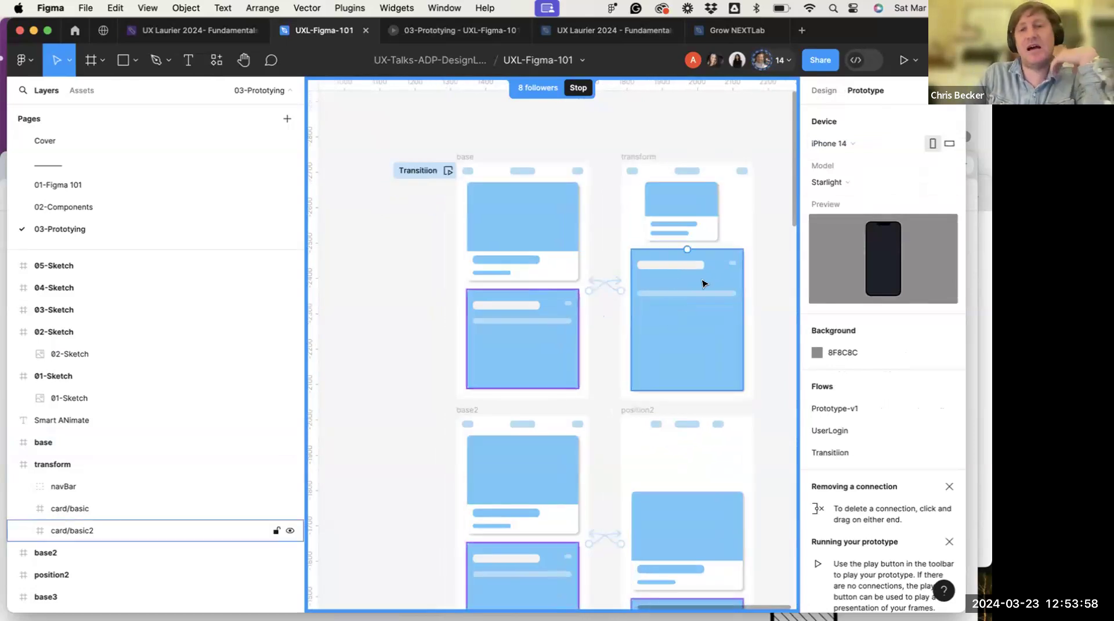
left_click(596, 286)
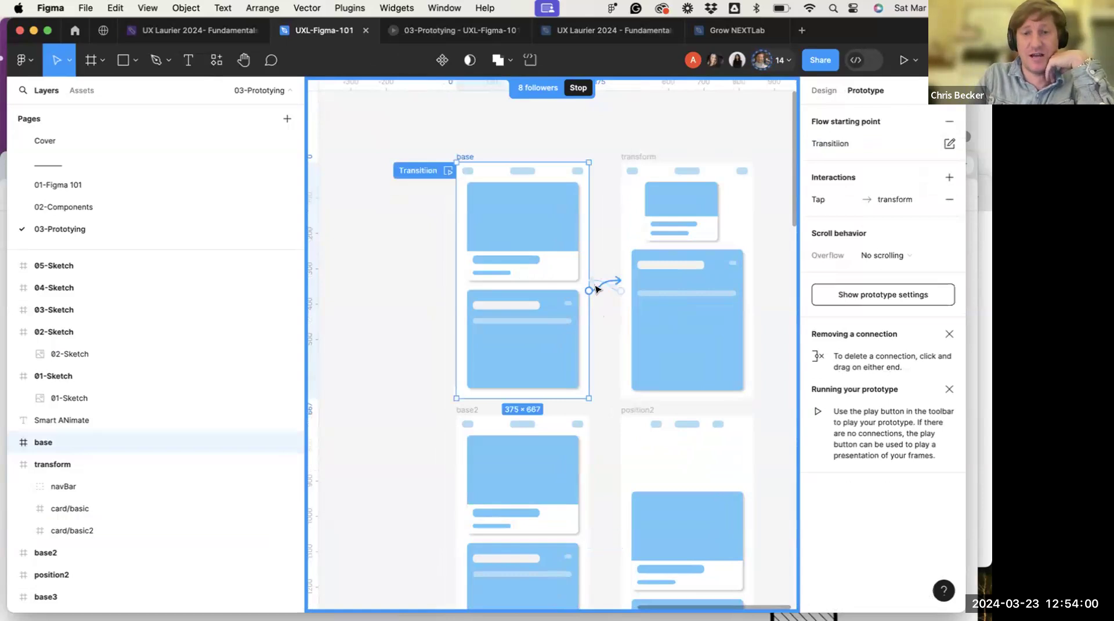
left_click(592, 287)
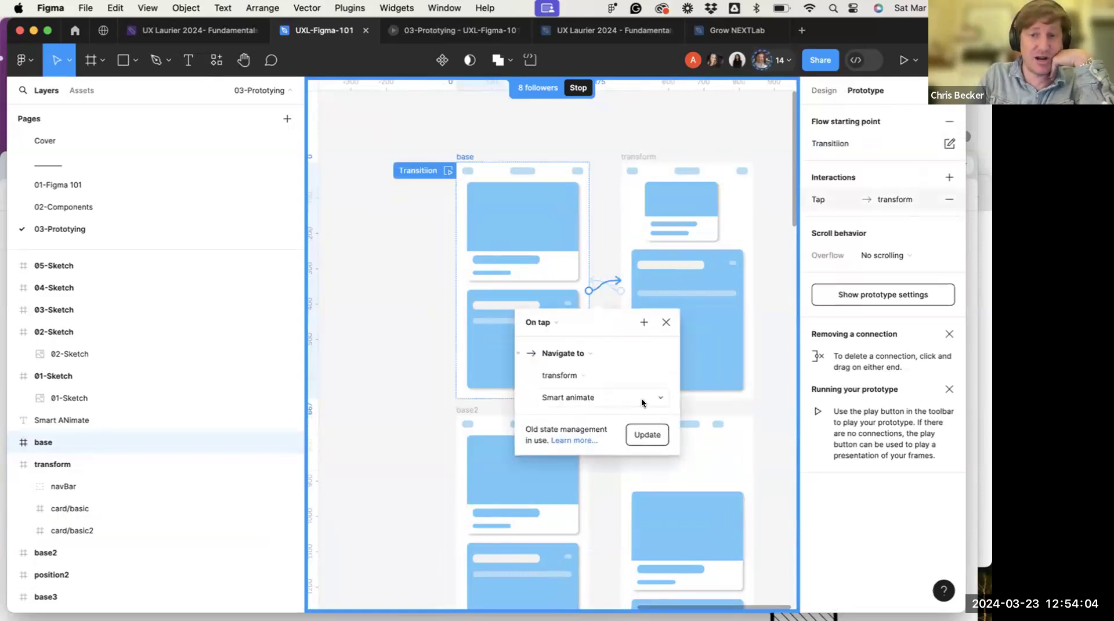
left_click(489, 340)
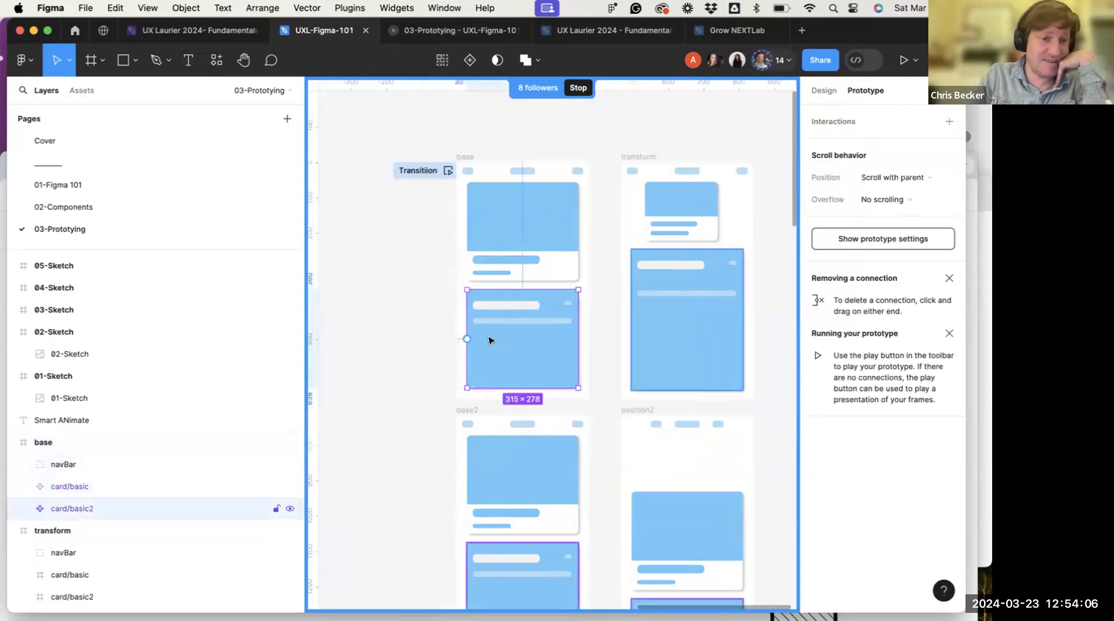
left_click(652, 367)
scroll(157, 463, "down", 3)
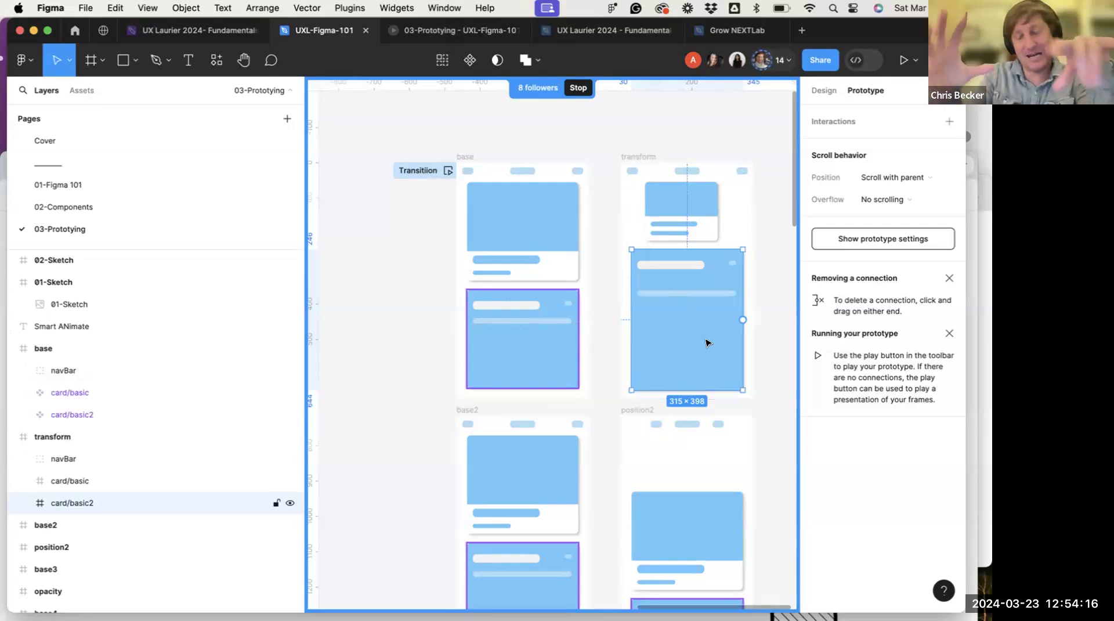
Preview the base frame's flow inline and tap the screen repeatedly to switch between the base and transform frames
left_click(473, 157)
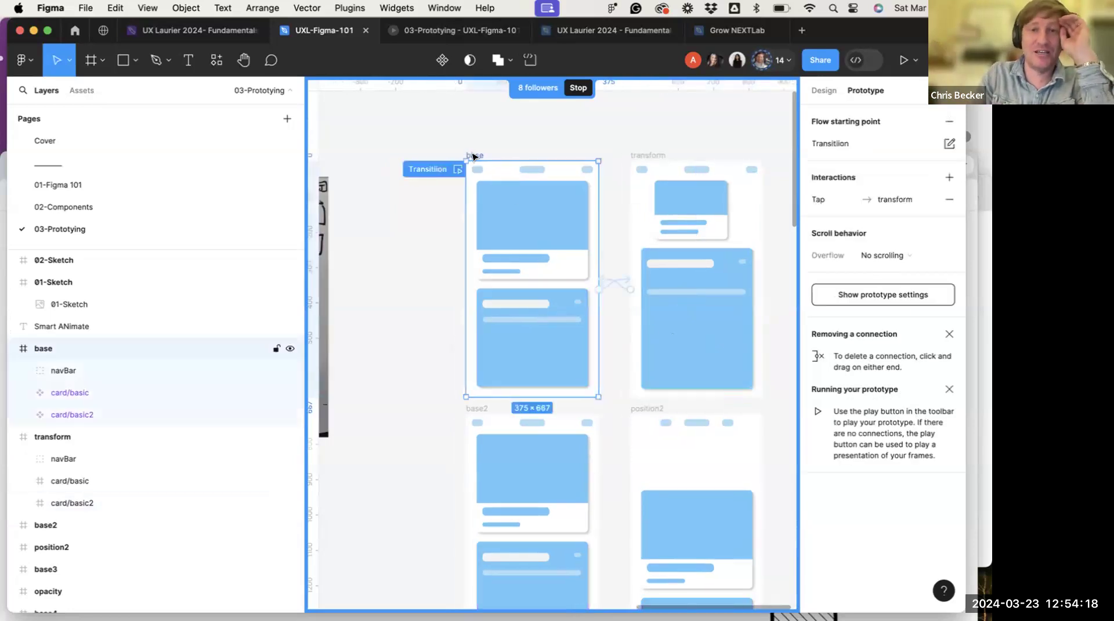
left_click(456, 168)
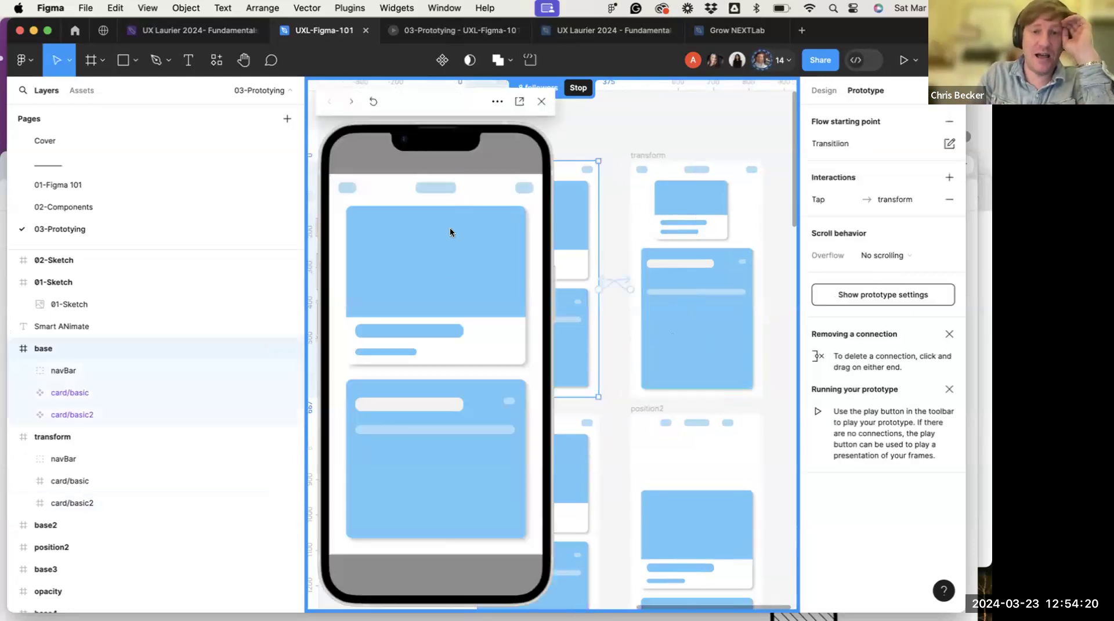
left_click(445, 424)
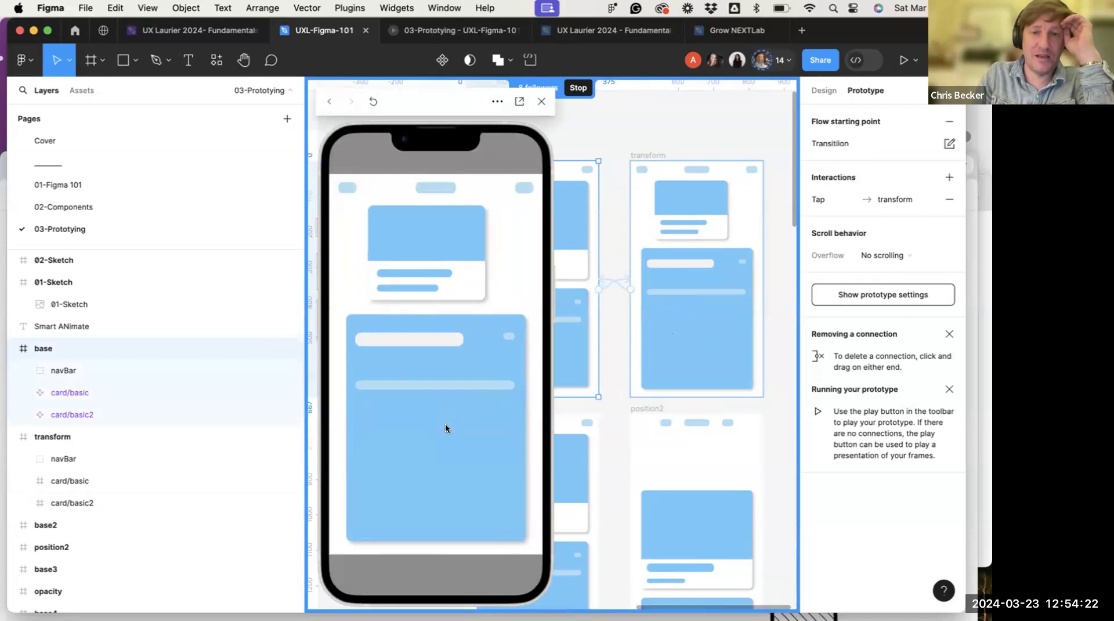
left_click(445, 428)
left_click(445, 427)
left_click(444, 422)
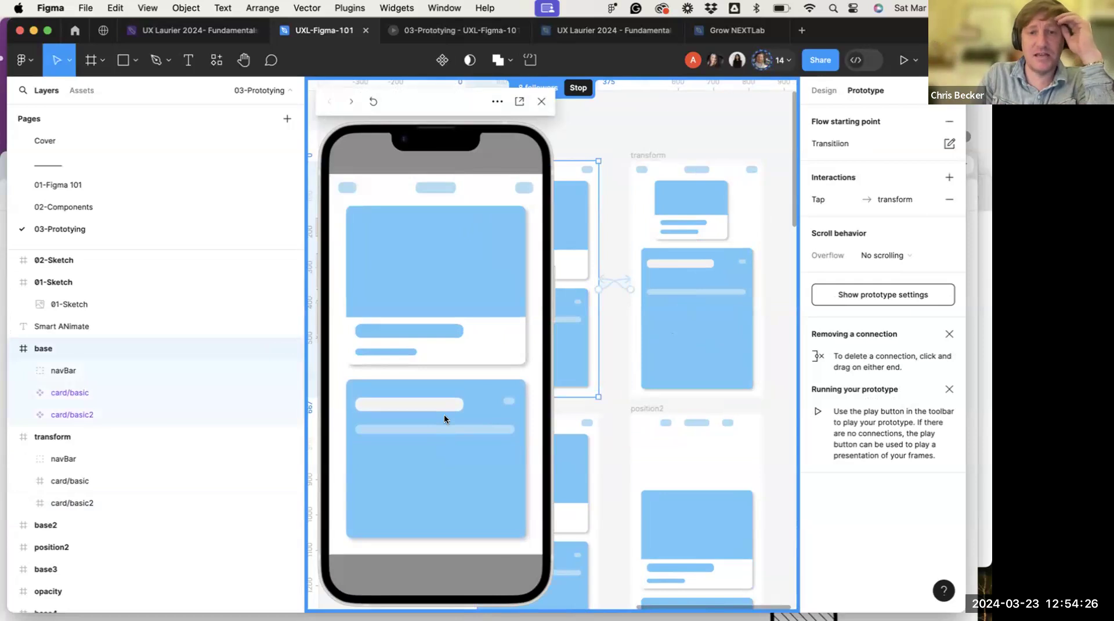
Close the base flow's inline preview and inspect the tap interaction from base2 to position2
left_click(444, 413)
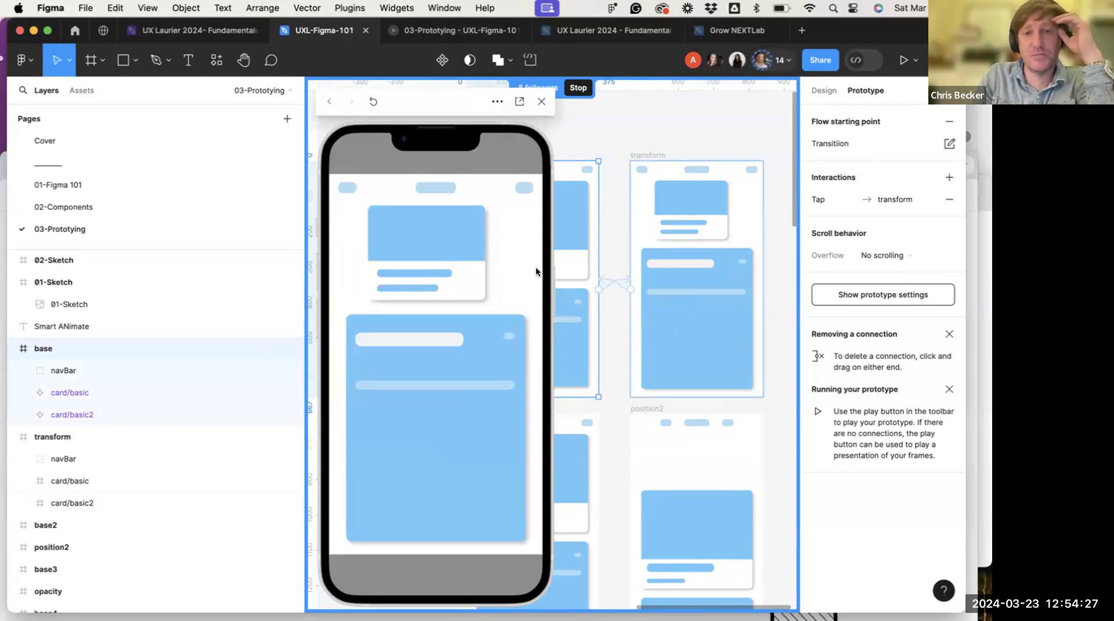
left_click(541, 102)
scroll(512, 211, "down", 5)
left_click(492, 169)
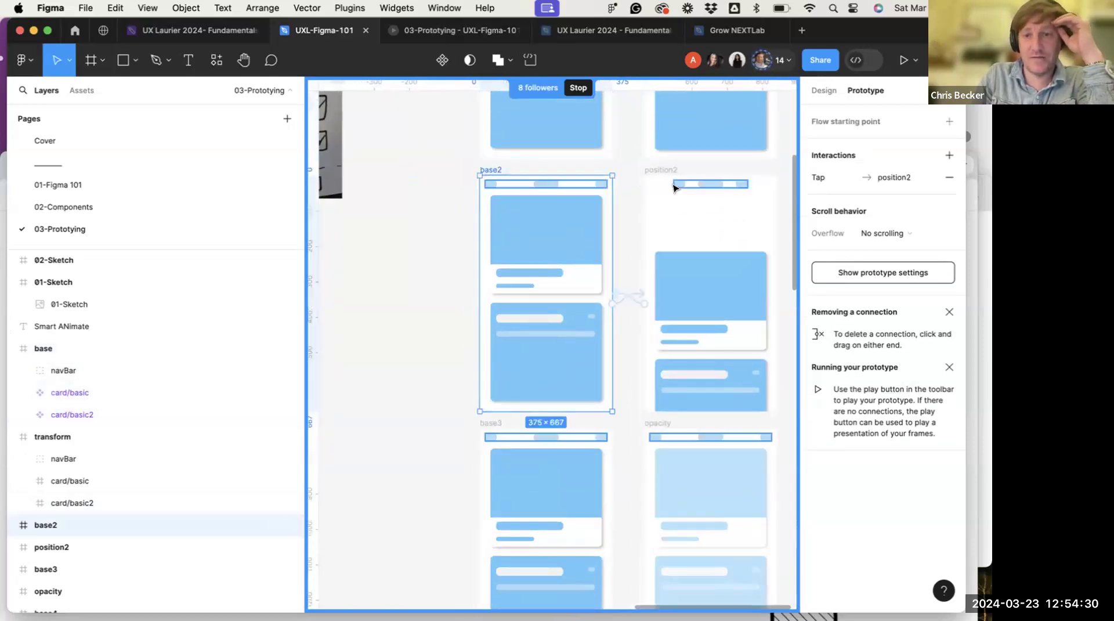
left_click(624, 301)
left_click(623, 301)
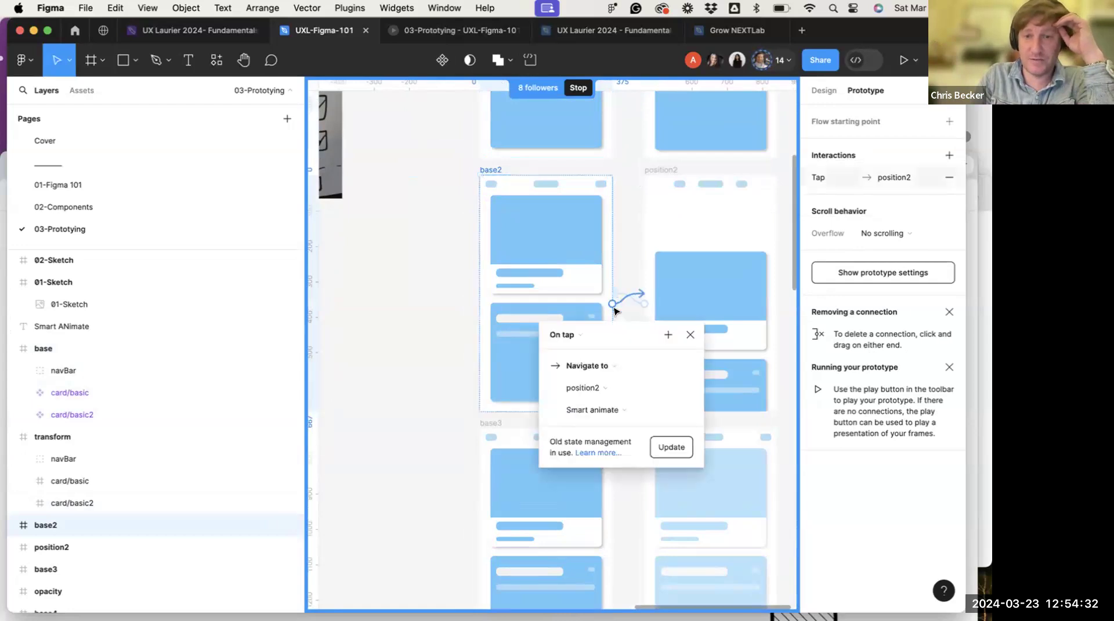
left_click(428, 341)
Add a flow starting point to the base2 frame and preview it inline, tapping to switch between base2 and position2
left_click(272, 524)
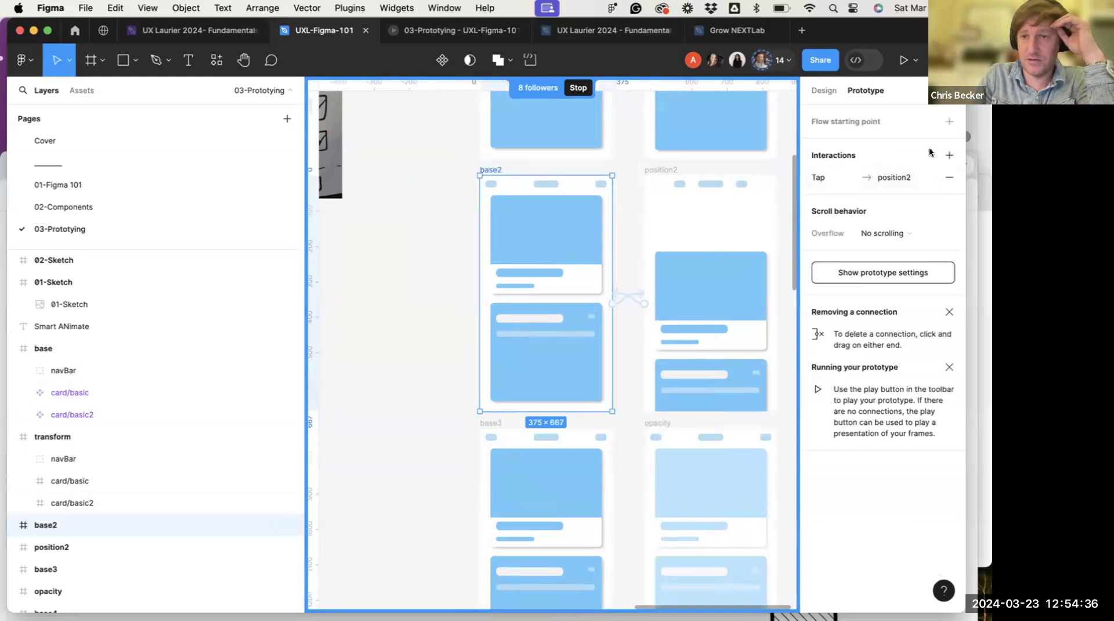
left_click(949, 122)
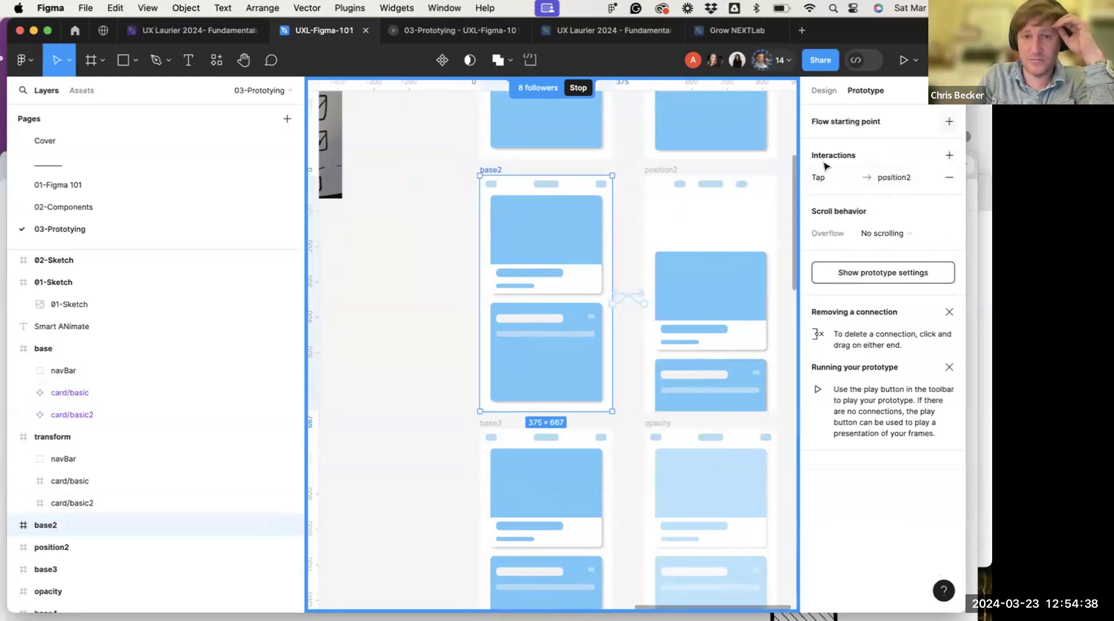
left_click(474, 186)
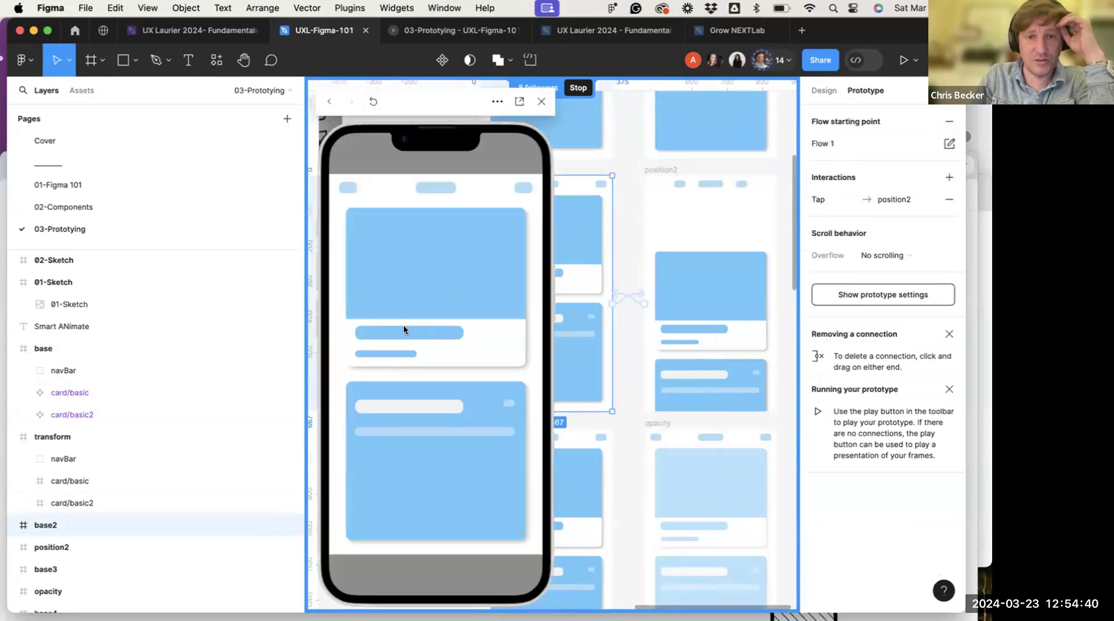
left_click(402, 325)
left_click(406, 315)
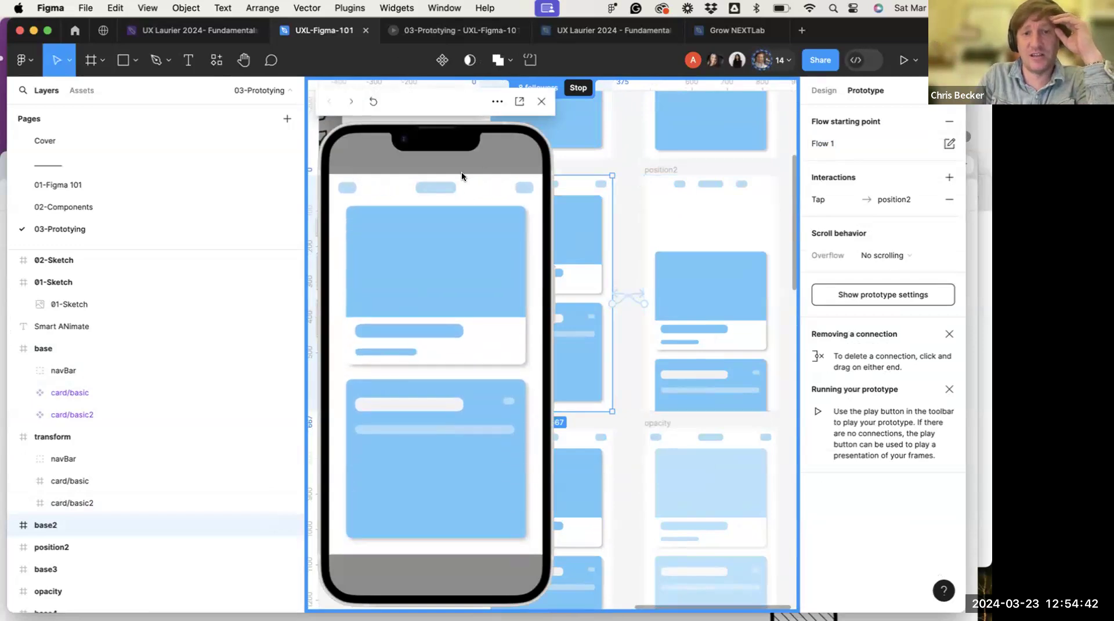
left_click(453, 265)
left_click(458, 372)
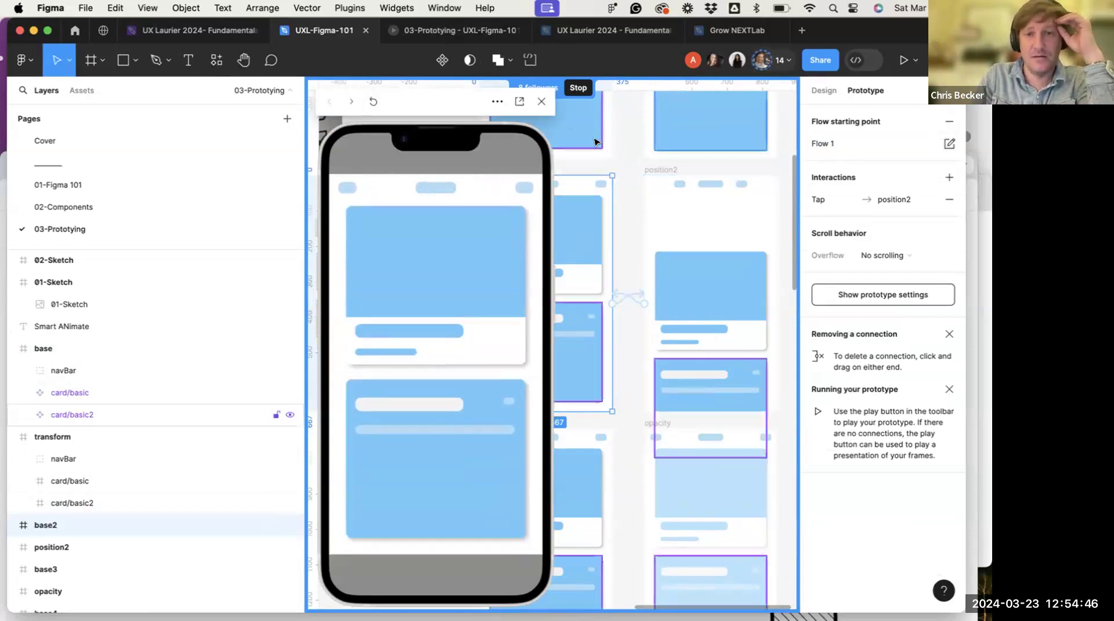
key("Escape")
Add a flow starting point to the base3 frame and preview it inline, tapping to switch between base3 and opacity
scroll(547, 257, "down", 5)
left_click(548, 256)
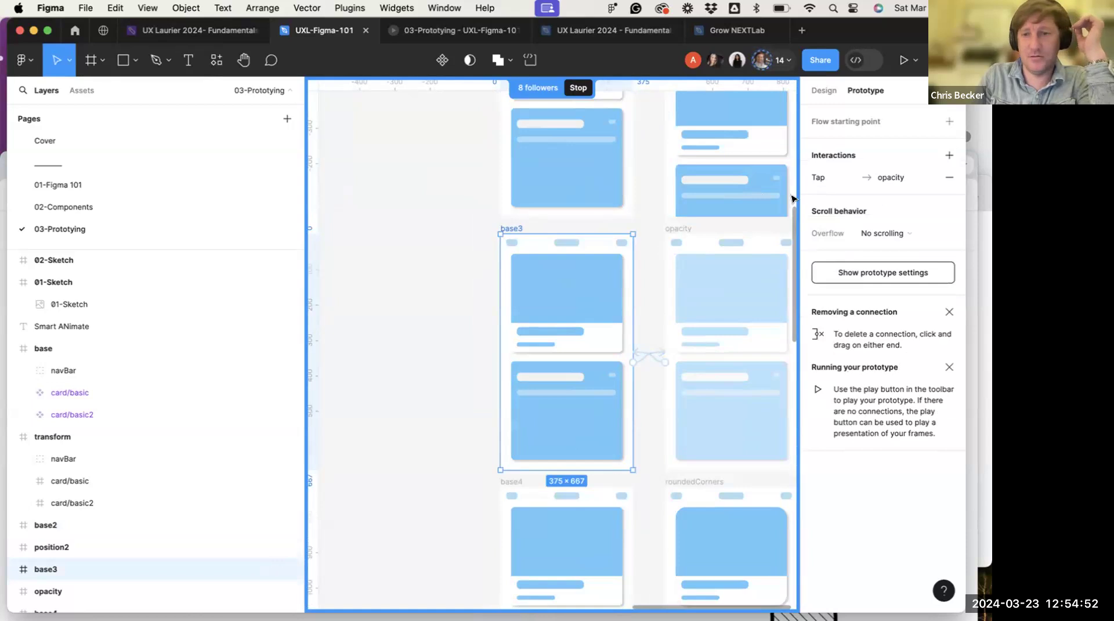
left_click(949, 121)
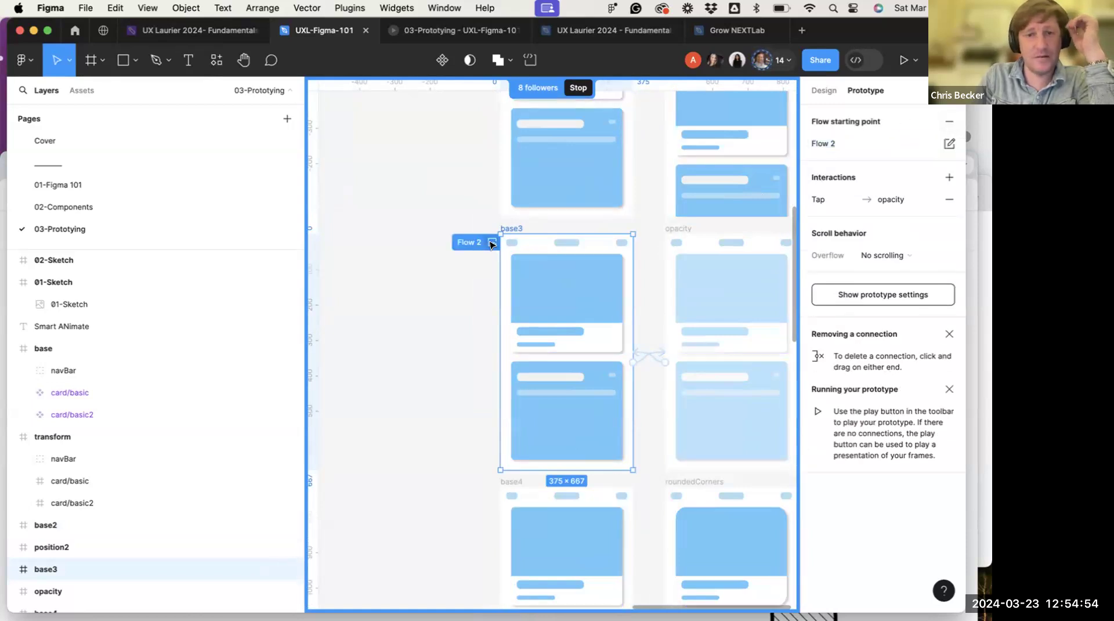
left_click(493, 246)
left_click(437, 293)
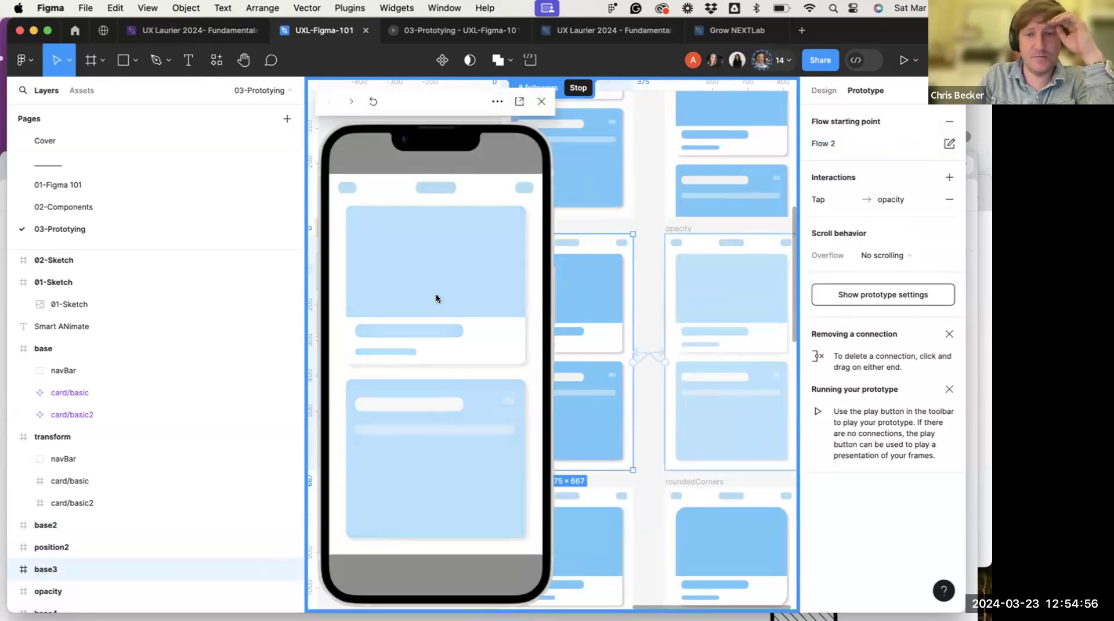
left_click(437, 294)
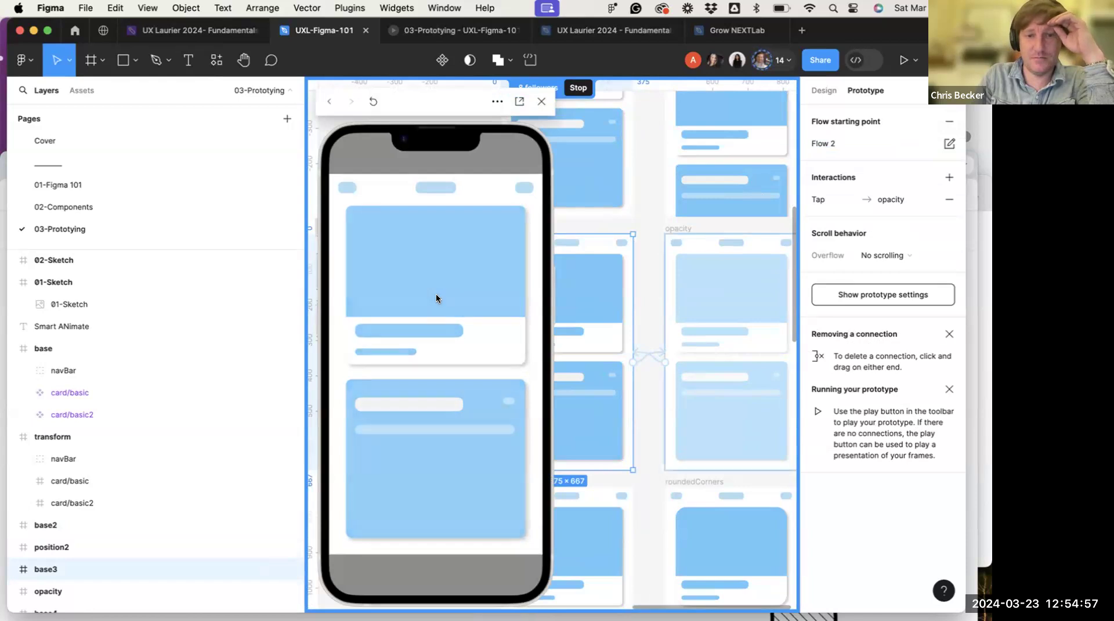
left_click(415, 329)
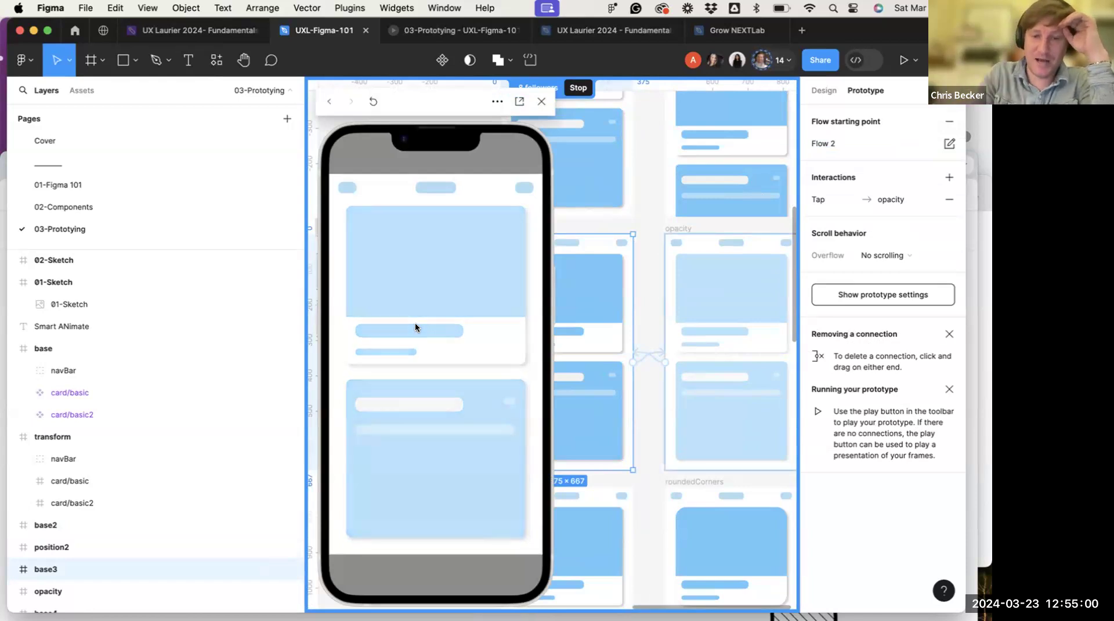
left_click(541, 102)
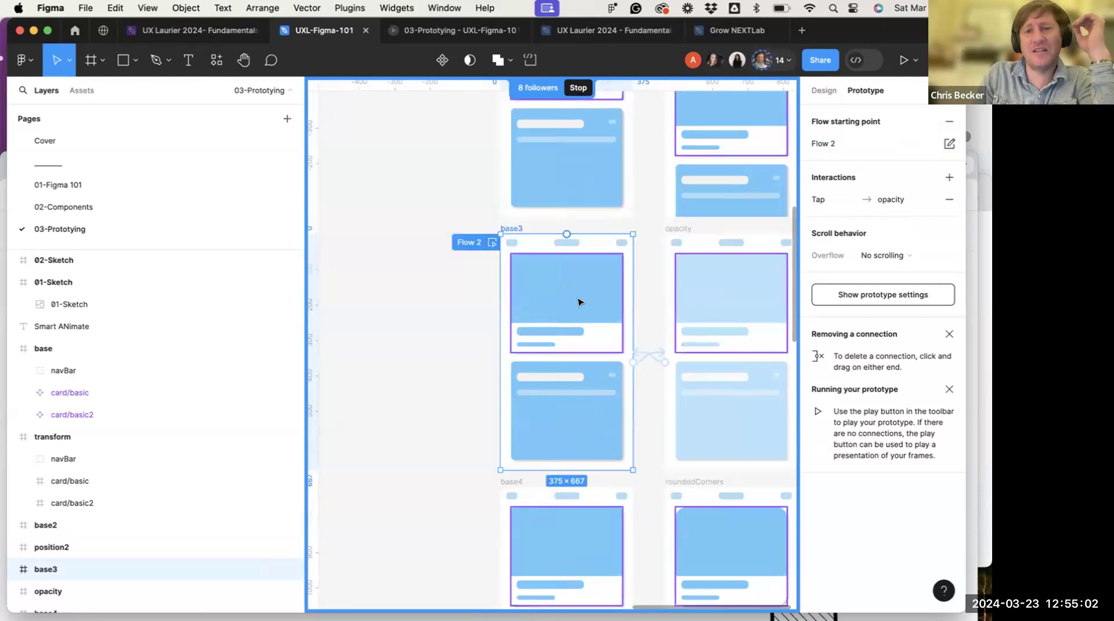
Inspect the smart animate tap interactions from base3 to opacity, base2 to position2, and base4 to roundedCorners
scroll(579, 303, "down", 3)
left_click(653, 252)
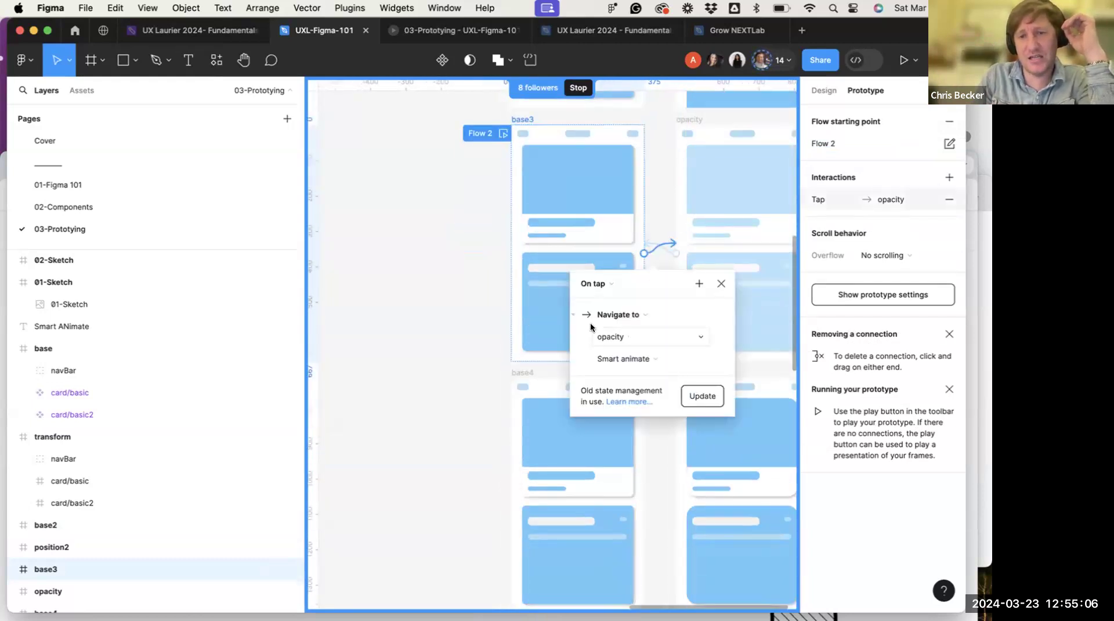
left_click(394, 329)
scroll(395, 328, "up", 3)
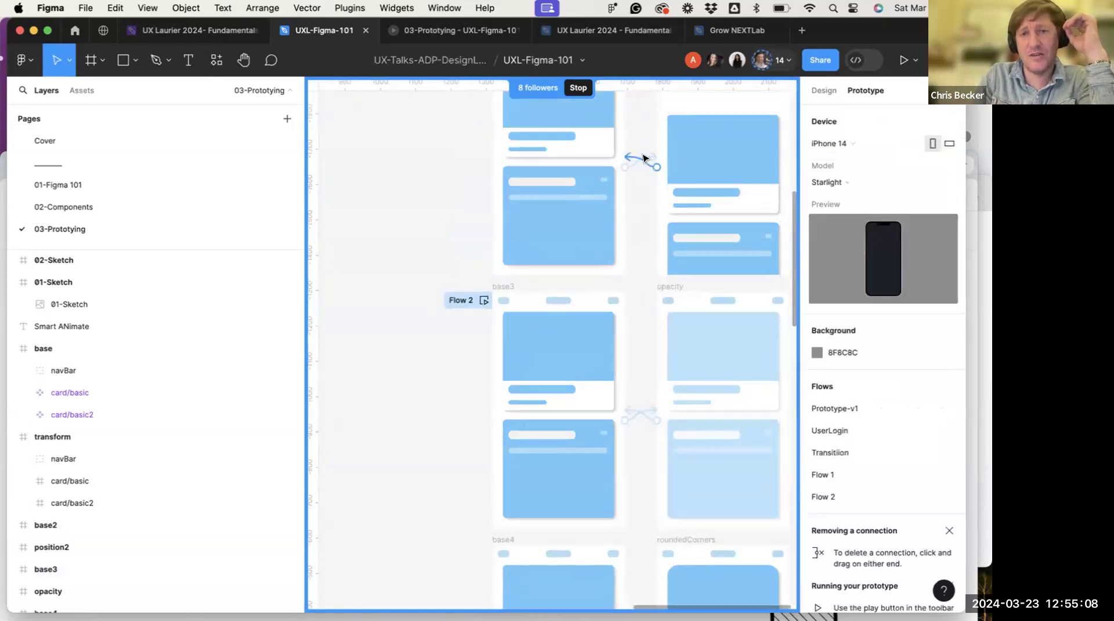
left_click(648, 160)
left_click(648, 161)
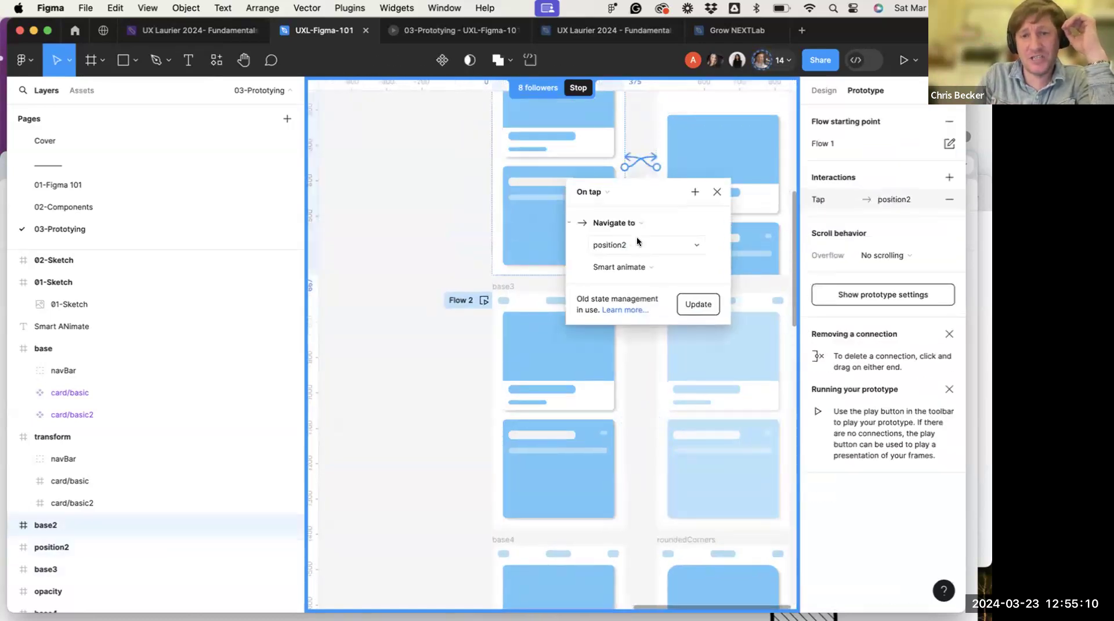
left_click(366, 351)
scroll(367, 351, "down", 5)
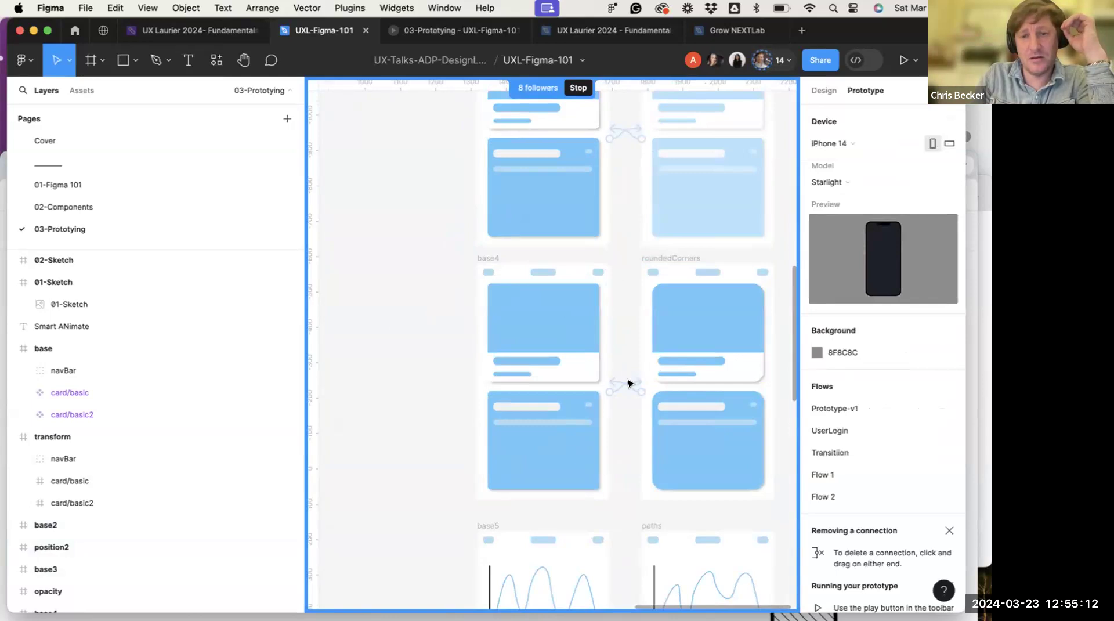
left_click(607, 383)
scroll(559, 371, "down", 5)
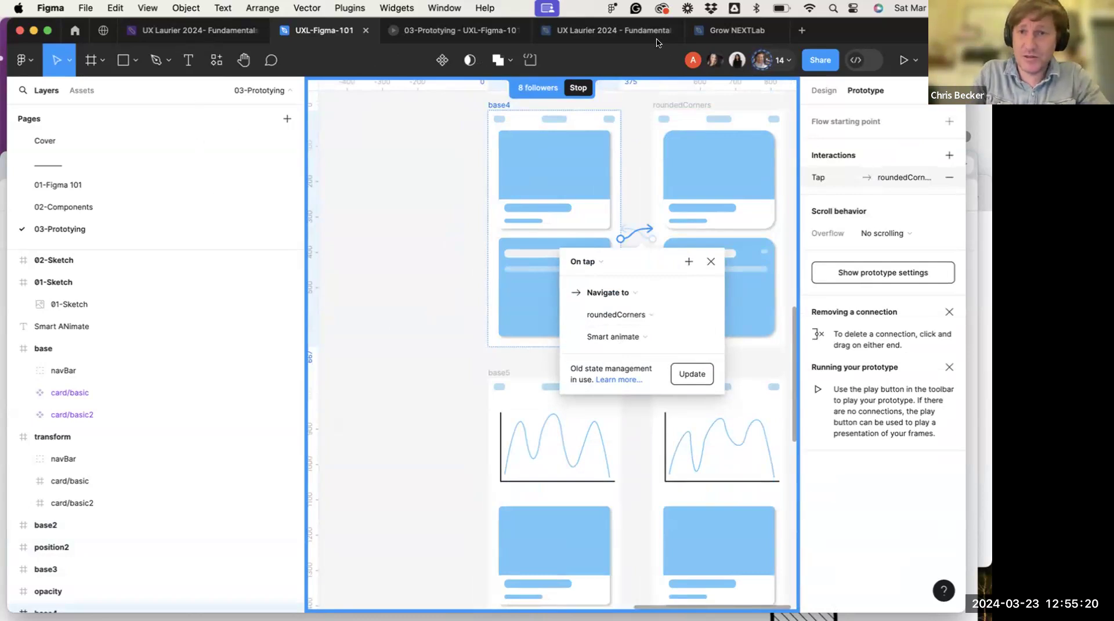
Switch to the Grow NEXTLab file and preview the HCP Start flow, signing in with Facebook to reach the dashboard's Marketing section
left_click(736, 32)
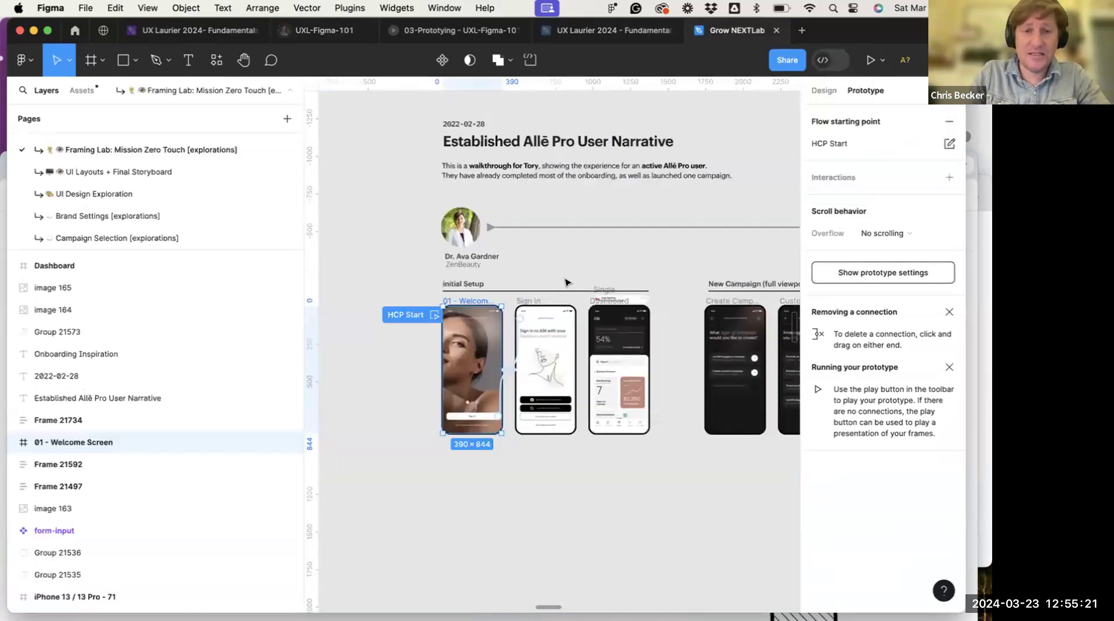
left_click(433, 314)
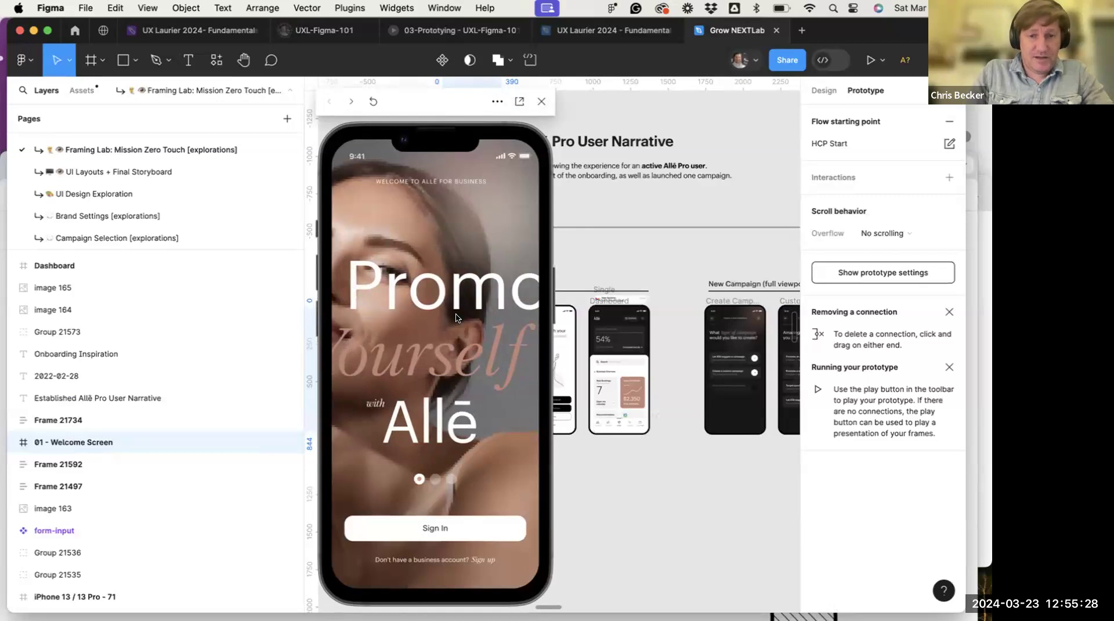
left_click(473, 525)
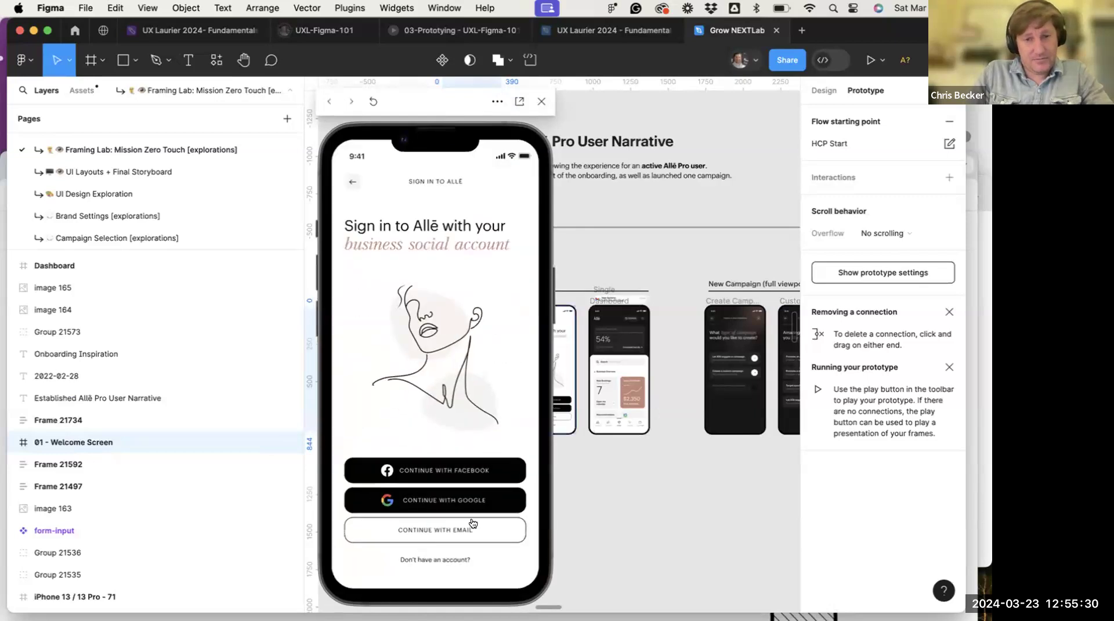
left_click(460, 469)
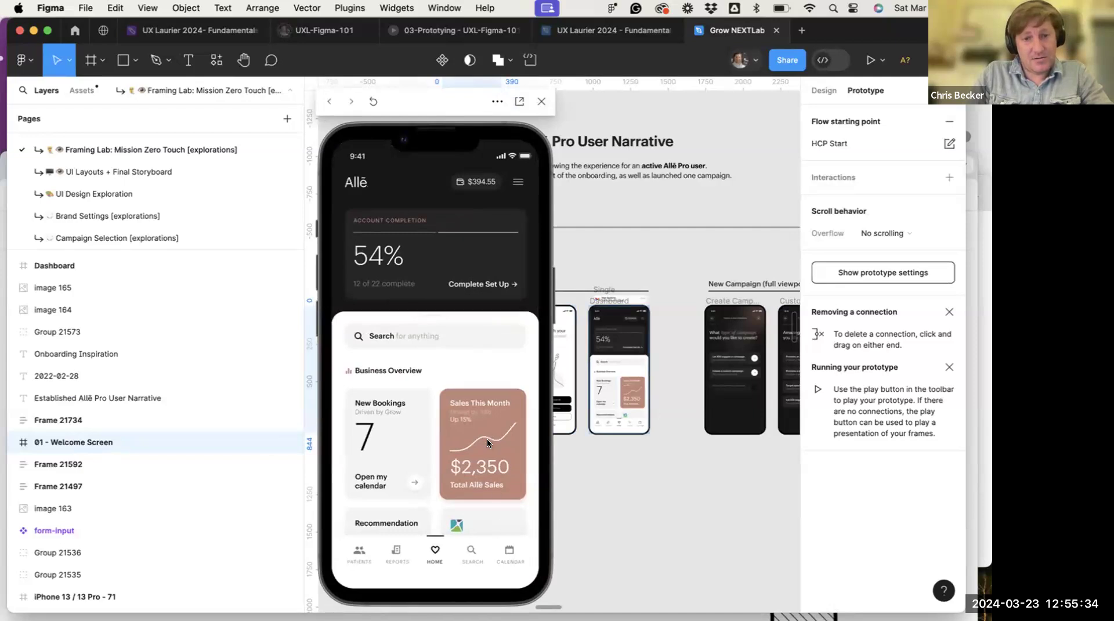
scroll(488, 443, "down", 10)
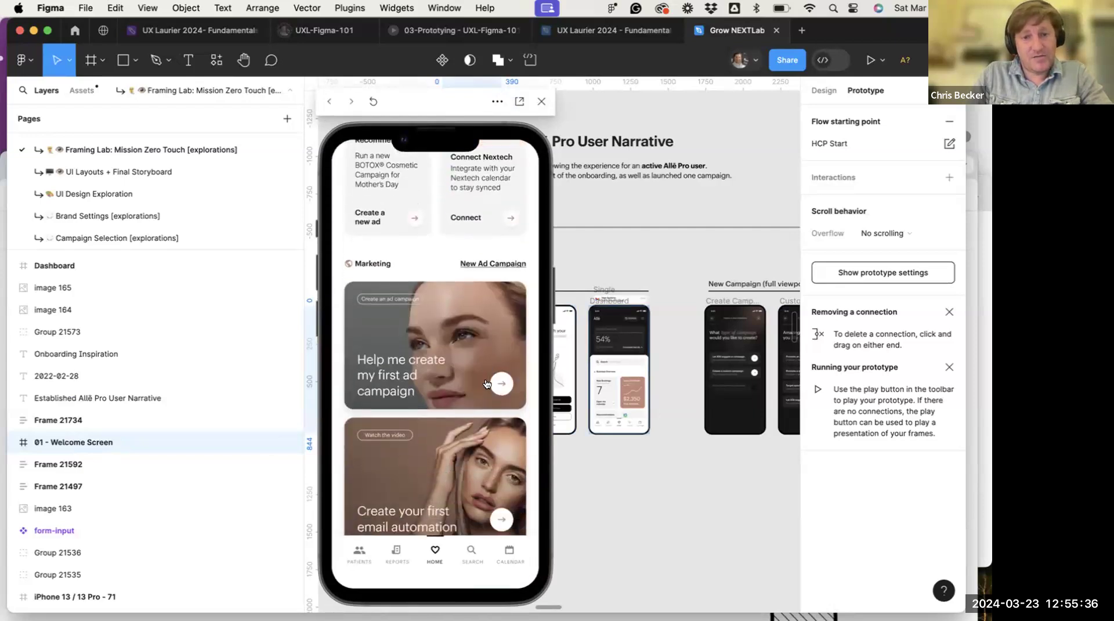
Walk through the prototype's ad campaign setup, choosing BOTOX Cosmetic and $120 Per Day, and switch on both customer targeting toggles
left_click(500, 335)
left_click(502, 323)
left_click(506, 324)
left_click(497, 403)
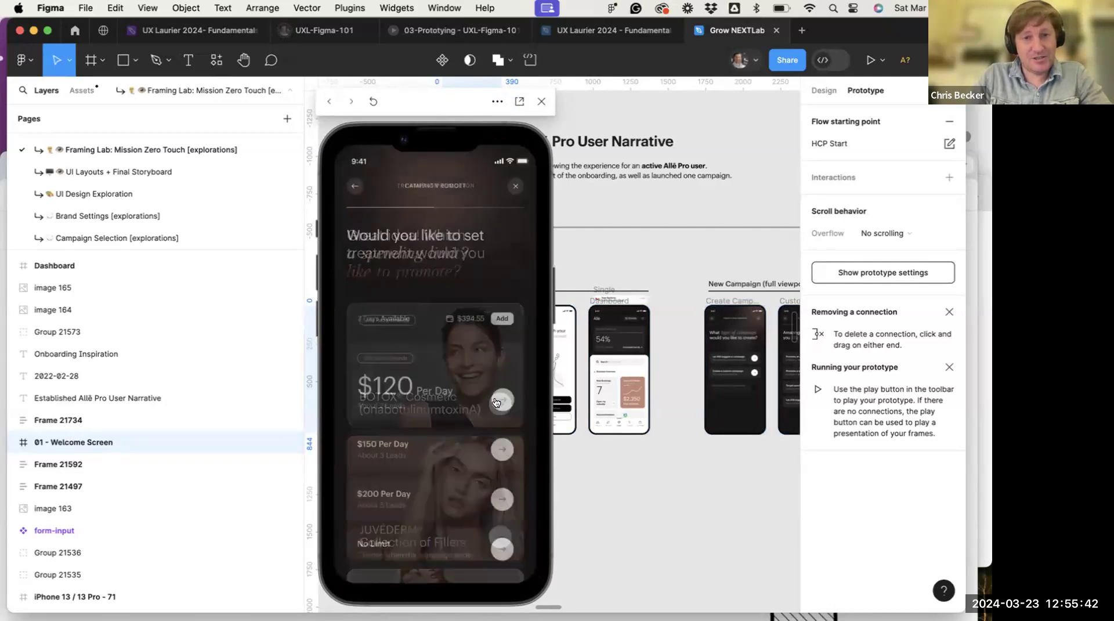
left_click(501, 400)
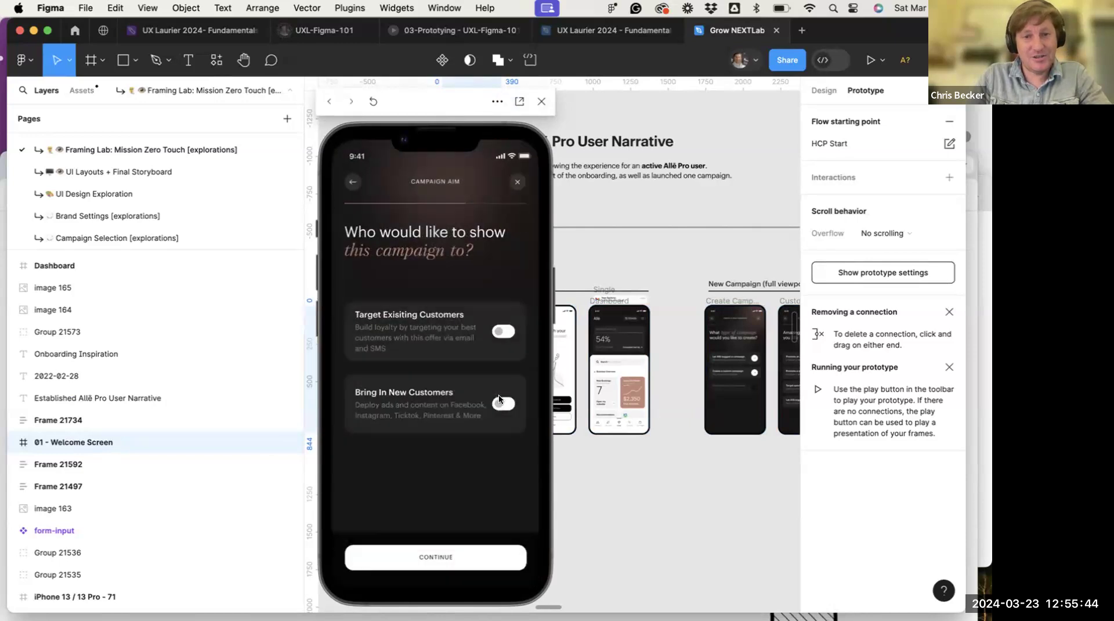
left_click(502, 331)
left_click(502, 402)
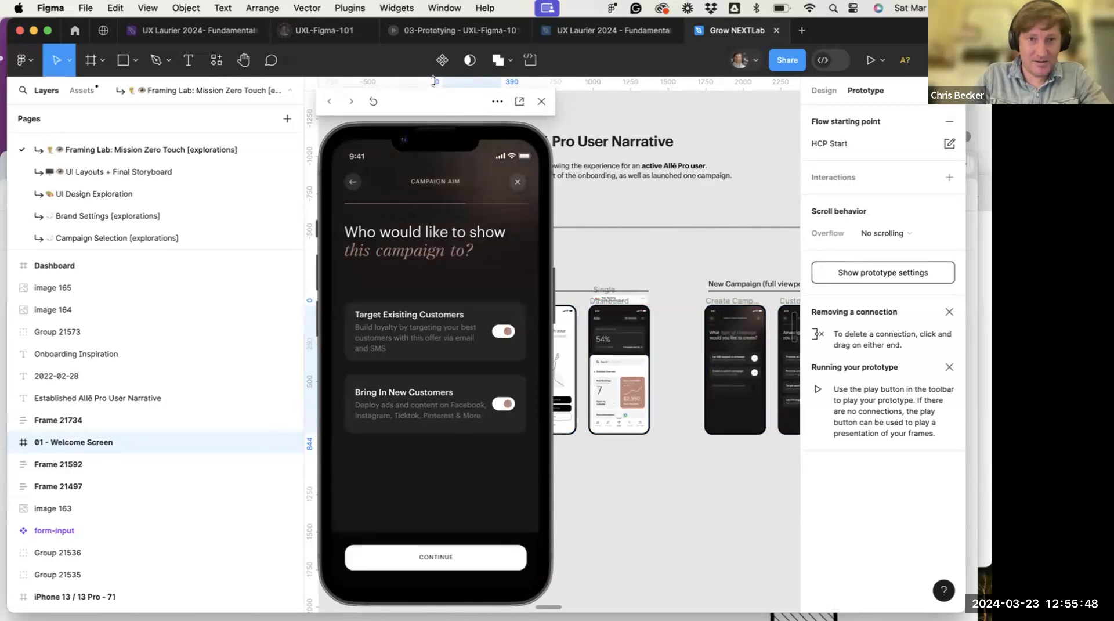
Move the preview aside, continue to the campaign preview screen, and open and close the first Instagram example
left_click_drag(520, 119, 736, 108)
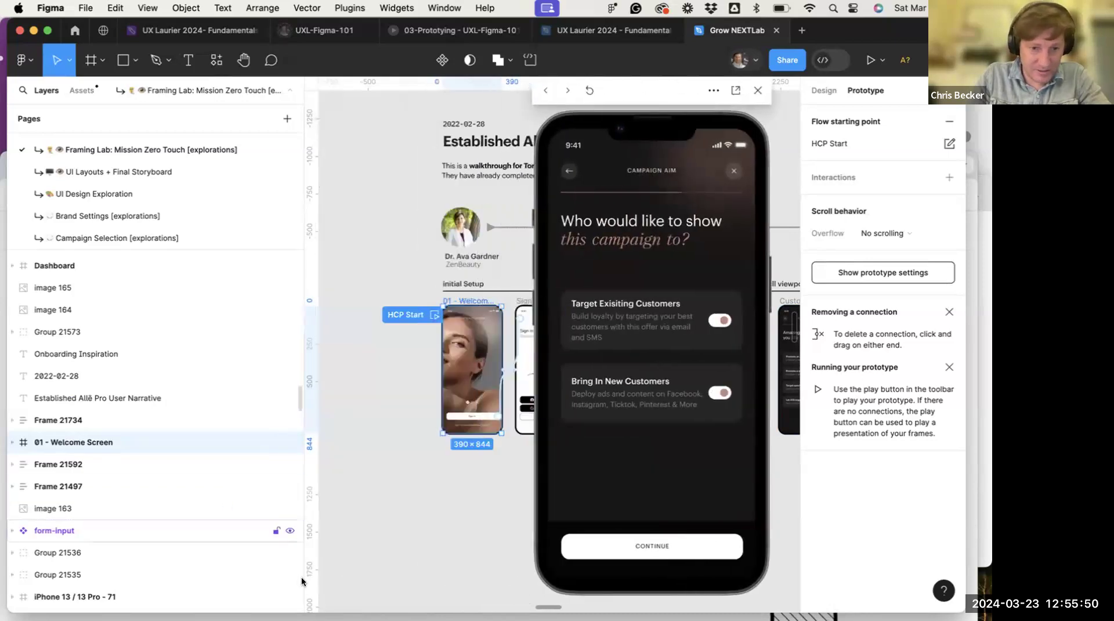
left_click(625, 547)
left_click(654, 376)
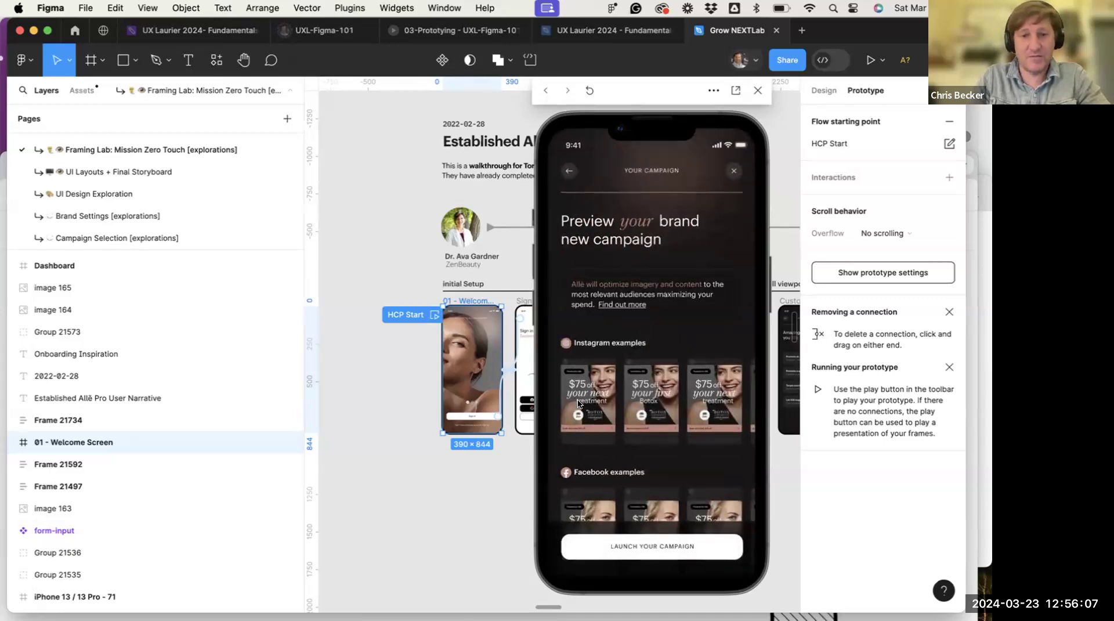
left_click(579, 404)
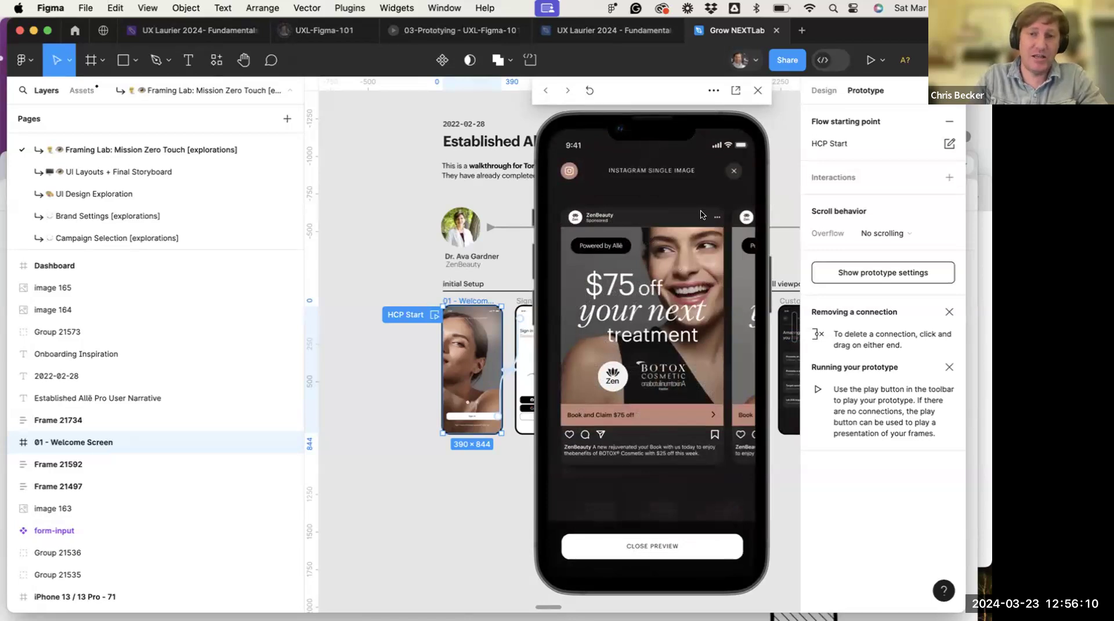
left_click(651, 549)
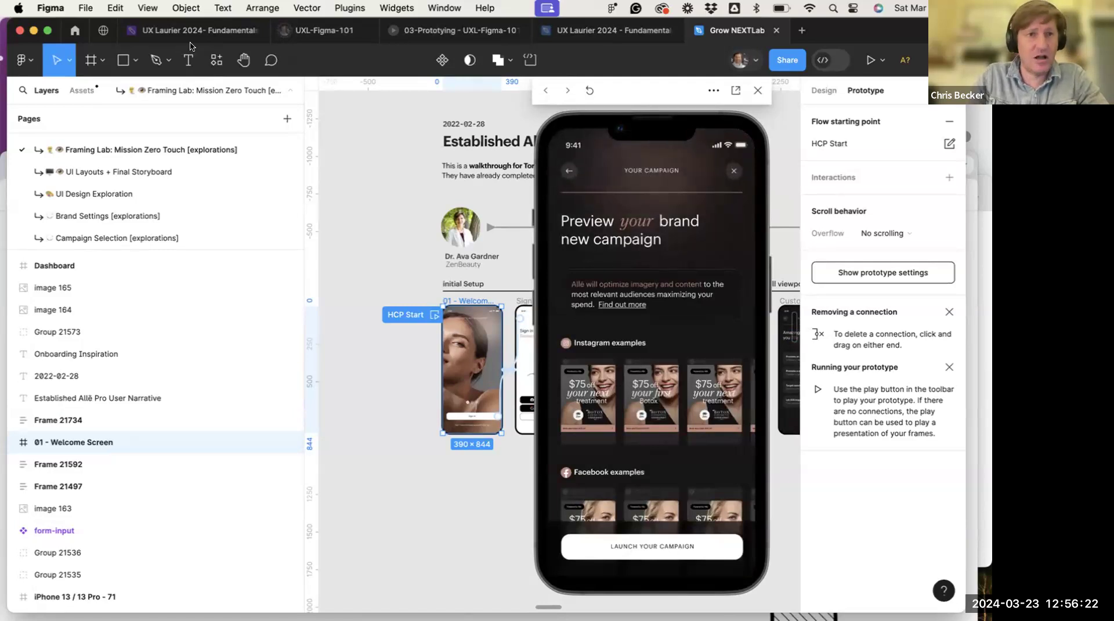
Switch to the 03-Prototying presentation of UXL-Figma-101 showing the UserLogin flow
mouse_move(198, 30)
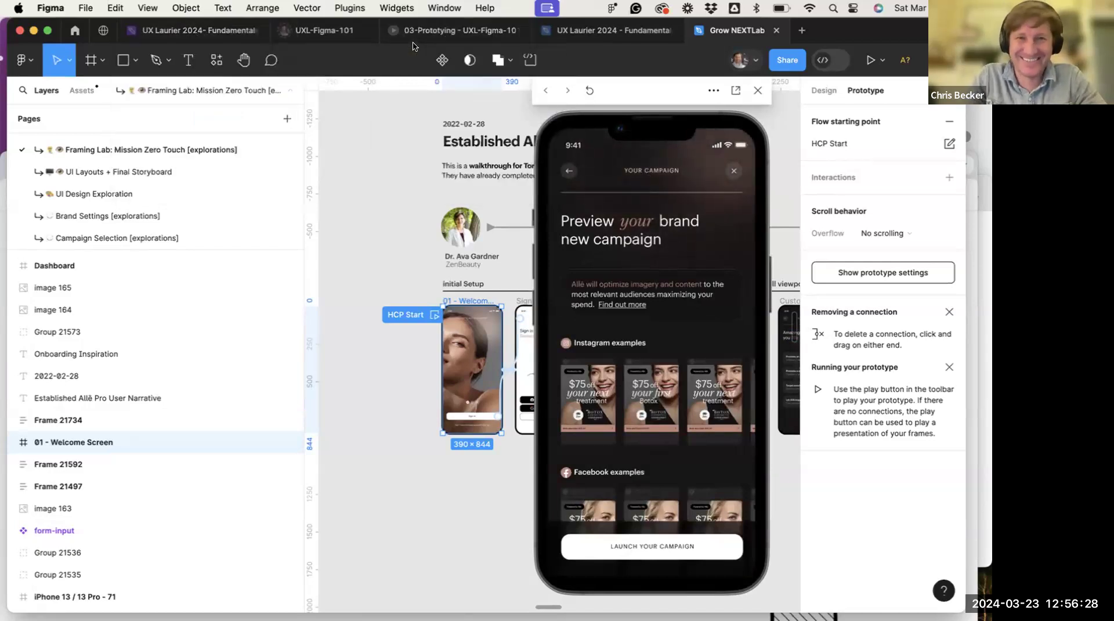
mouse_move(413, 35)
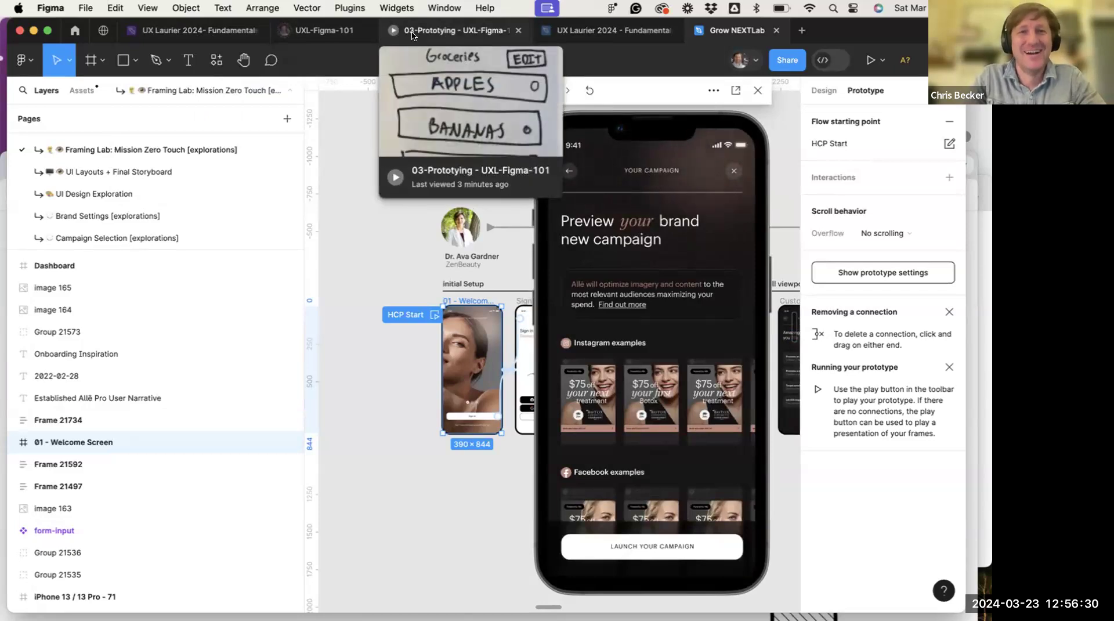
left_click(414, 35)
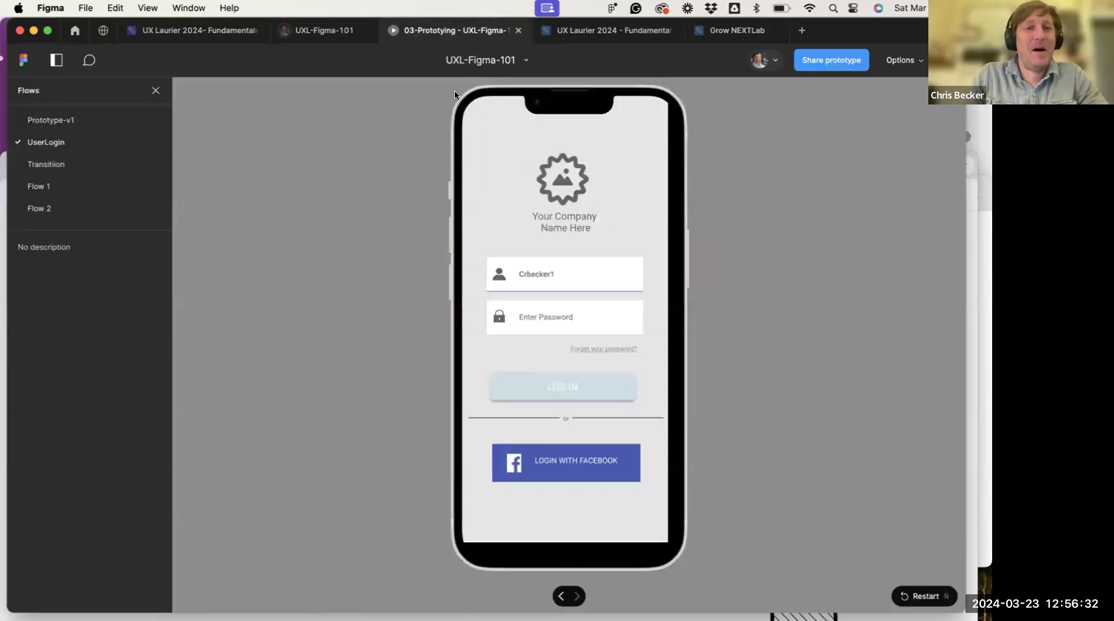
mouse_move(263, 38)
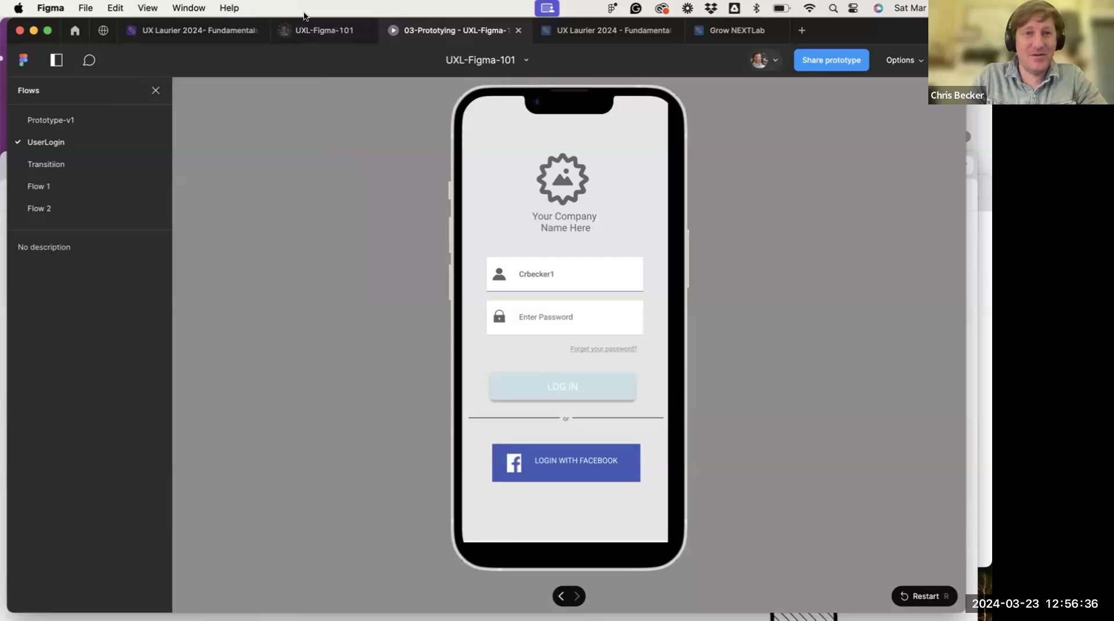
Switch to the UXL-Figma-101 file and look over the smart animate example frames on the 03-Prototying page
left_click(325, 30)
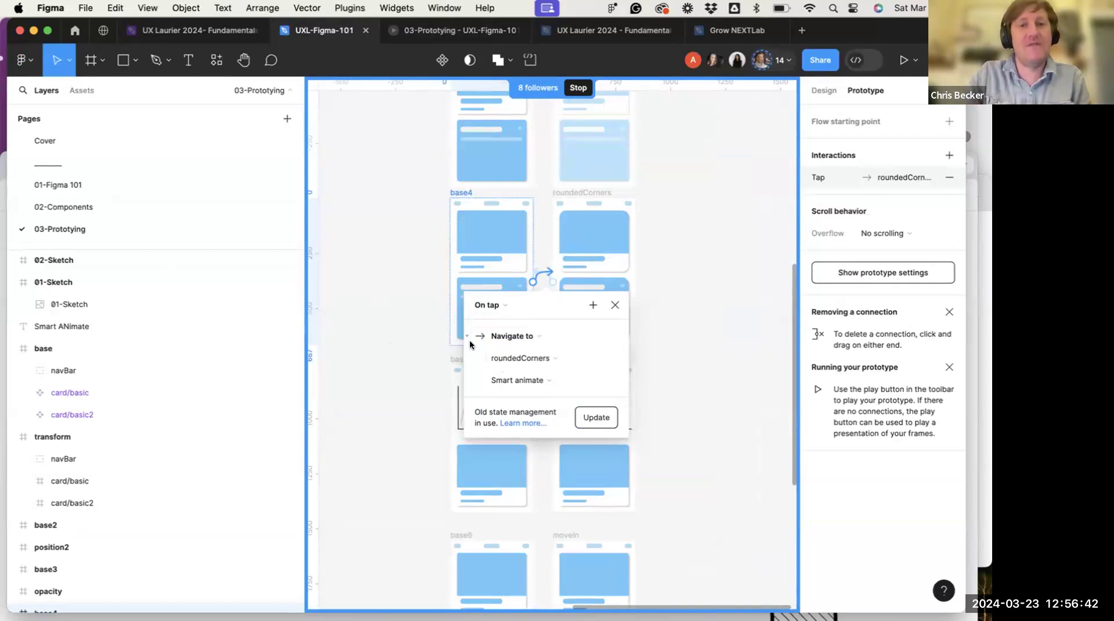
scroll(470, 344, "up", 10)
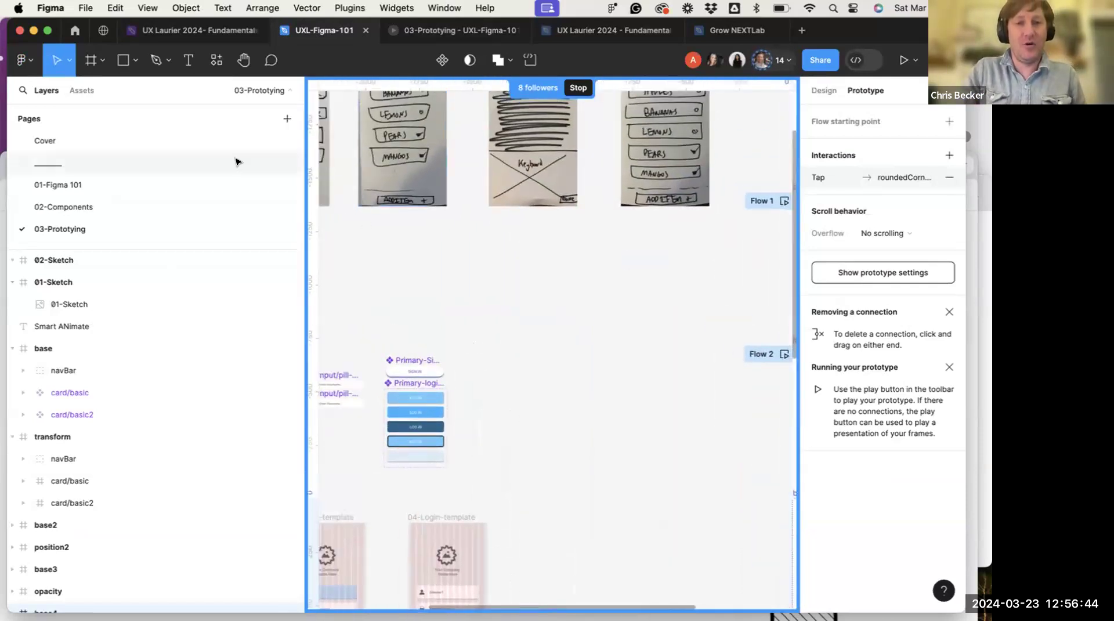
scroll(403, 318, "right", 8)
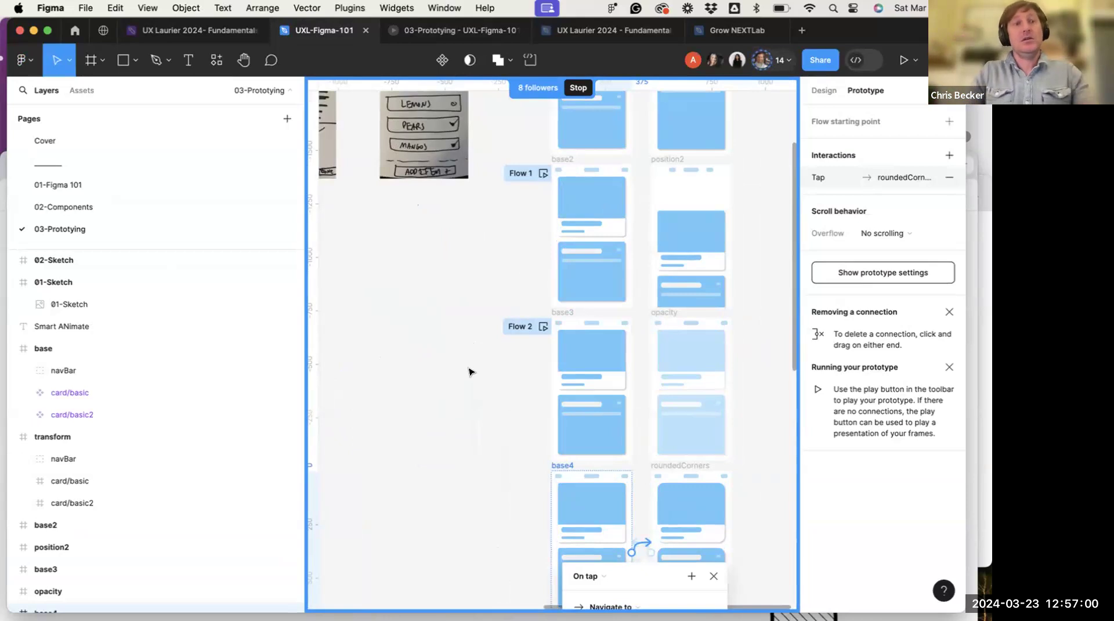
scroll(470, 386, "down", 2)
scroll(470, 386, "down", 3)
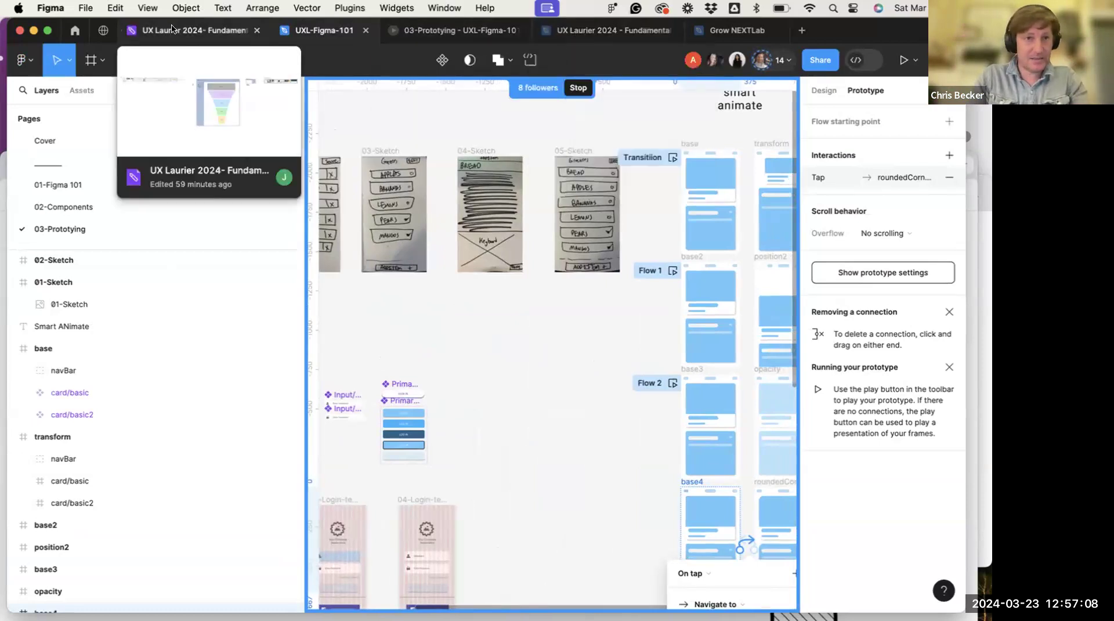
Switch to the UX Laurier 2024- Fundamentals Figma board and go to the Part 4: Discussion / Q&A section
left_click(192, 31)
scroll(454, 346, "down", 5)
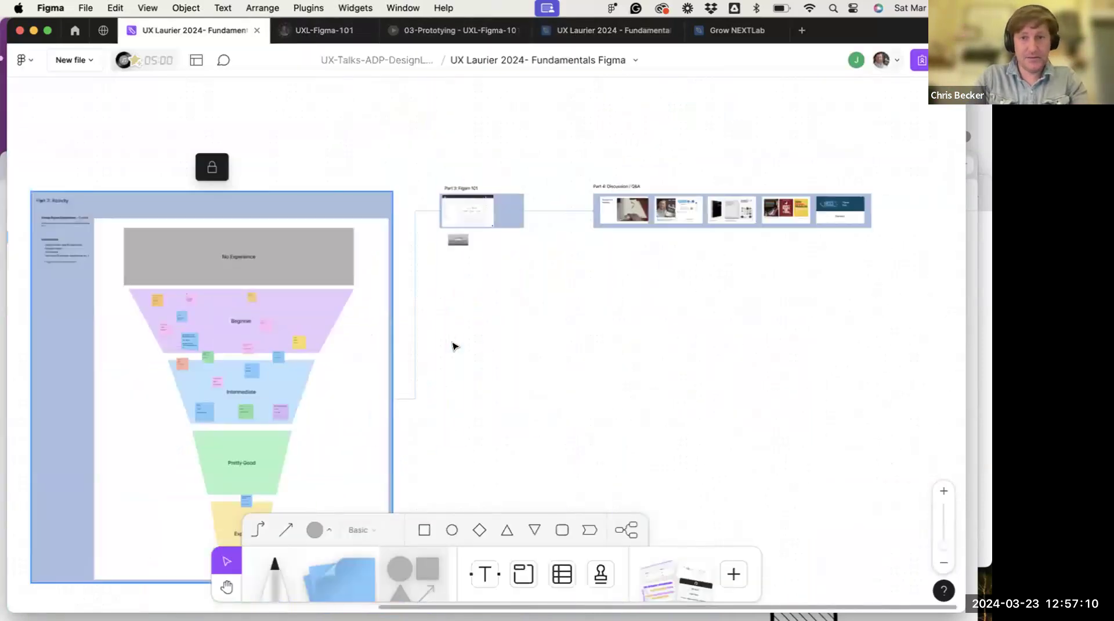
scroll(454, 347, "right", 3)
scroll(454, 347, "up", 7)
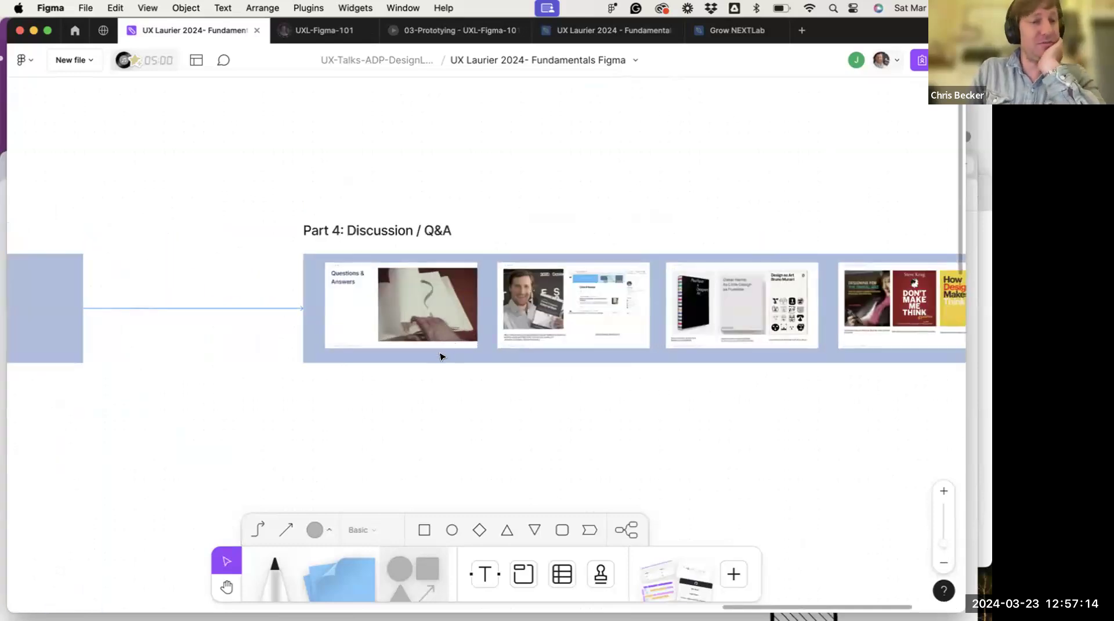
scroll(497, 352, "up", 5)
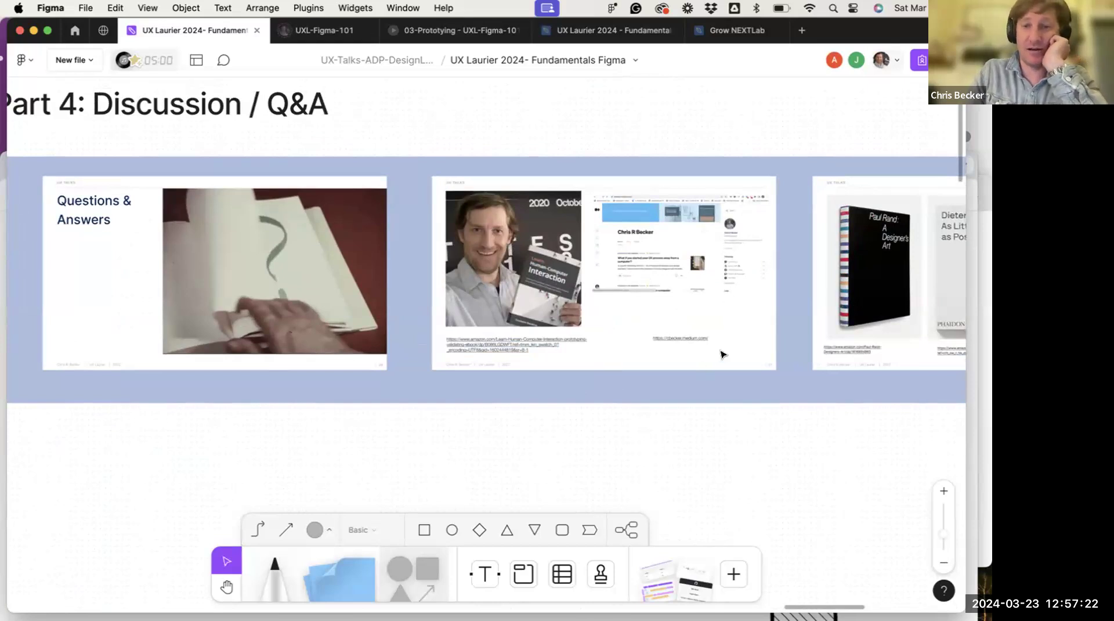
Look through the book recommendation slides in the Part 4 section and return to the Questions & Answers slide
scroll(718, 355, "right", 10)
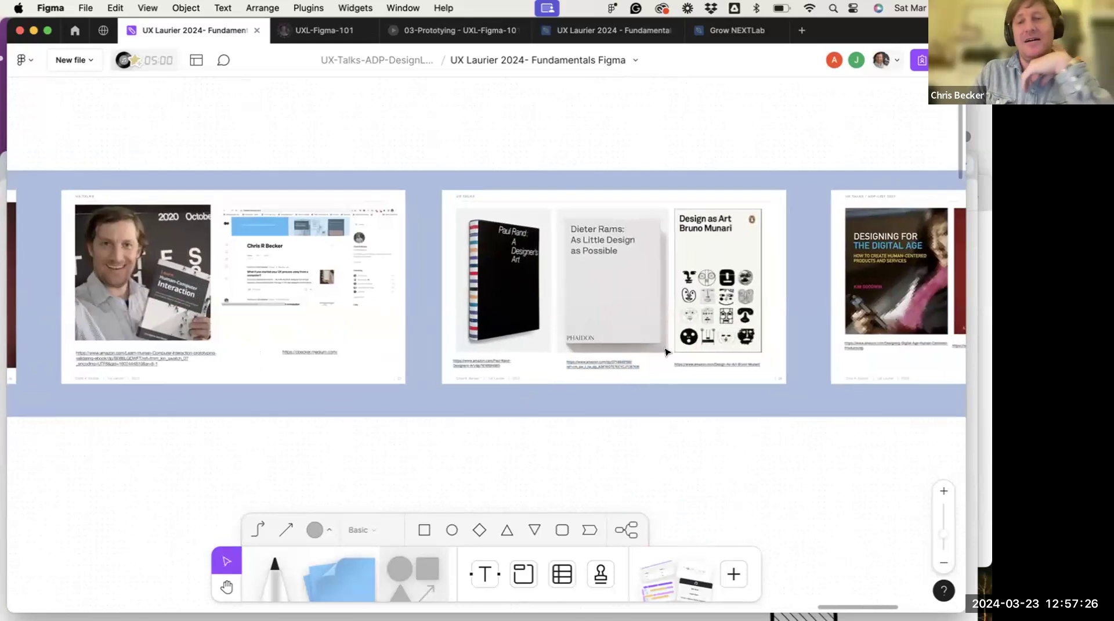
scroll(666, 350, "right", 8)
scroll(666, 350, "left", 6)
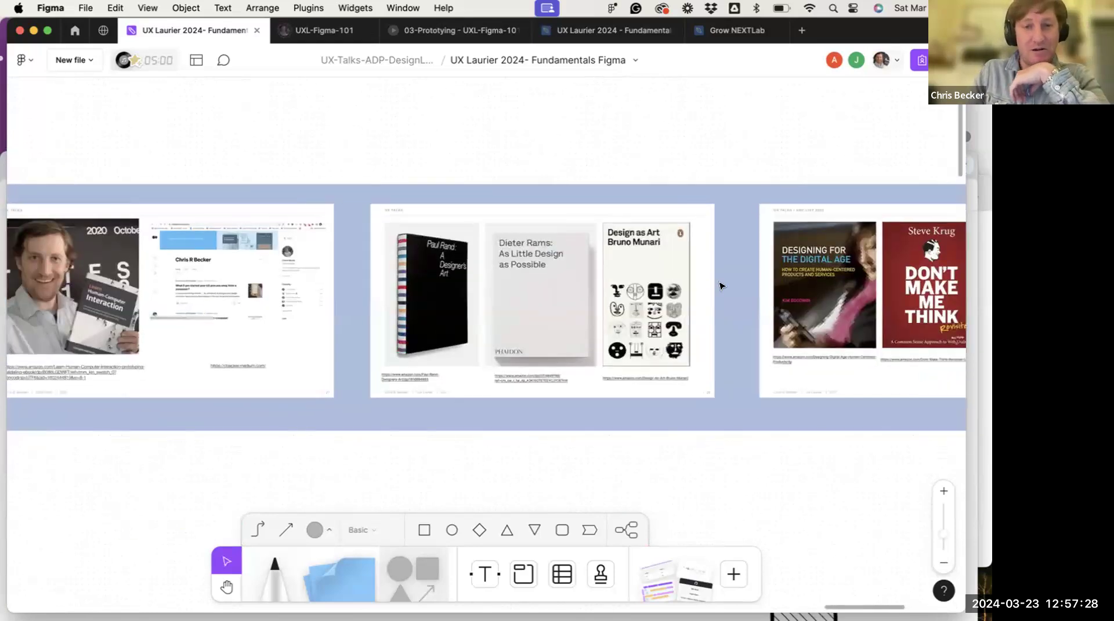
scroll(650, 336, "right", 10)
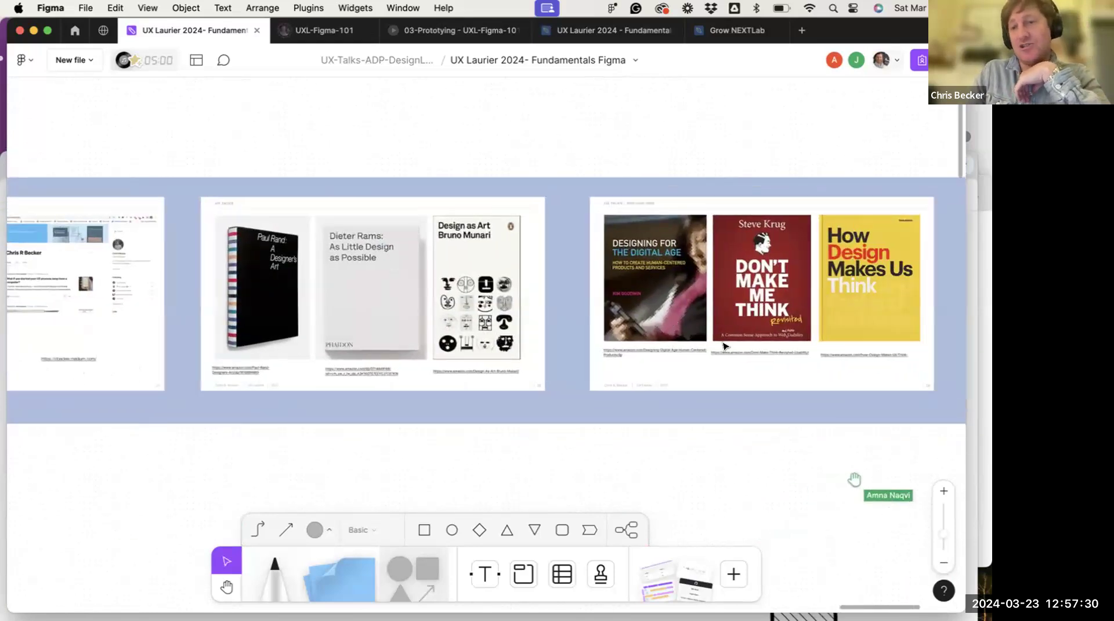
scroll(662, 363, "right", 3)
scroll(664, 363, "left", 10)
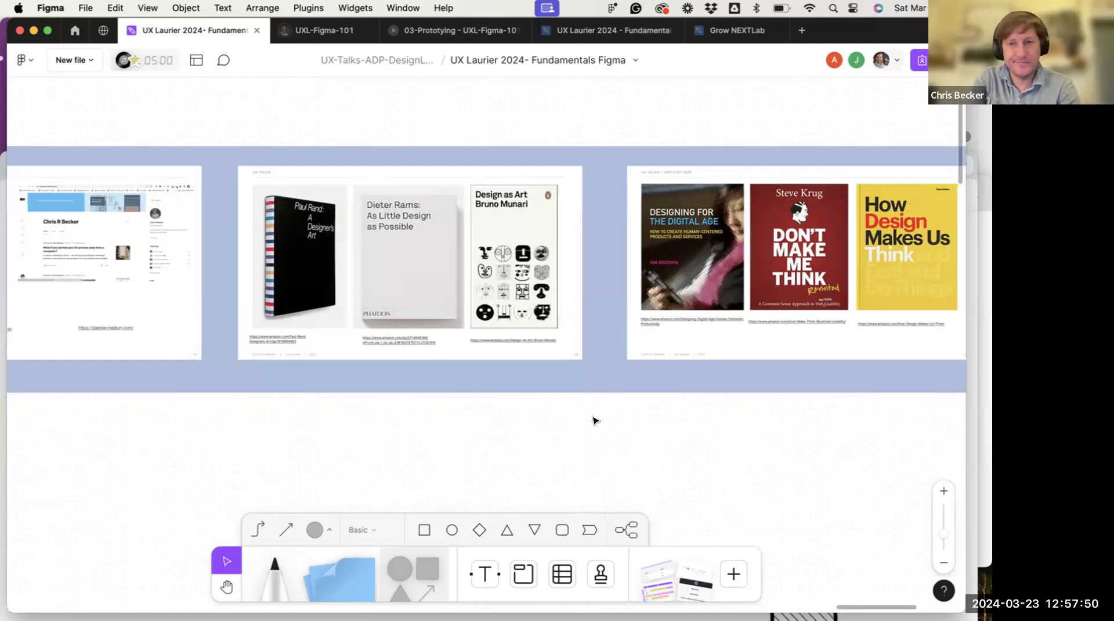
scroll(592, 421, "right", 8)
scroll(593, 421, "right", 4)
scroll(594, 422, "left", 20)
scroll(580, 422, "up", 3)
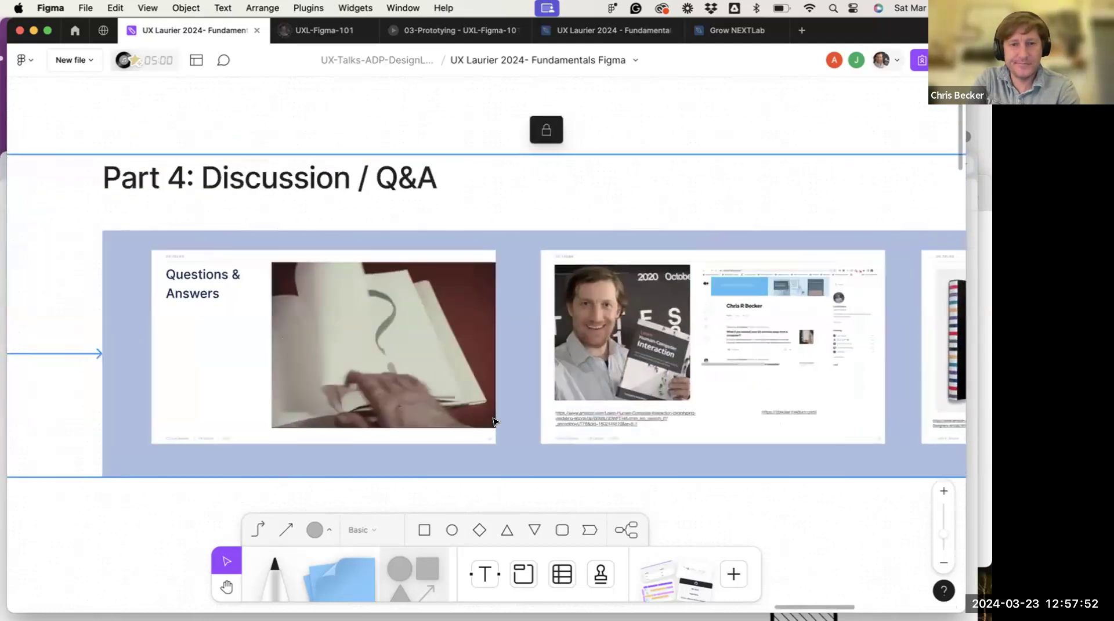
Go back to the Part 2: Activity section and view the sticky notes across the experience level funnel
scroll(493, 421, "down", 5)
scroll(495, 423, "down", 6)
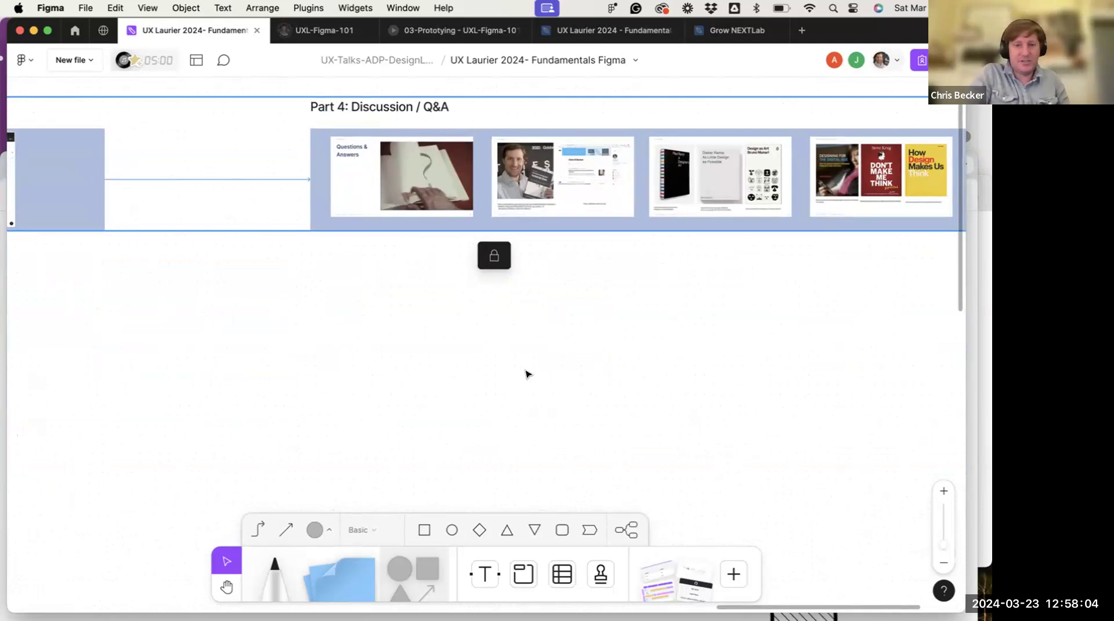
scroll(473, 319, "up", 10)
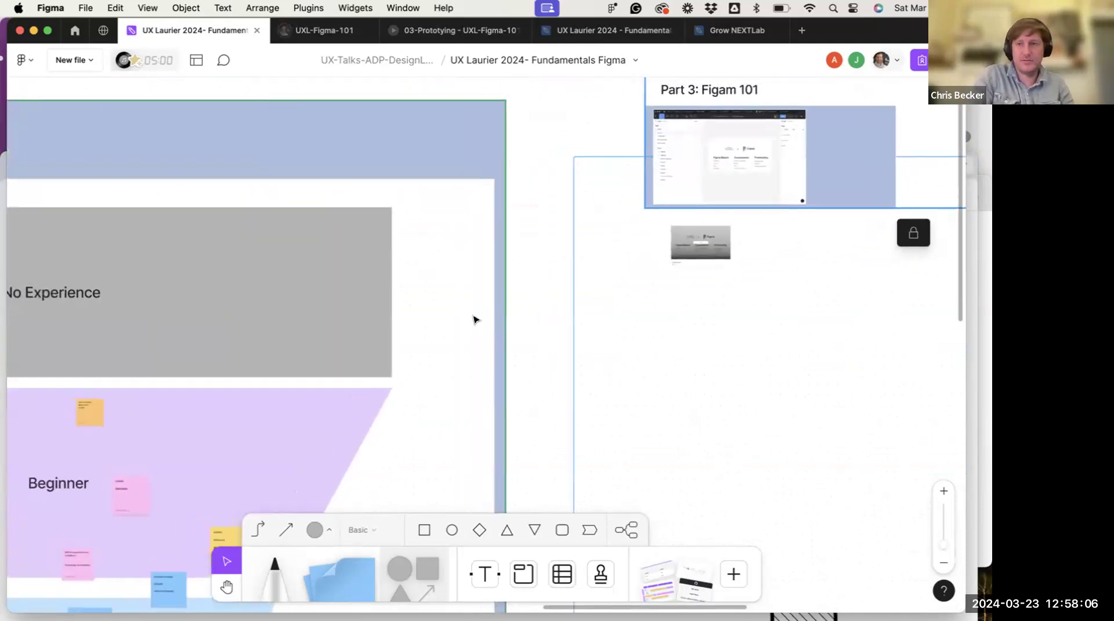
scroll(472, 319, "down", 5)
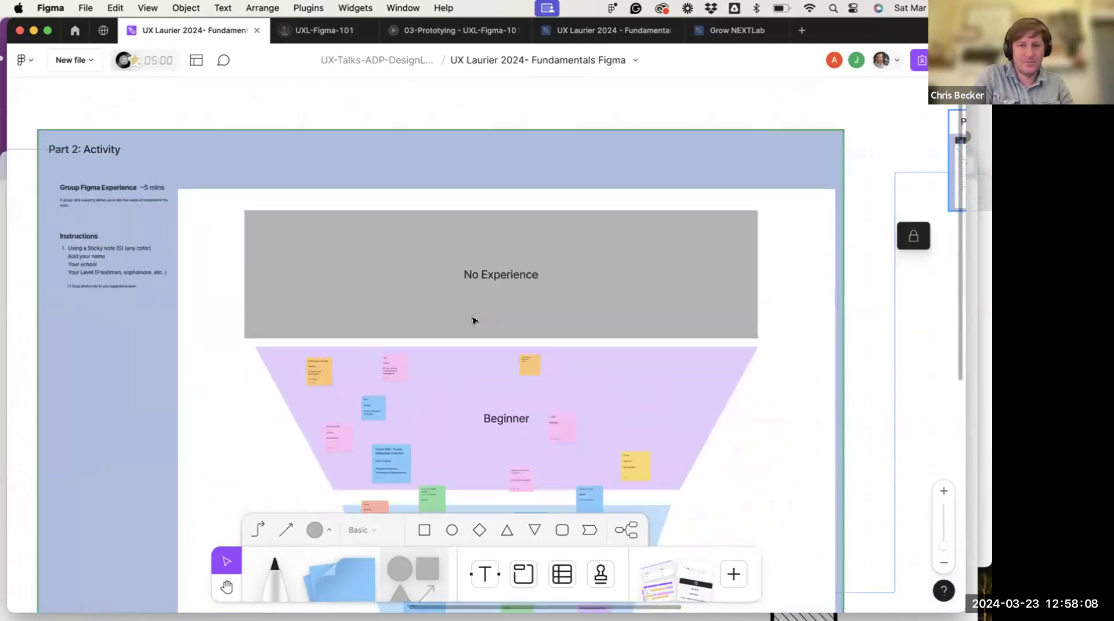
scroll(472, 319, "down", 5)
scroll(473, 320, "up", 1)
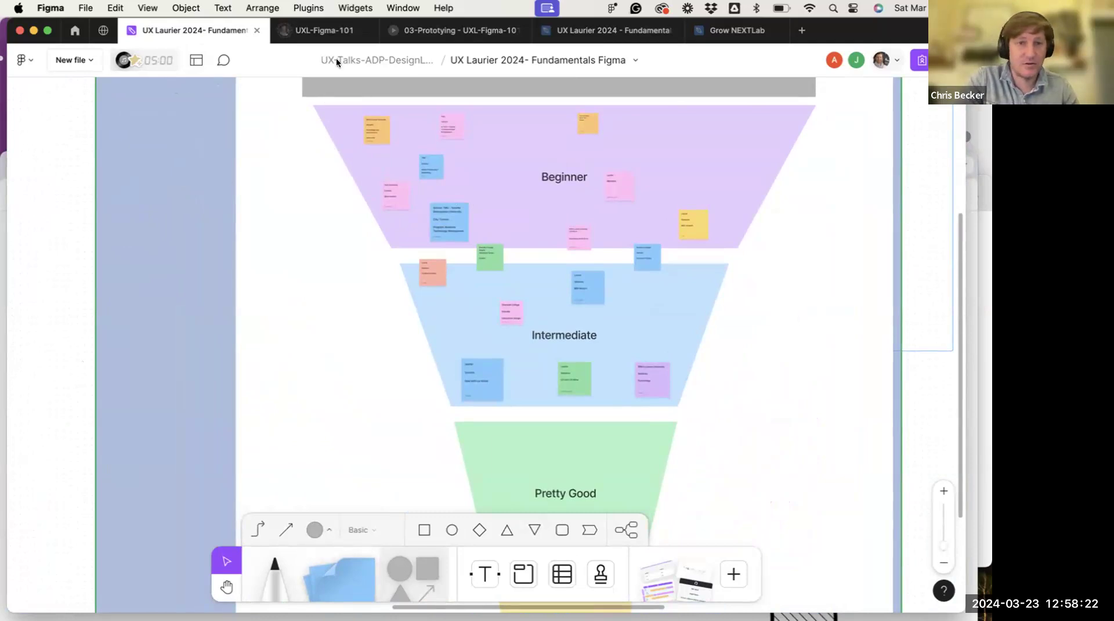
Return to the UXL-Figma-101 file, copy the share link for the base4 selection and close the sharing dialog
left_click(308, 32)
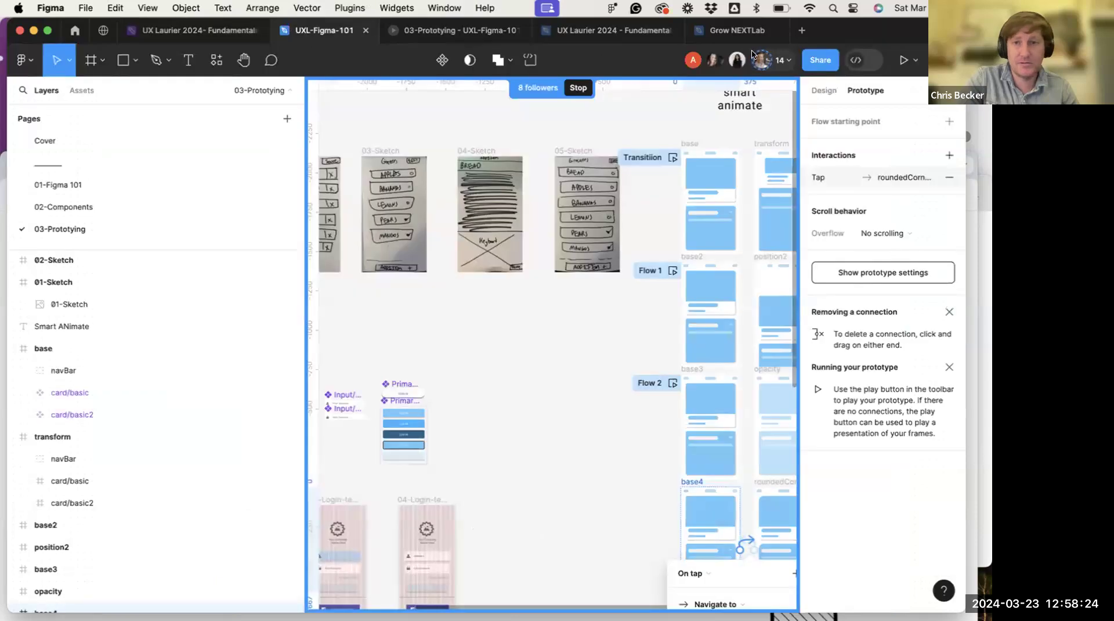
left_click(824, 59)
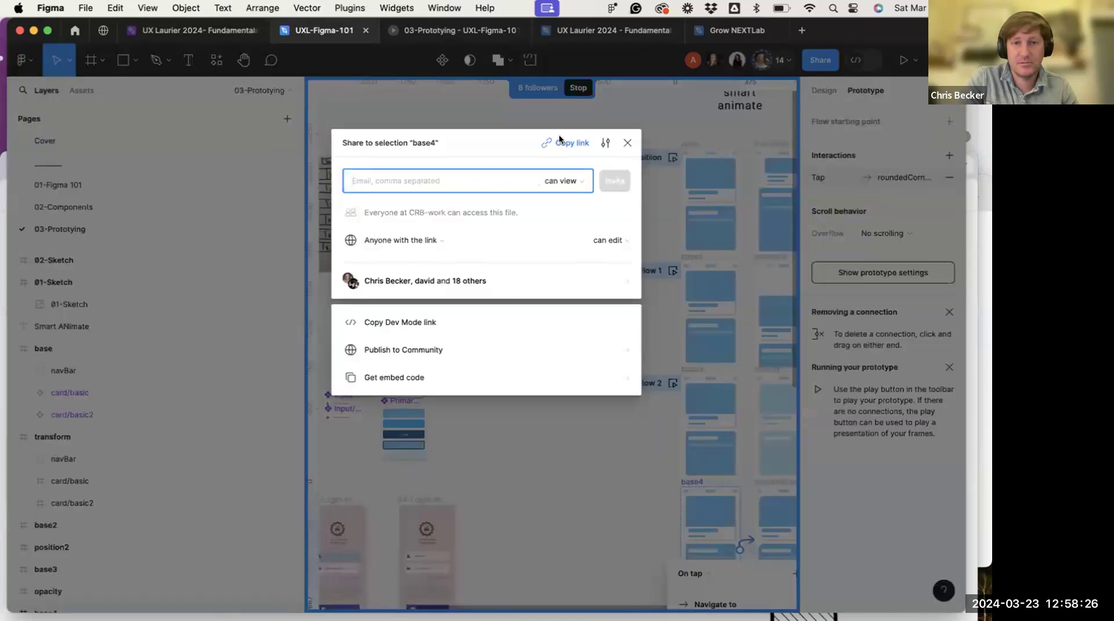
left_click(567, 143)
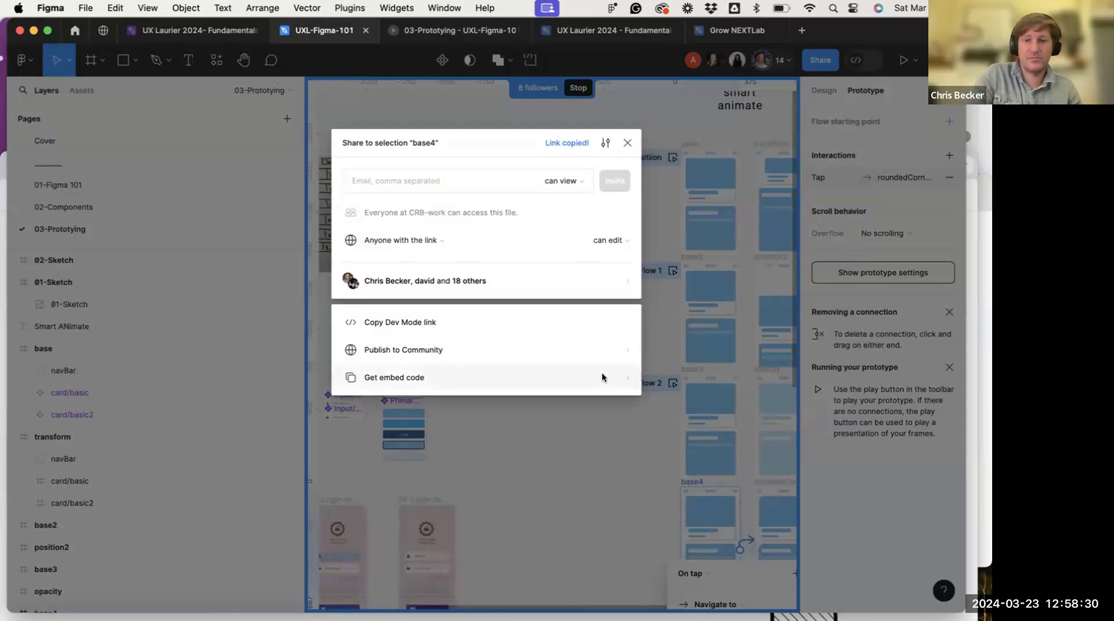
left_click(491, 114)
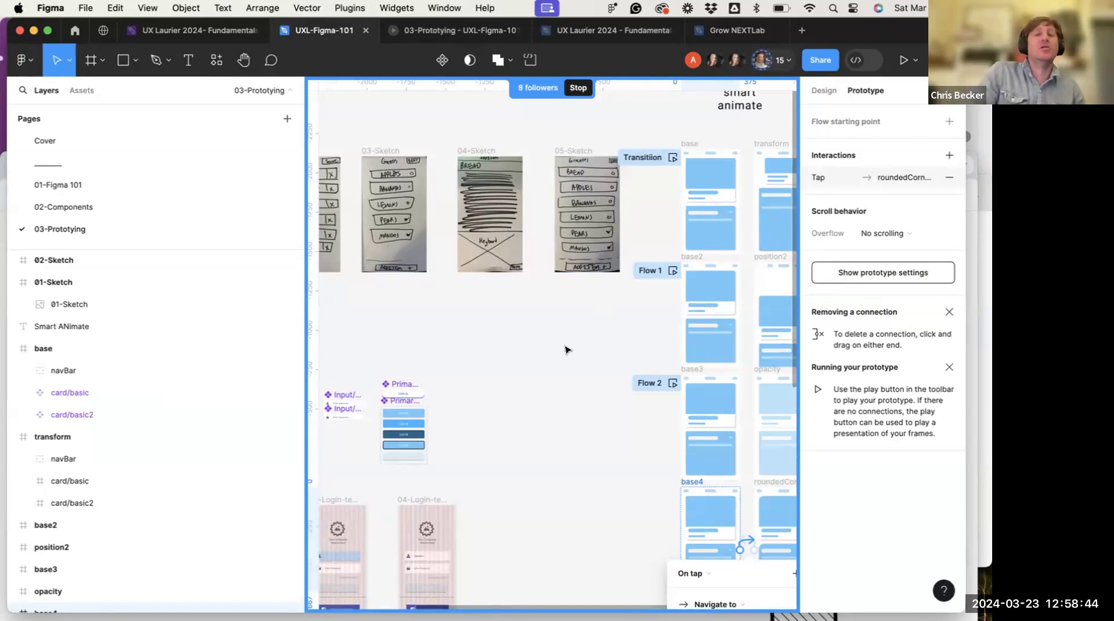
Examine the pairs of smart animate frames, including the connection from base4 to roundedCorners
scroll(517, 323, "left", 1)
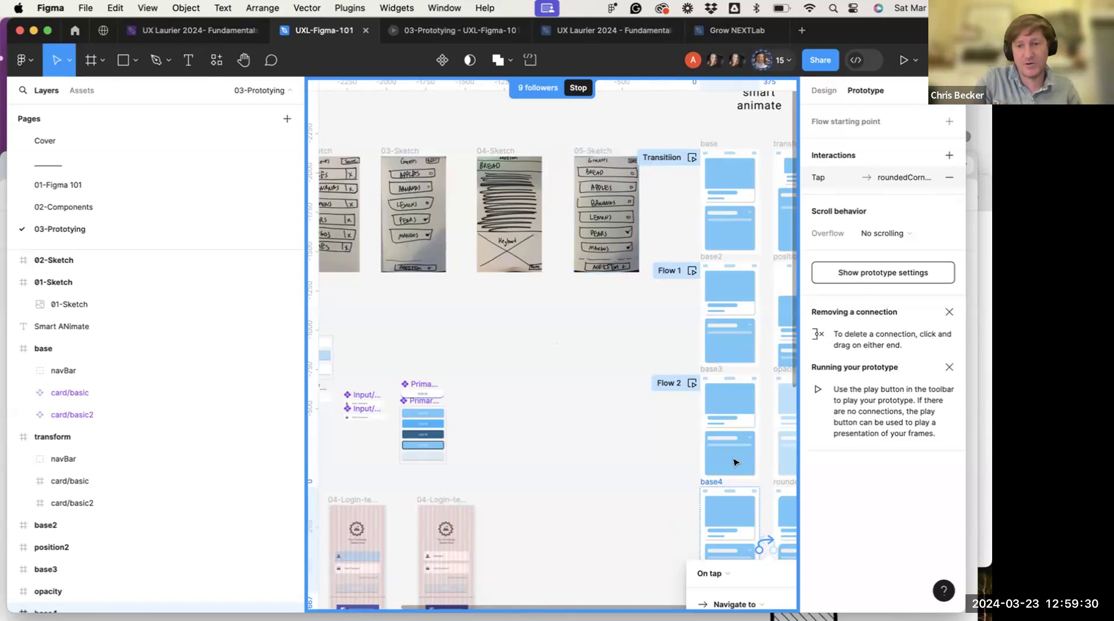
scroll(561, 486, "right", 2)
scroll(467, 489, "right", 4)
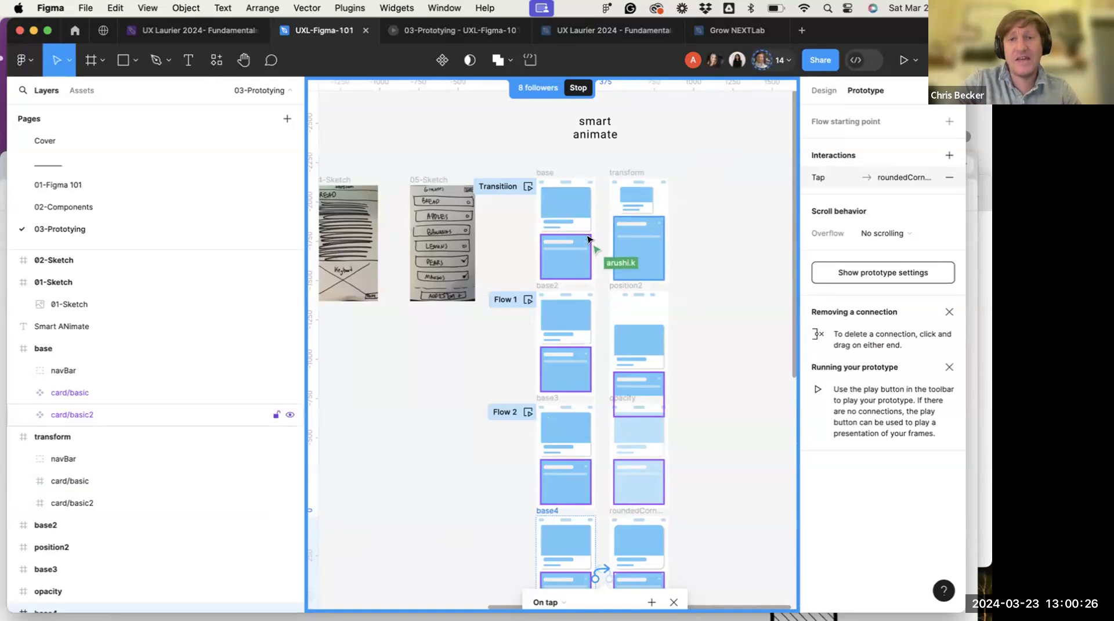
scroll(558, 302, "down", 5)
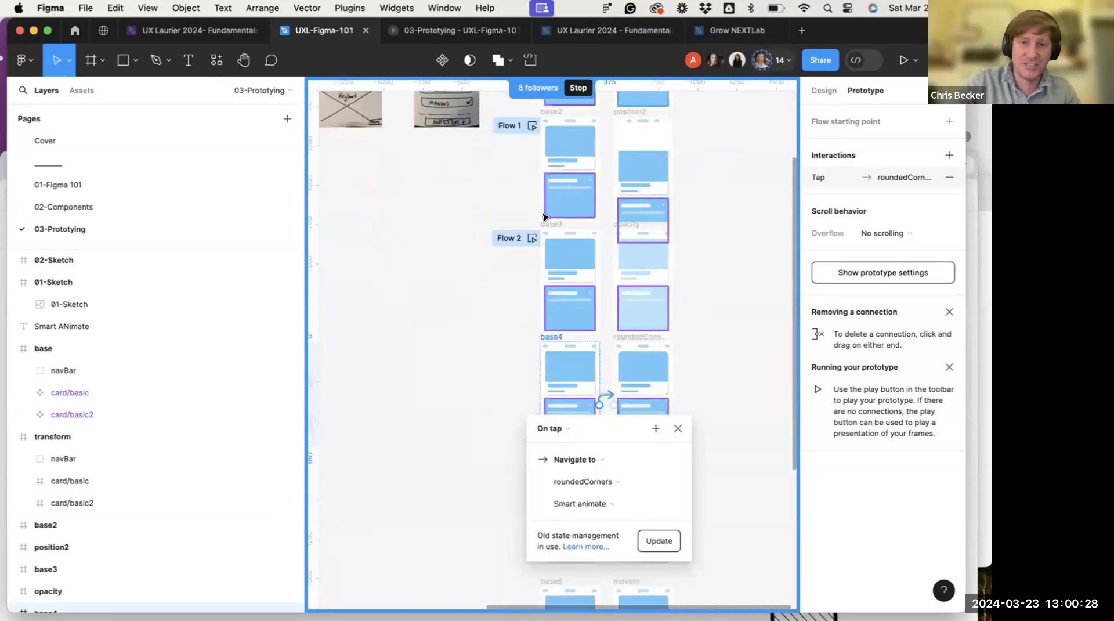
scroll(554, 249, "down", 4)
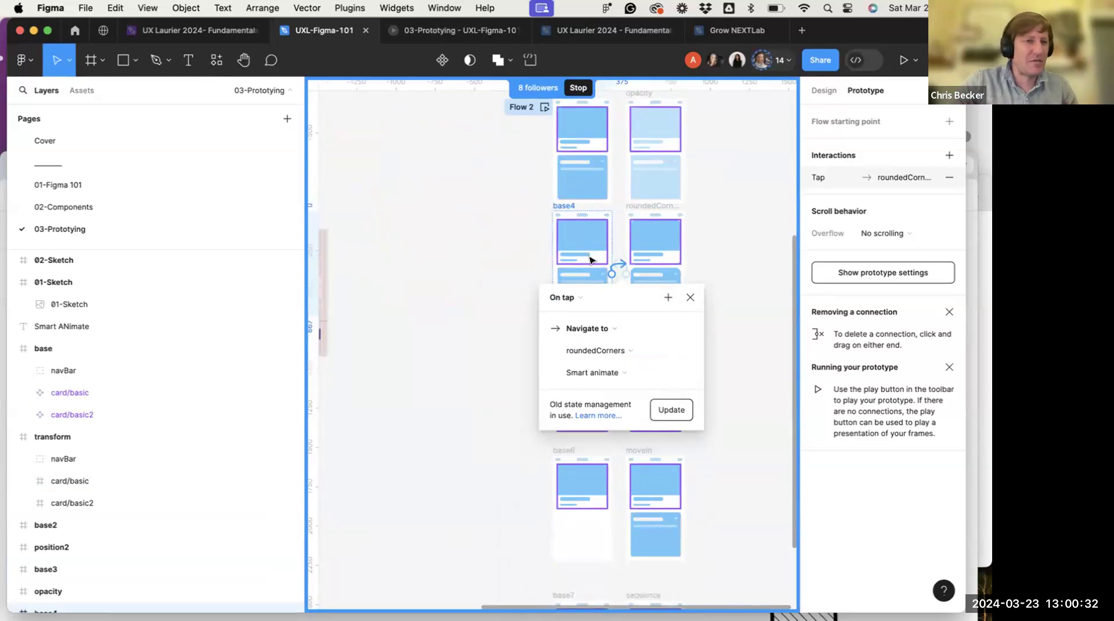
scroll(571, 261, "right", 2)
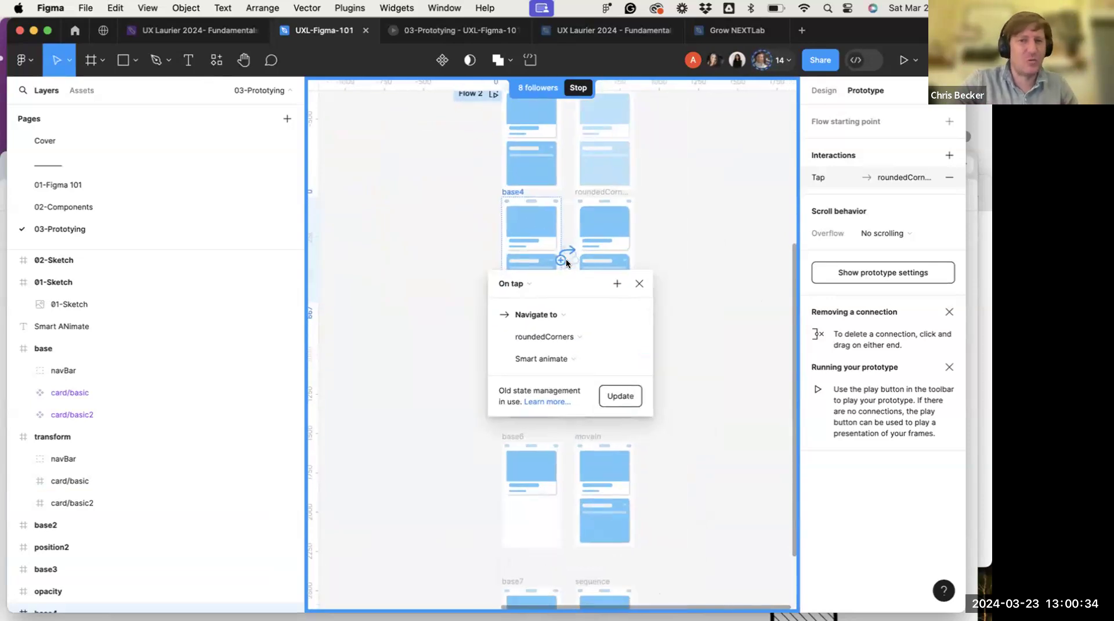
scroll(566, 262, "up", 3)
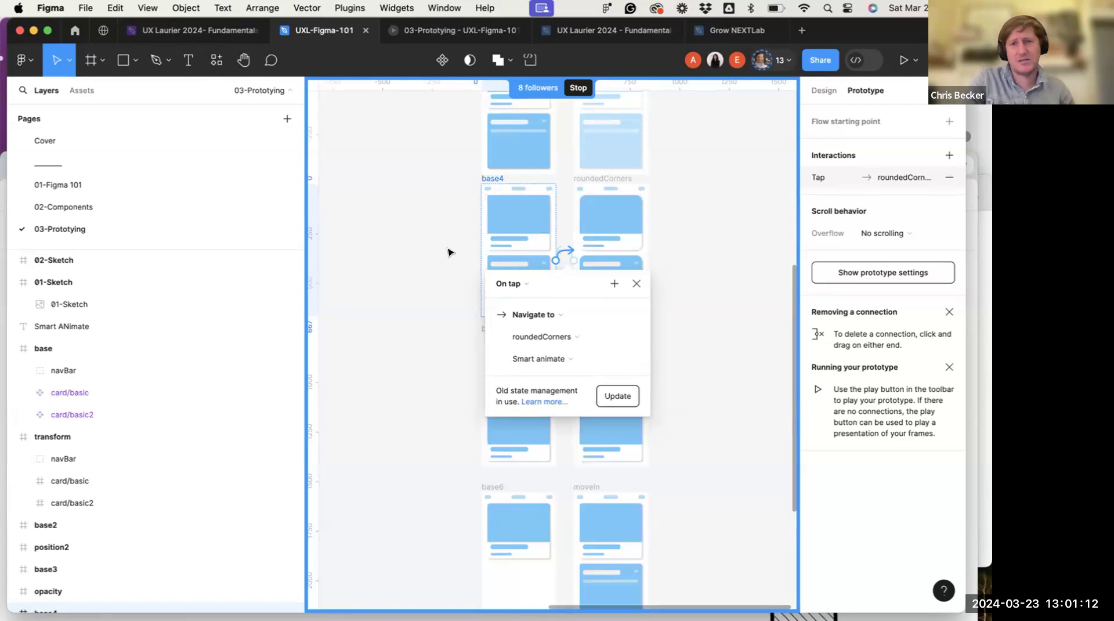
scroll(449, 250, "down", 3)
scroll(449, 251, "down", 2)
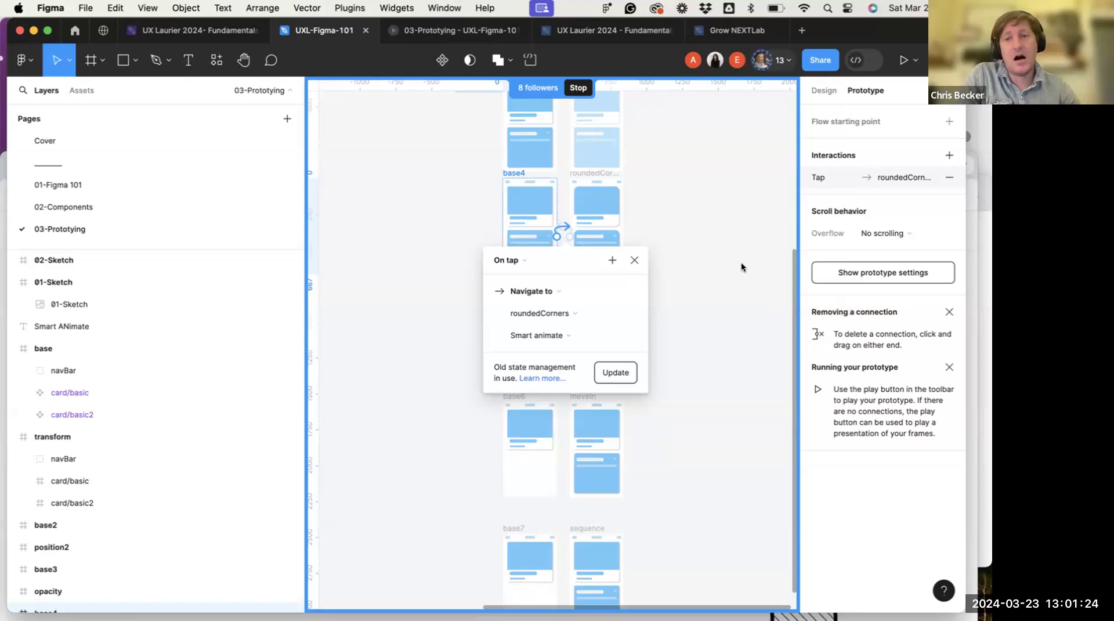
Switch to the Grow NEXTLab file, close the prototype preview and find the anim-blob component among the animation components
left_click(732, 30)
scroll(449, 265, "down", 4)
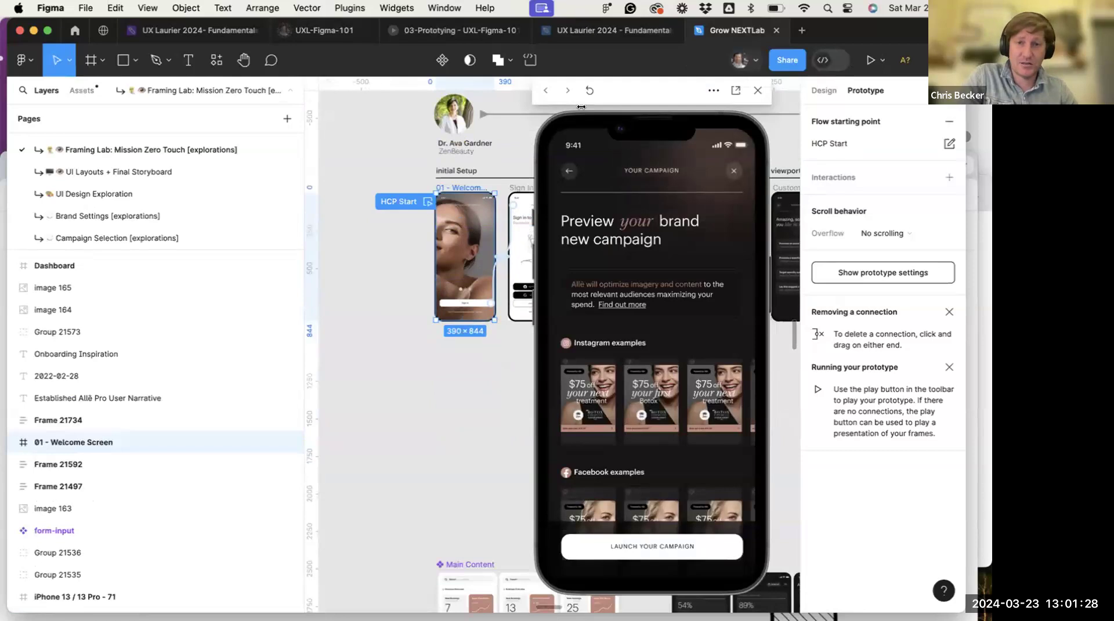
left_click_drag(701, 90, 715, 88)
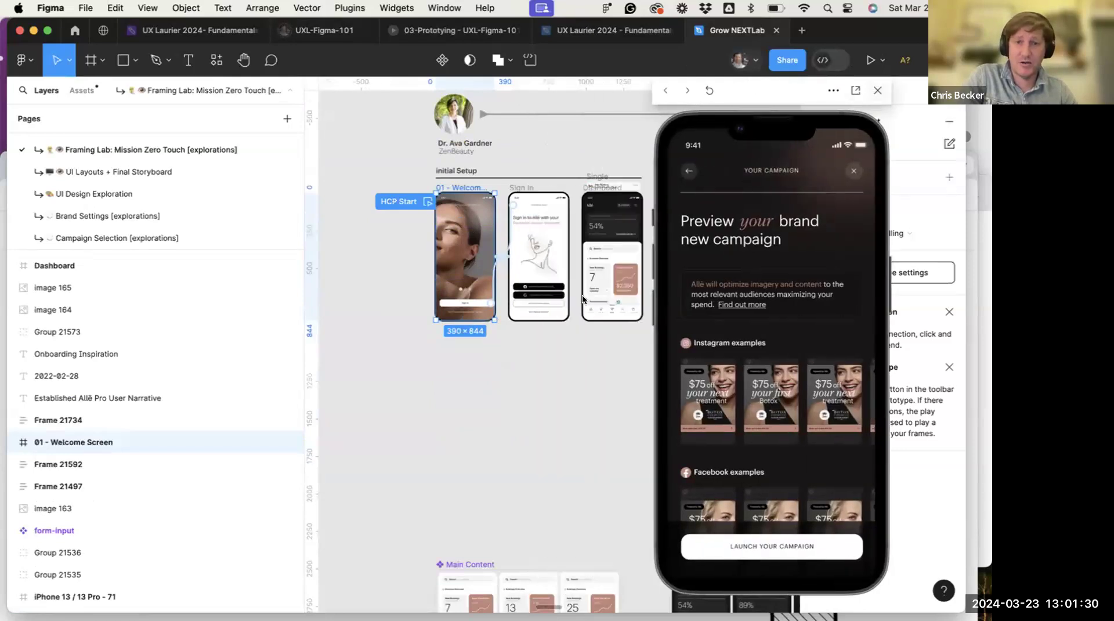
left_click(772, 90)
scroll(585, 300, "down", 8)
scroll(585, 301, "down", 10)
scroll(585, 300, "right", 5)
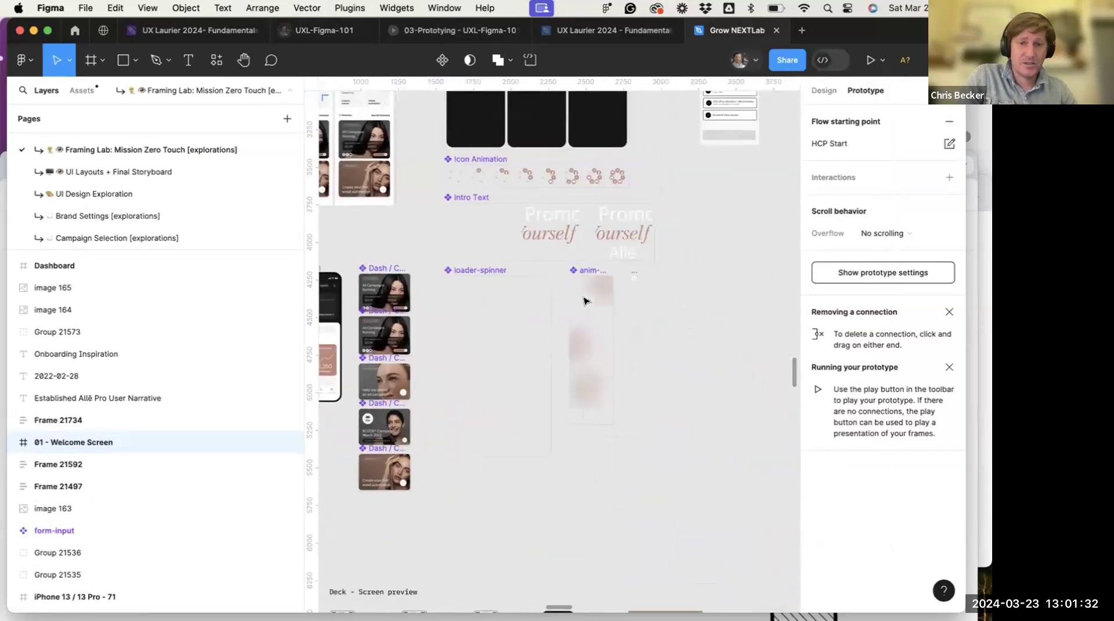
Inspect the delay interactions on the Default and Variant2 variants of the anim-blob component
left_click(557, 259)
scroll(557, 259, "up", 3)
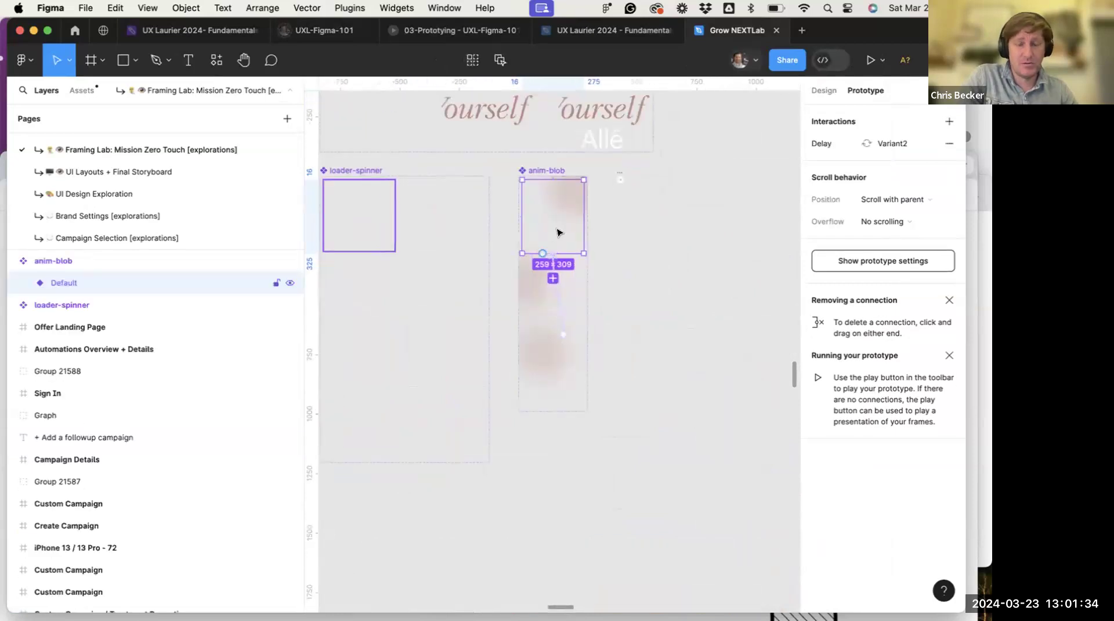
scroll(558, 243, "up", 4)
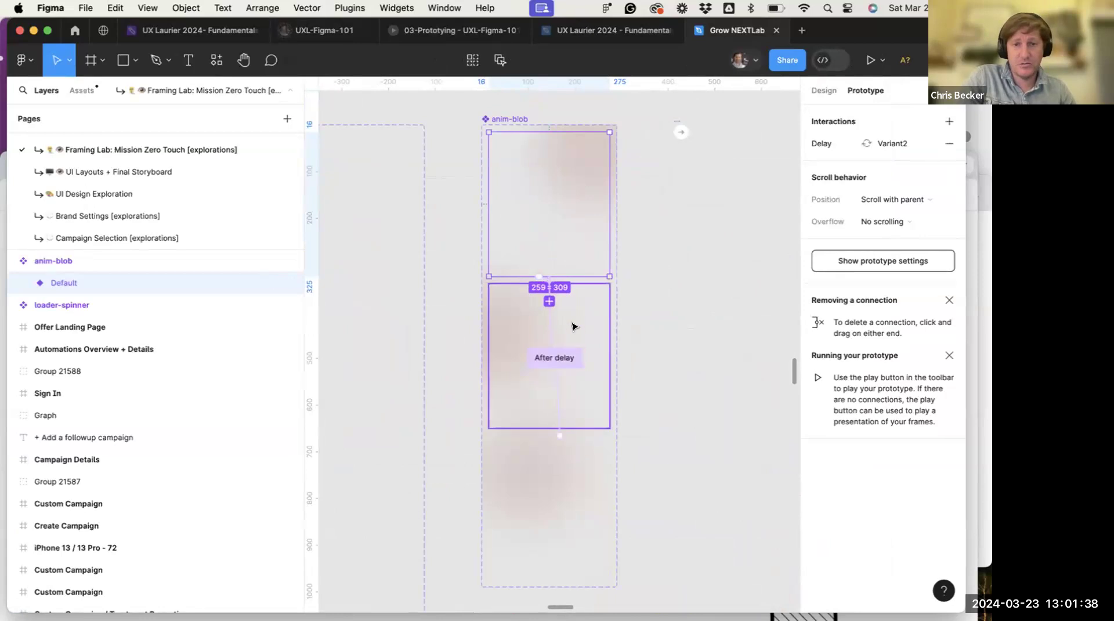
left_click(580, 298)
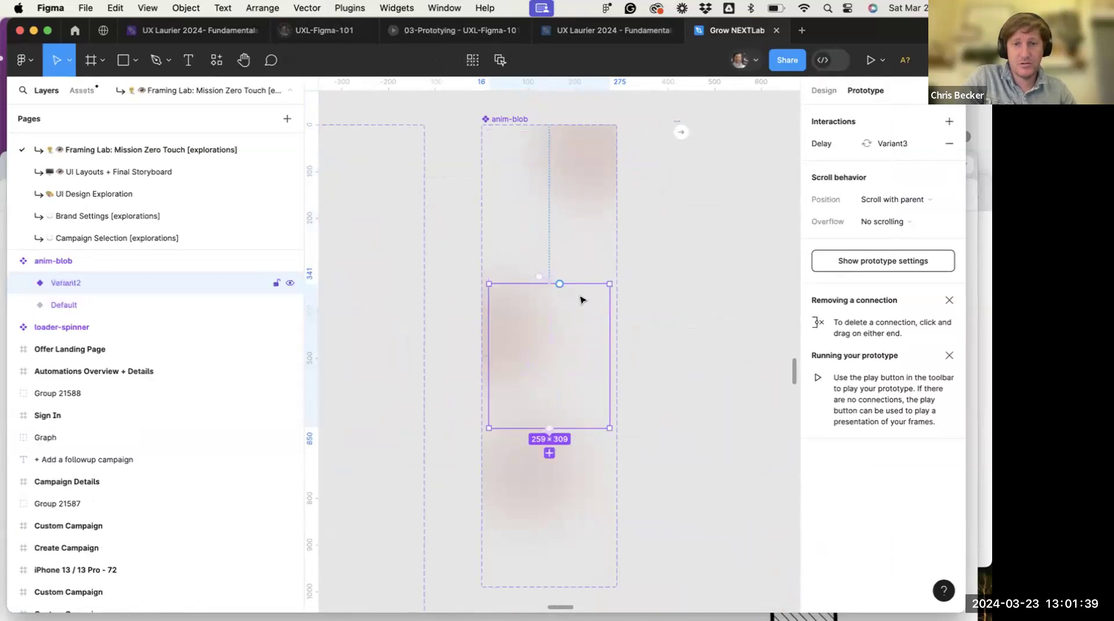
left_click(586, 212)
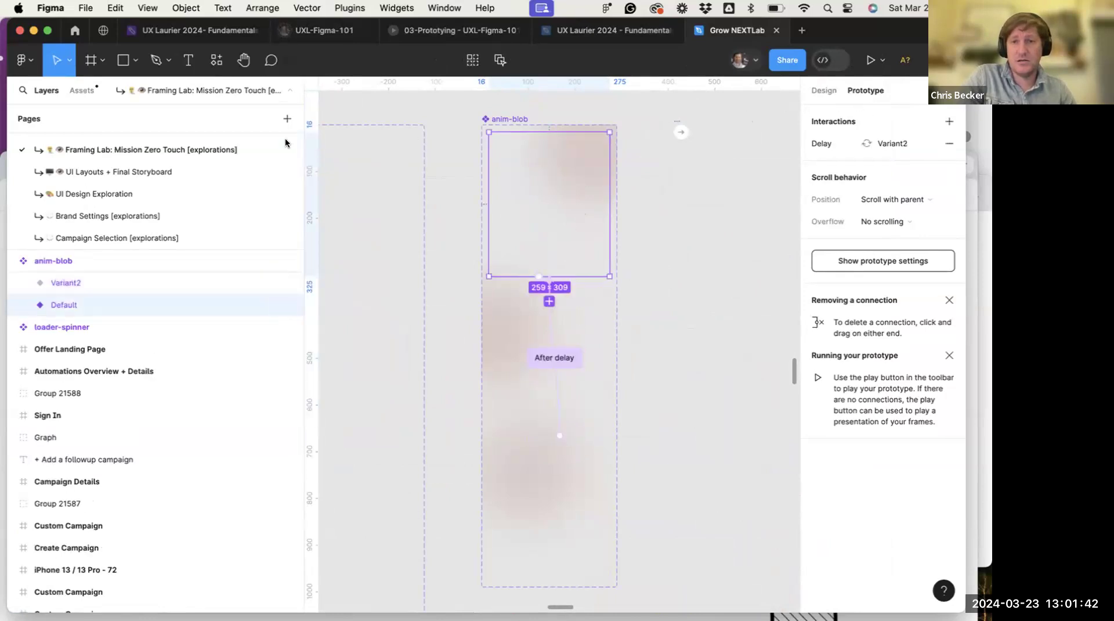
left_click(569, 322)
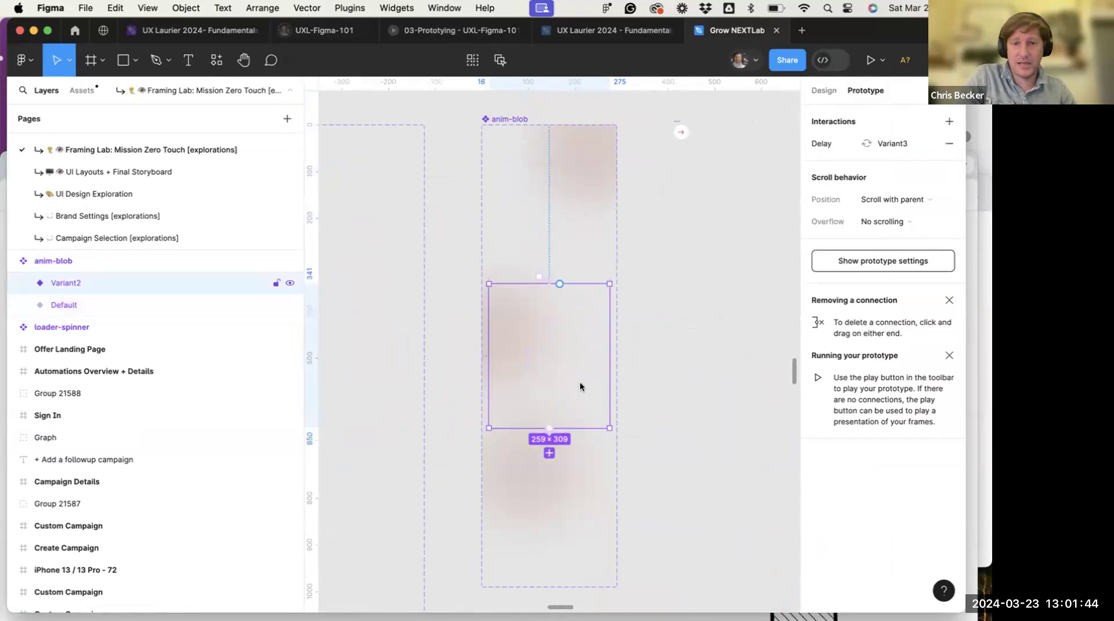
Compare the delay interactions of Variant3, Default and Variant2 in the anim-blob component by selecting each variant
left_click(549, 453)
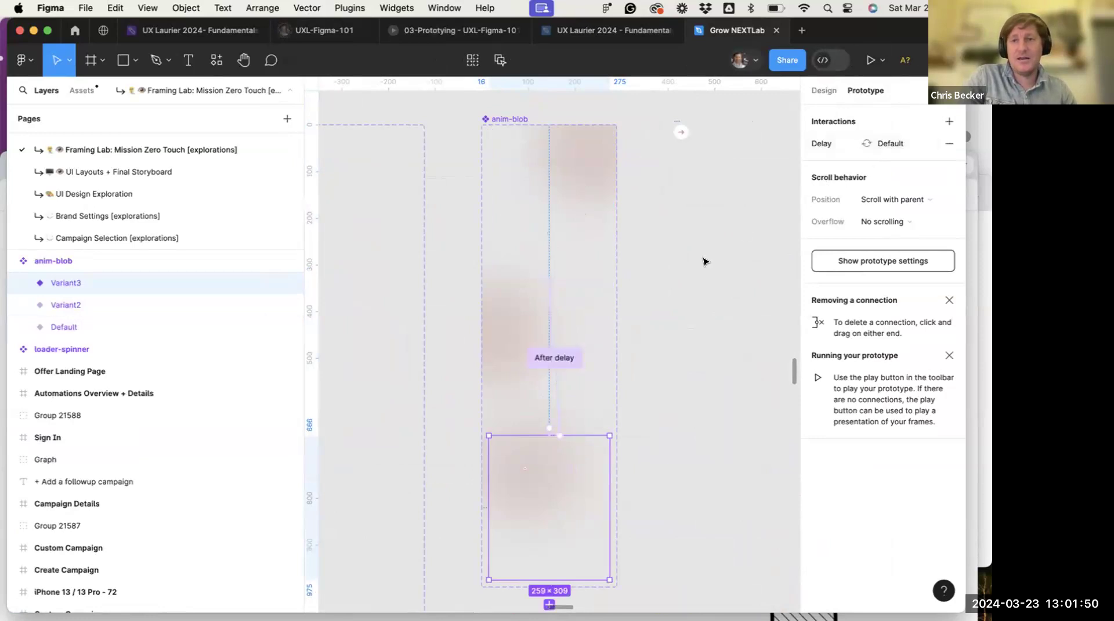
scroll(743, 299, "left", 3)
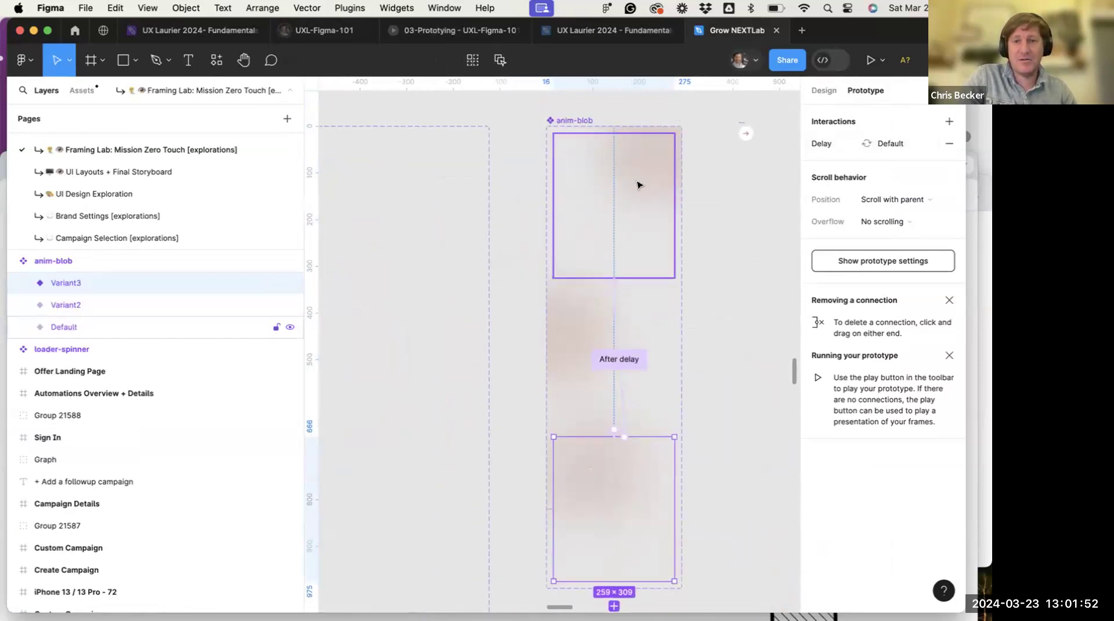
left_click(636, 183)
left_click(596, 341)
left_click(597, 485)
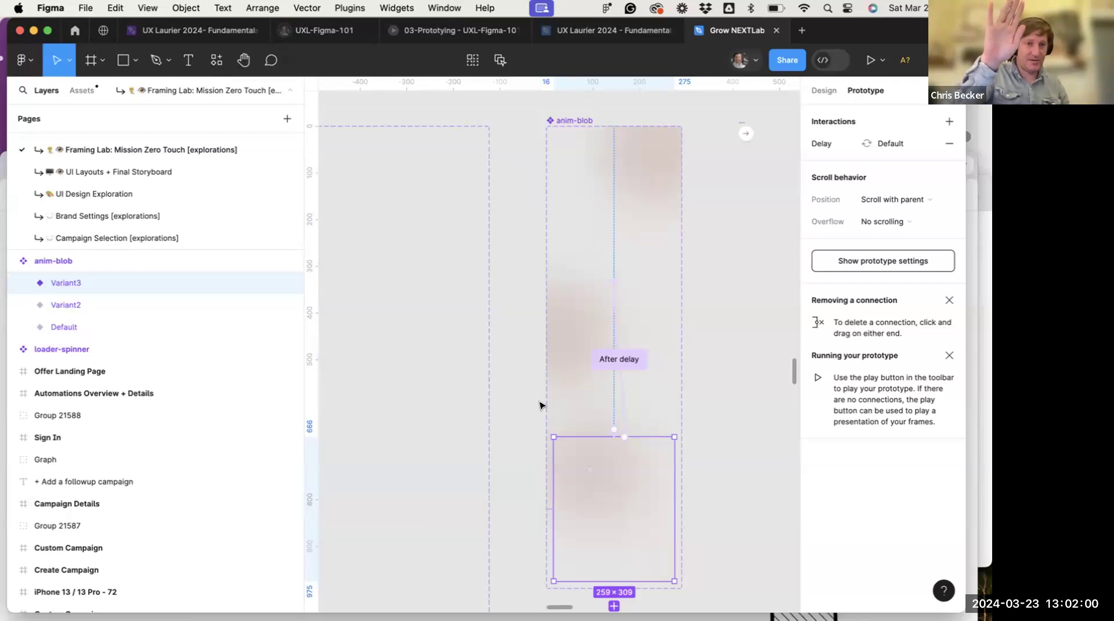
Inspect the after-delay smart animate settings of Variant3 in anim-blob, then close the interaction details
left_click(617, 253)
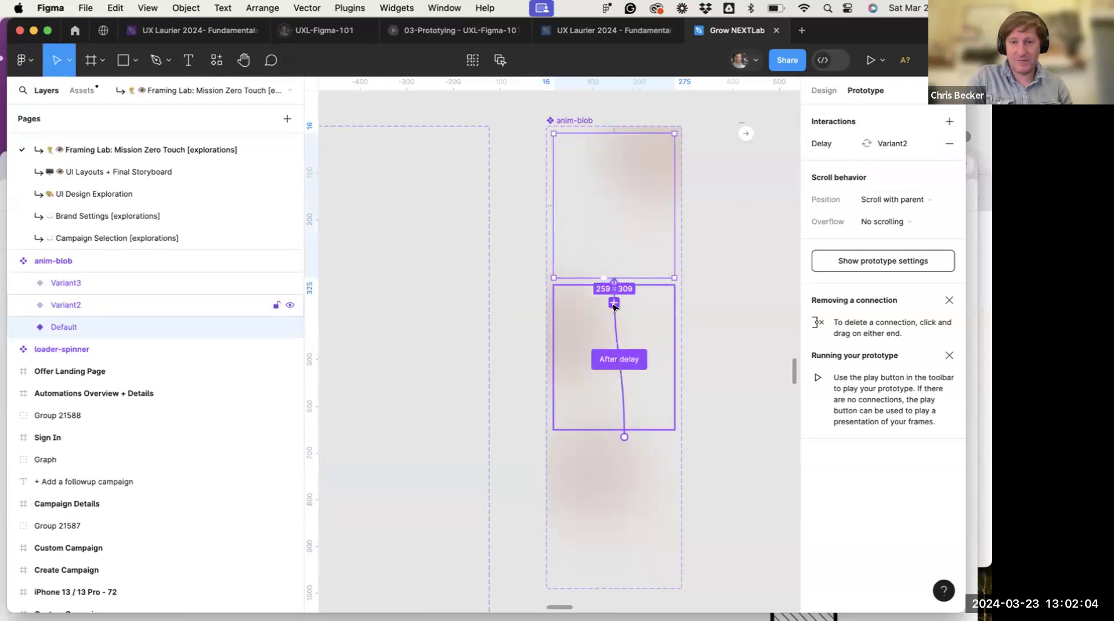
left_click_drag(614, 304, 613, 303)
scroll(615, 482, "down", 2)
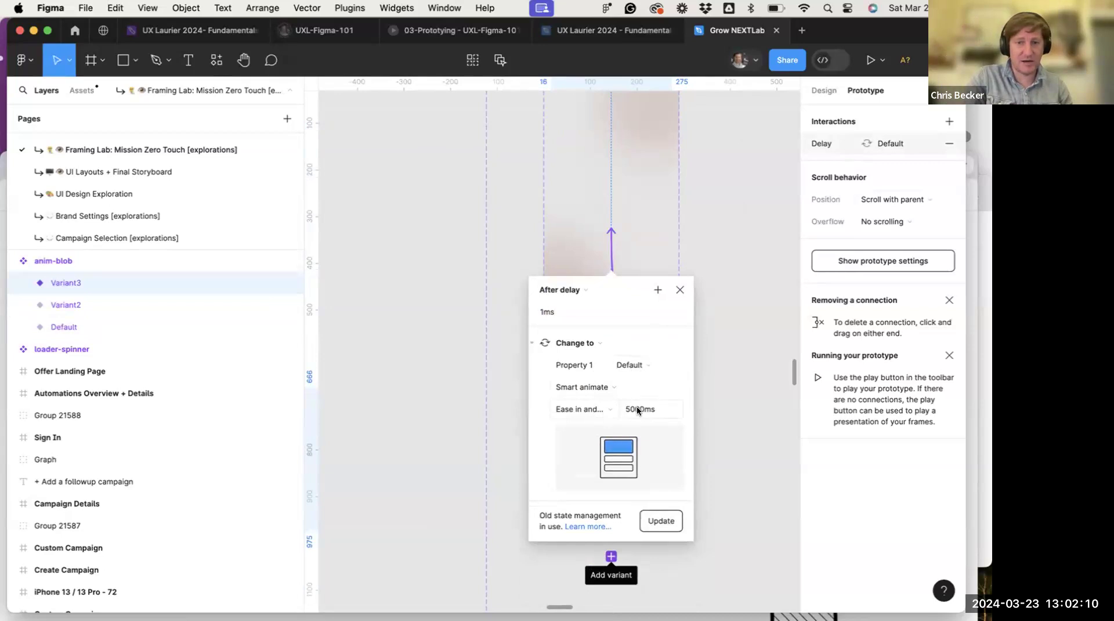
left_click(653, 262)
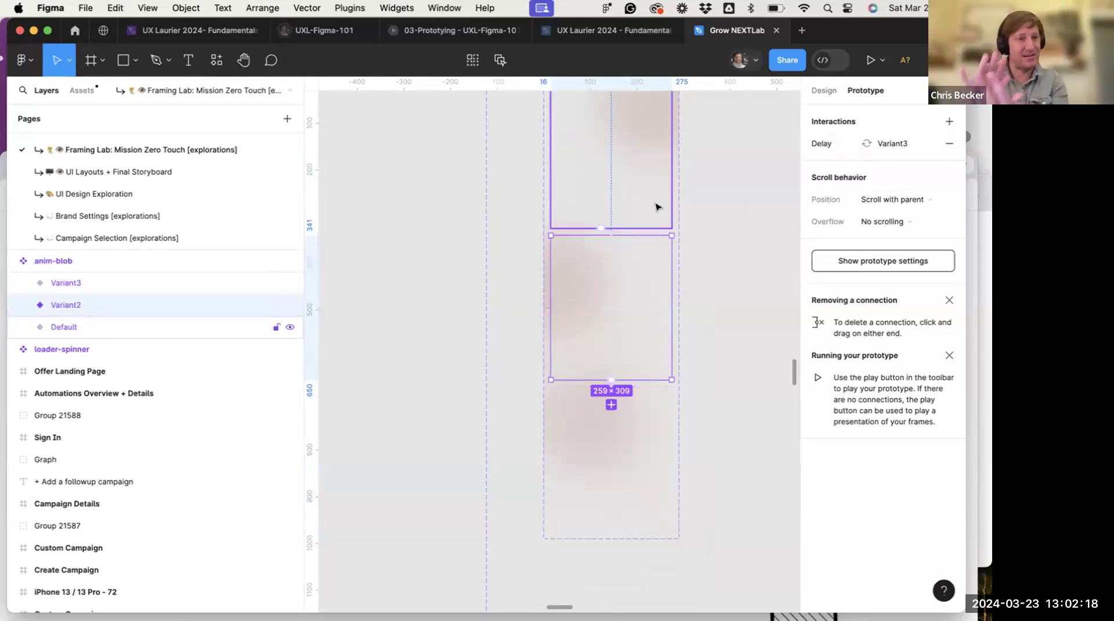
Find the Intro Text component and open the after-delay interaction between its first and second frames
scroll(583, 212, "left", 8)
scroll(583, 211, "left", 5)
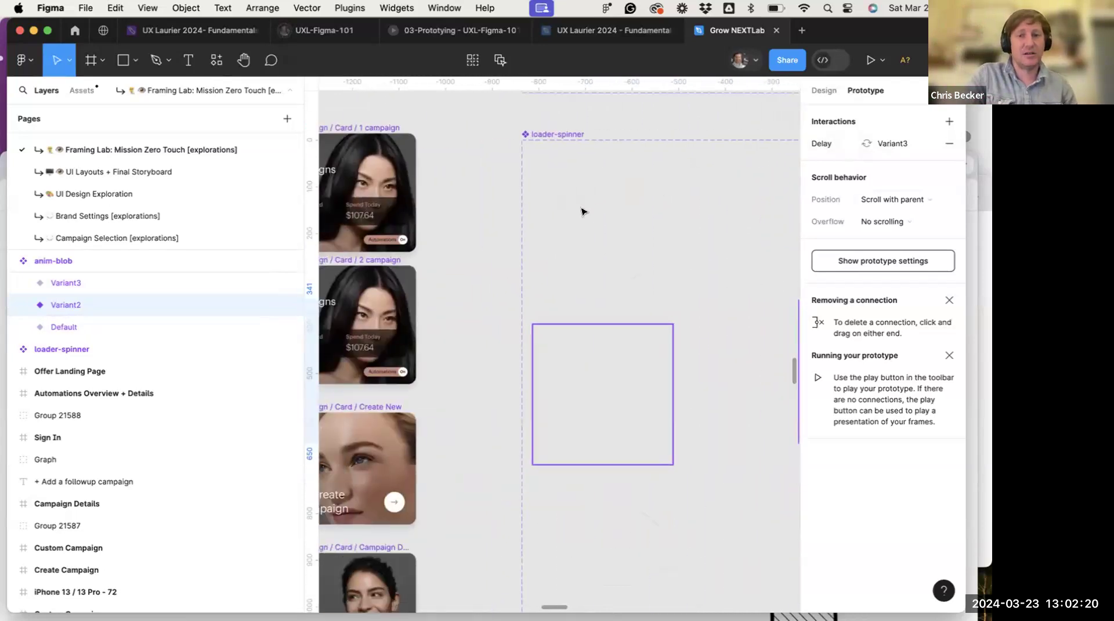
scroll(583, 211, "down", 8)
scroll(580, 210, "up", 3)
scroll(581, 210, "right", 2)
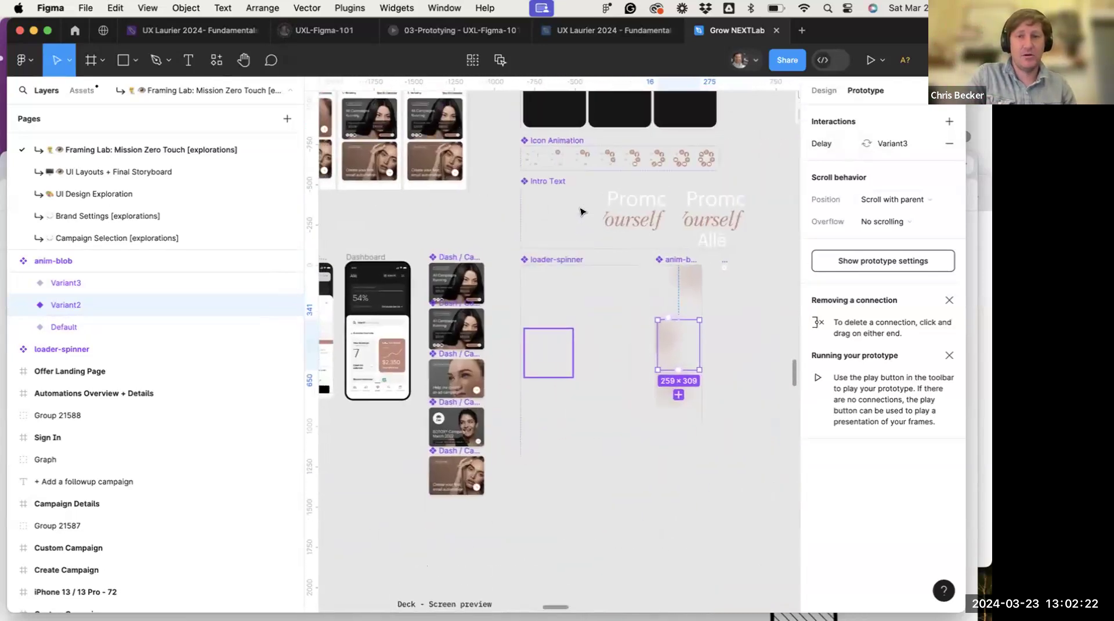
scroll(594, 249, "up", 5)
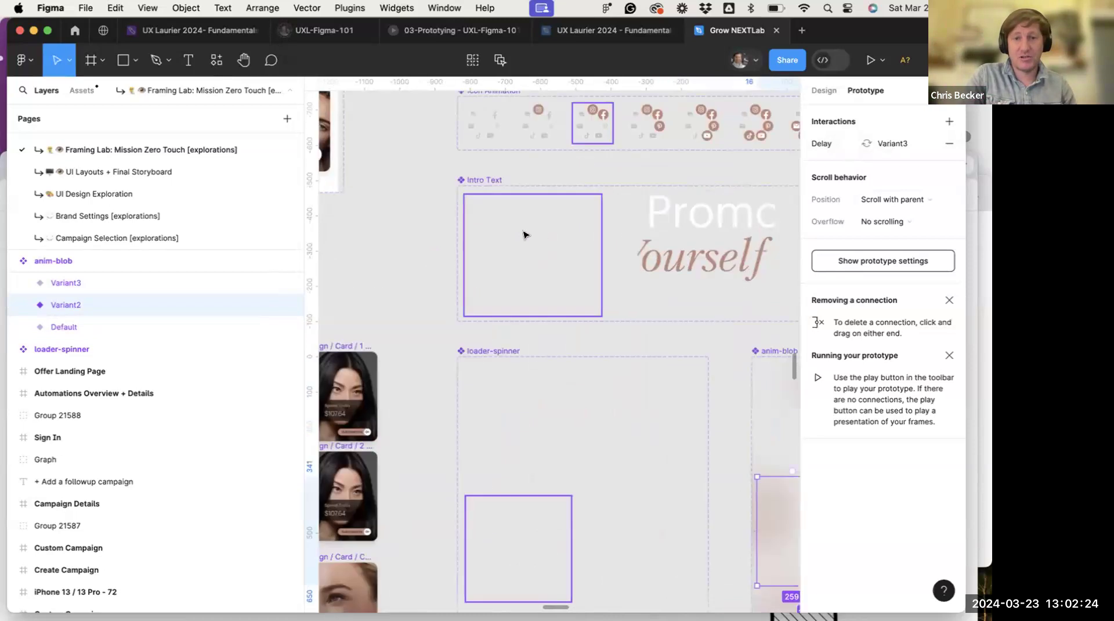
left_click(525, 234)
left_click(622, 259)
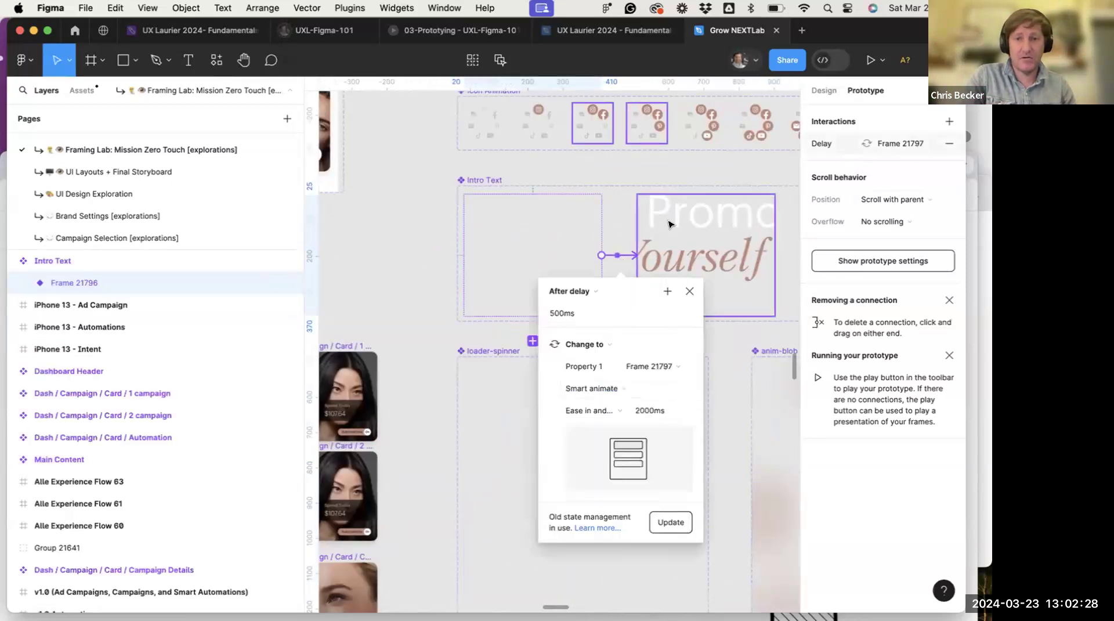
Examine the sequence of Icon Animation frames and the Dashboard Header variants above the Intro Text component
scroll(550, 197, "up", 3)
scroll(550, 197, "left", 3)
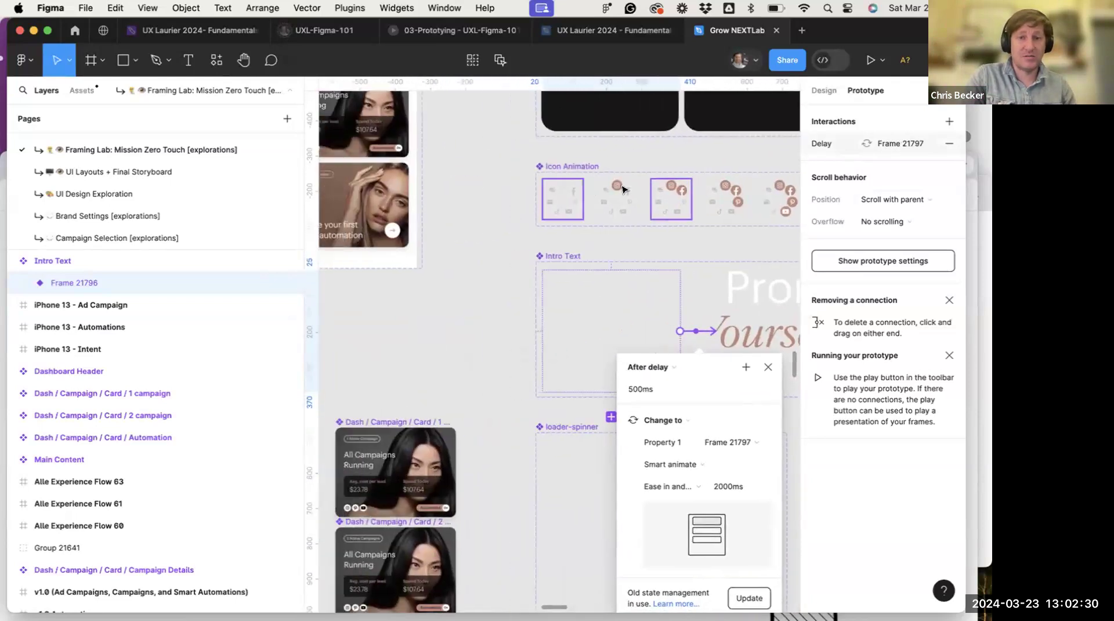
scroll(649, 186, "right", 3)
scroll(649, 186, "down", 1)
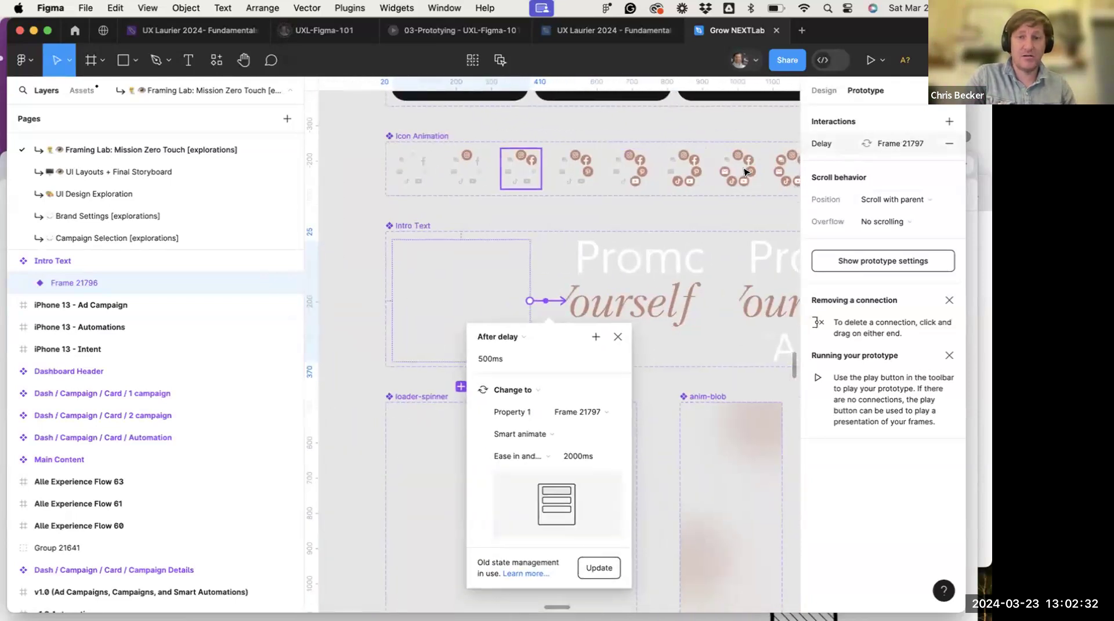
scroll(649, 186, "left", 3)
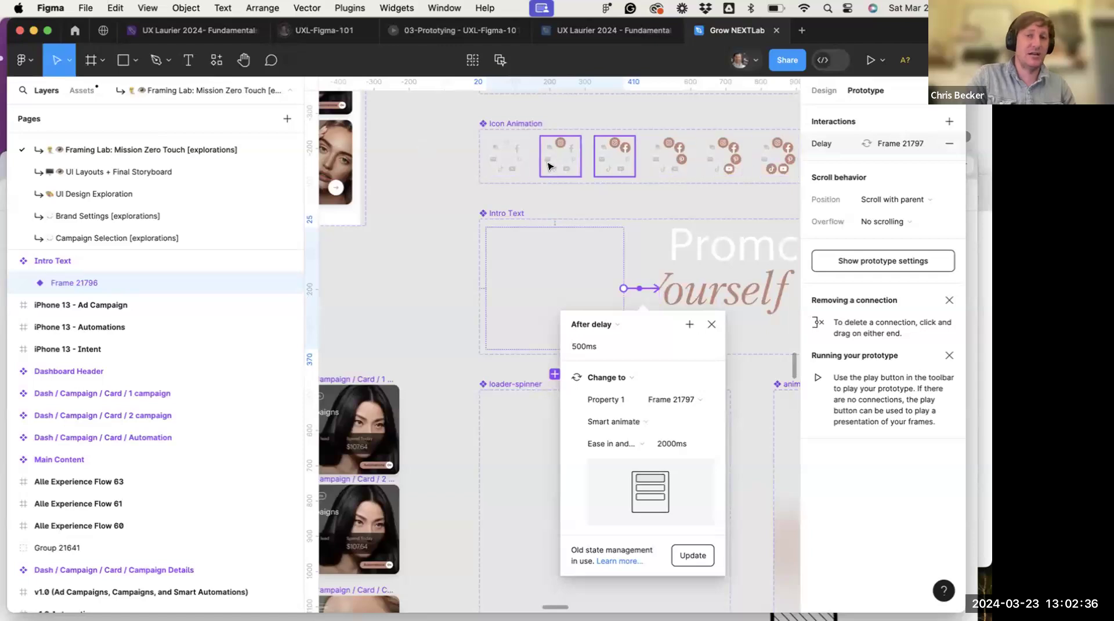
scroll(631, 171, "down", 2)
scroll(631, 172, "up", 5)
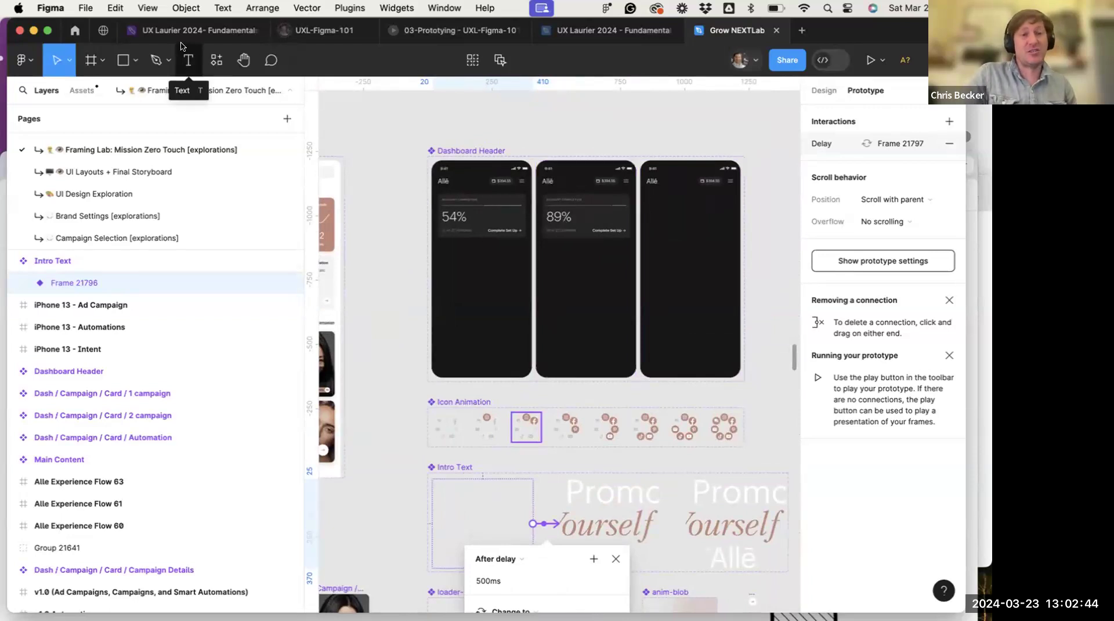
Switch to the UX Laurier 2024- Fundamentals Figma board and review the experience-level activity and the Part 4: Discussion / Q&A section
mouse_move(322, 33)
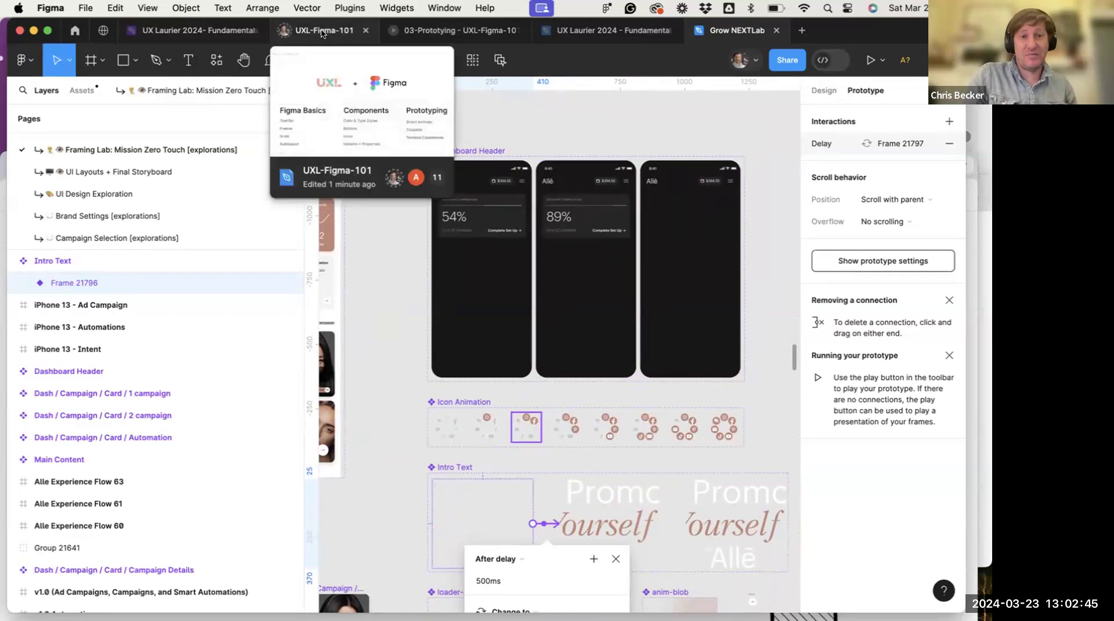
left_click(218, 32)
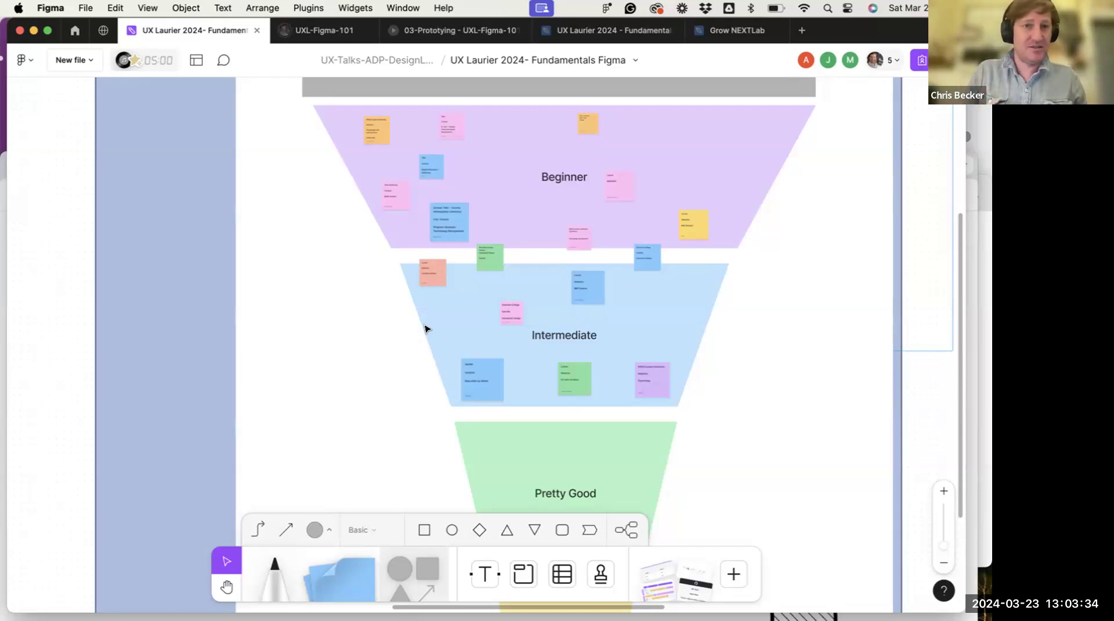
scroll(559, 273, "down", 5)
scroll(558, 273, "left", 2)
scroll(559, 273, "down", 3)
scroll(558, 274, "up", 3)
scroll(558, 273, "right", 3)
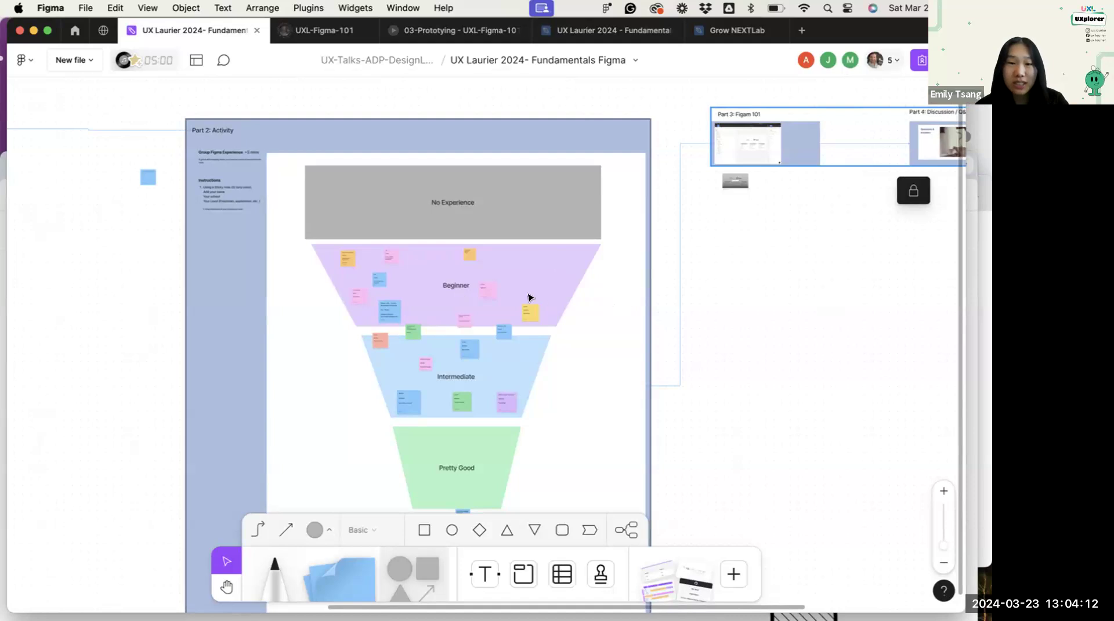
scroll(527, 297, "left", 5)
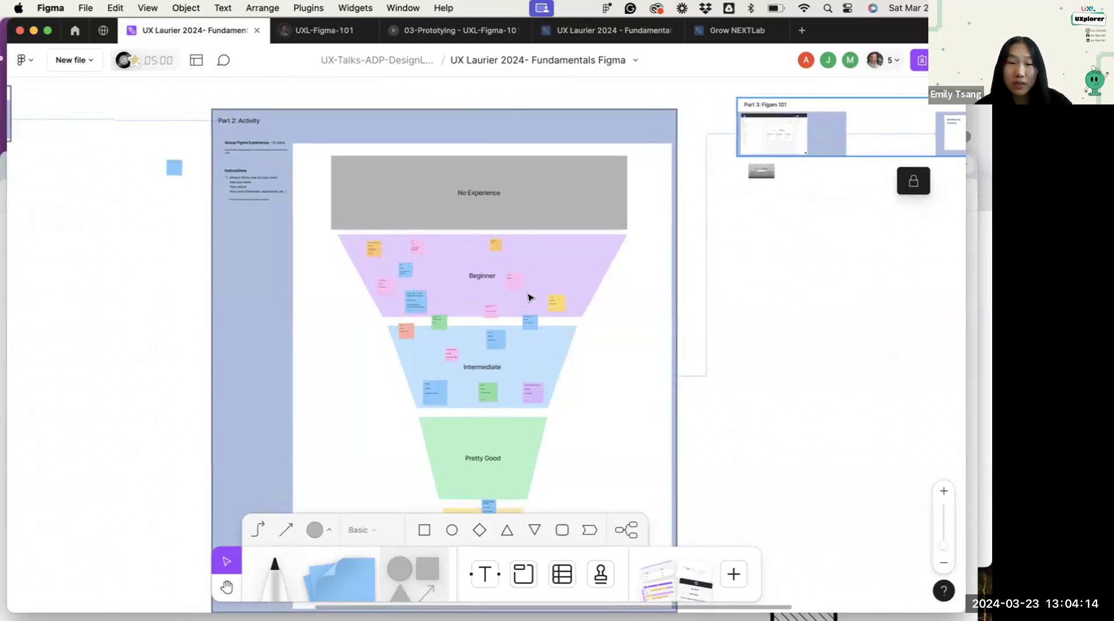
scroll(528, 298, "right", 15)
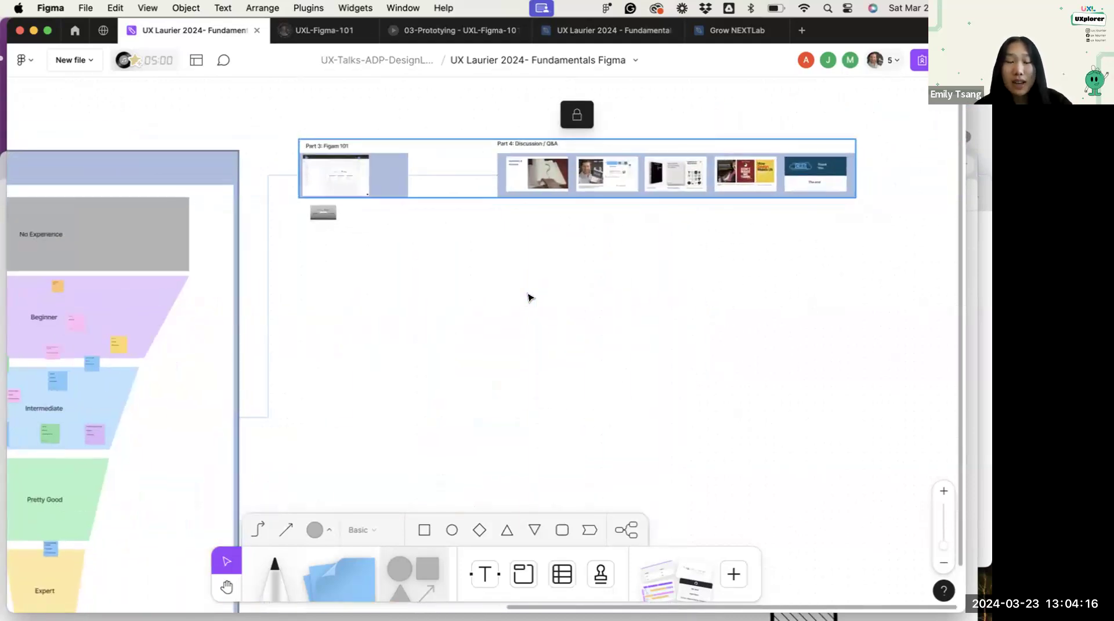